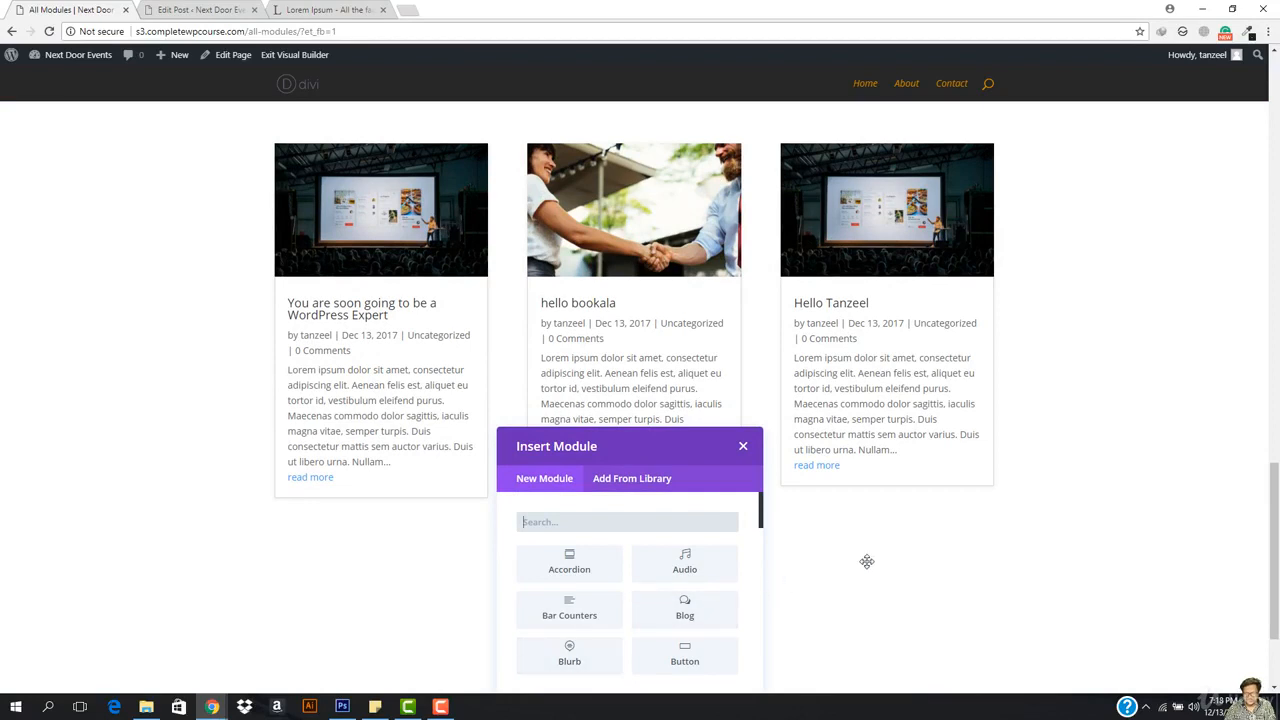
Step: Add a Call To Action module titled 'Hllow' with button text 'button'
scroll(1014, 511, "down", 3)
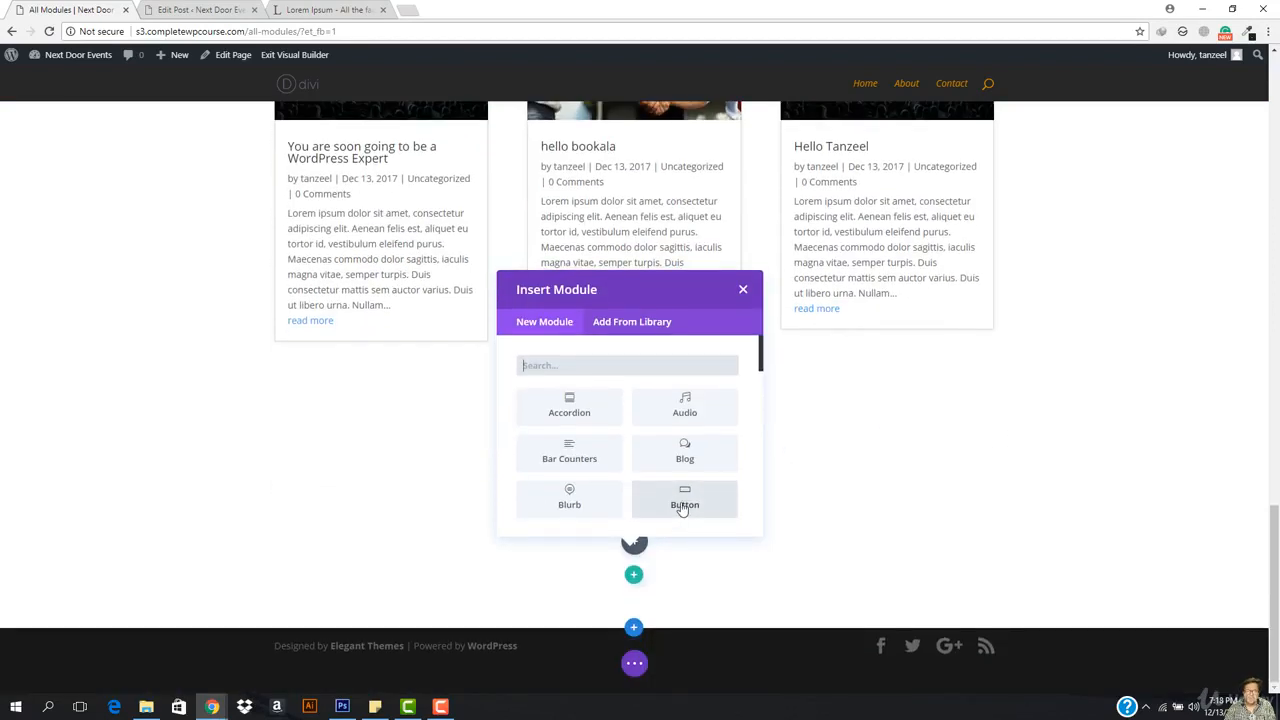
scroll(682, 440, "down", 1)
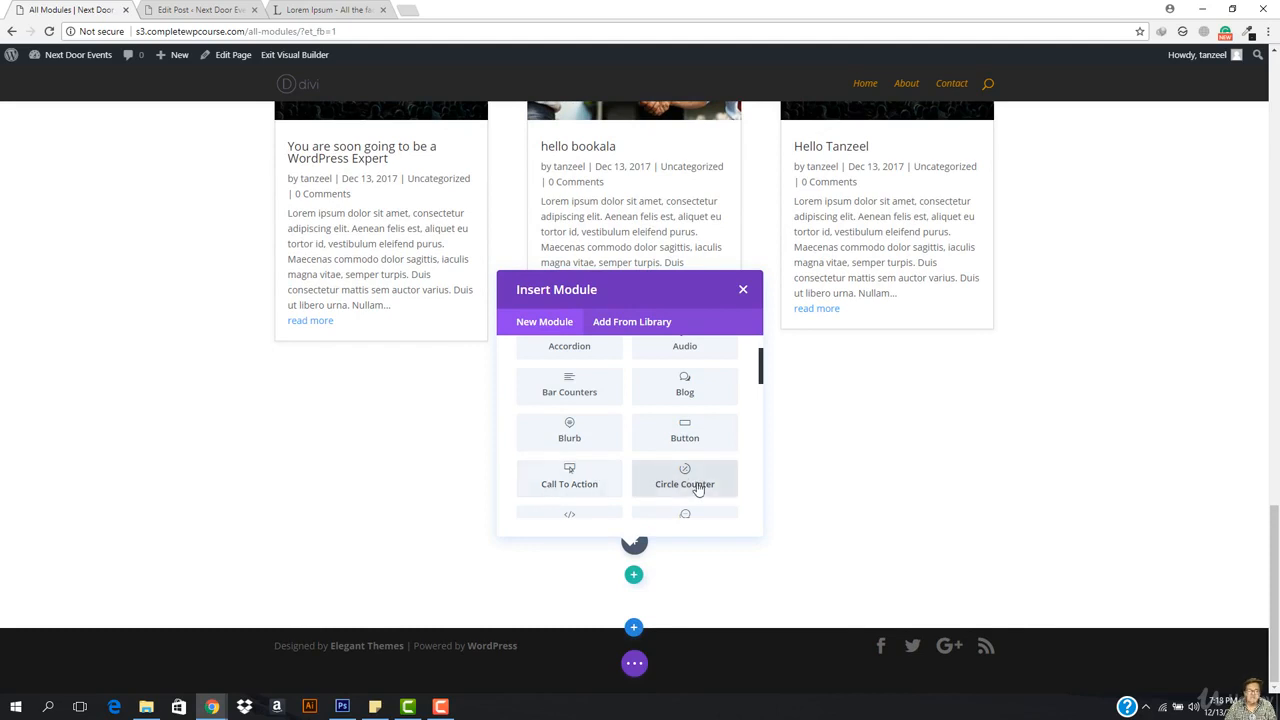
left_click(590, 478)
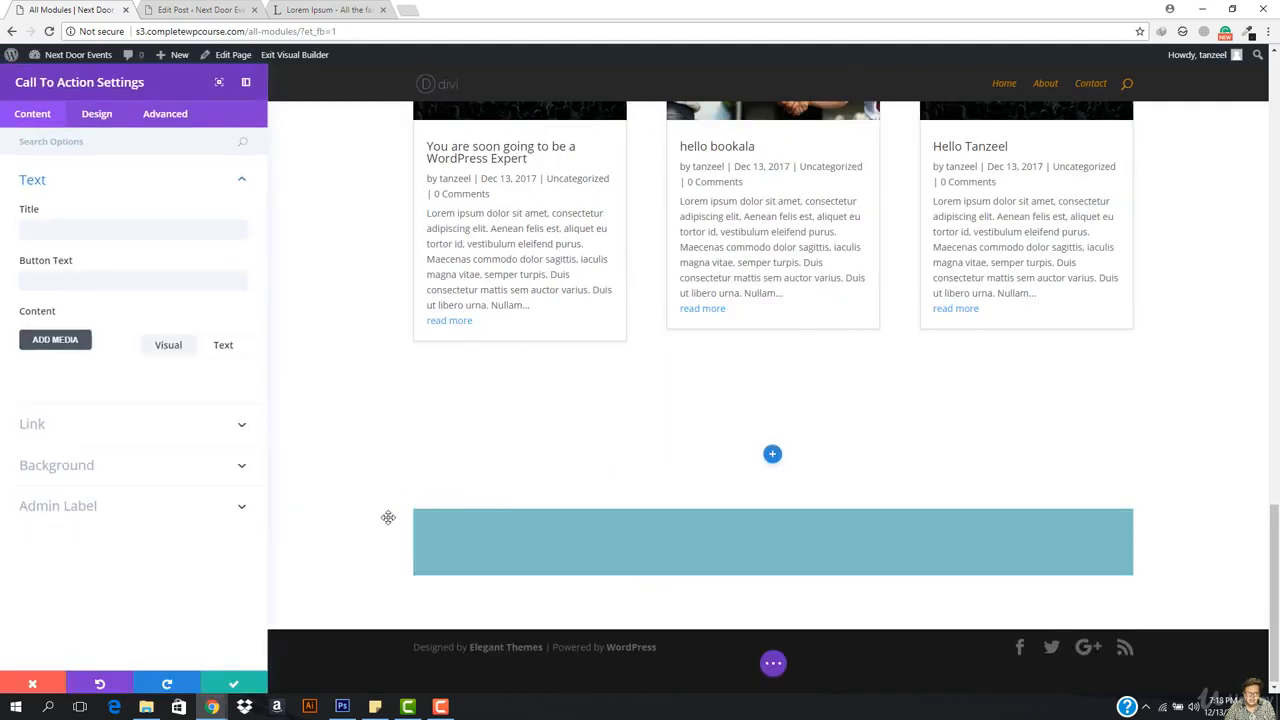
left_click(115, 231)
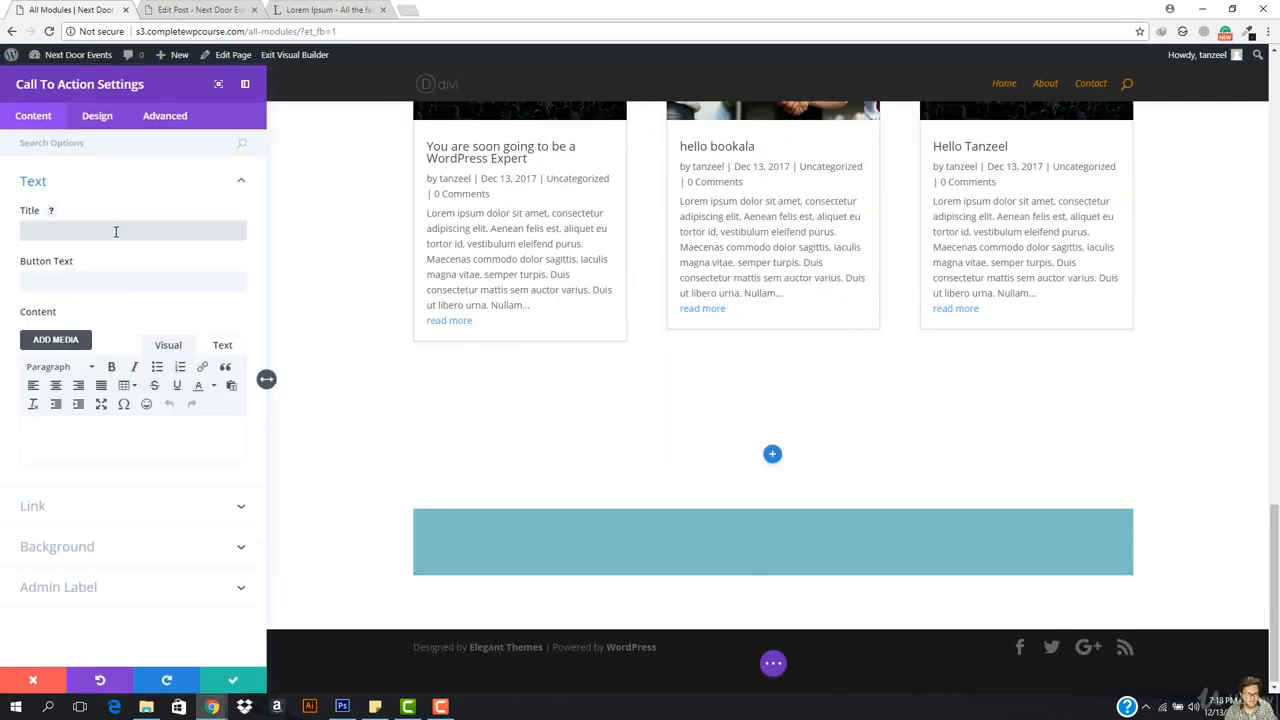
type("Hllow")
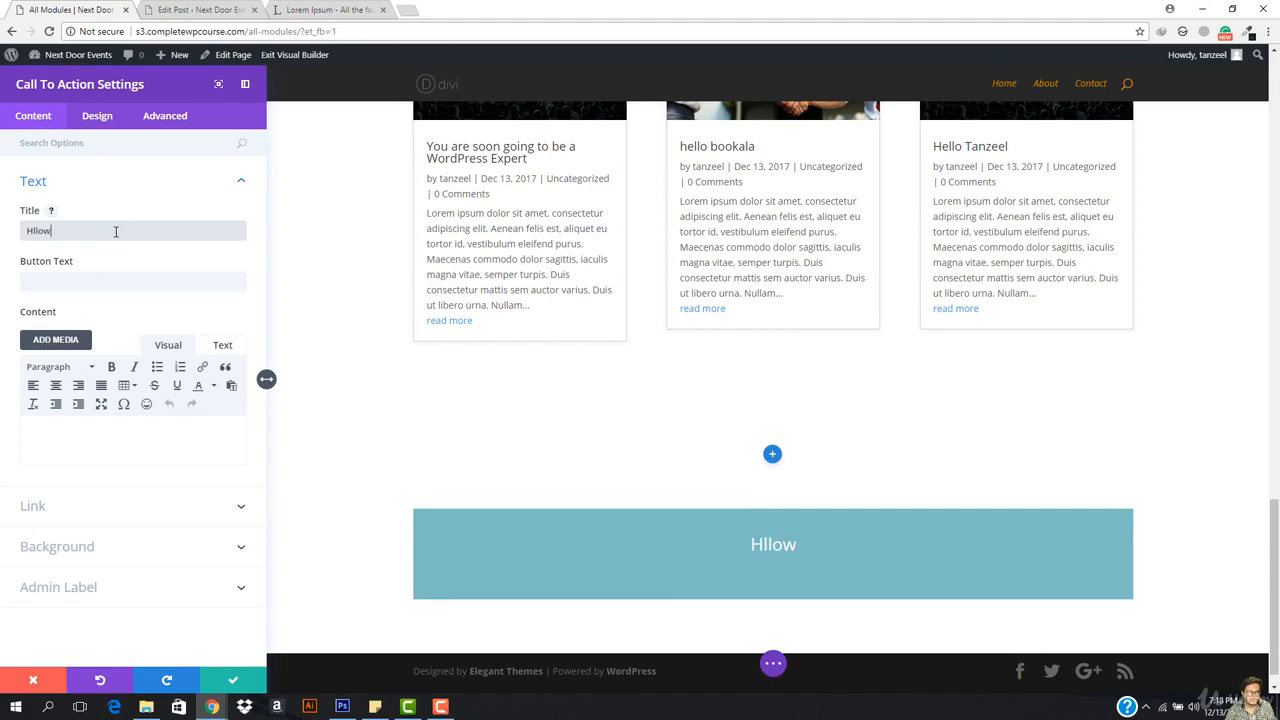
key("Tab")
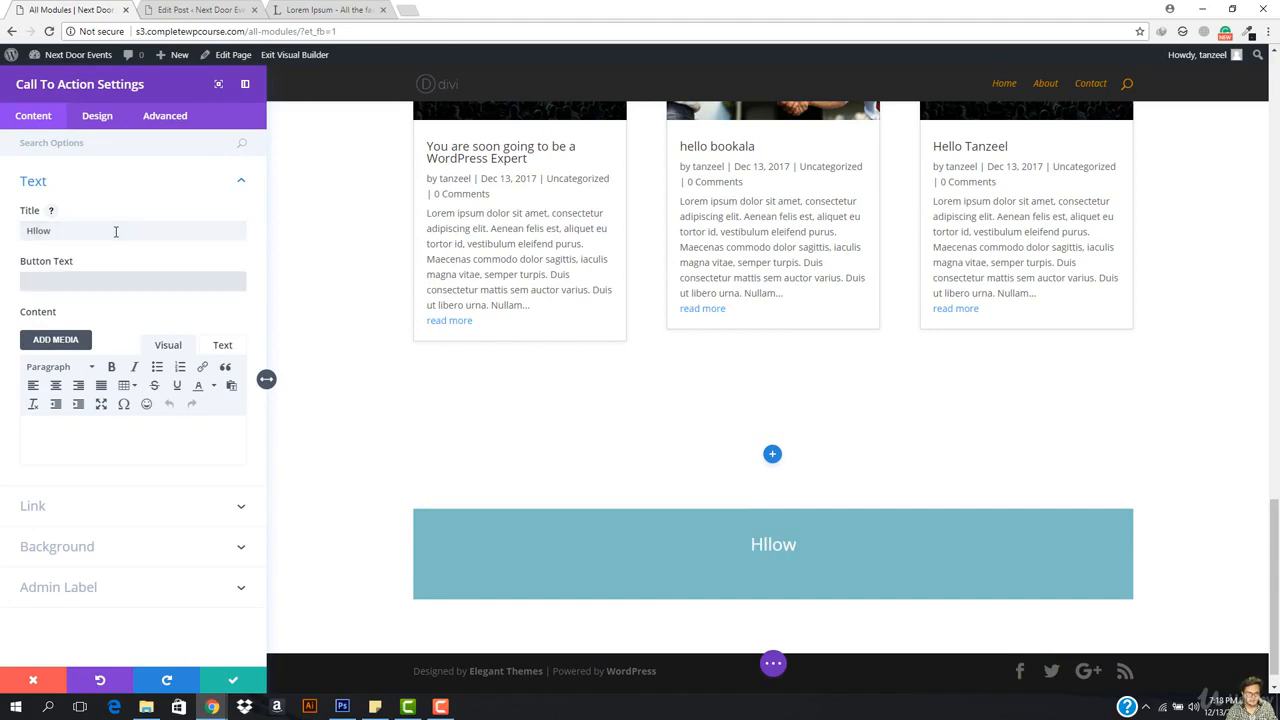
type("button 1")
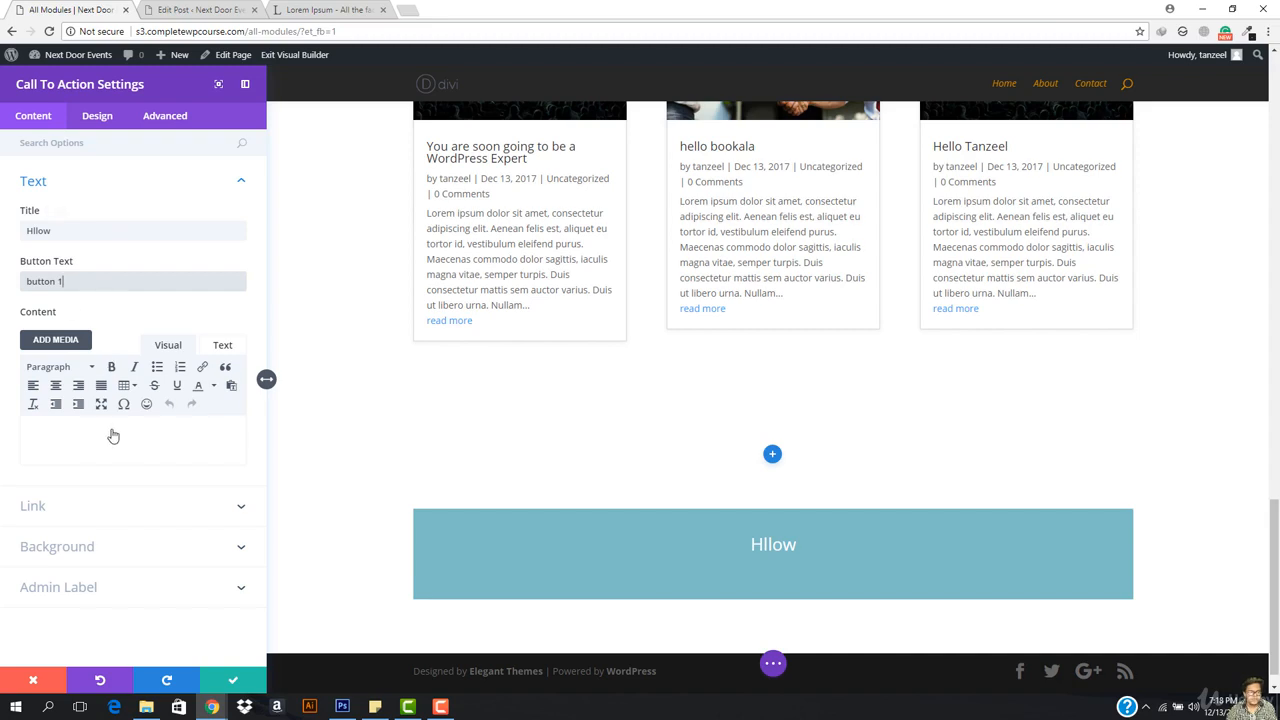
Step: Add body text 'jsjsjshshsj', trim the button label, and clear a mistyped link address
left_click(108, 433)
type("jsjsjshshsj")
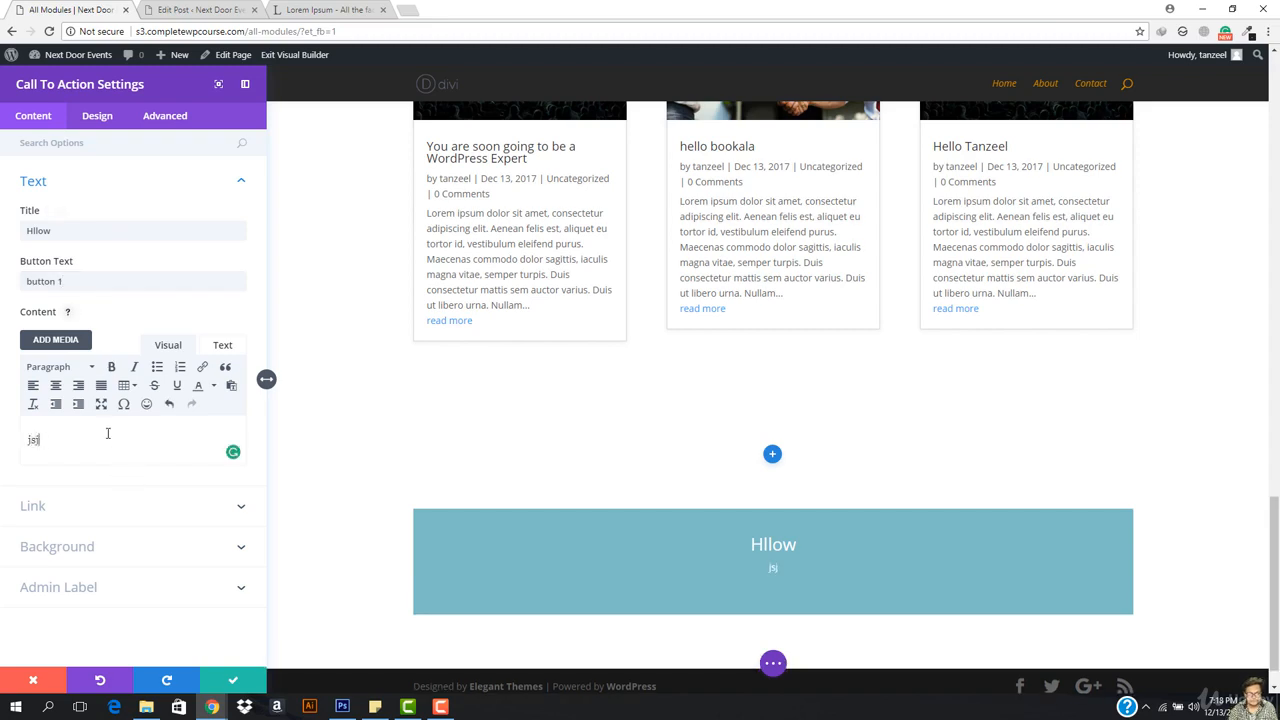
left_click(86, 283)
key("BackSpace")
key("BackSpace")
left_click(176, 507)
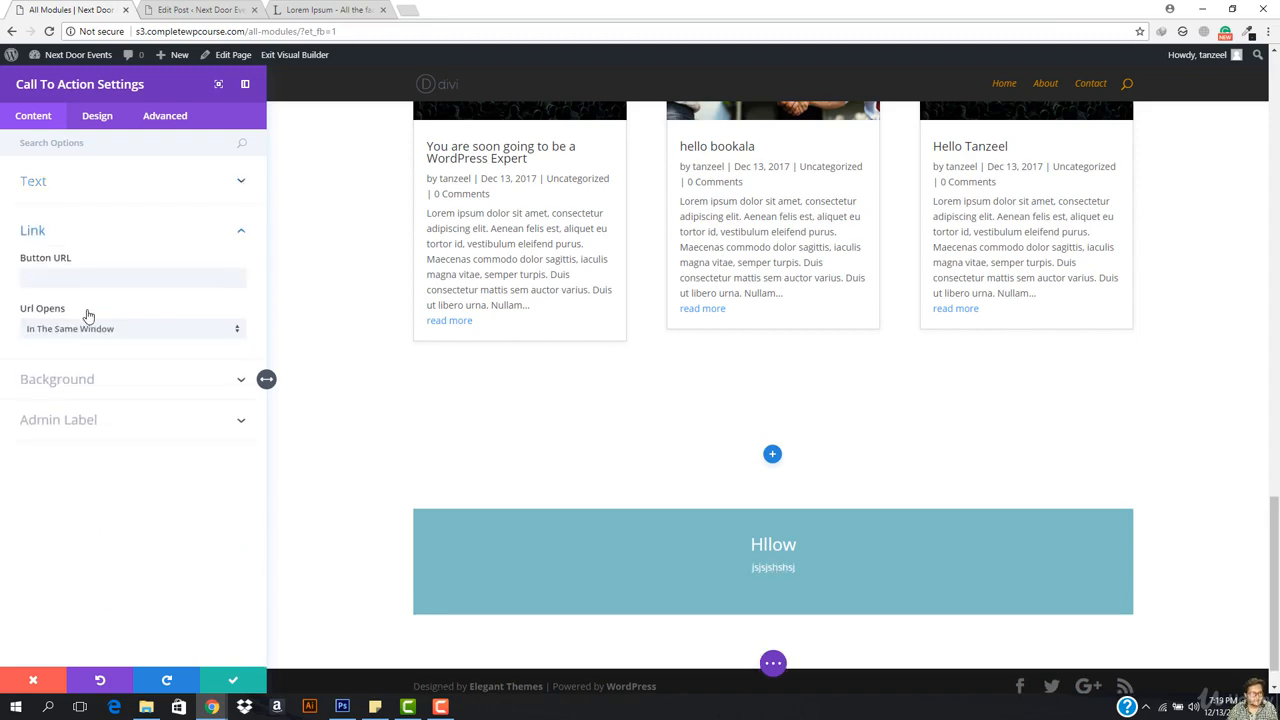
left_click(63, 275)
type("ss")
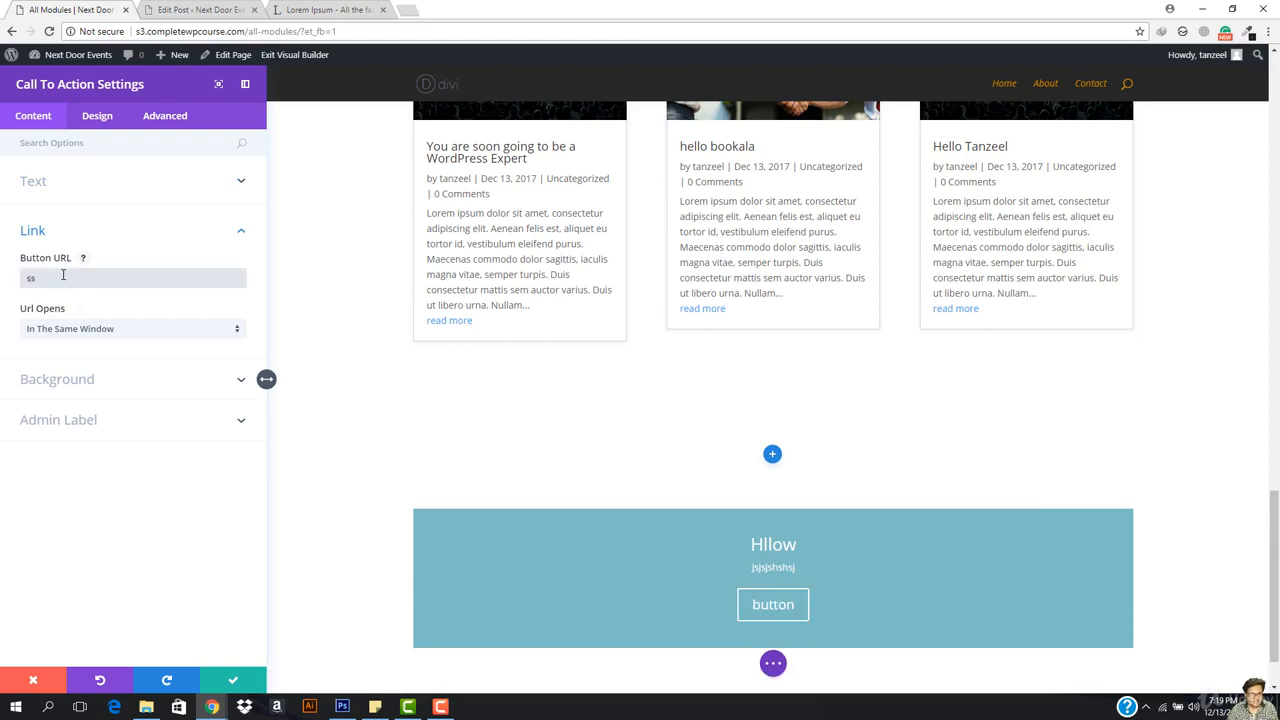
key("BackSpace")
key("BackSpace")
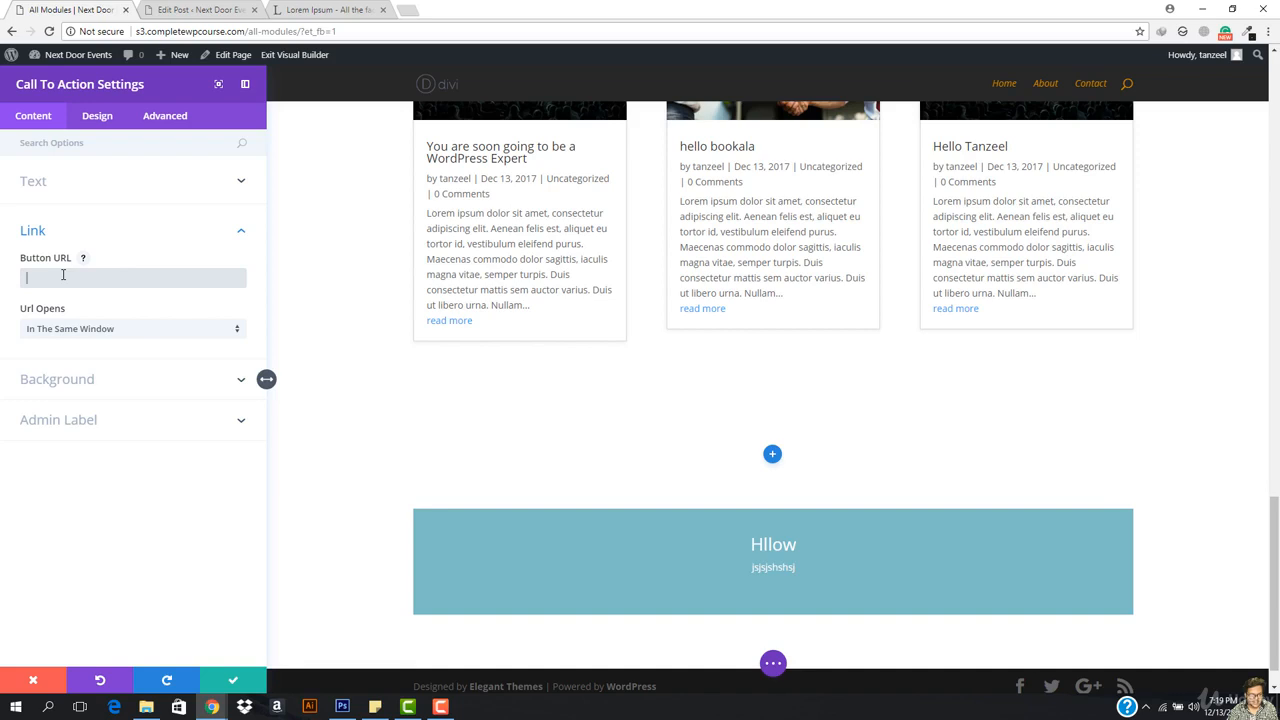
Step: Set the button URL to # and give the banner a black-to-light-tan (#e0bc79) gradient background
type("#")
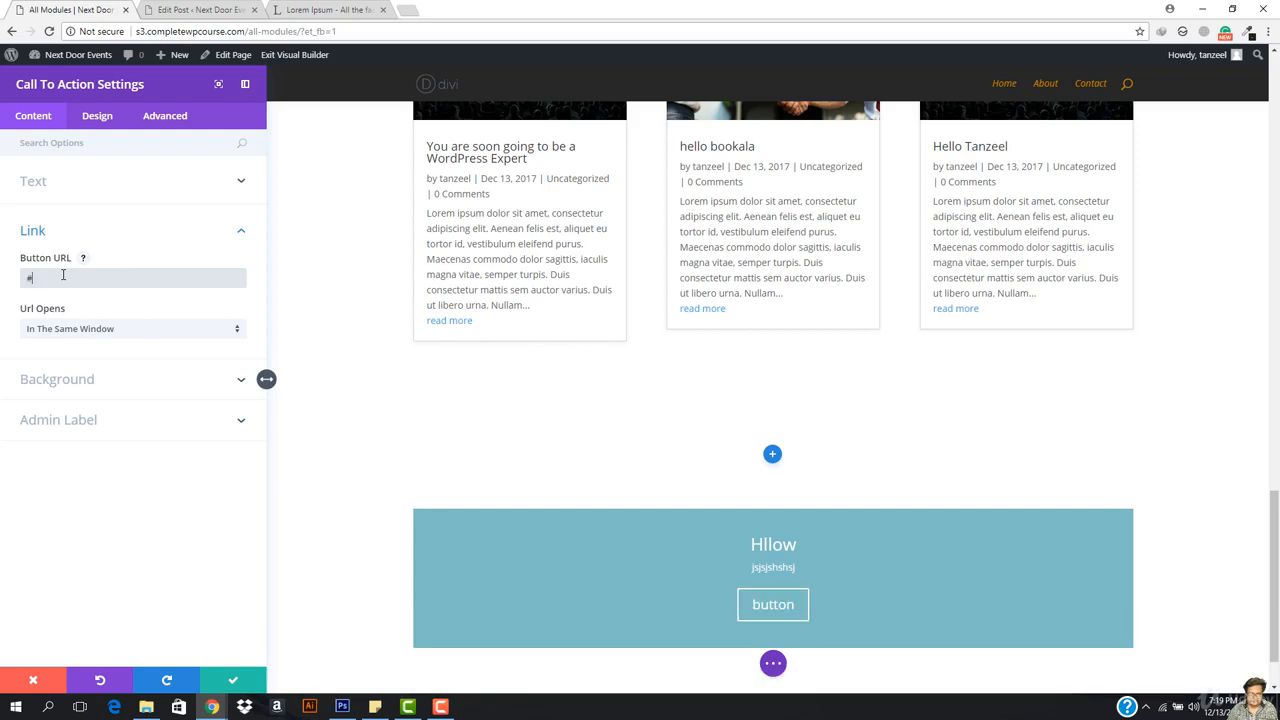
left_click(119, 396)
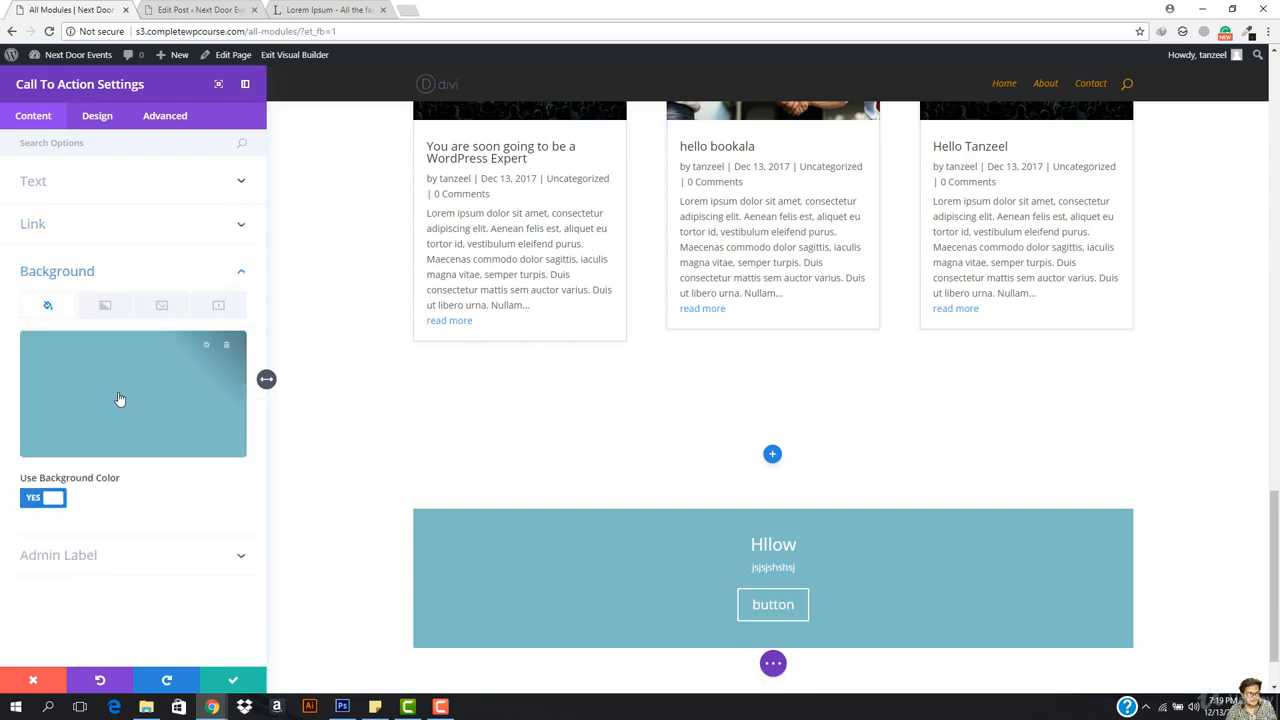
left_click(103, 305)
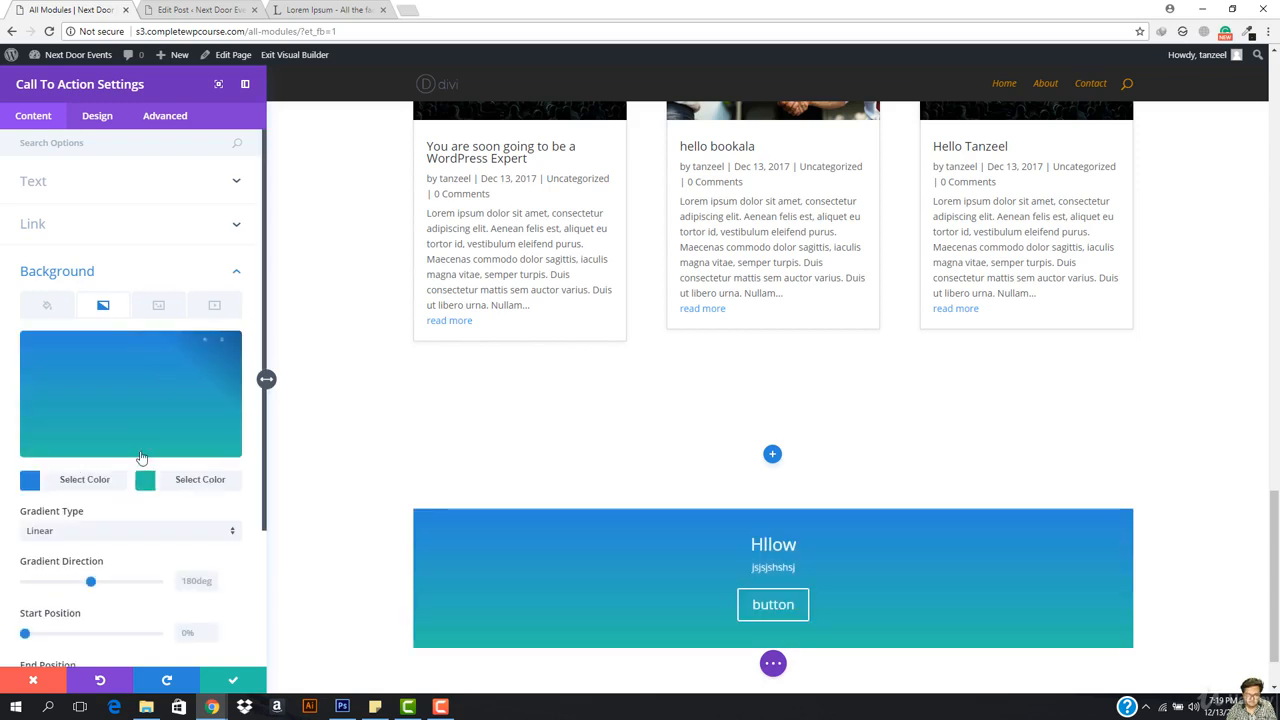
left_click(72, 480)
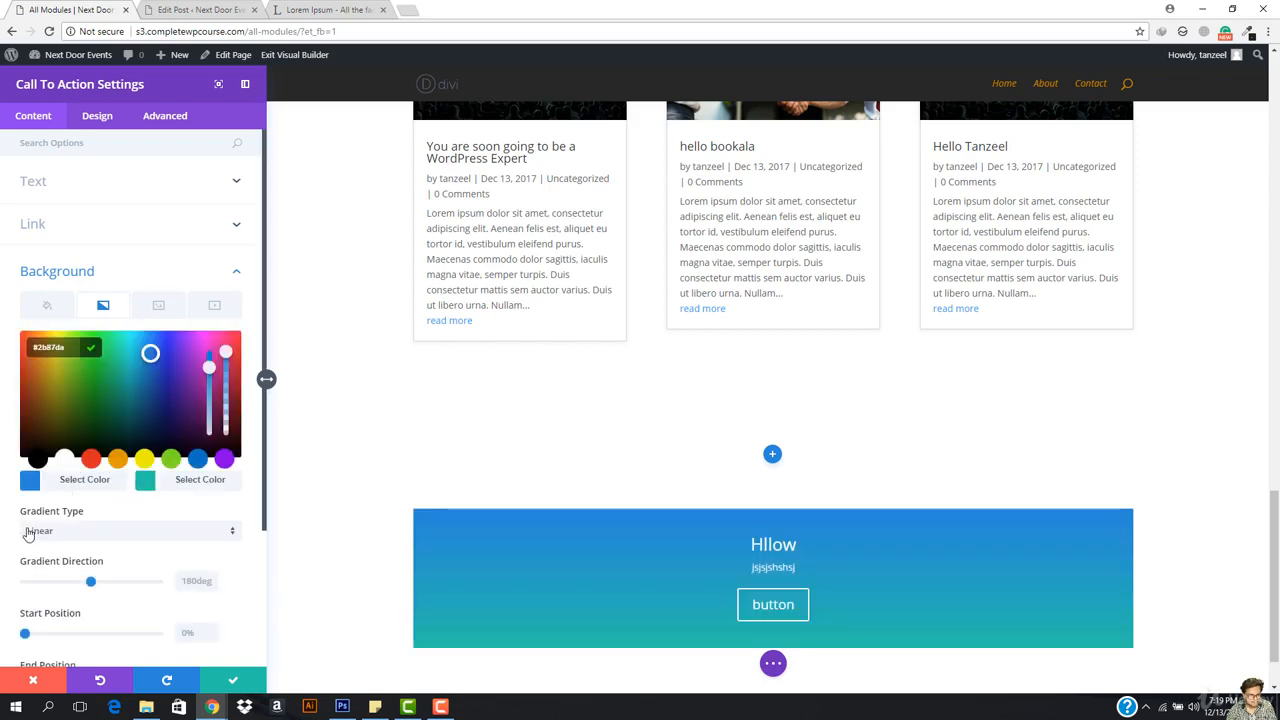
left_click(36, 459)
left_click(183, 486)
left_click(118, 459)
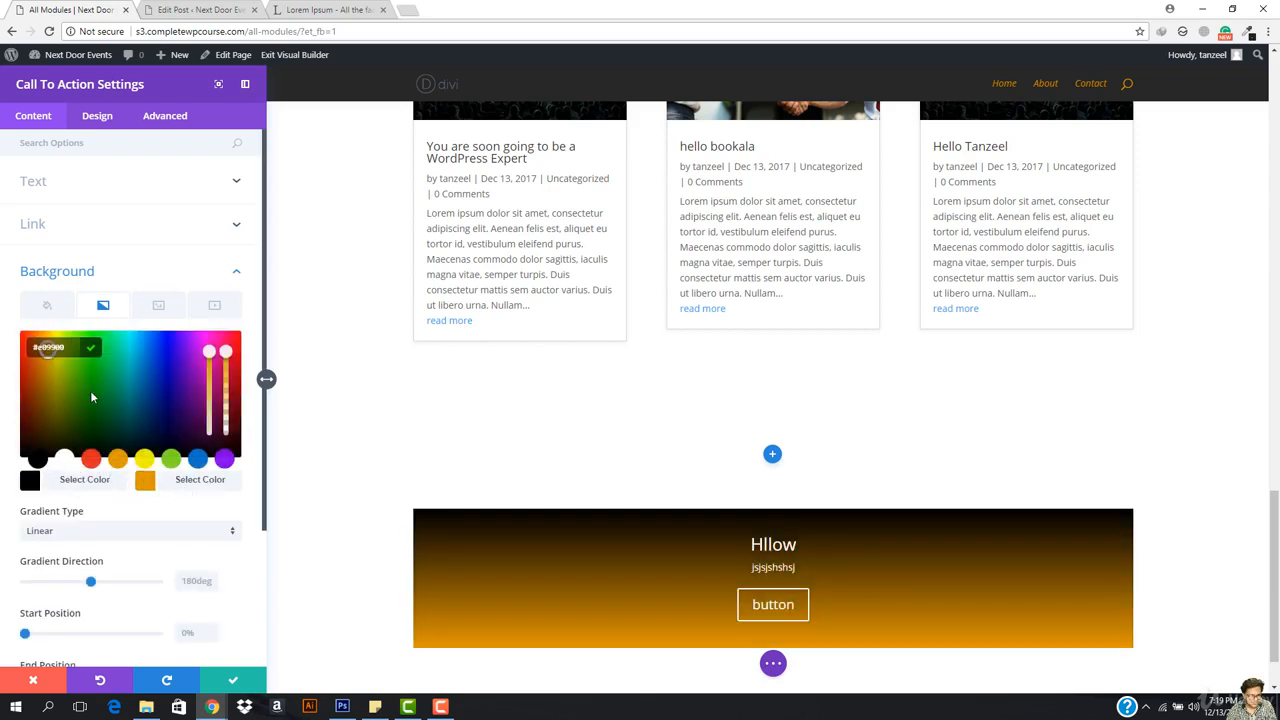
left_click_drag(208, 352, 208, 392)
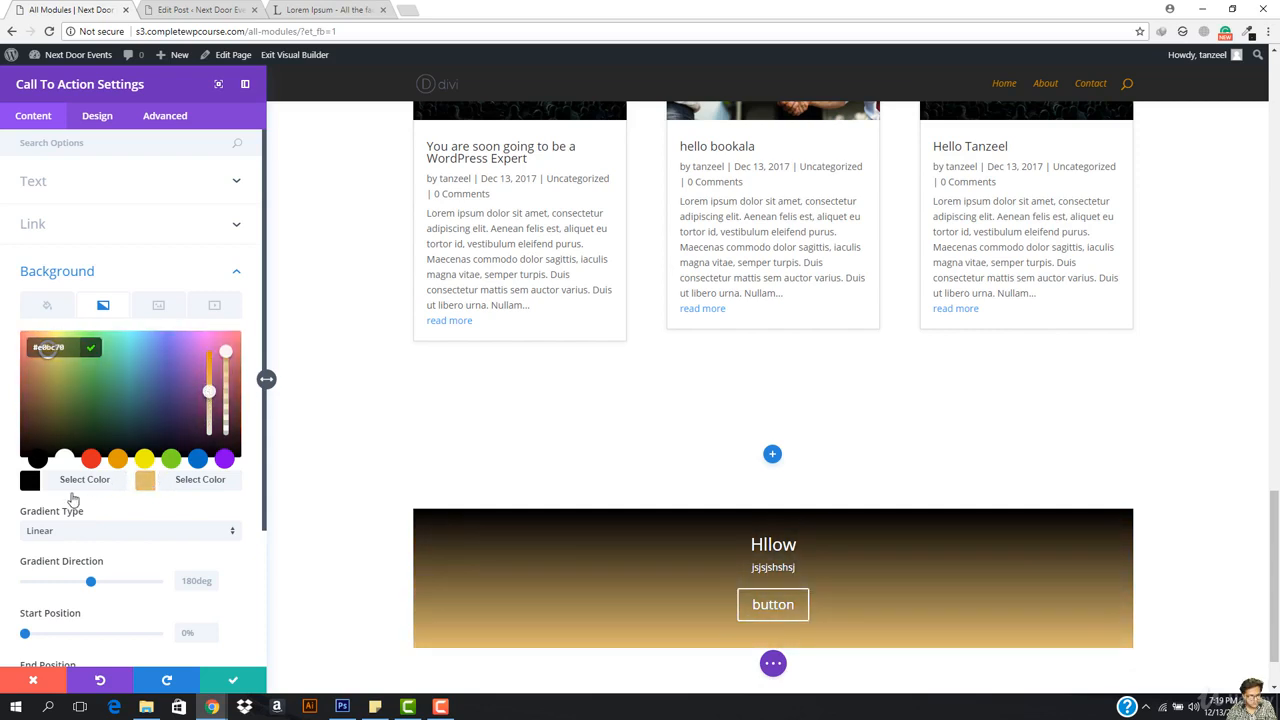
Step: Angle the gradient at 221deg with a sharp 47%–48% colour transition
left_click_drag(91, 583, 109, 583)
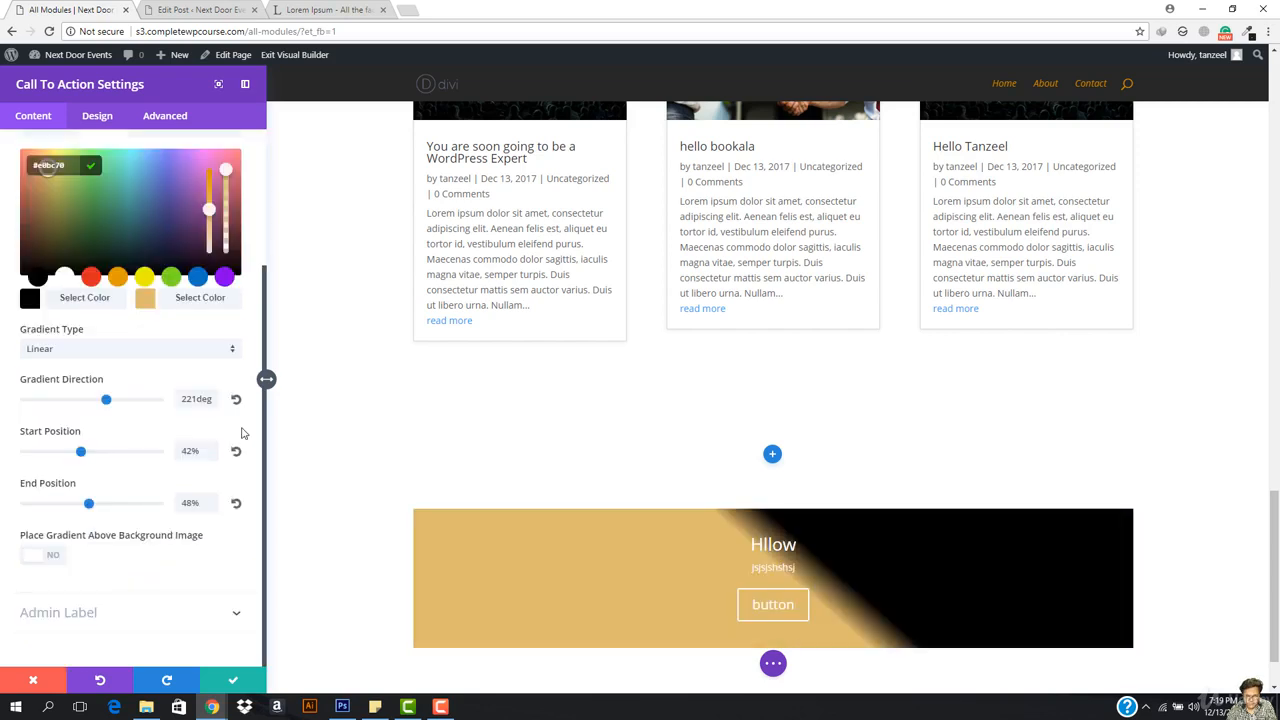
scroll(603, 493, "down", 1)
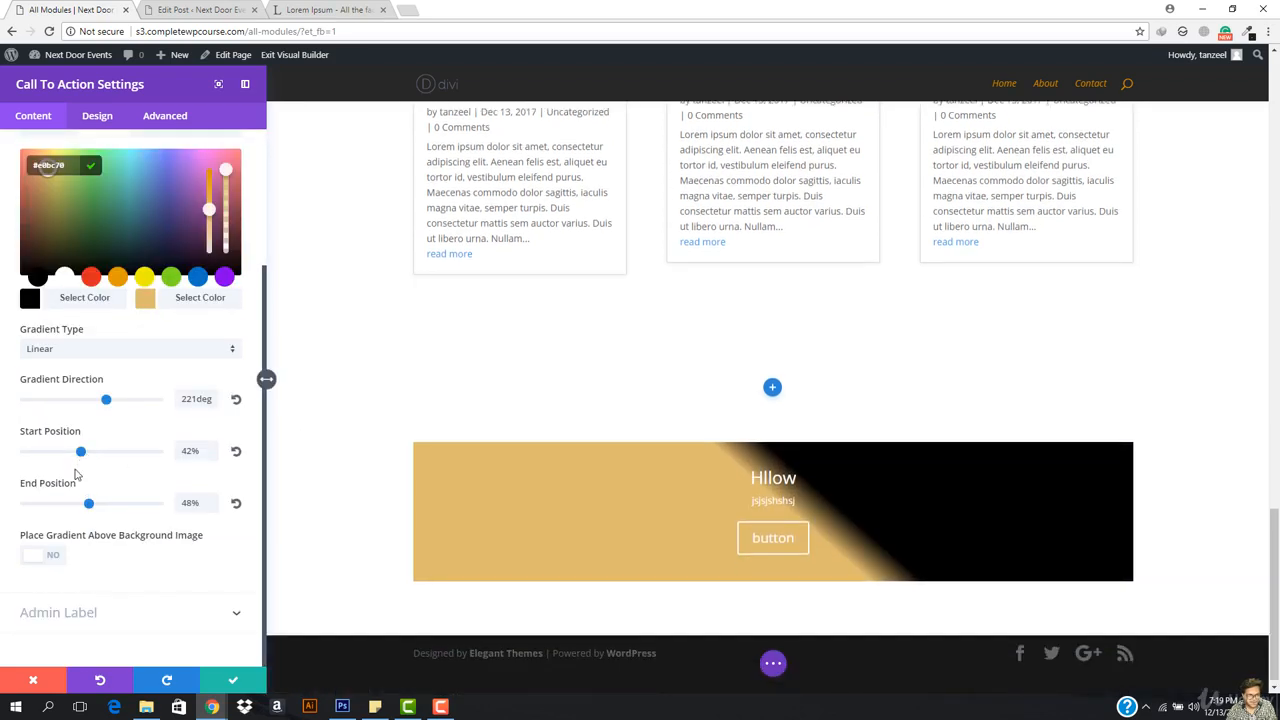
left_click_drag(83, 457, 89, 456)
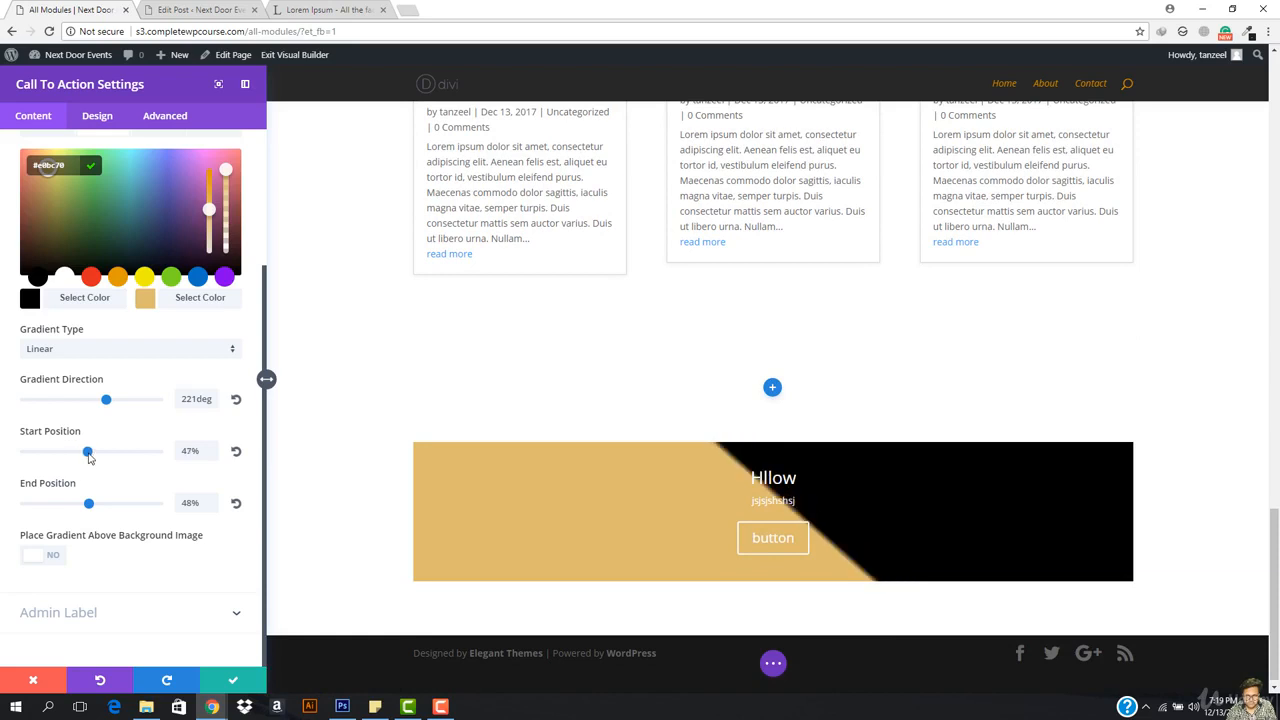
scroll(679, 391, "down", 1)
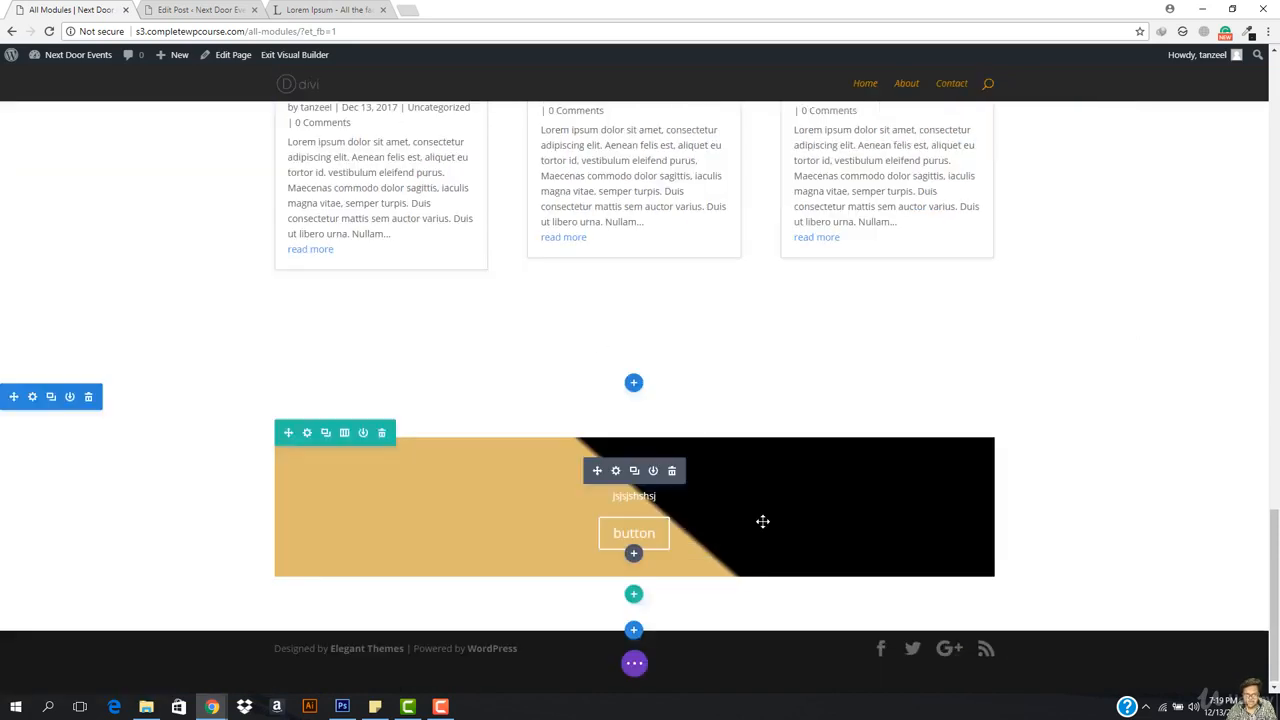
Step: Set the banner's Design > Text orientation to left and save the module
left_click(233, 680)
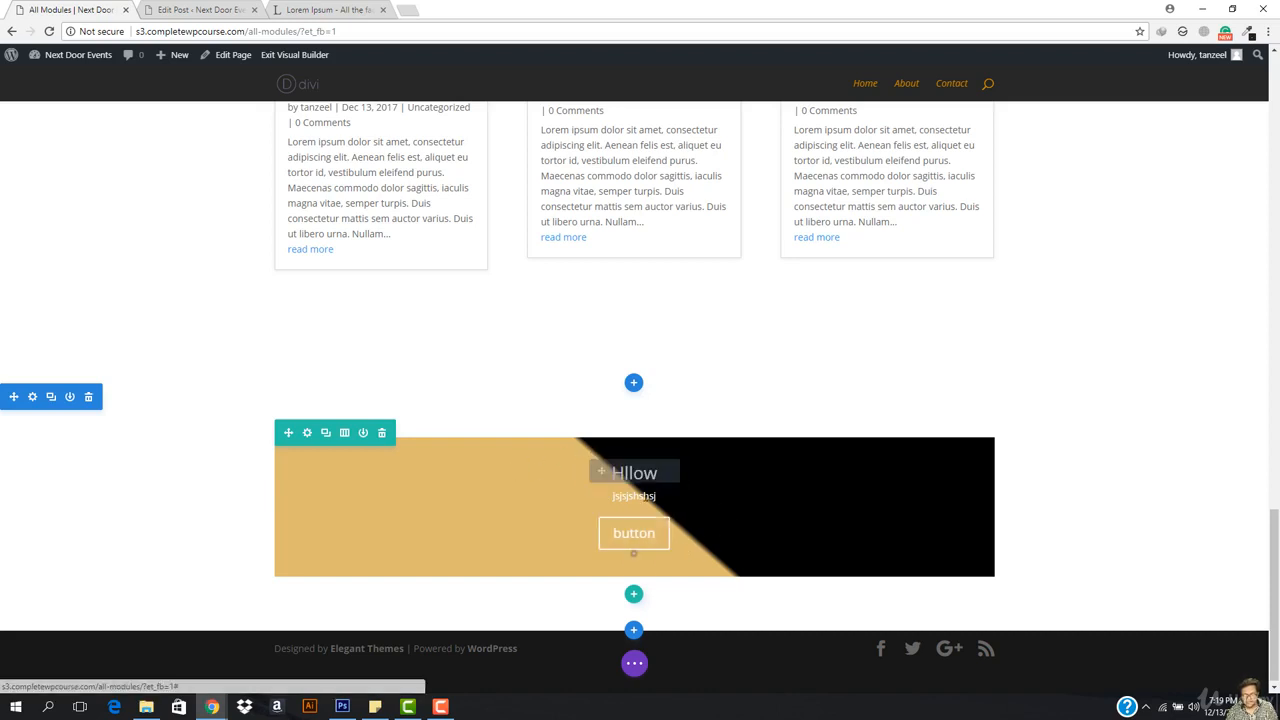
left_click(615, 471)
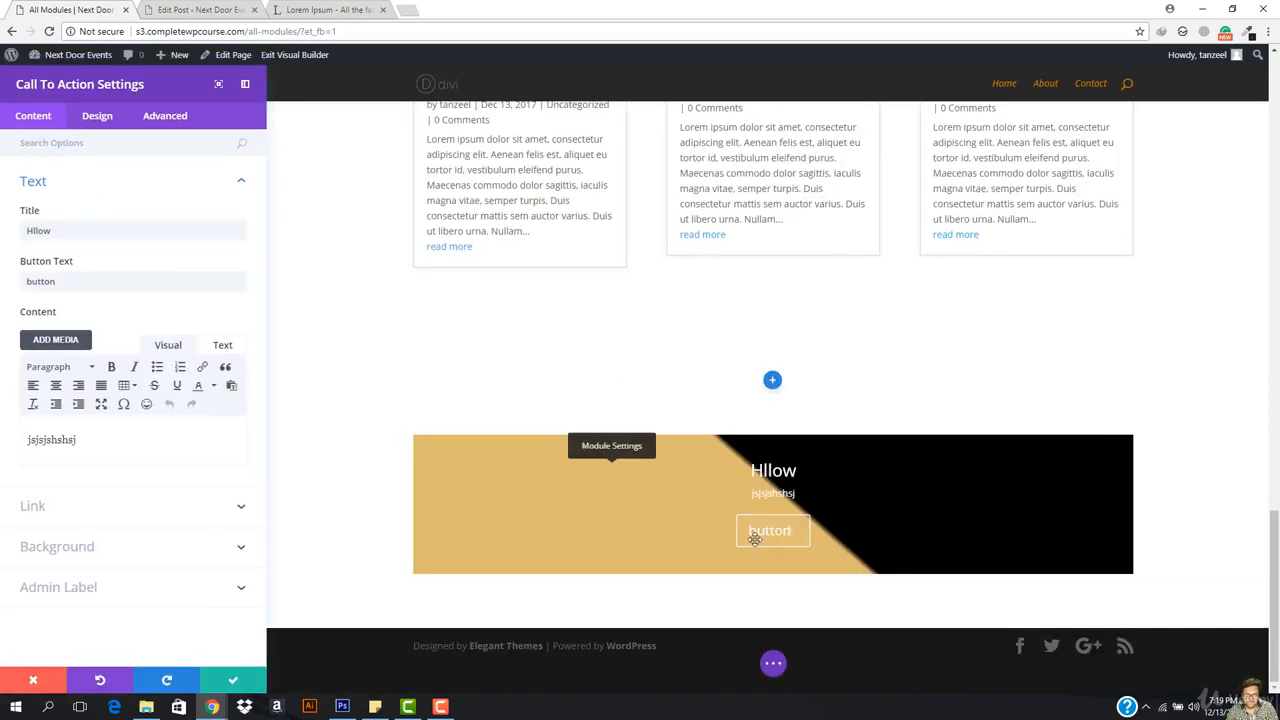
left_click(96, 120)
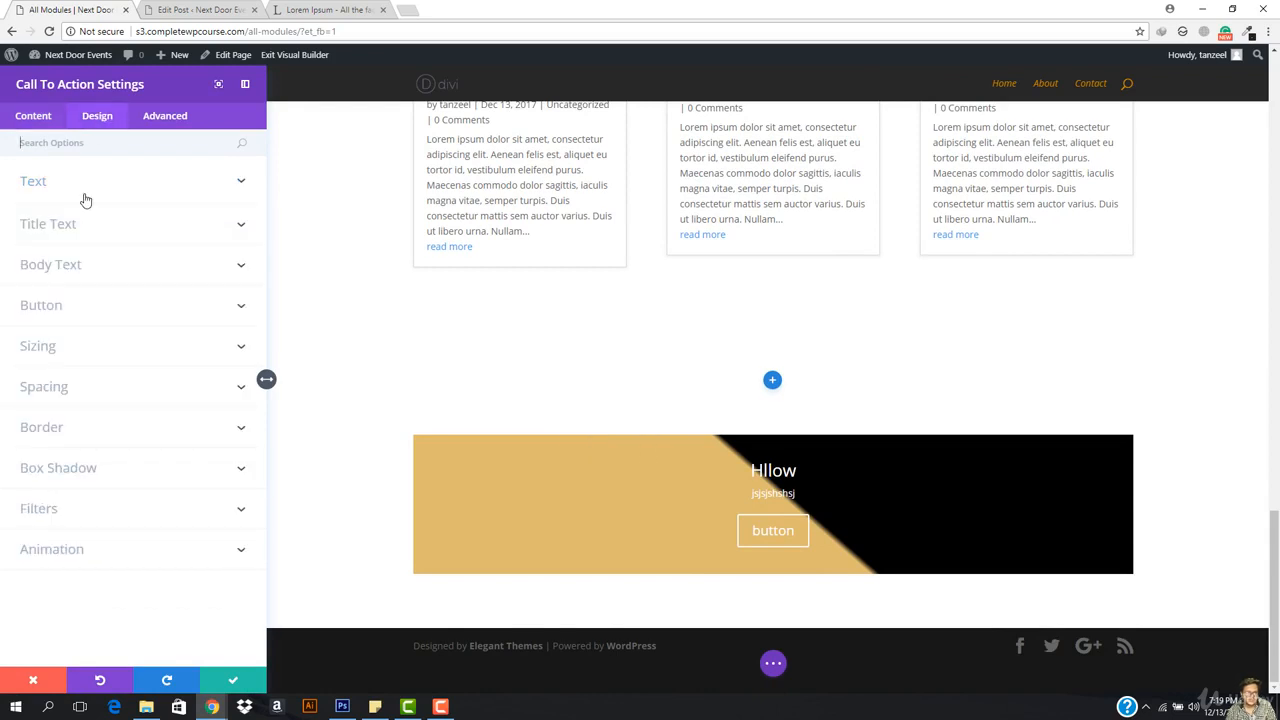
left_click(40, 119)
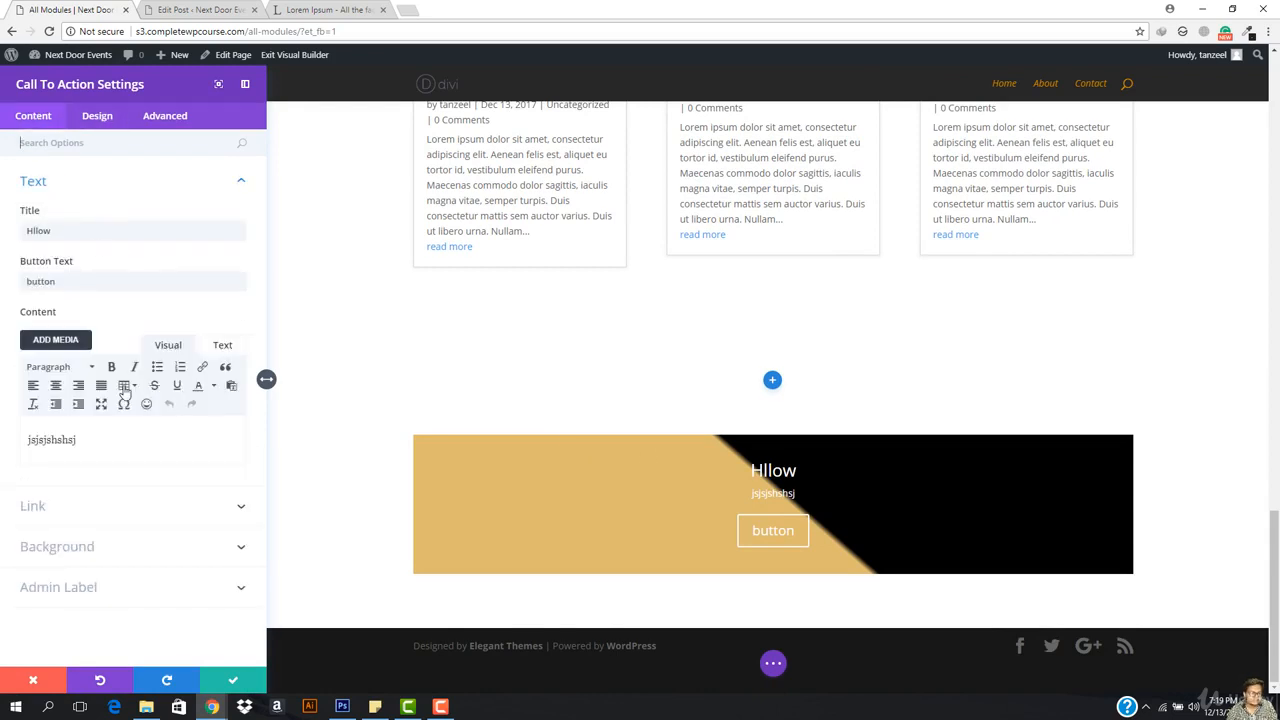
left_click(100, 122)
left_click(104, 187)
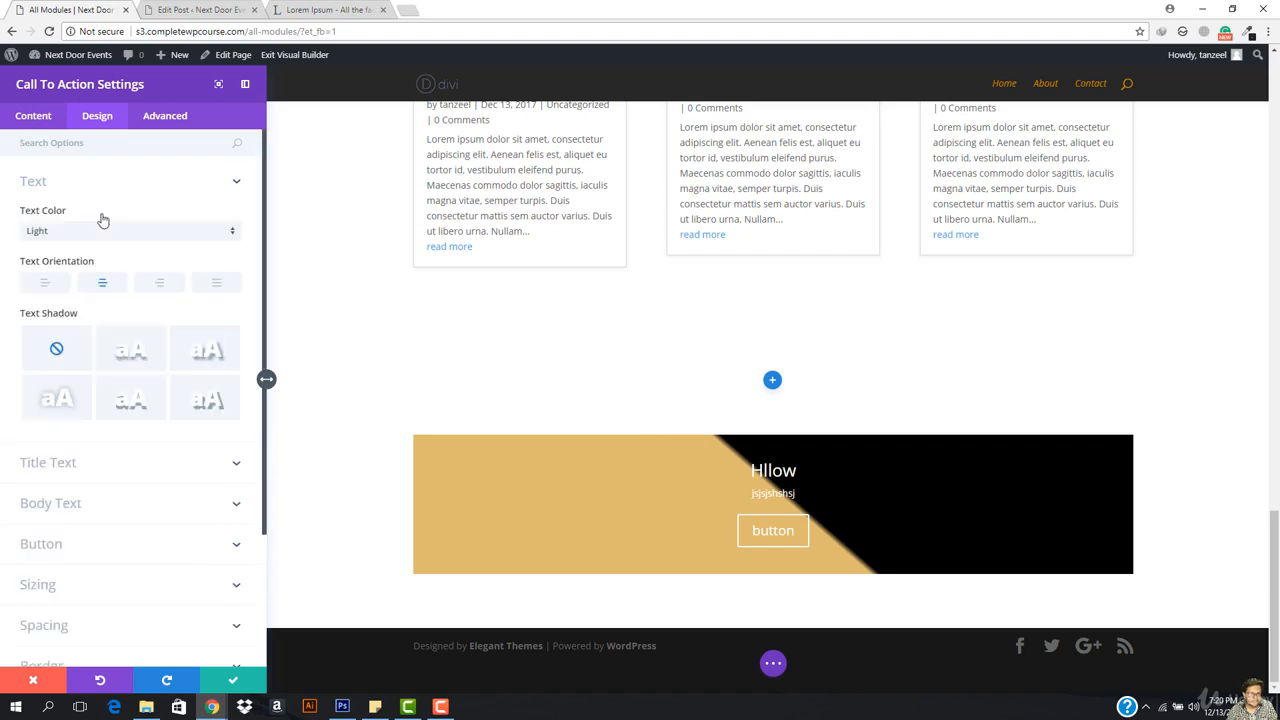
left_click(45, 285)
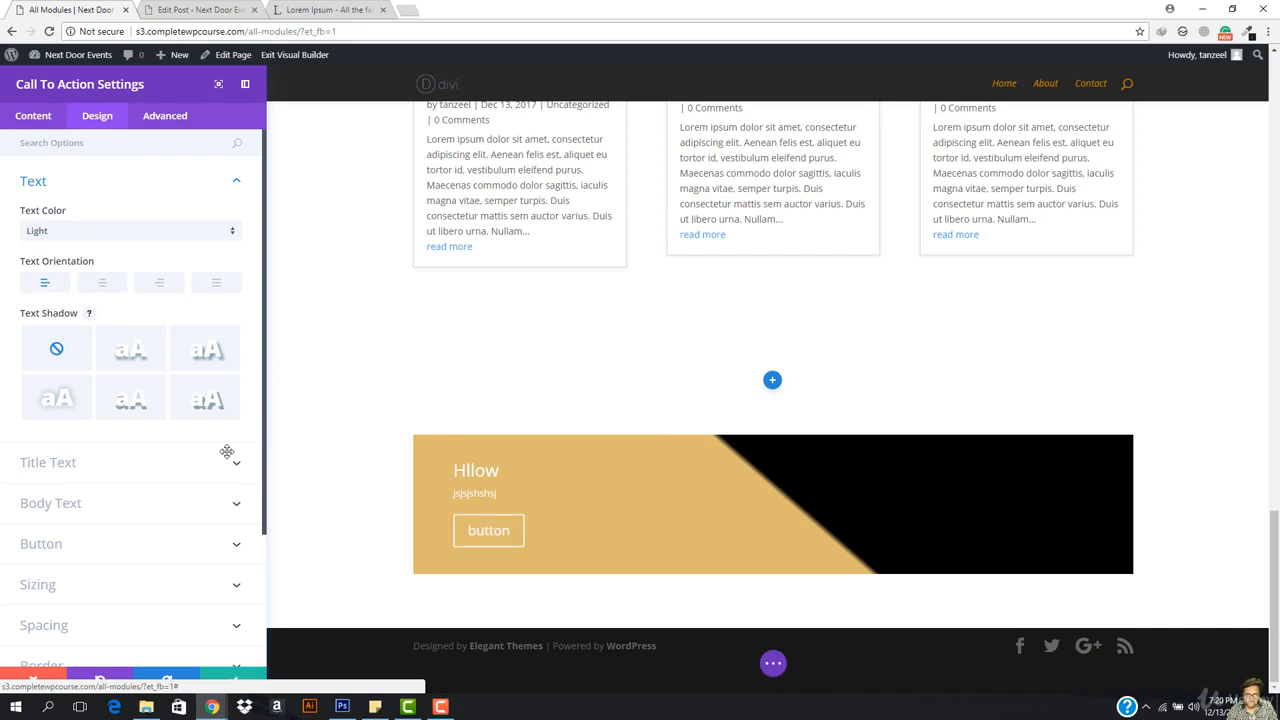
left_click(14, 118)
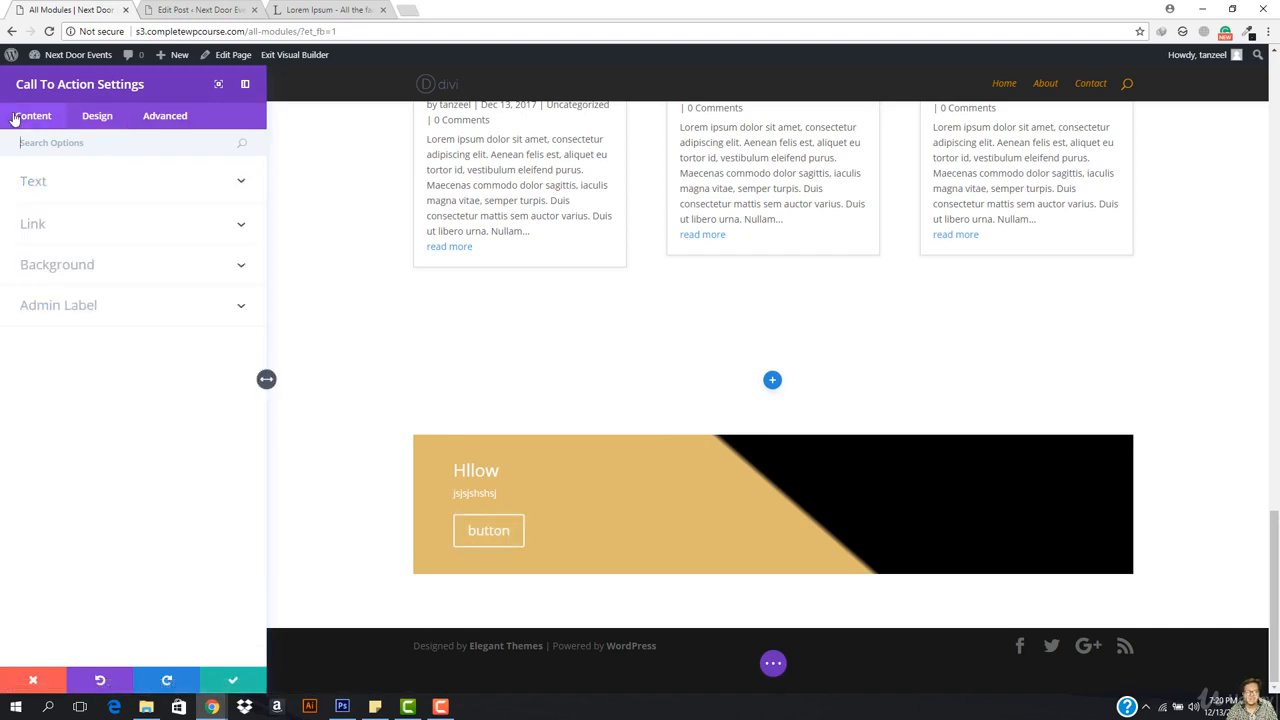
left_click(97, 116)
left_click(105, 181)
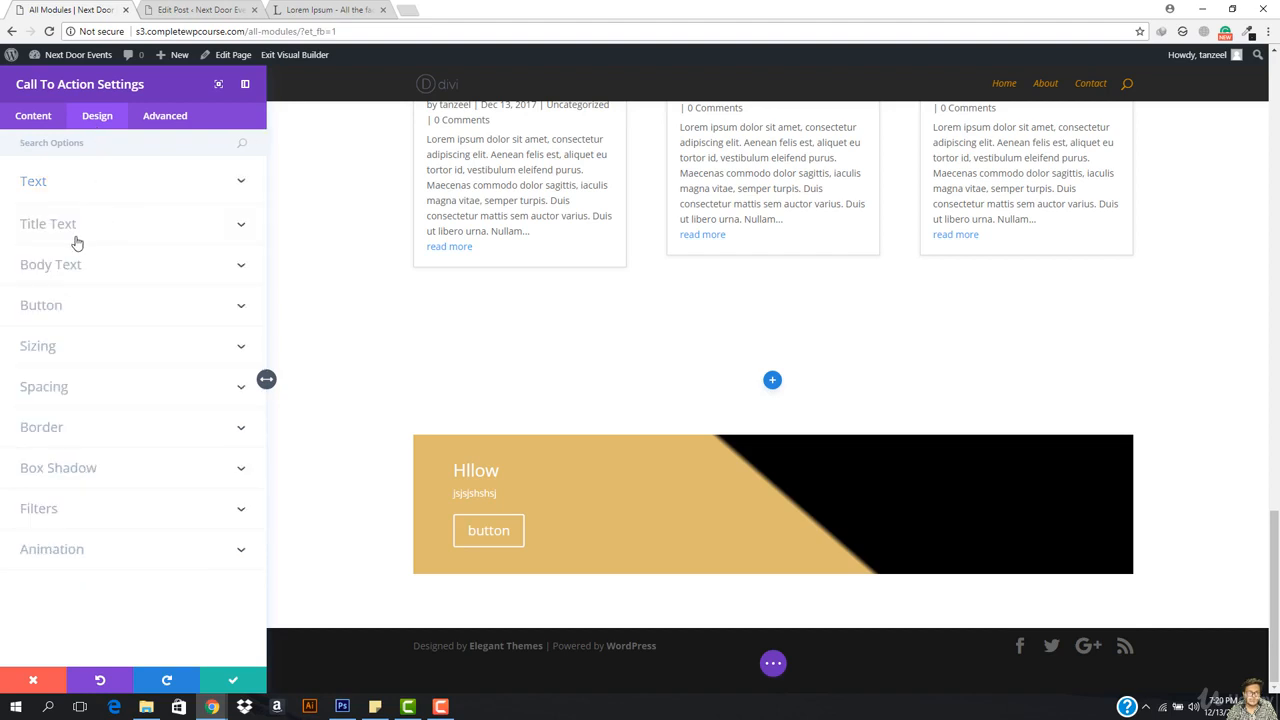
left_click(256, 677)
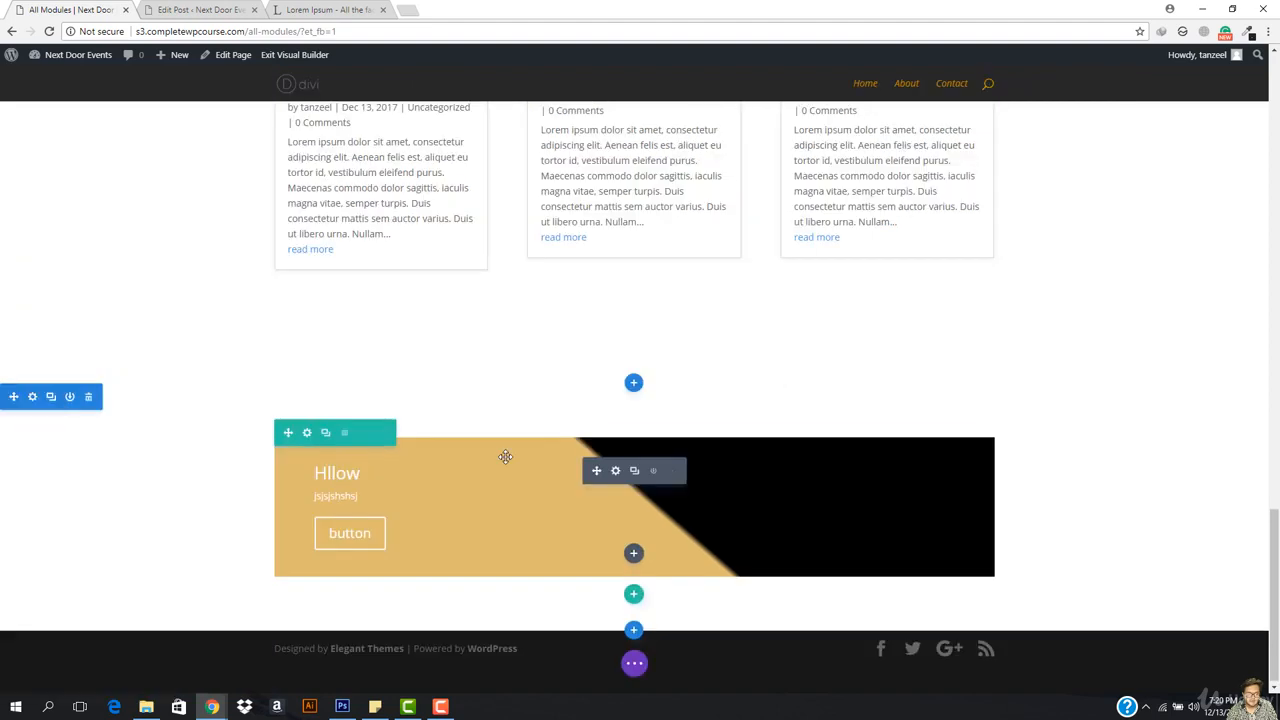
Step: Turn on Make This Row Fullwidth and a custom gutter width of 1 for the banner row
left_click(307, 434)
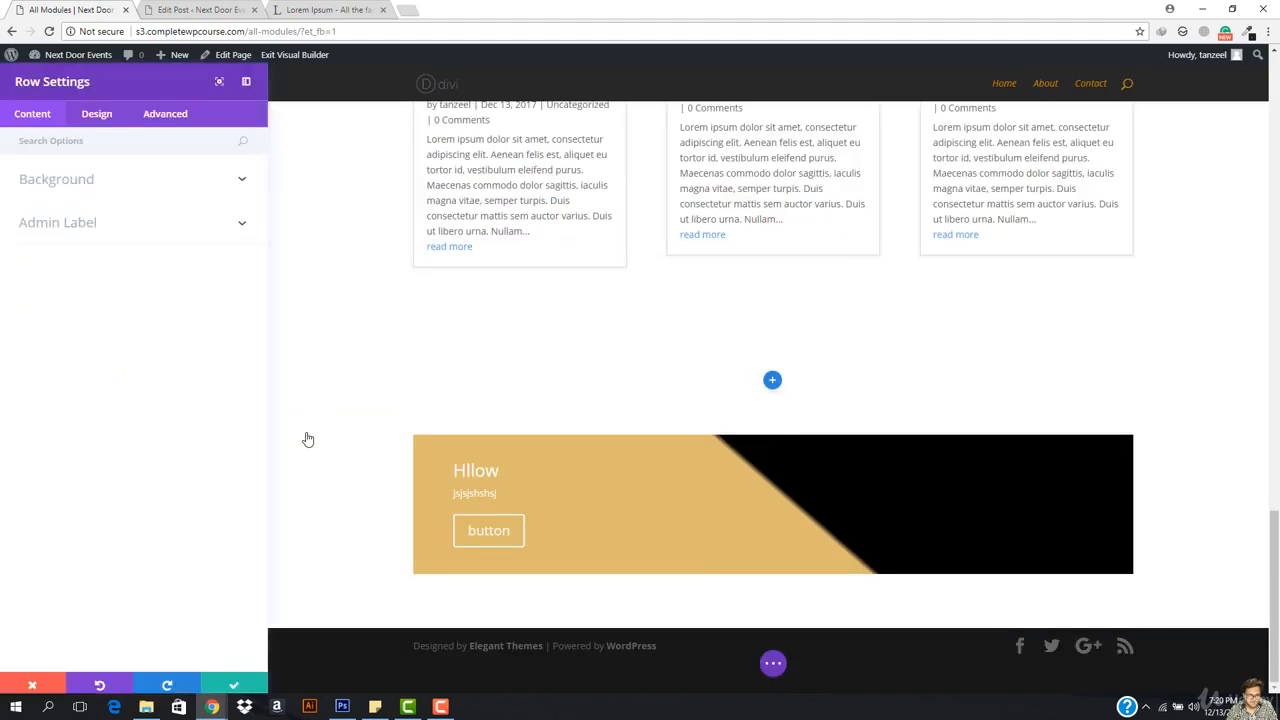
left_click(99, 117)
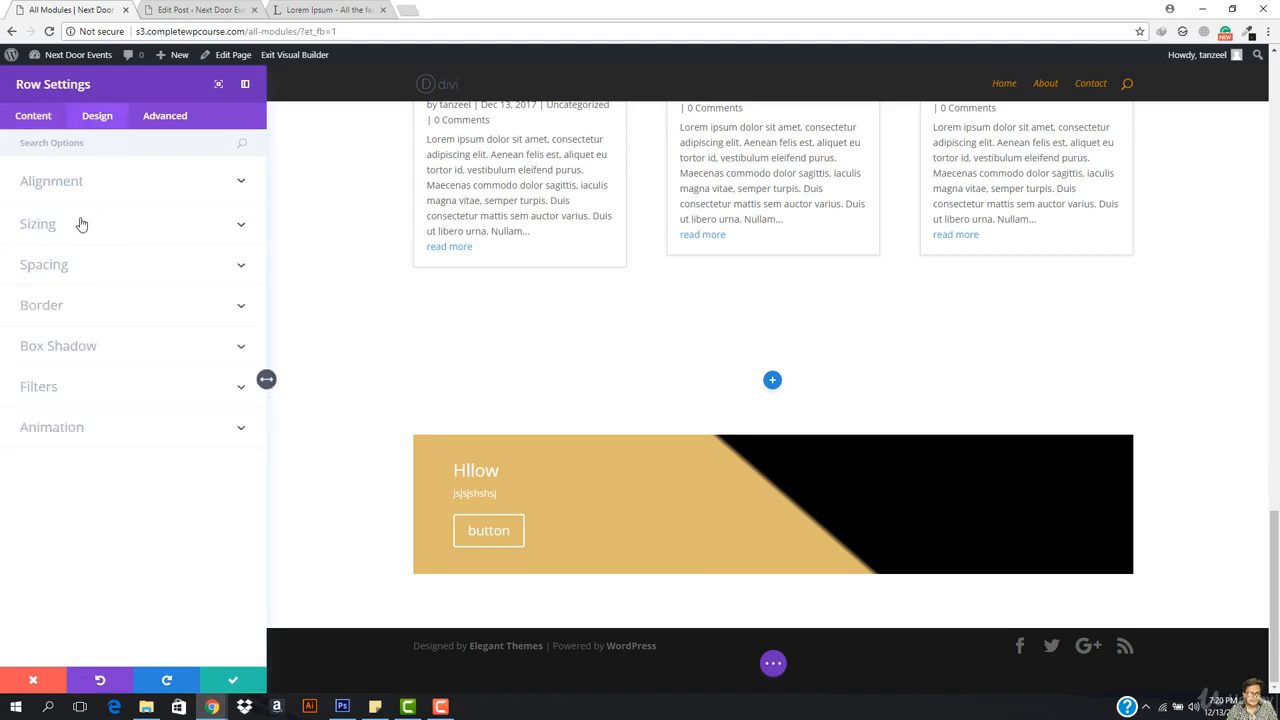
left_click(82, 224)
left_click(42, 248)
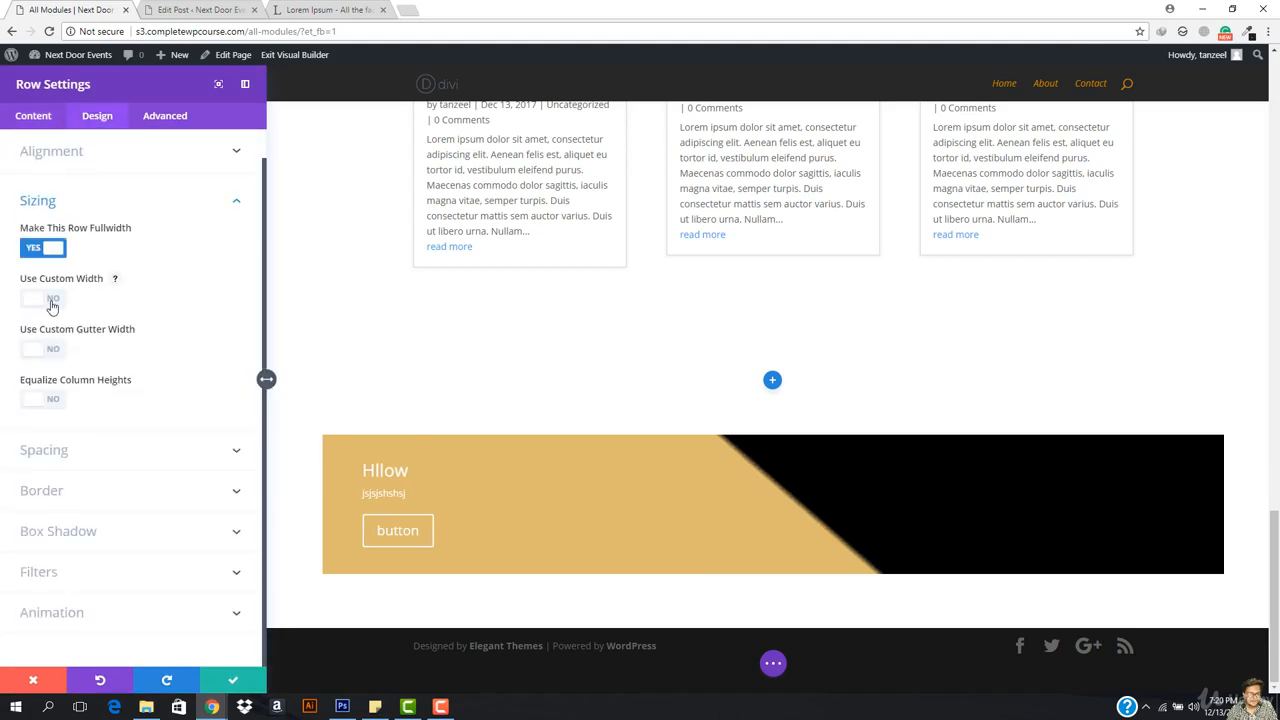
left_click(45, 349)
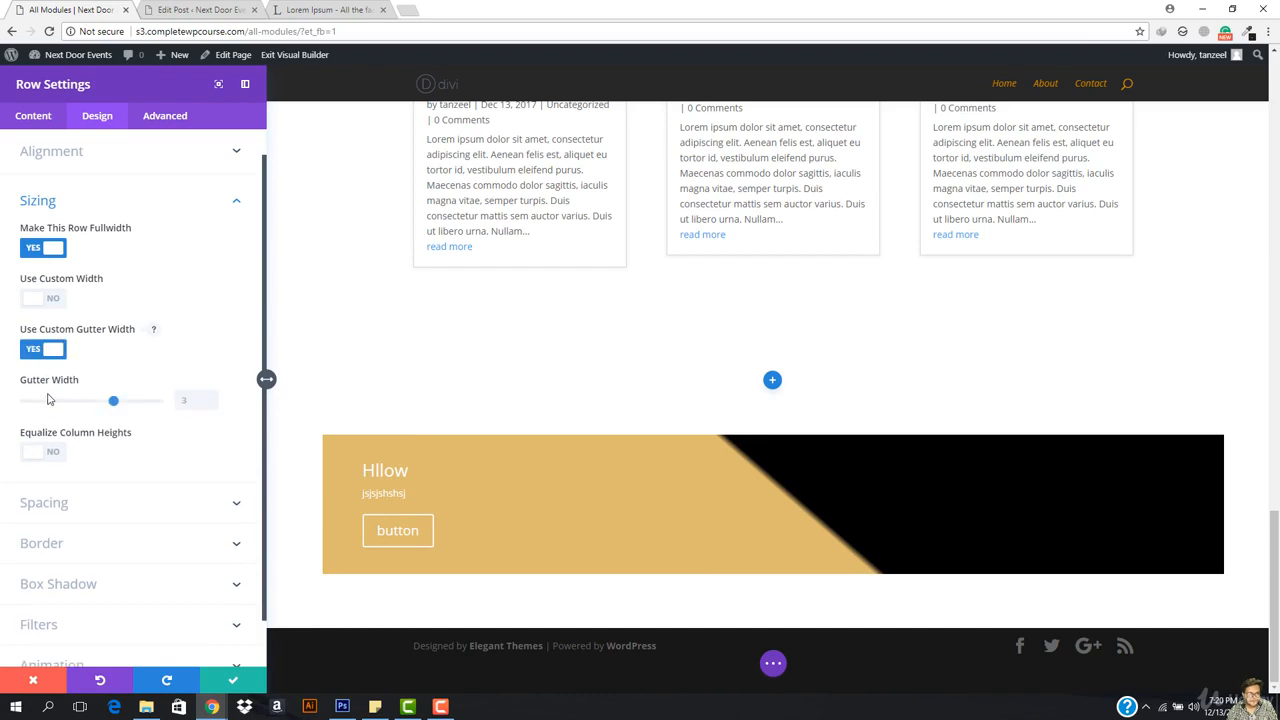
left_click_drag(114, 401, 3, 398)
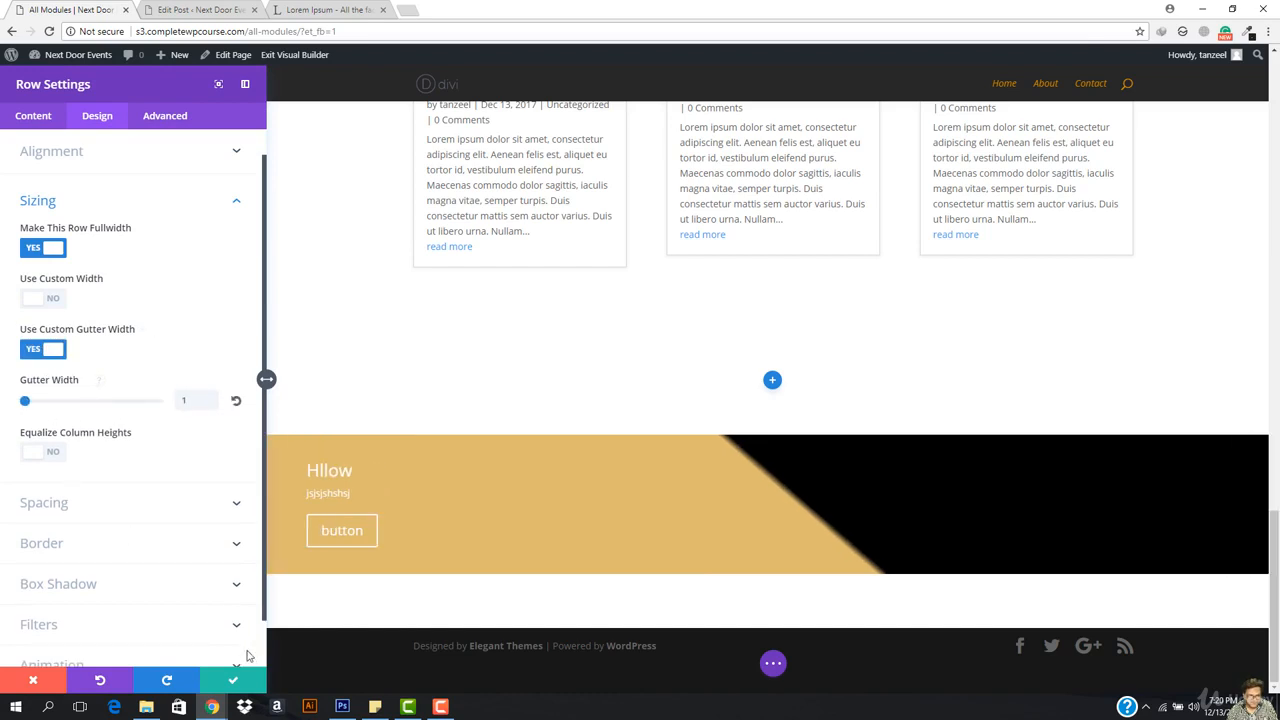
left_click(233, 681)
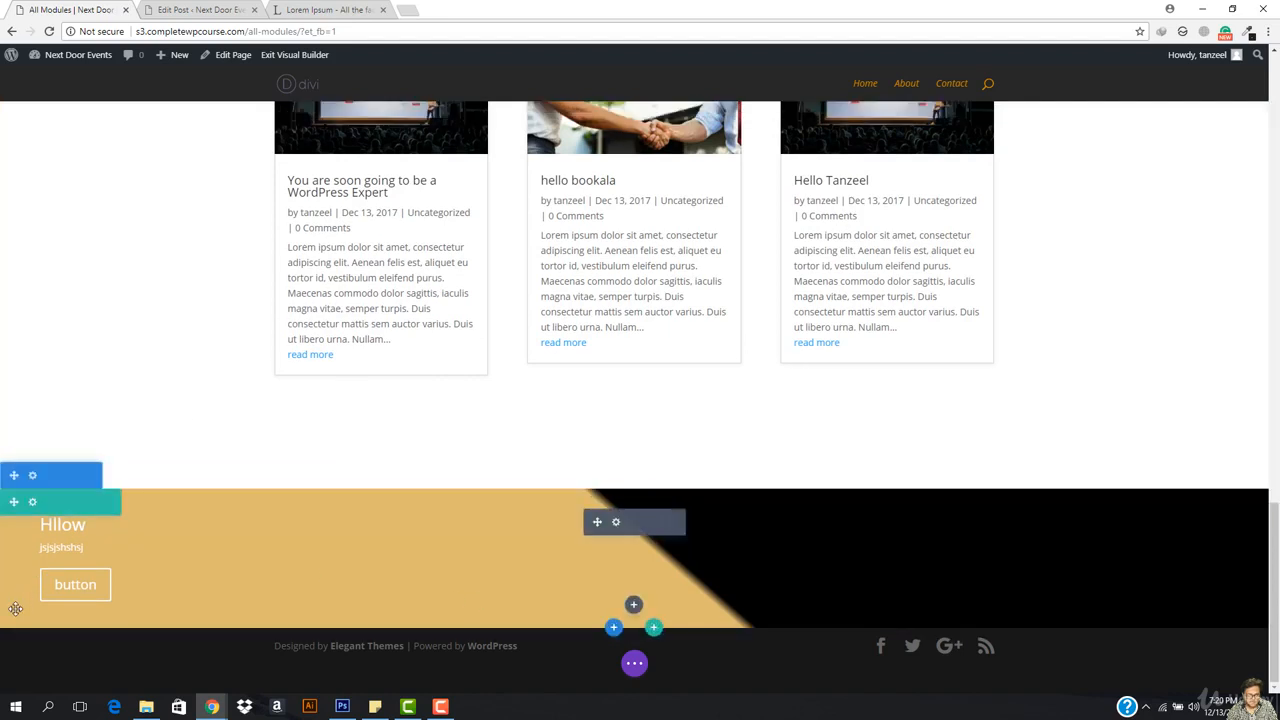
Step: Insert a regular section below the banner and add a Circle Counter to it
left_click(613, 628)
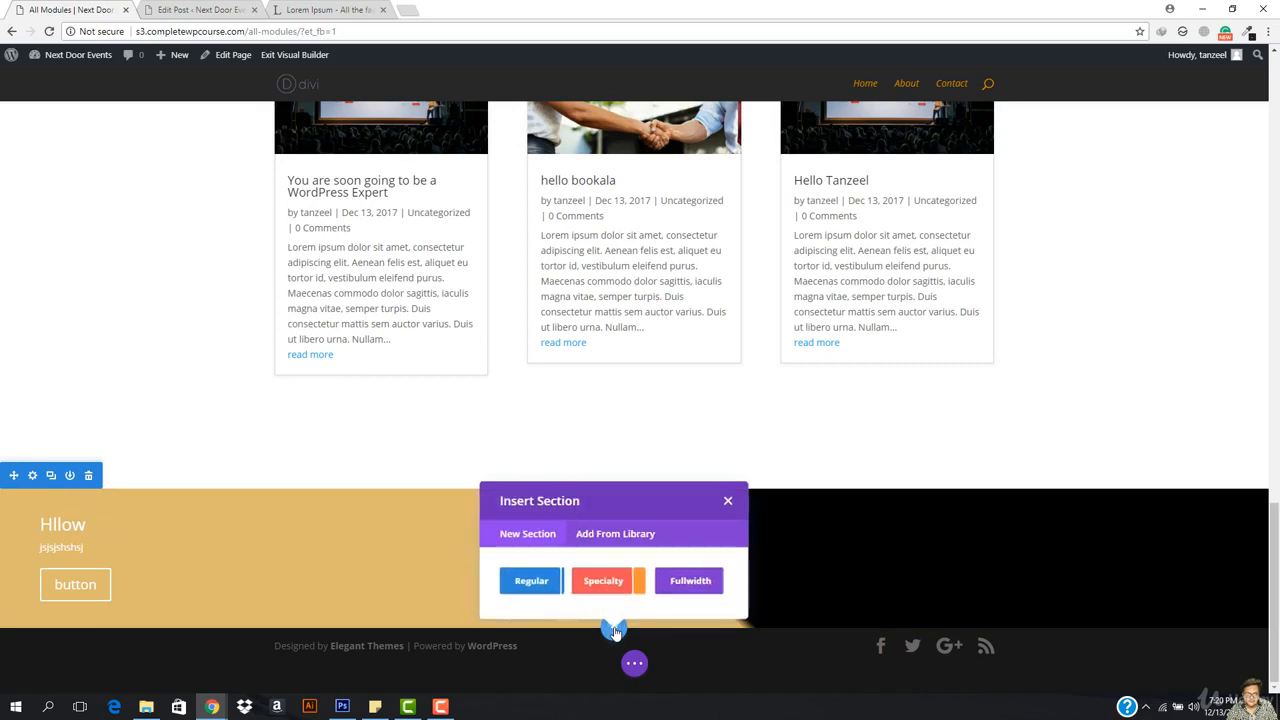
left_click(520, 582)
key("Escape")
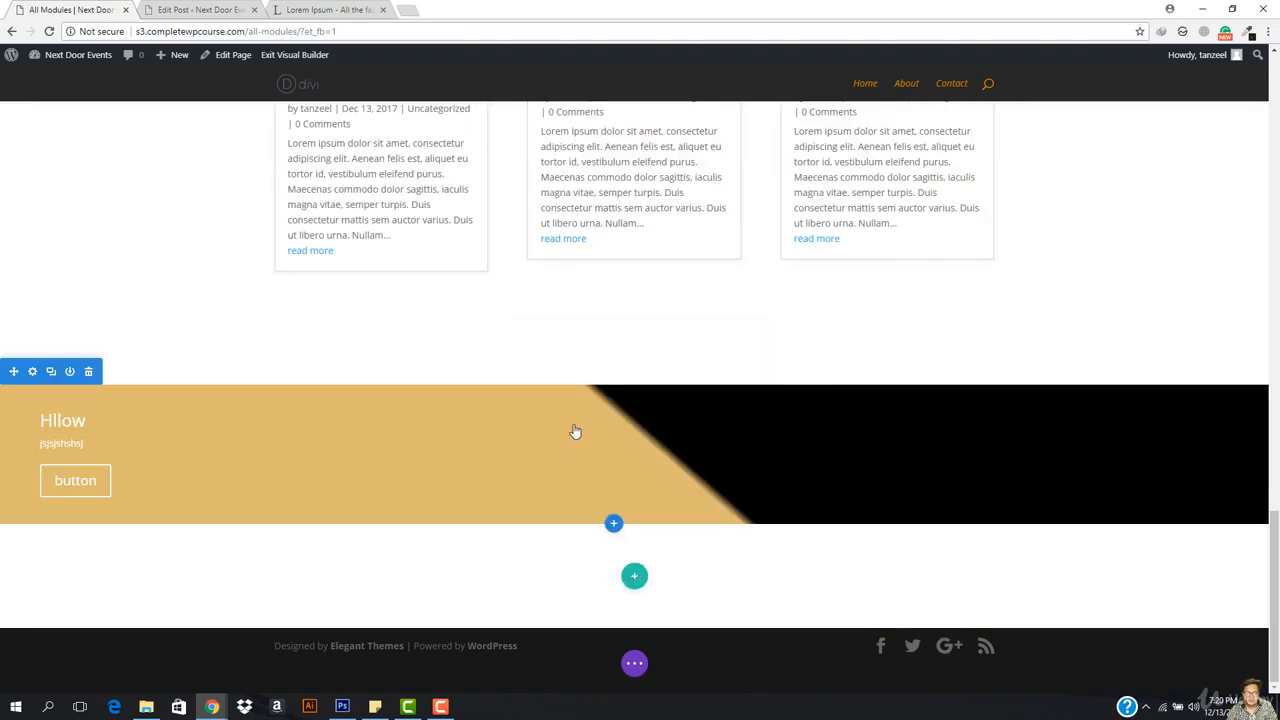
scroll(647, 538, "down", 1)
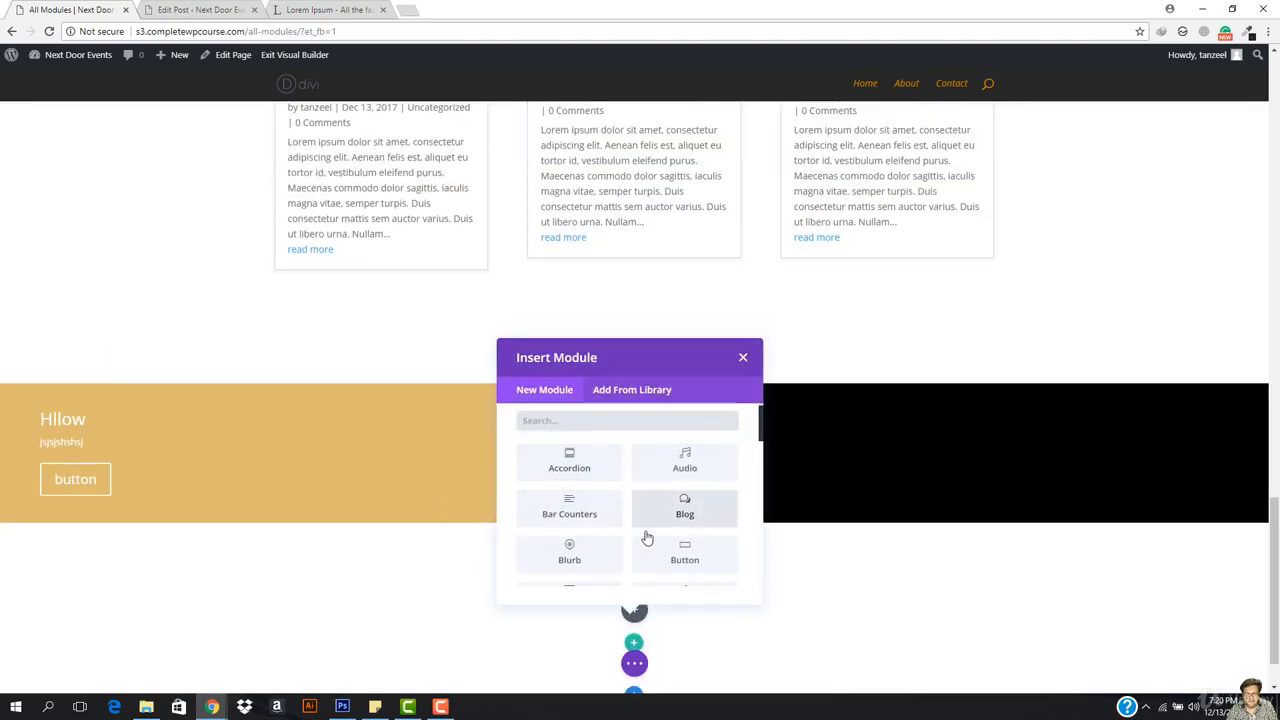
scroll(647, 538, "down", 2)
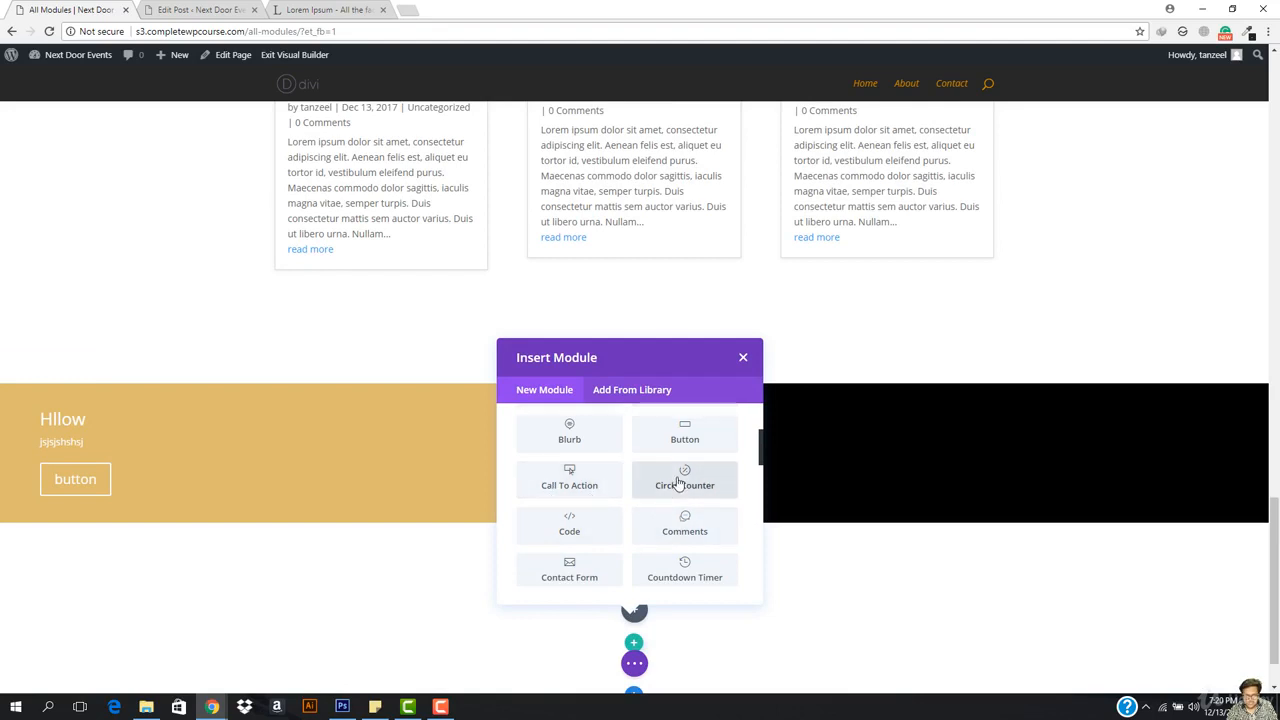
left_click(678, 484)
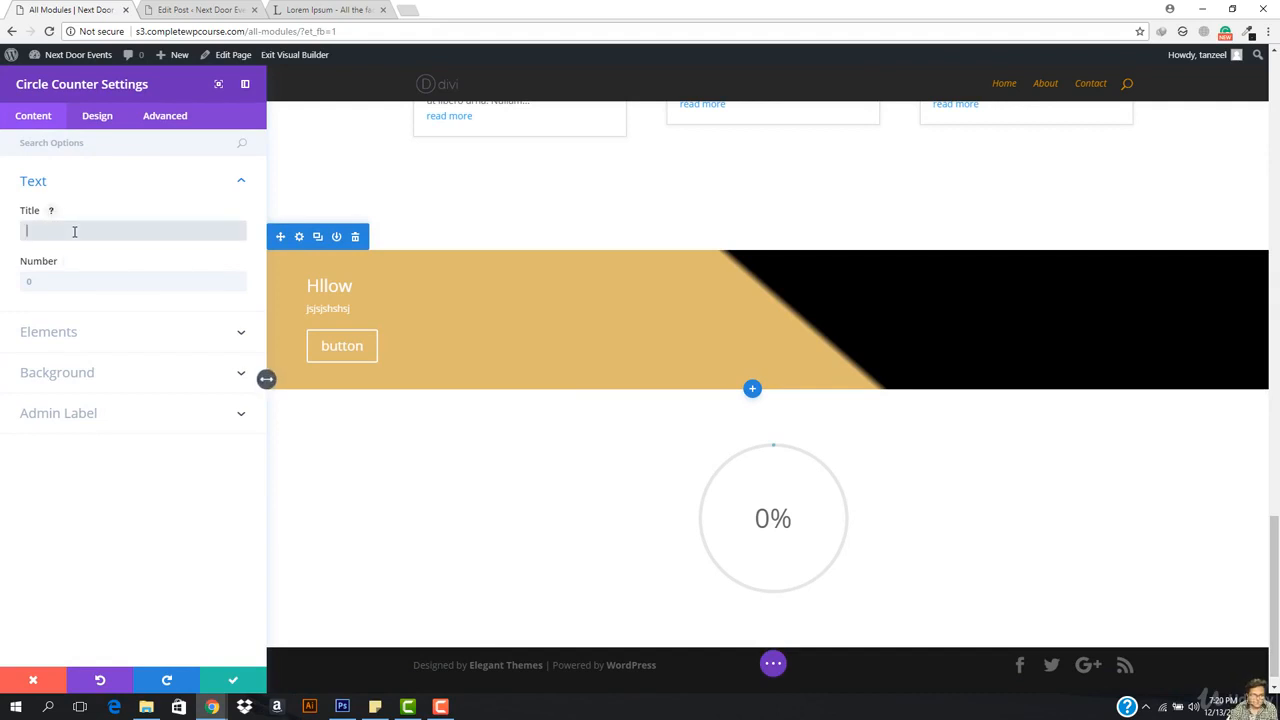
Step: Title the counter 'I am the boss', set its number to 95, and save
type("I am")
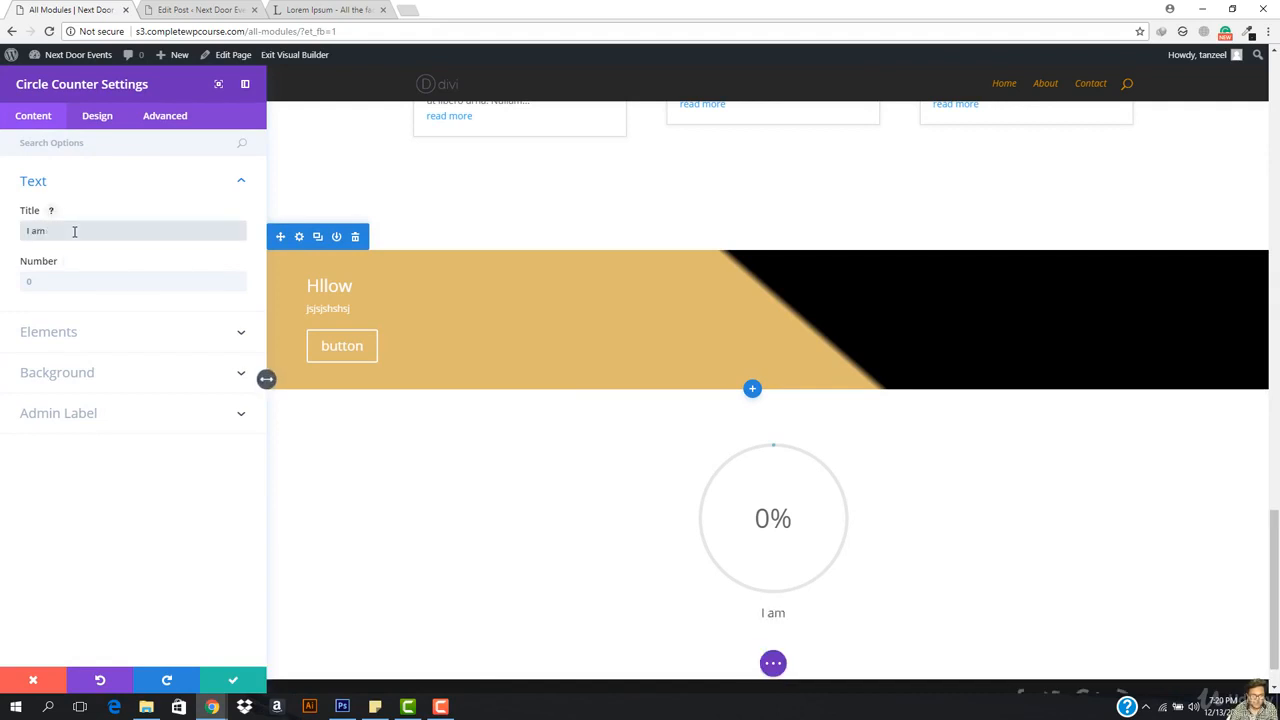
type(" the best")
key("BackSpace")
key("BackSpace")
key("BackSpace")
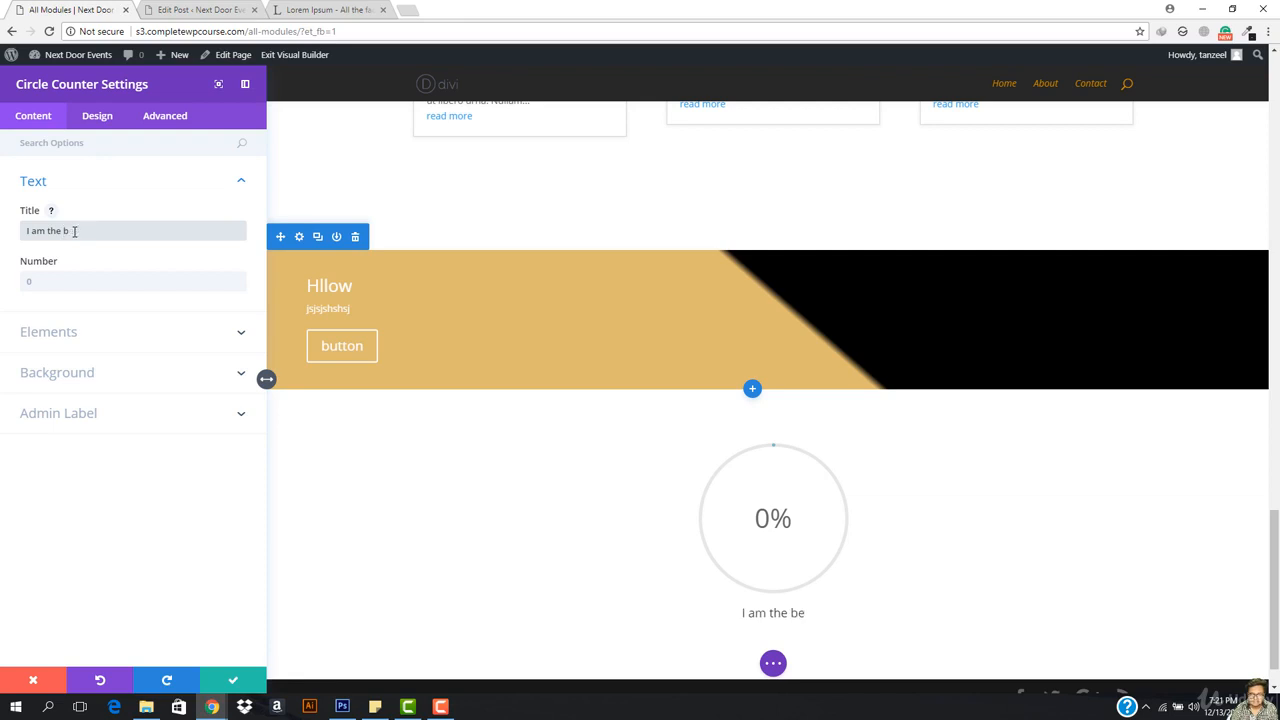
type("oss")
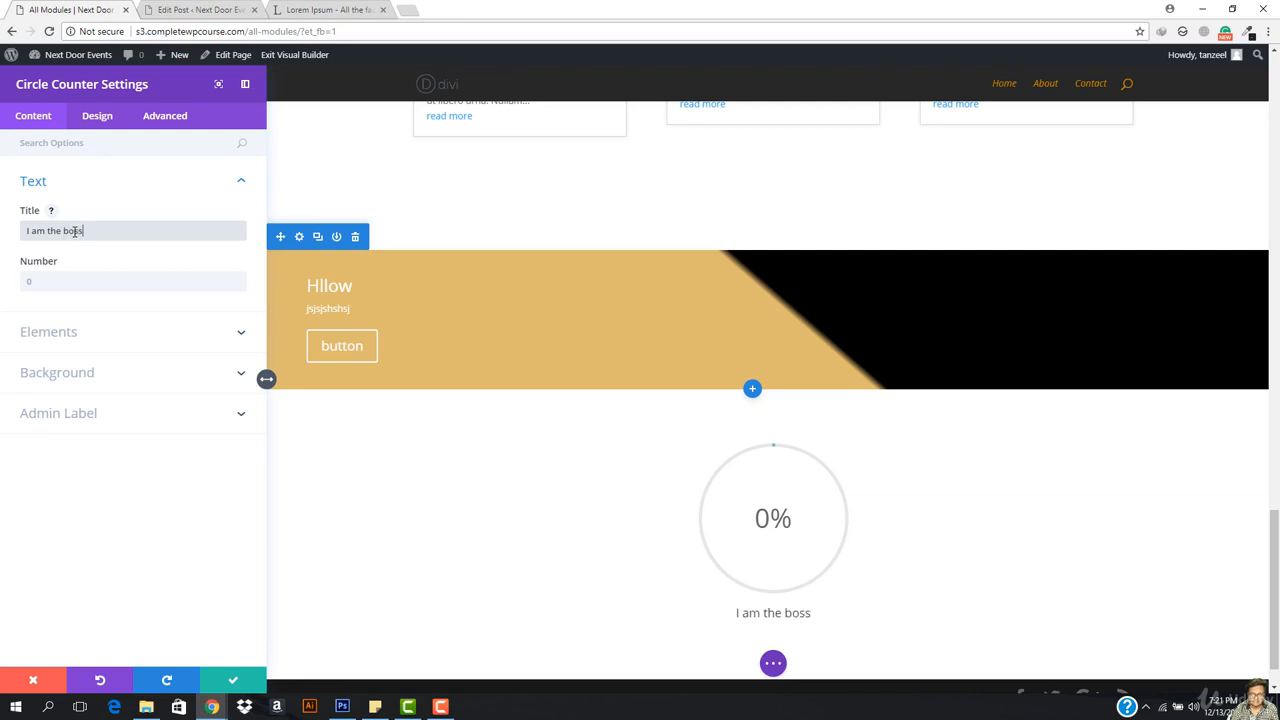
left_click(118, 283)
type("5454")
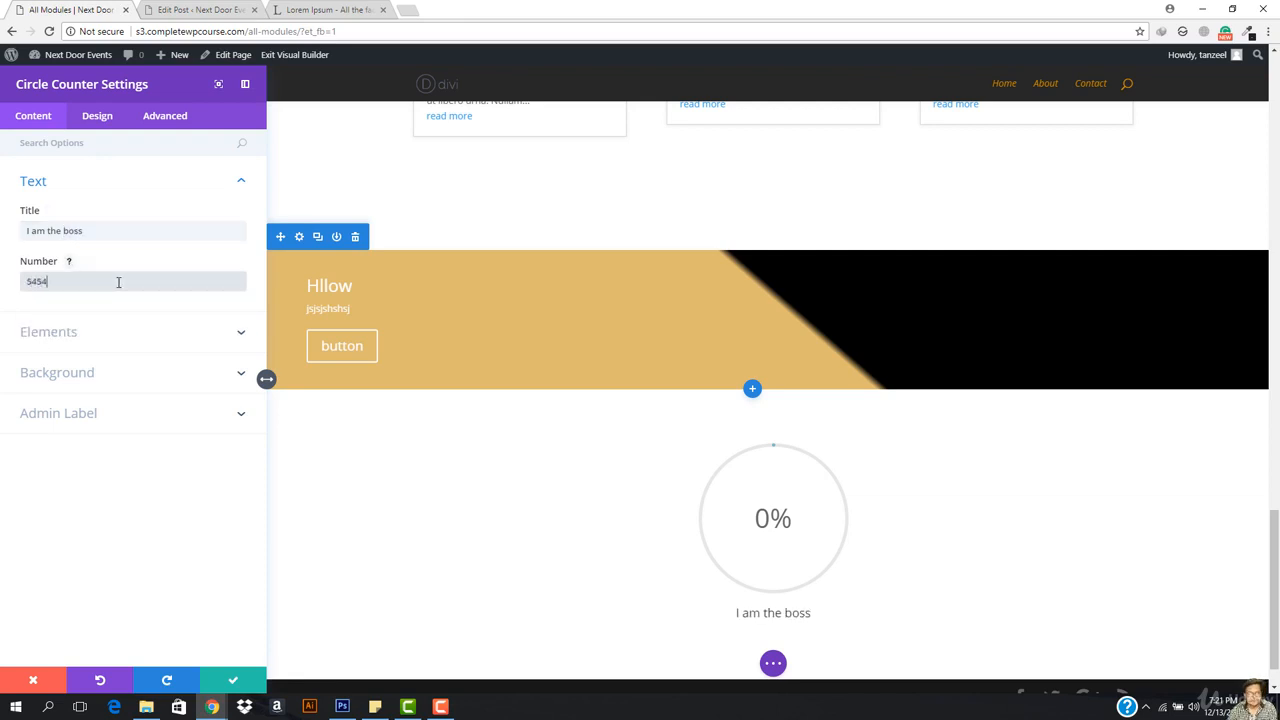
key("BackSpace")
key("BackSpace")
key("BackSpace")
key("BackSpace")
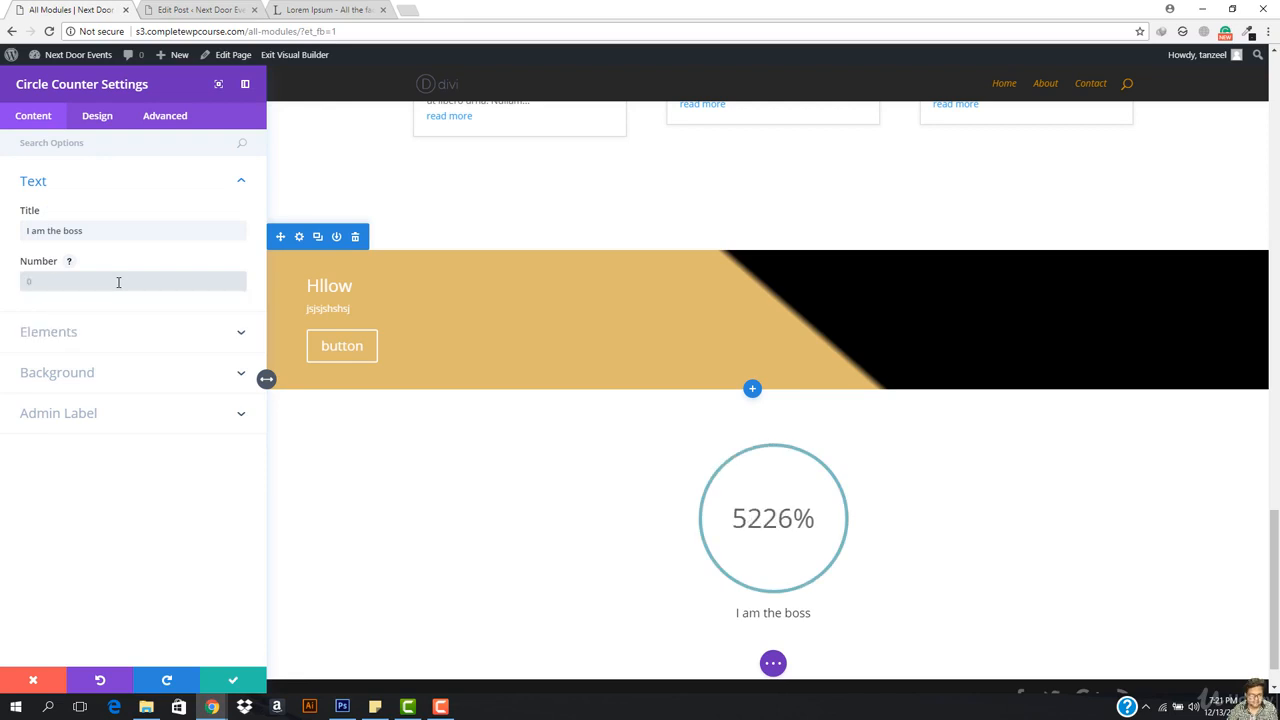
type("95")
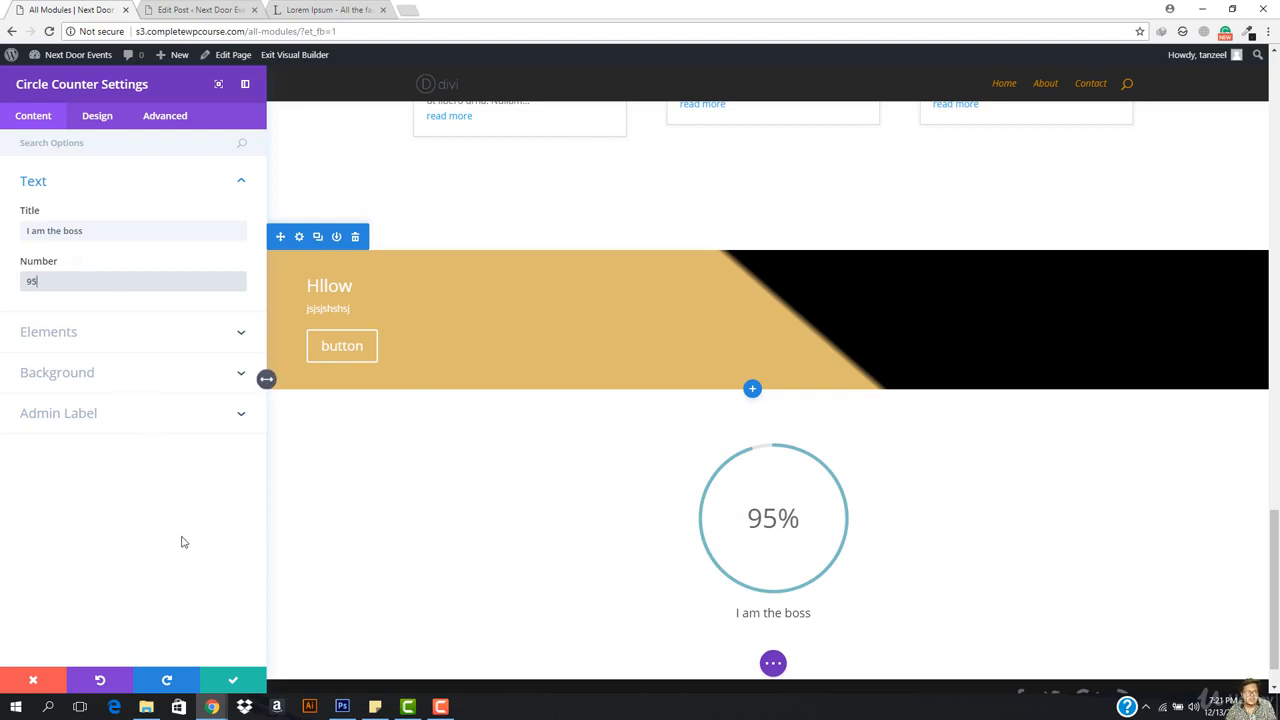
left_click(254, 682)
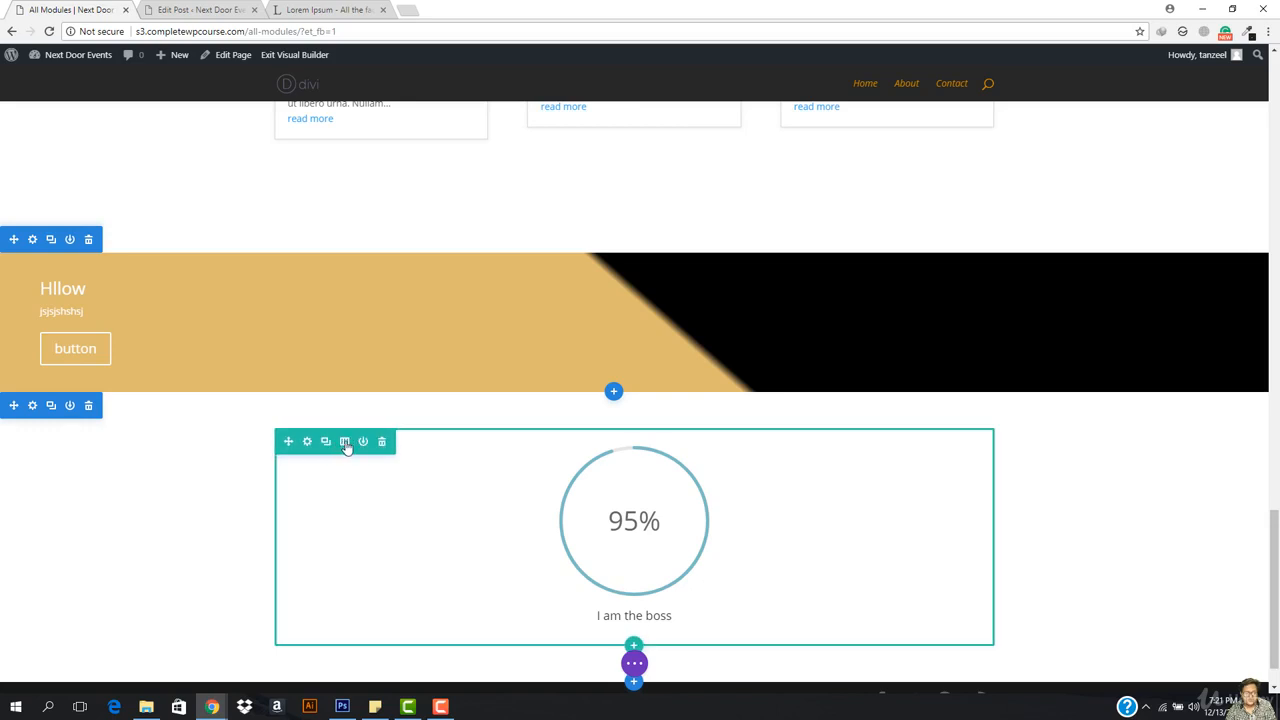
Step: Switch the counter row to four columns and place duplicated 95% counters in columns 2–4
left_click(345, 446)
left_click(240, 338)
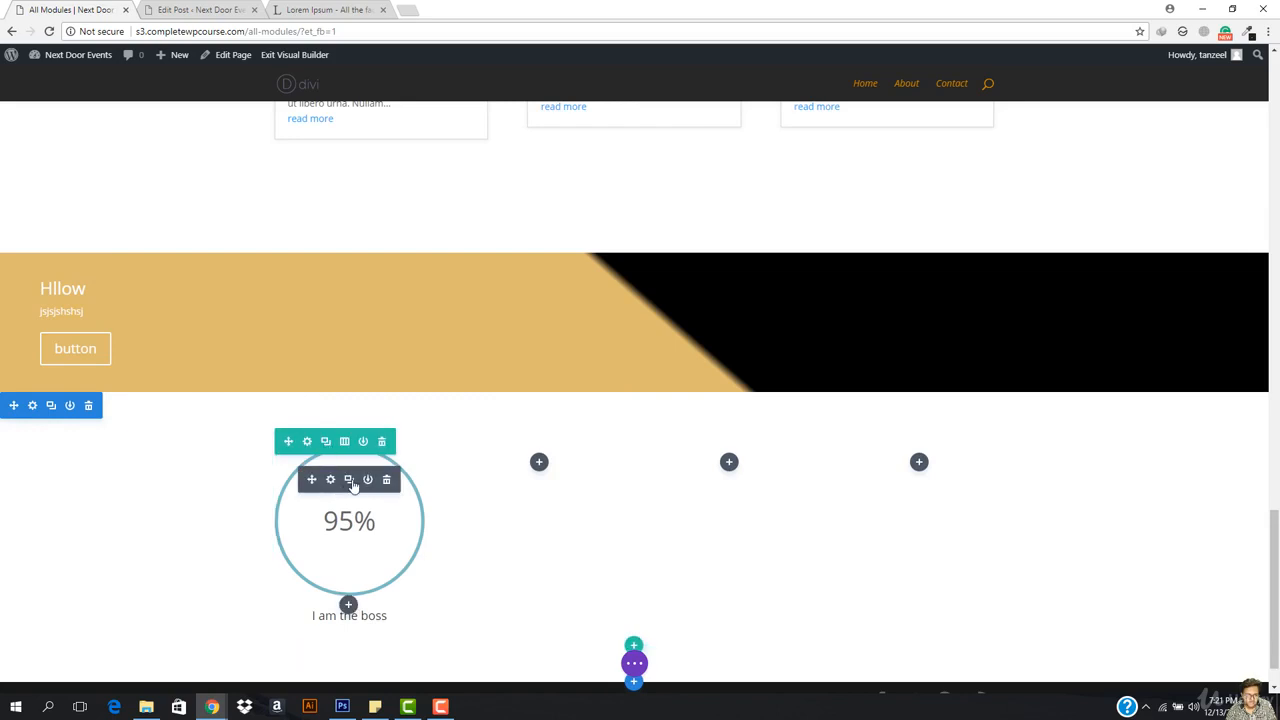
left_click(349, 480)
left_click(349, 480)
scroll(345, 450, "down", 3)
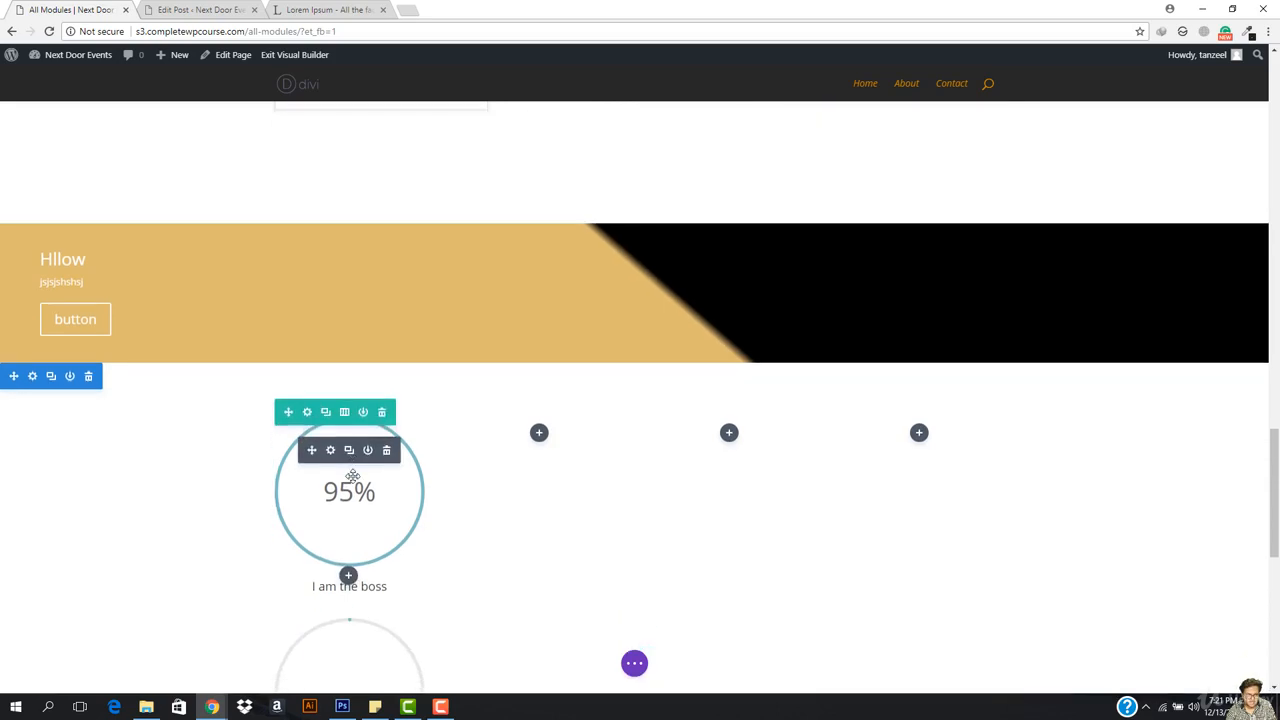
left_click_drag(312, 415, 525, 280)
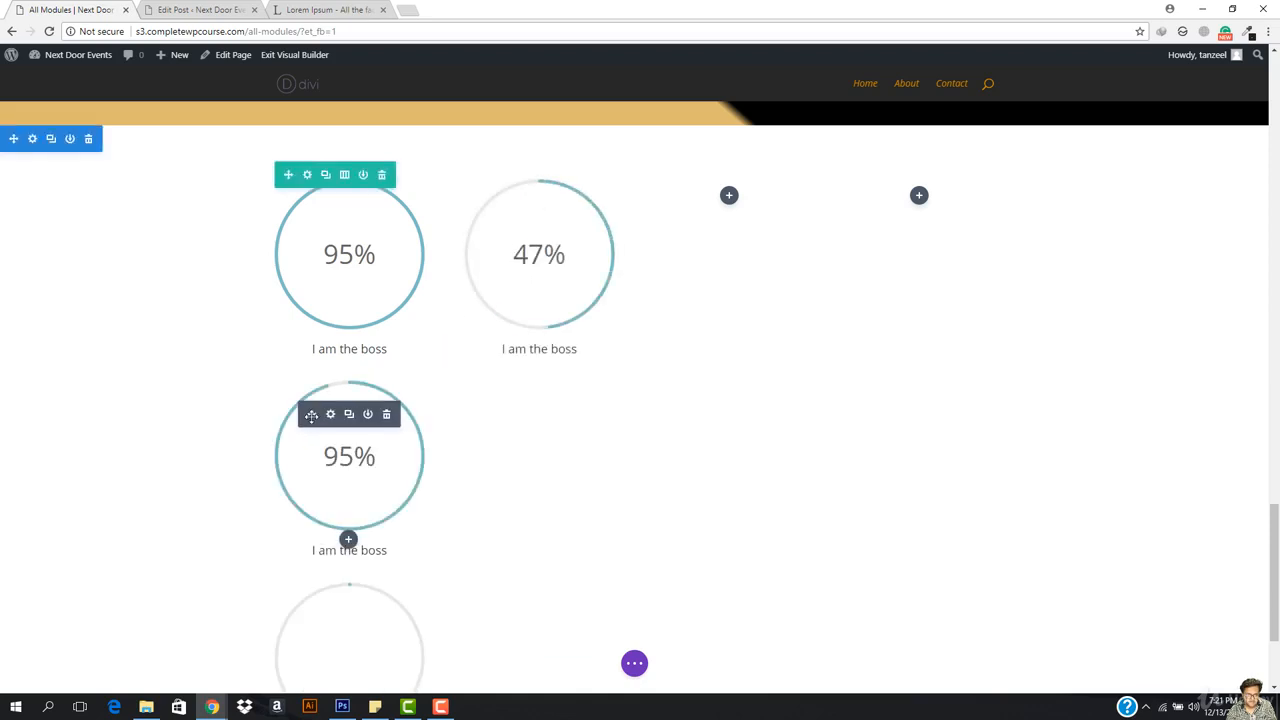
left_click_drag(741, 273, 752, 225)
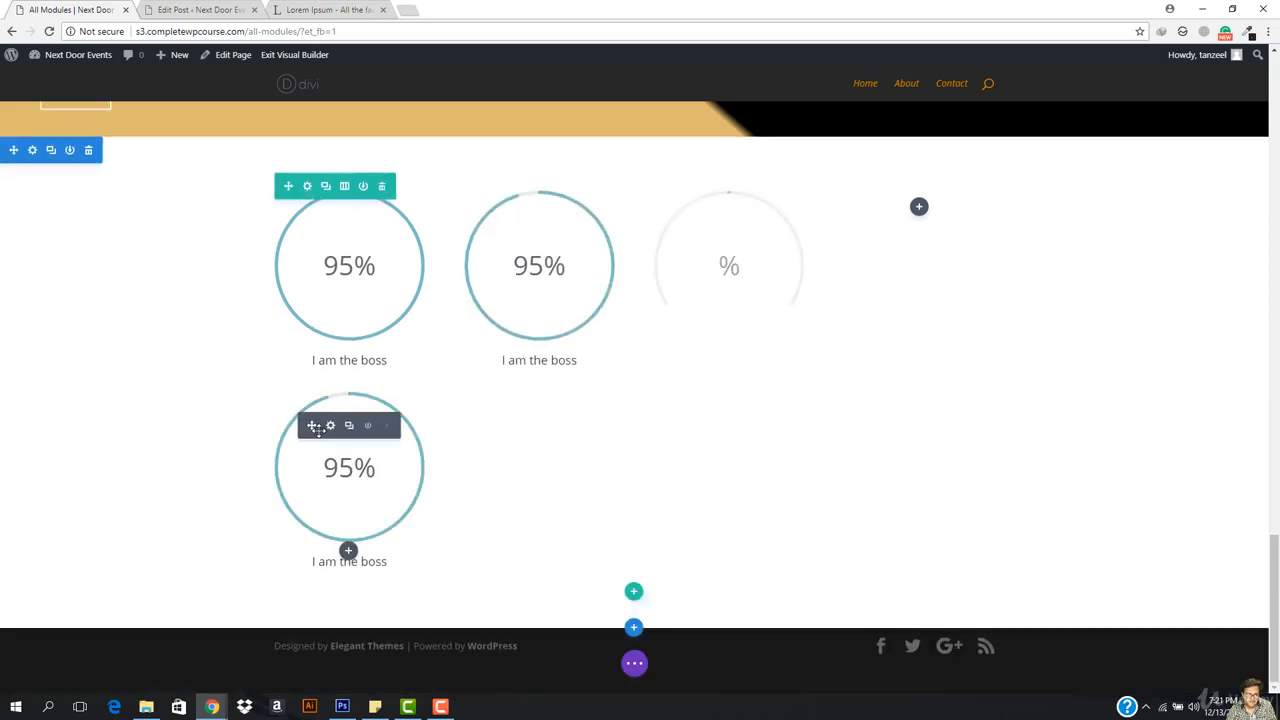
left_click_drag(312, 427, 905, 400)
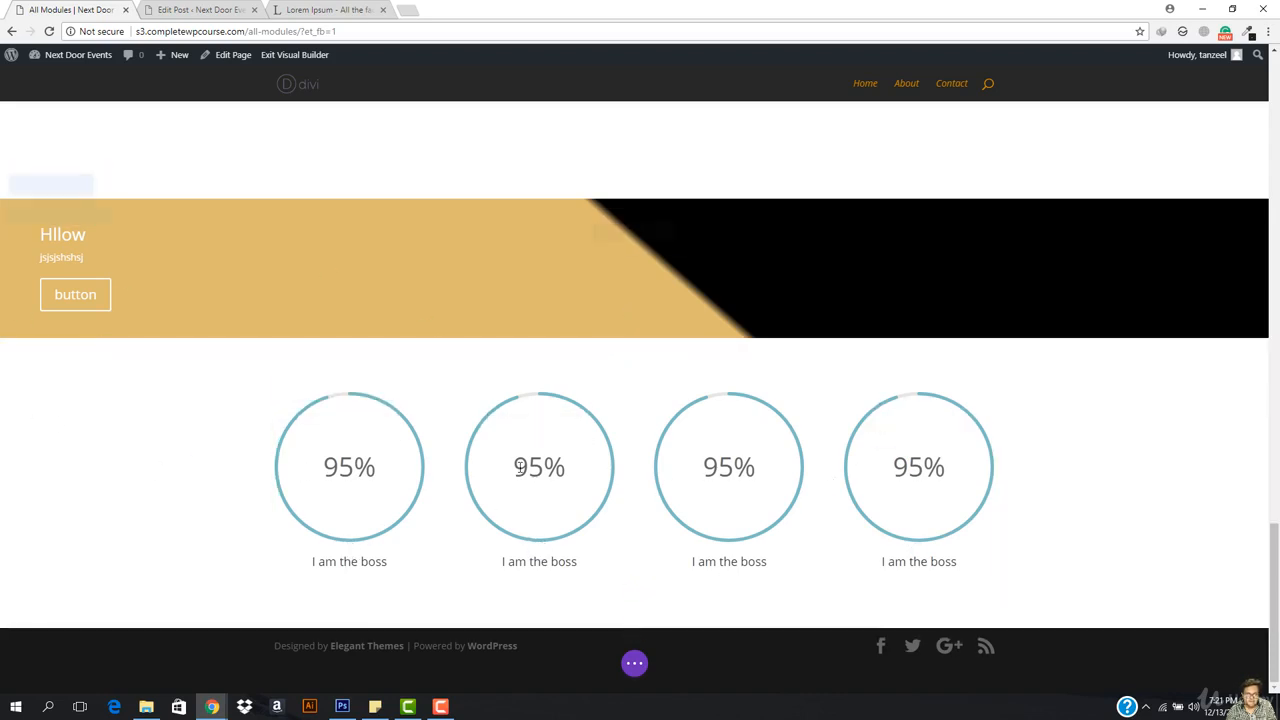
Step: Insert a regular section with an empty one-column row below the counters, then open a counter's settings
left_click(633, 627)
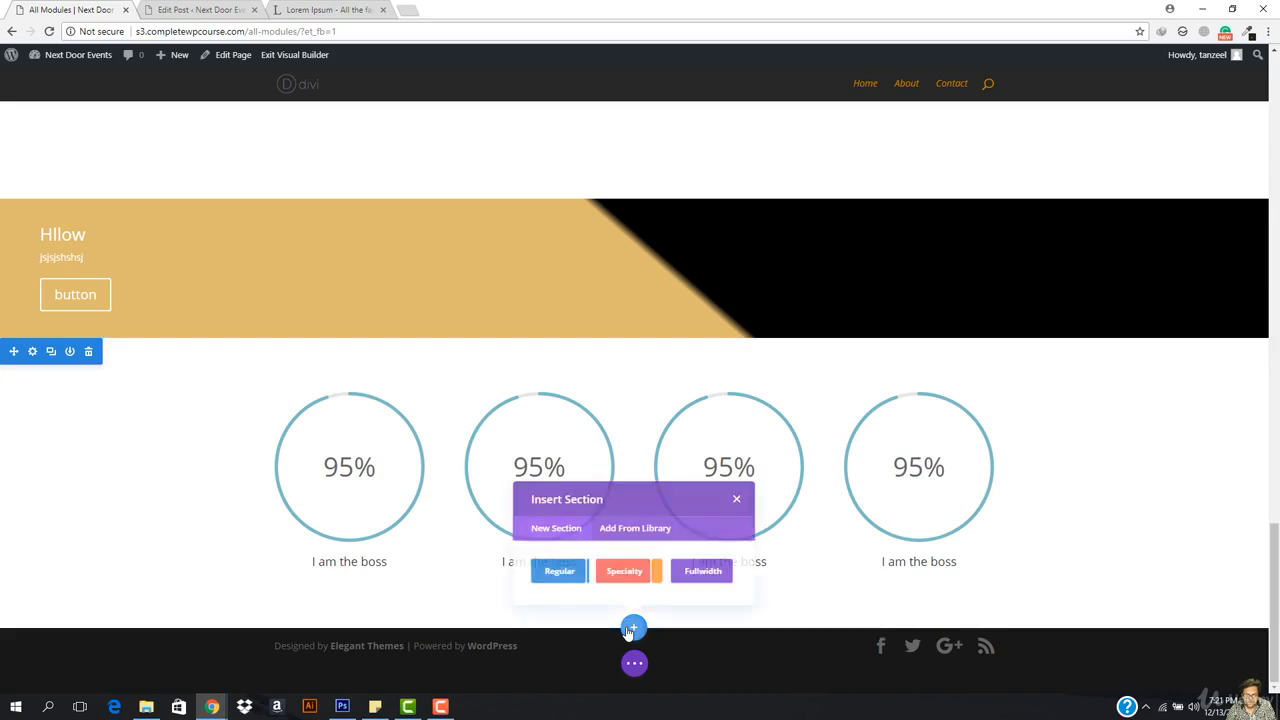
left_click(535, 588)
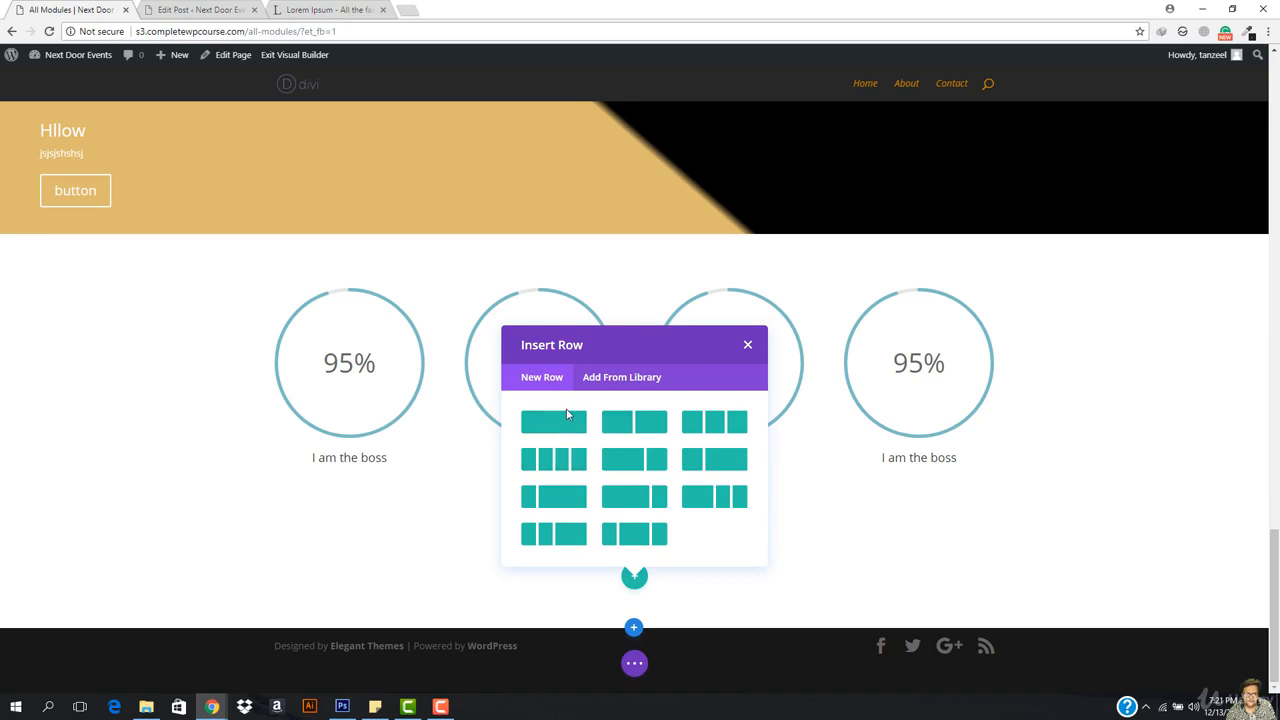
left_click(563, 421)
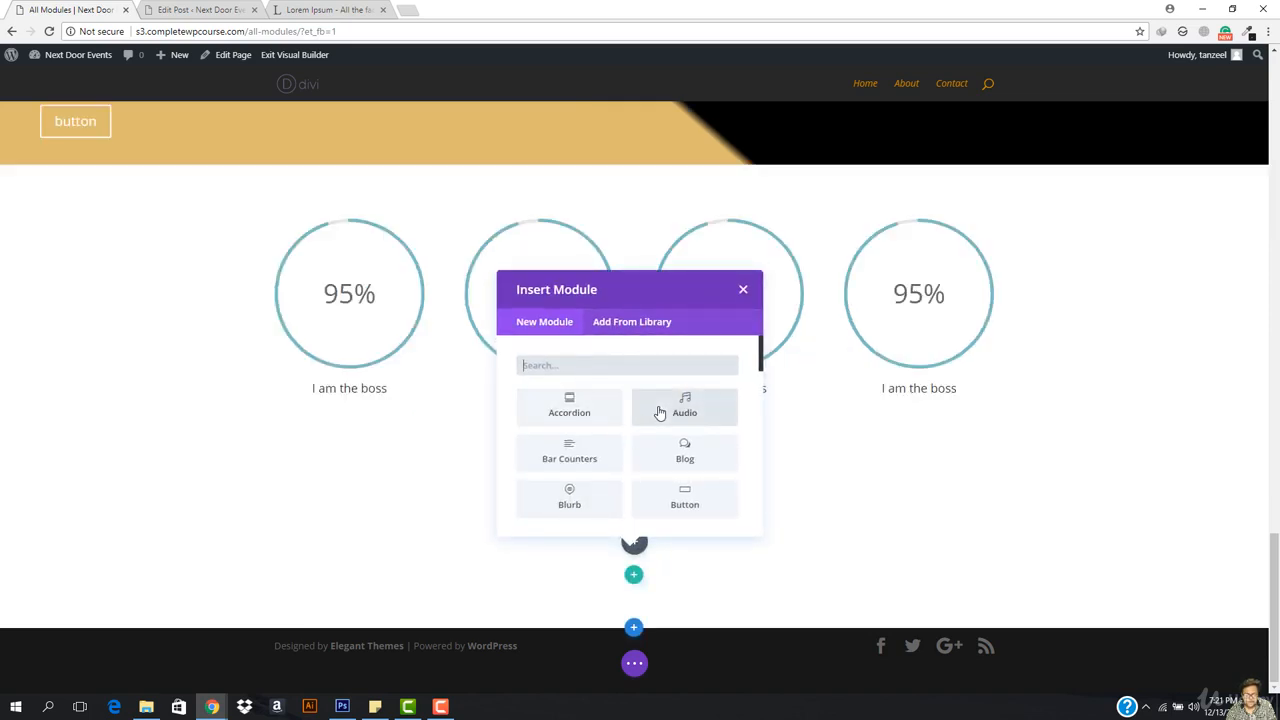
scroll(658, 413, "down", 1)
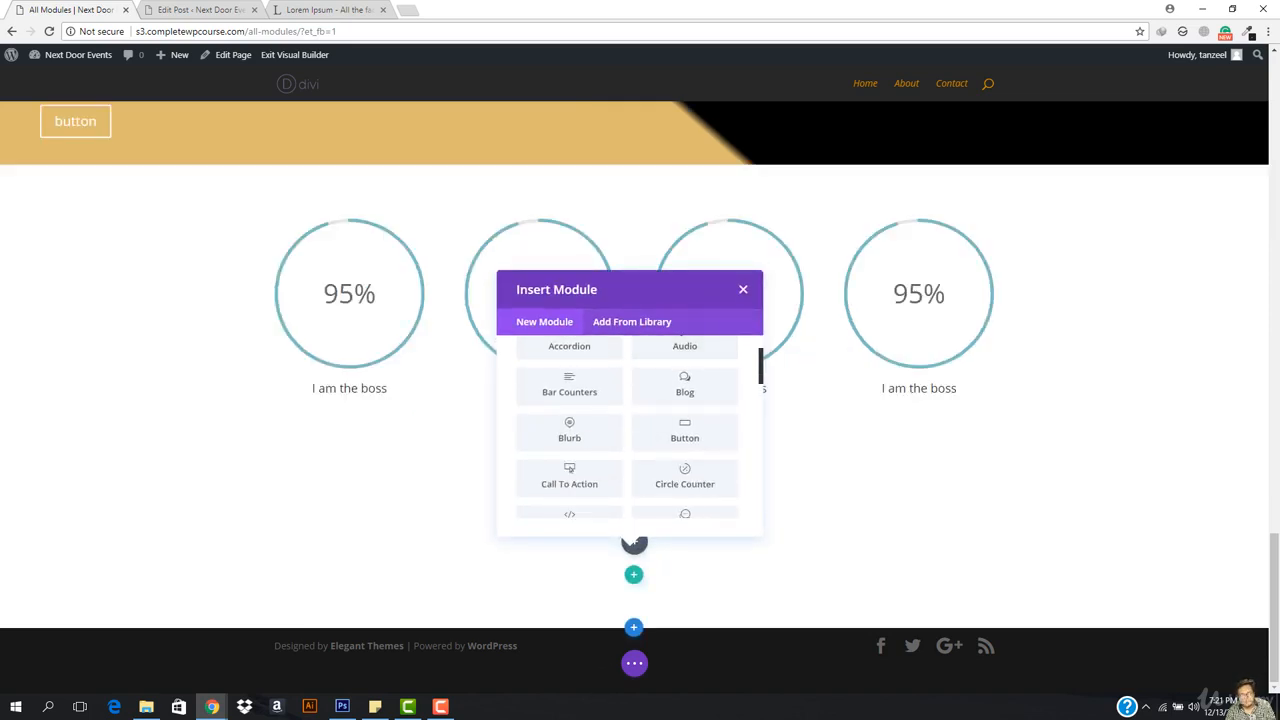
left_click(441, 706)
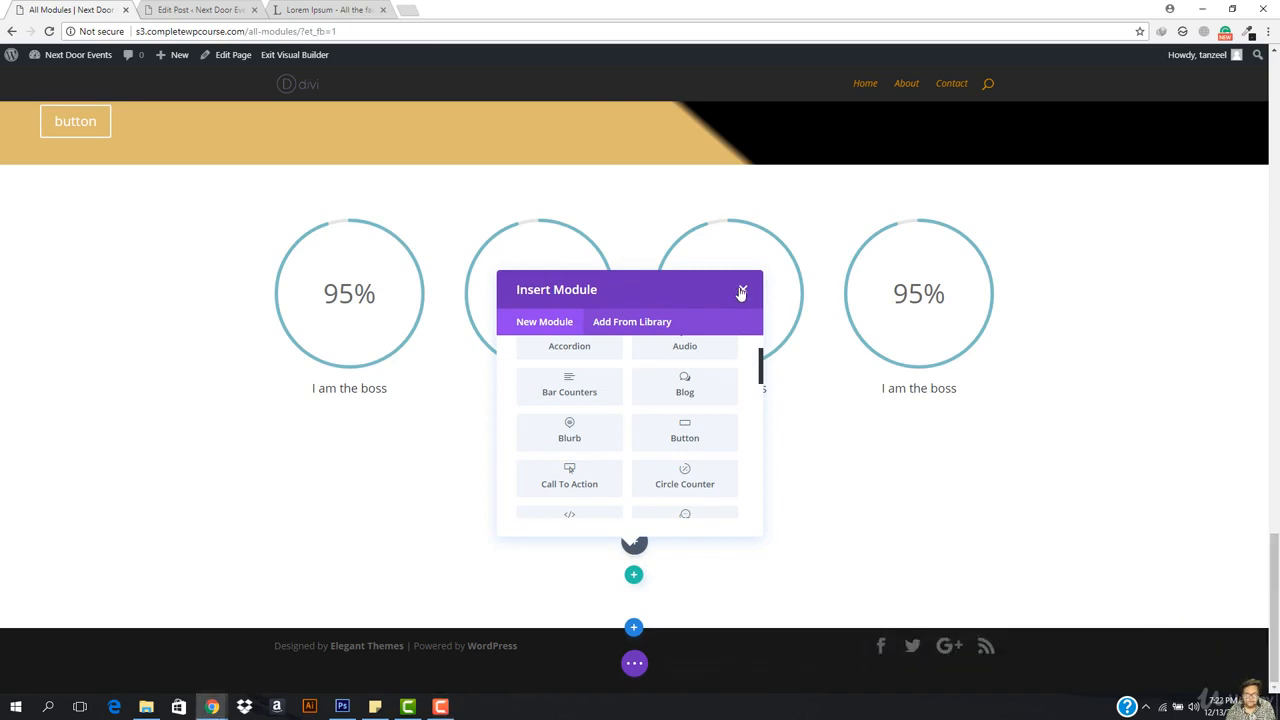
left_click(742, 292)
left_click(330, 253)
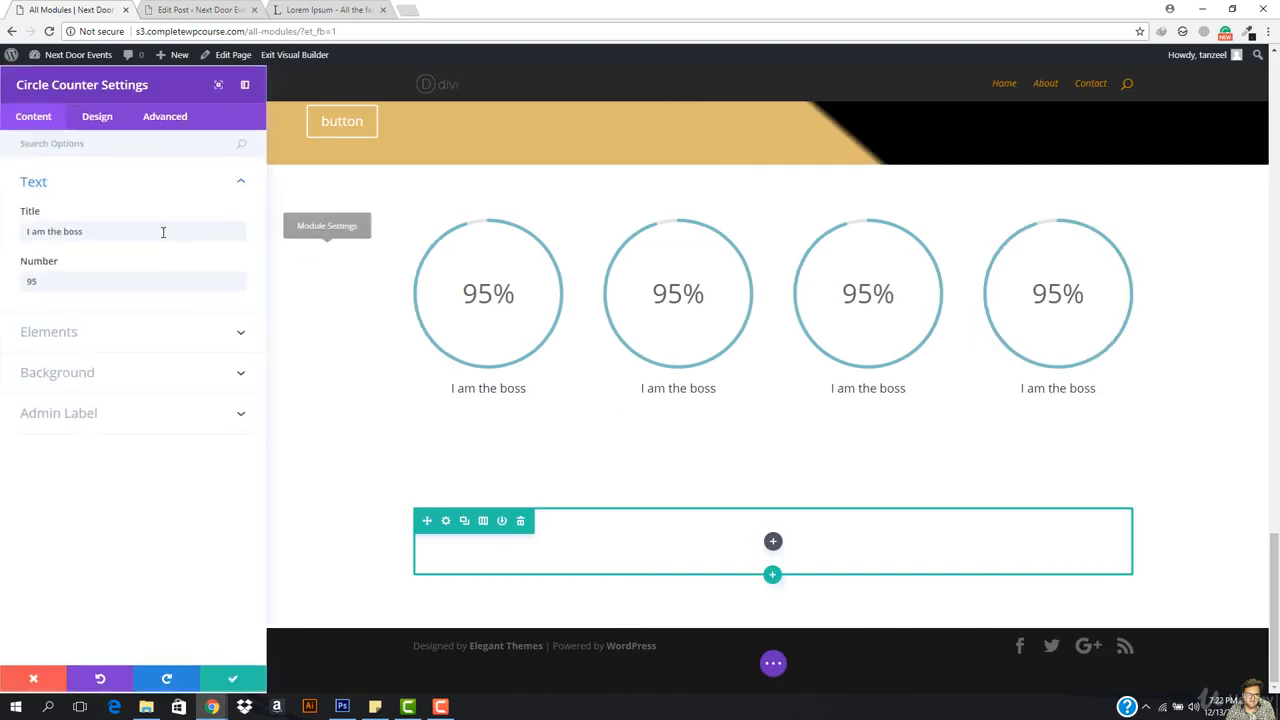
Step: Narrow the first circle counter's width in its Design sizing options
left_click(100, 118)
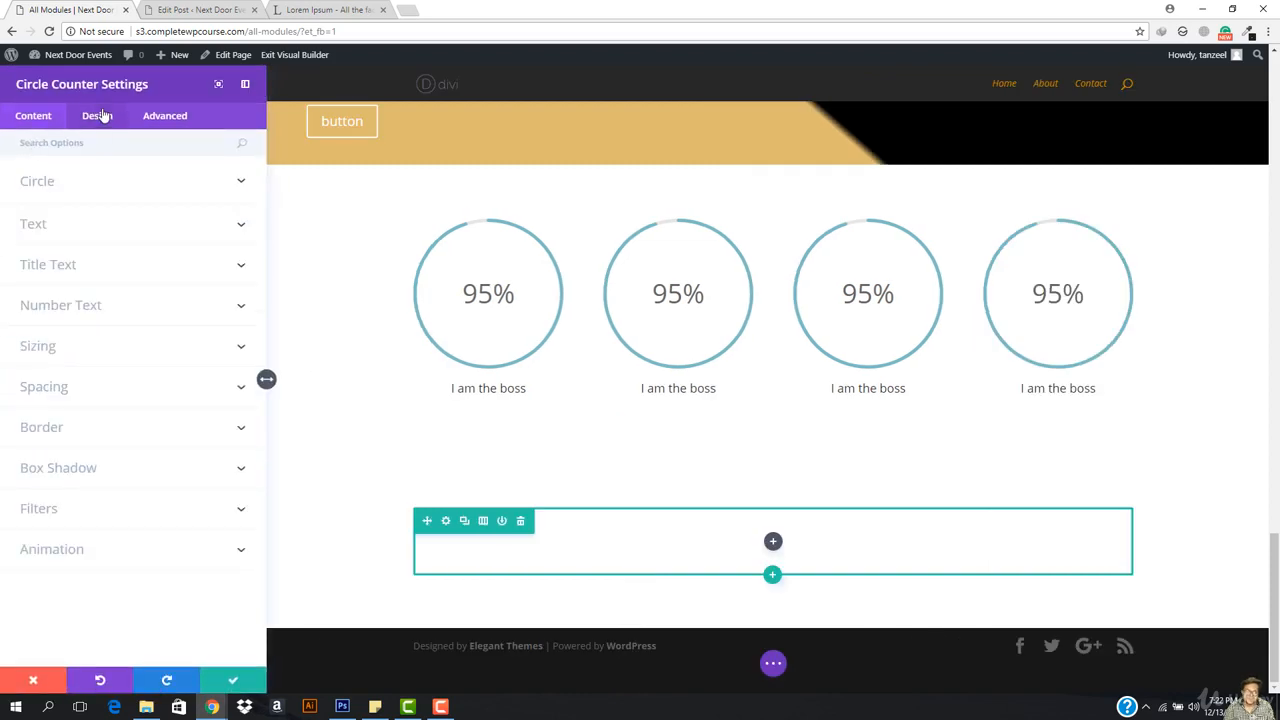
left_click(88, 181)
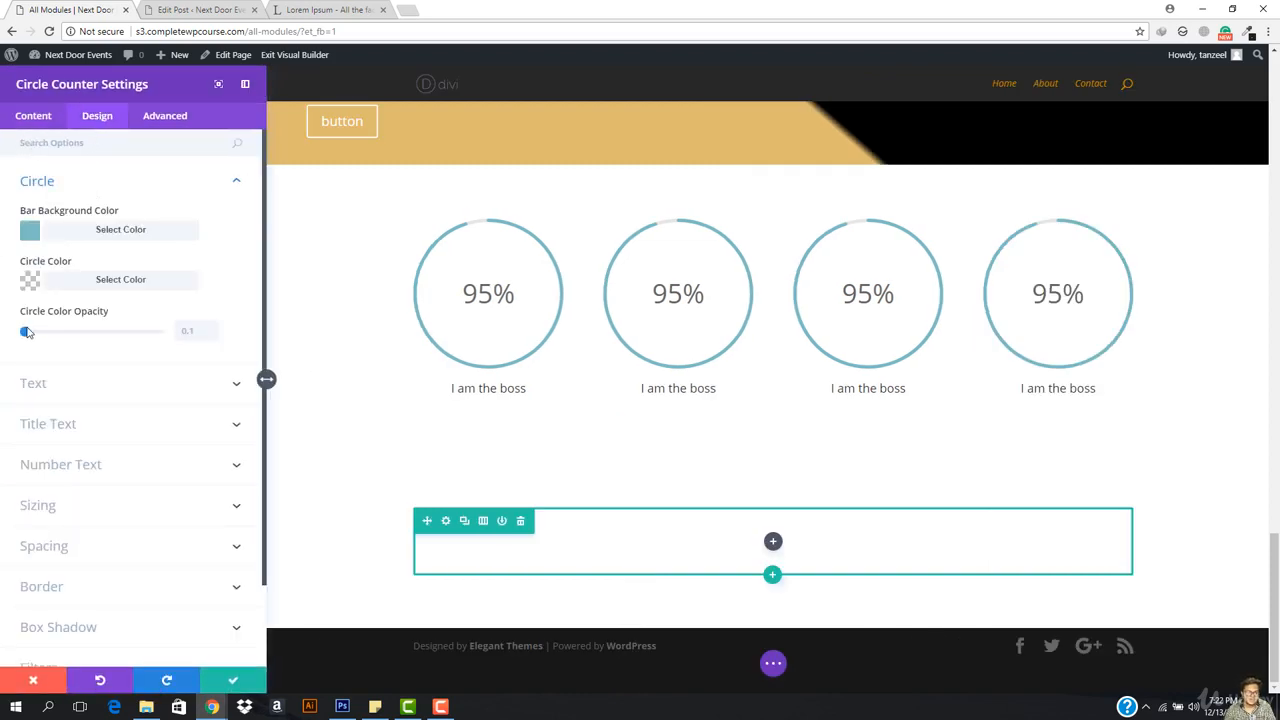
left_click(50, 386)
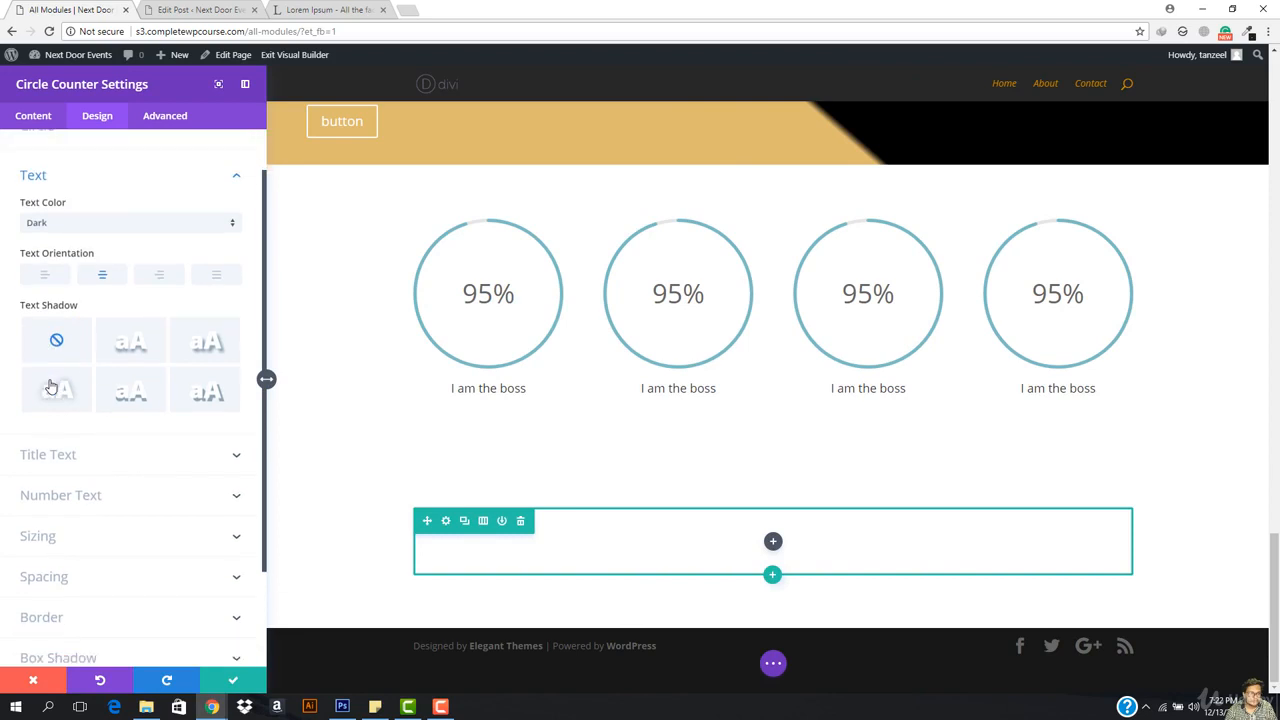
left_click(45, 520)
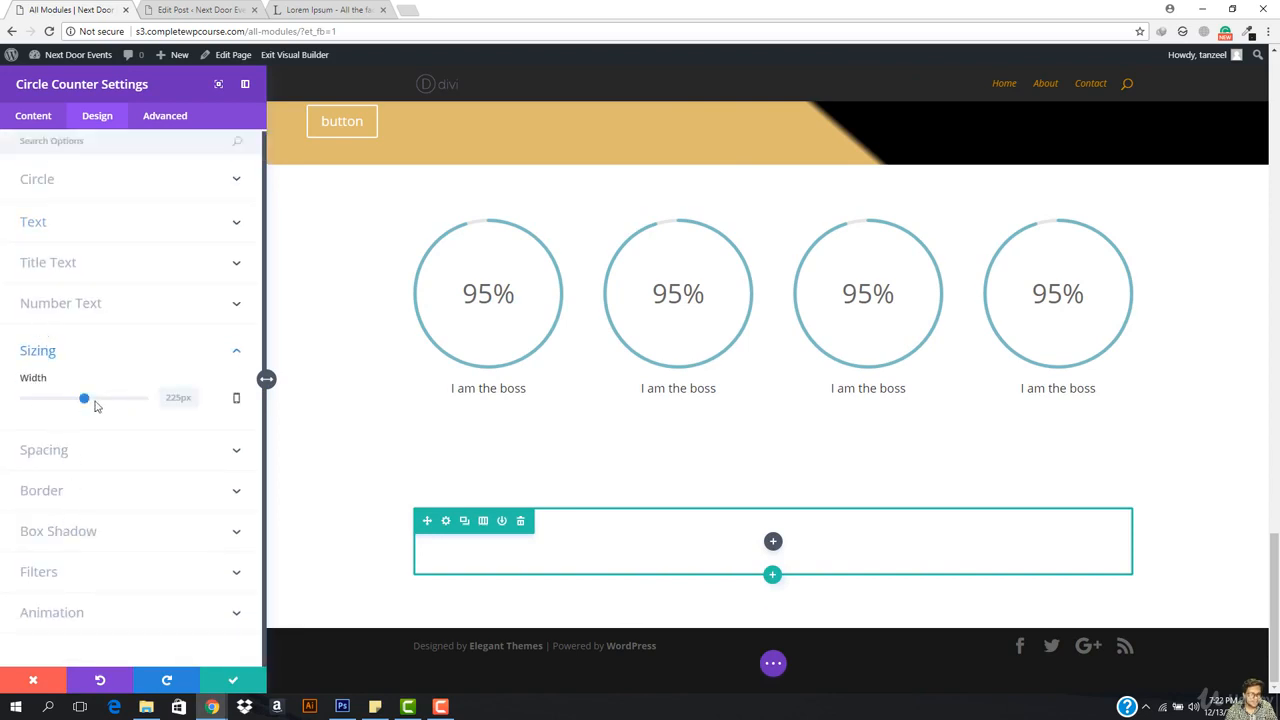
left_click_drag(85, 402, 154, 400)
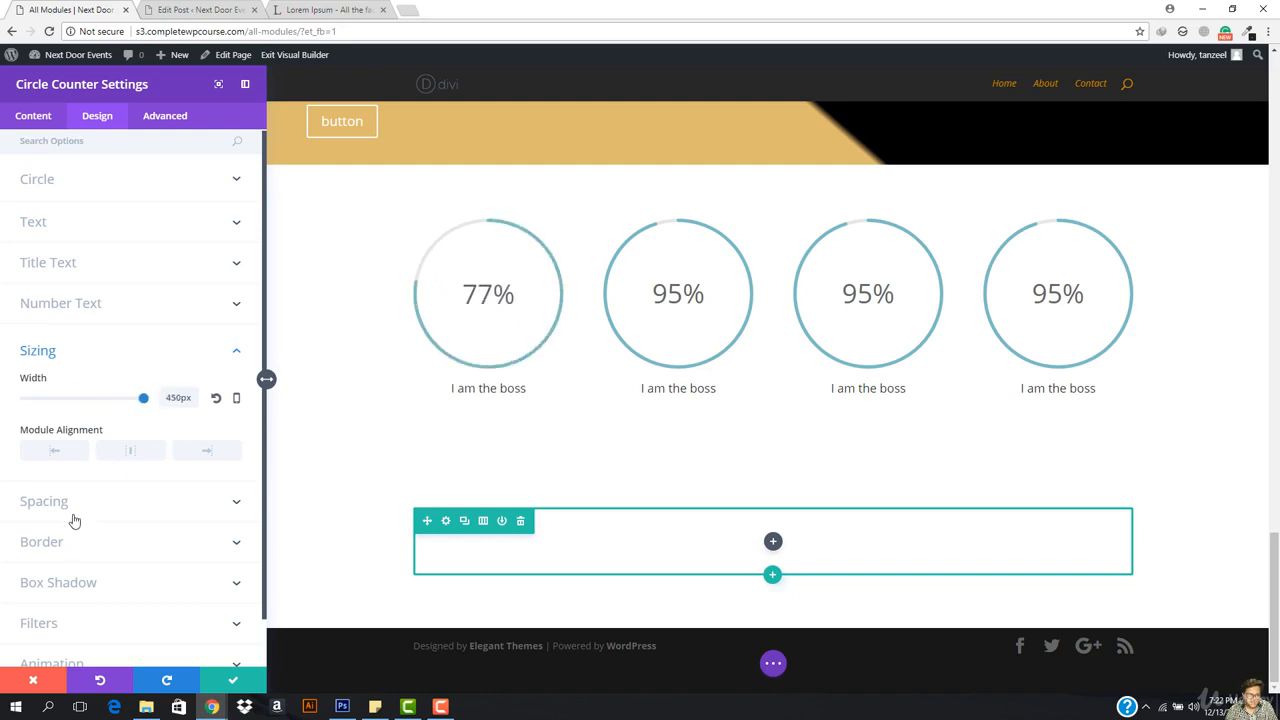
Step: Try grey and opaque red circle colours, then reset the circle colour to transparent
left_click(78, 188)
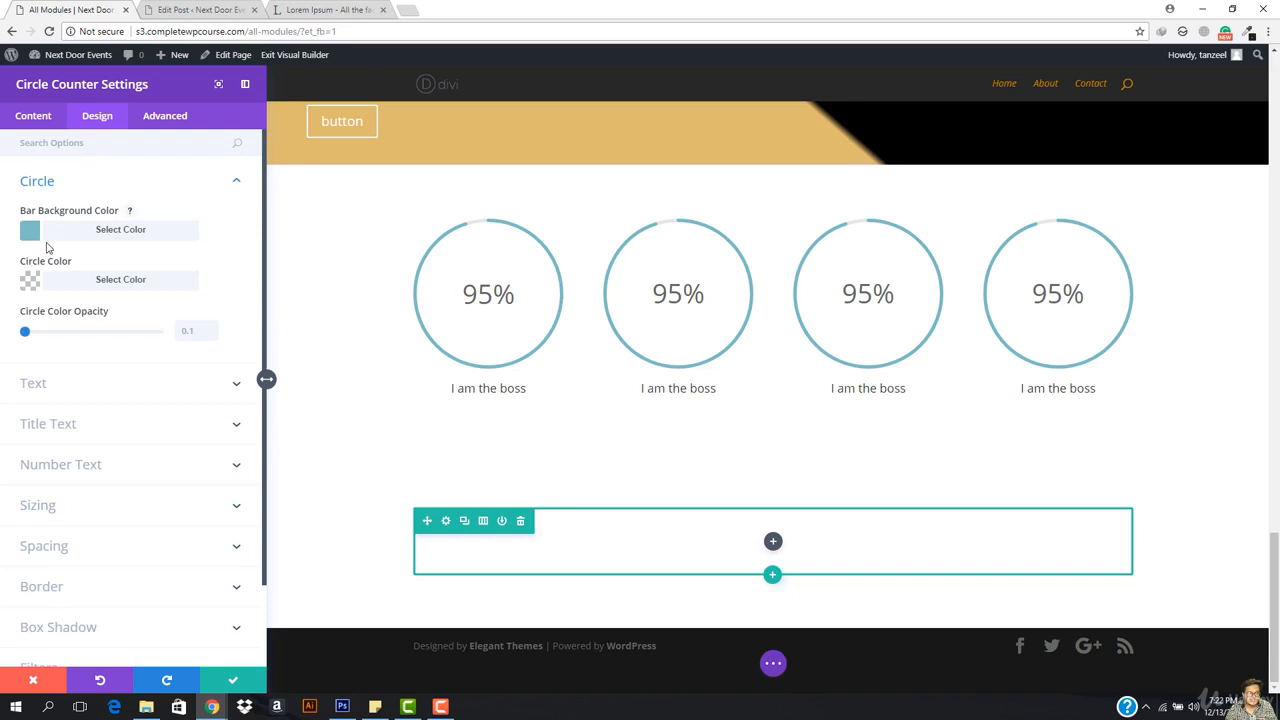
left_click(106, 287)
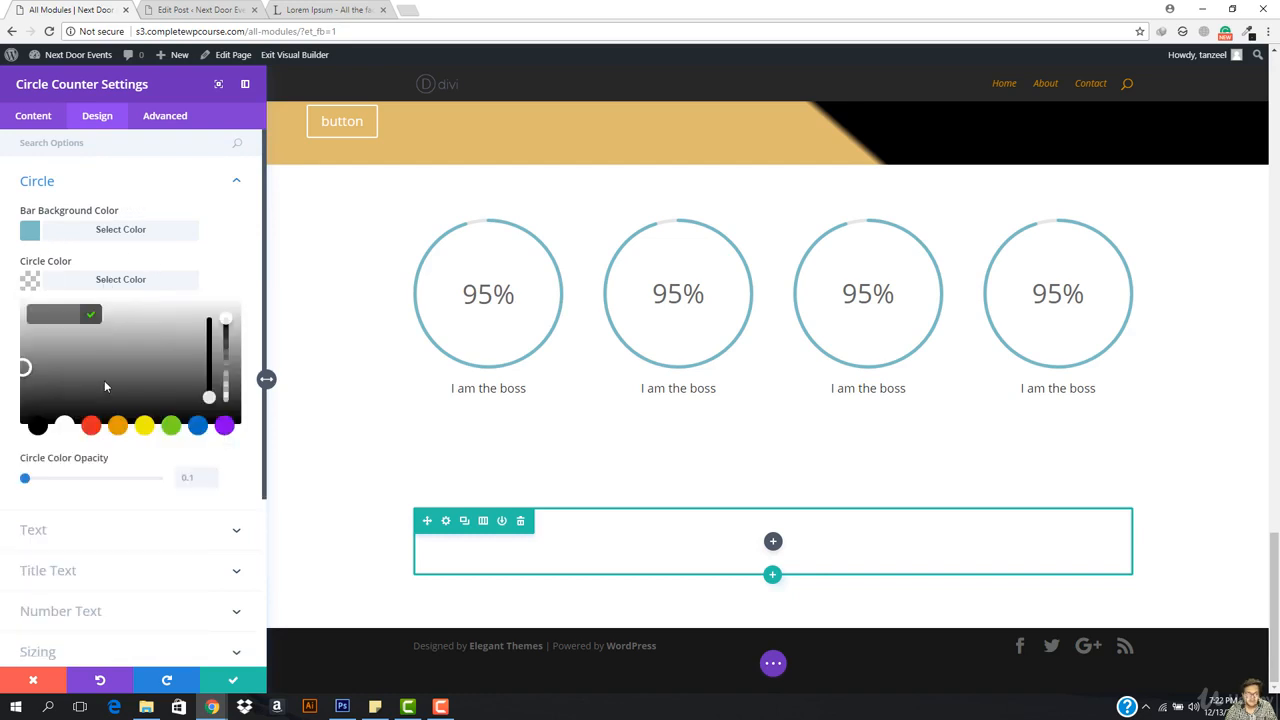
left_click(136, 343)
left_click(166, 343)
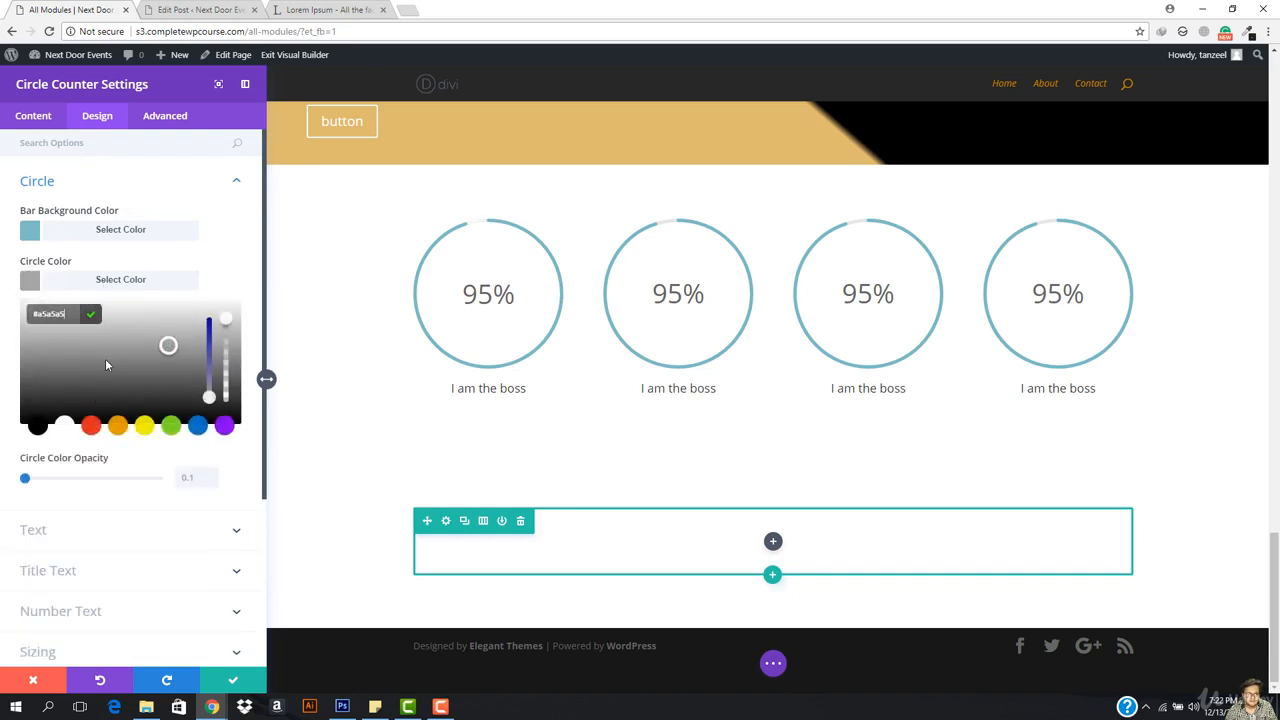
left_click(106, 363)
left_click(91, 426)
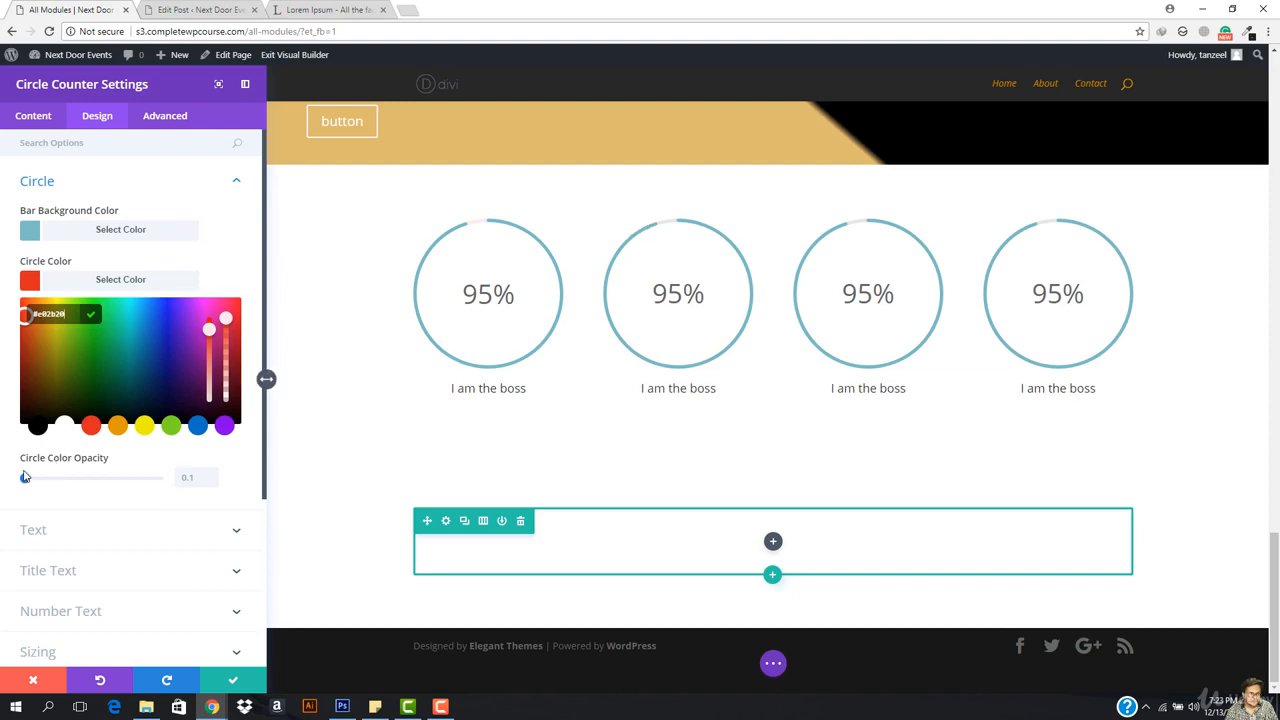
mouse_move(25, 479)
left_mouse_down()
mouse_move(158, 479)
mouse_move(25, 478)
left_mouse_up()
left_click_drag(226, 319, 218, 451)
left_click(218, 451)
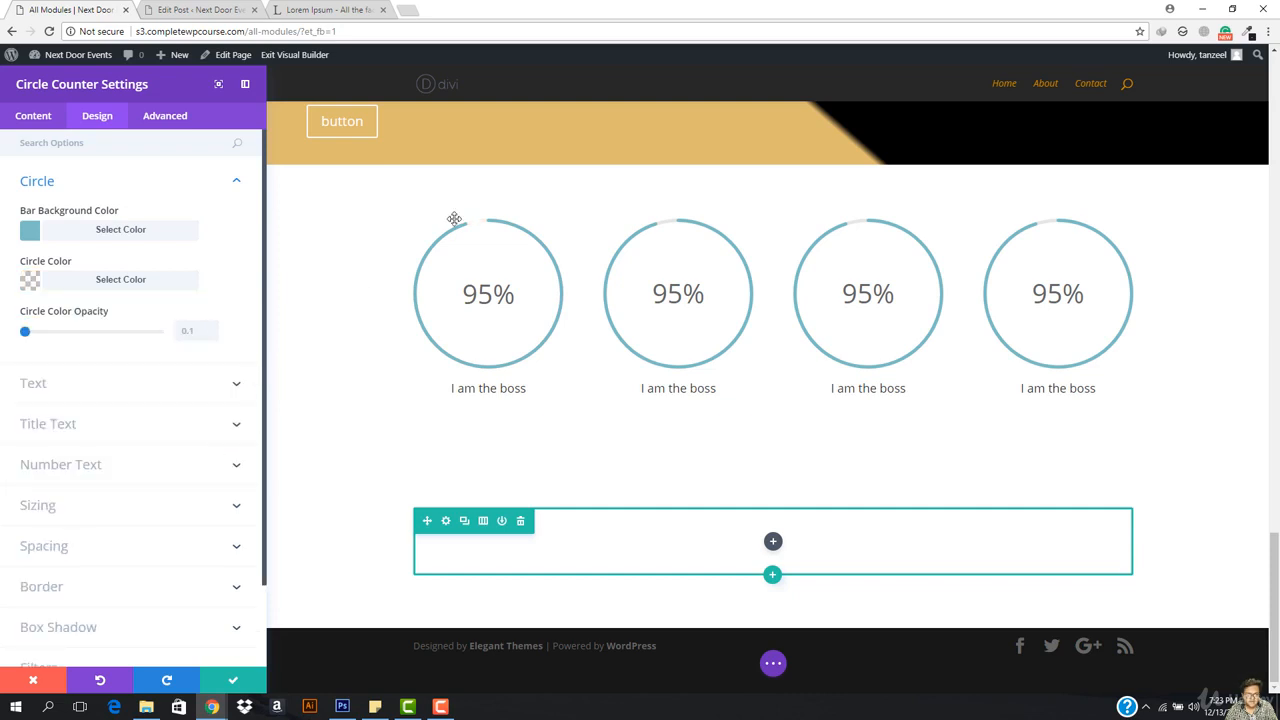
Step: Review the counter's width, alignment and spacing options, then save the settings
scroll(86, 388, "down", 1)
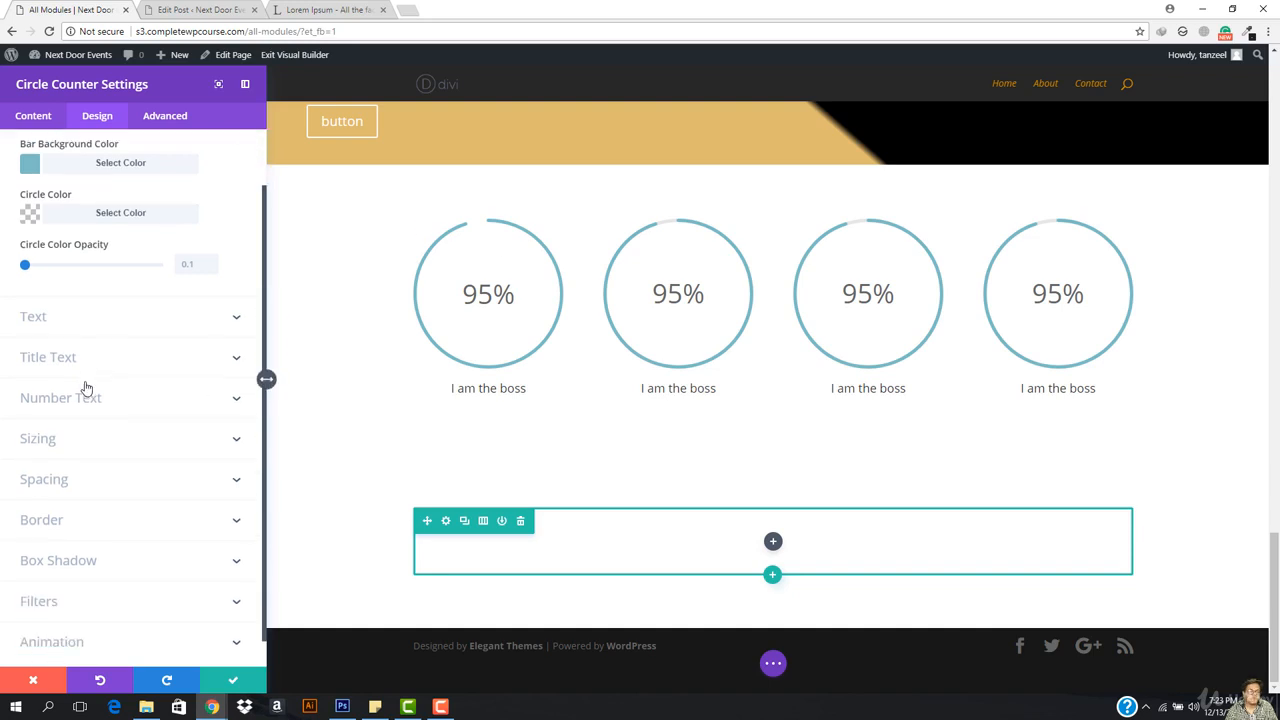
scroll(160, 408, "down", 1)
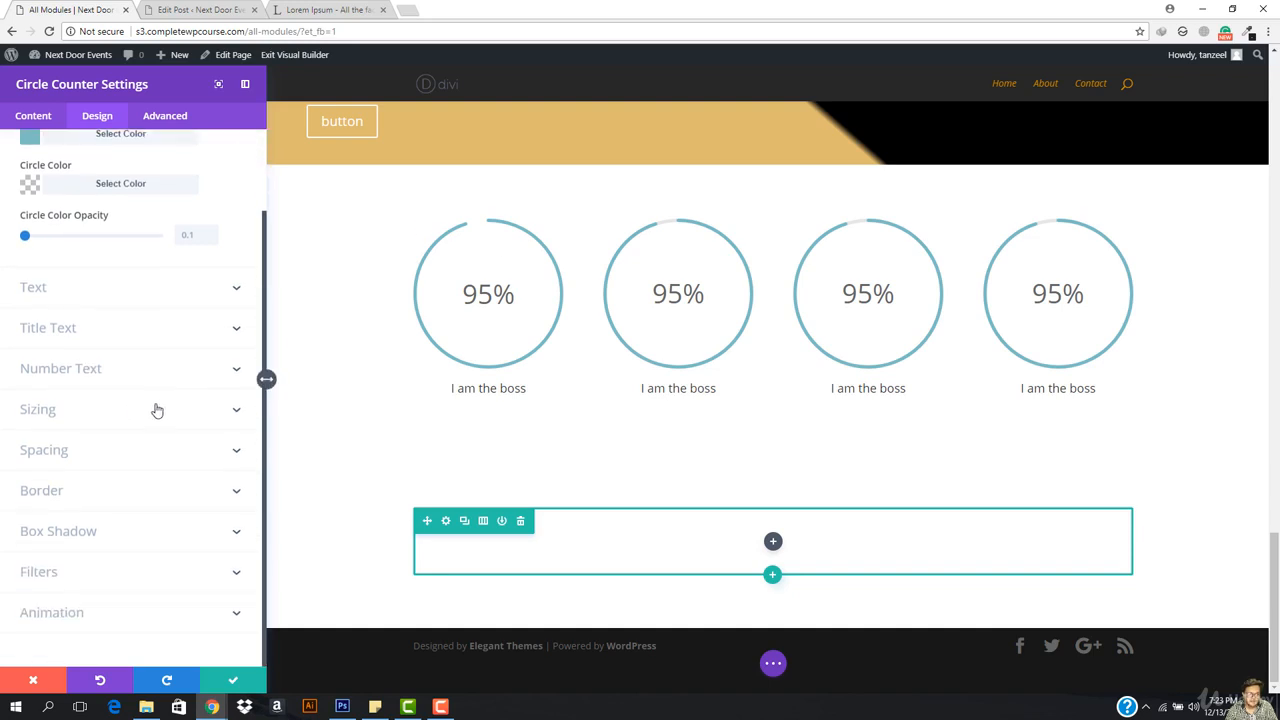
left_click(95, 420)
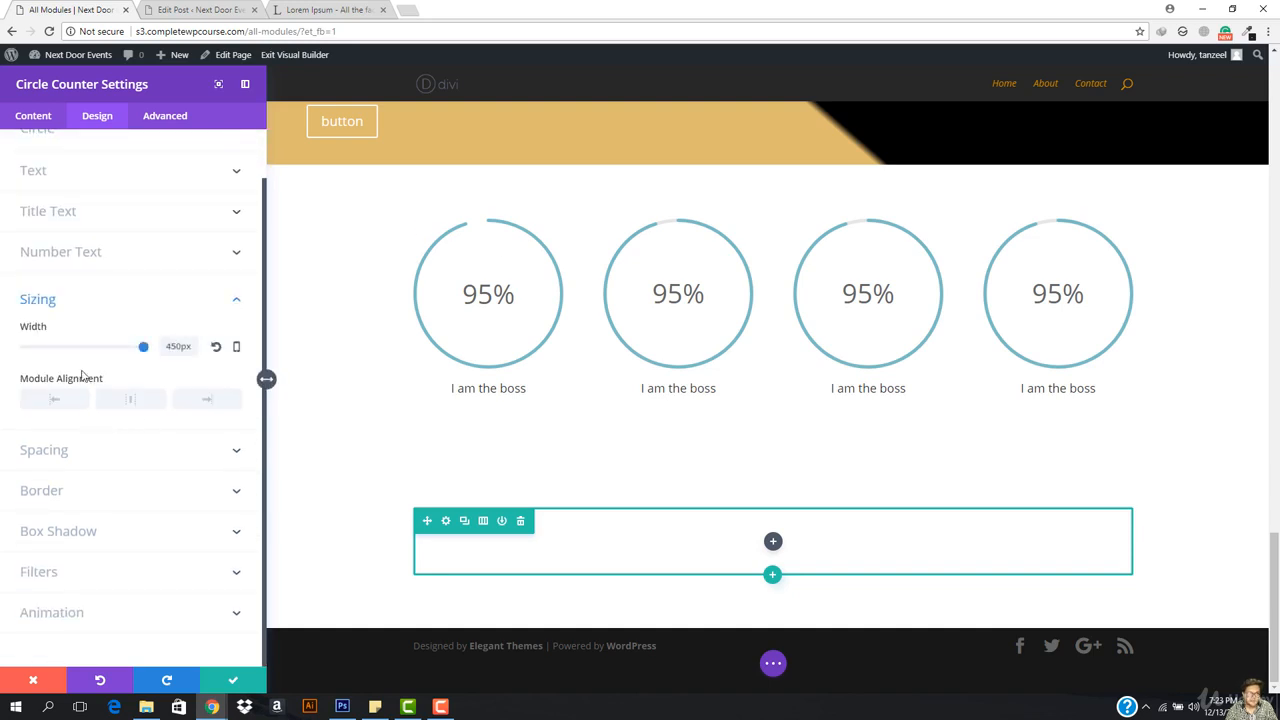
left_click(60, 465)
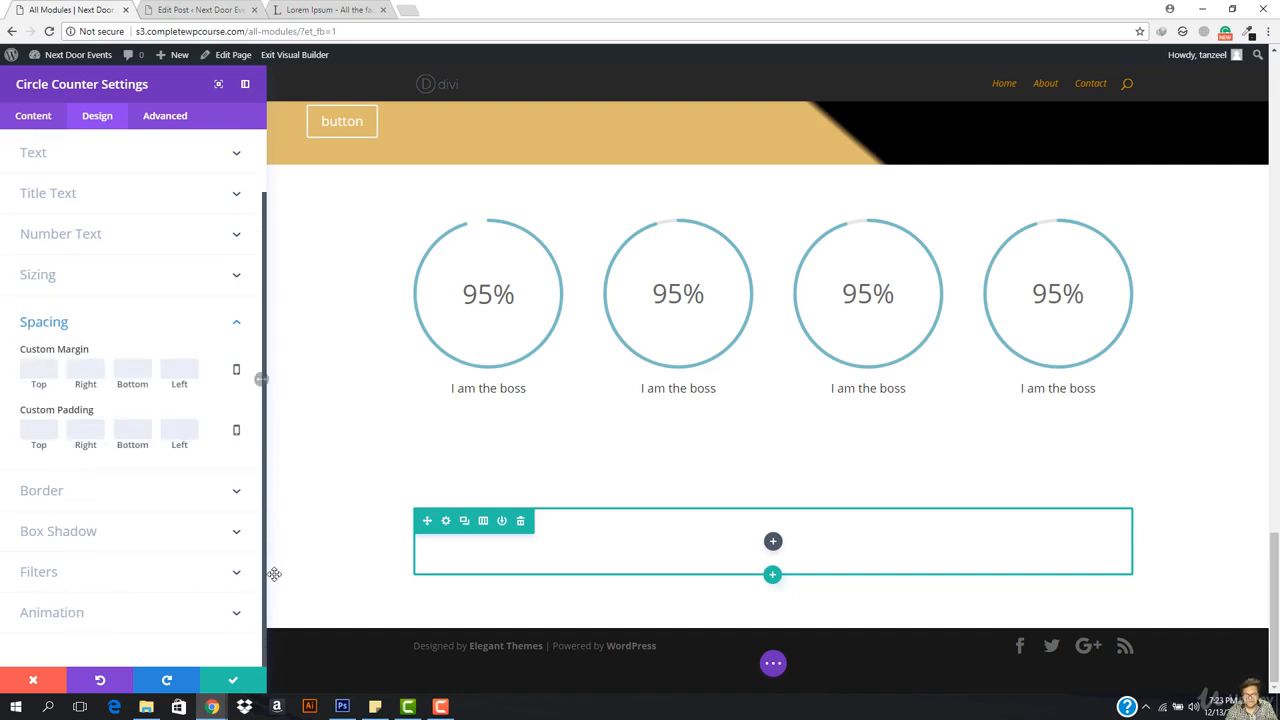
left_click(240, 684)
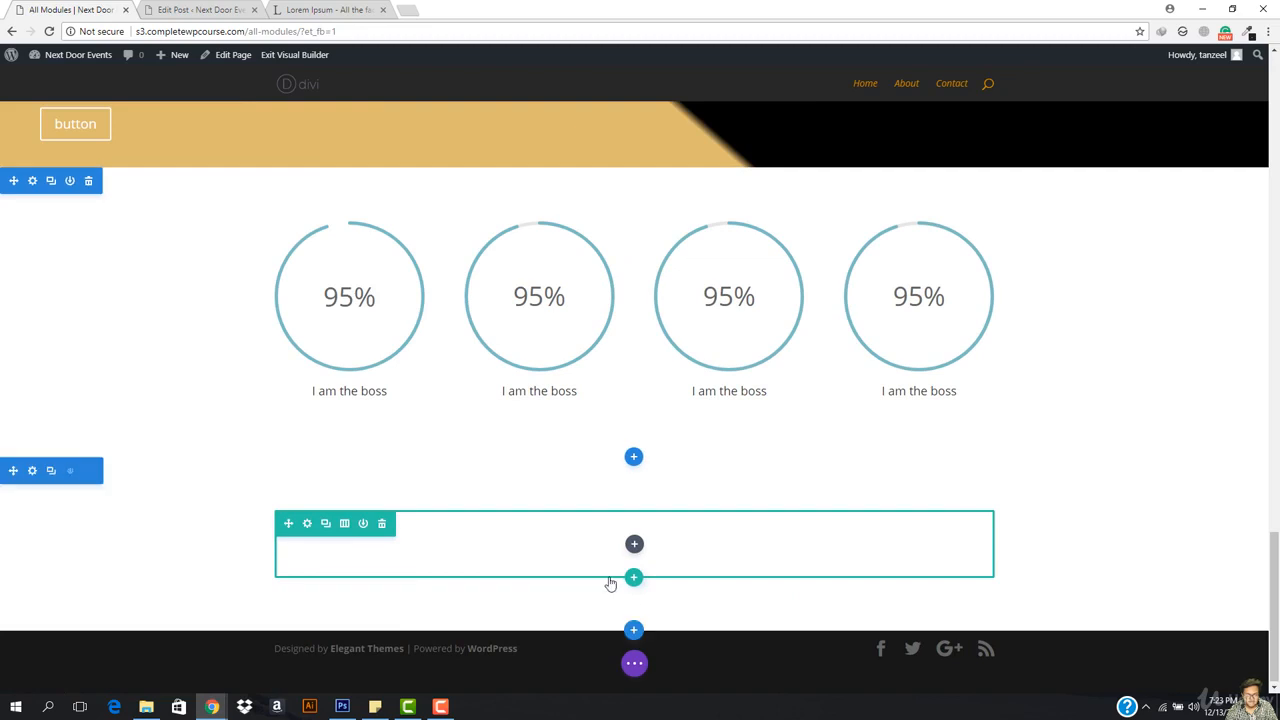
Step: Insert a Comments module into the empty row, review its elements, background and admin label, then save
left_click(634, 544)
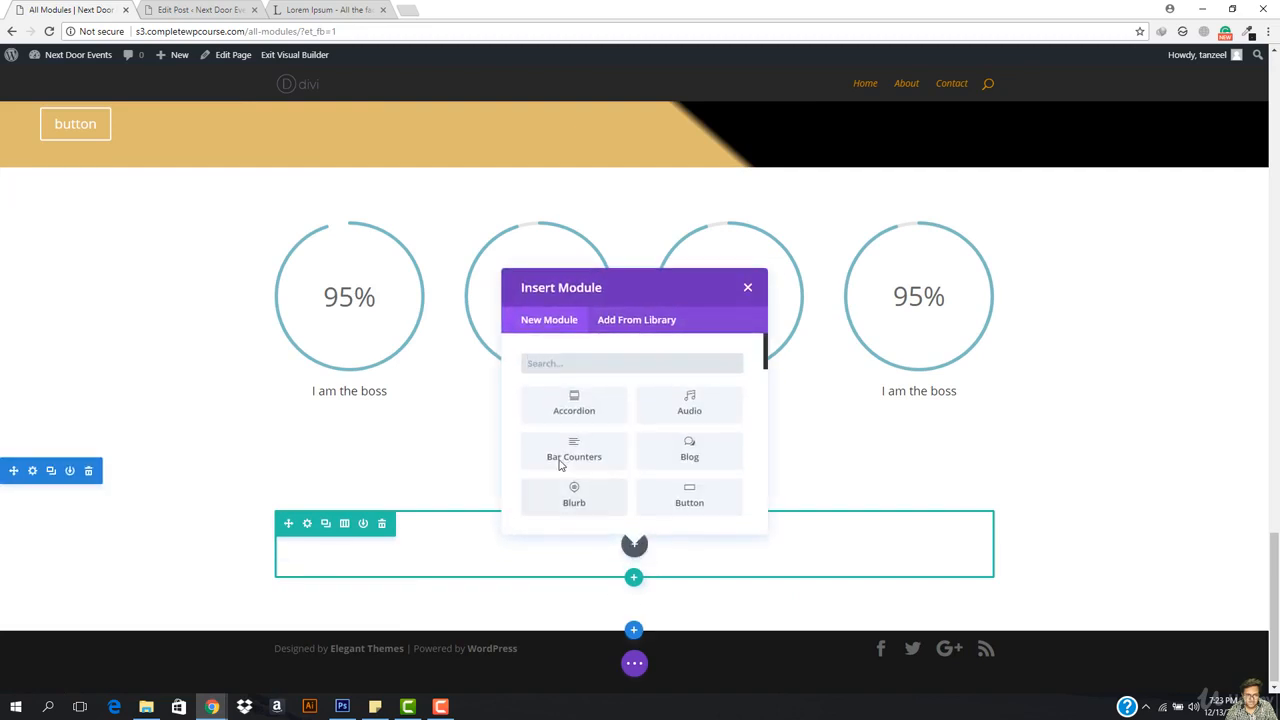
scroll(663, 457, "down", 2)
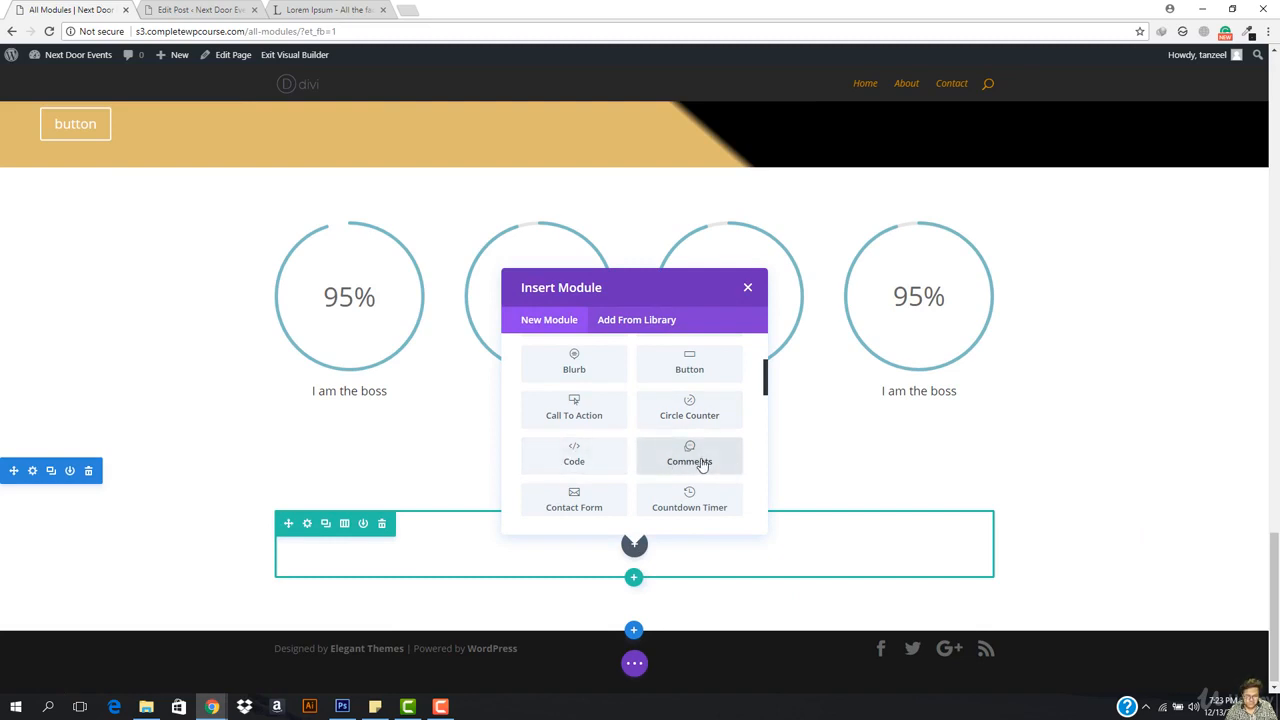
left_click(703, 465)
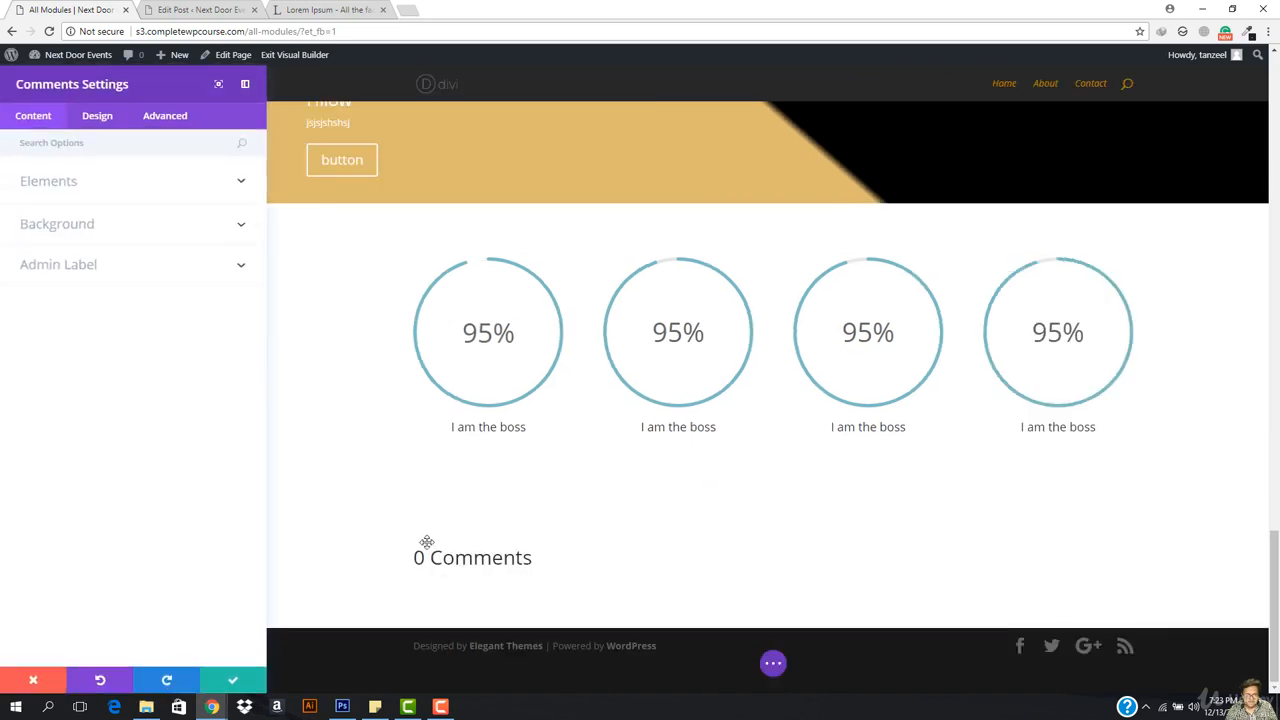
left_click(71, 188)
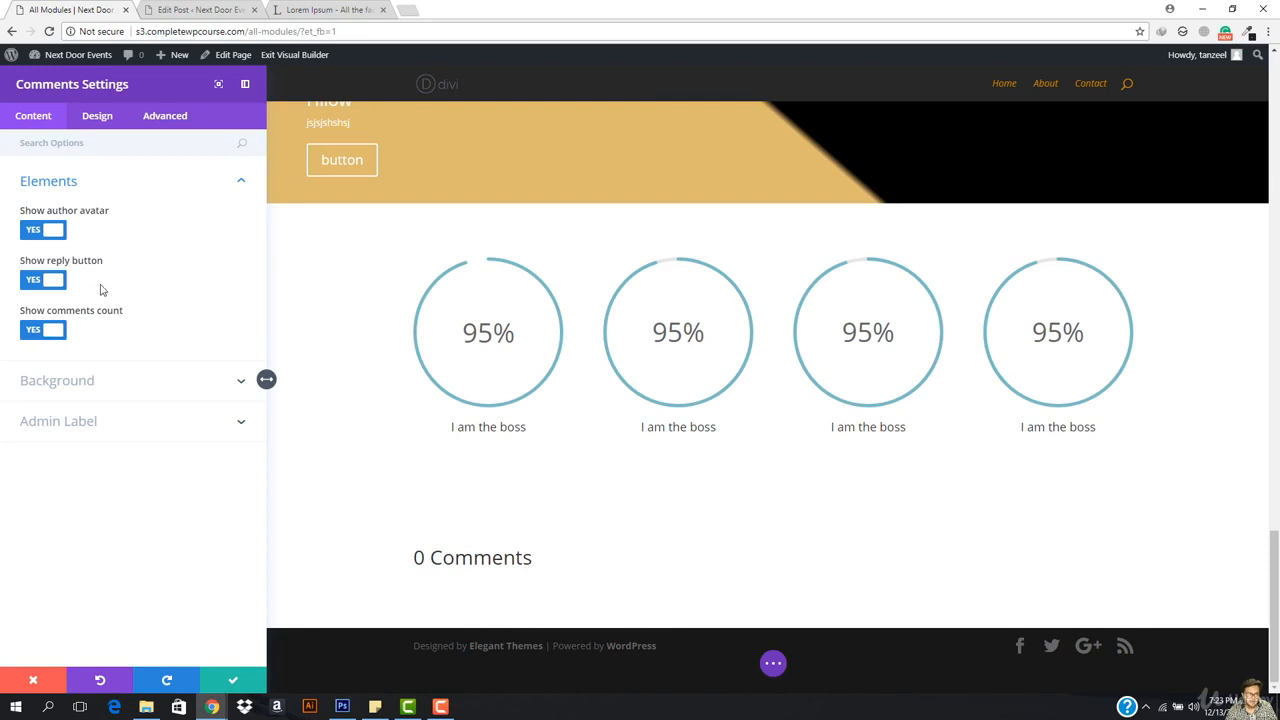
left_click(90, 385)
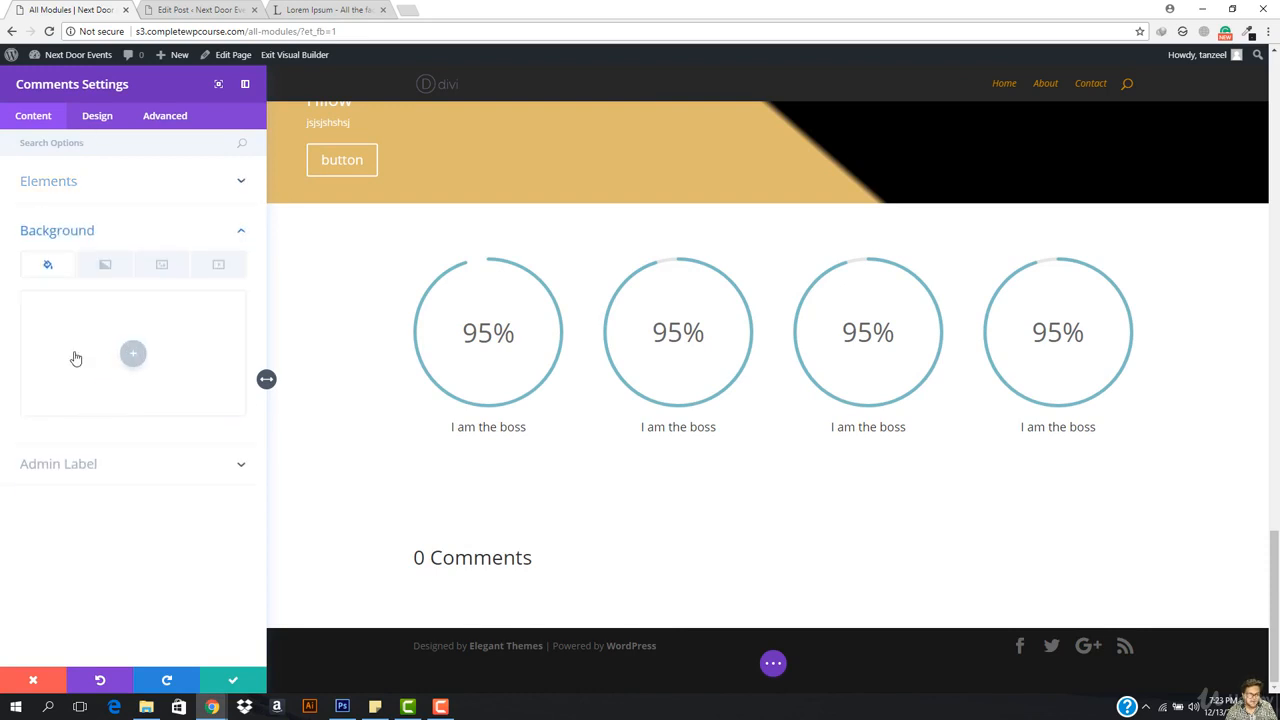
left_click(69, 463)
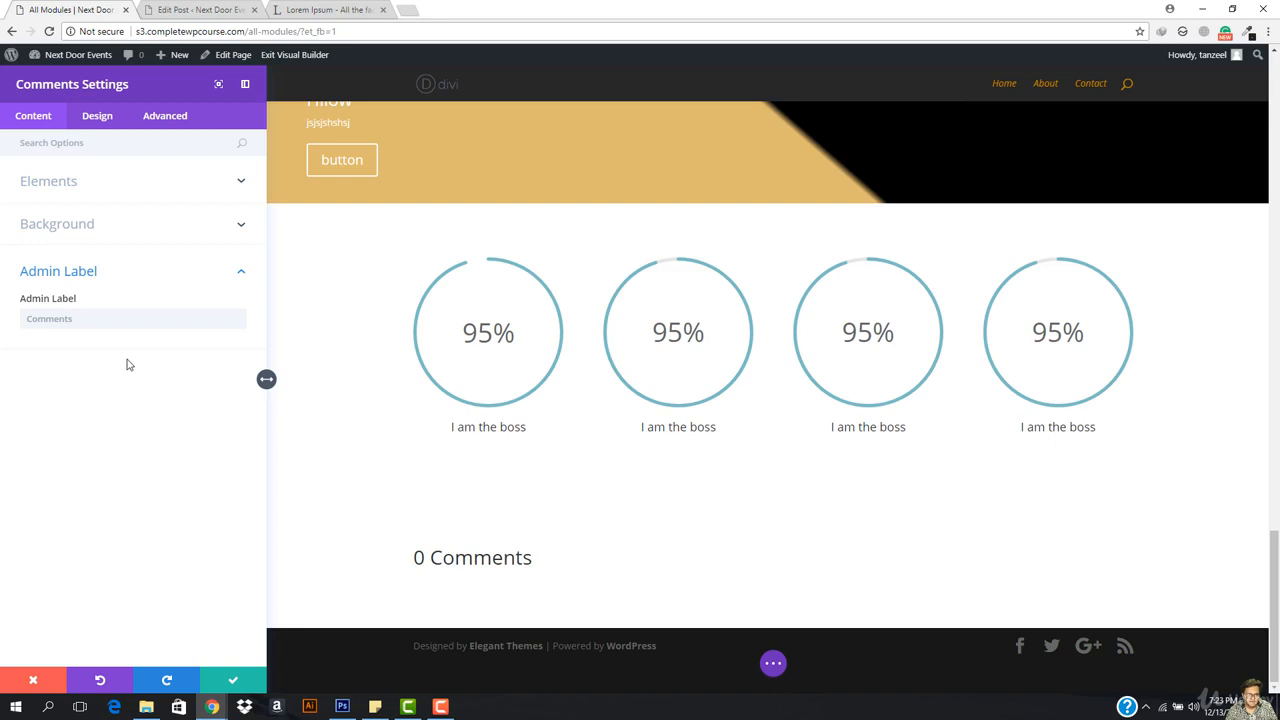
left_click(96, 120)
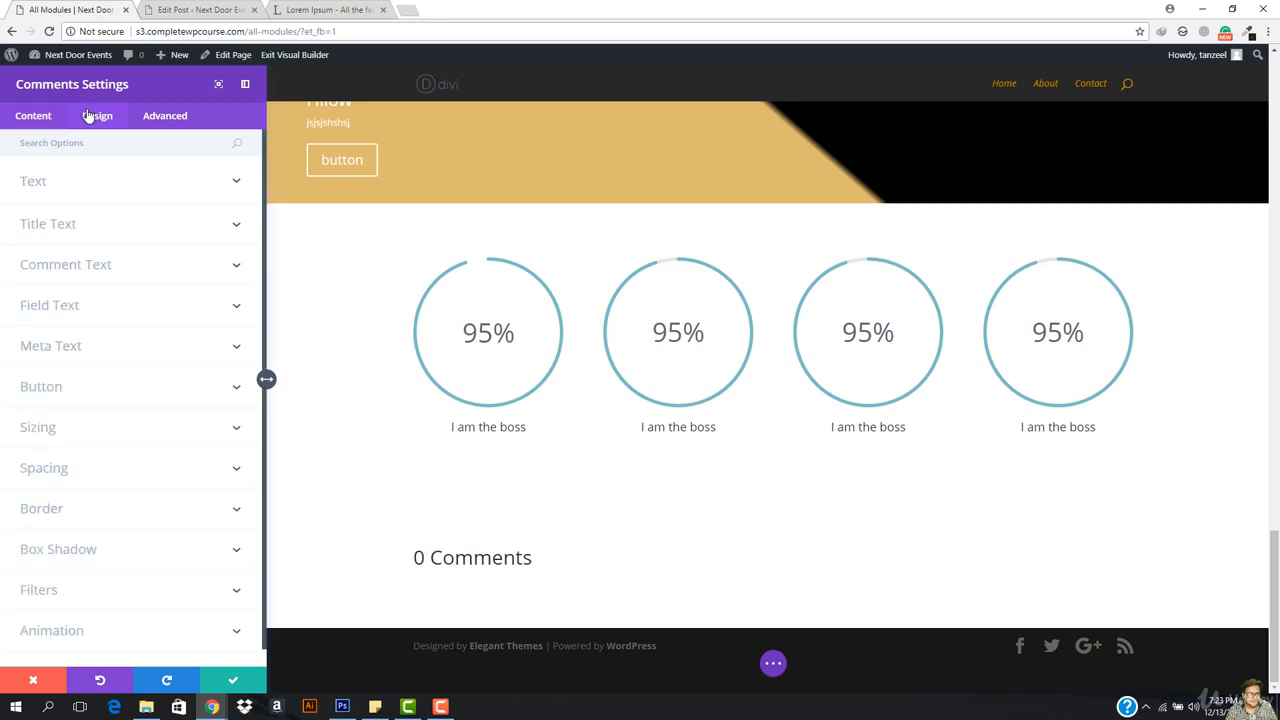
left_click(234, 678)
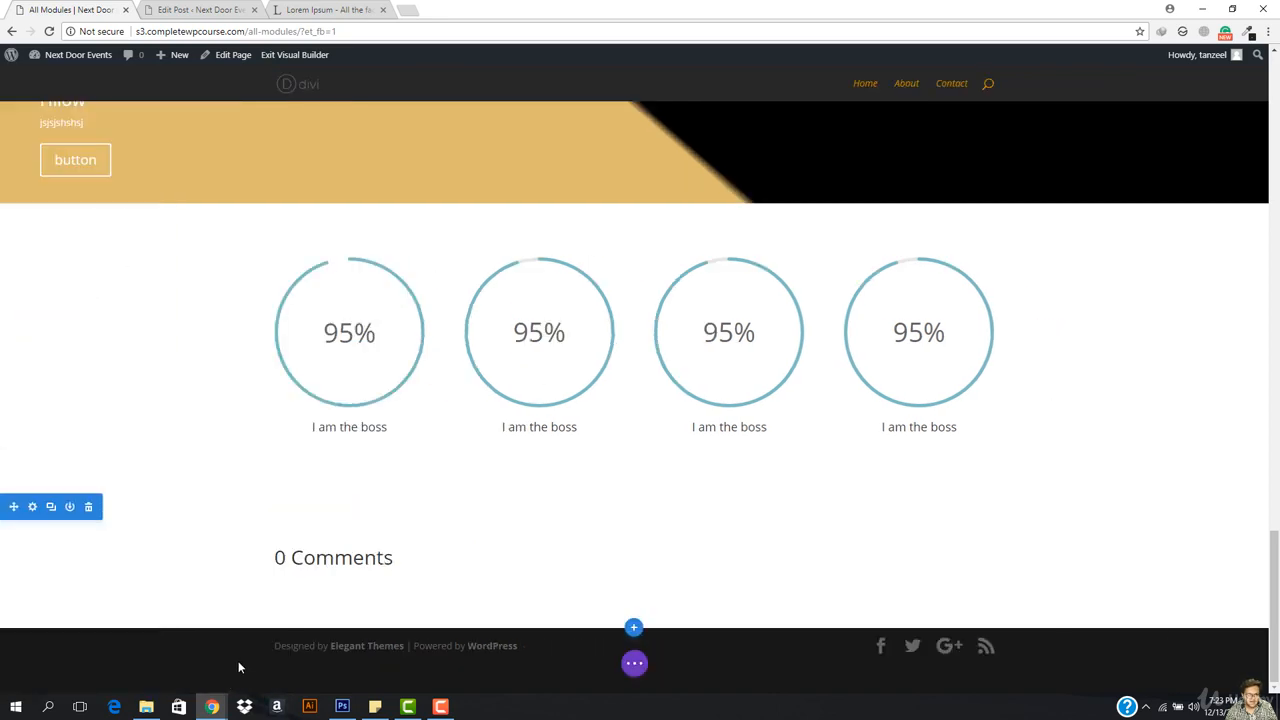
Step: Open Row Settings for the comments row and select the page URL in the address bar
left_click(635, 665)
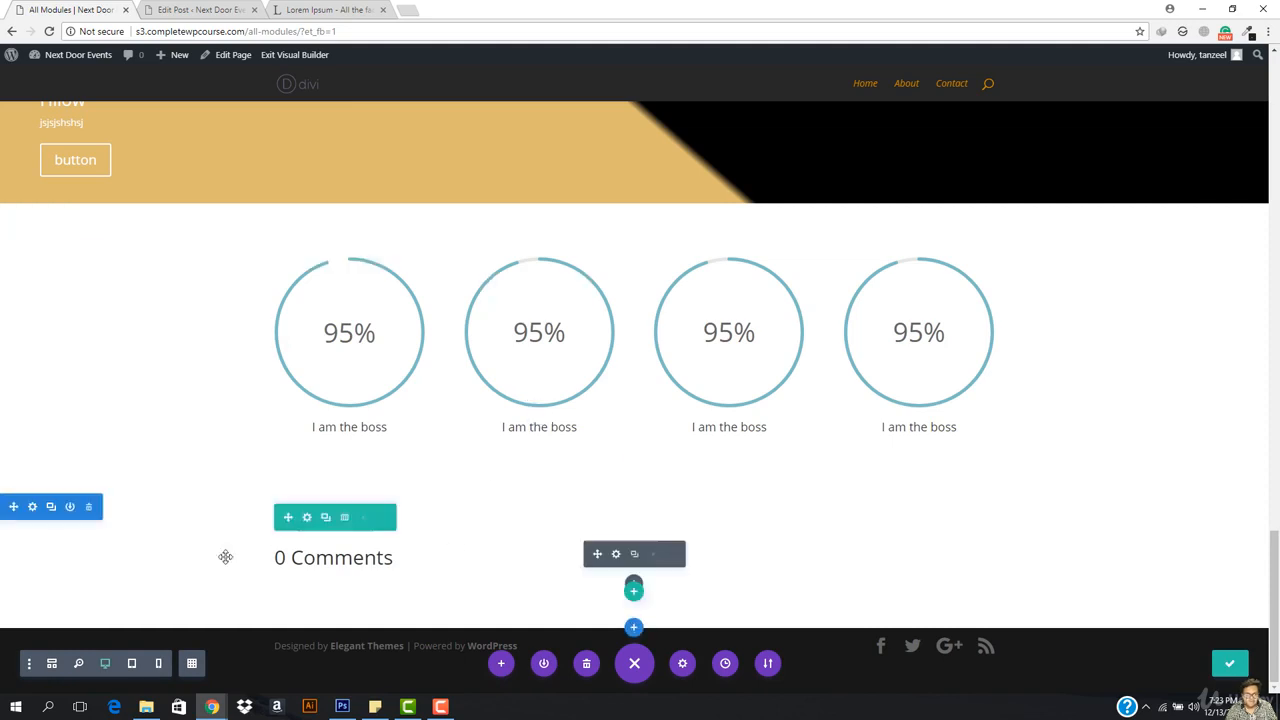
left_click(307, 517)
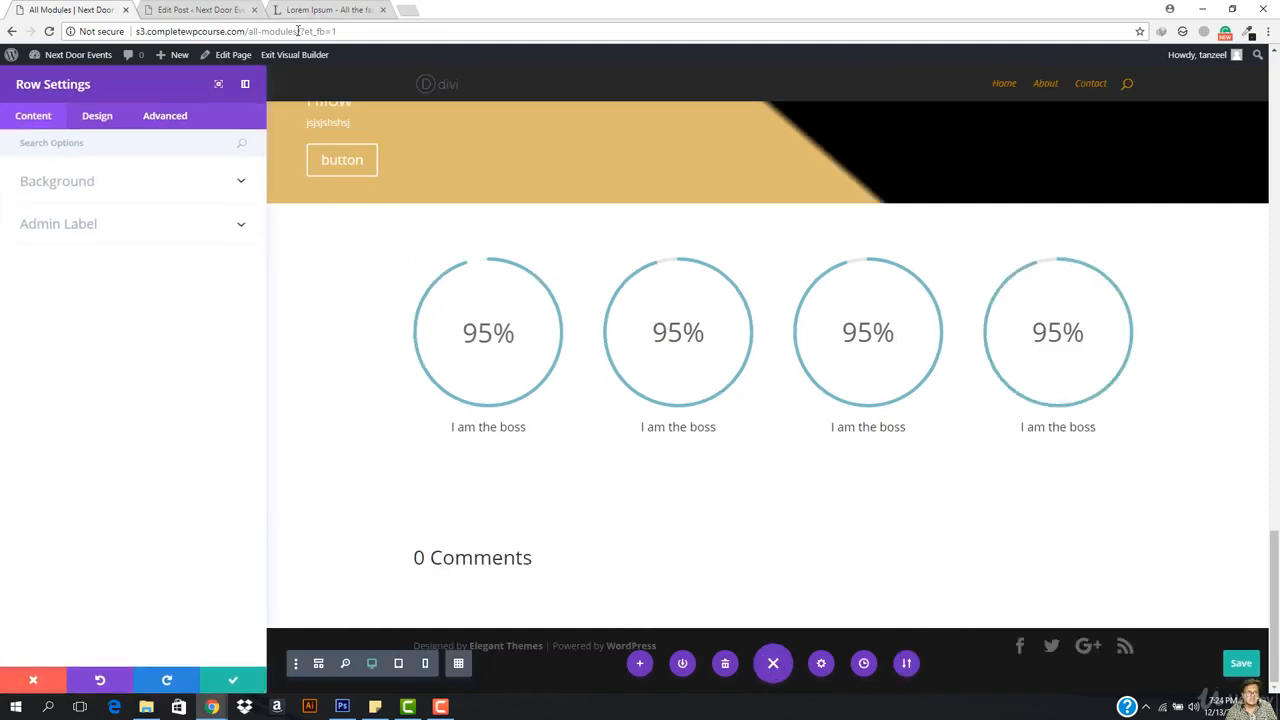
left_click_drag(252, 25, 145, 10)
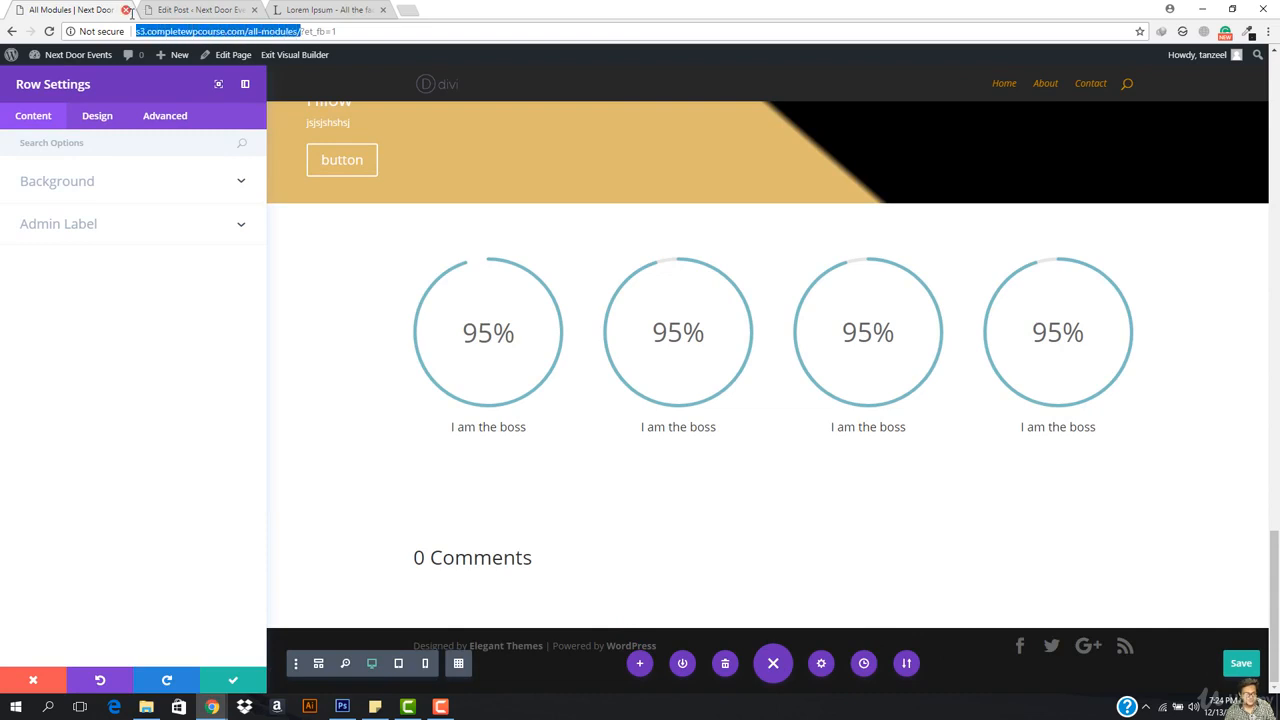
Step: Load the copied All Modules page URL in a new tab and scroll down to the counters
left_click(405, 9)
type("http://s3.completewpcourse.com/all-modules/")
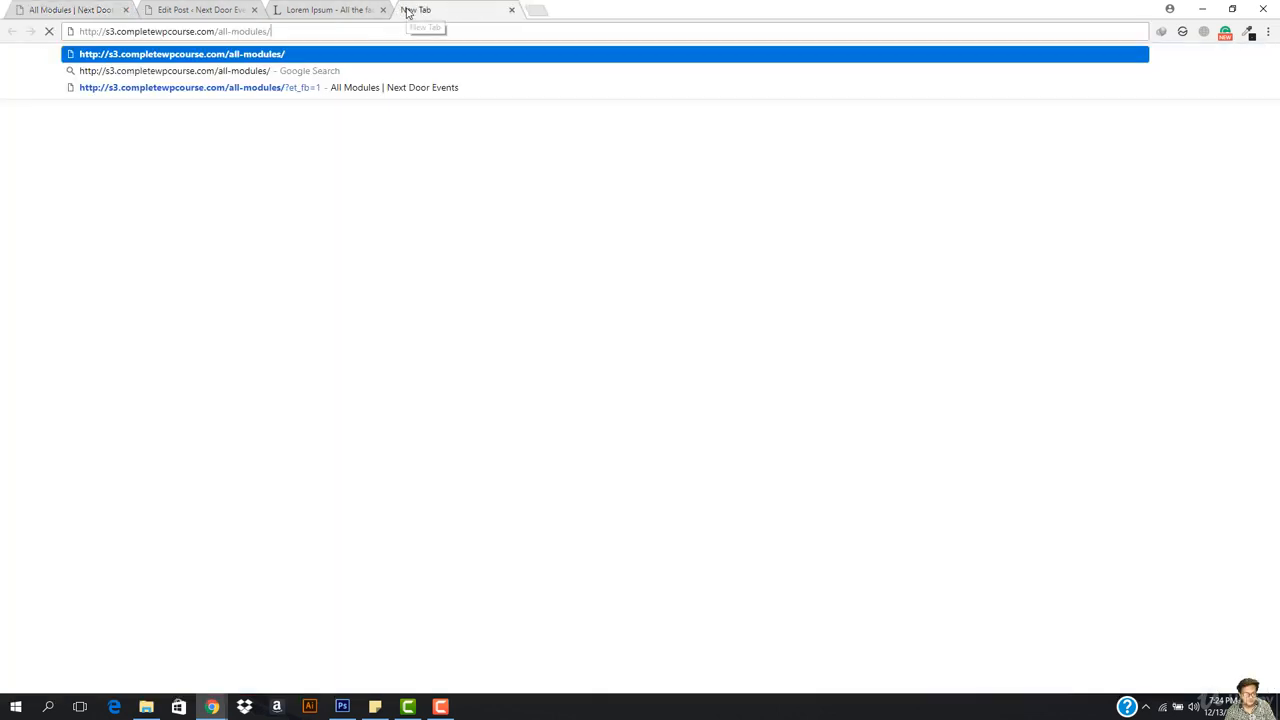
key("Return")
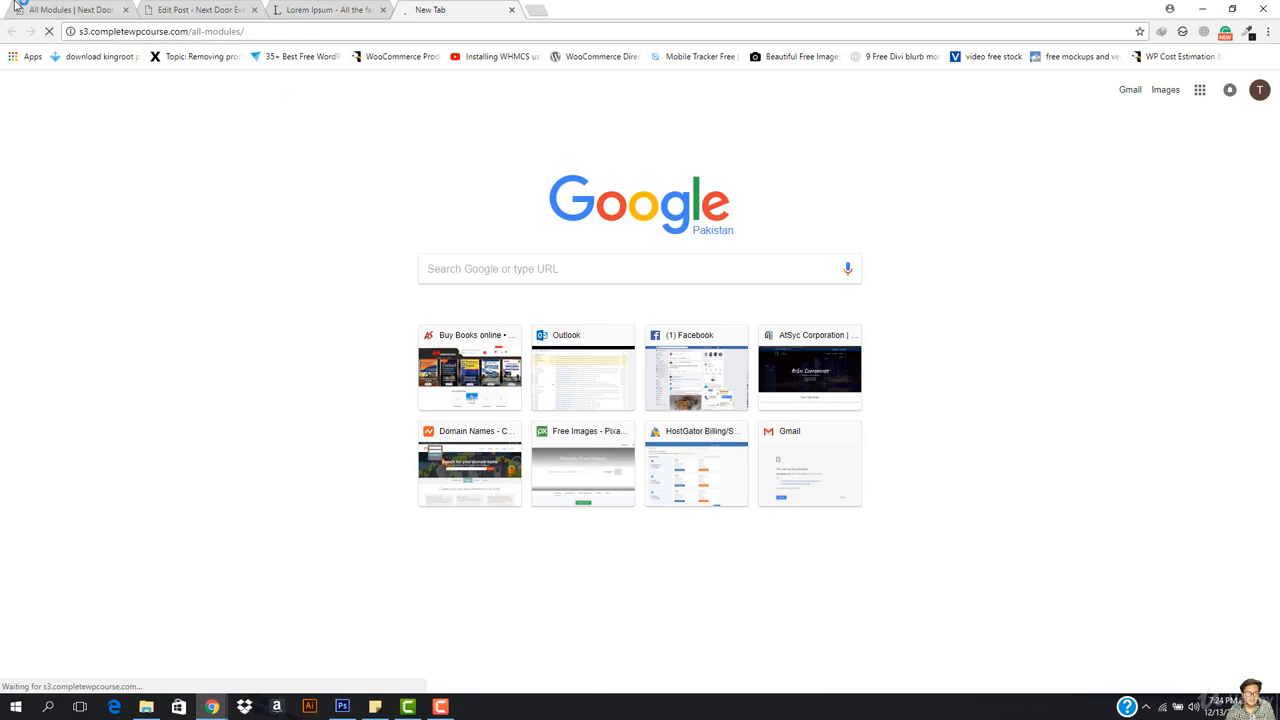
scroll(454, 356, "down", 2)
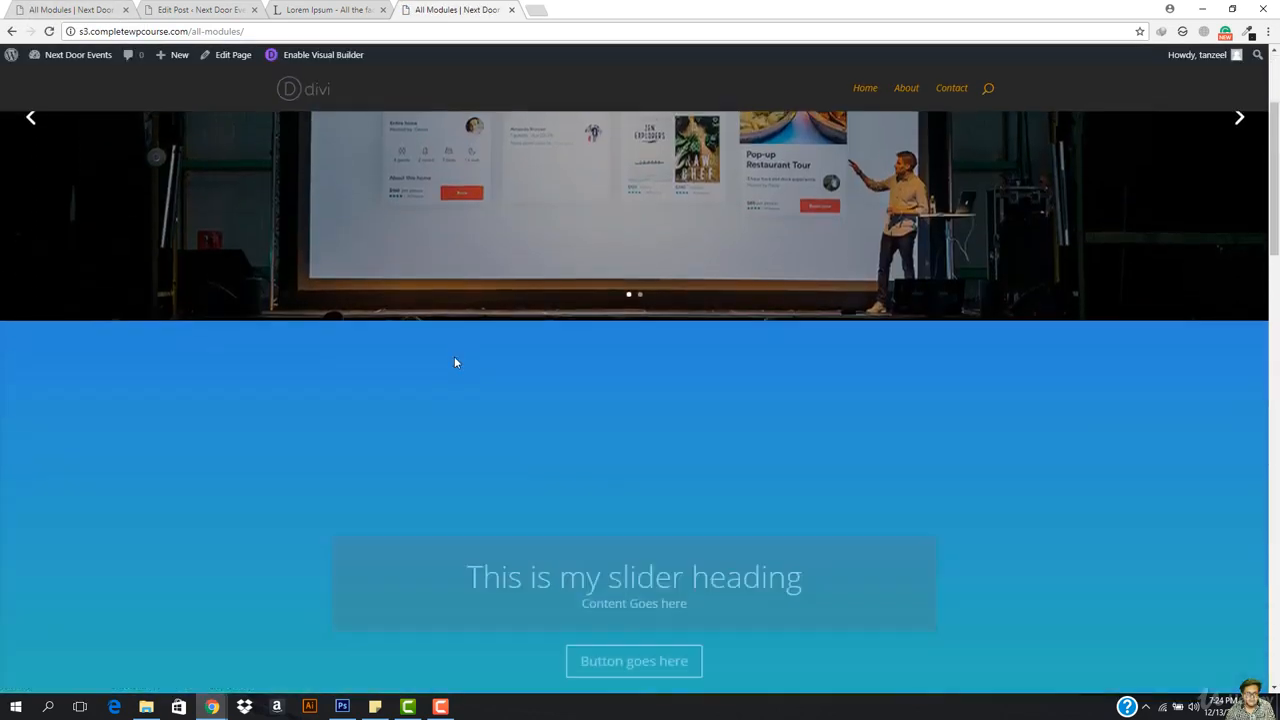
scroll(454, 362, "down", 20)
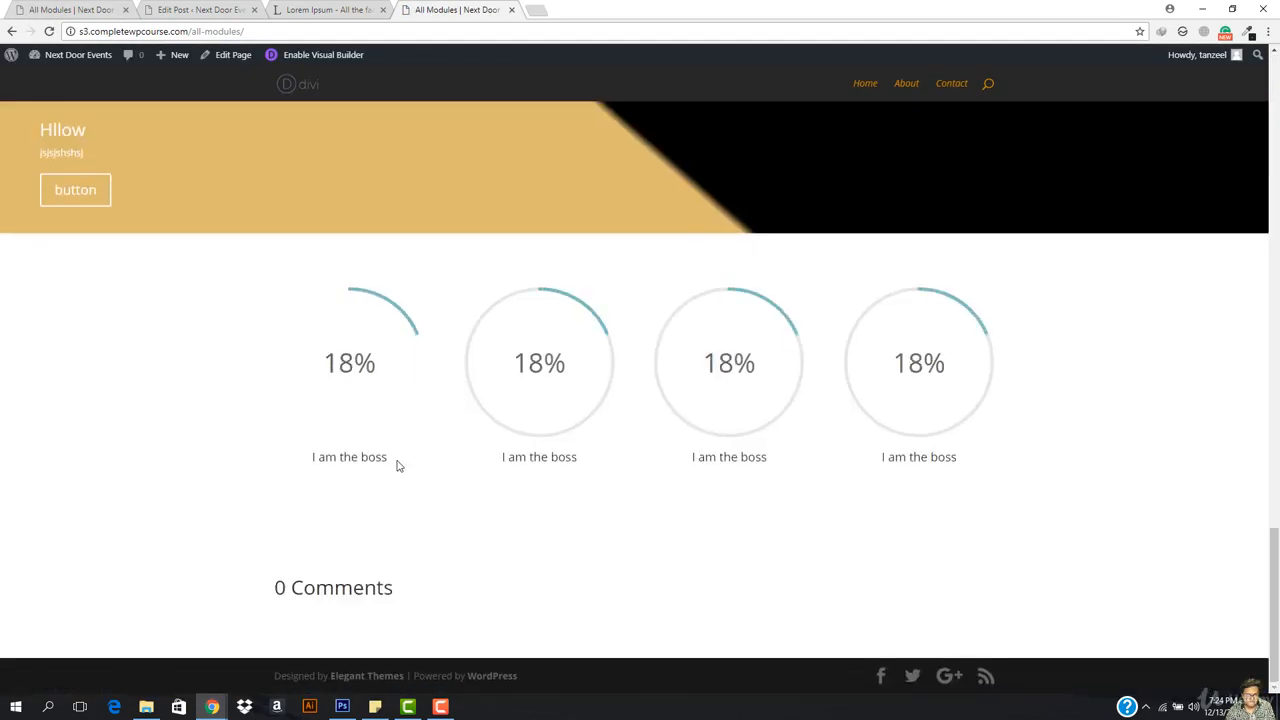
left_click(39, 8)
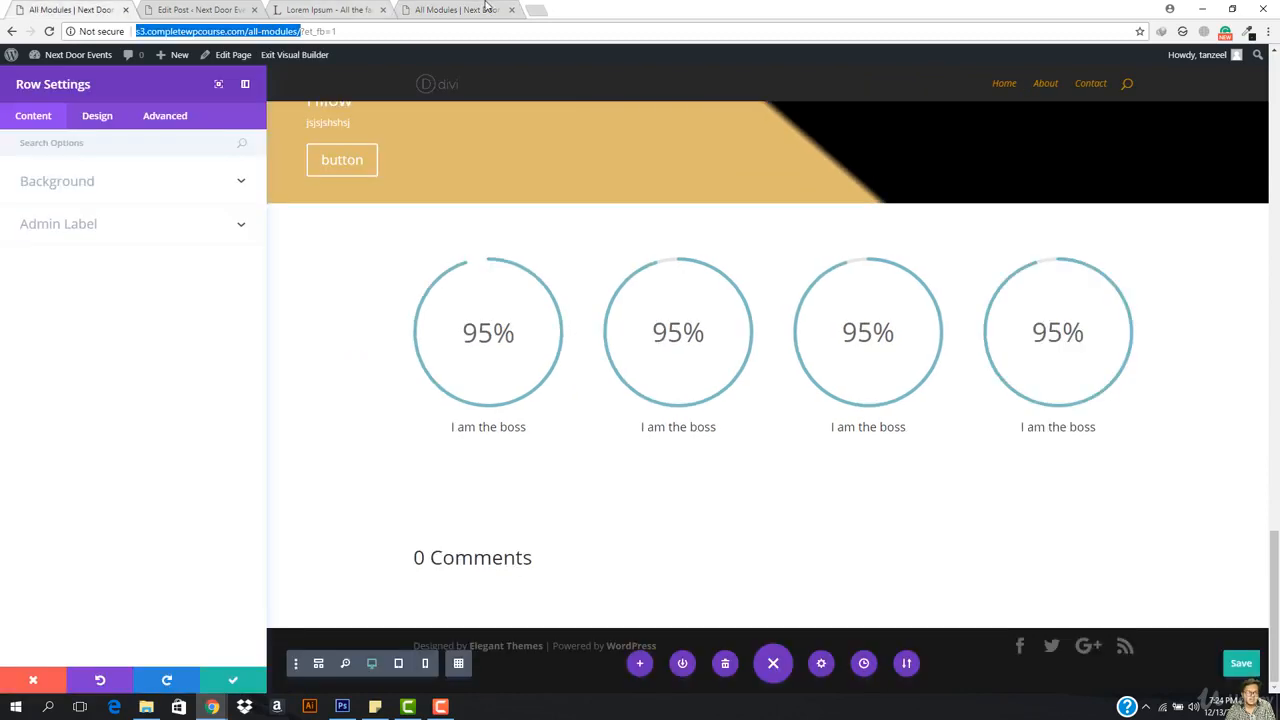
left_click(485, 8)
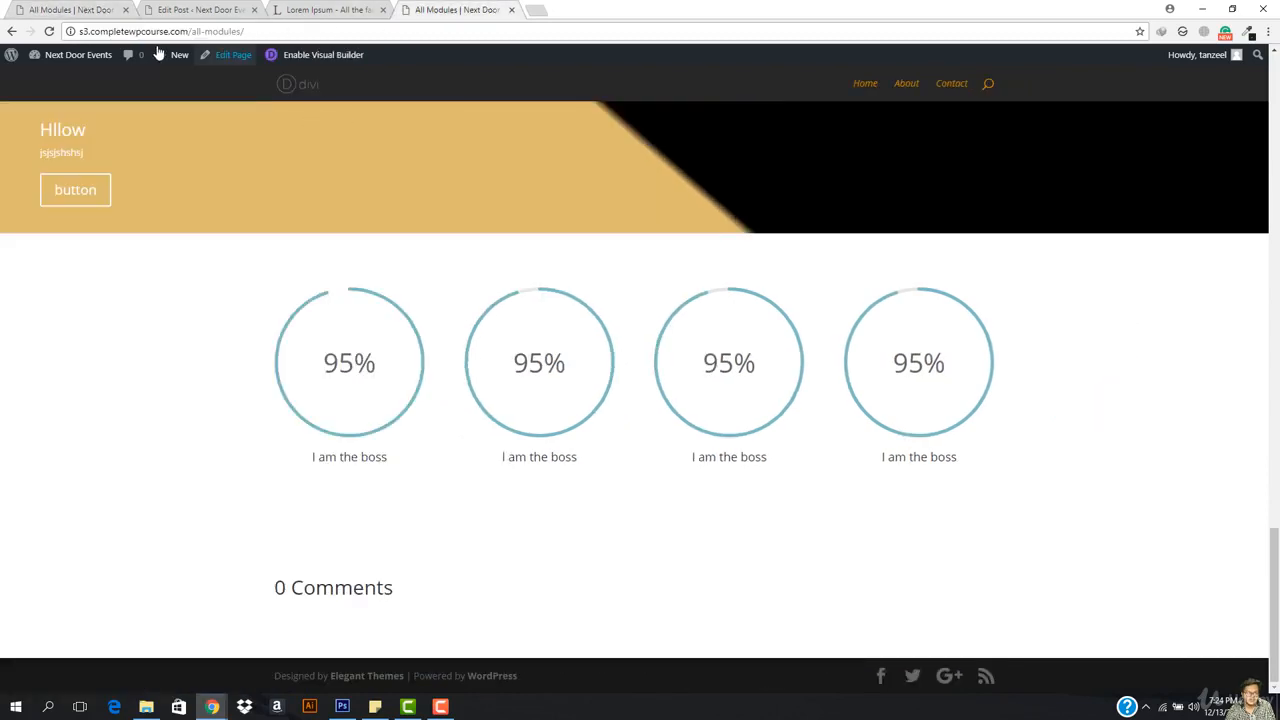
Step: Tick Allow comments in the back-end editor's Discussion box and update the All Modules page
left_click(230, 56)
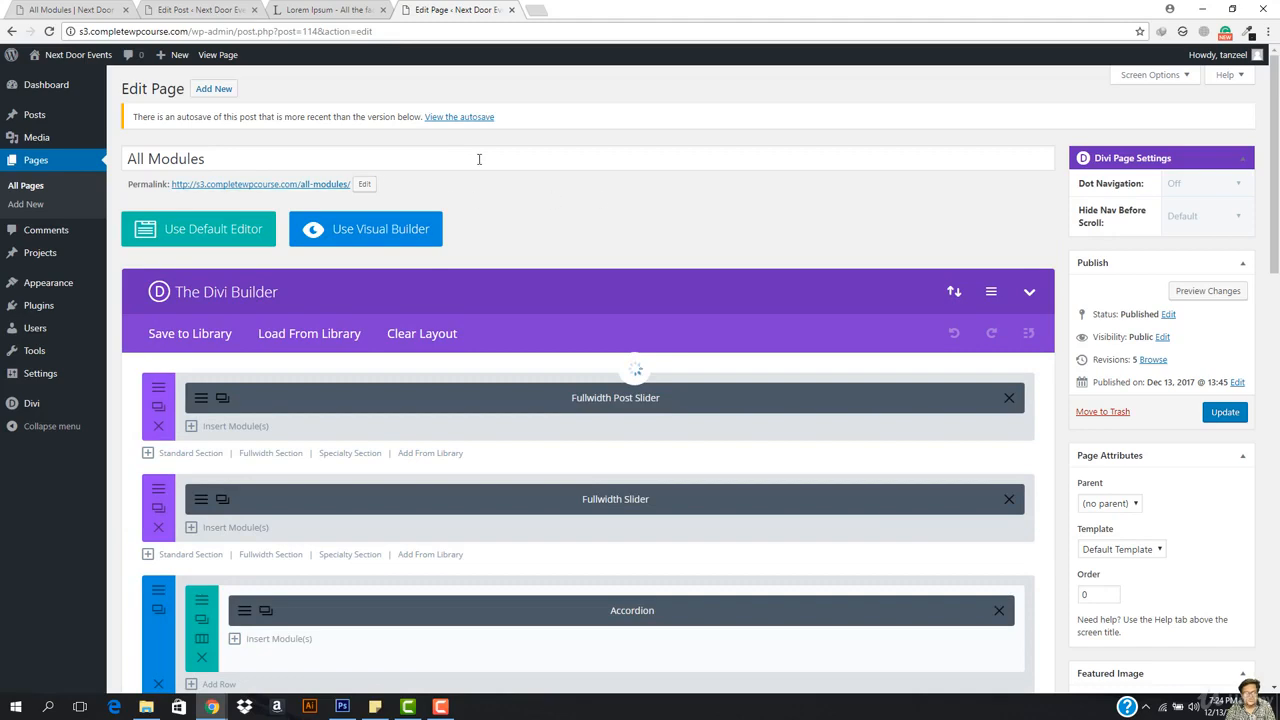
left_click(1156, 77)
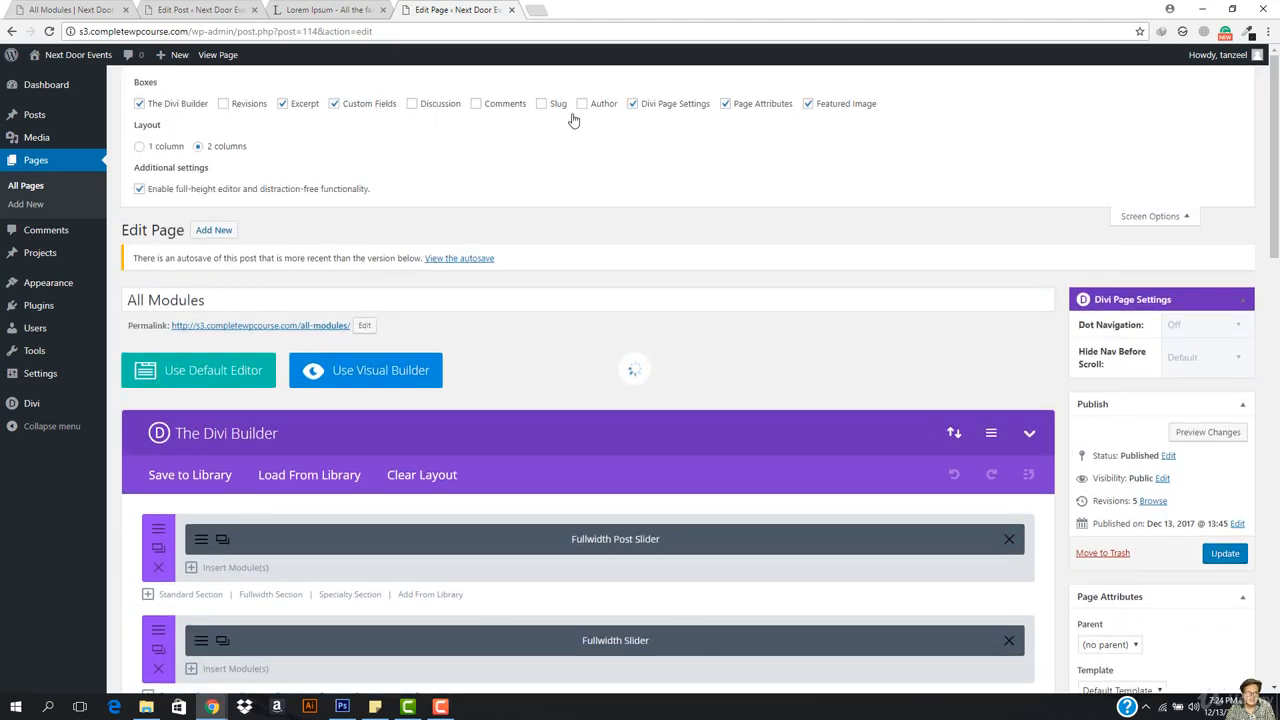
scroll(526, 420, "down", 20)
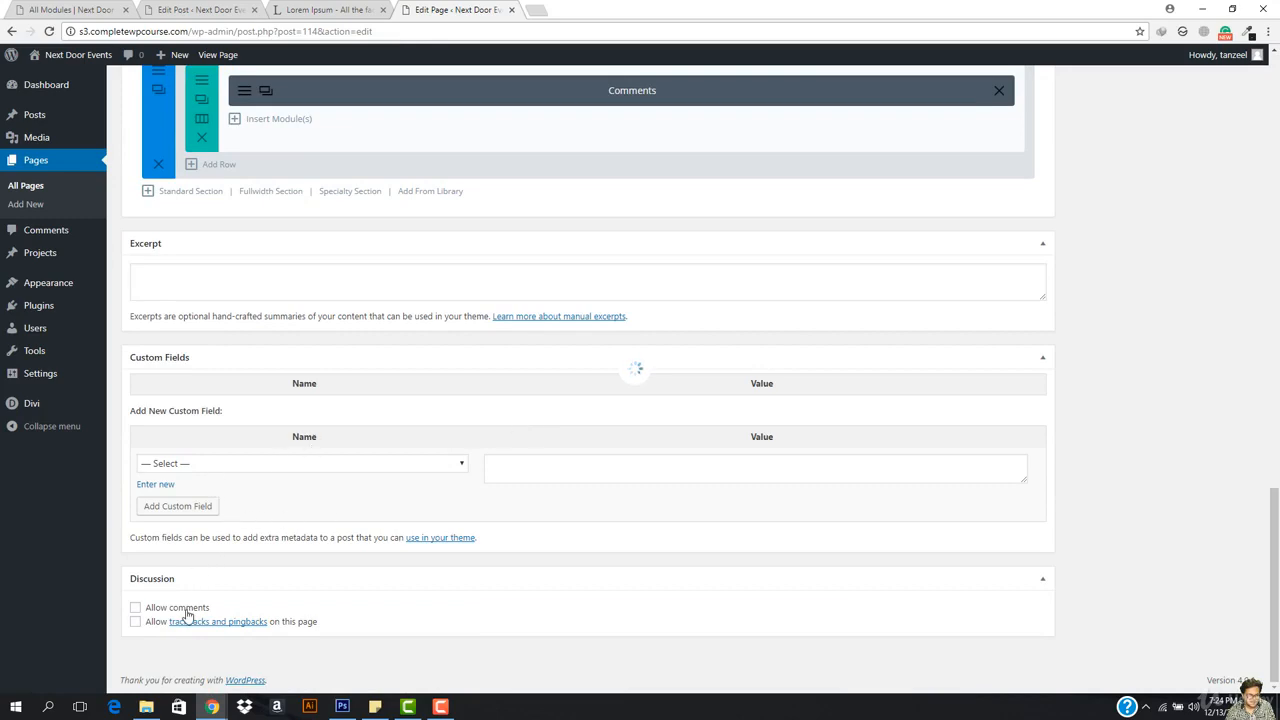
left_click(137, 609)
scroll(926, 463, "up", 20)
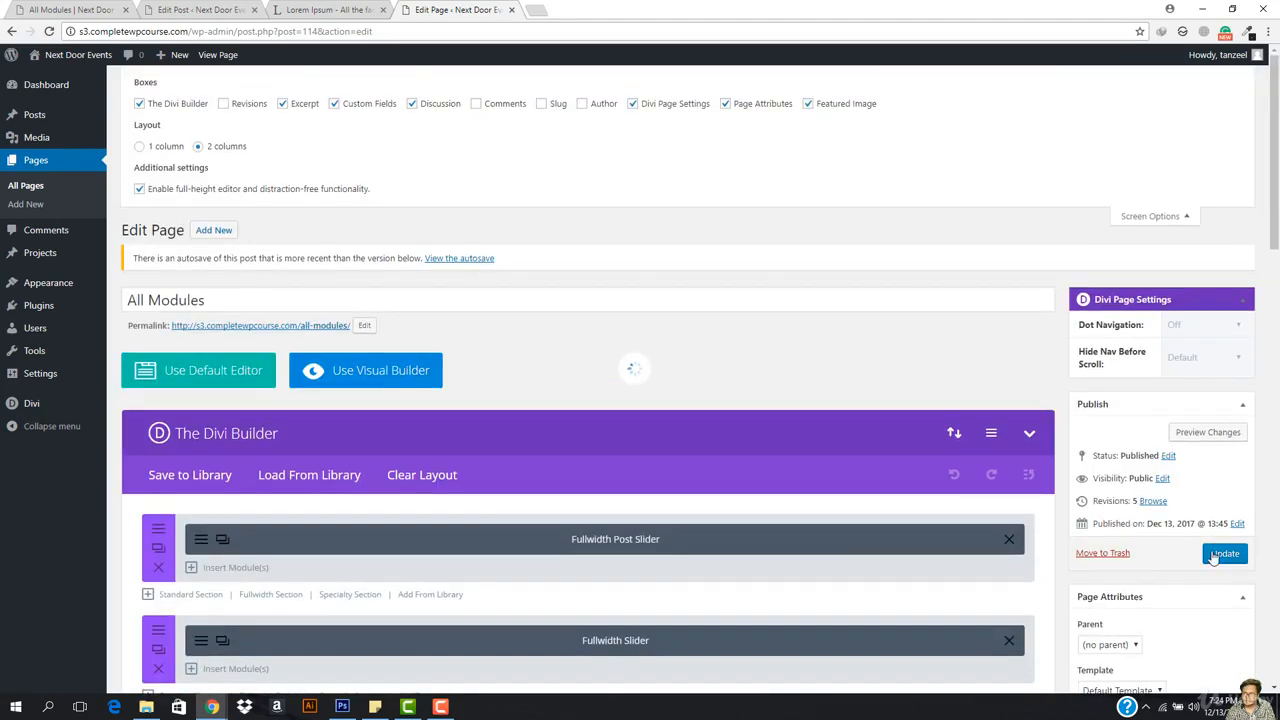
left_click(1222, 555)
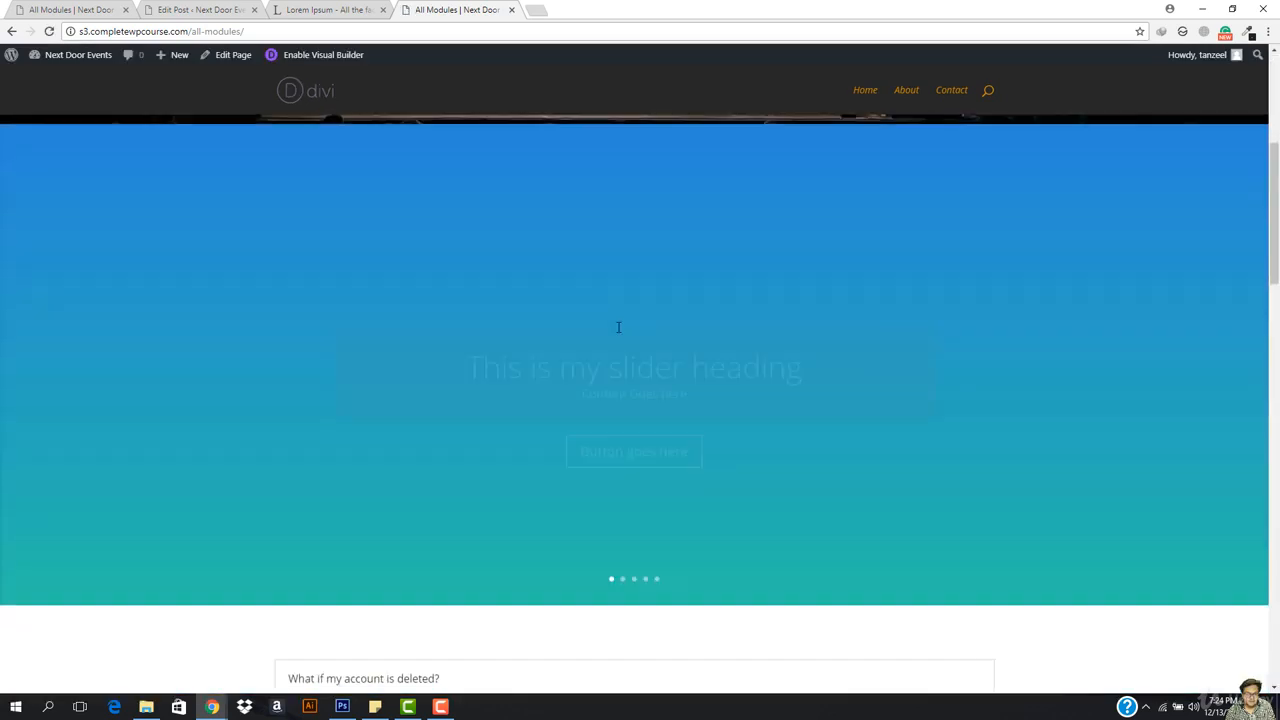
Step: Submit the test comment 'sjjsjs' on the live page, then return to the Visual Builder tab
scroll(618, 327, "down", 20)
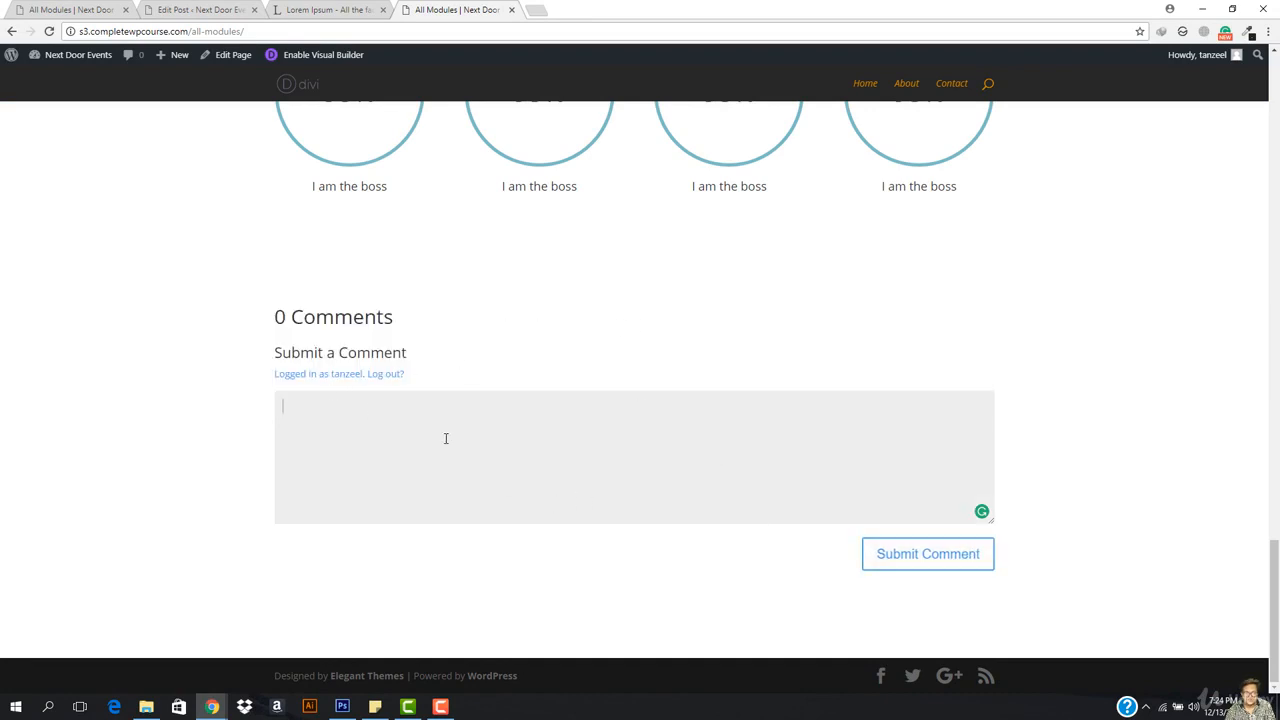
type("sjjsjsj")
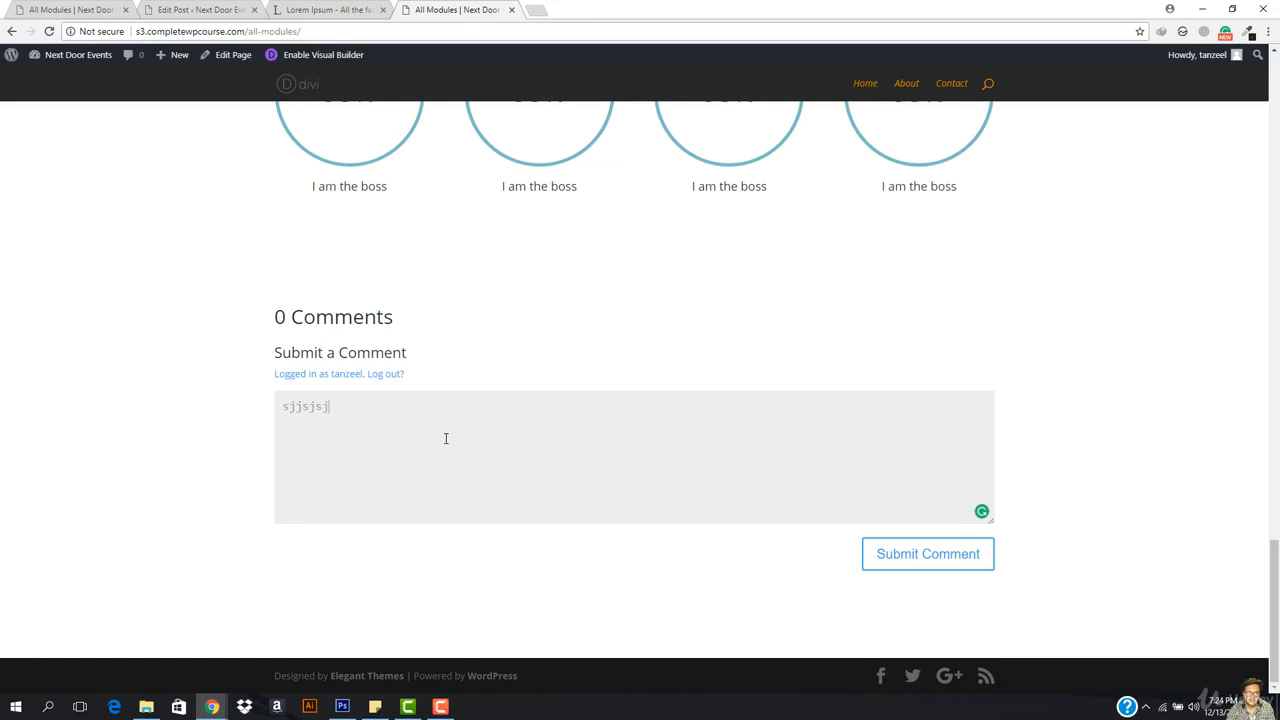
left_click(960, 566)
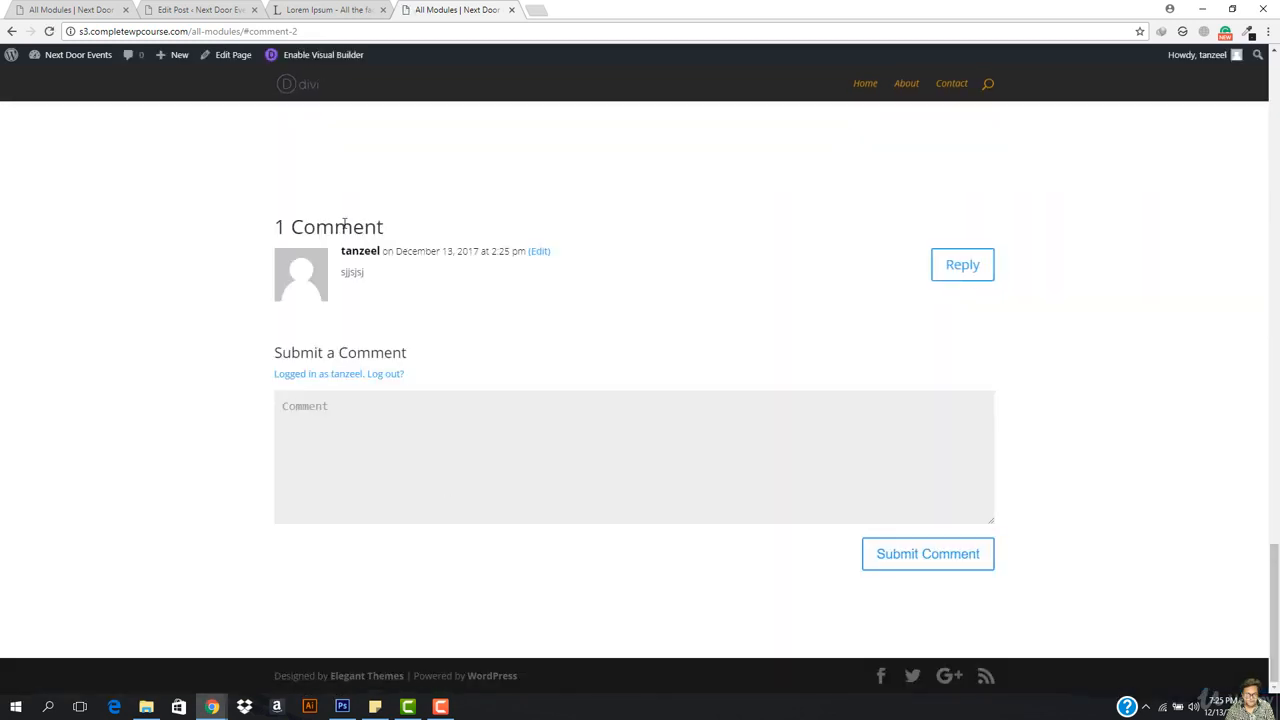
left_click(186, 8)
left_click(62, 8)
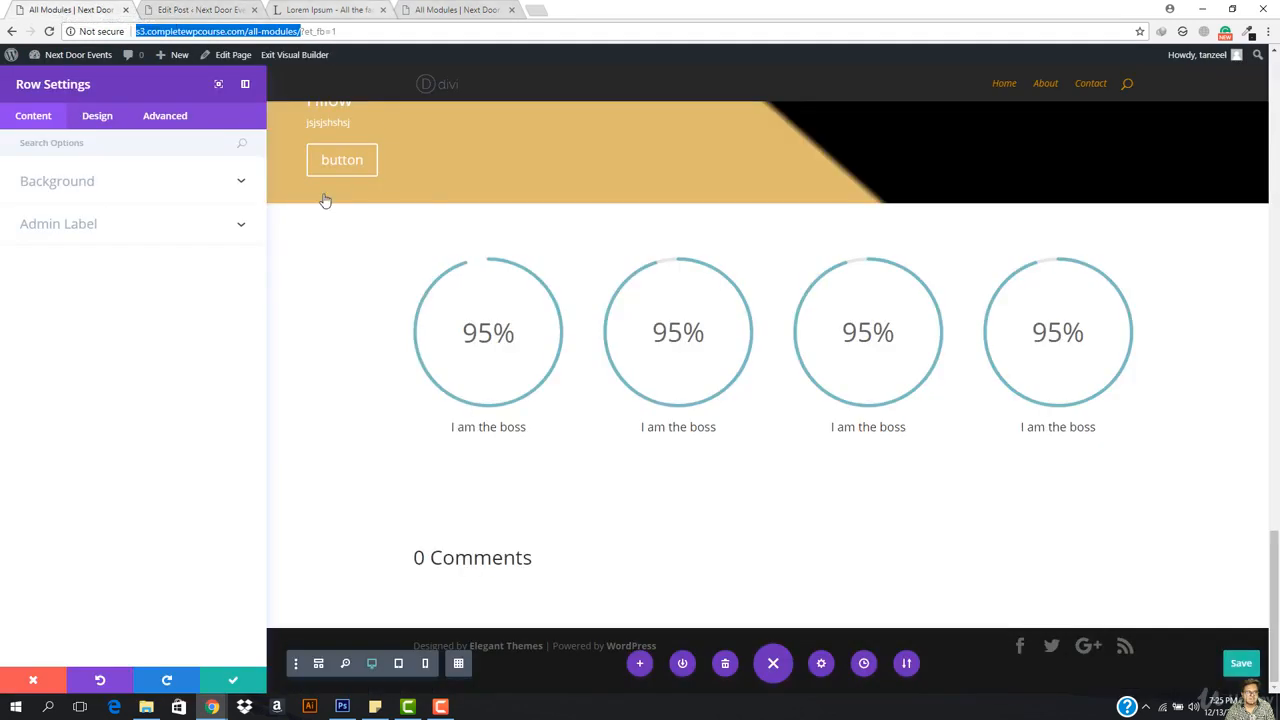
Step: Close Row Settings and add a Regular one-column section with a Countdown Timer below the counters
left_click(258, 378)
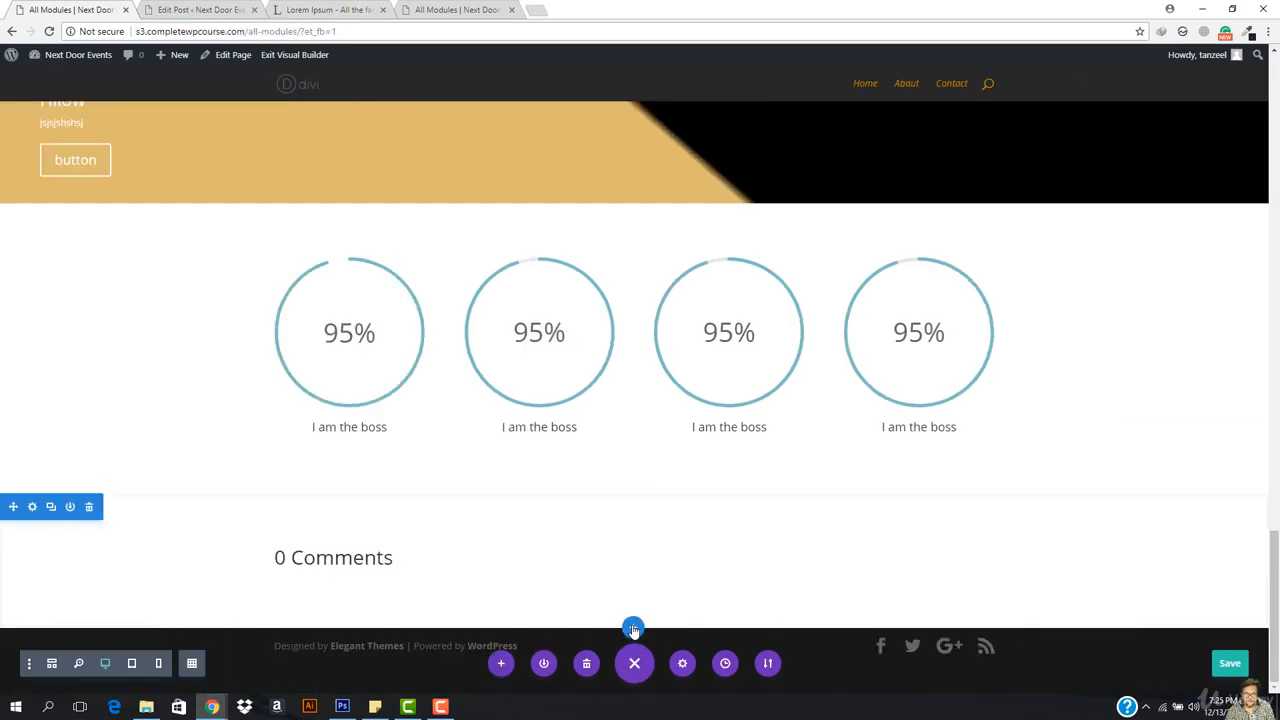
left_click(633, 627)
left_click(547, 580)
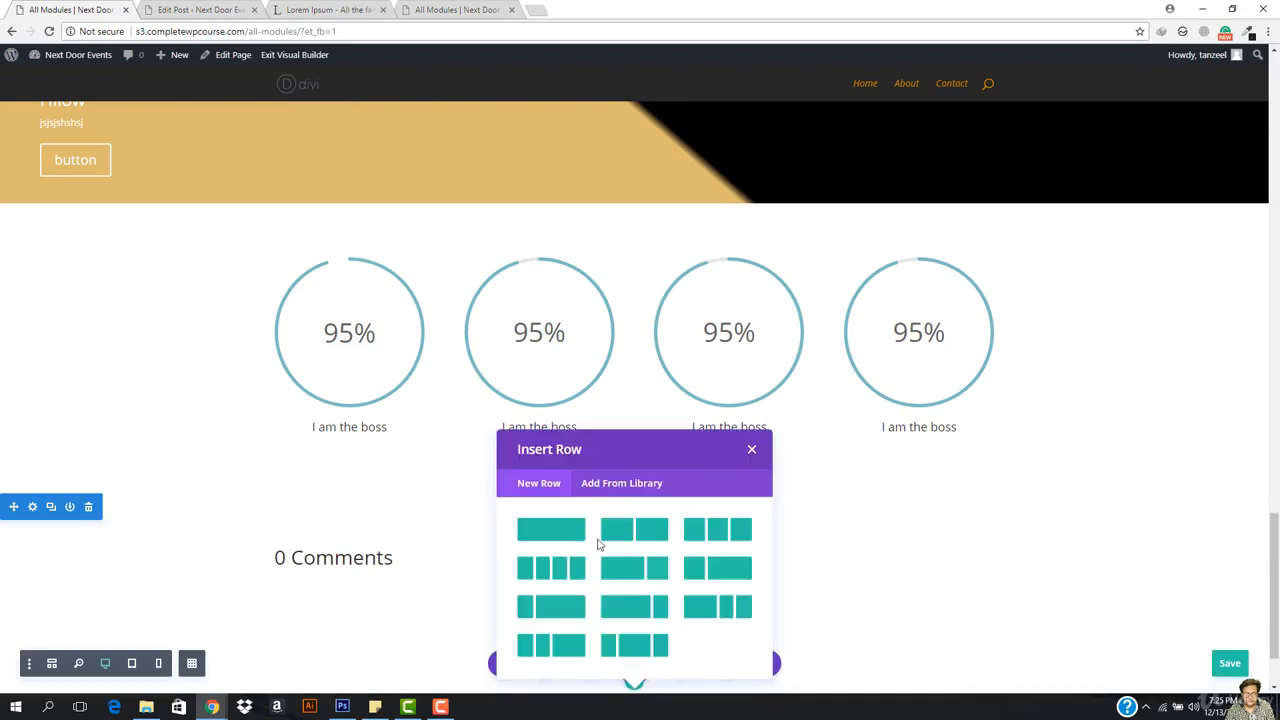
left_click(562, 537)
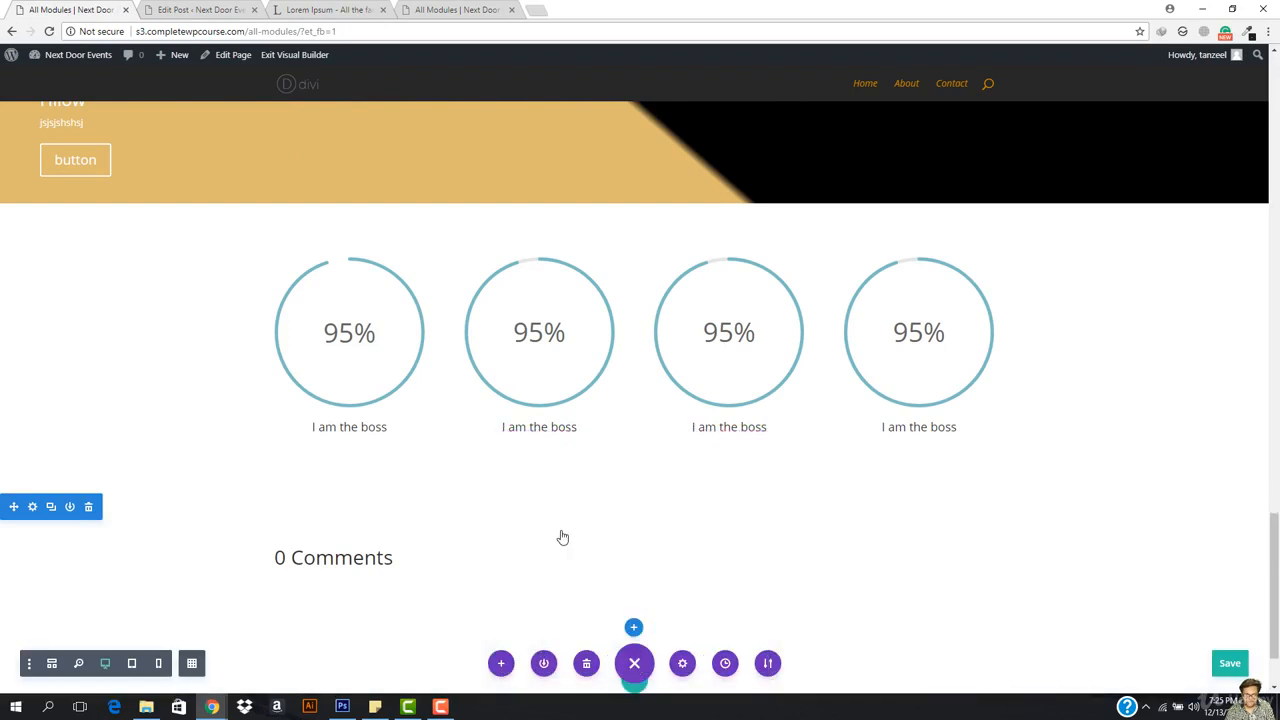
scroll(569, 534, "down", 3)
scroll(902, 502, "down", 2)
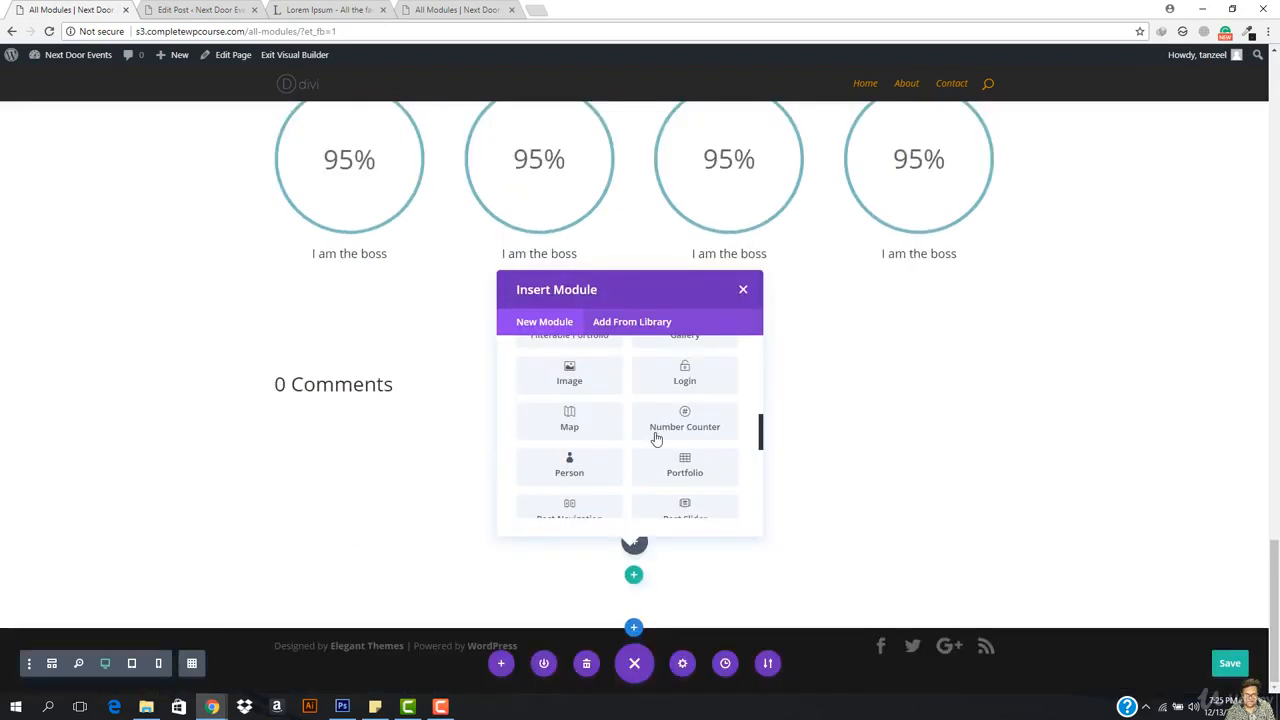
scroll(648, 440, "up", 3)
scroll(662, 401, "up", 1)
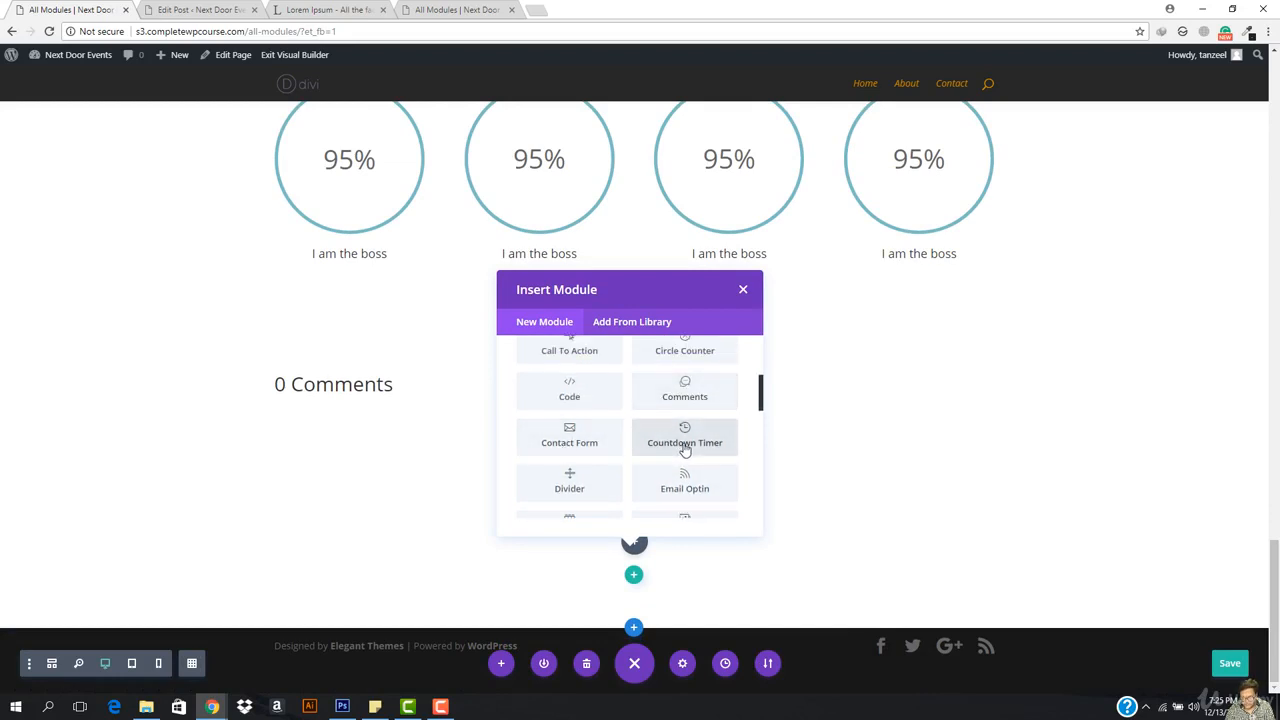
left_click(685, 445)
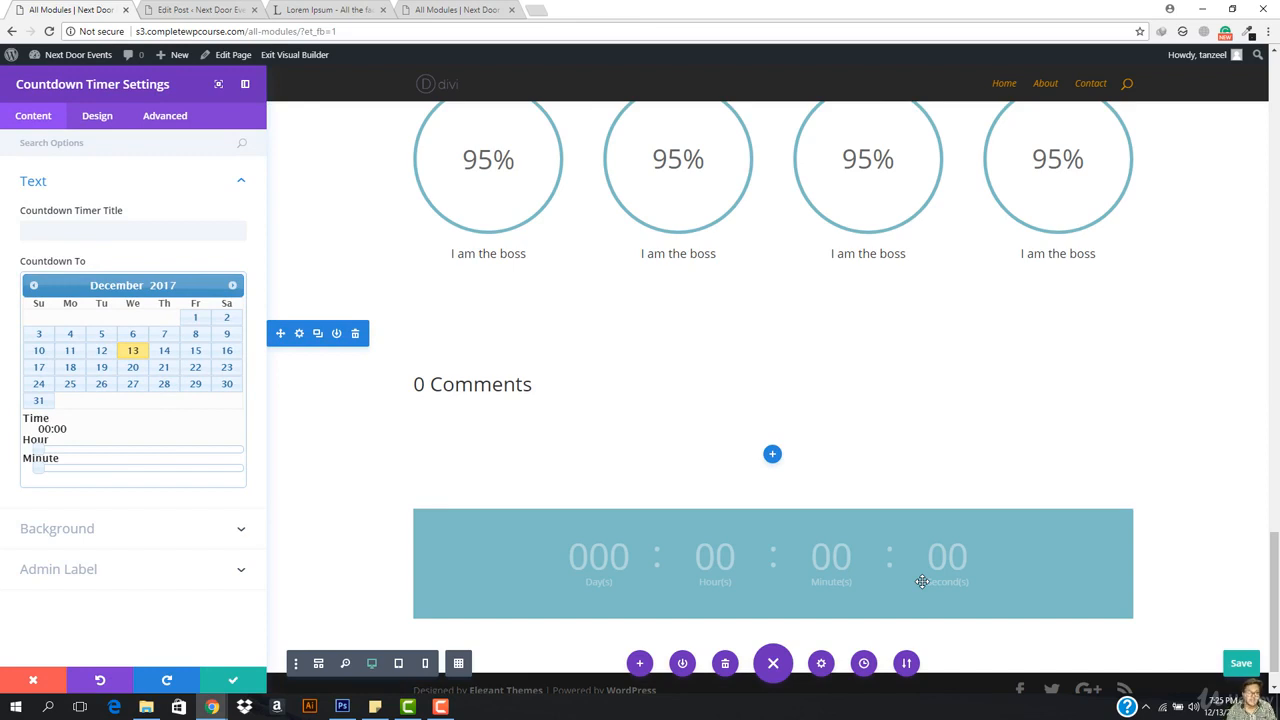
Step: Set the countdown target to 21 December 2017 at 12:38 via the calendar and hour/minute sliders
left_click(163, 368)
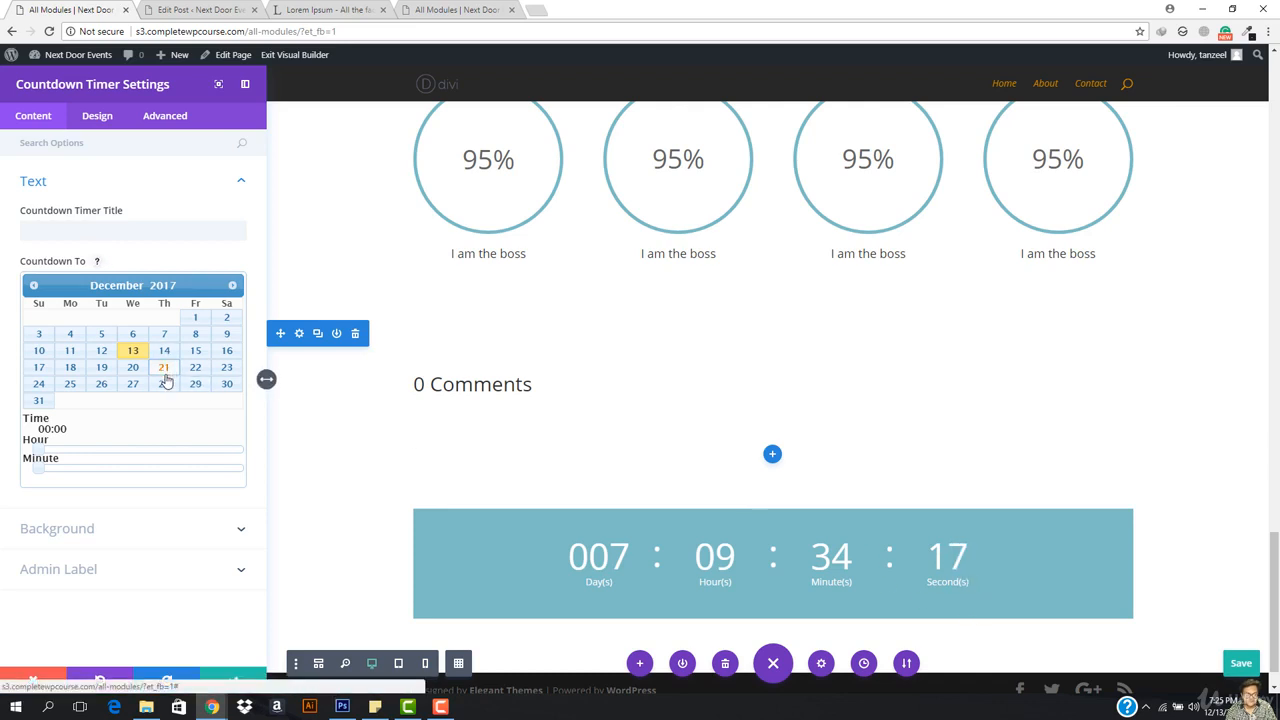
left_click_drag(40, 452, 143, 463)
left_click_drag(41, 475, 174, 474)
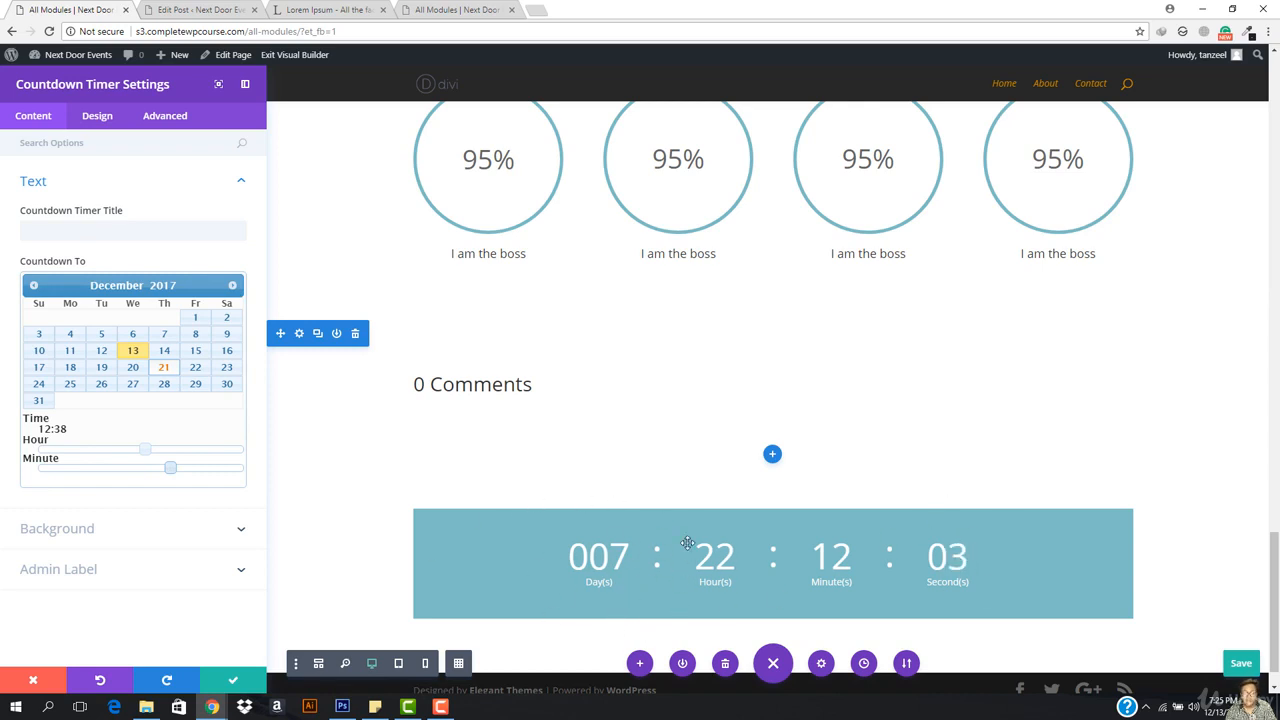
scroll(687, 543, "down", 1)
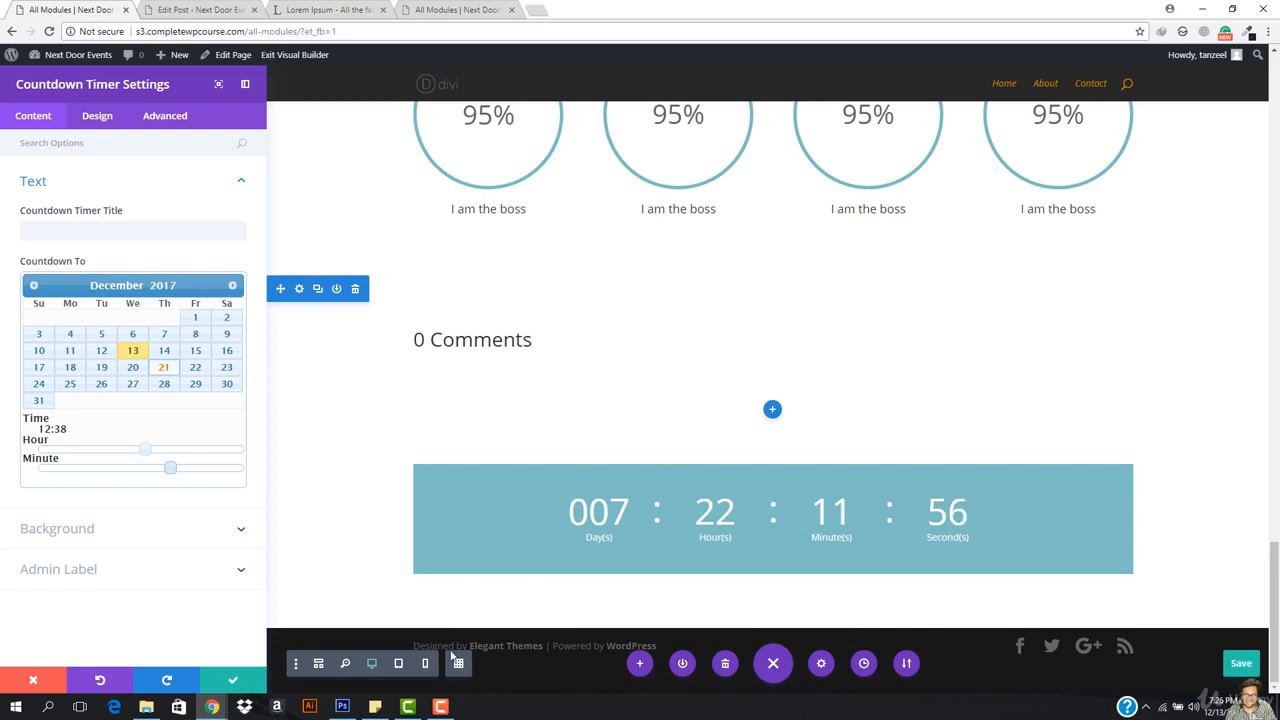
Step: Make the countdown row Fullwidth with a custom gutter width of 1 and save
left_click(222, 685)
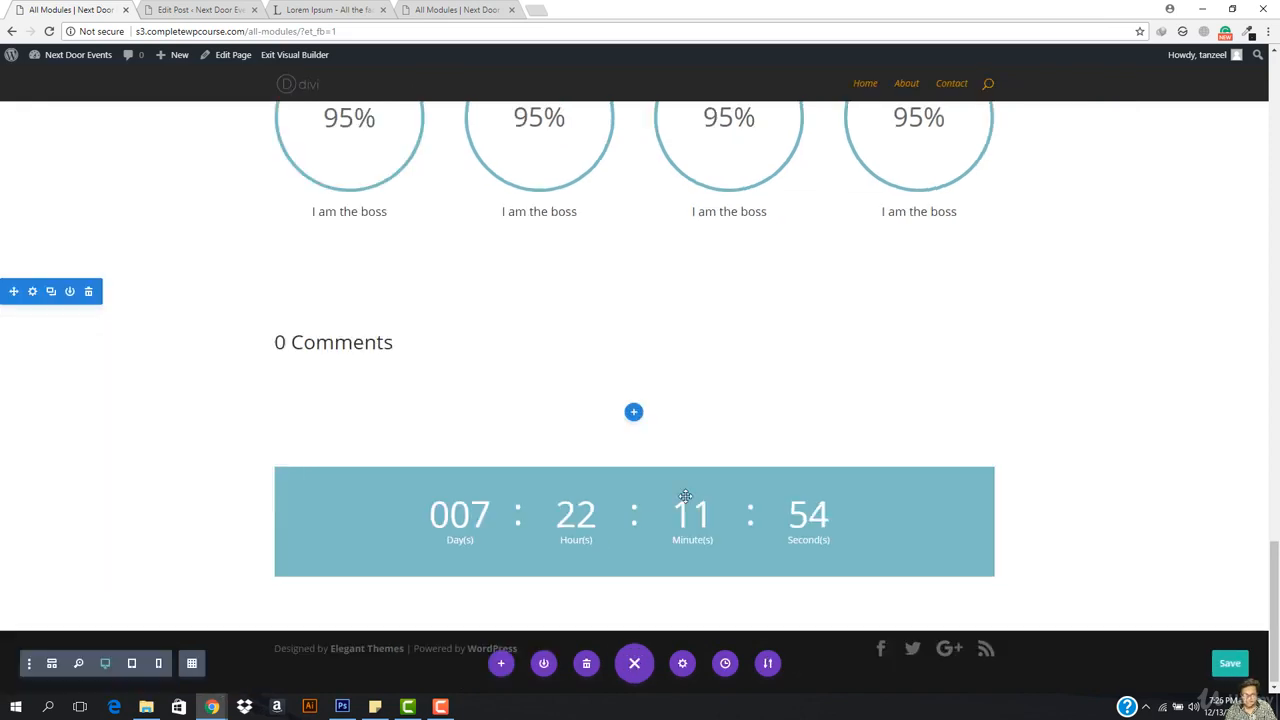
left_click(308, 463)
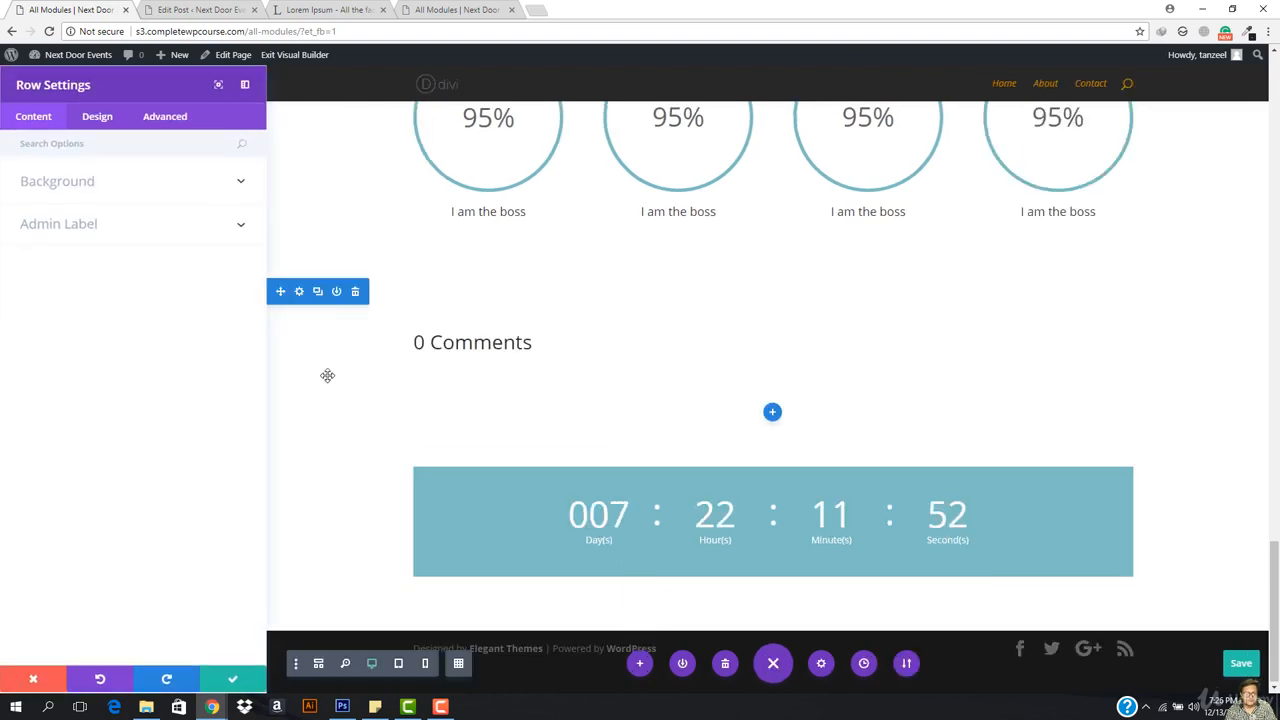
left_click(97, 118)
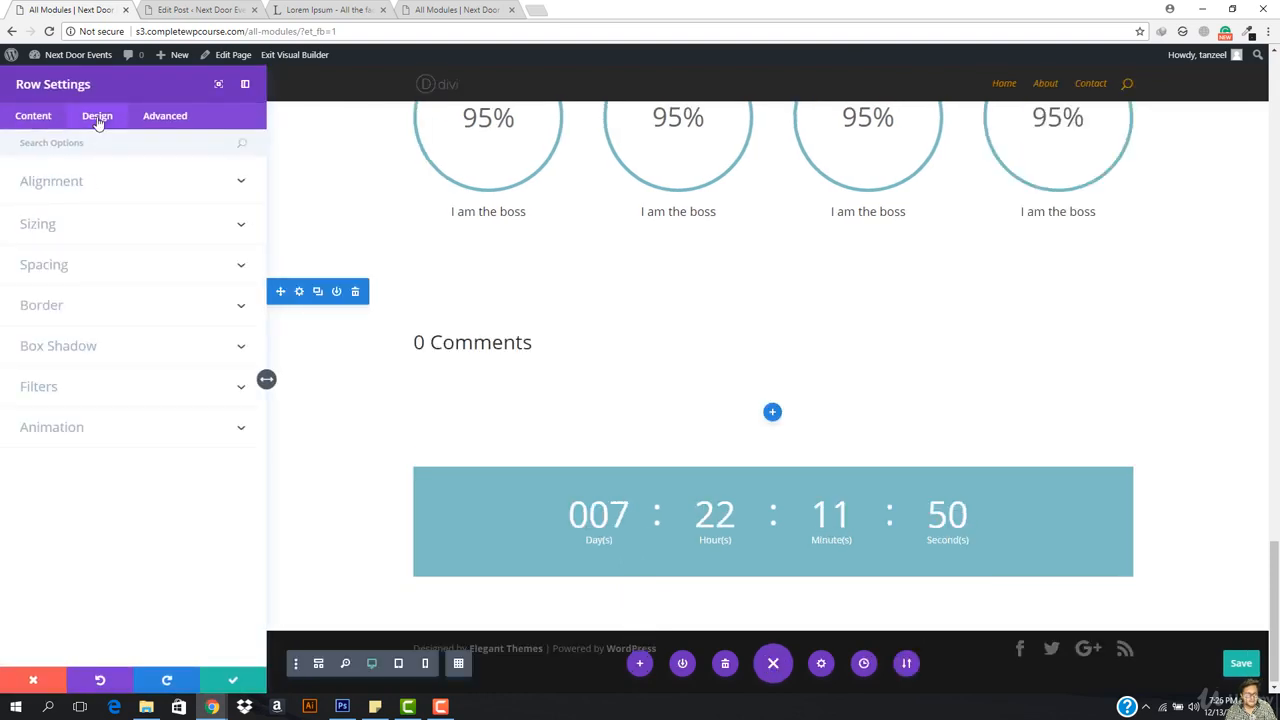
left_click(47, 192)
left_click(47, 285)
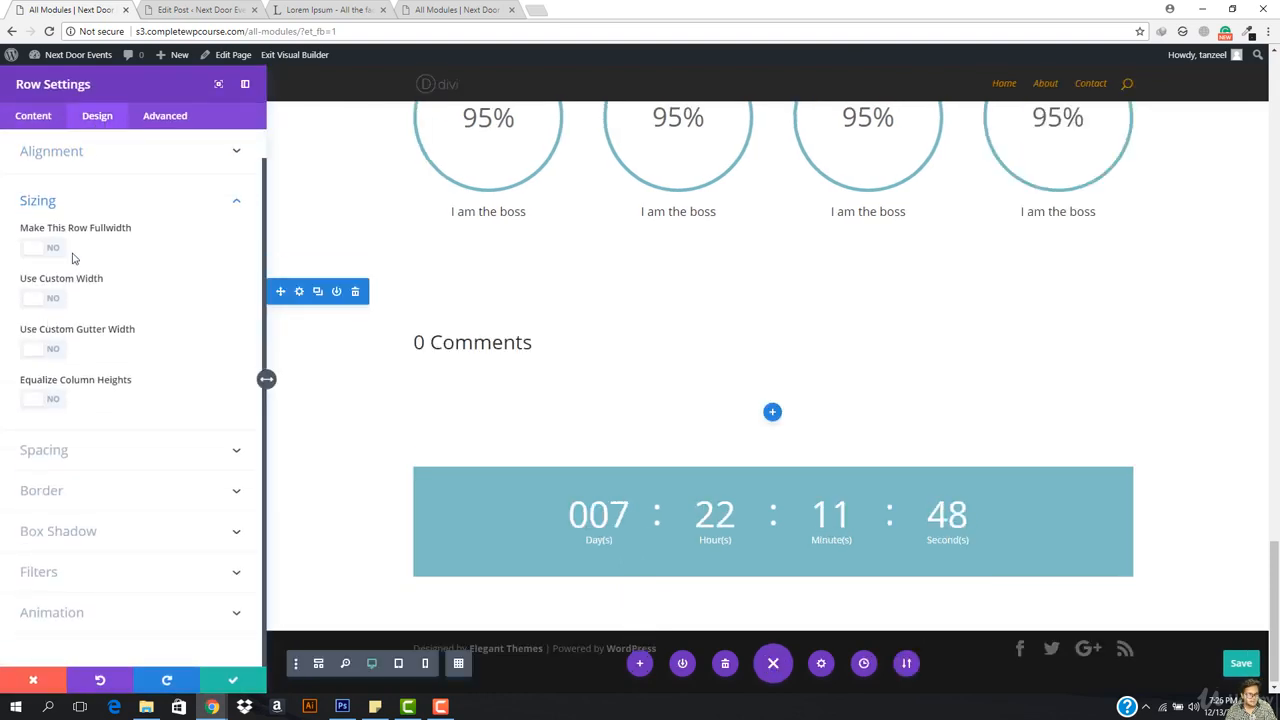
left_click(46, 251)
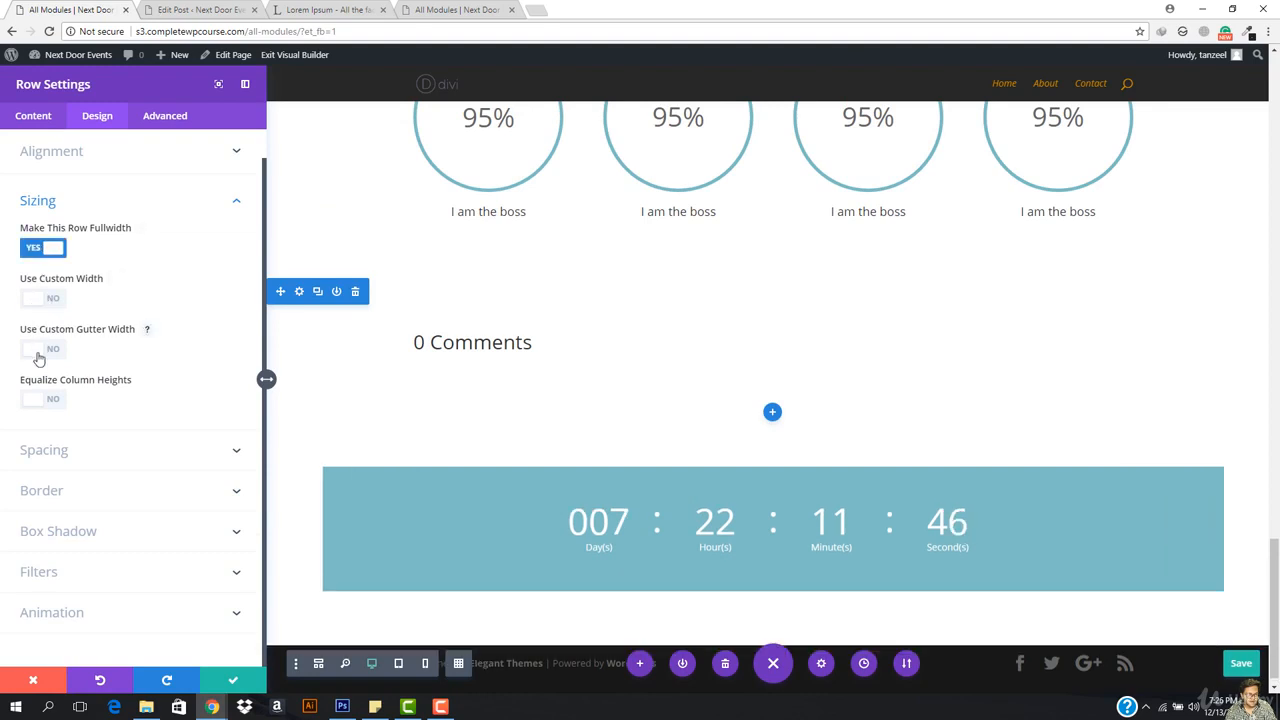
left_click(38, 350)
left_click_drag(113, 406, 2, 398)
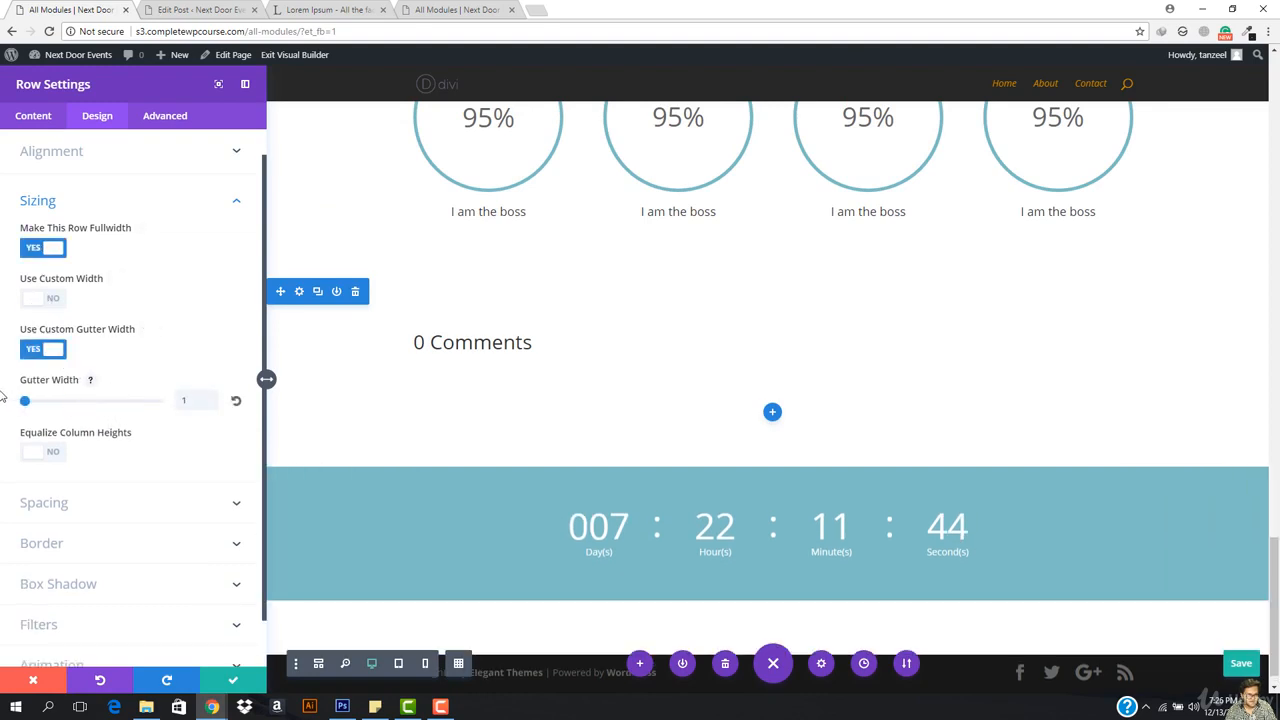
left_click(242, 682)
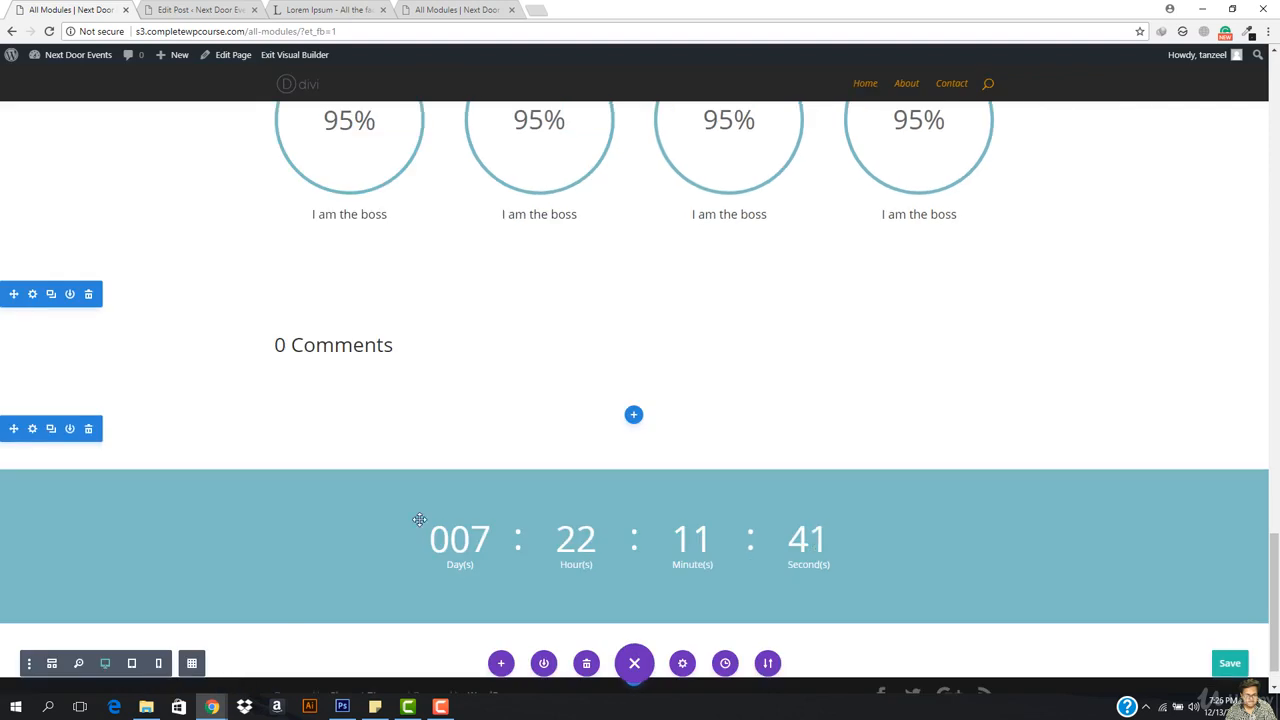
Step: Drag away the row and section top and bottom paddings, then add a Regular section below
left_click_drag(418, 461, 428, 426)
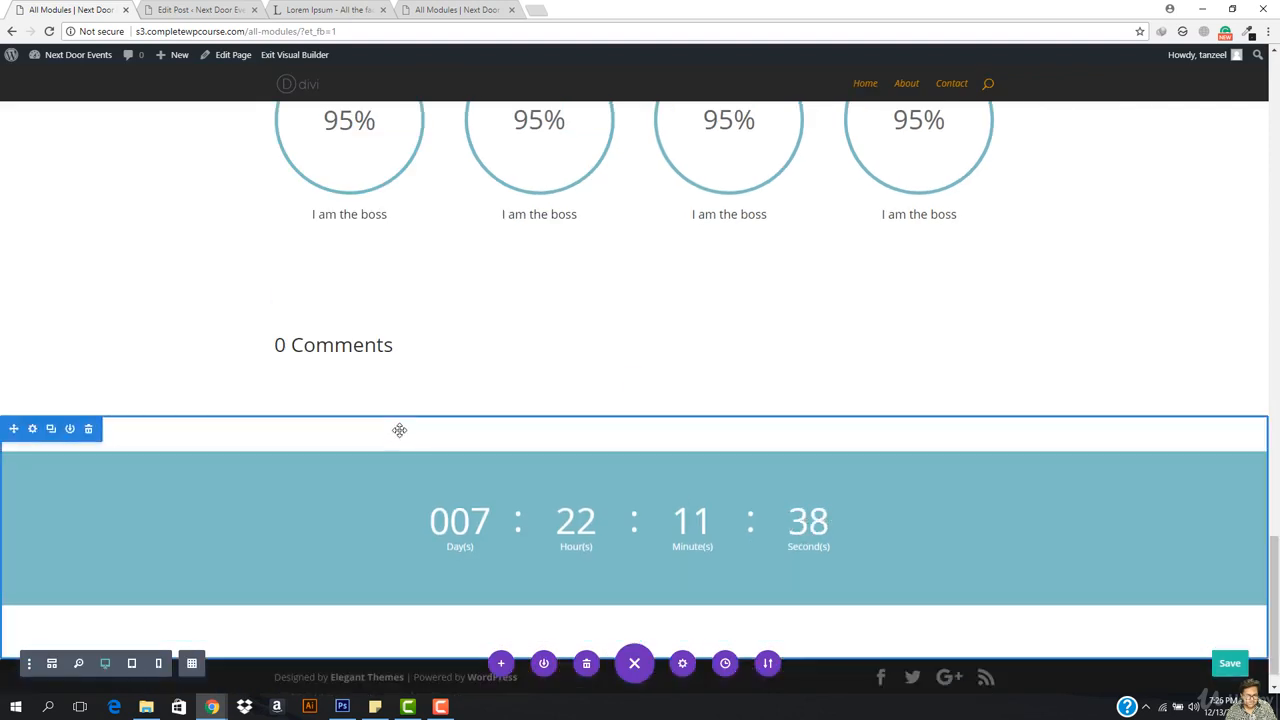
left_click_drag(400, 422, 420, 357)
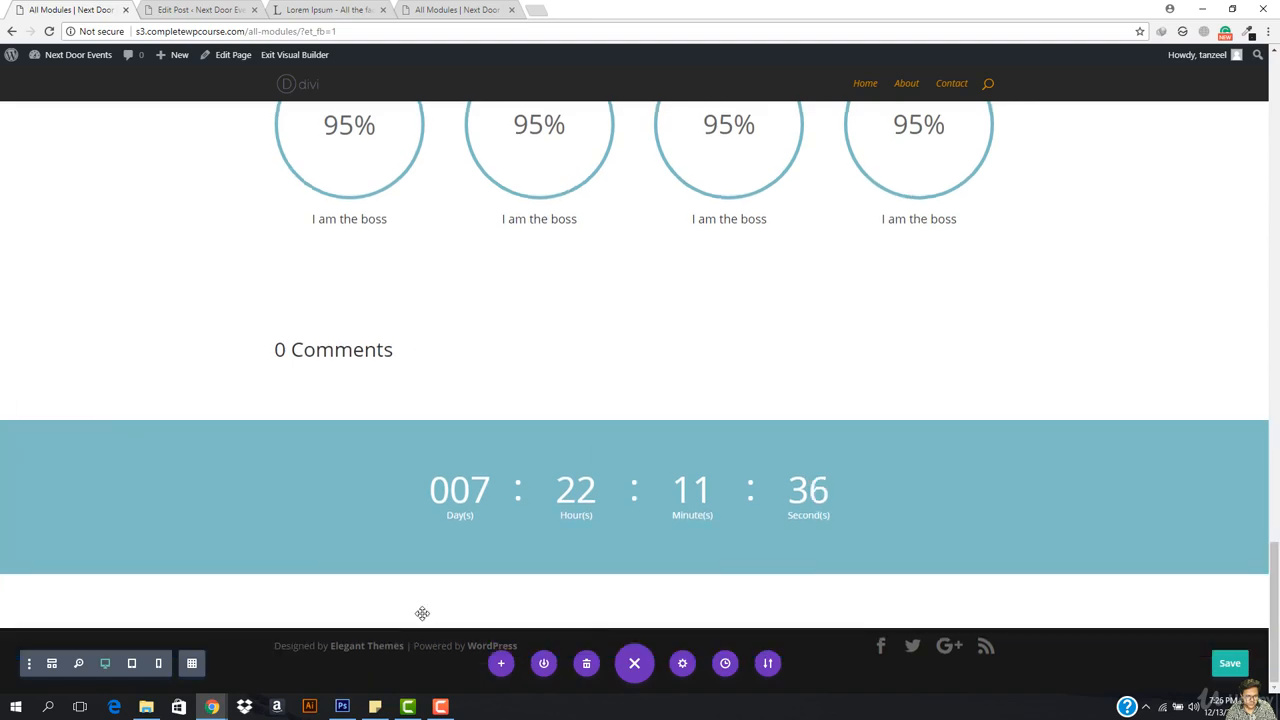
left_click_drag(410, 628, 420, 563)
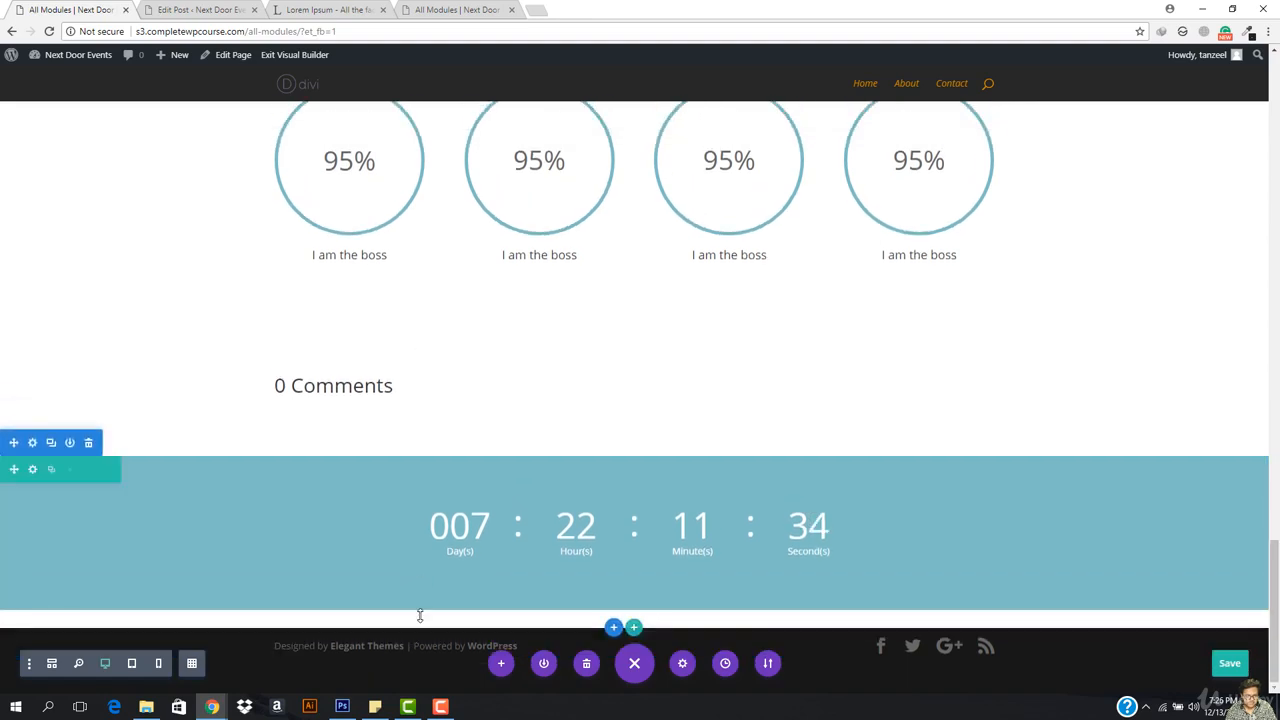
left_click_drag(420, 611, 427, 570)
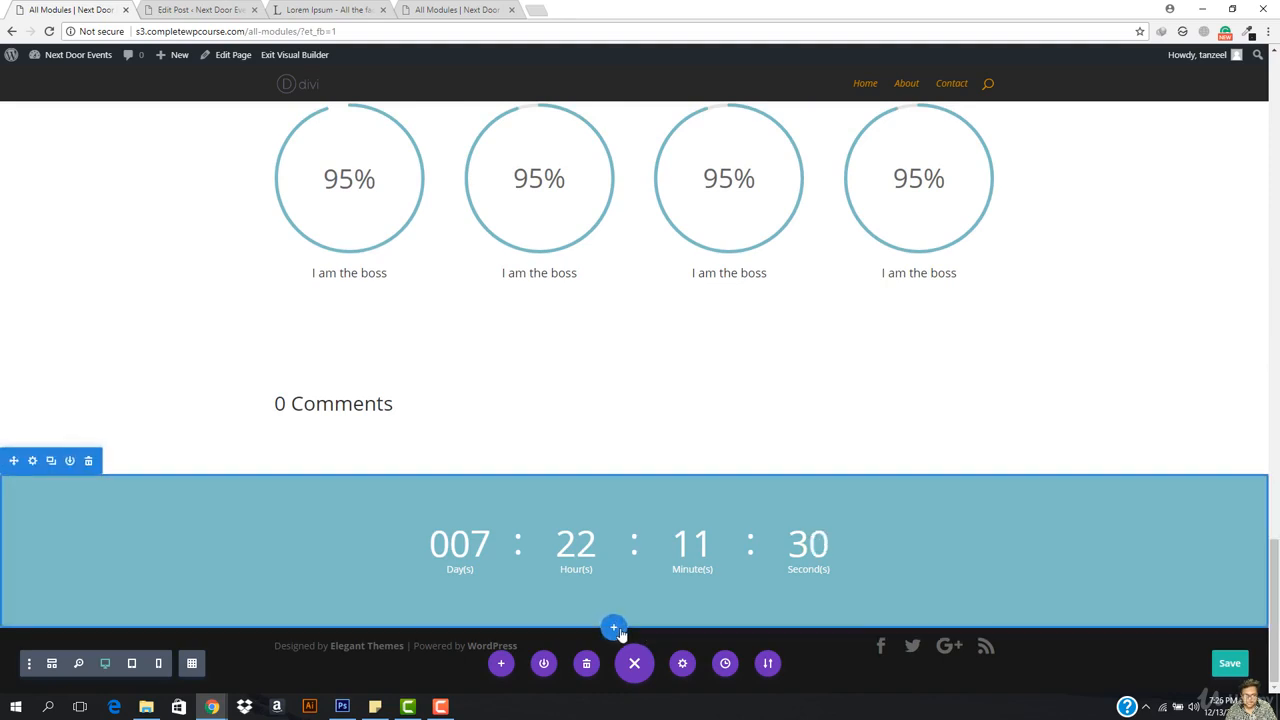
left_click(614, 628)
left_click(522, 590)
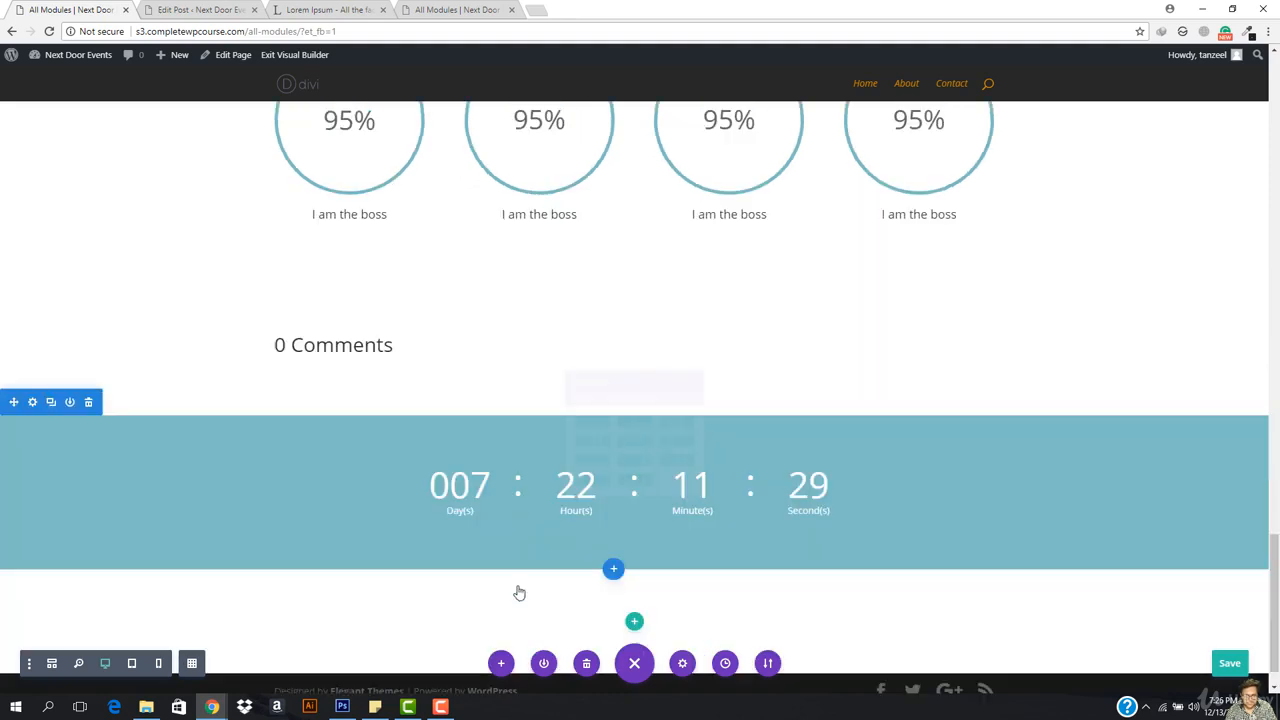
Step: Add an Email Optin module to the new section's row
left_click(548, 472)
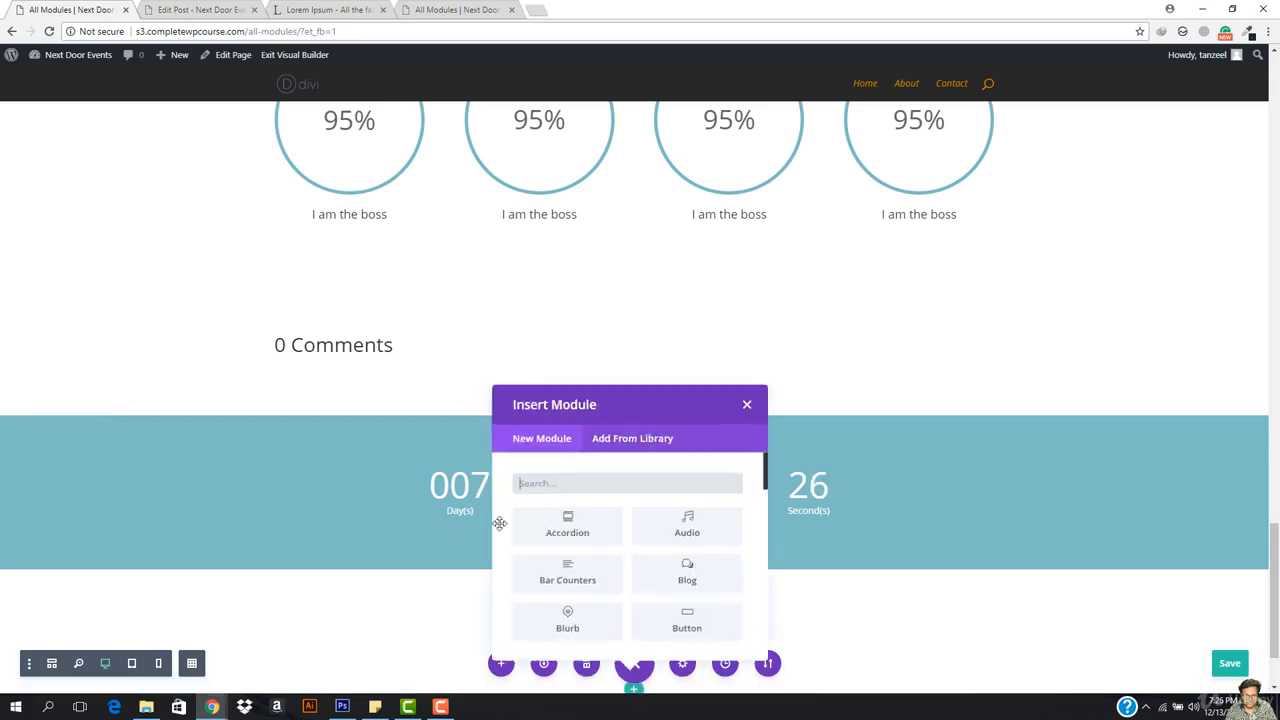
scroll(680, 601, "down", 1)
scroll(923, 503, "down", 2)
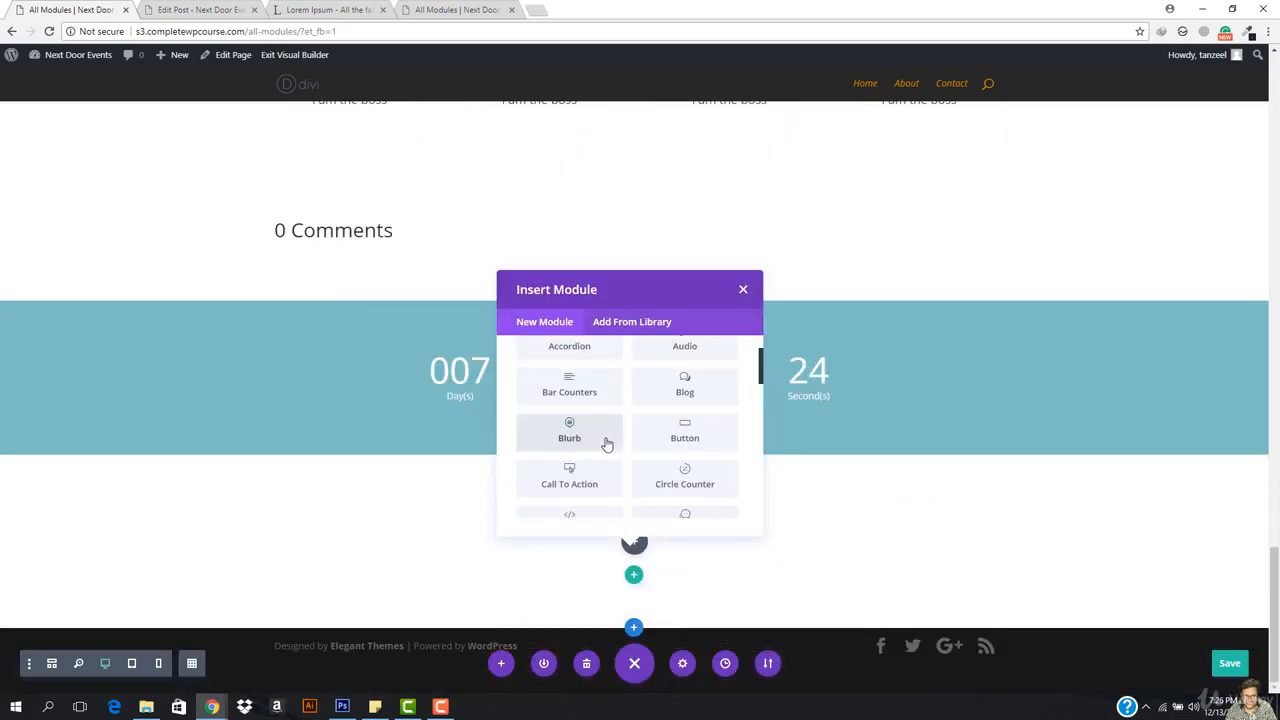
scroll(606, 443, "down", 1)
scroll(686, 452, "down", 1)
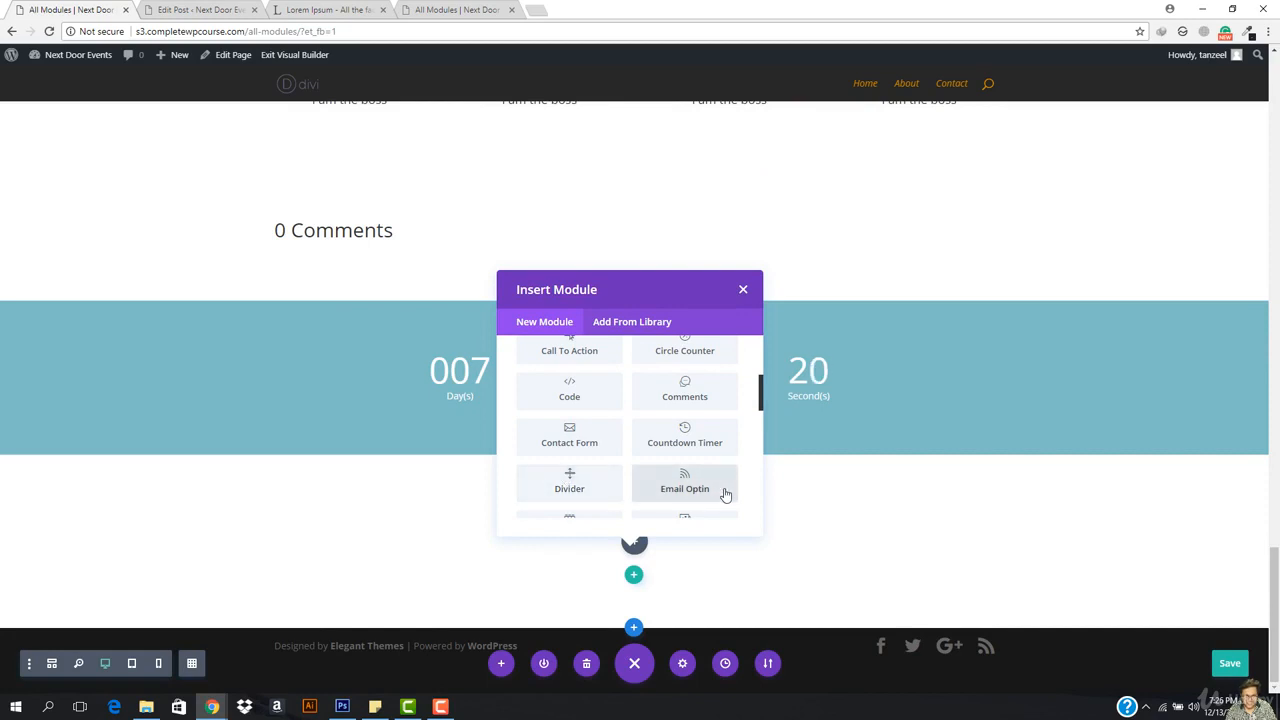
left_click(684, 486)
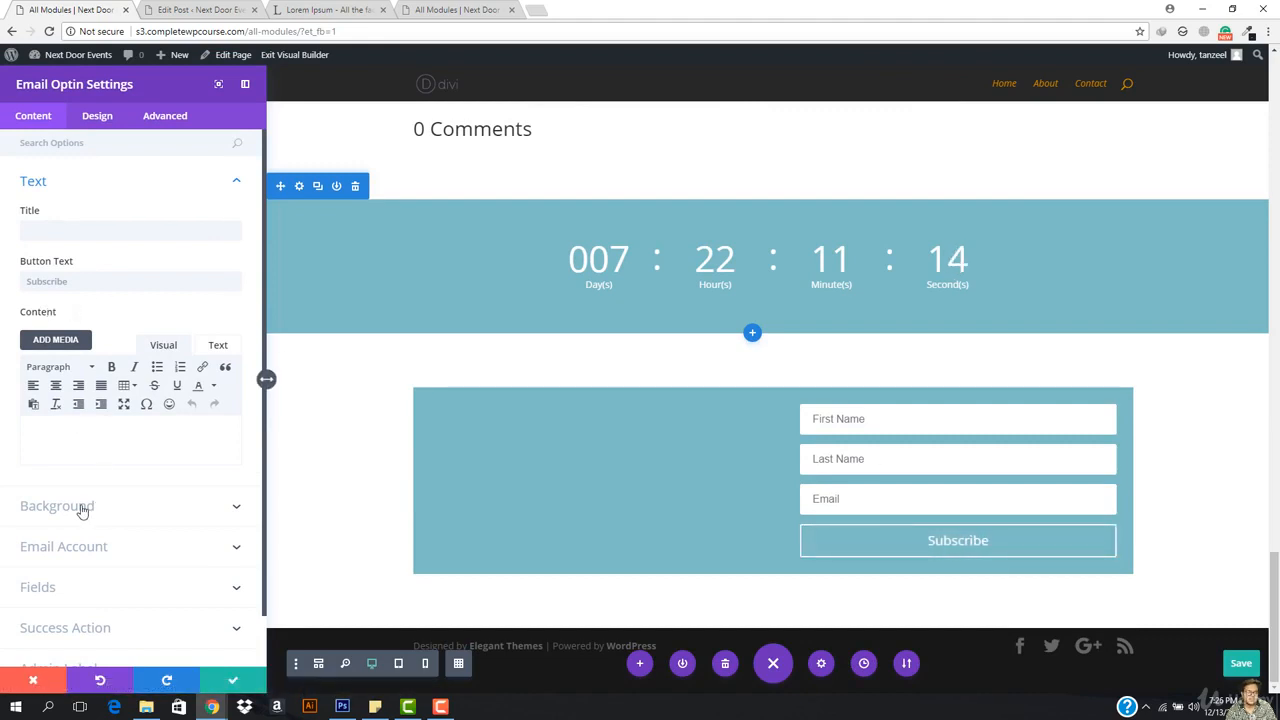
Step: Keep MailChimp as the service provider, check its empty list, and close the settings unsaved
left_click(71, 548)
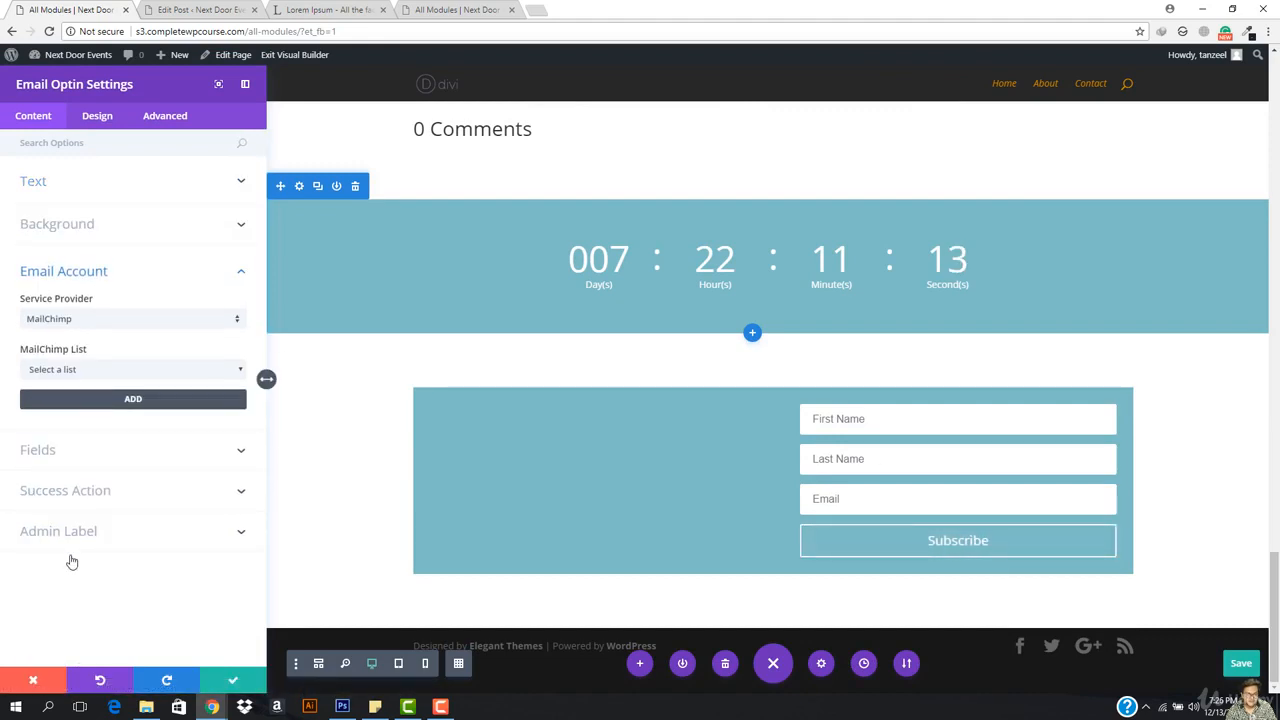
left_click(99, 370)
left_click(110, 322)
left_click(110, 322)
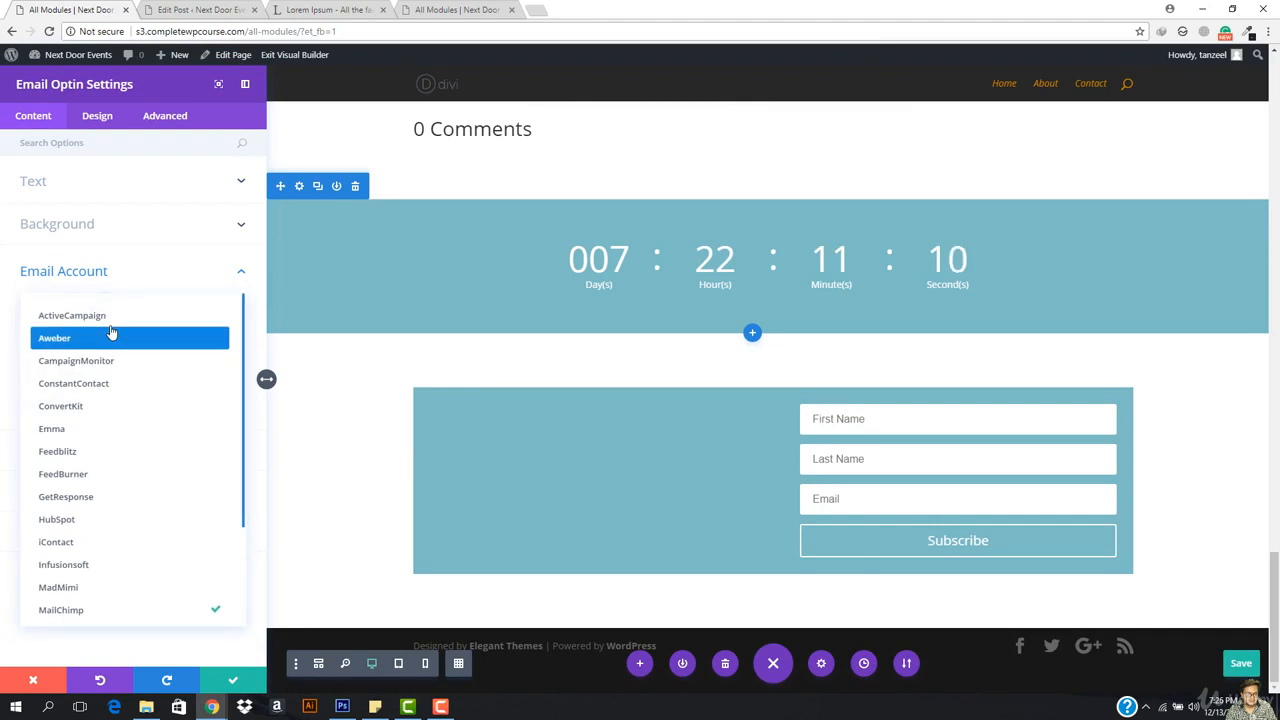
left_click(142, 292)
left_click(149, 377)
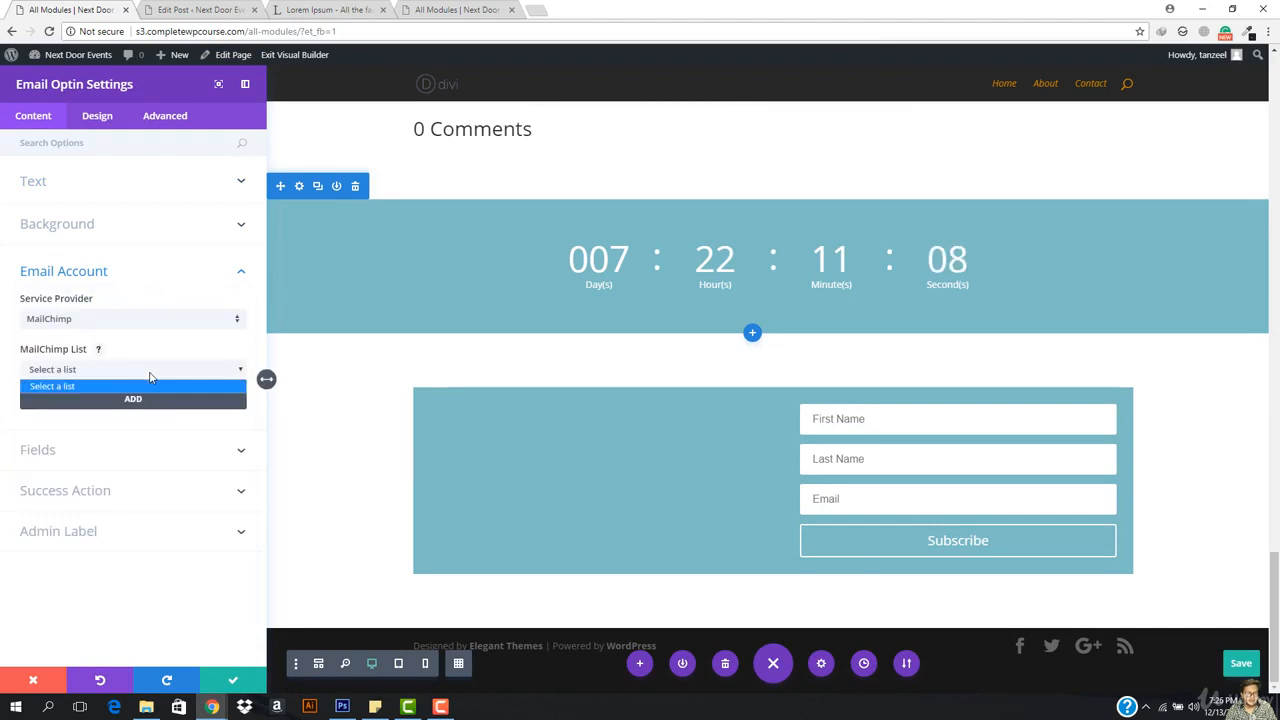
left_click(149, 384)
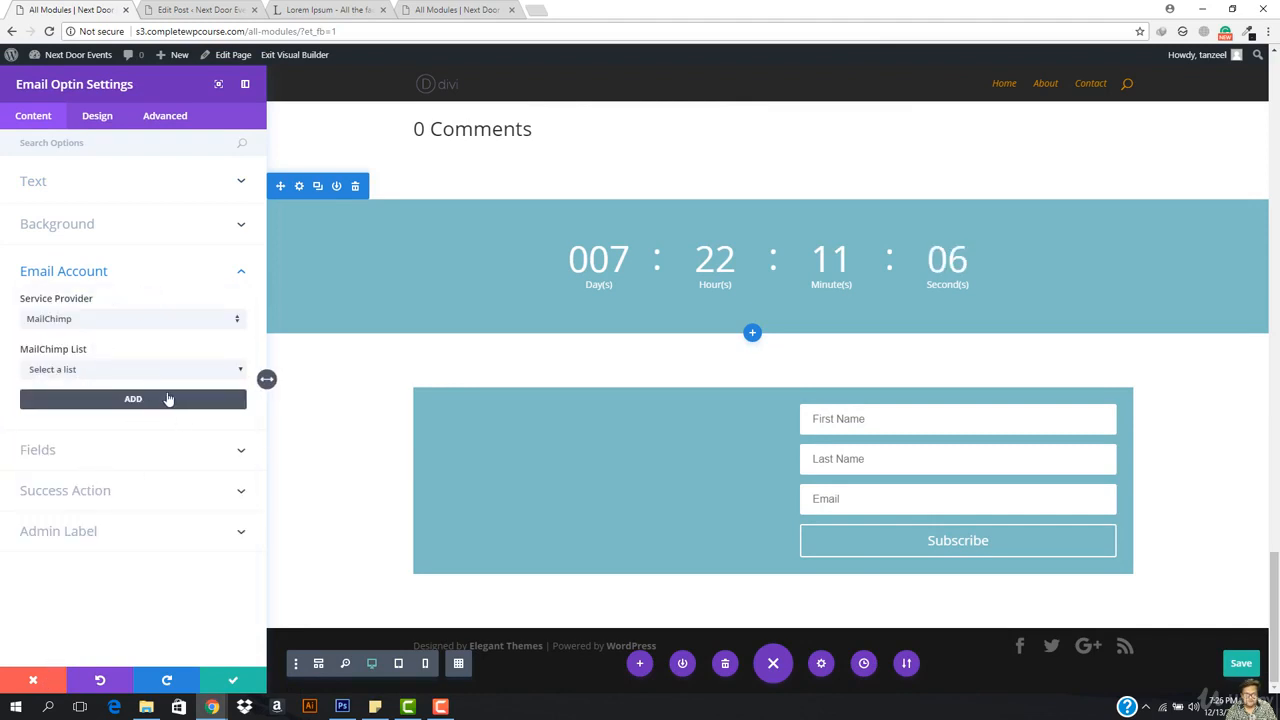
left_click(34, 684)
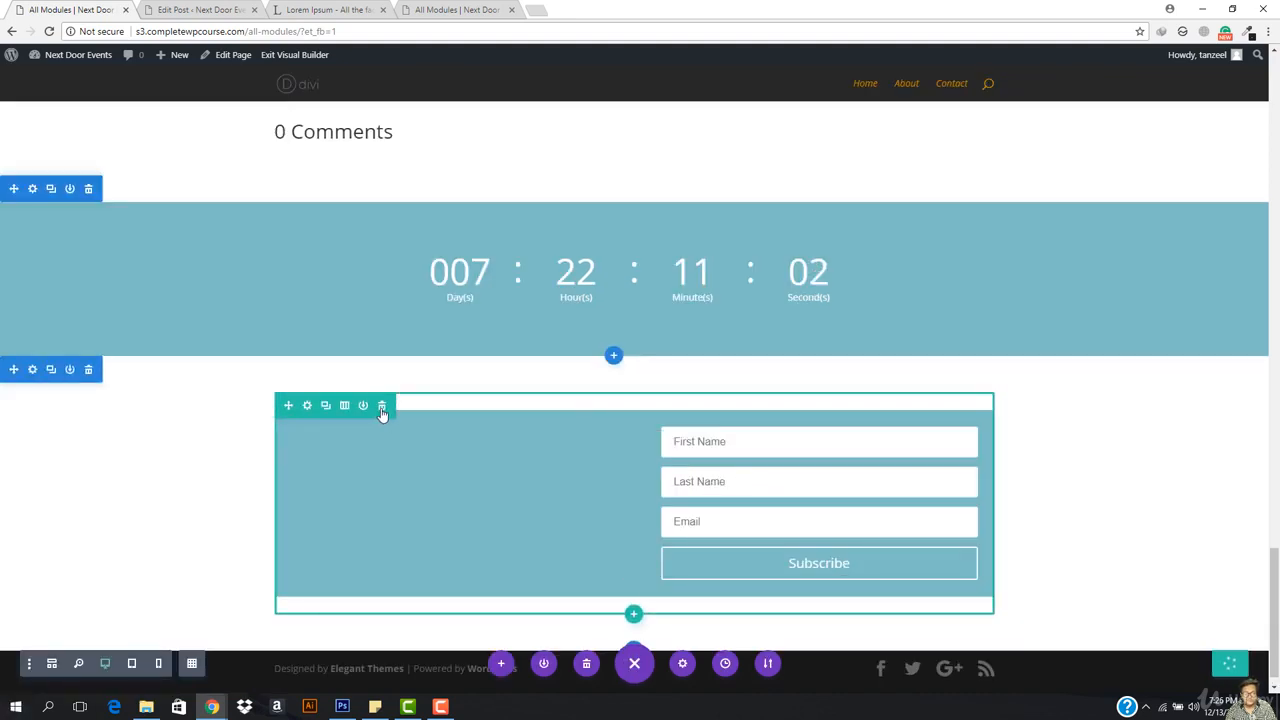
Step: Insert a Regular single-column section with a Gallery module between the countdown and email opt-in
left_click_drag(383, 406, 646, 626)
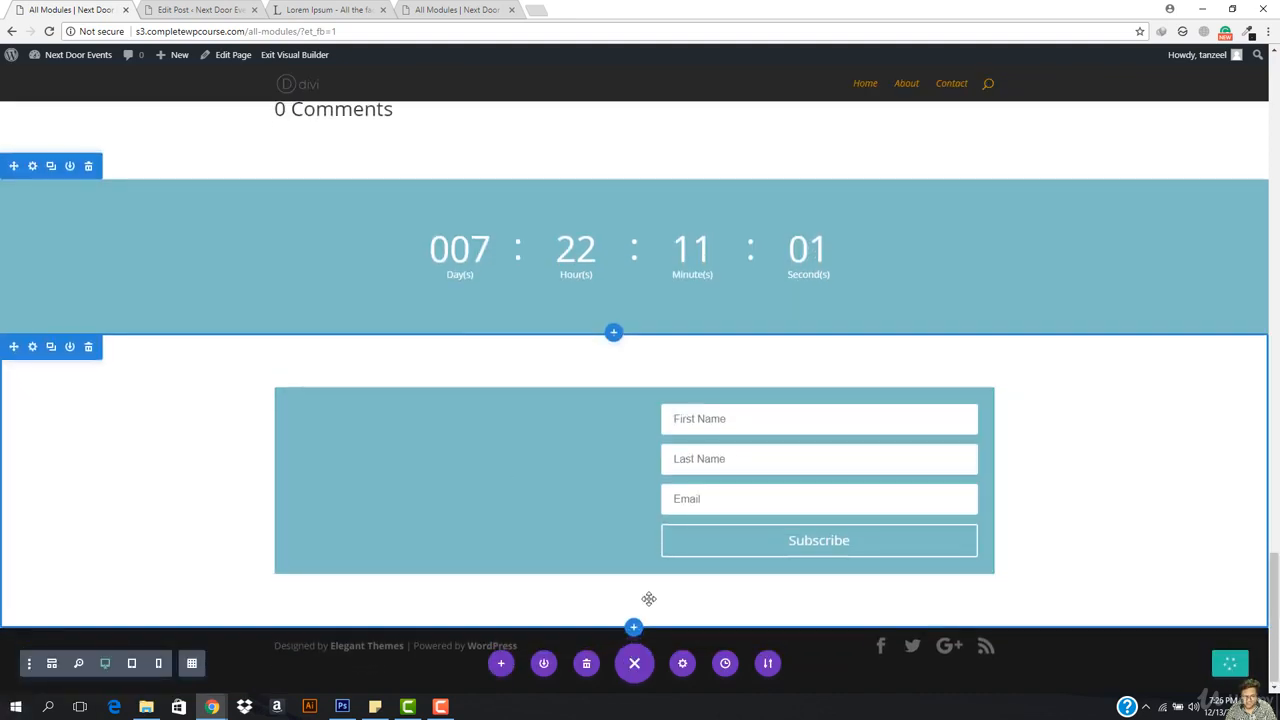
left_click(634, 627)
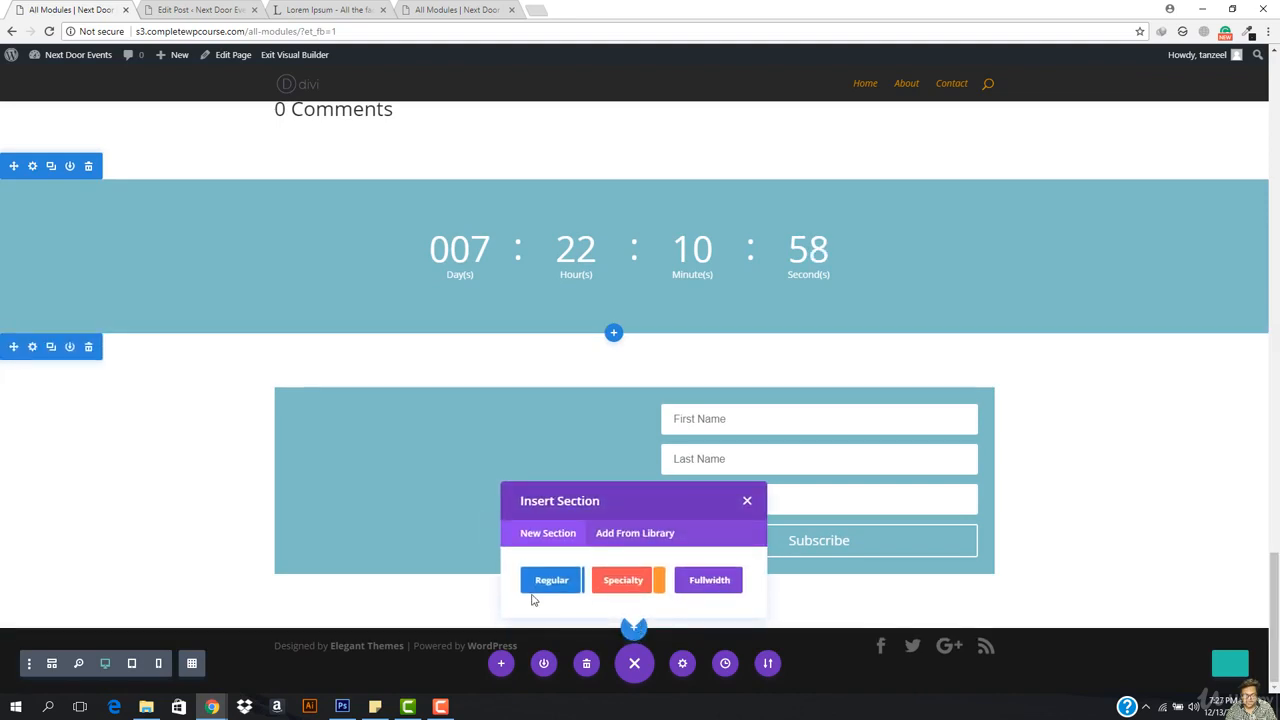
left_click(614, 334)
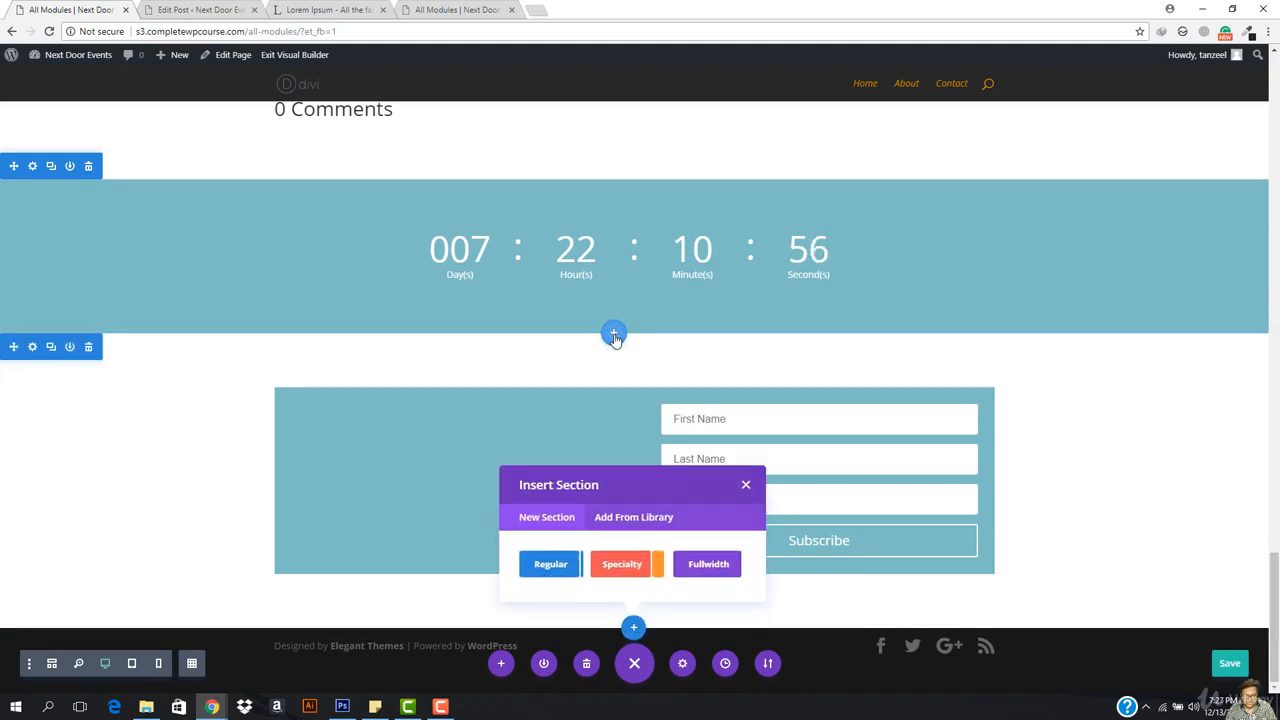
left_click(520, 297)
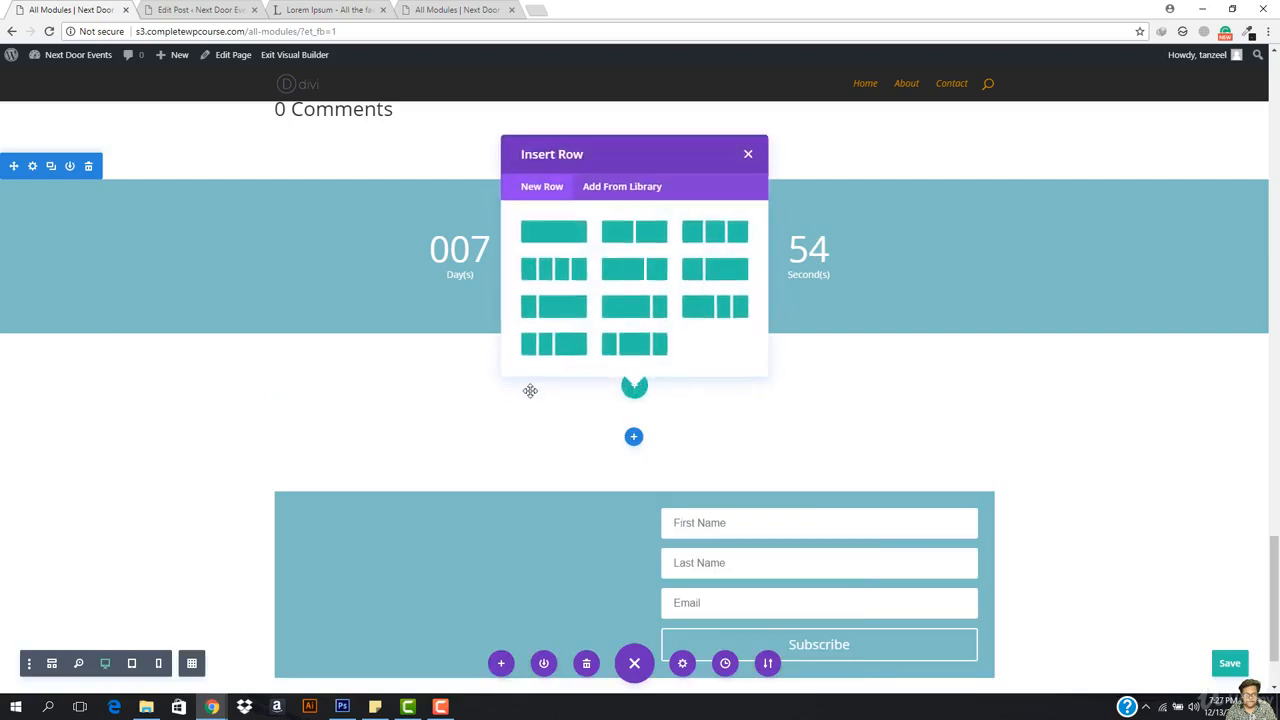
left_click(566, 241)
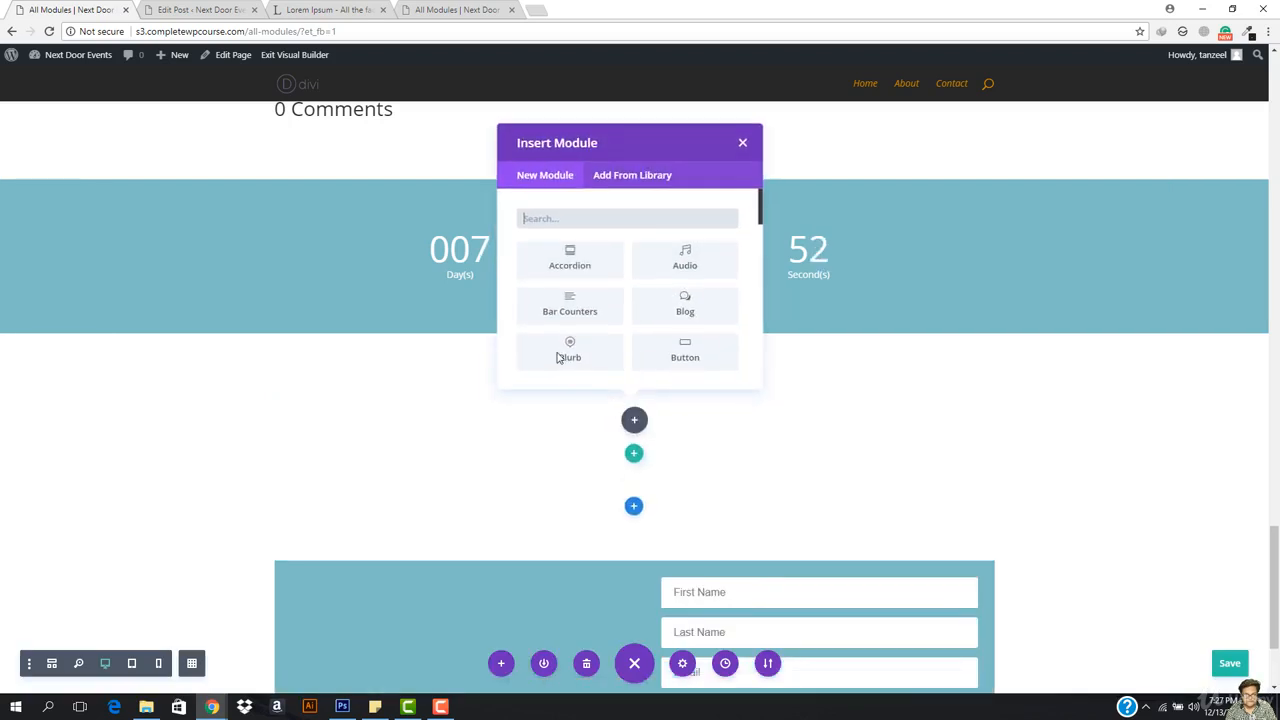
scroll(700, 287, "down", 2)
scroll(700, 287, "down", 3)
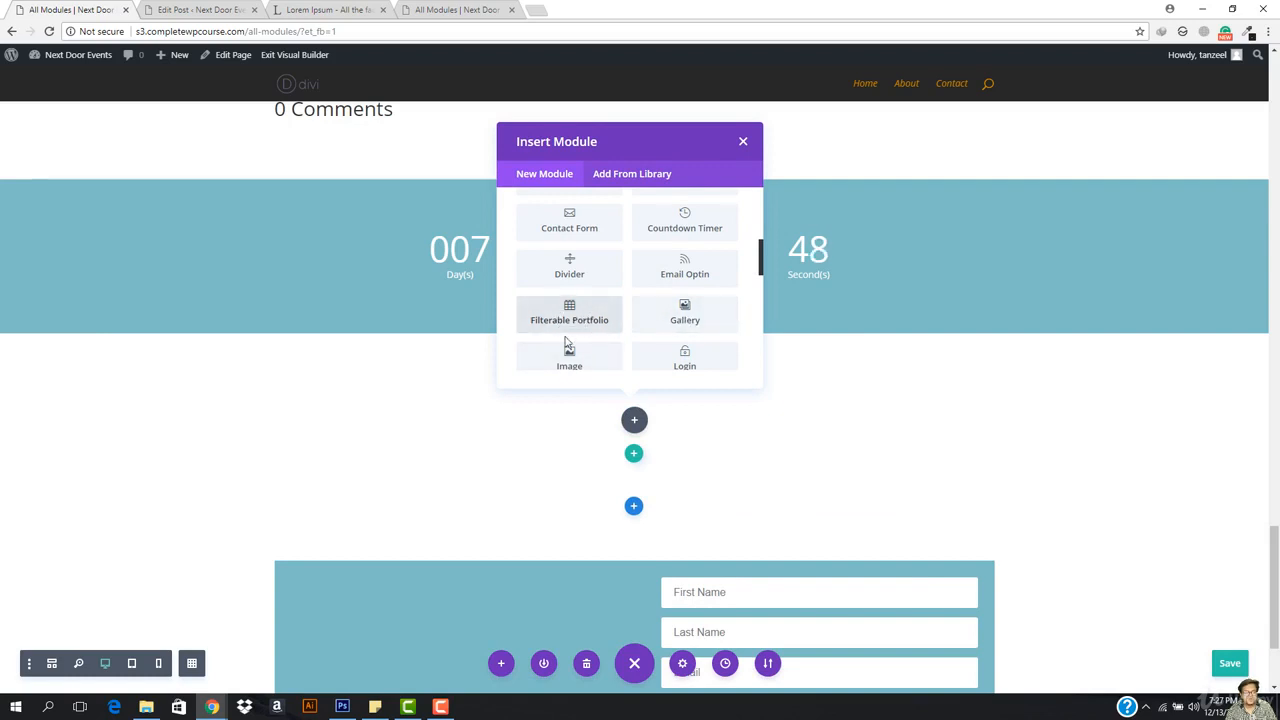
left_click(687, 318)
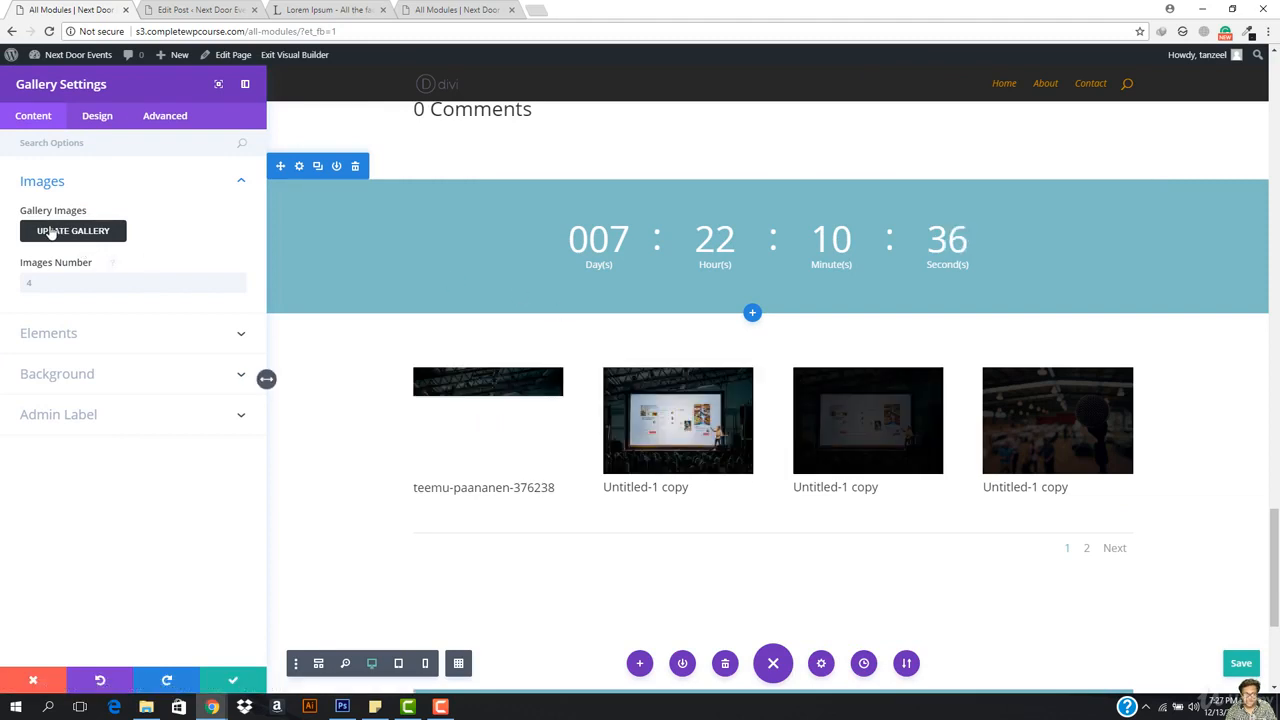
Step: Edit the gallery's Images Number and switch Show Title and Caption and Show Pagination to NO
left_click(55, 284)
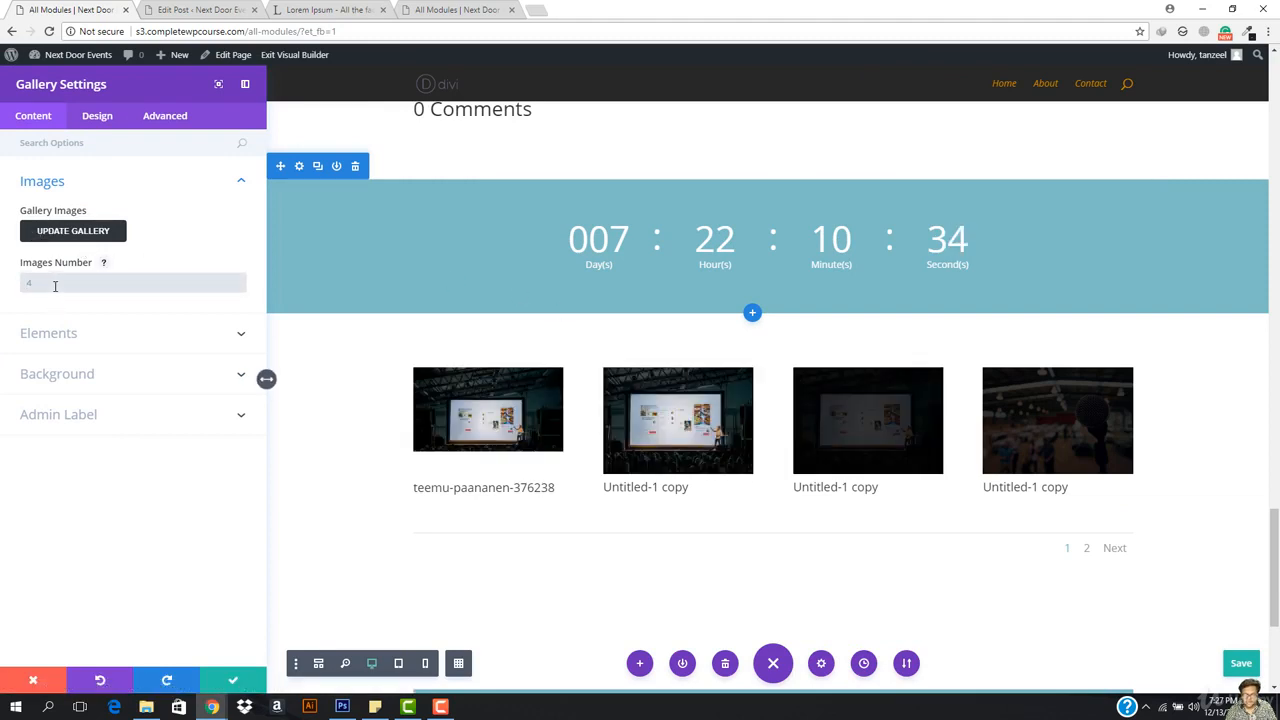
type("1")
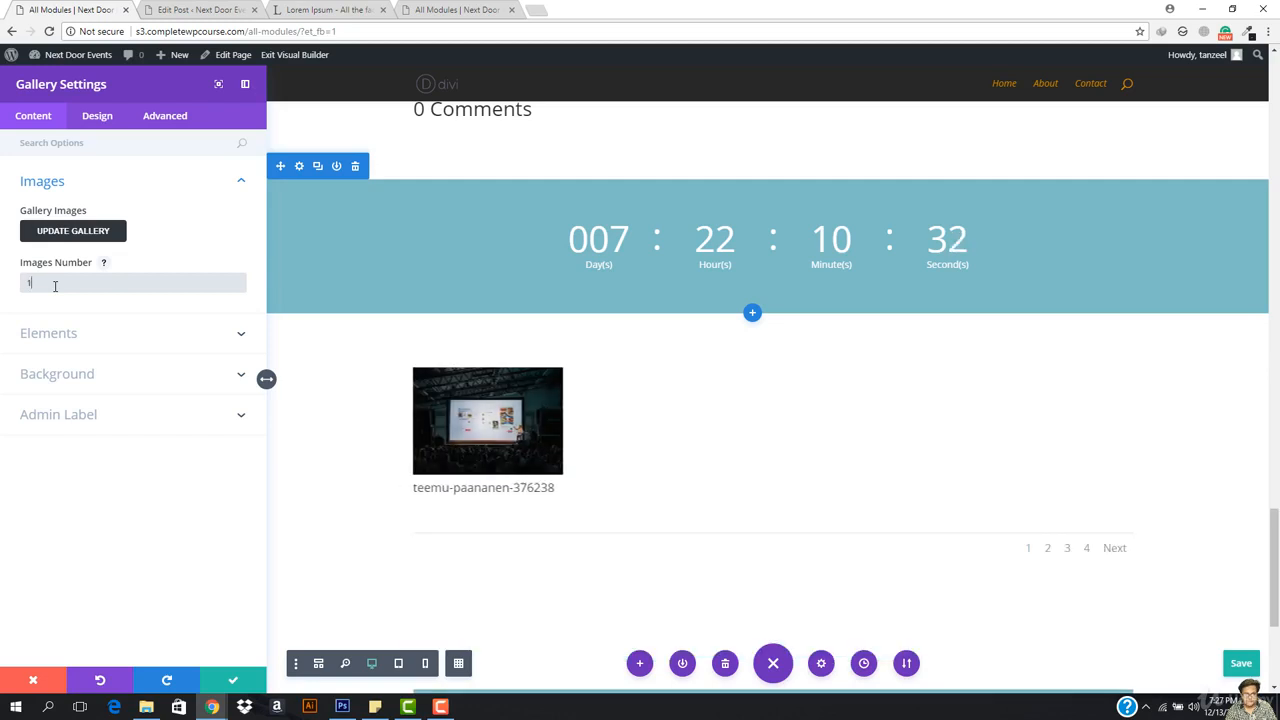
key("BackSpace")
type("5")
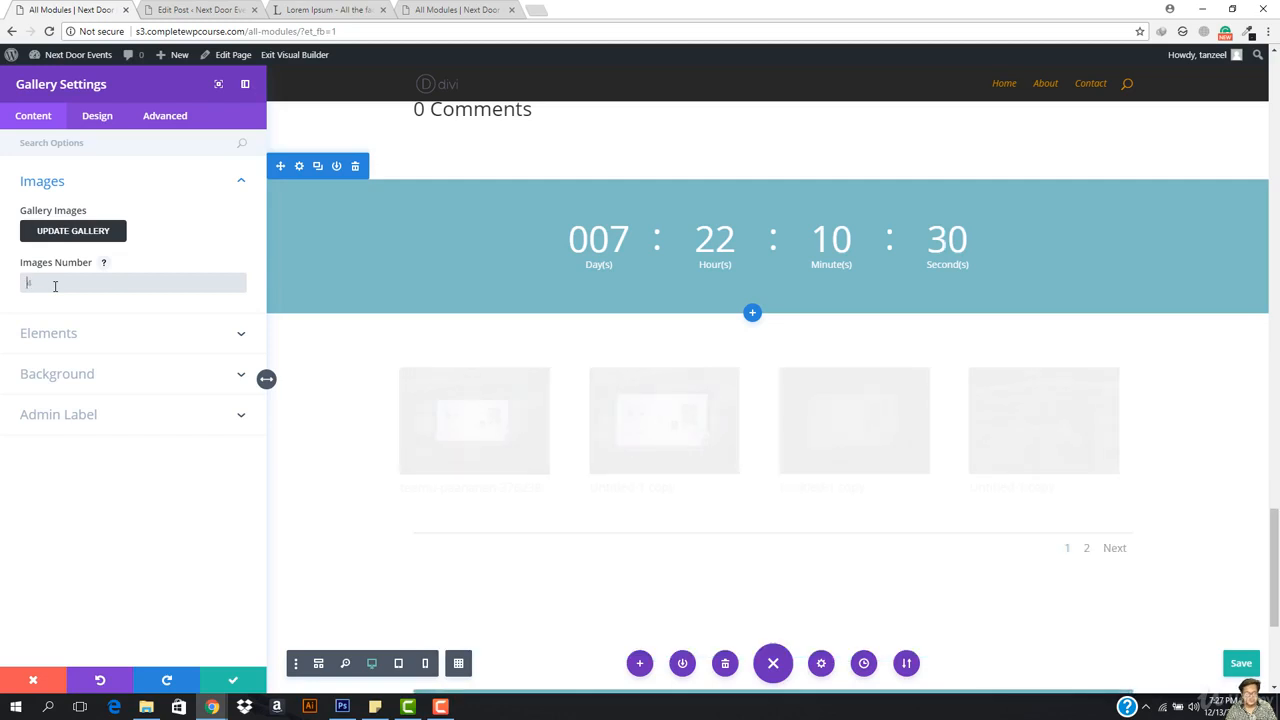
left_click(73, 335)
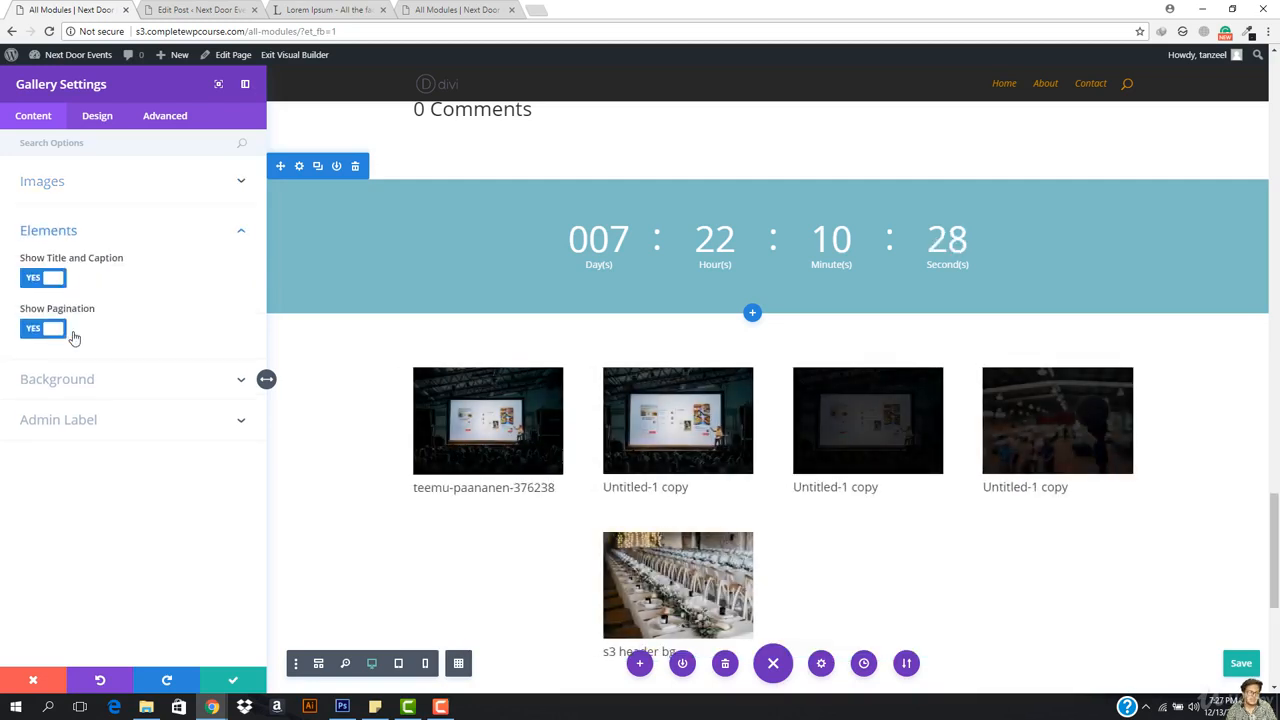
left_click(41, 280)
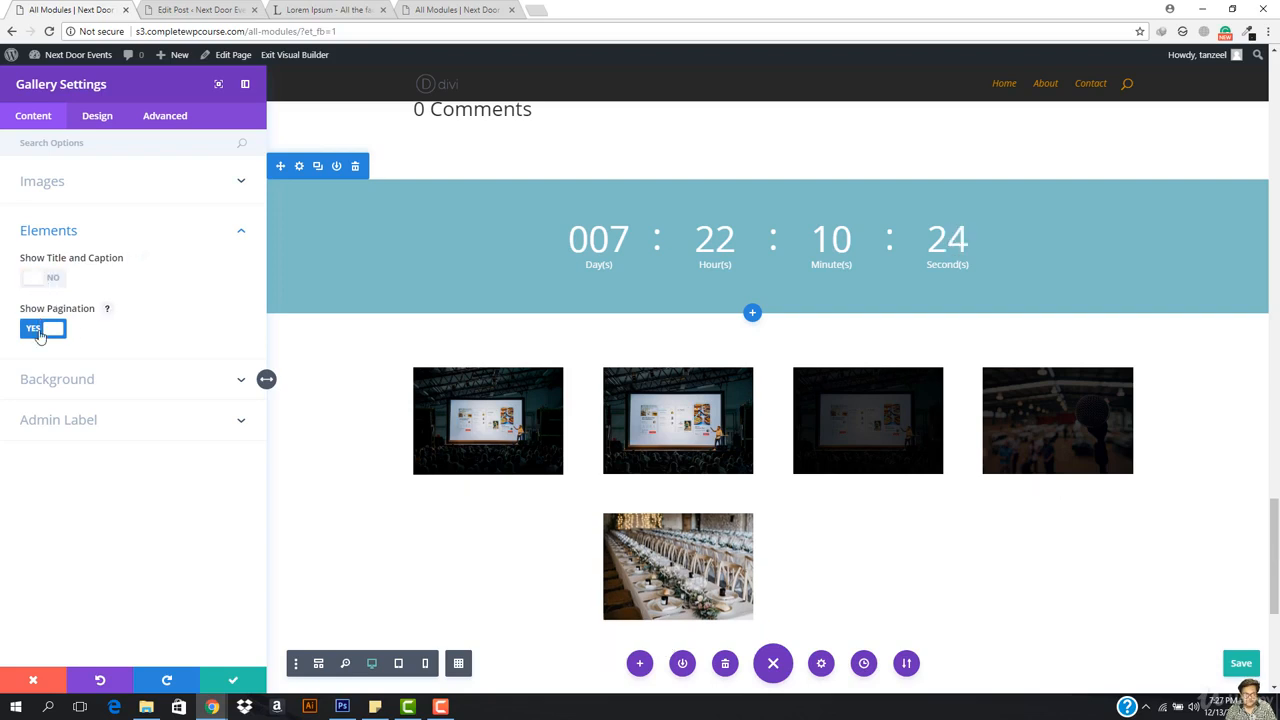
left_click(40, 331)
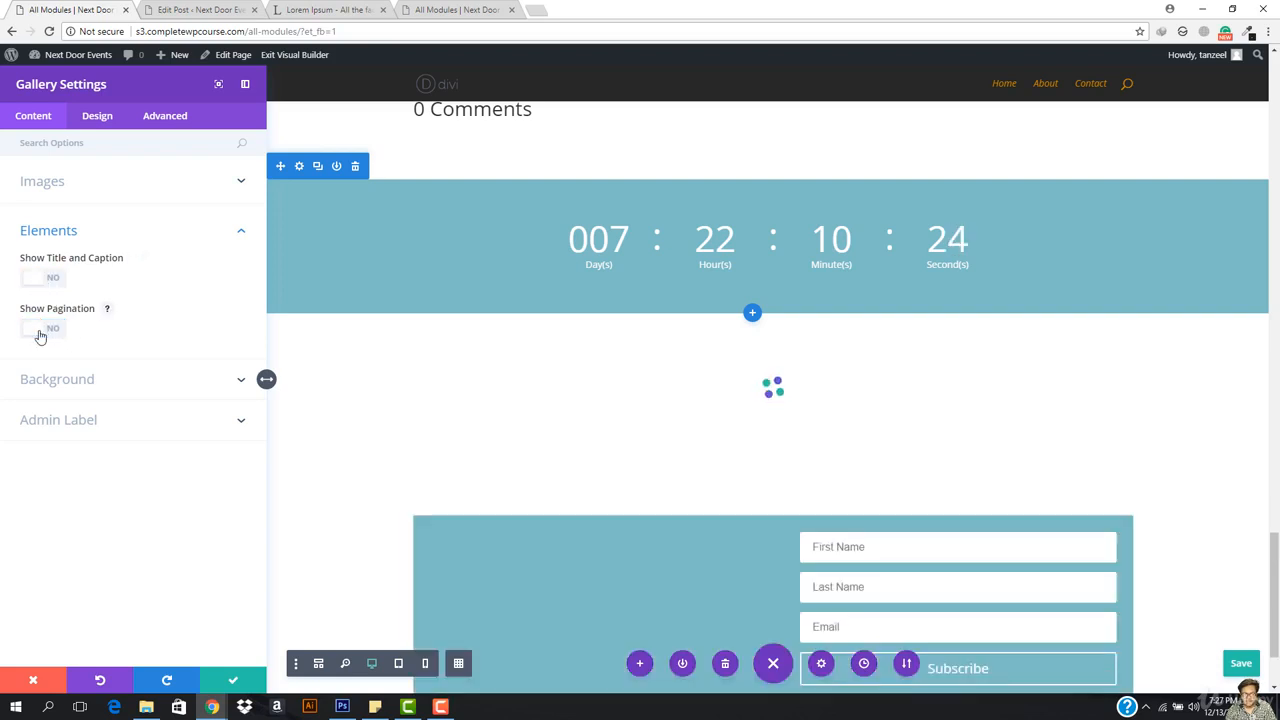
Step: Correct the gallery's Images Number to 4
left_click(79, 186)
left_click(59, 289)
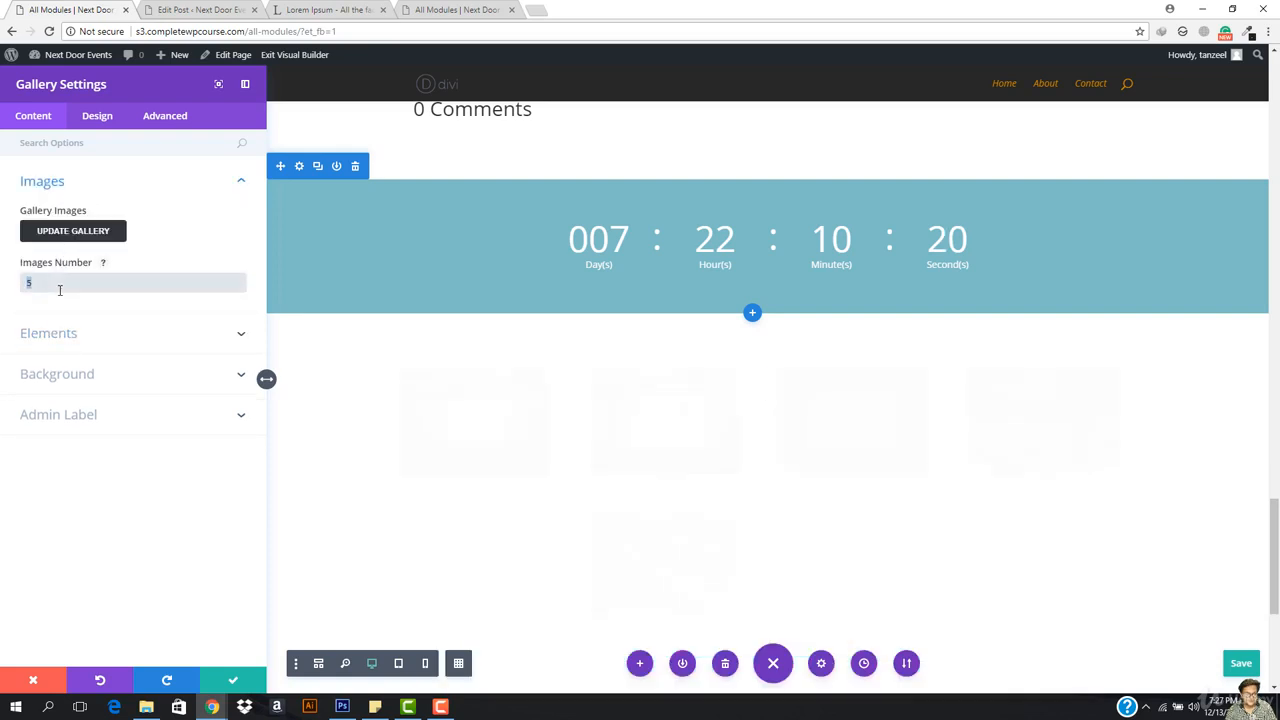
key("BackSpace")
type("4")
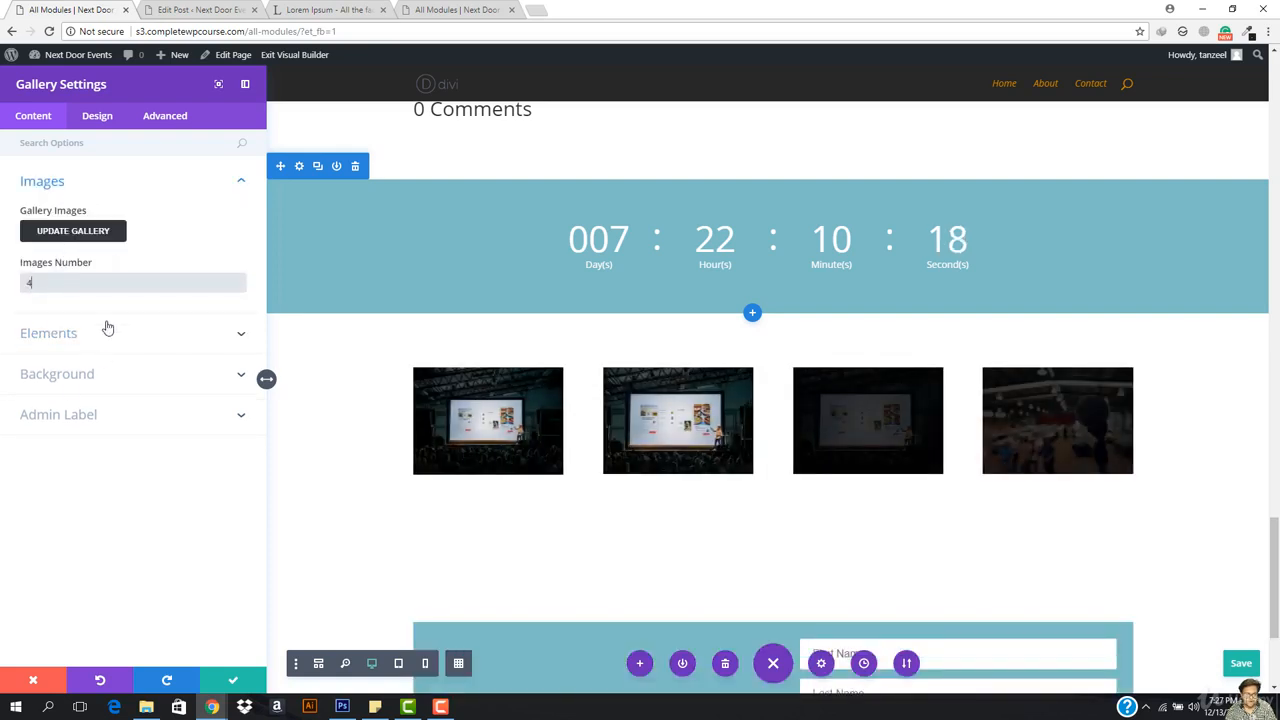
left_click(70, 333)
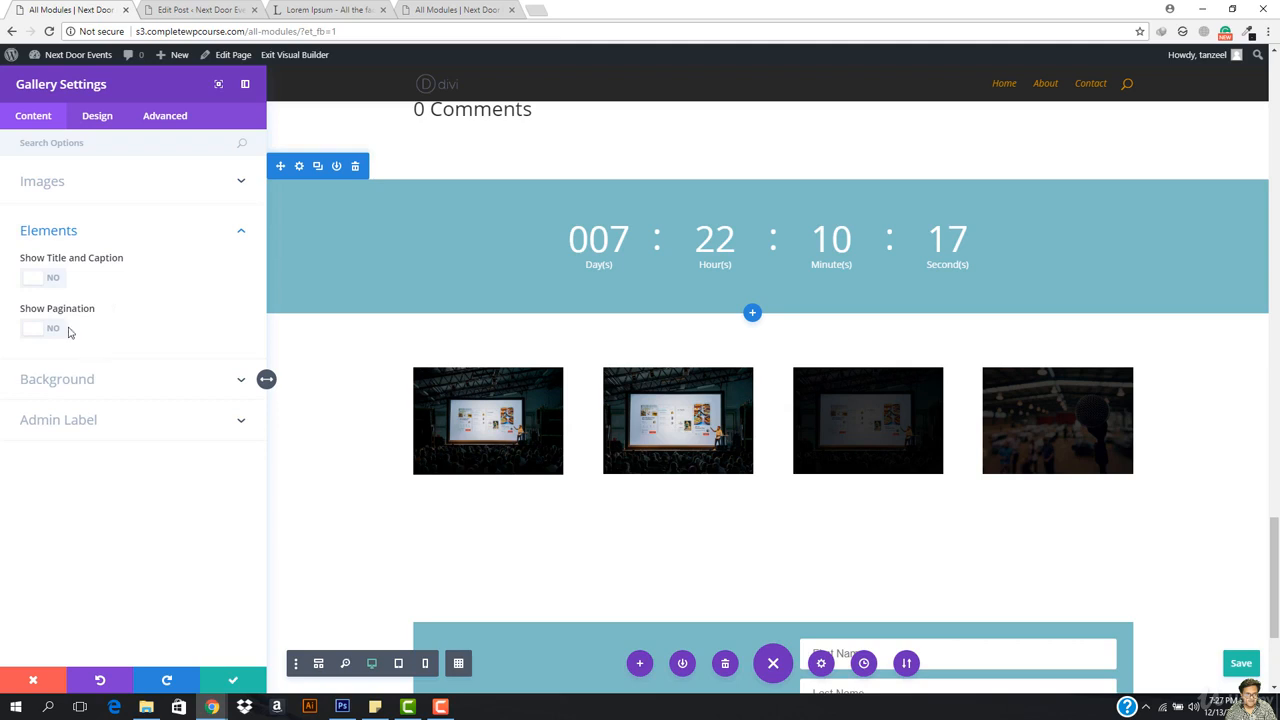
left_click(72, 390)
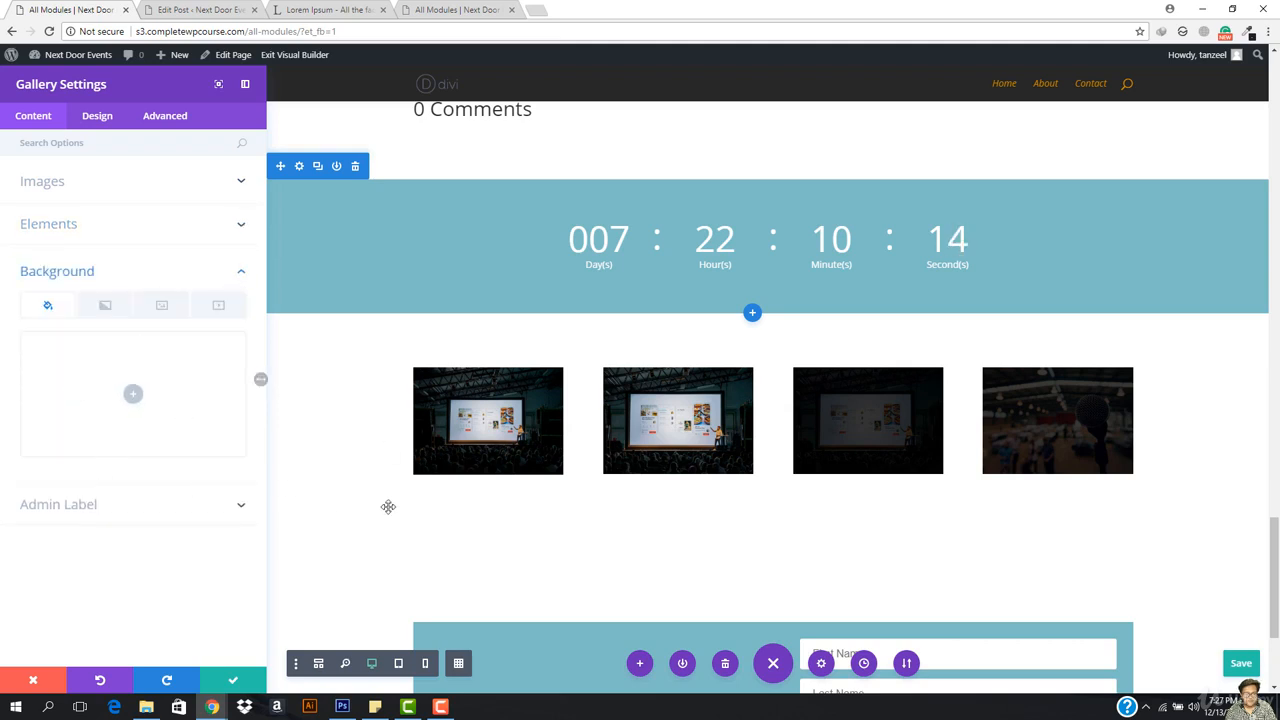
Step: Try Portrait thumbnail orientation under Design > Layout, revert to Landscape, and save the gallery
left_click(96, 119)
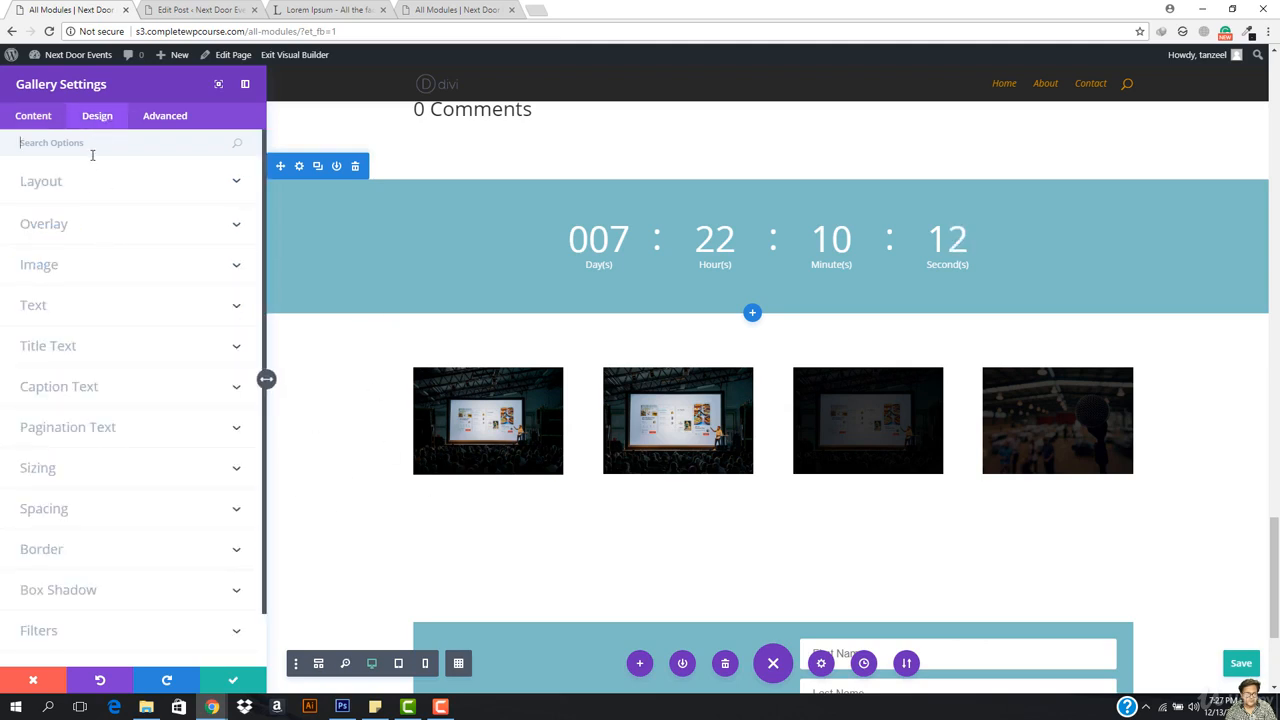
left_click(72, 180)
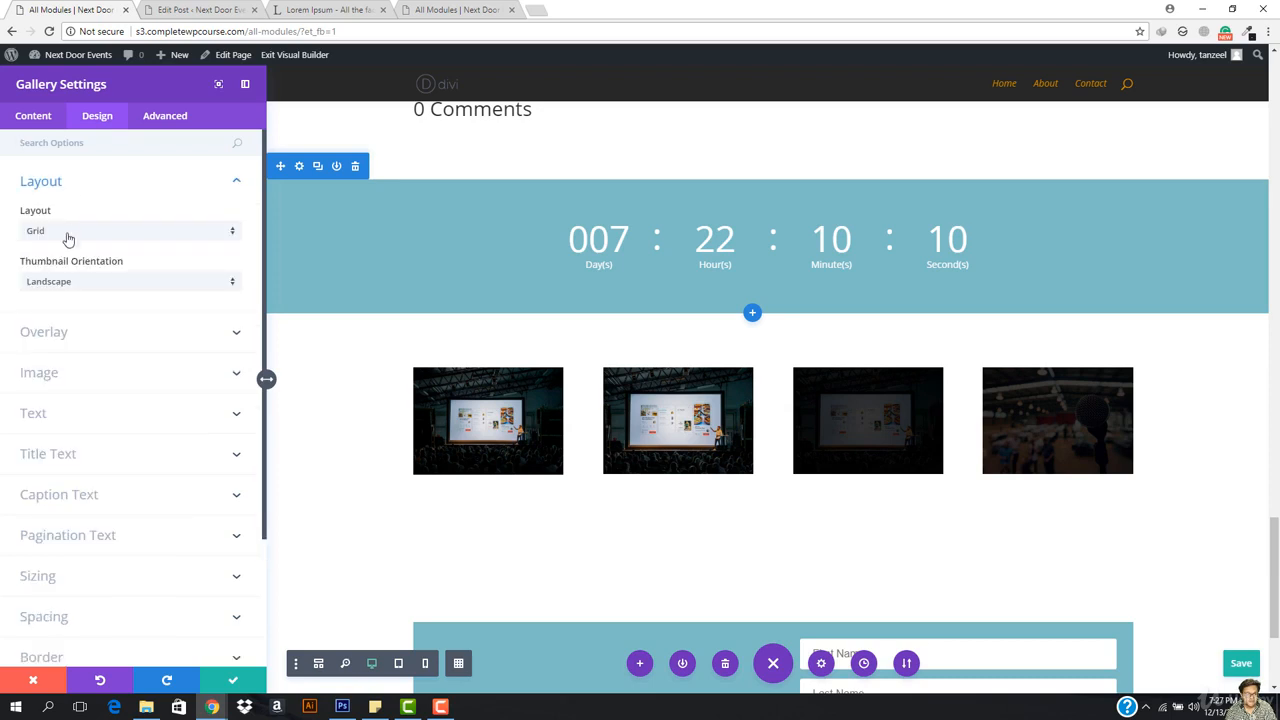
left_click(142, 286)
left_click(129, 316)
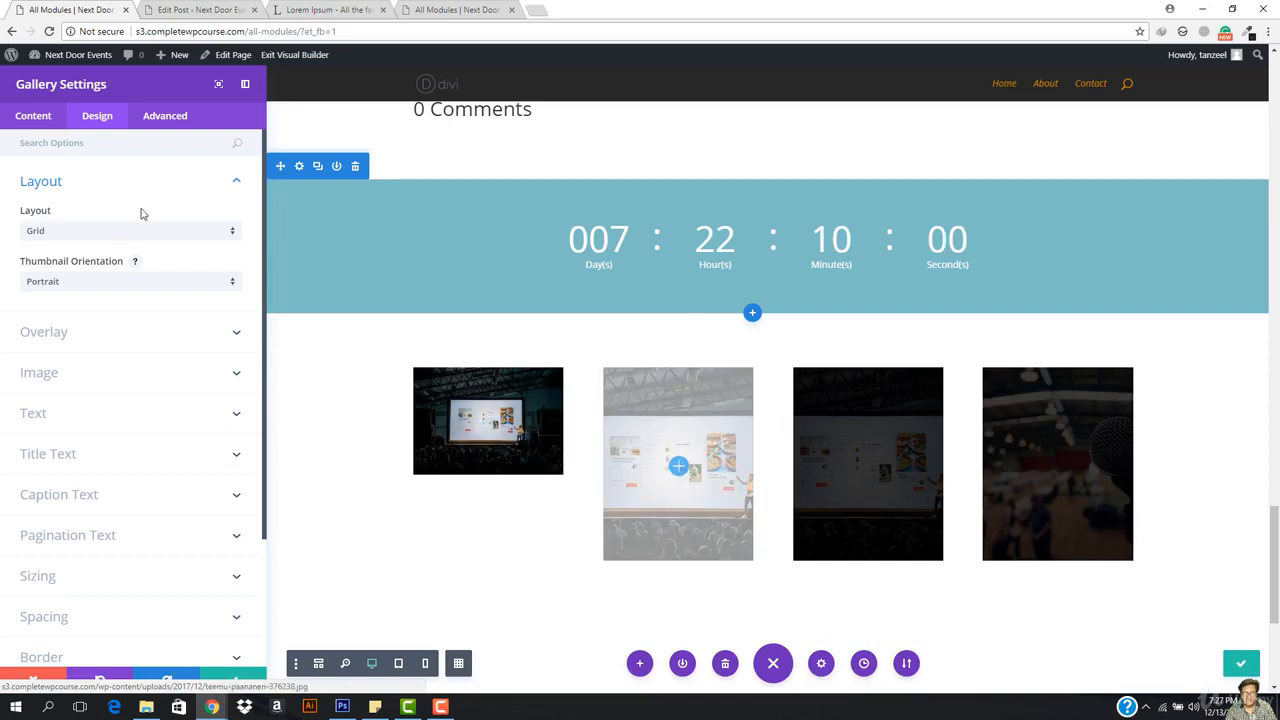
left_click(147, 288)
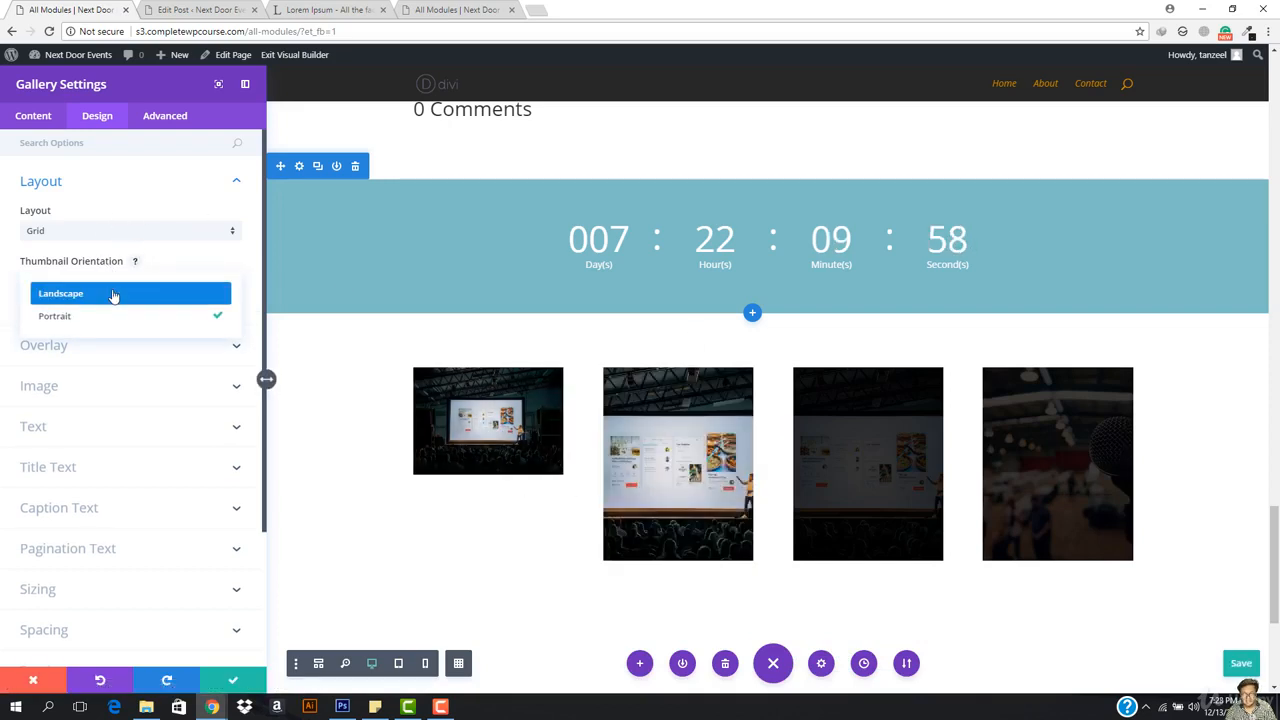
left_click(114, 293)
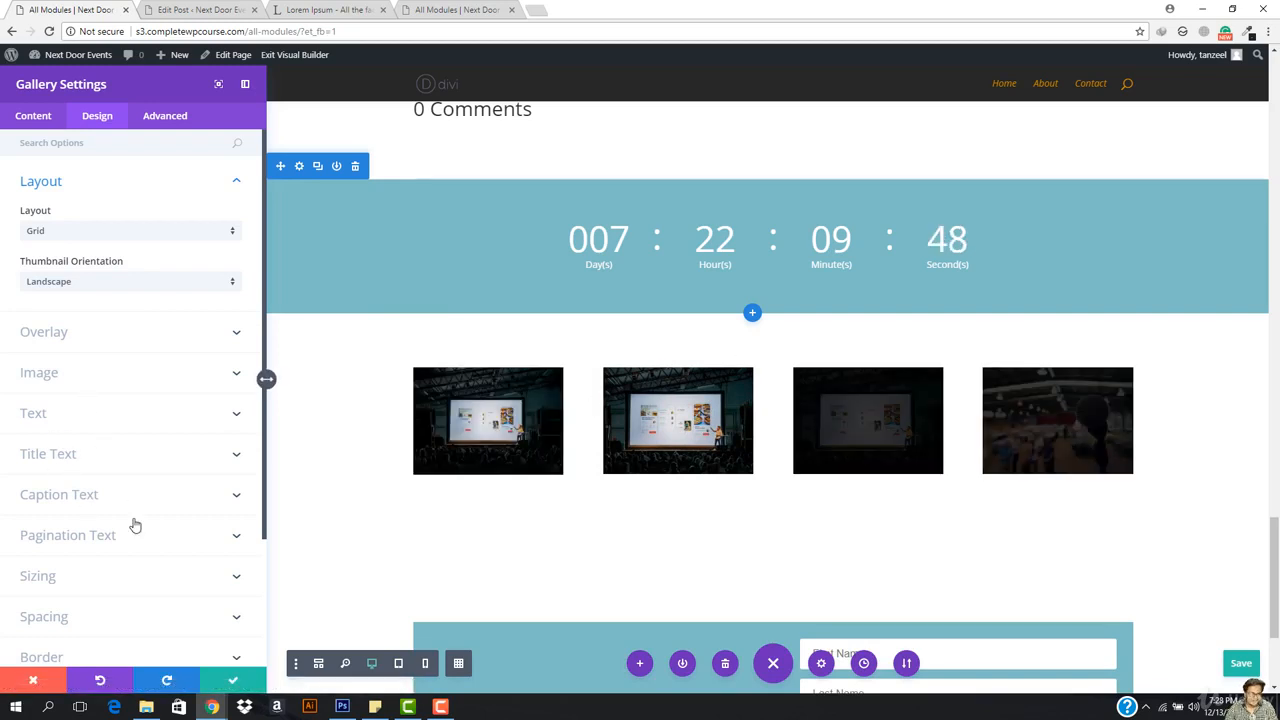
left_click(232, 684)
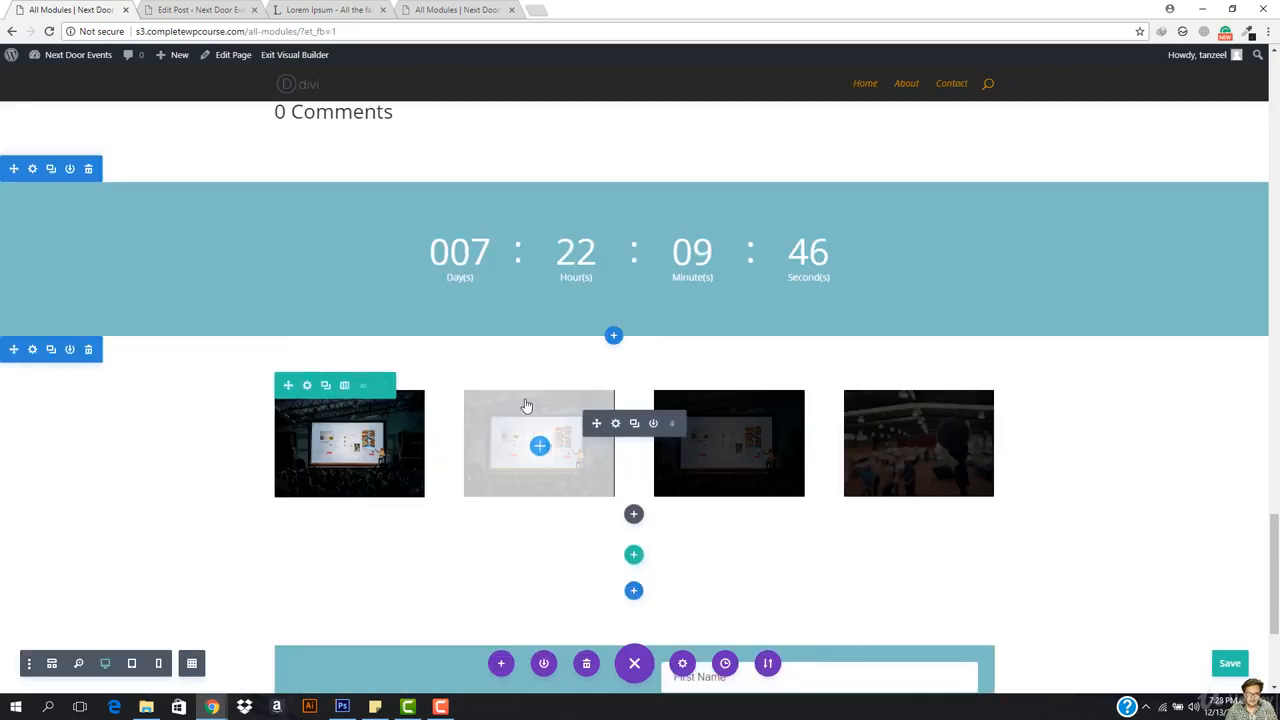
Step: Make the gallery row fullwidth with gutter width 1 and equalized column heights, then save
left_click(307, 388)
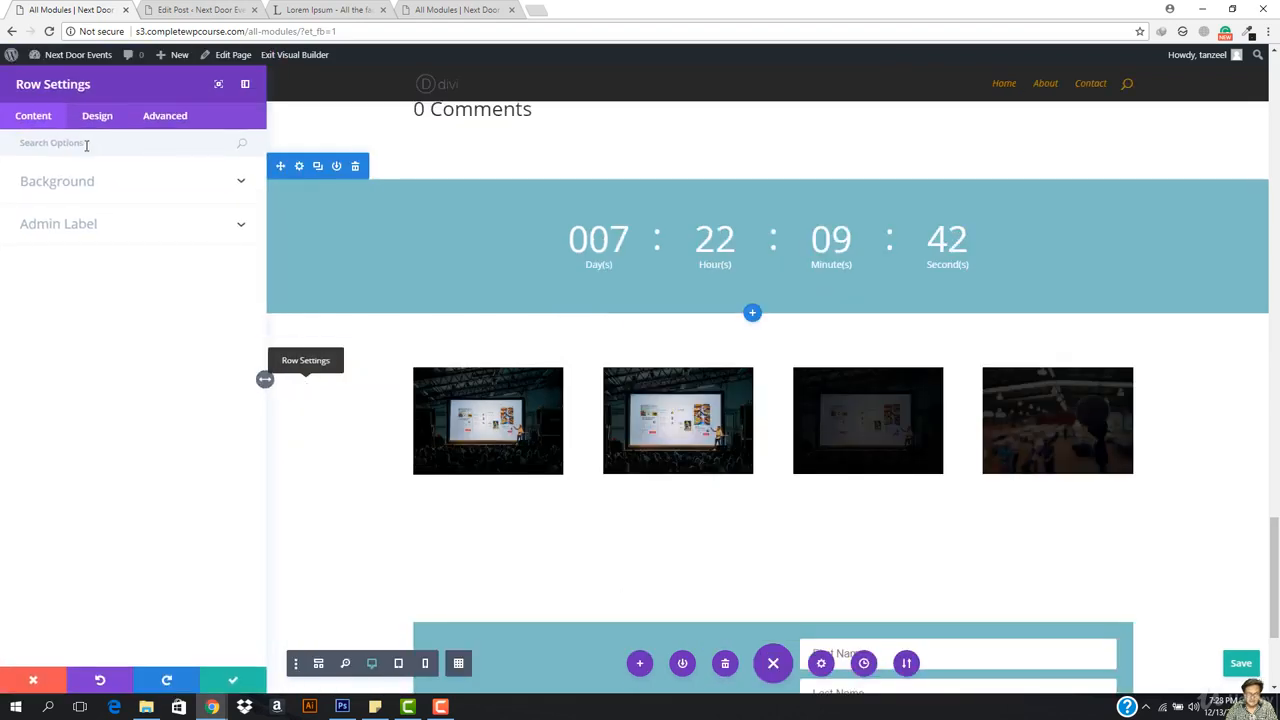
left_click(97, 116)
left_click(68, 190)
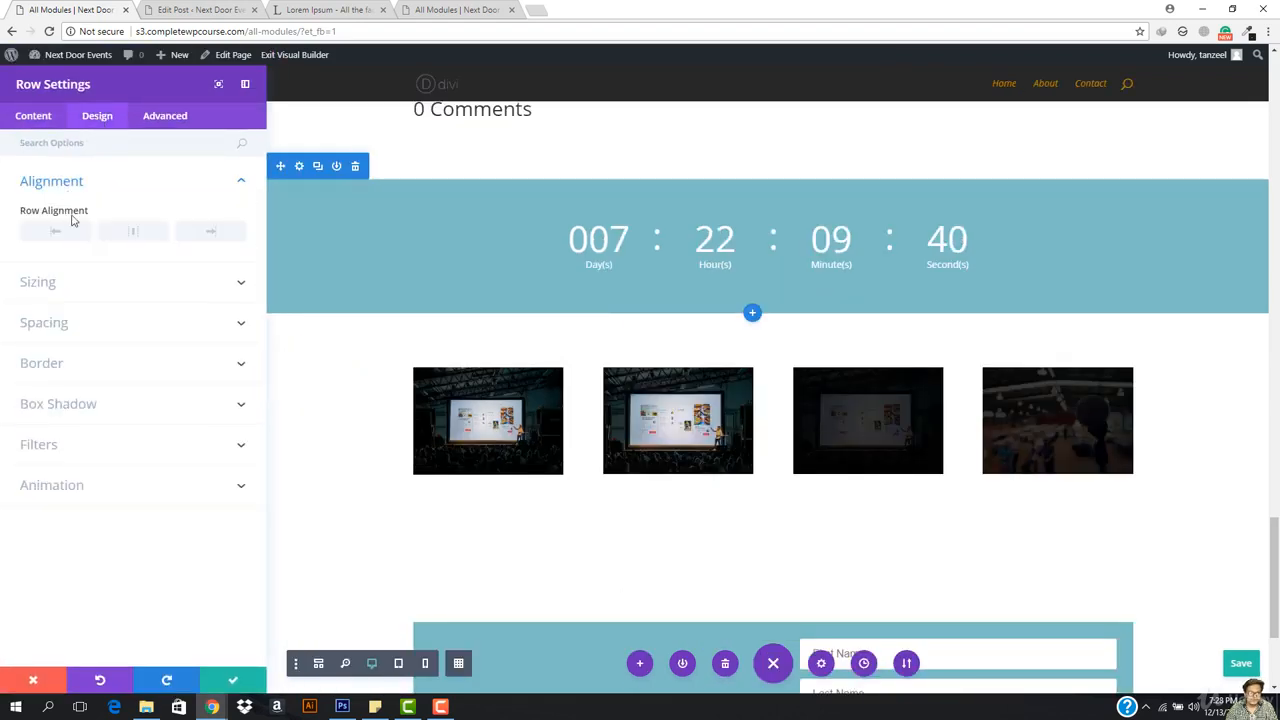
left_click(71, 288)
left_click(34, 250)
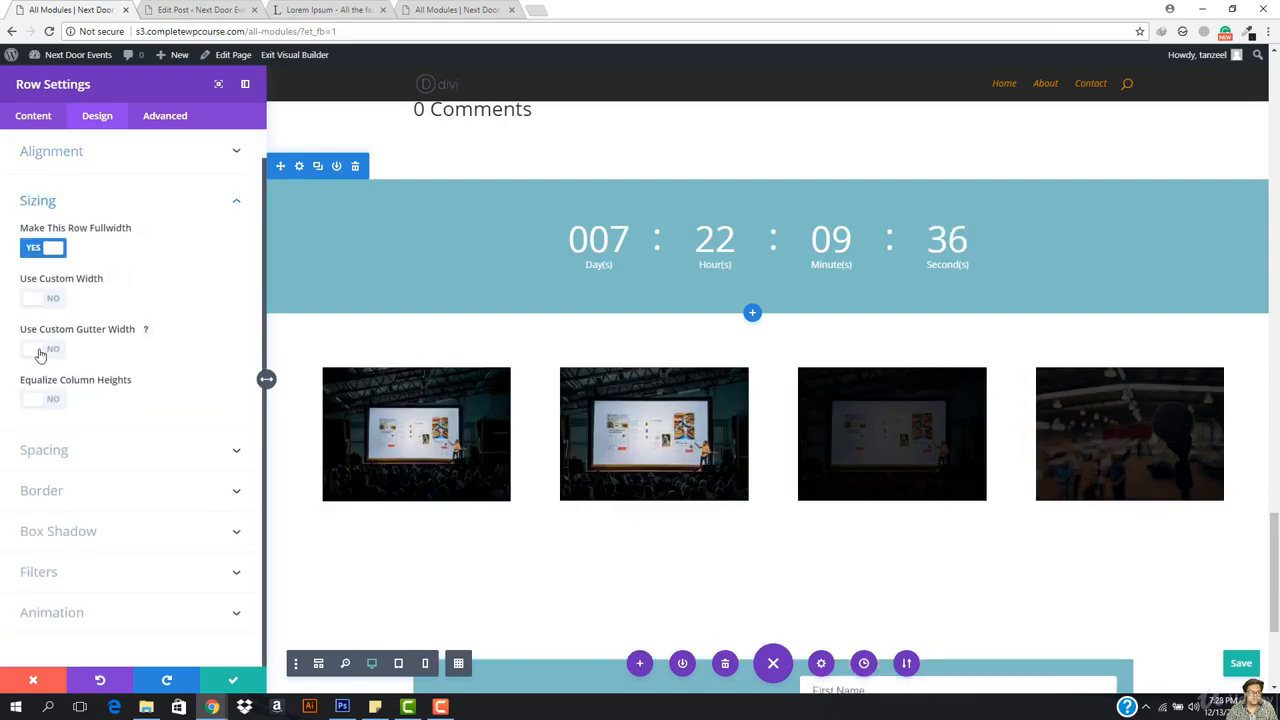
left_click(40, 352)
left_click_drag(113, 401, 2, 398)
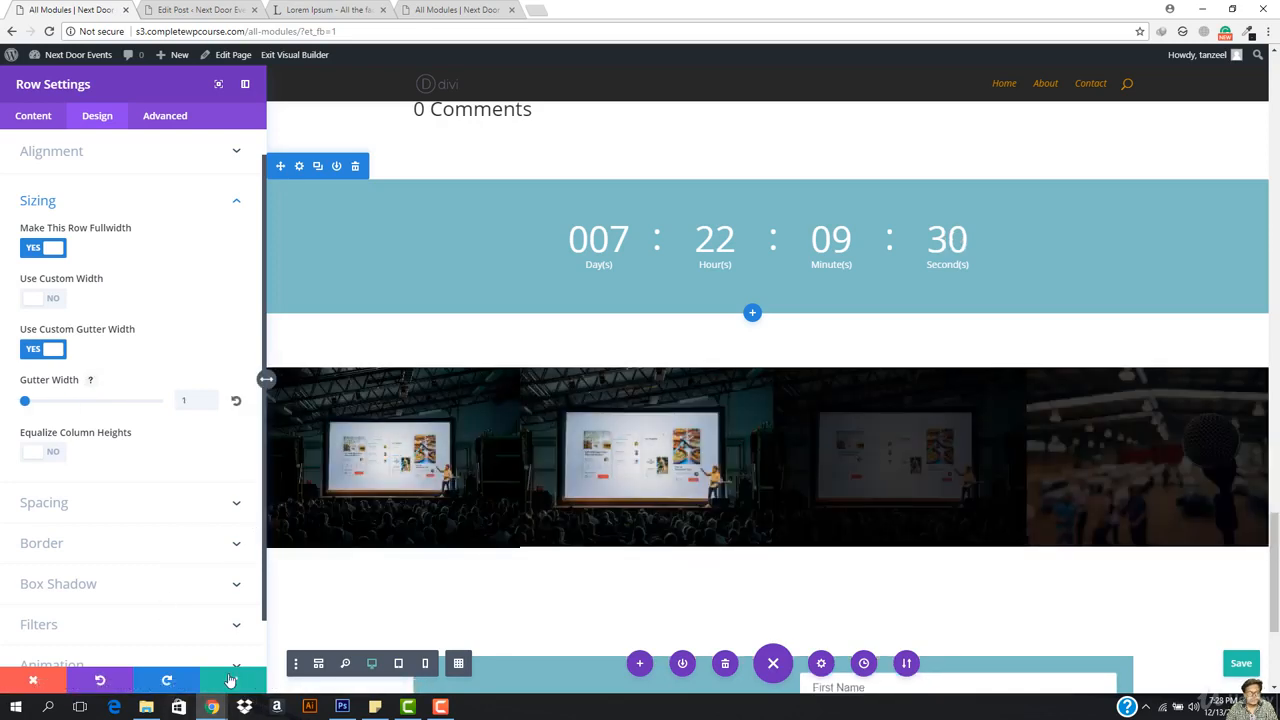
left_click(33, 455)
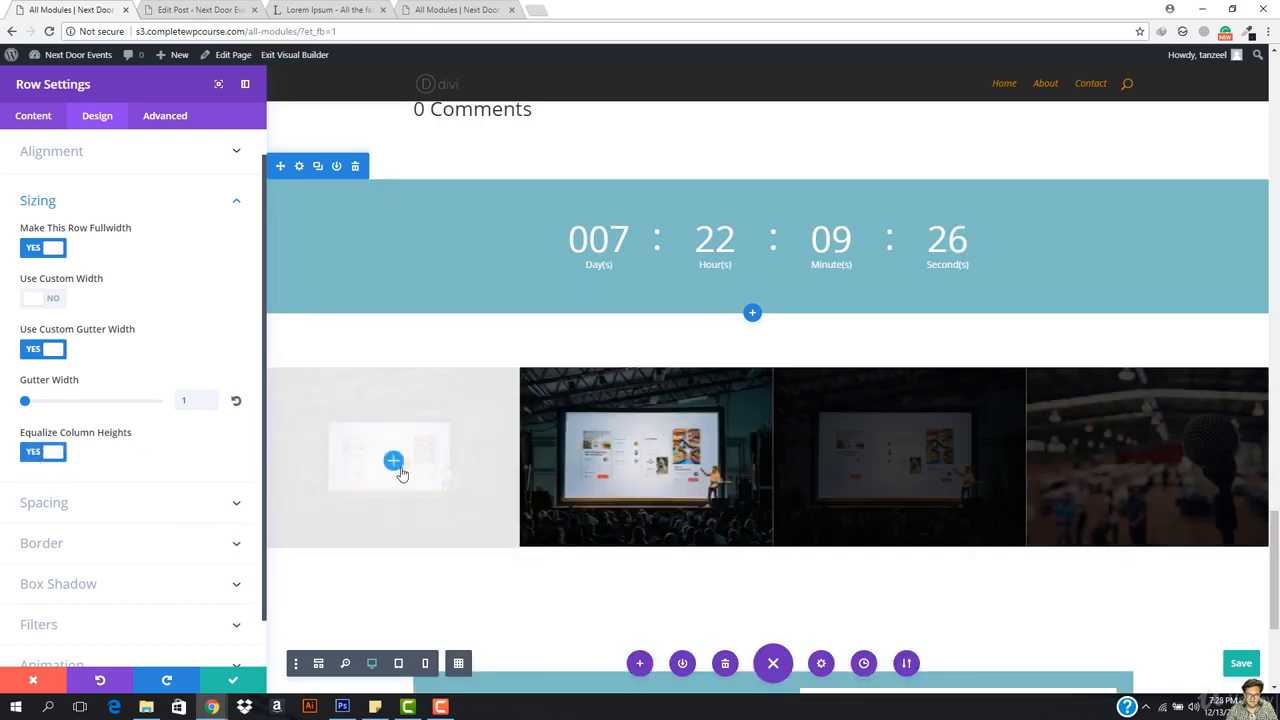
left_click(229, 686)
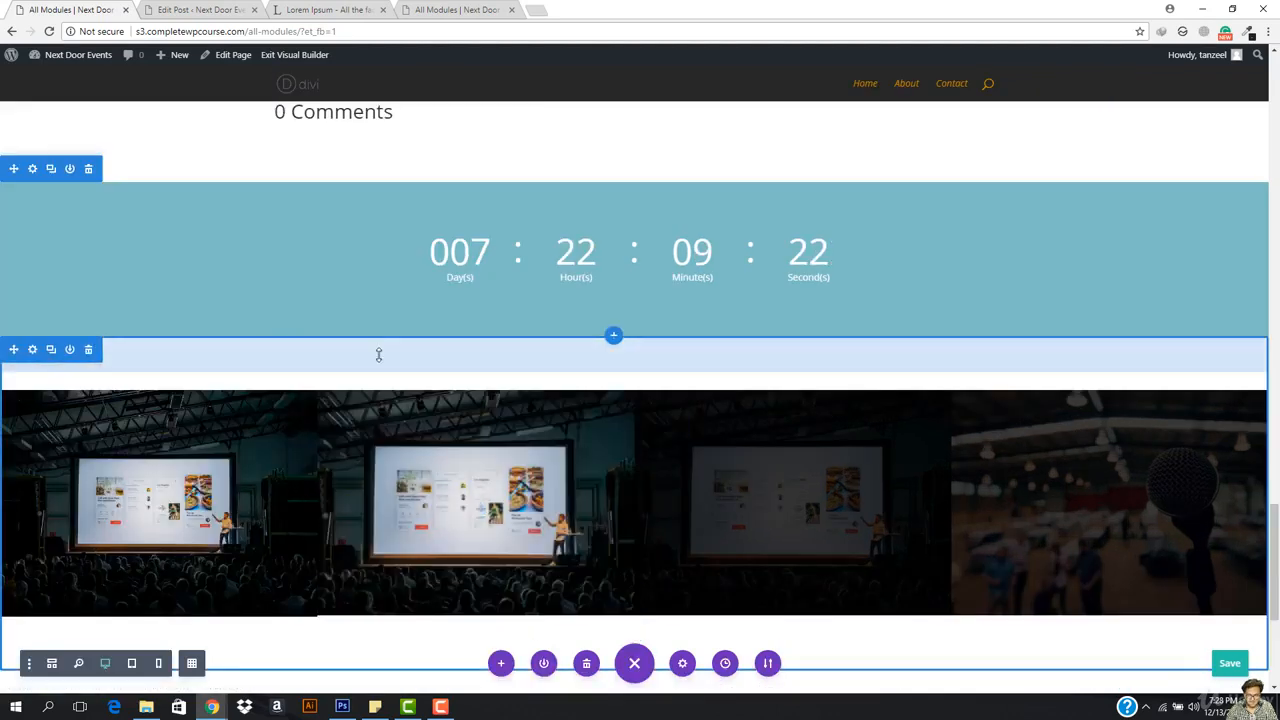
Step: Insert a regular section with a one-column row below the subscribe form and choose the Login module
scroll(750, 385, "down", 3)
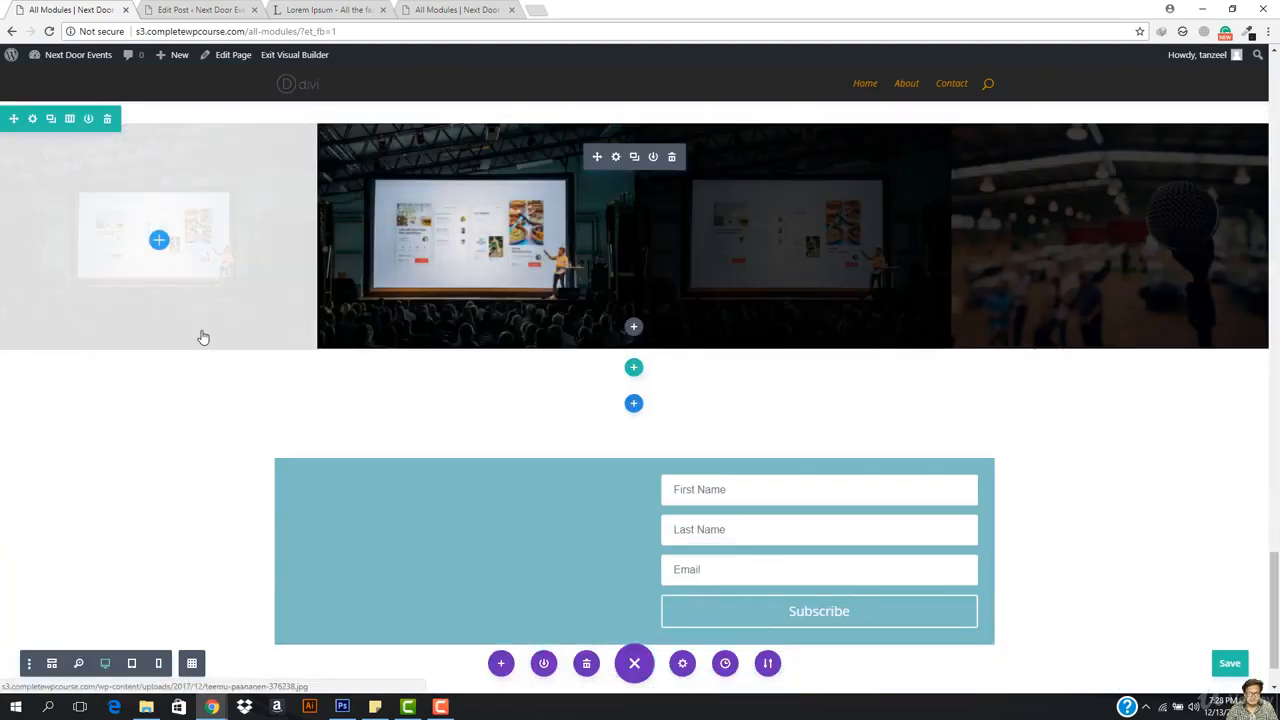
scroll(580, 291, "down", 1)
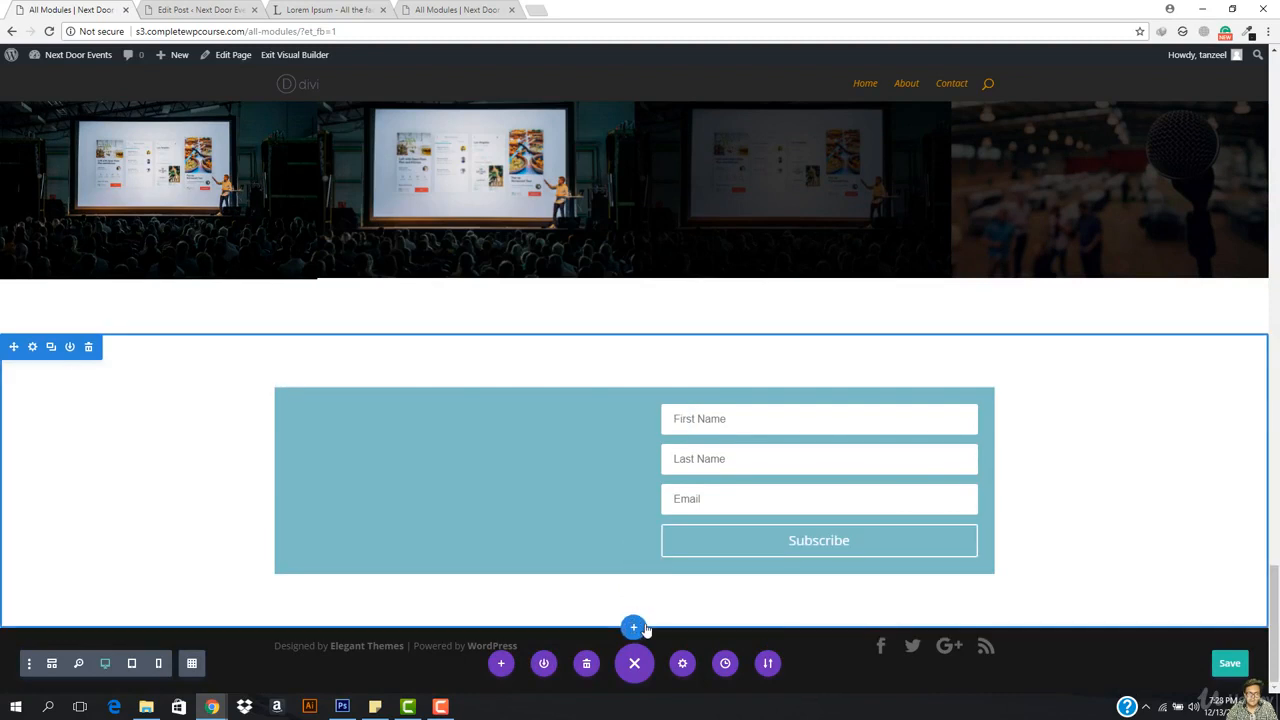
left_click(641, 625)
left_click(540, 582)
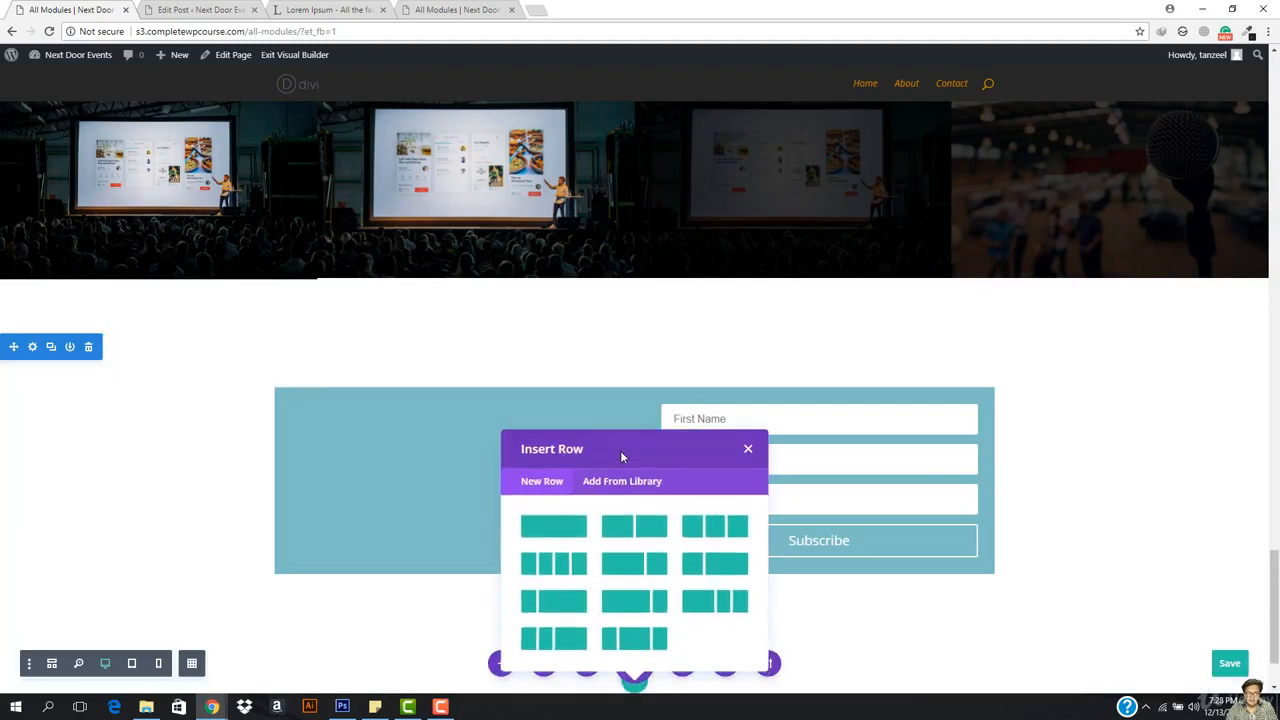
scroll(620, 456, "down", 1)
left_click(532, 434)
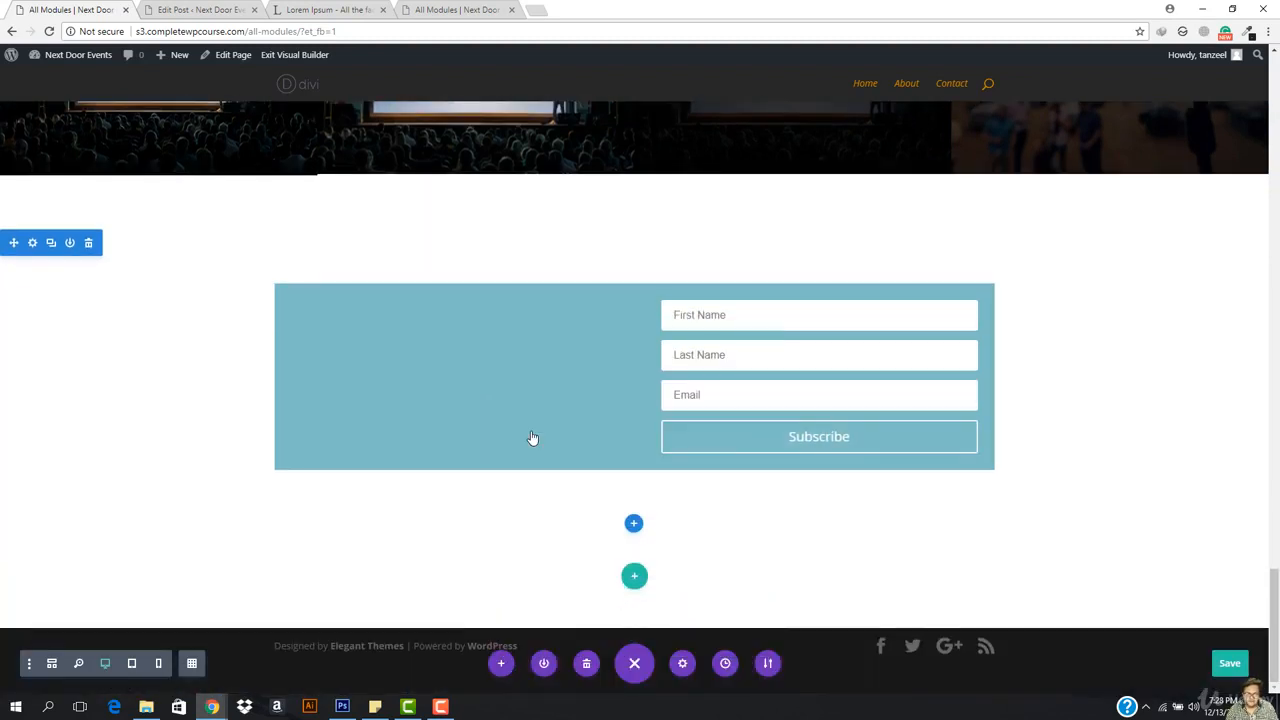
scroll(600, 522, "down", 5)
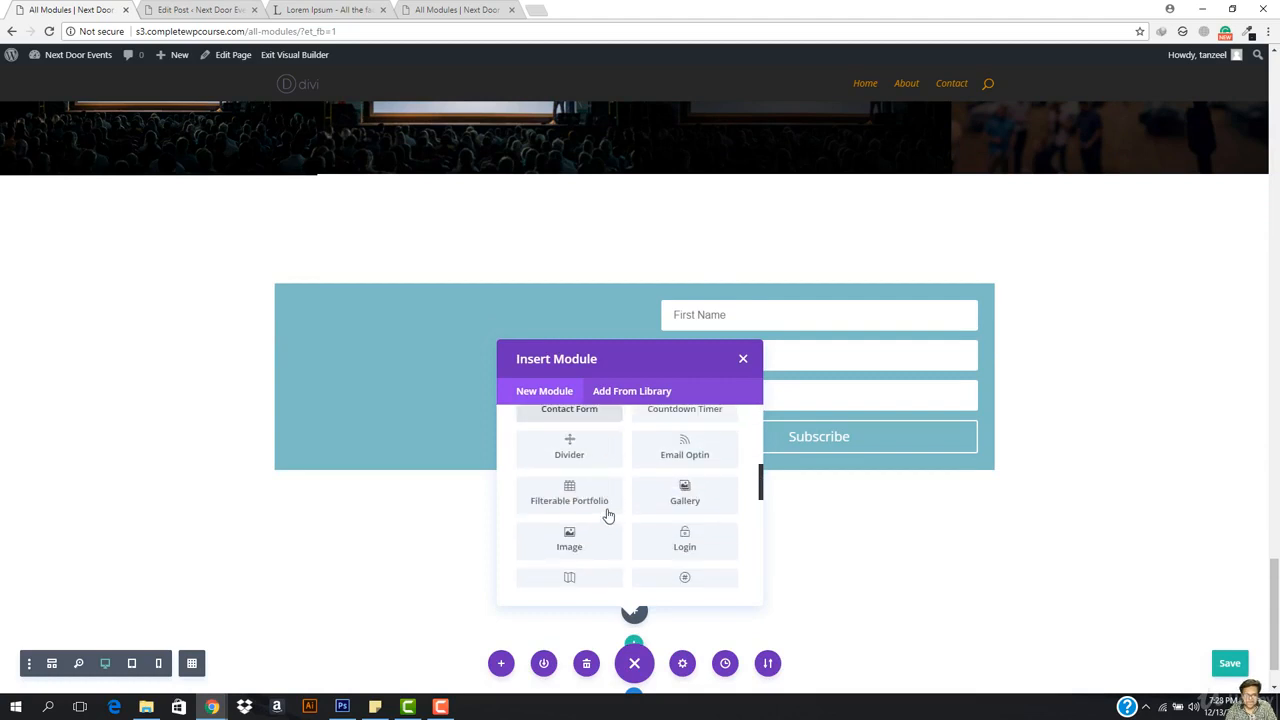
scroll(608, 515, "down", 1)
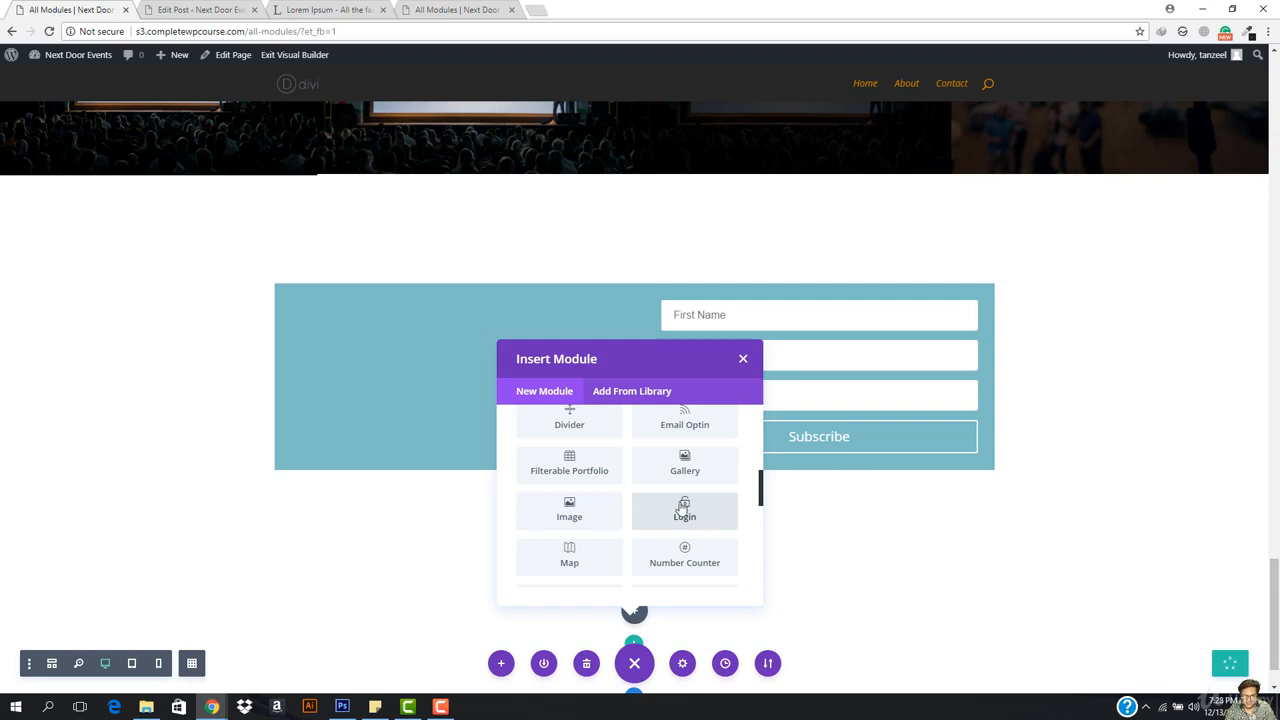
left_click(683, 510)
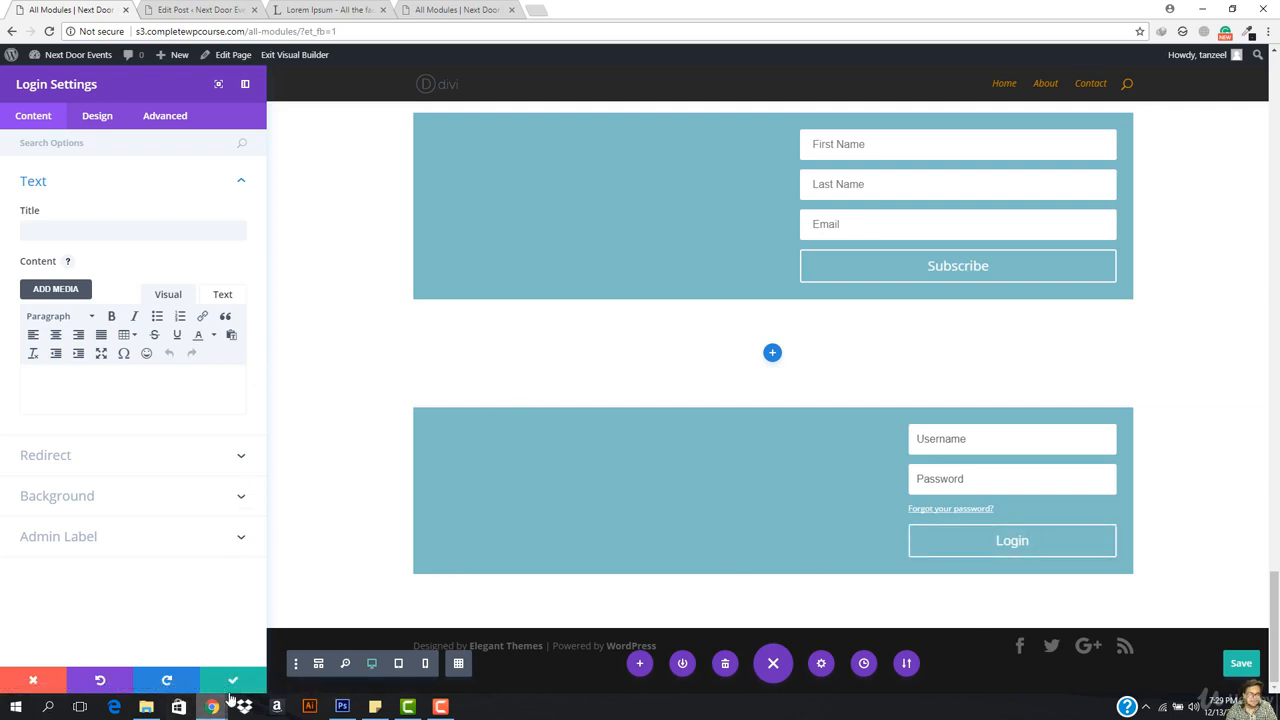
Step: Set the Login module to redirect to the current page after login
left_click(85, 238)
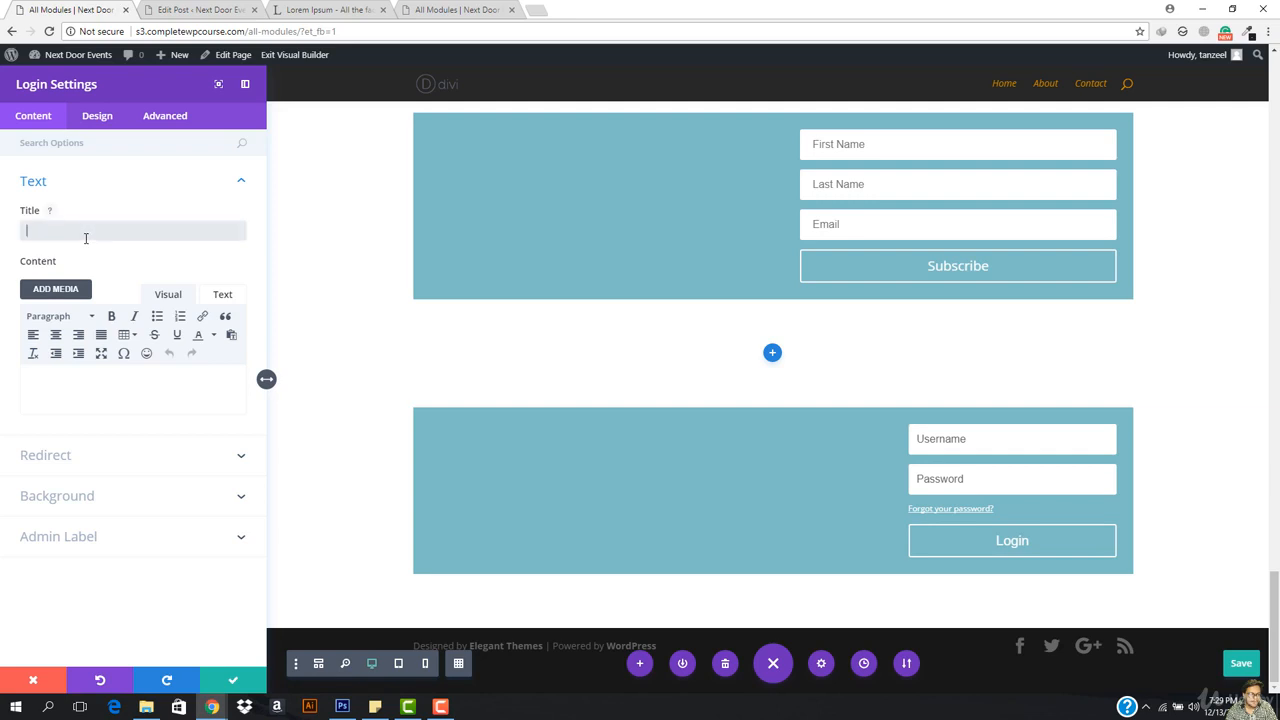
left_click(73, 450)
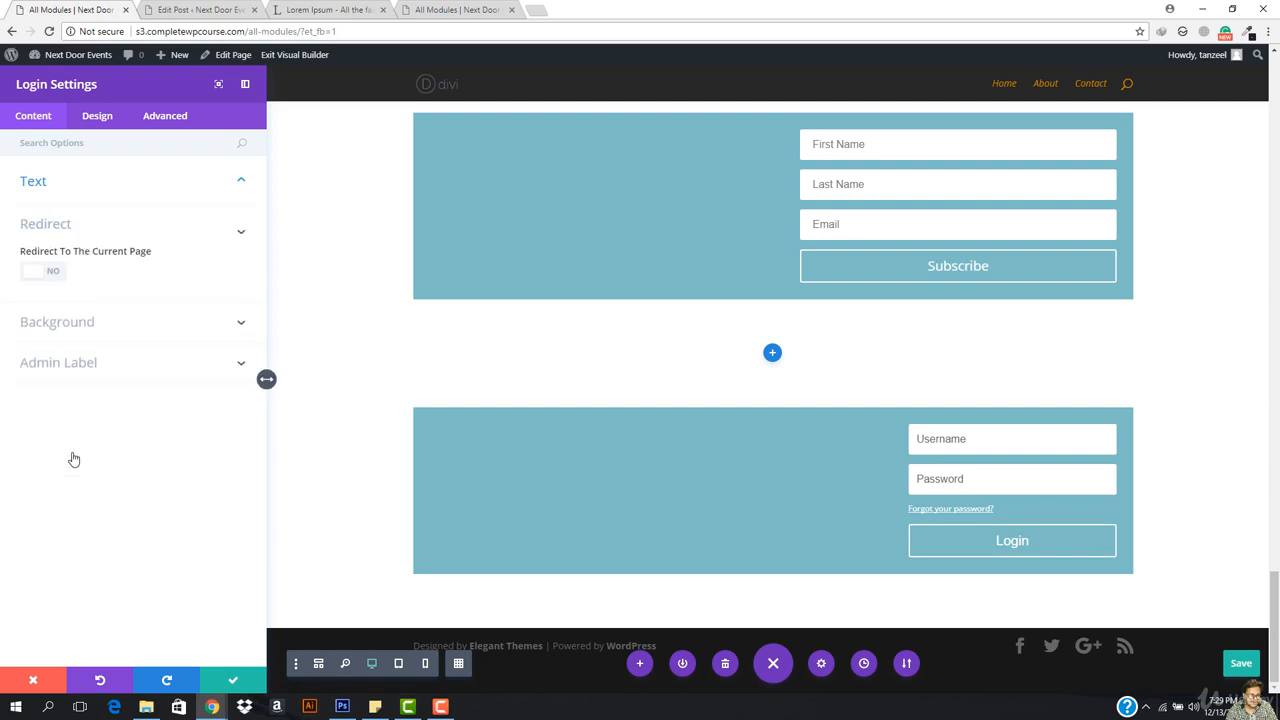
left_click(49, 286)
left_click(51, 330)
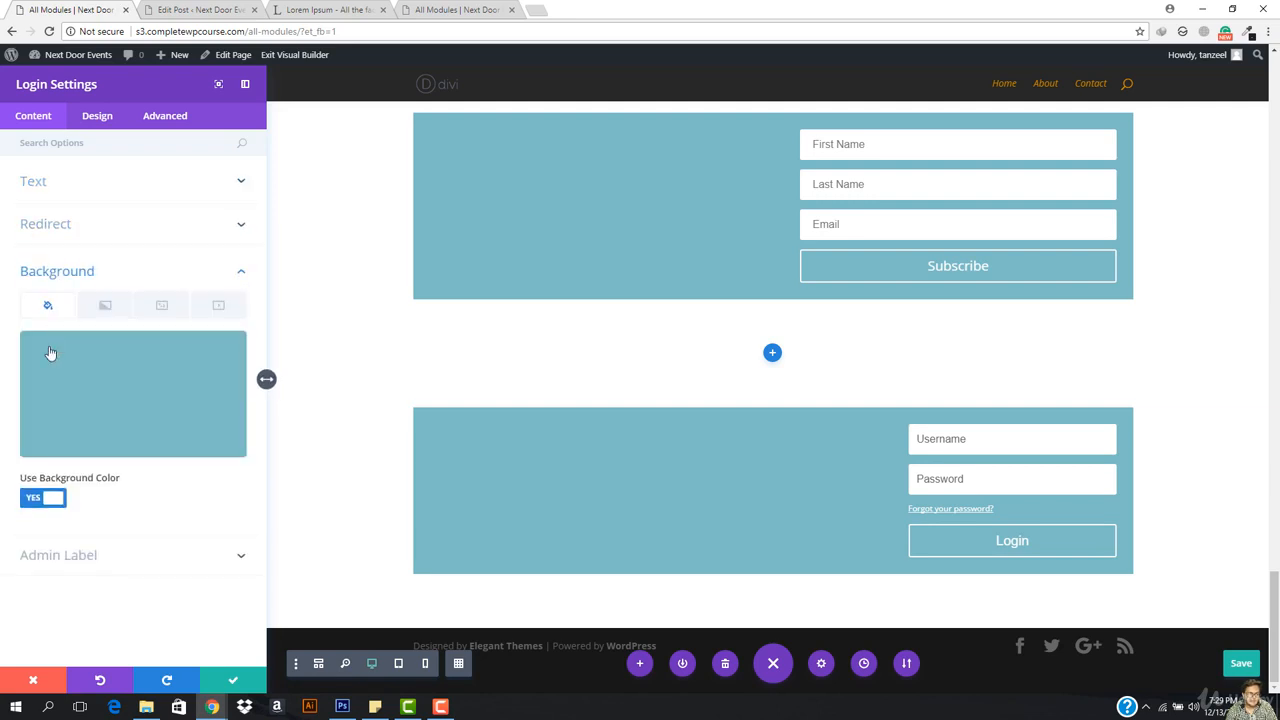
Step: Enable custom button styles and give the Login button an arrow icon, then save
left_click(95, 116)
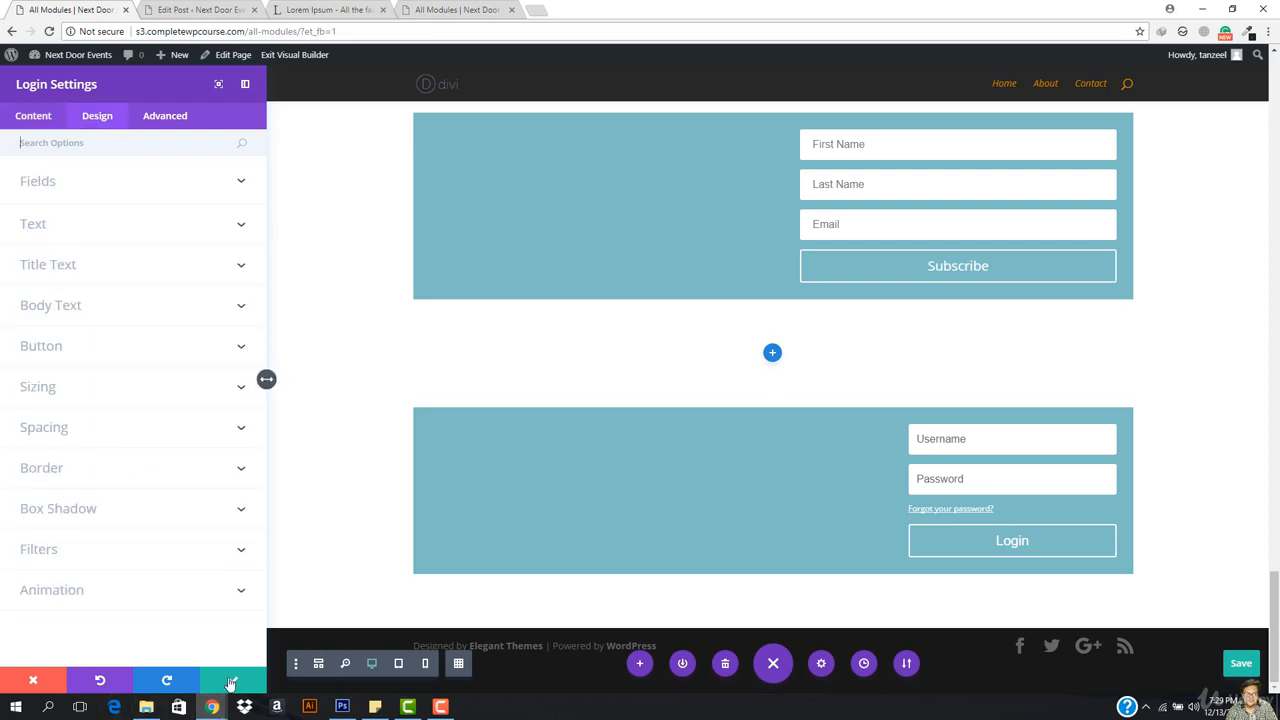
left_click(80, 181)
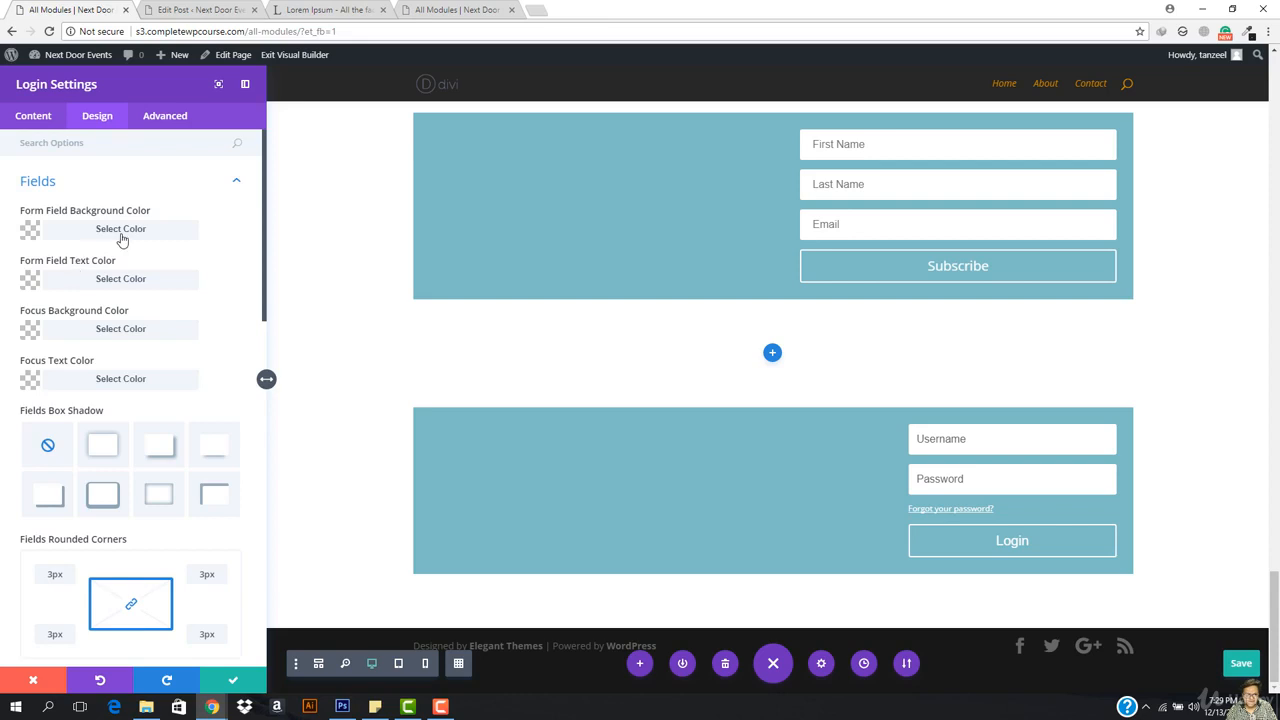
scroll(127, 420, "down", 3)
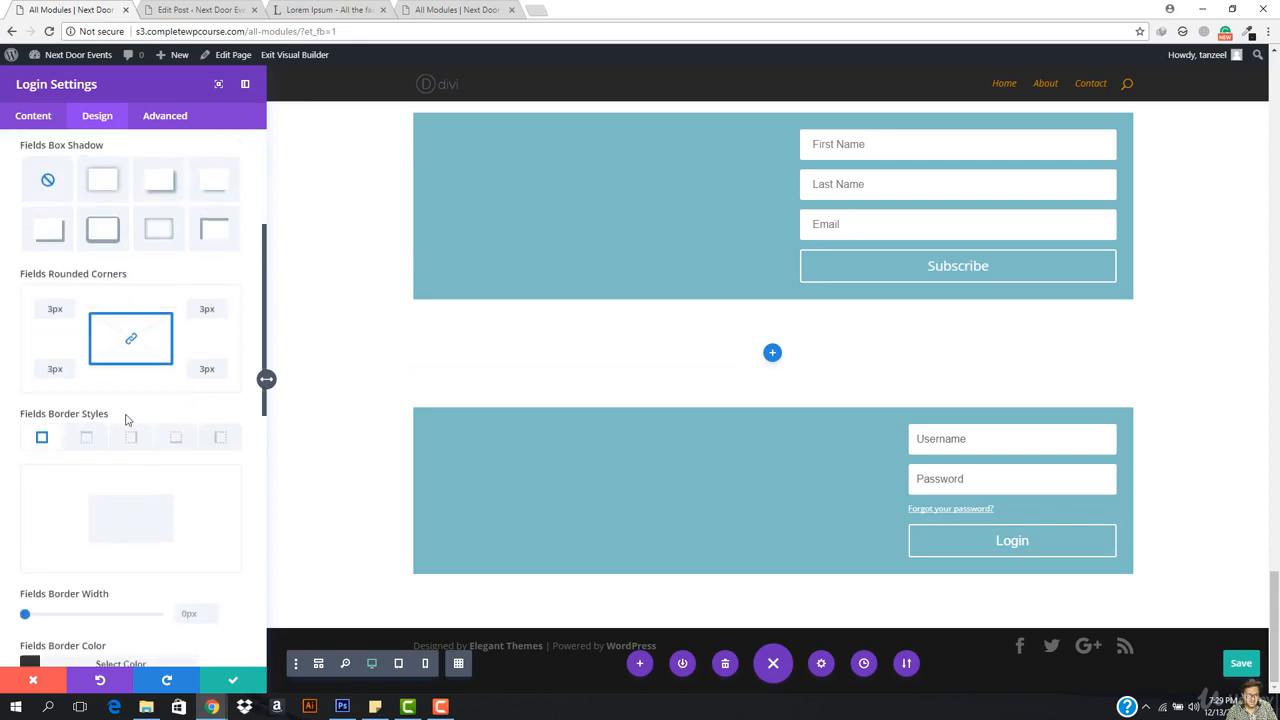
scroll(127, 420, "down", 8)
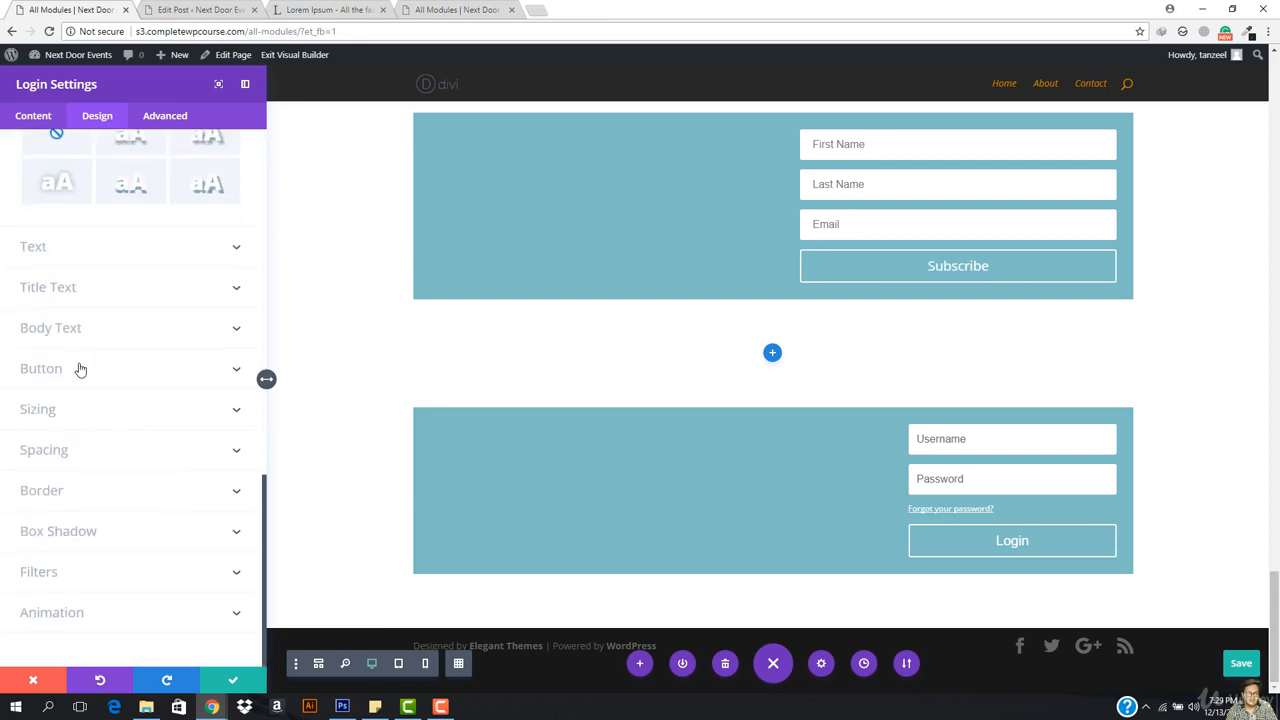
left_click(80, 369)
left_click(48, 360)
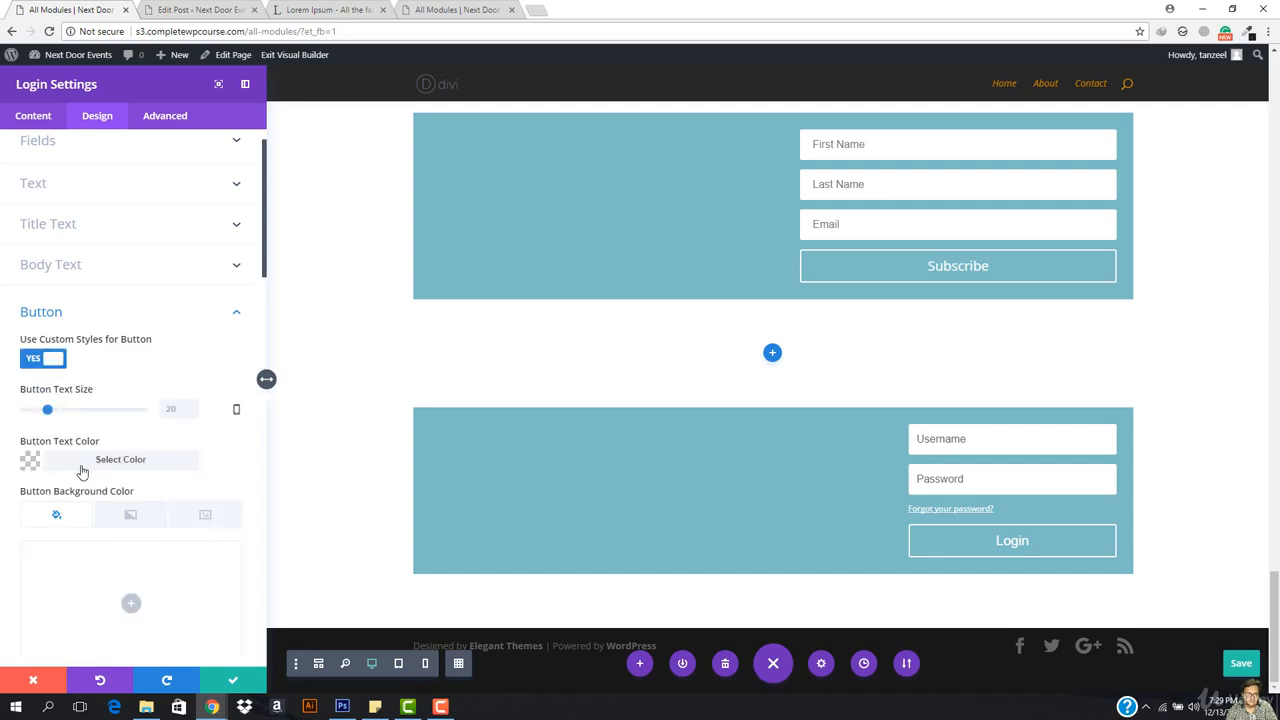
scroll(82, 470, "down", 5)
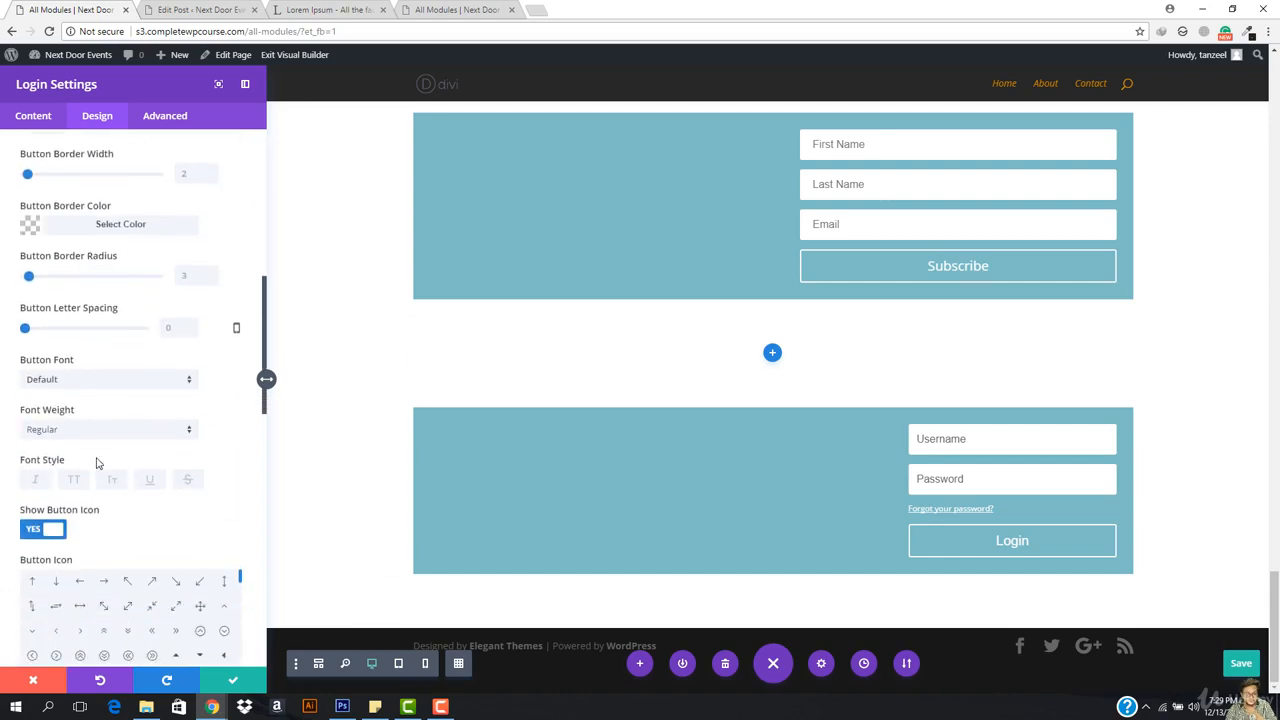
left_click(80, 606)
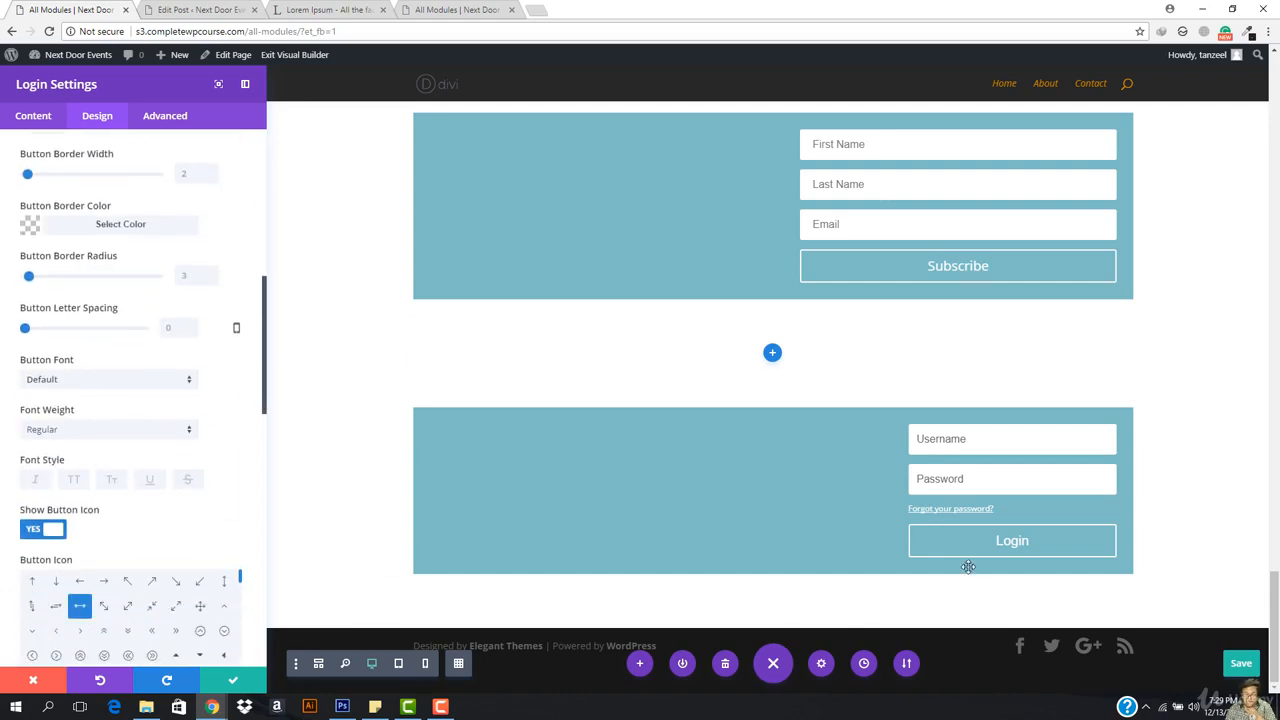
left_click(154, 631)
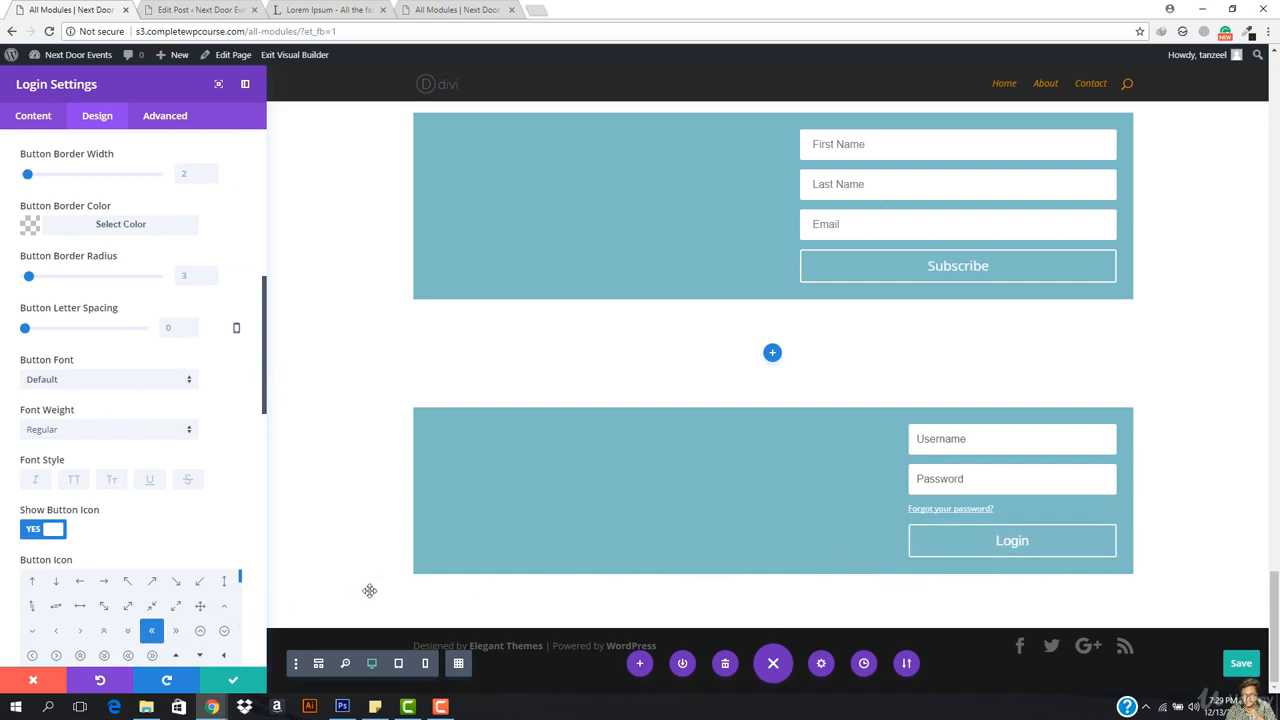
left_click(238, 681)
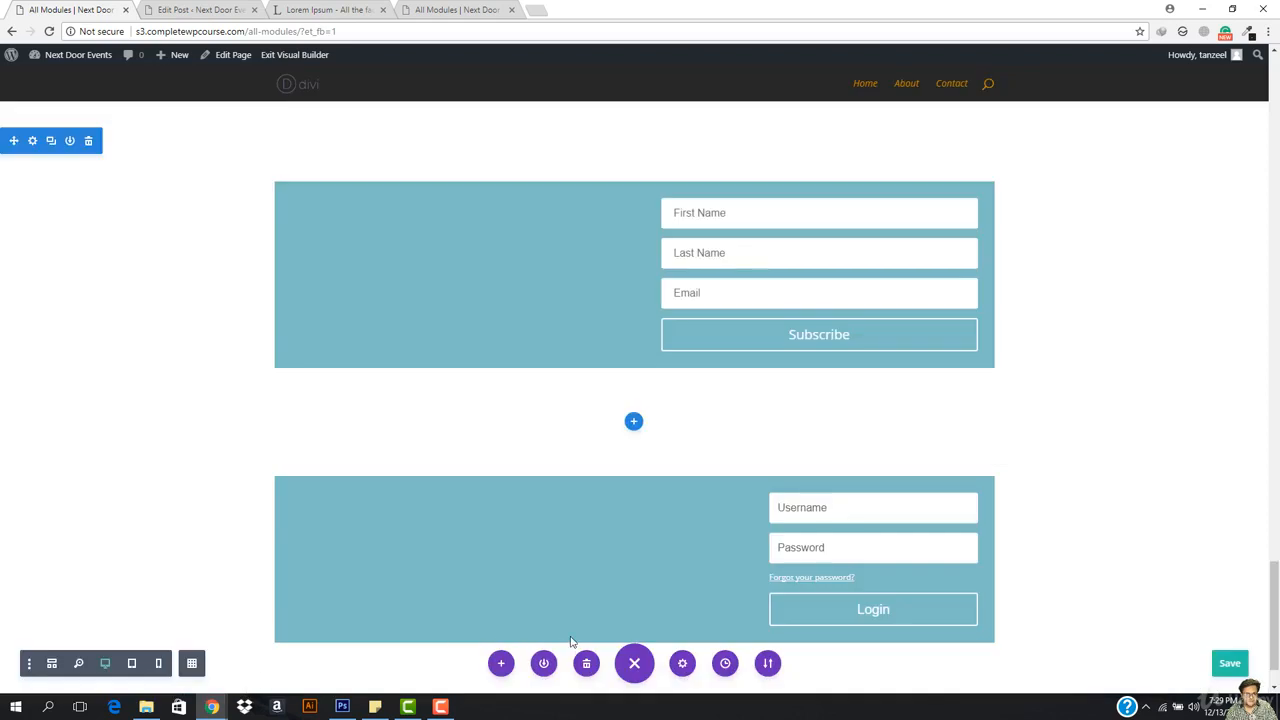
Step: Insert a regular one-column section below the login form and choose the Person module
scroll(592, 637, "down", 1)
left_click(633, 627)
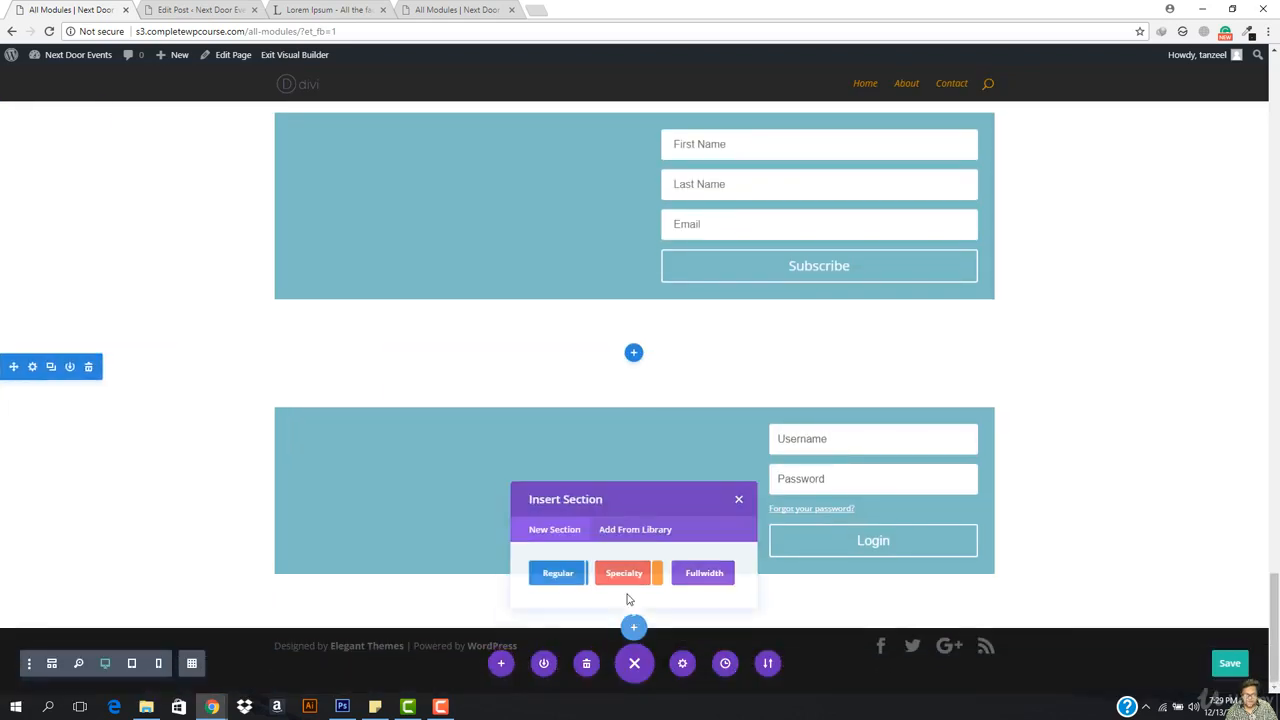
left_click(561, 582)
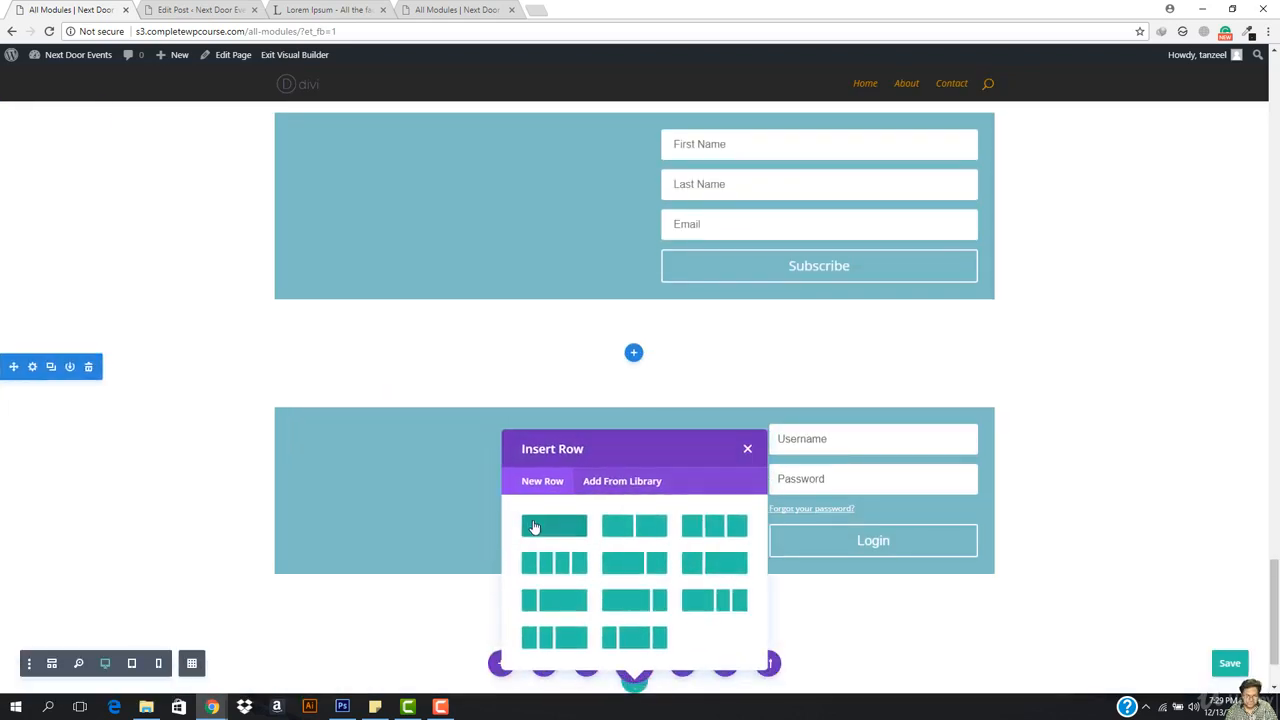
left_click(533, 527)
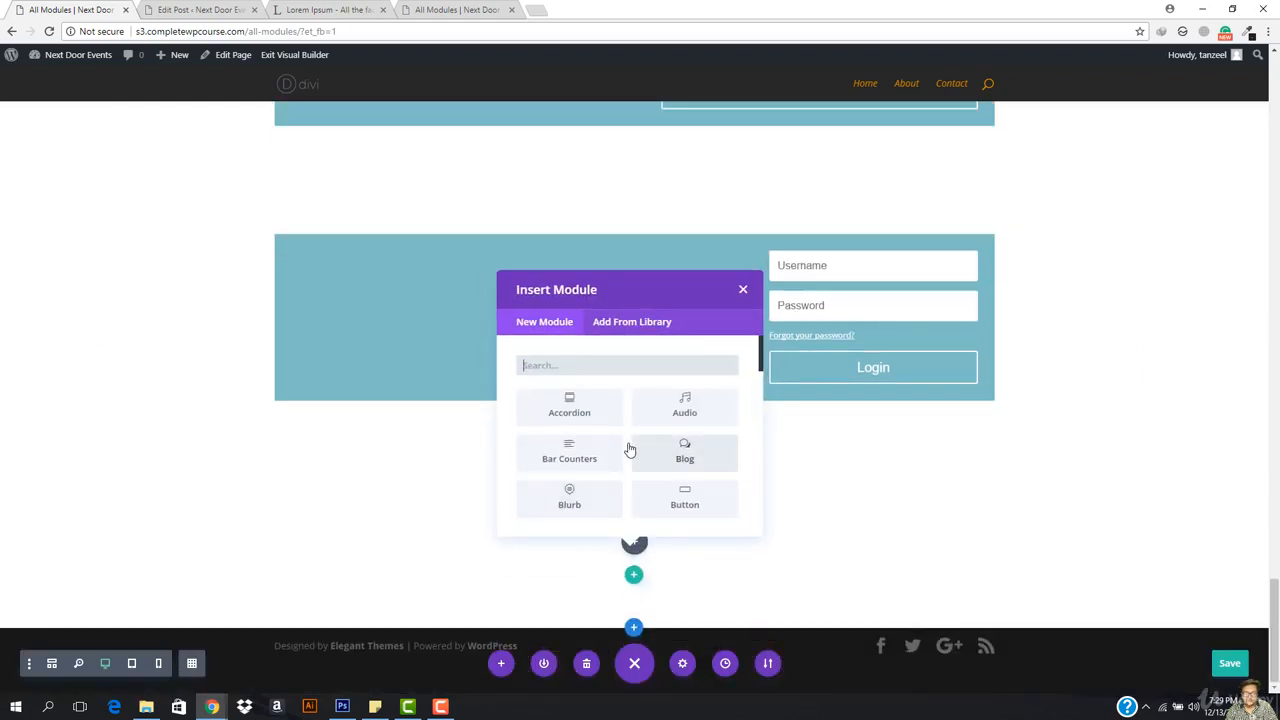
scroll(680, 440, "down", 4)
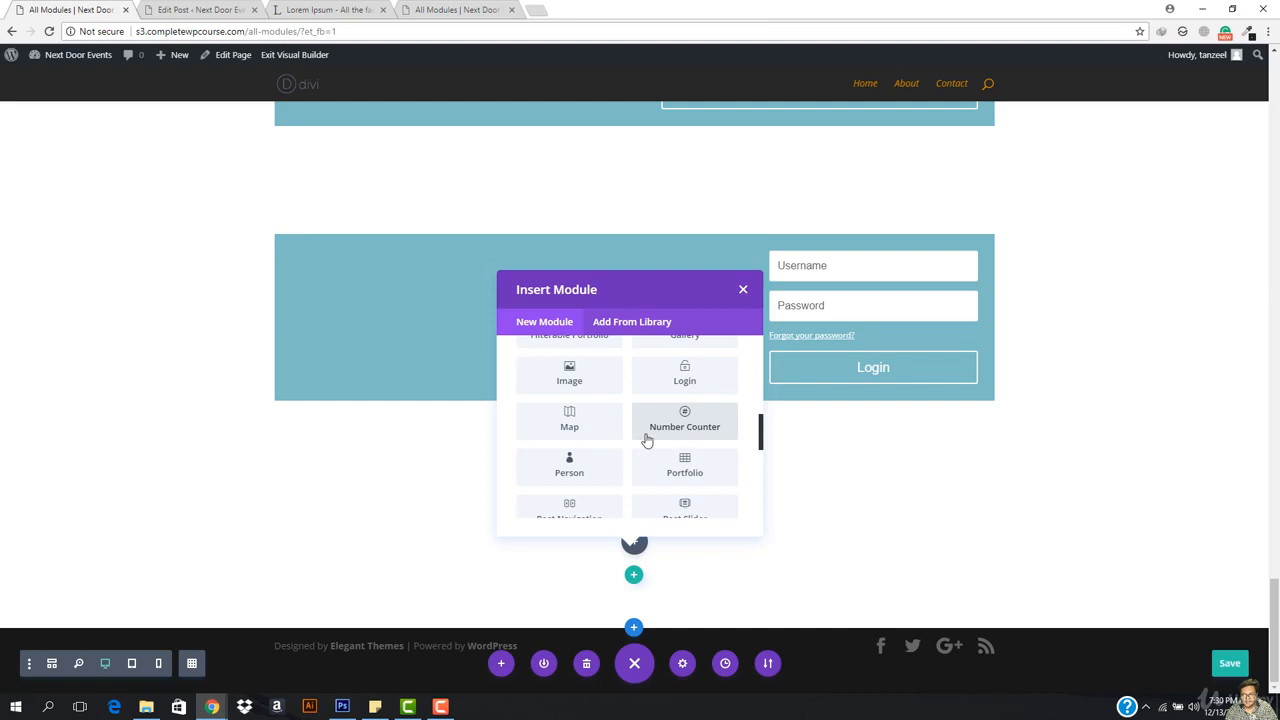
left_click(569, 468)
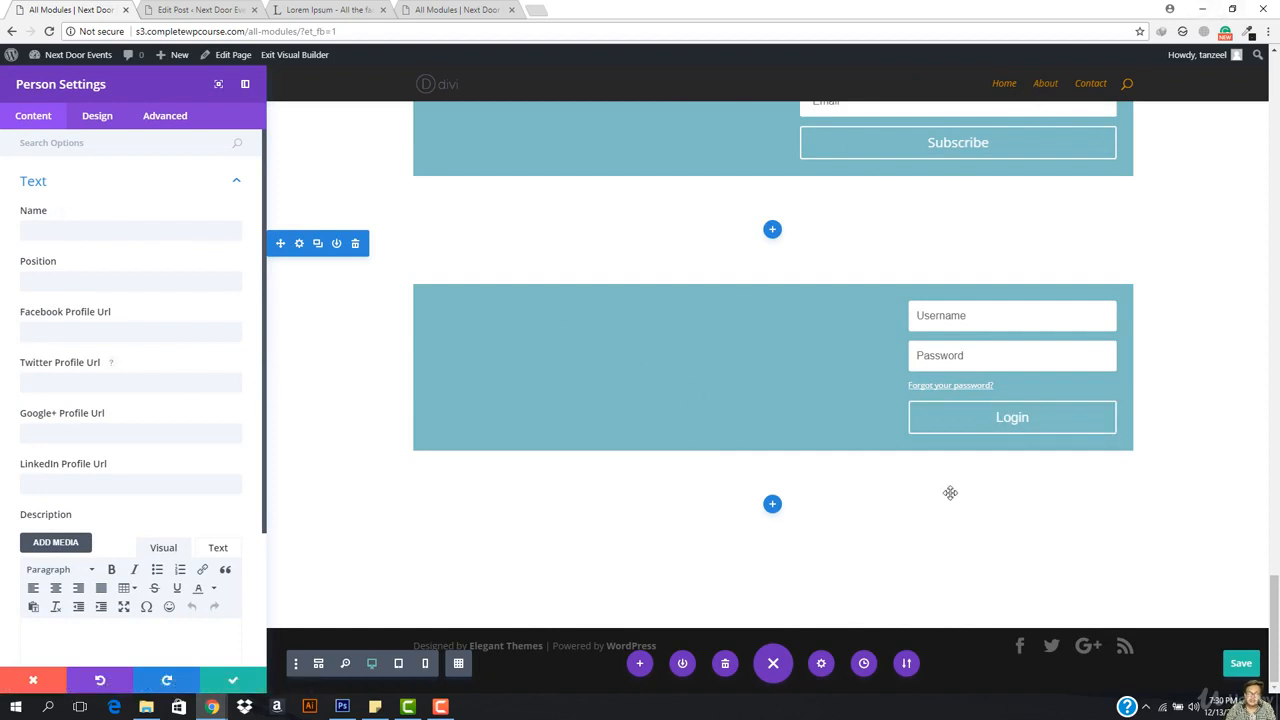
Step: Enter the person's name, CEO position and '#' placeholder social profile links
left_click(53, 233)
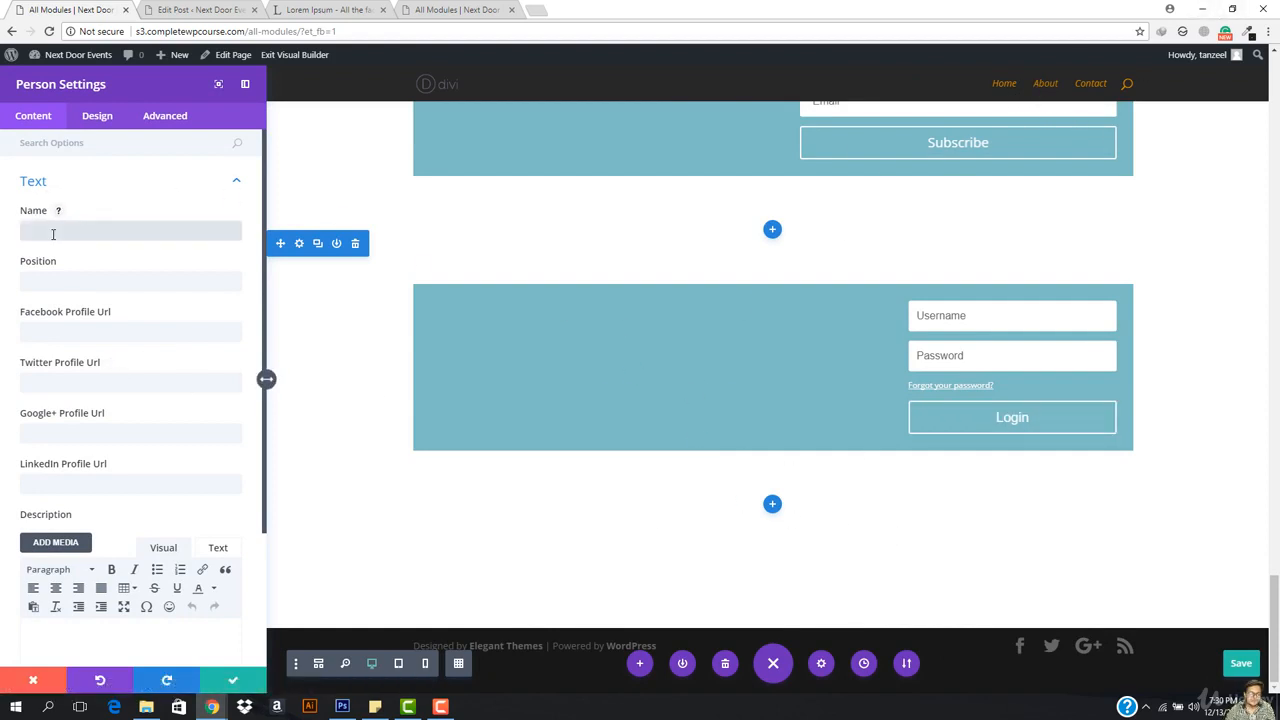
type("Tan")
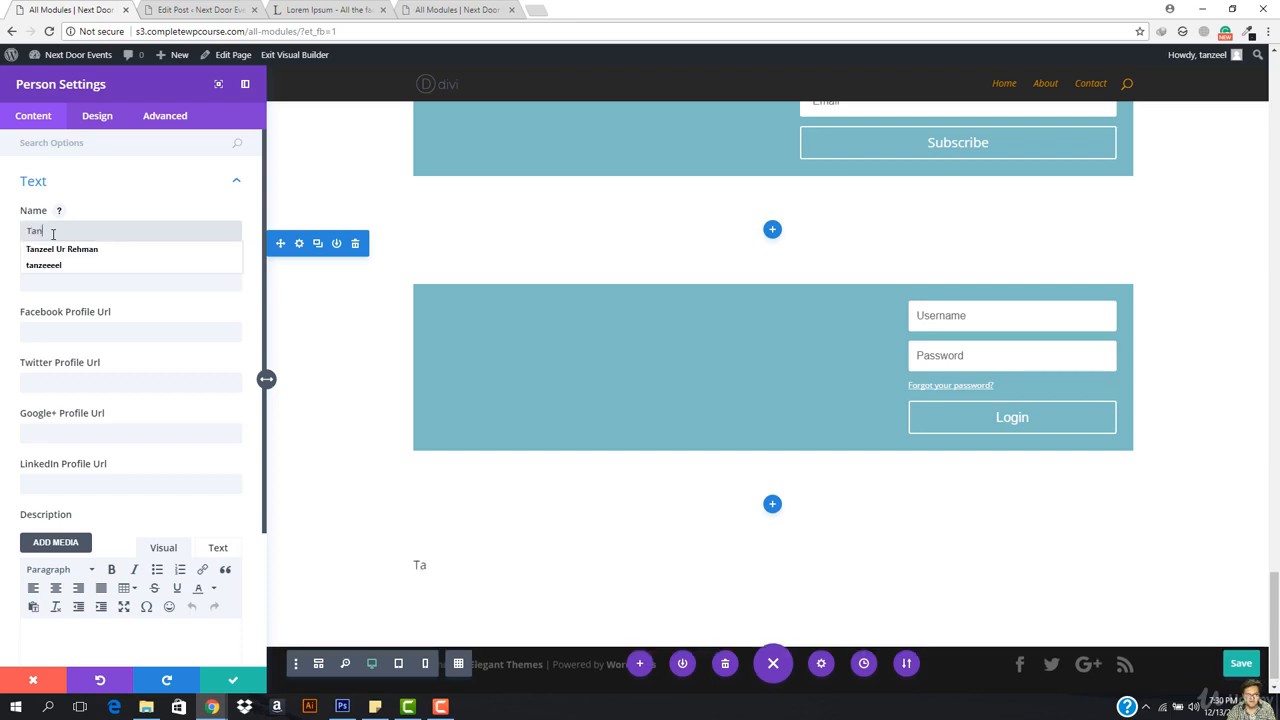
type("zeel")
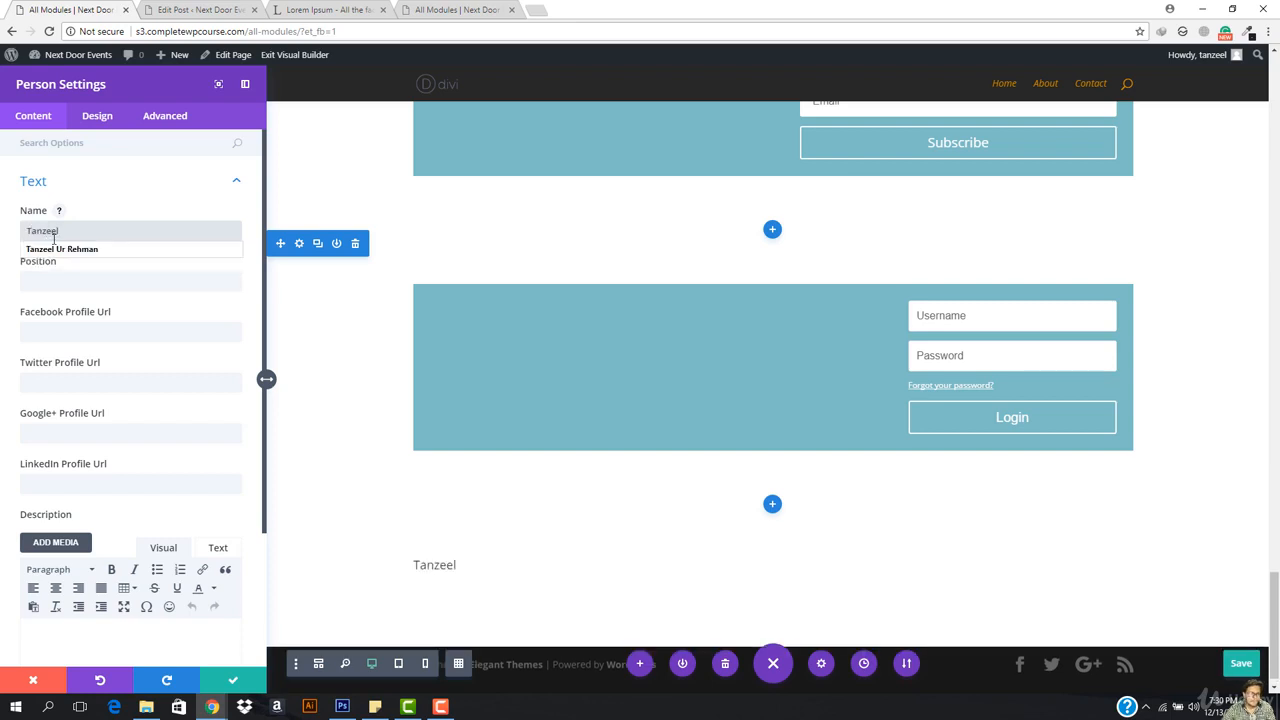
left_click(77, 281)
type("c")
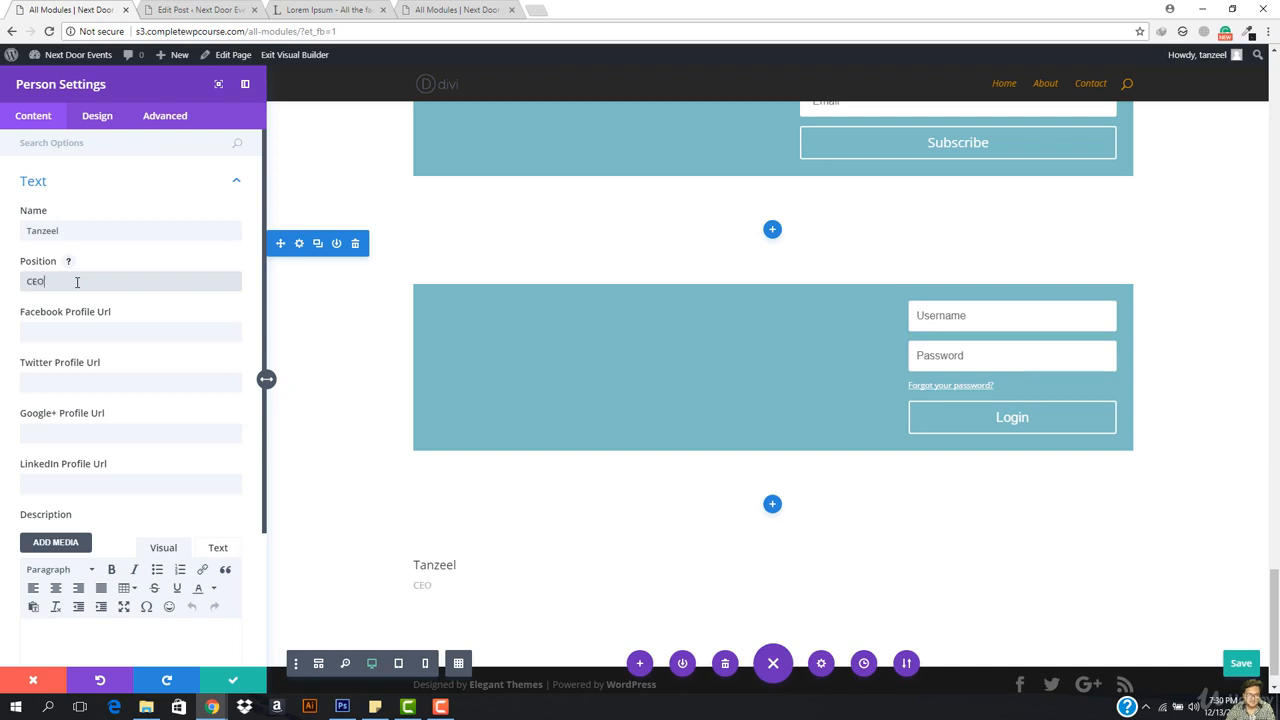
left_click(71, 334)
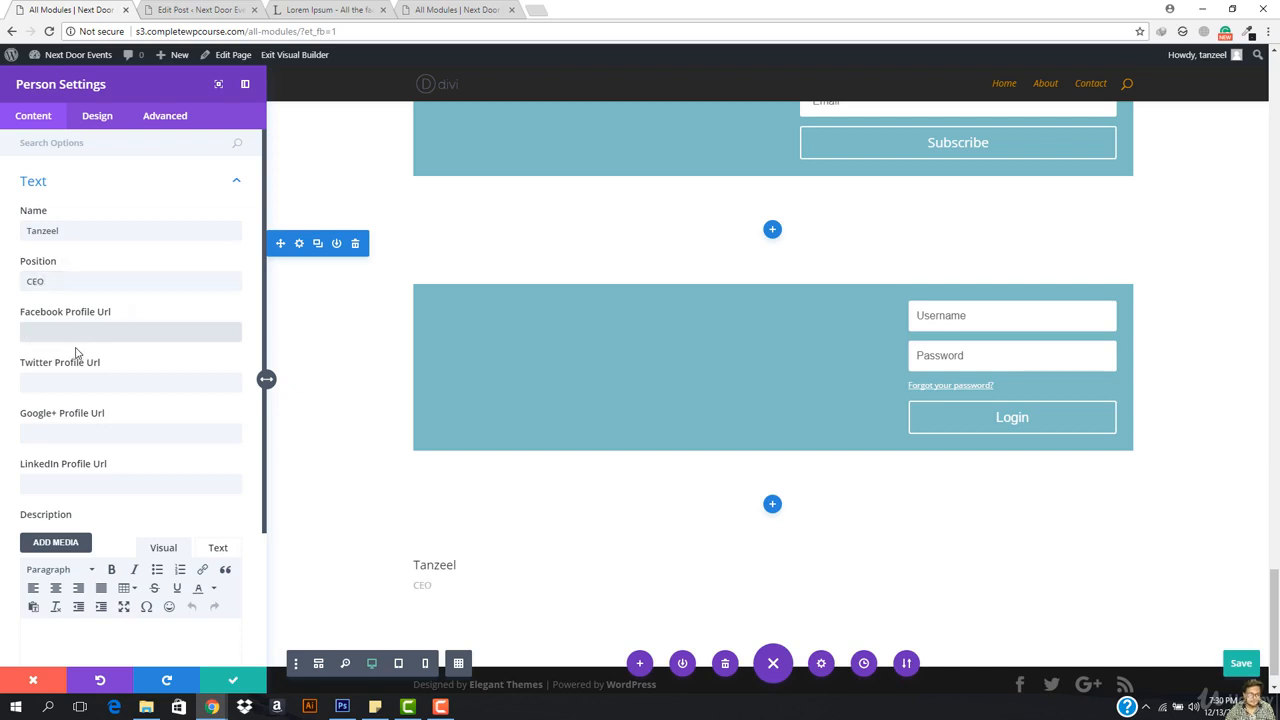
type("#")
left_click(72, 384)
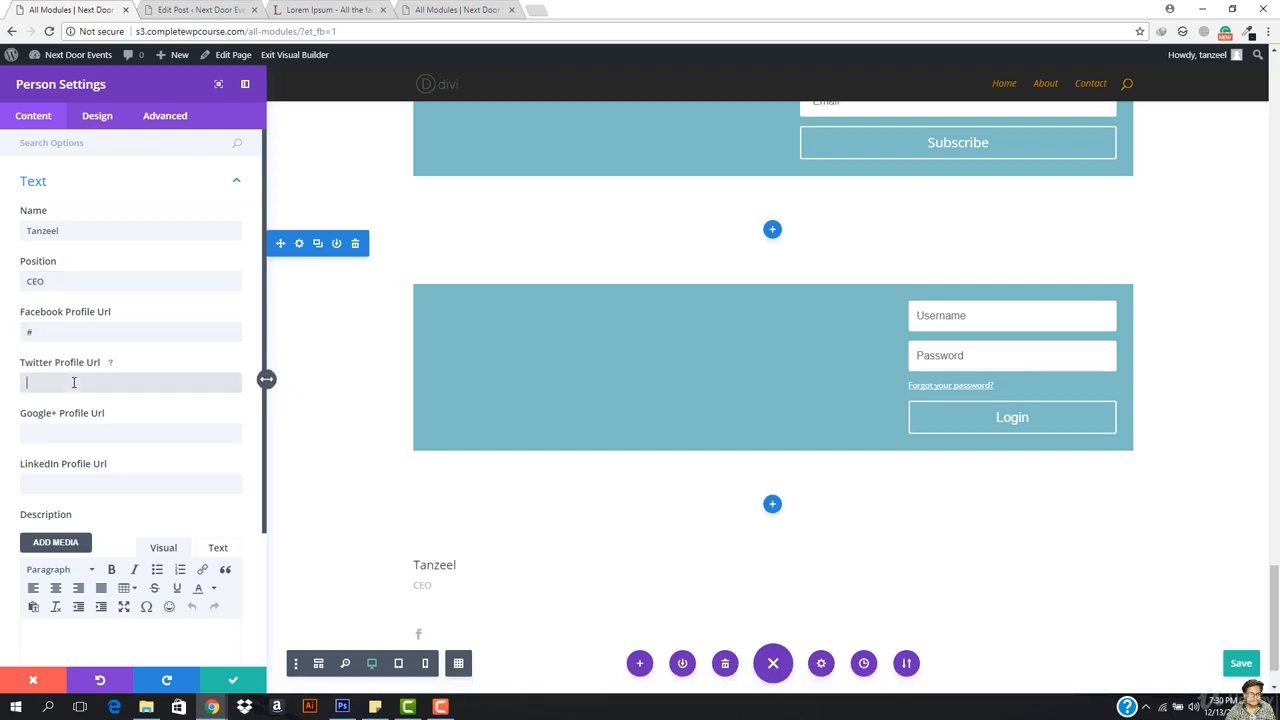
left_click(89, 432)
type("#")
left_click(84, 486)
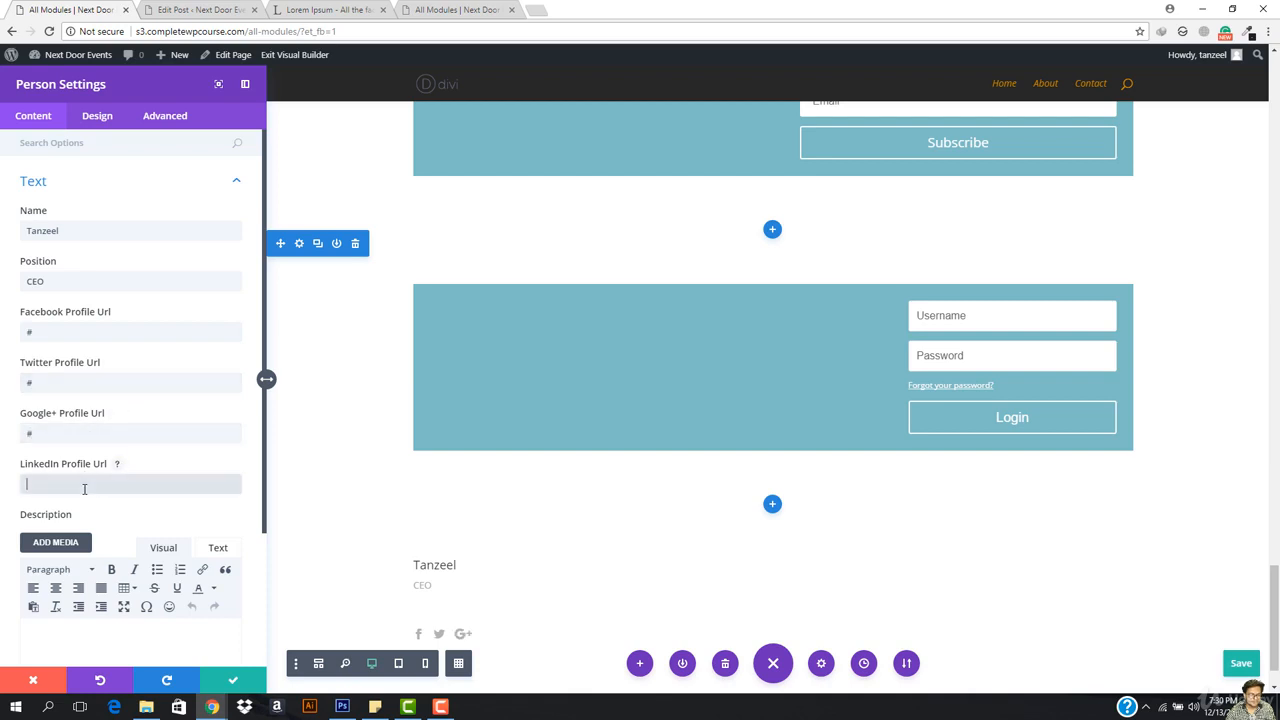
scroll(90, 487, "down", 3)
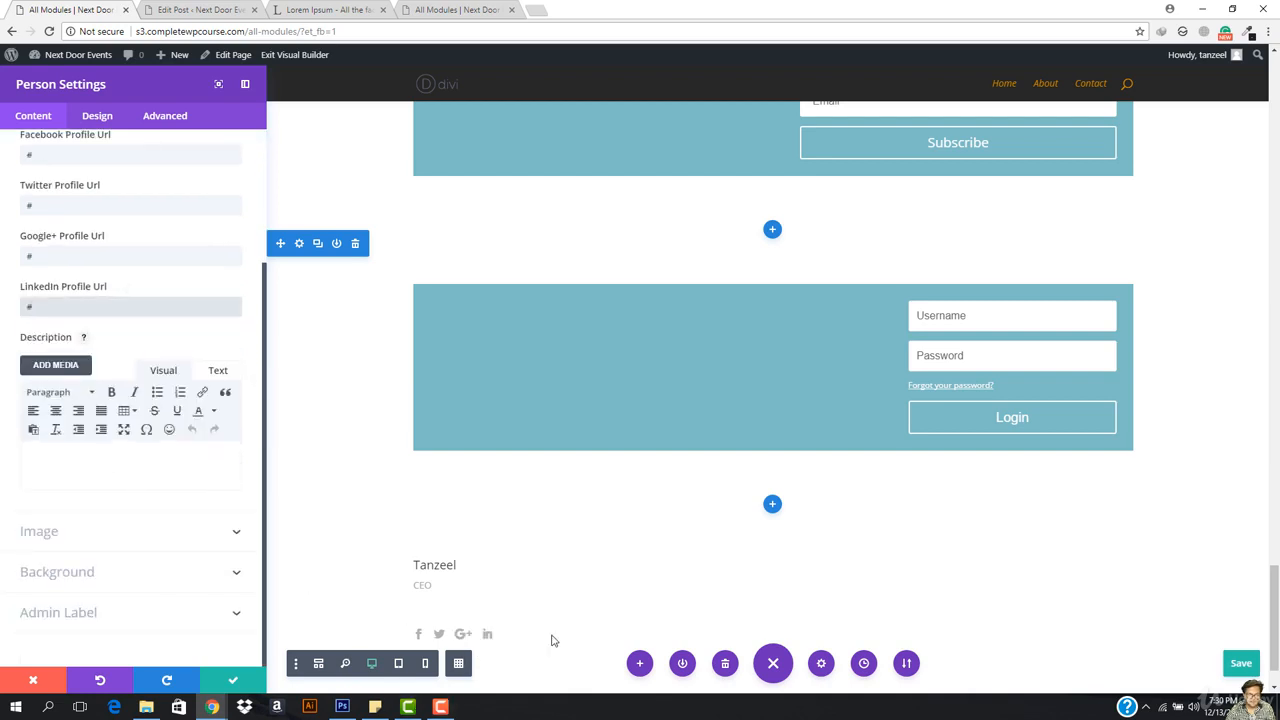
Step: Write a description saying the person is the current CEO of this company
left_click(100, 473)
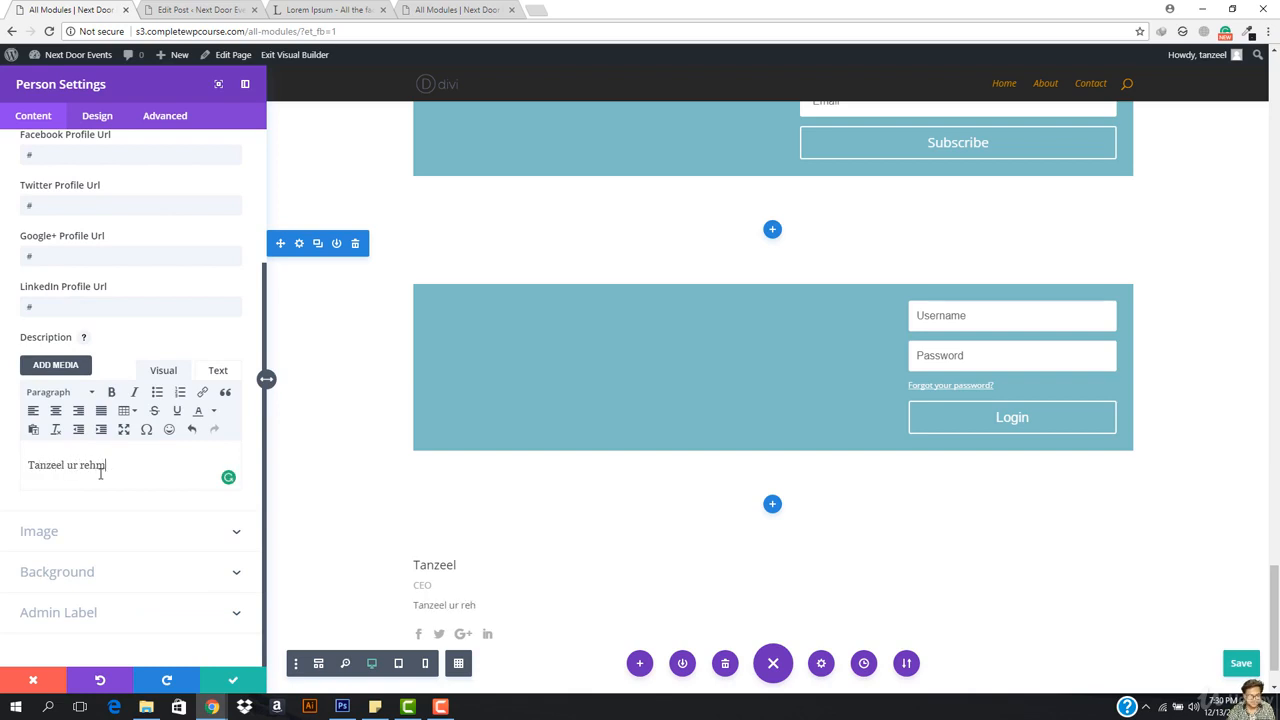
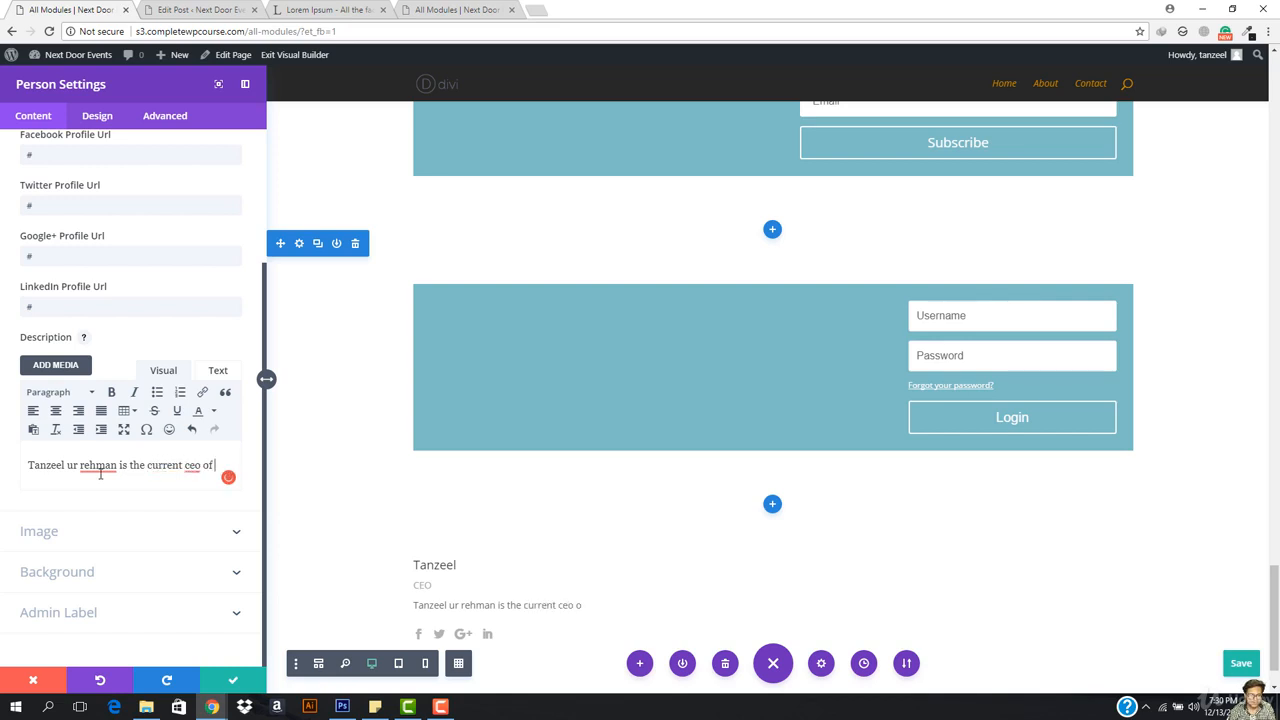
type("current ceo of this ")
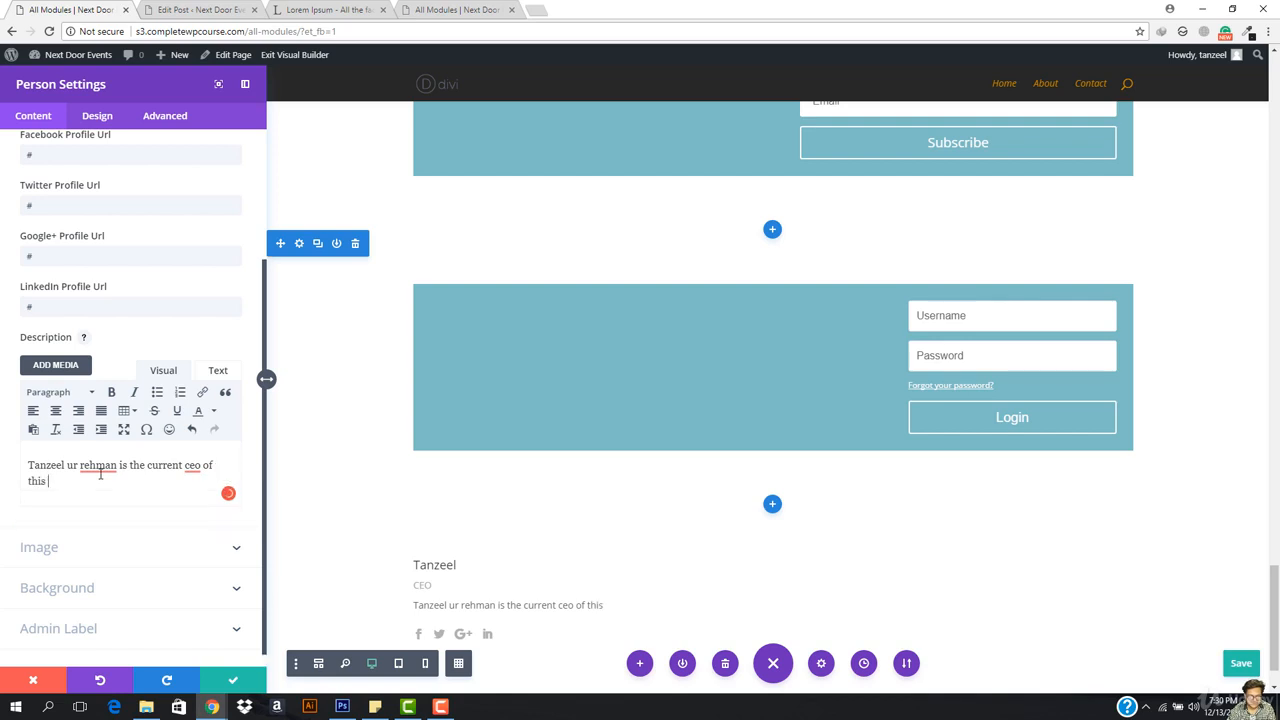
type("crap company")
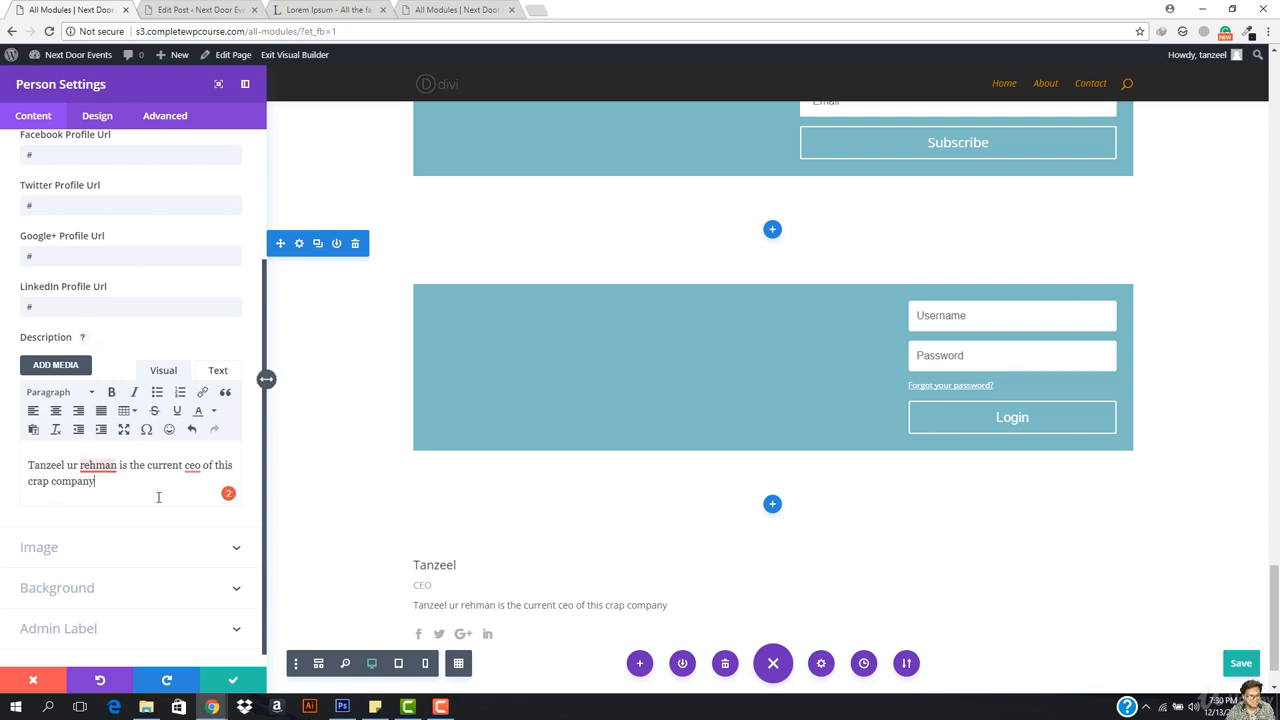
left_click(64, 552)
Step: Set the portrait photo from the Media Library as the person module's image
left_click(212, 280)
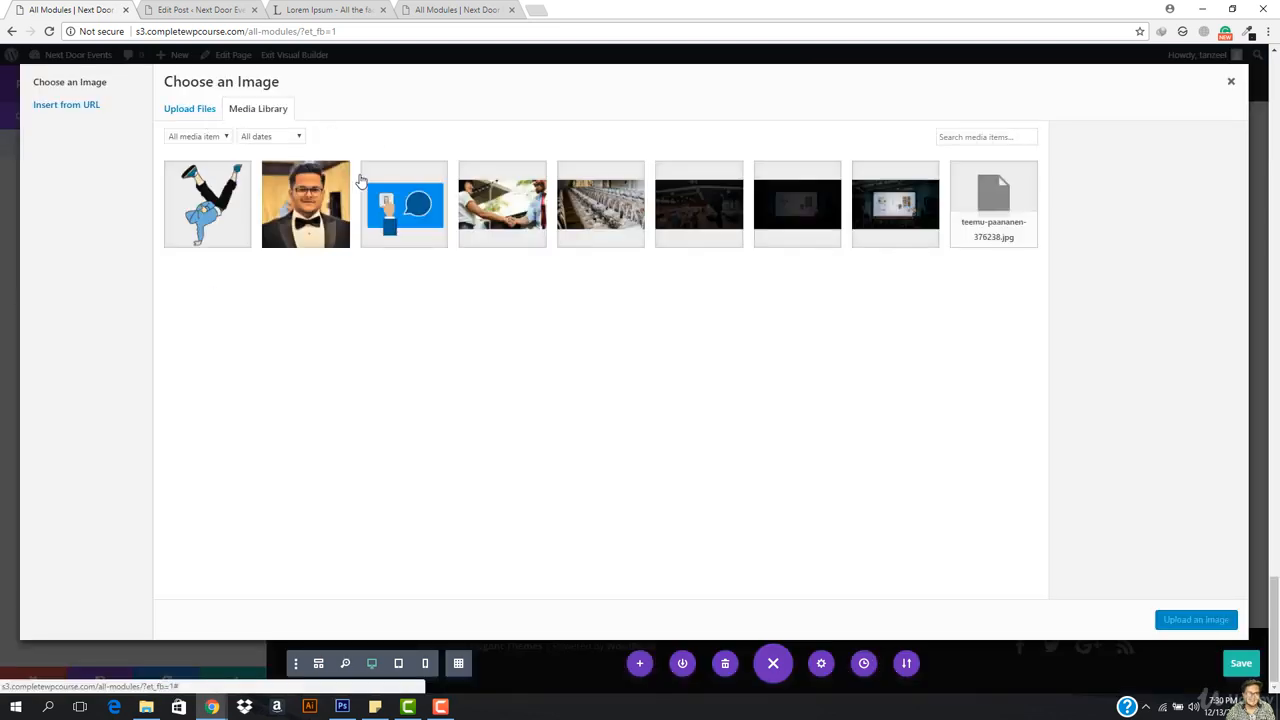
left_click(335, 195)
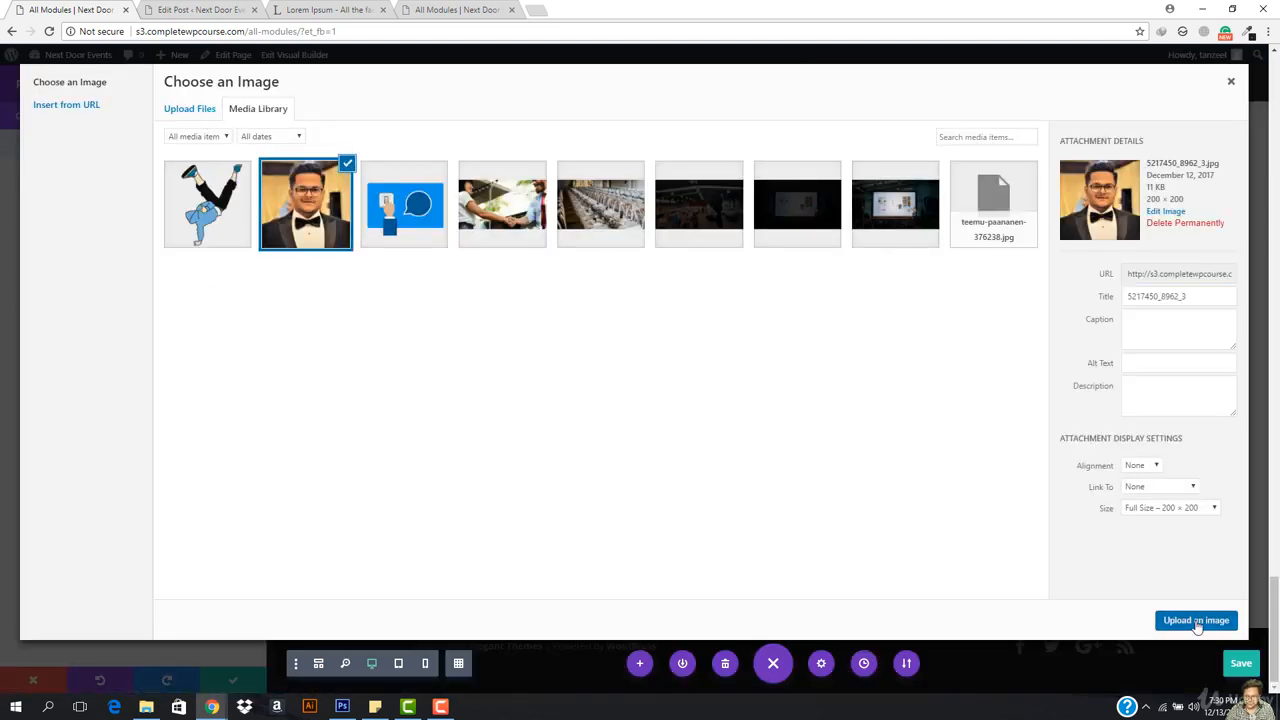
left_click(1196, 619)
scroll(315, 586, "down", 2)
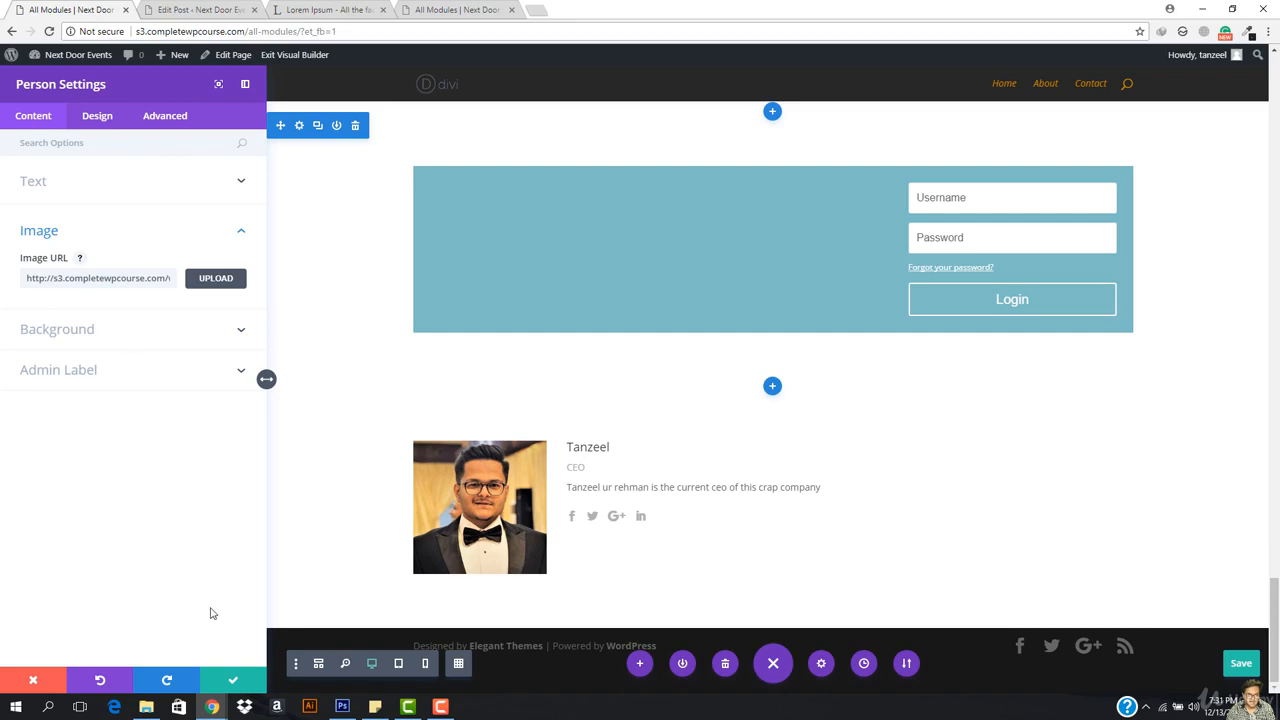
Step: Give the person's photo 500px rounded corners on all sides, then close the settings
left_click(80, 330)
left_click(96, 118)
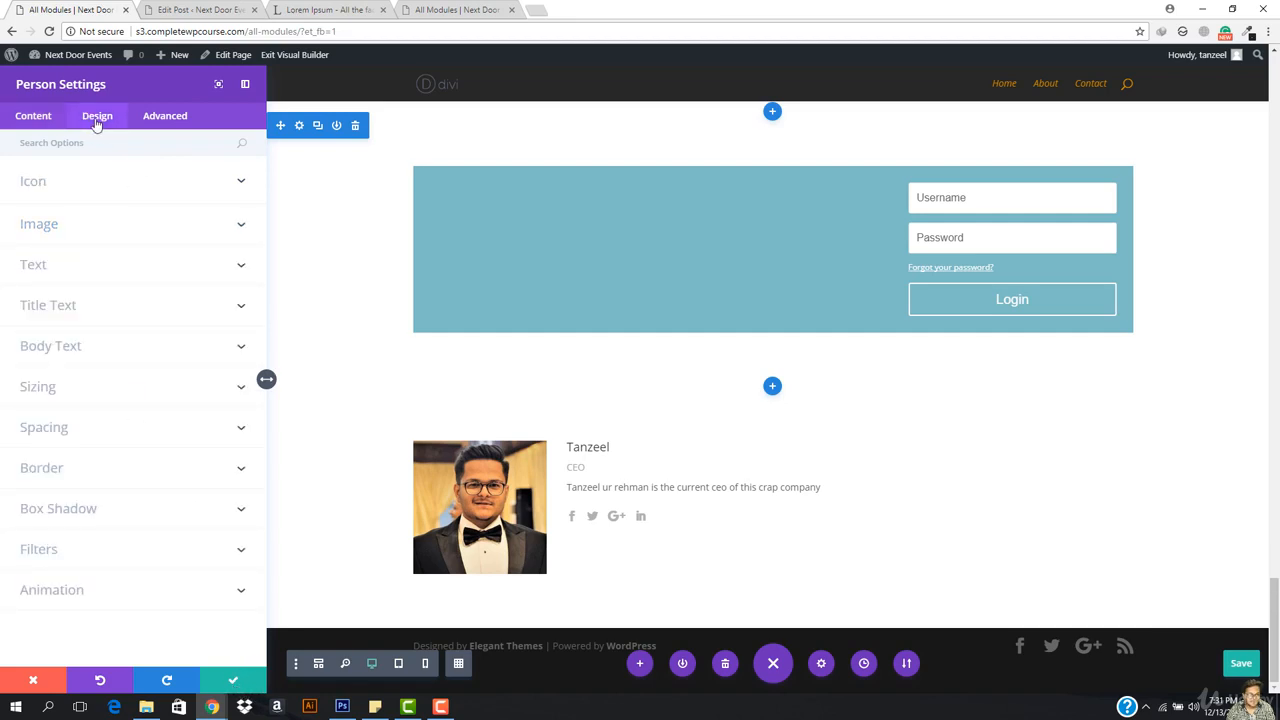
left_click(50, 230)
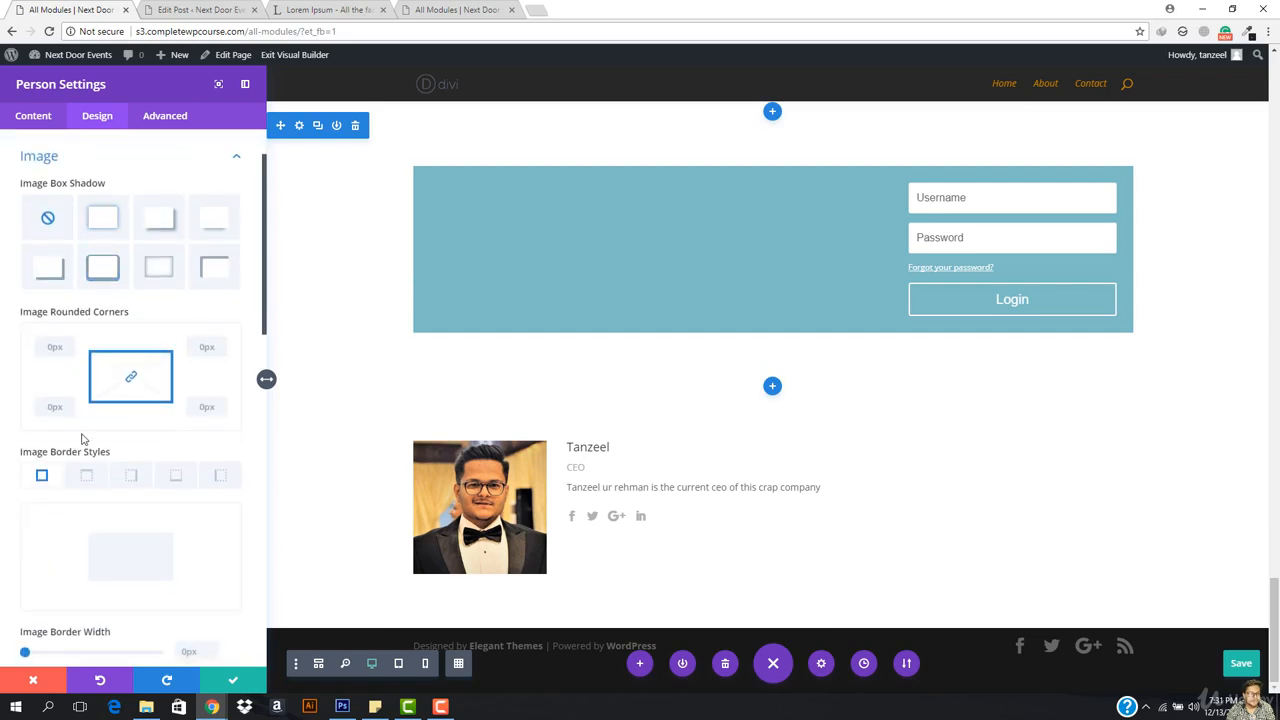
scroll(131, 457, "down", 2)
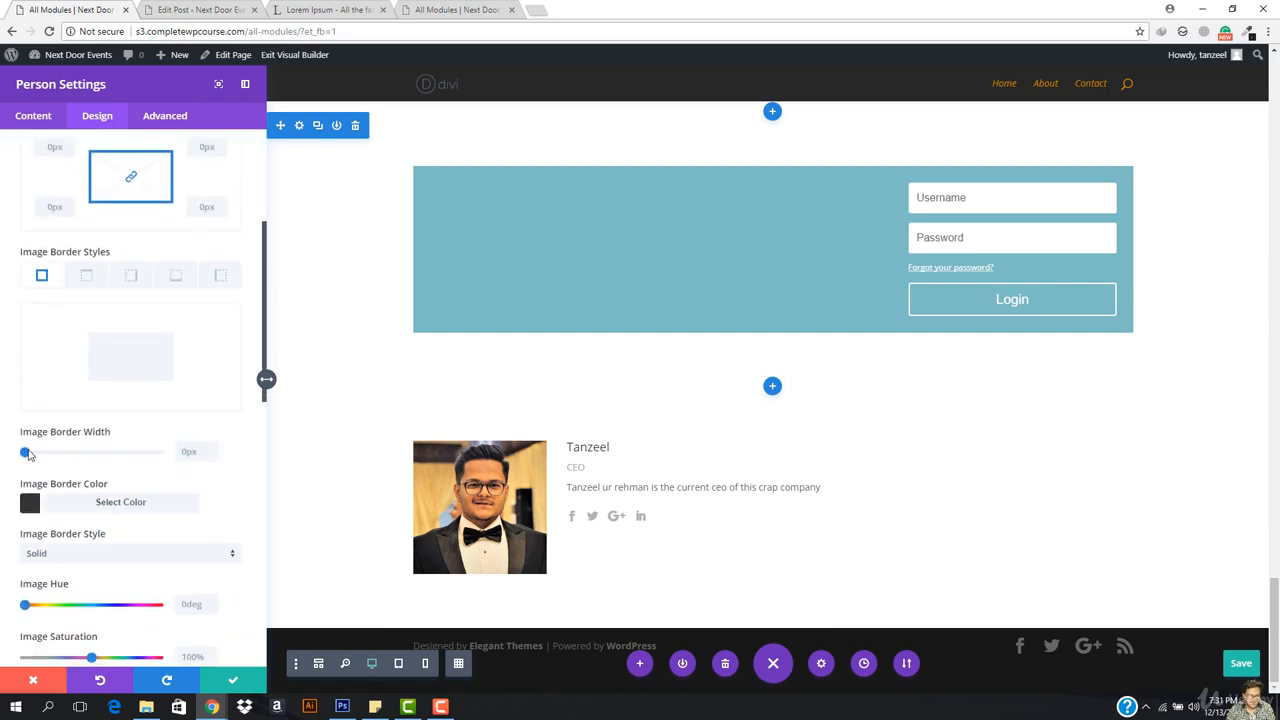
scroll(71, 460, "down", 2)
scroll(97, 360, "up", 1)
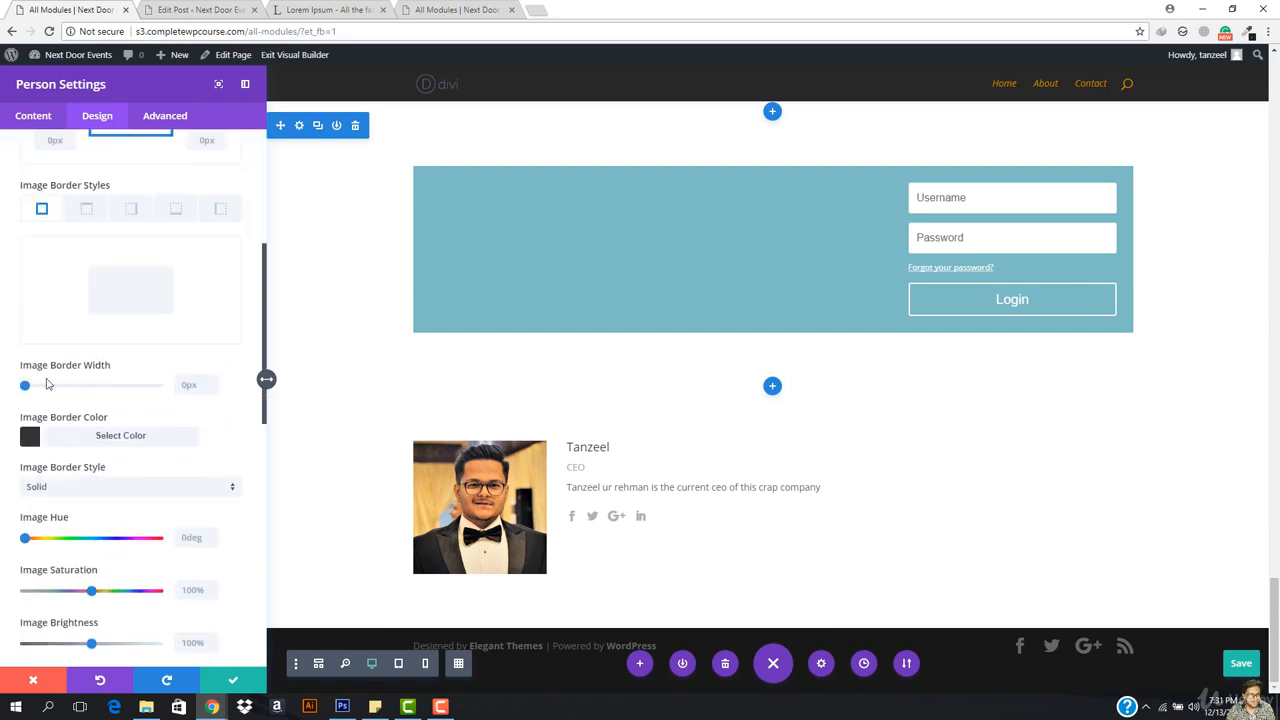
mouse_move(24, 385)
left_mouse_down()
mouse_move(108, 386)
mouse_move(3, 392)
left_mouse_up()
scroll(83, 346, "up", 3)
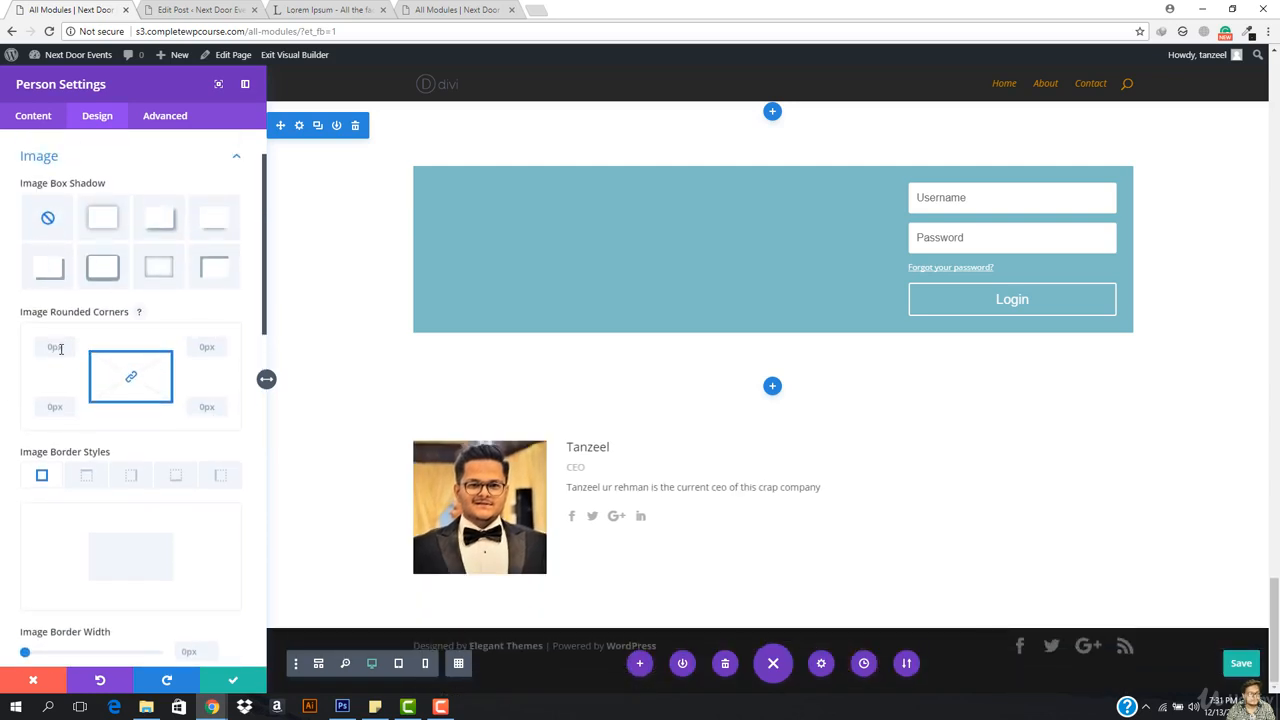
left_click(60, 349)
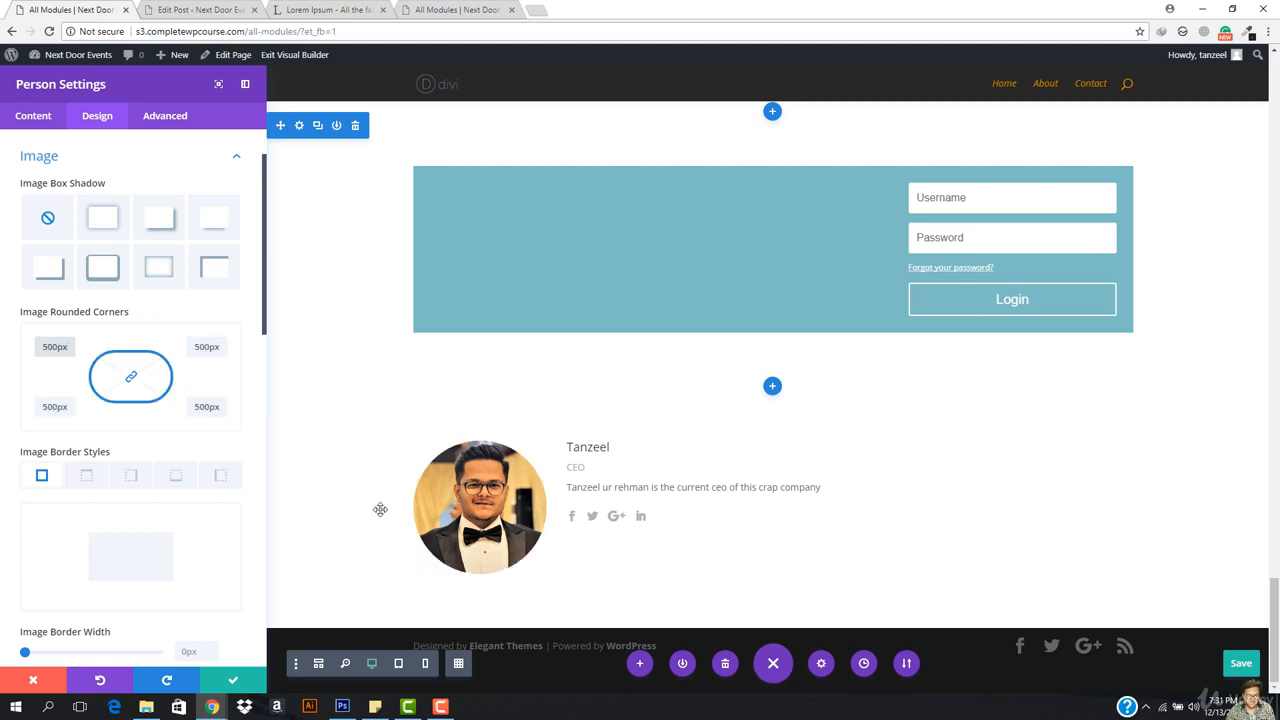
scroll(69, 592, "down", 10)
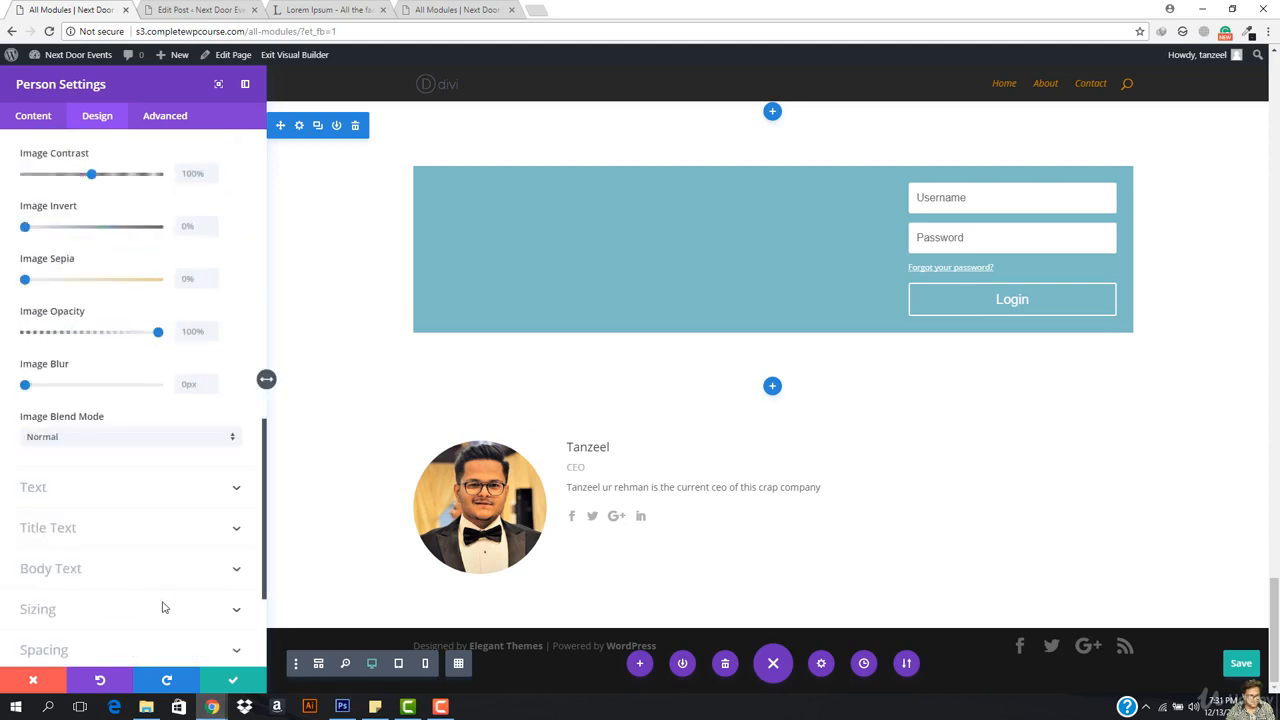
left_click(233, 680)
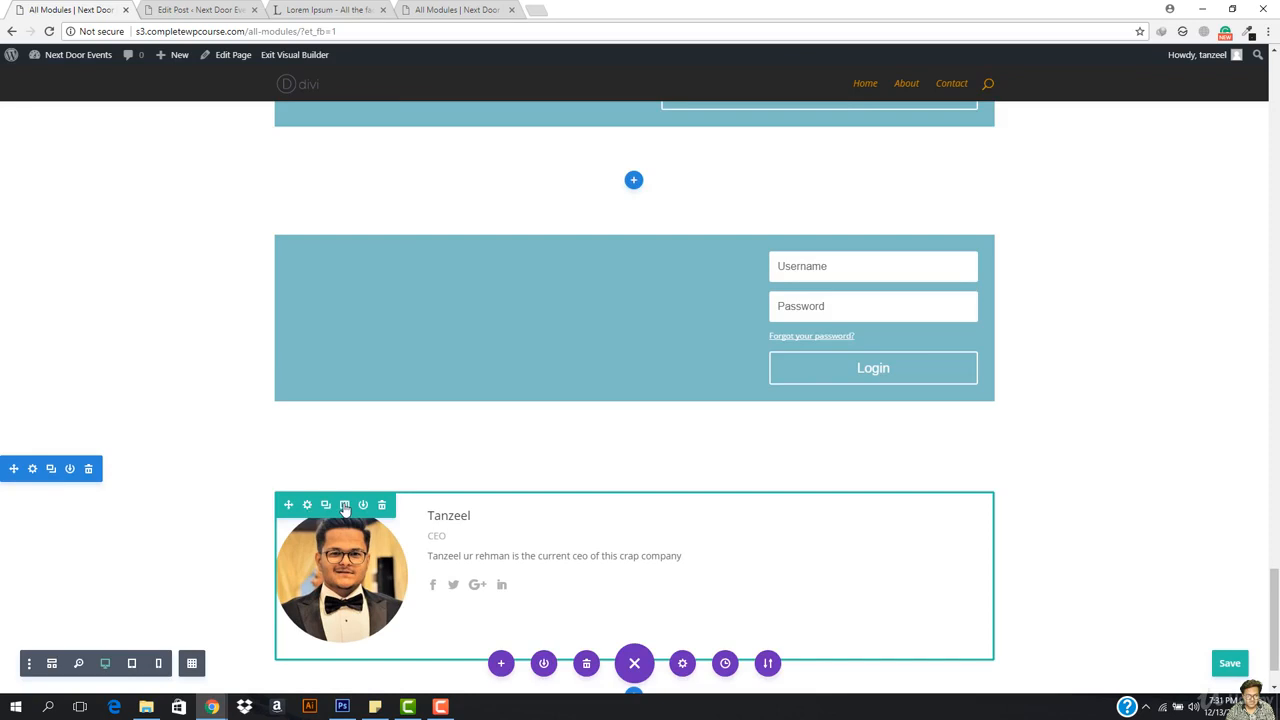
Step: Change the person row to a four-column layout
left_click(344, 505)
left_click(257, 393)
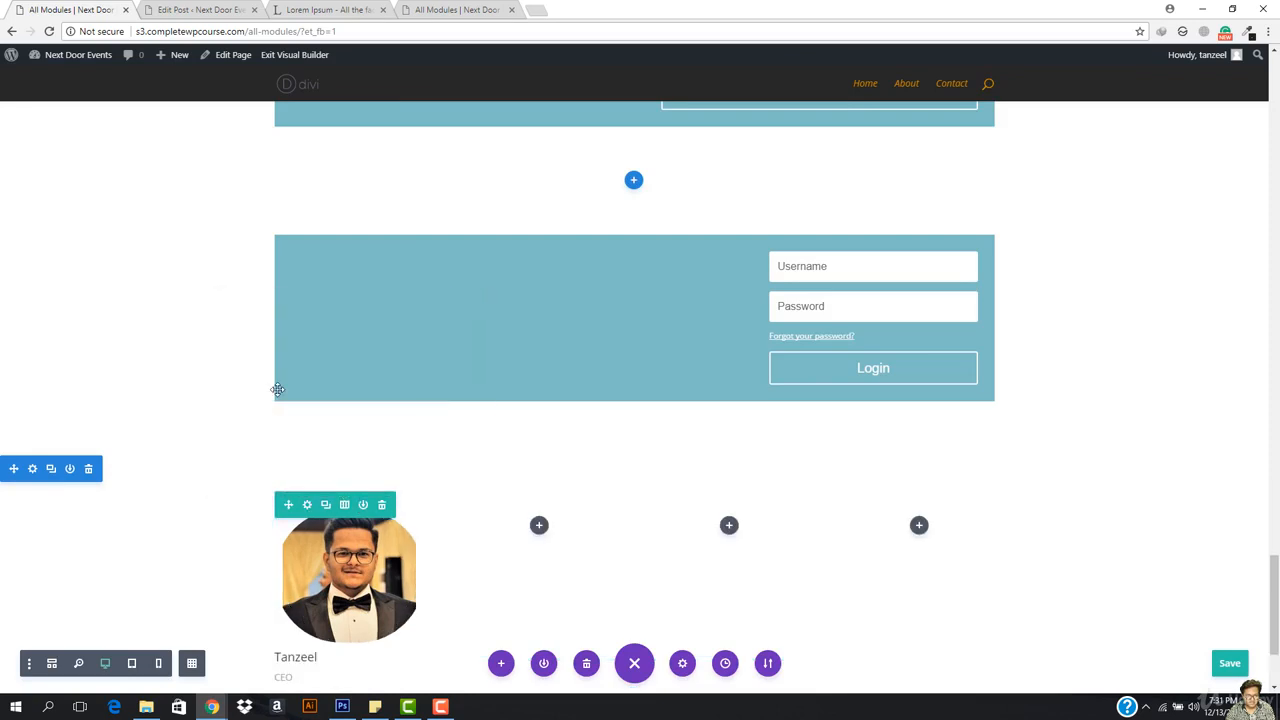
scroll(274, 391, "down", 2)
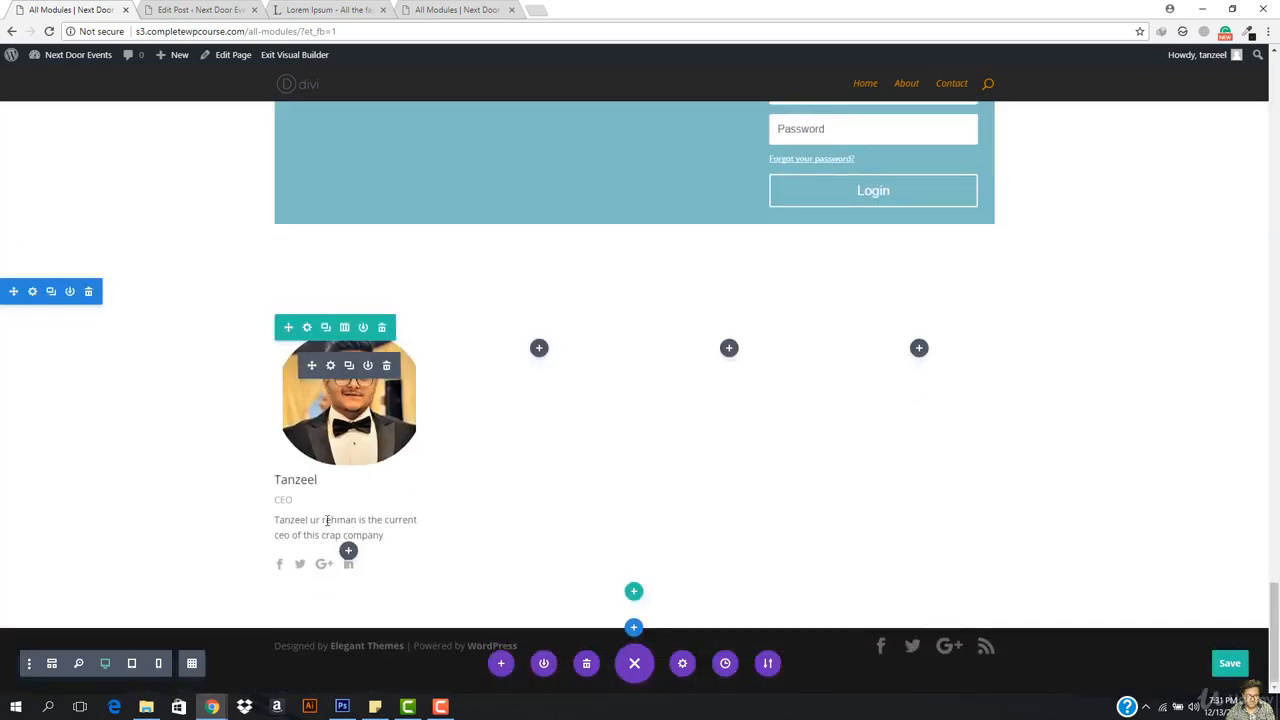
Step: Reset the person photo's rounded corners to 0 so it is square
left_click(330, 366)
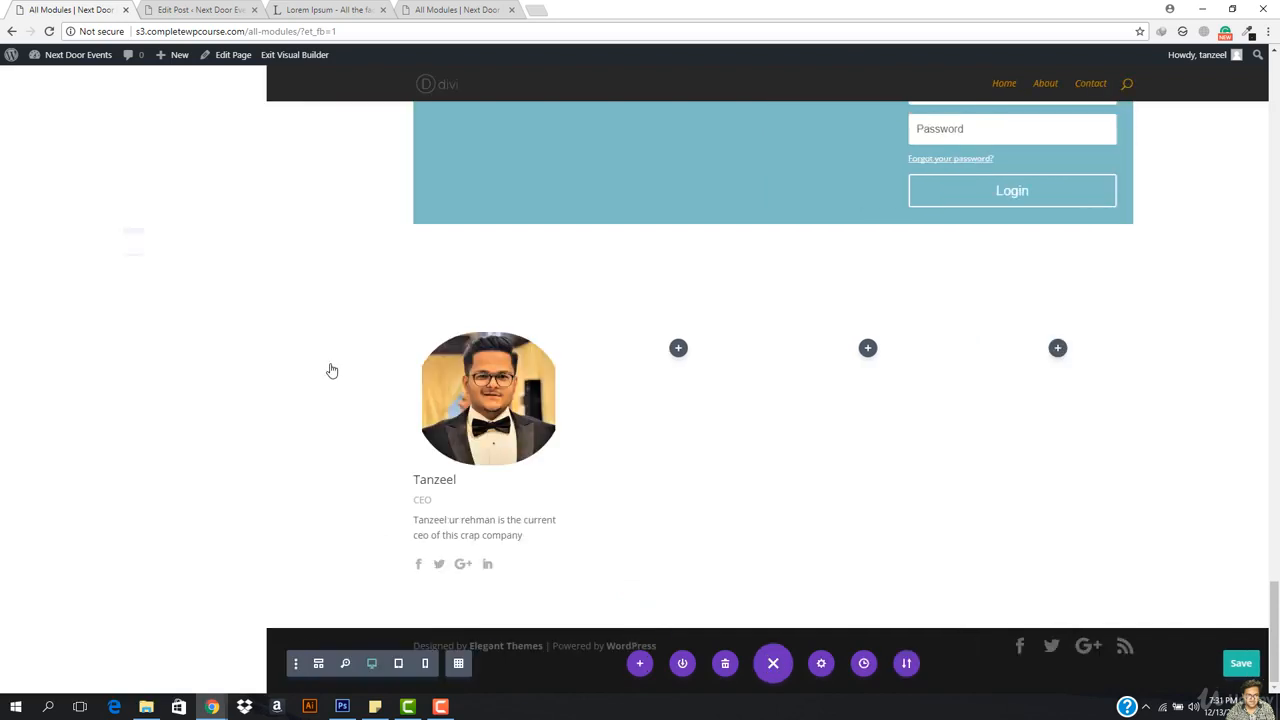
left_click(96, 116)
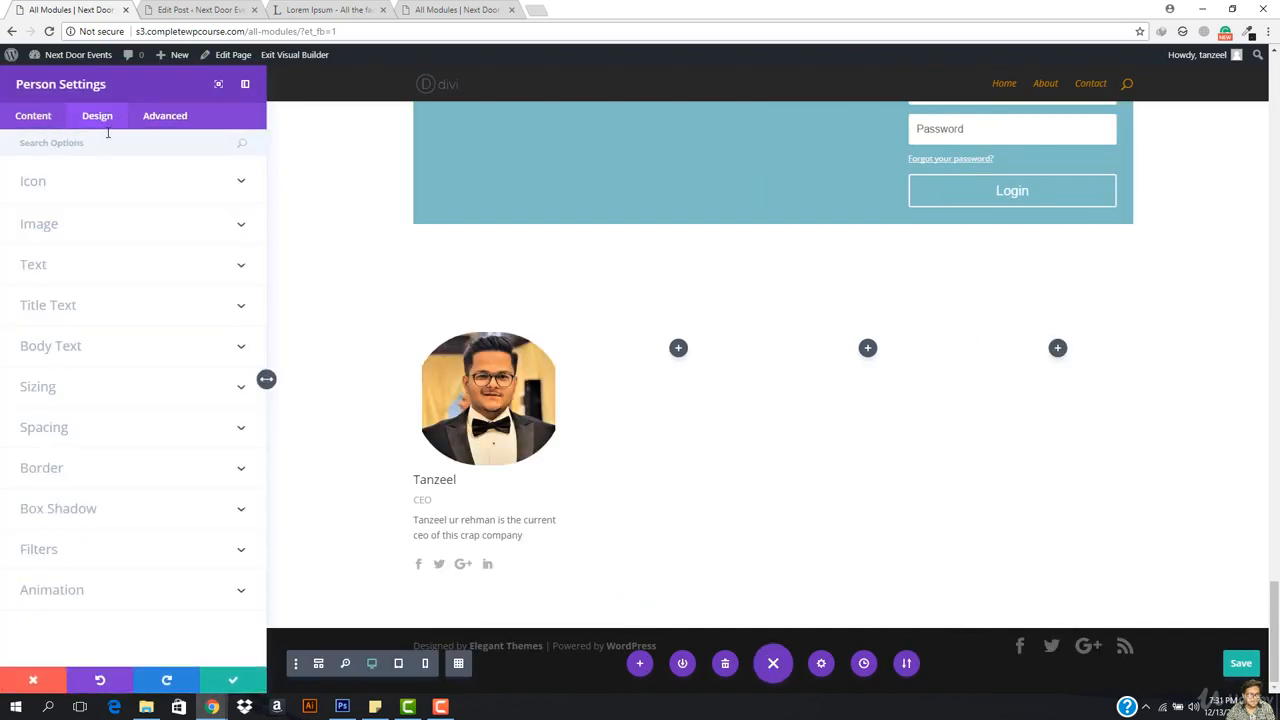
left_click(68, 226)
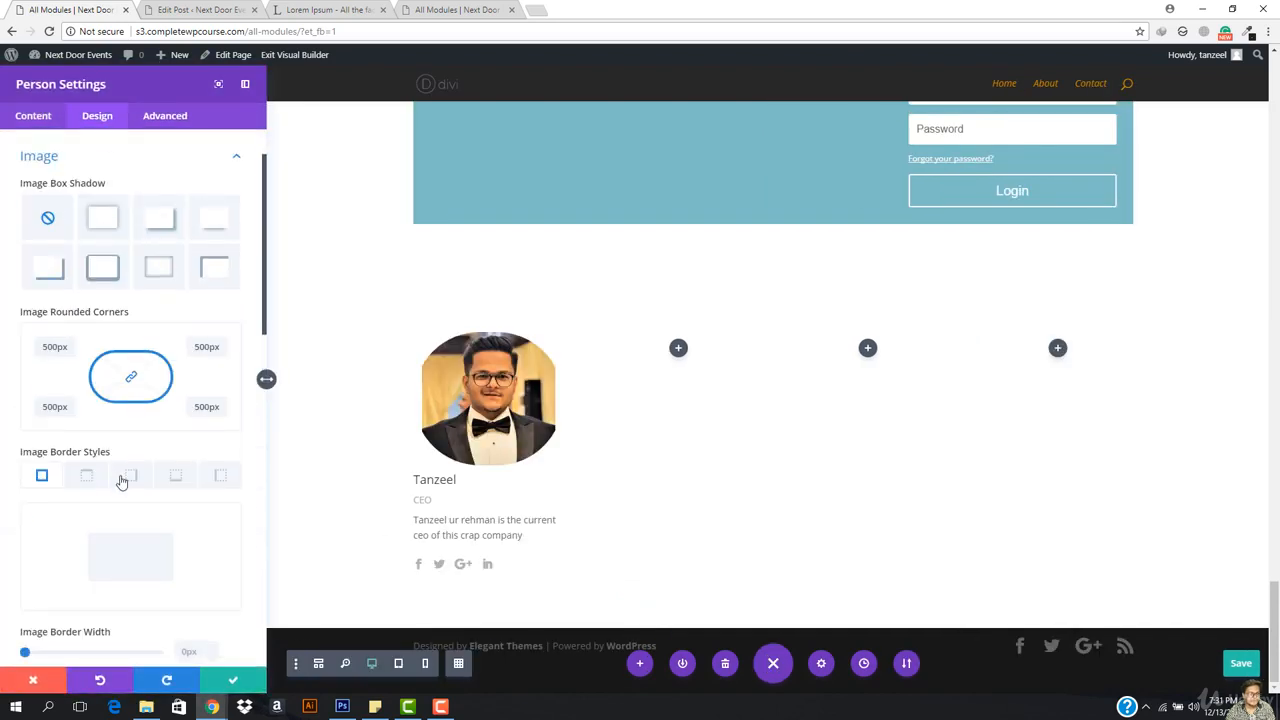
scroll(121, 482, "down", 2)
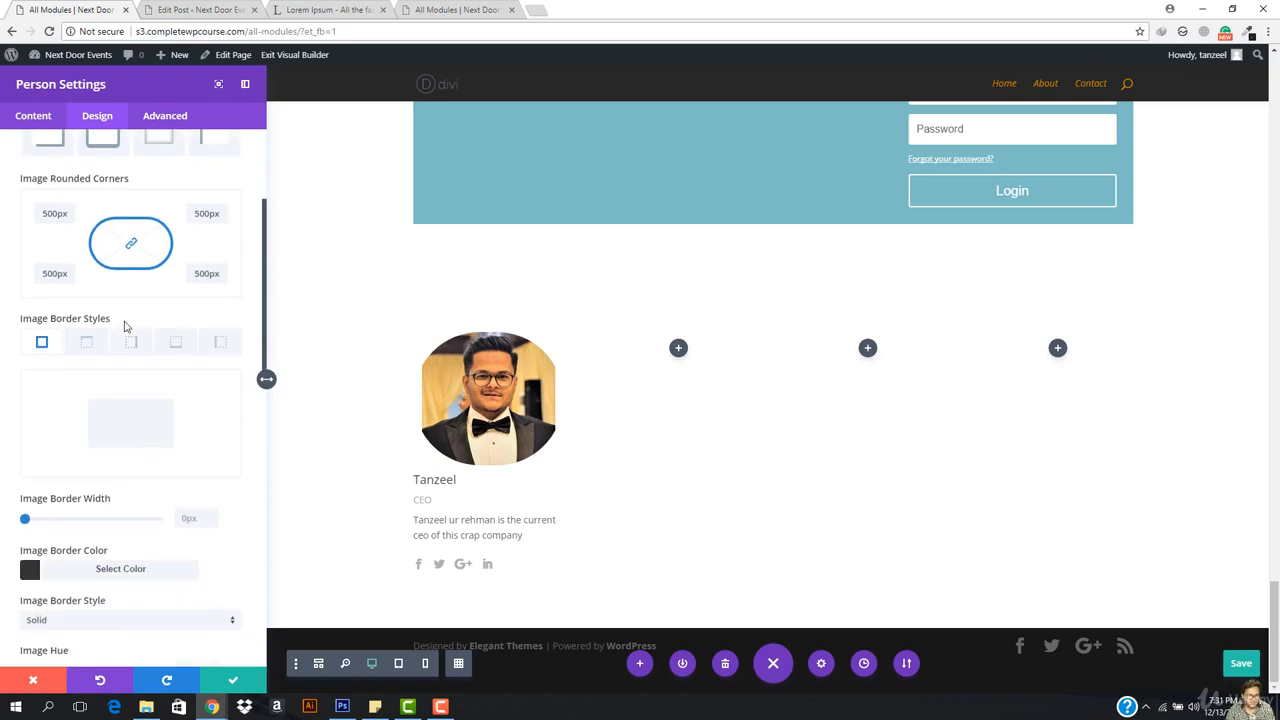
left_click(57, 212)
type("0")
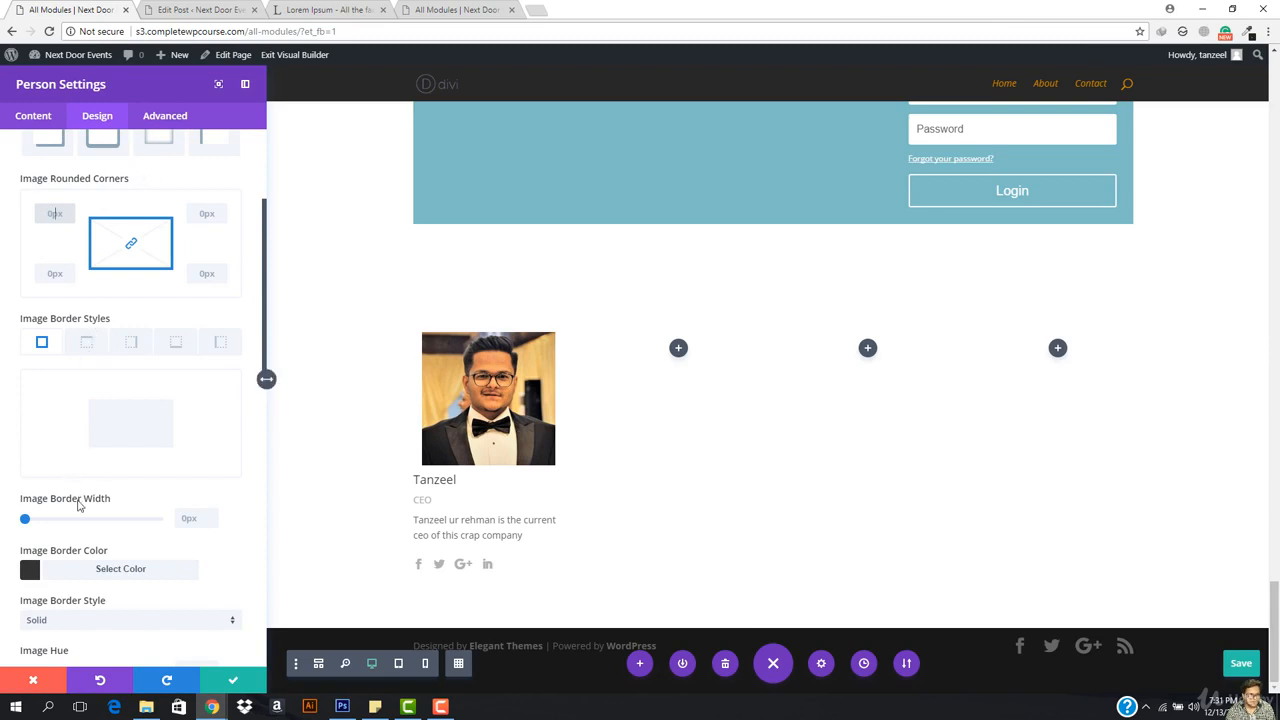
Step: Center the Person module's text orientation and save the settings
scroll(147, 479, "up", 4)
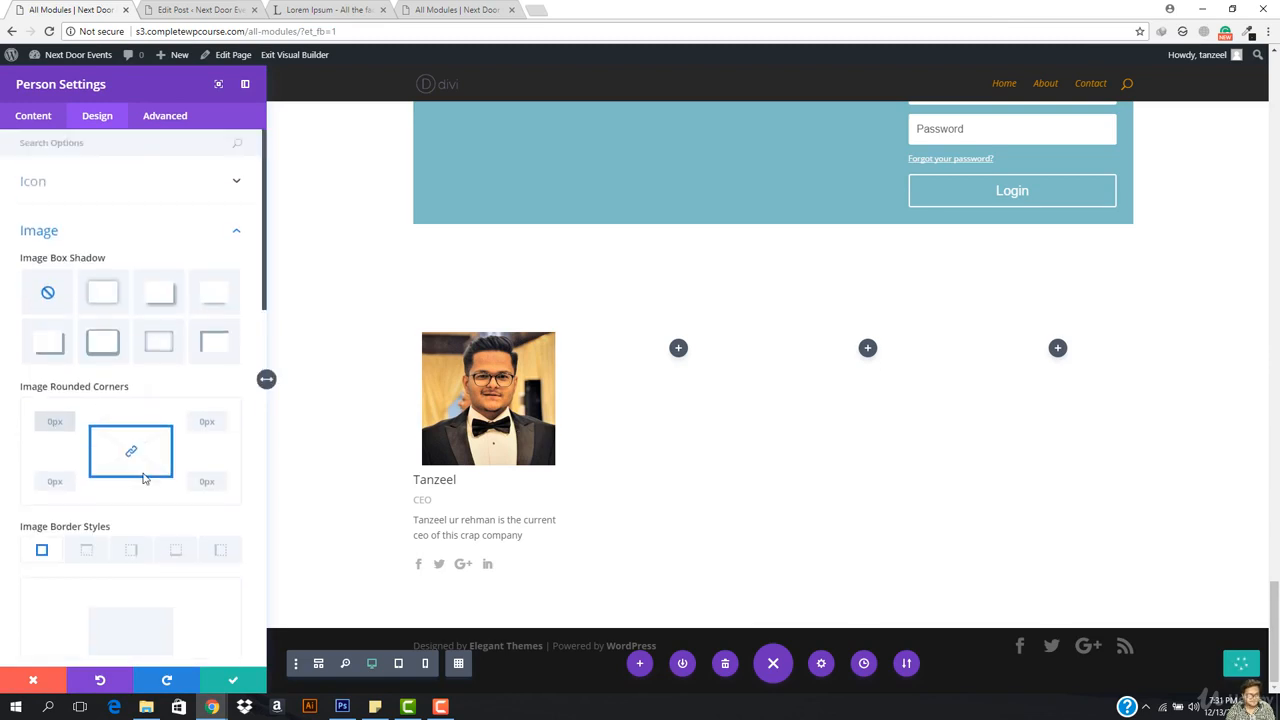
left_click(92, 184)
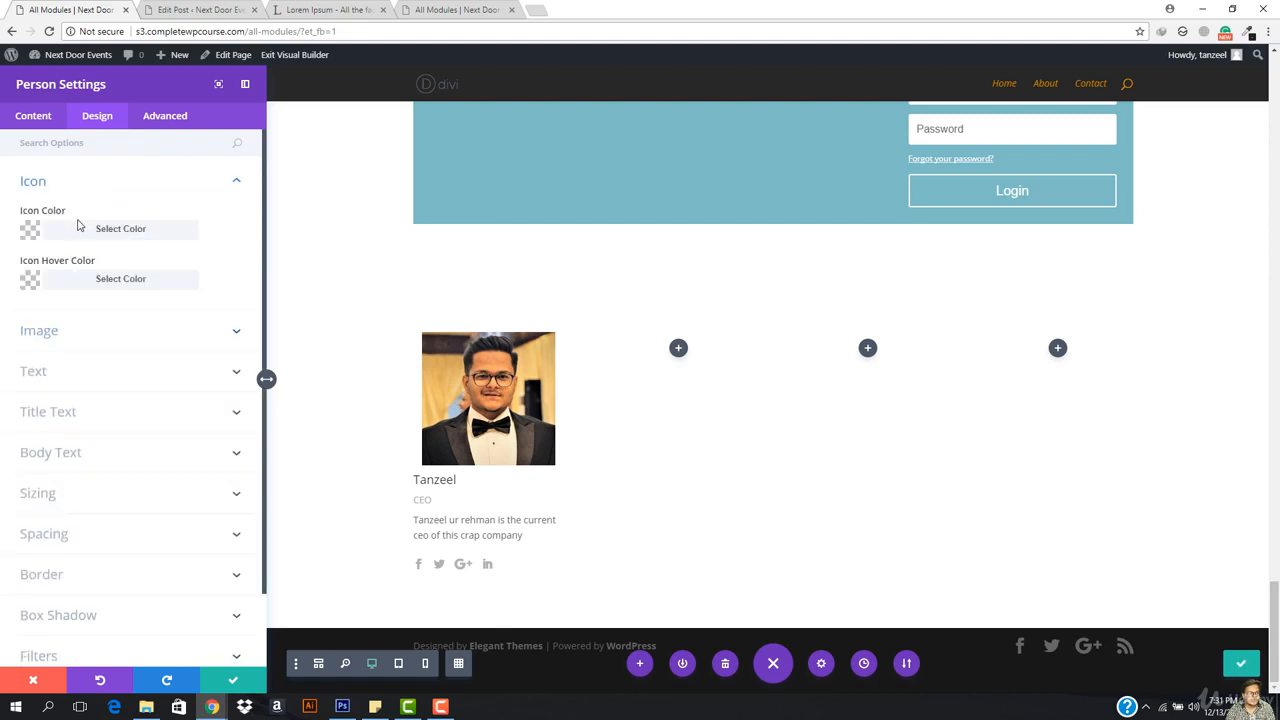
left_click(67, 372)
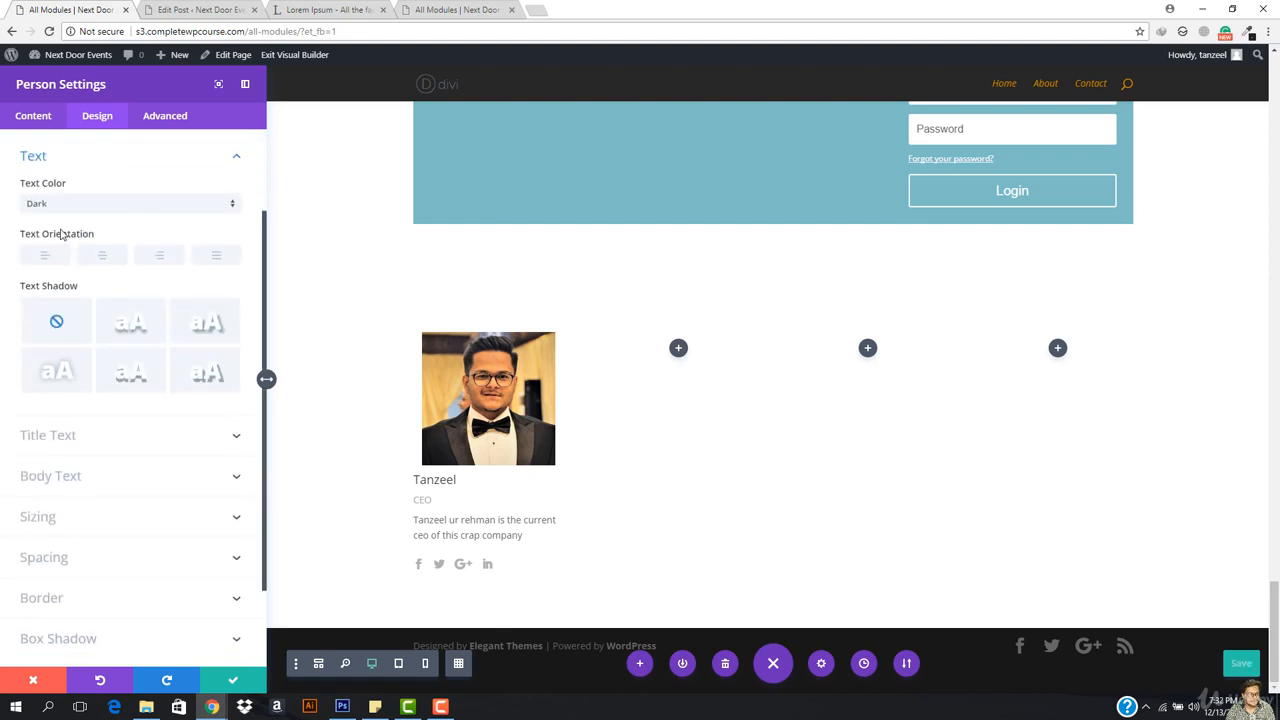
left_click(111, 258)
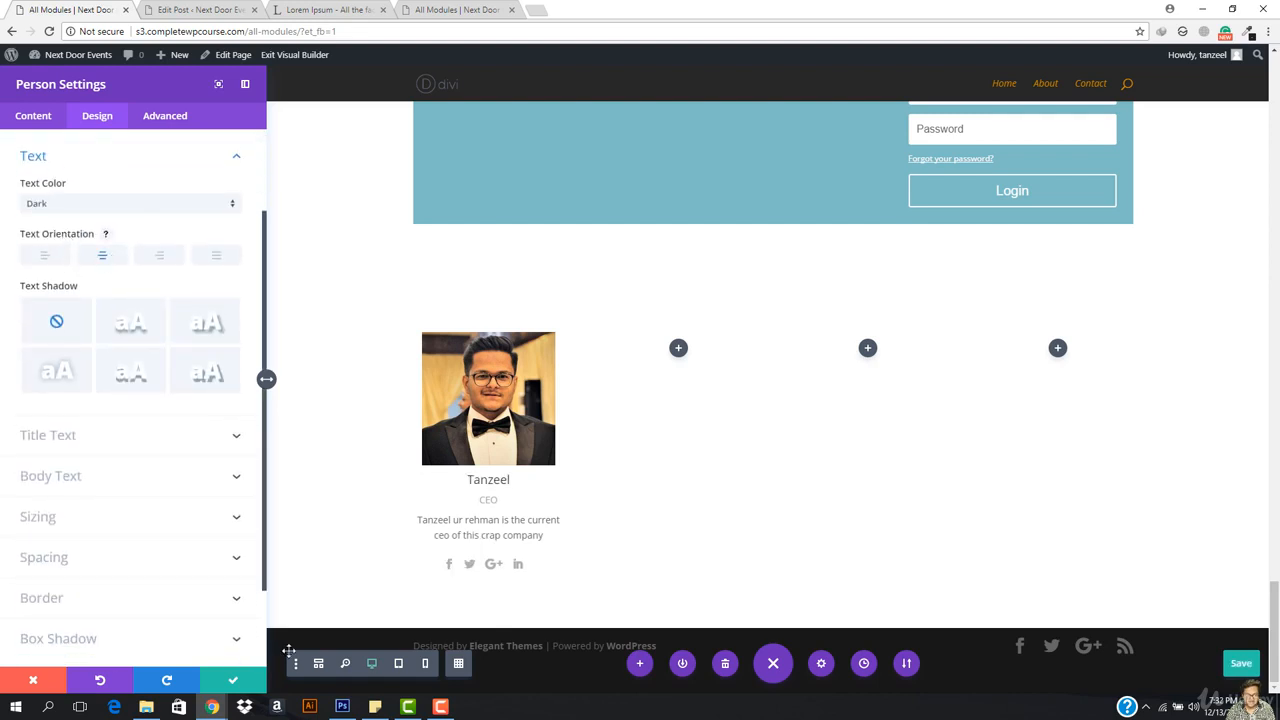
left_click(233, 680)
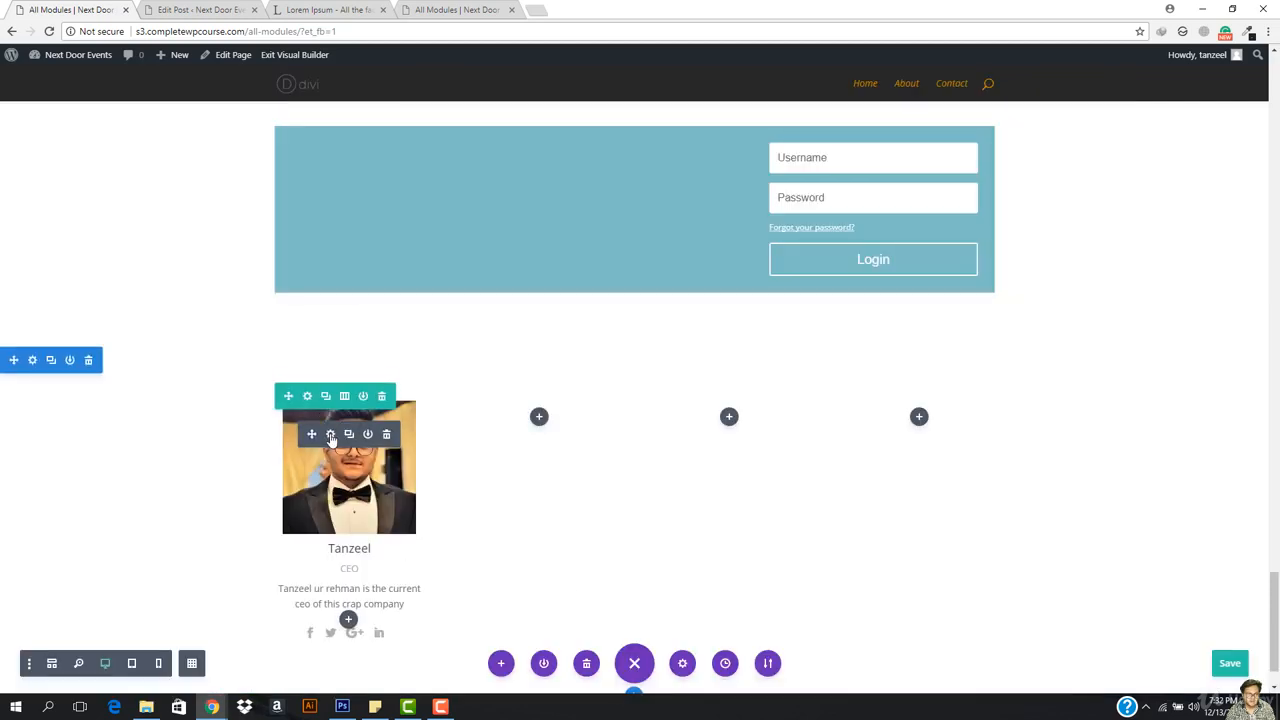
Step: Duplicate the CEO person module three times and move the copies into columns two, three and four
left_click(348, 434)
left_click(348, 436)
left_click(348, 436)
scroll(348, 436, "down", 7)
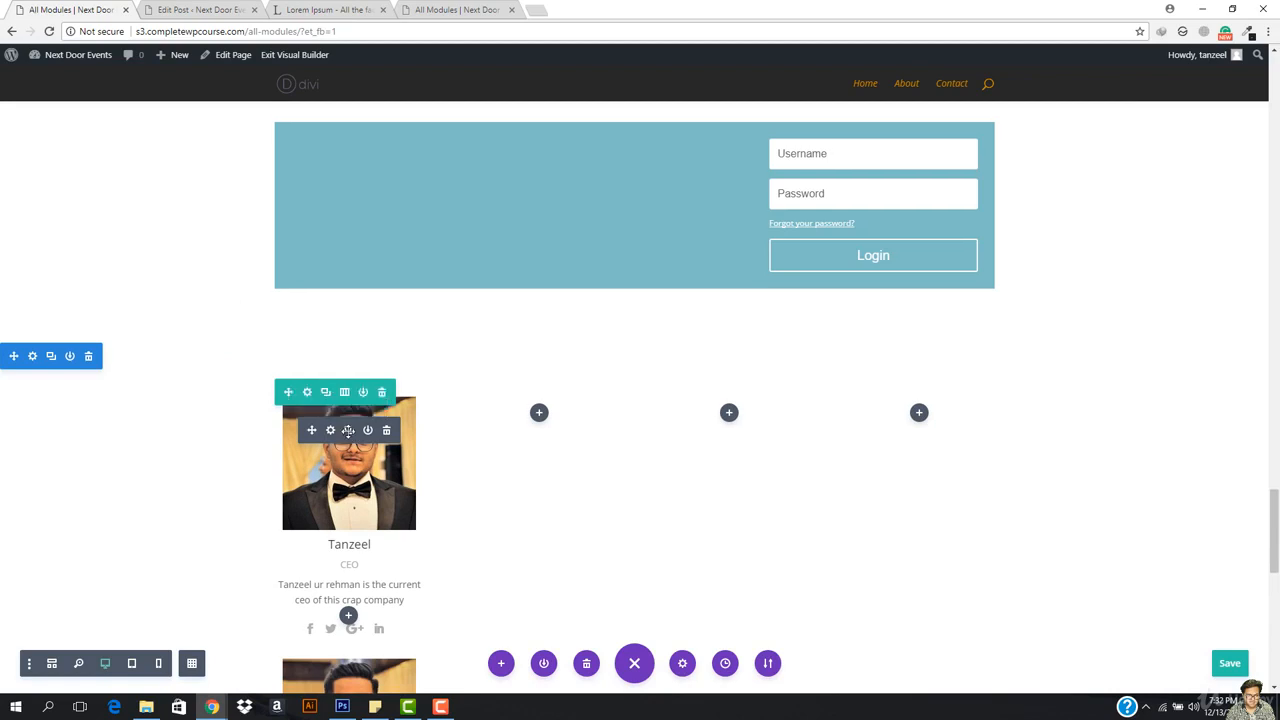
scroll(300, 370, "up", 1)
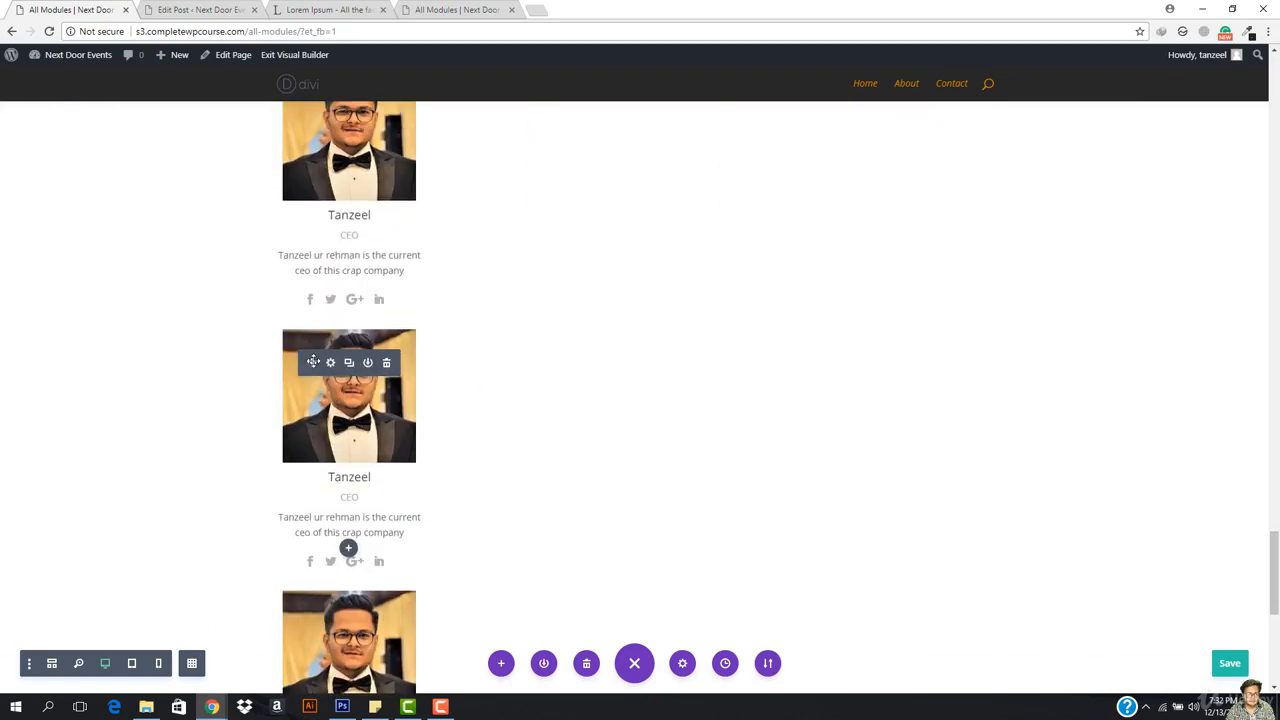
left_click_drag(313, 362, 520, 171)
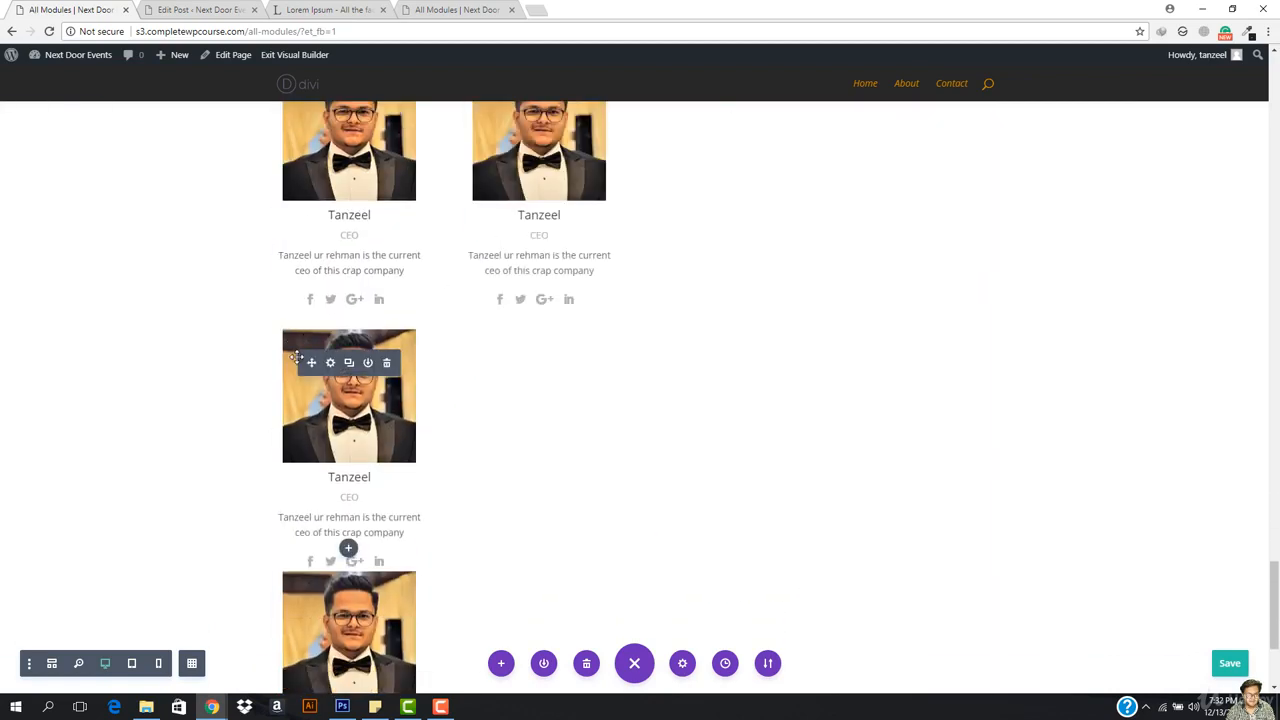
left_click_drag(311, 362, 795, 140)
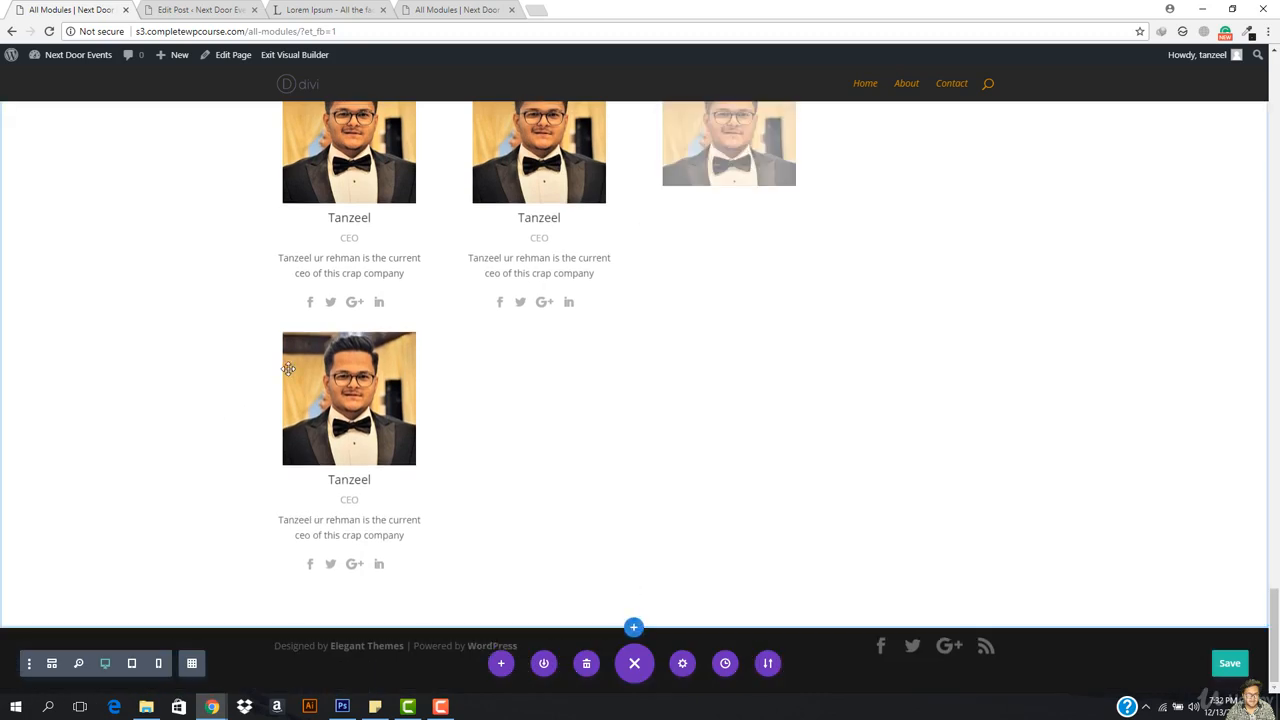
left_click_drag(323, 362, 845, 455)
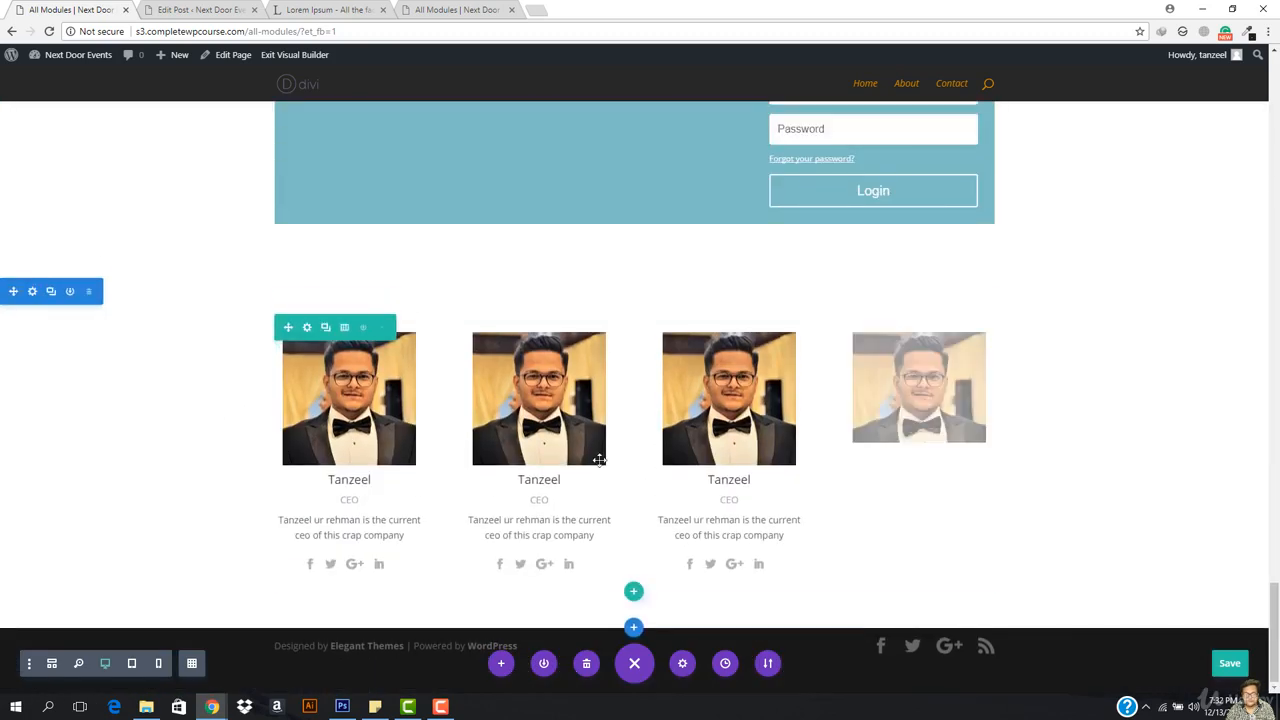
Step: Replace the CEO titles in columns 2–4 with Manager, Watchman and Sweeper, and save the page
double_click(540, 500)
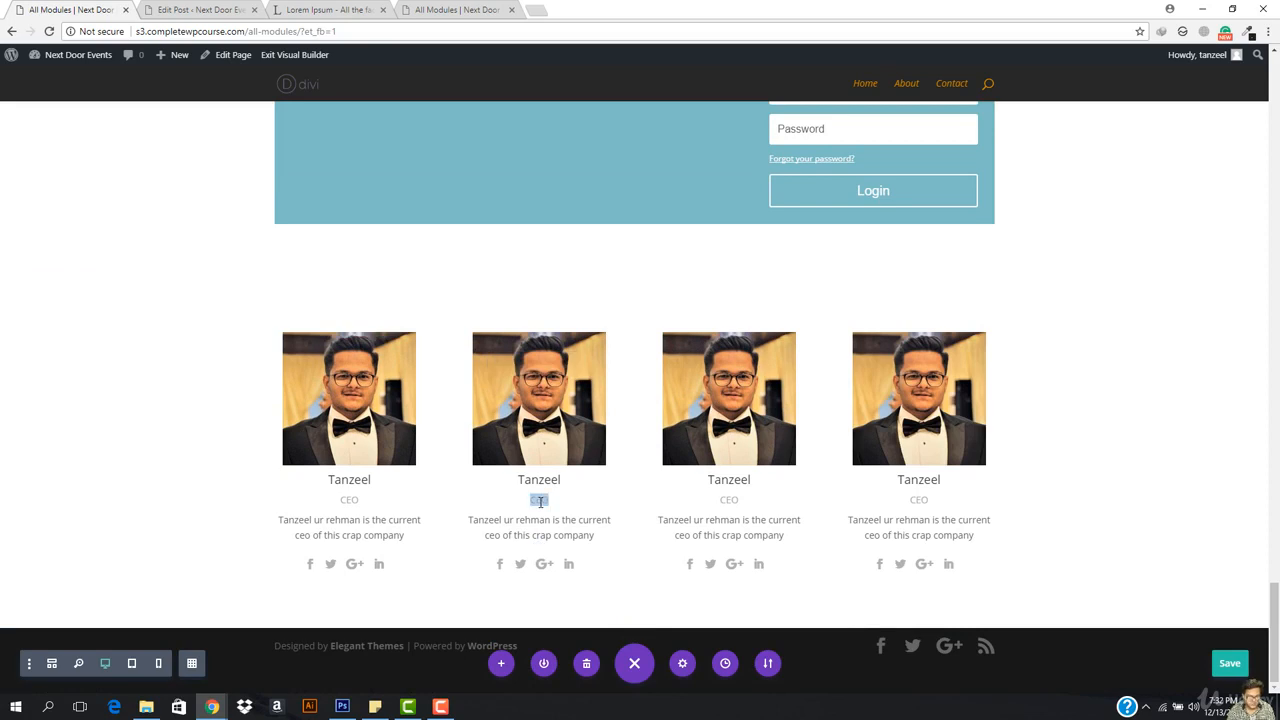
type("Manager")
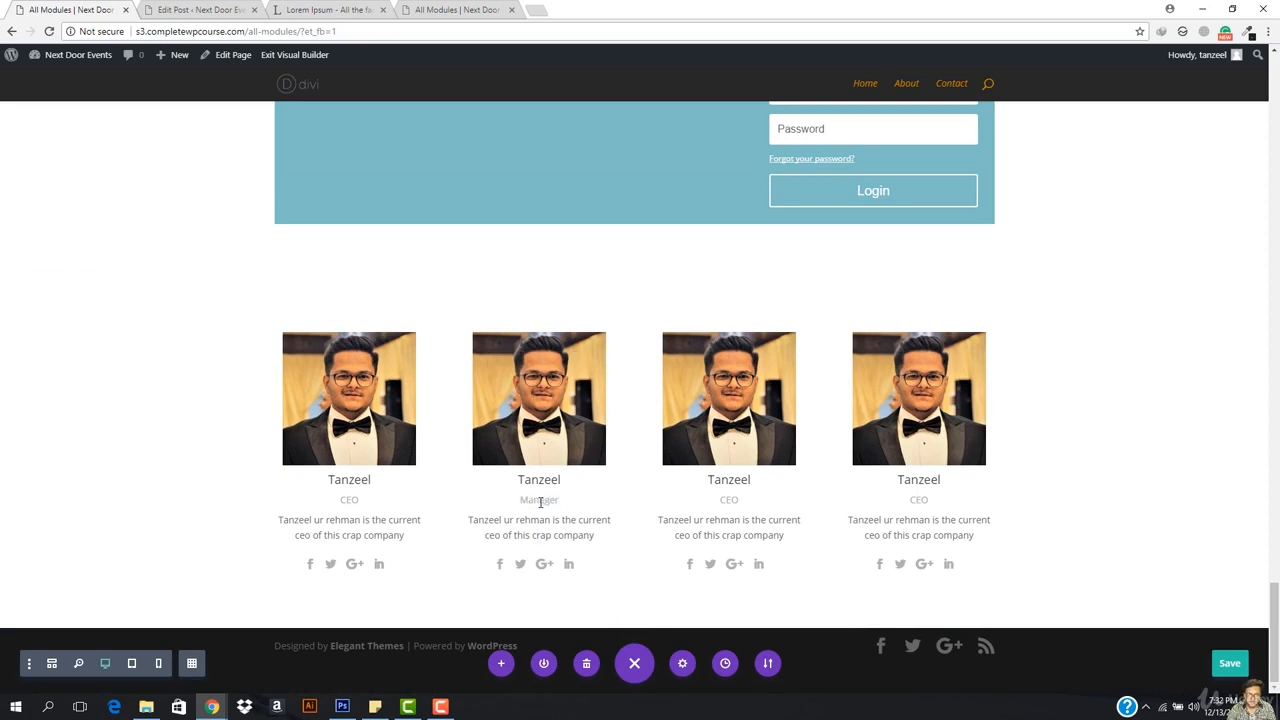
double_click(729, 500)
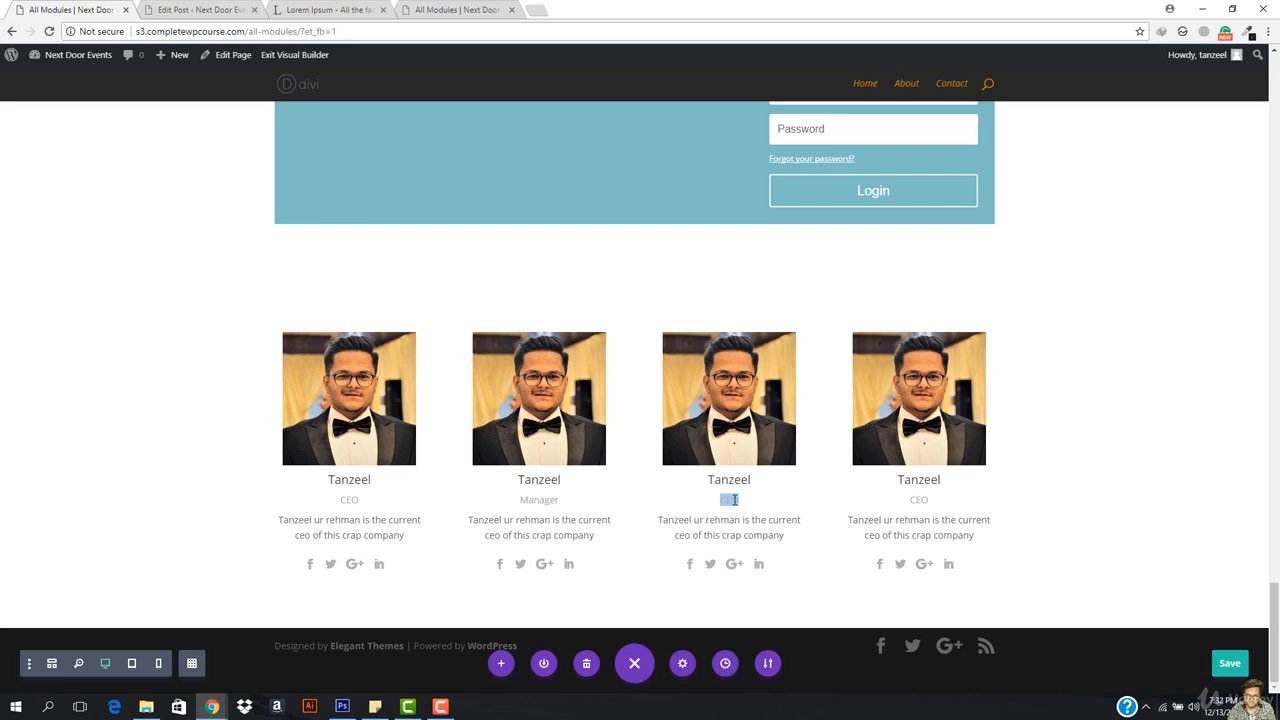
type("Watchman")
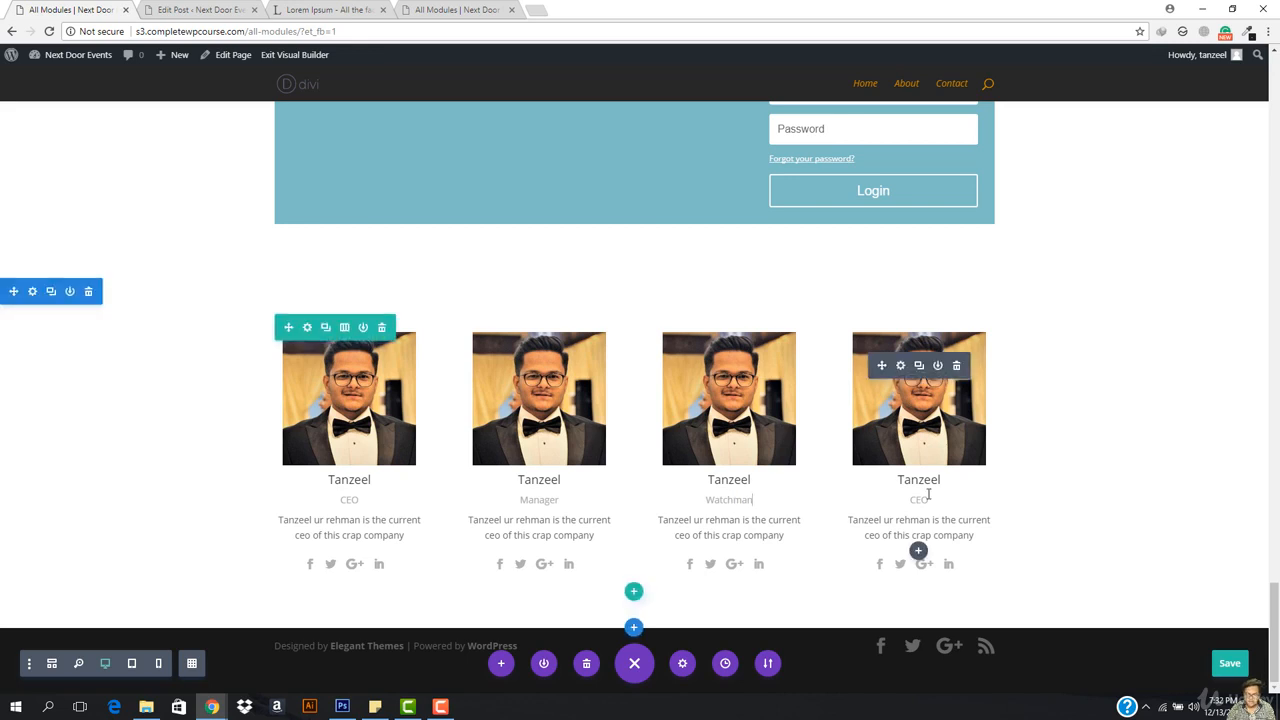
left_click(929, 495)
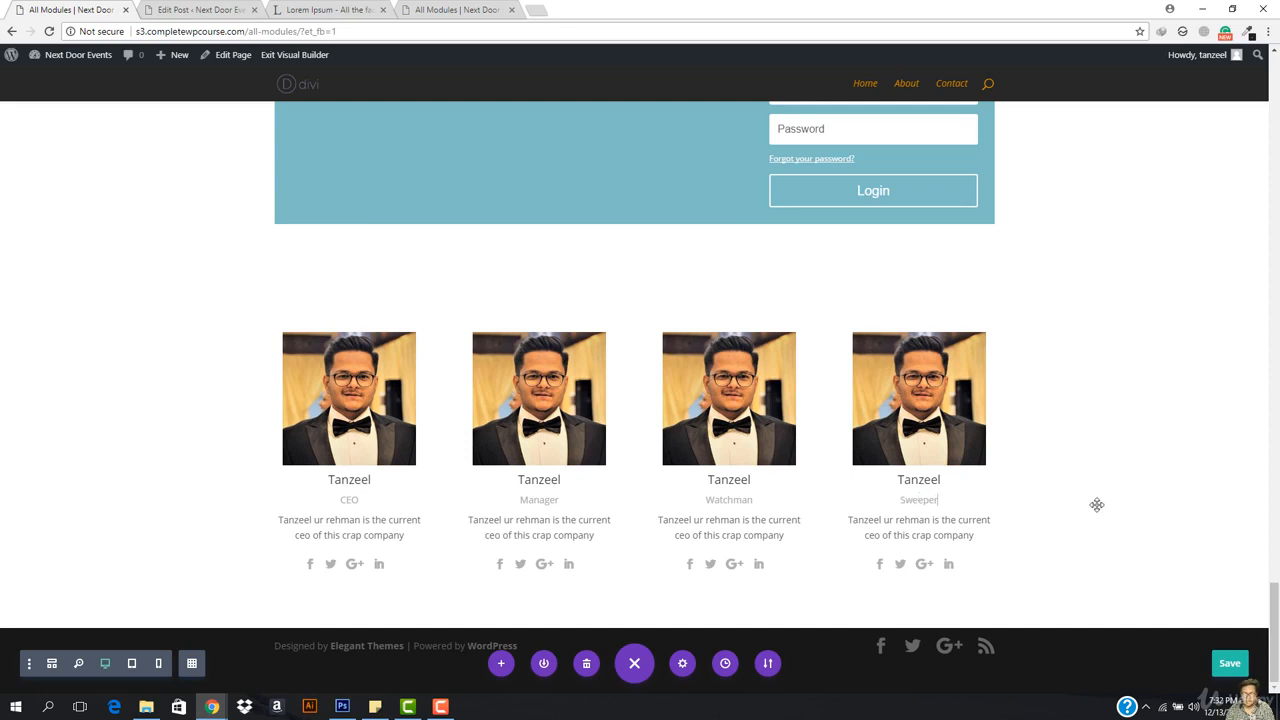
left_click(1237, 663)
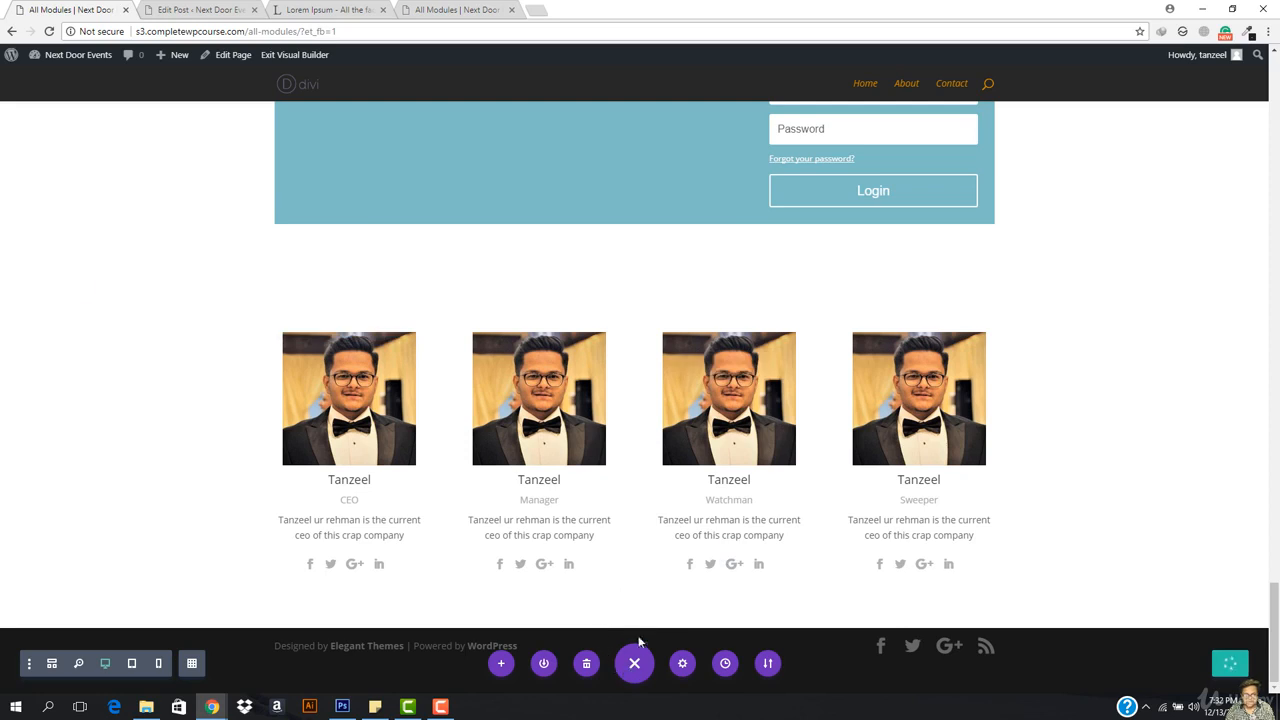
Step: Add a regular section with a one-column row below the team members
left_click(632, 628)
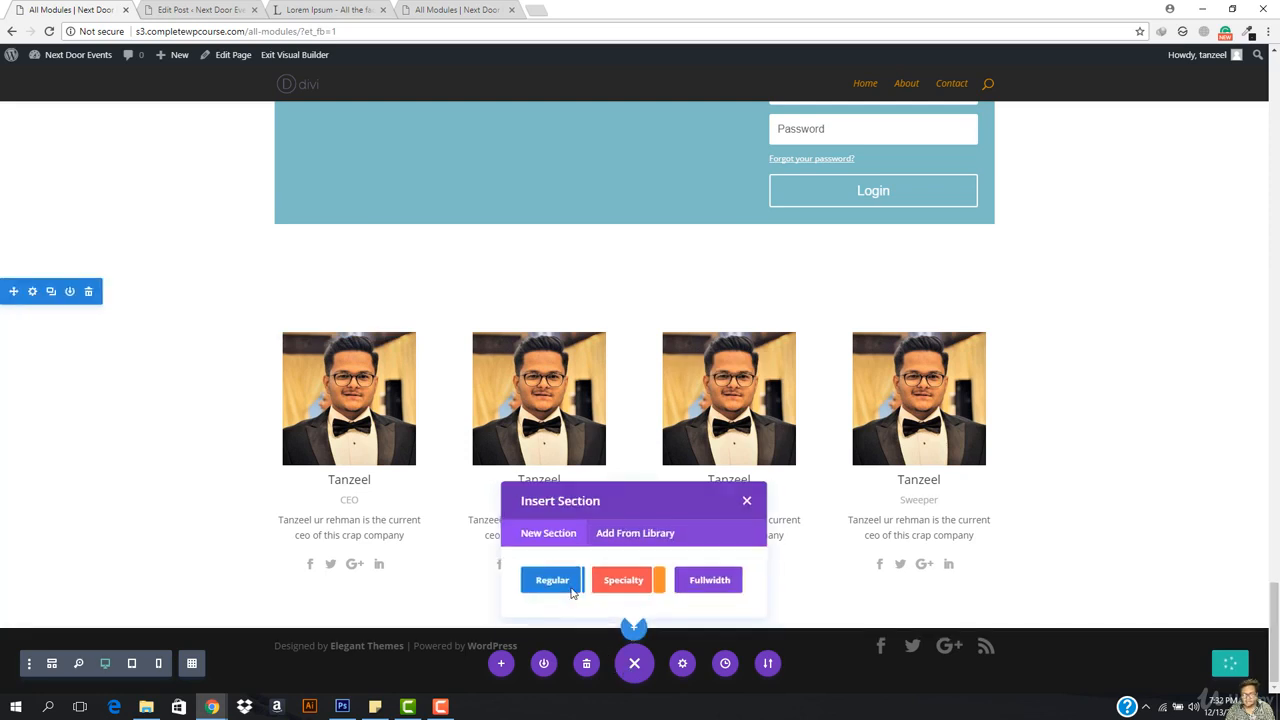
left_click(550, 585)
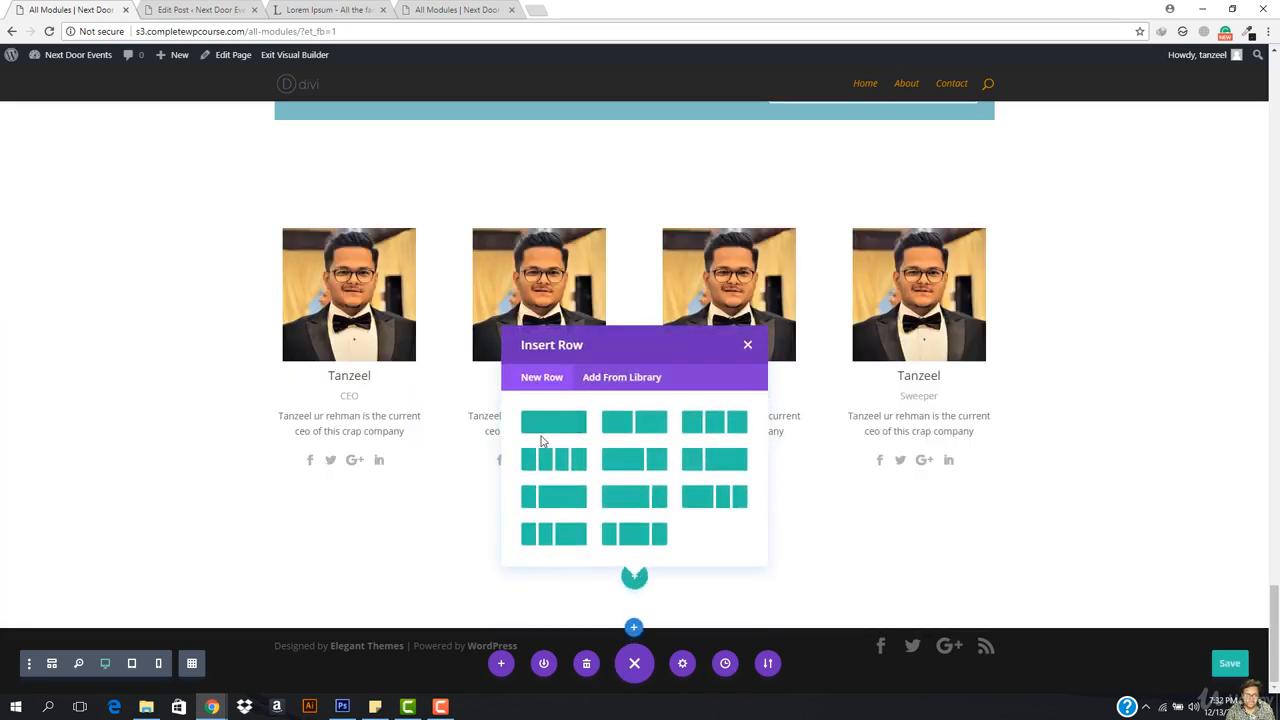
left_click(541, 428)
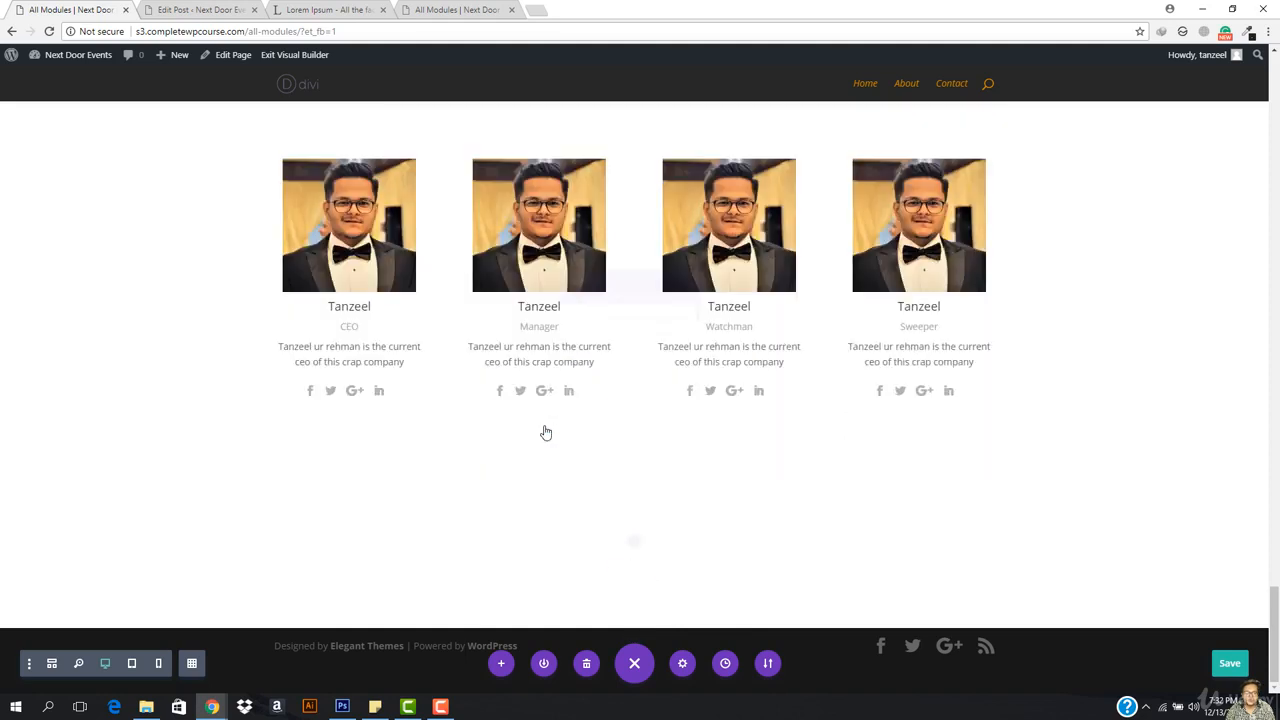
Step: Insert a Post Navigation module into the new one-column row
scroll(620, 425, "down", 2)
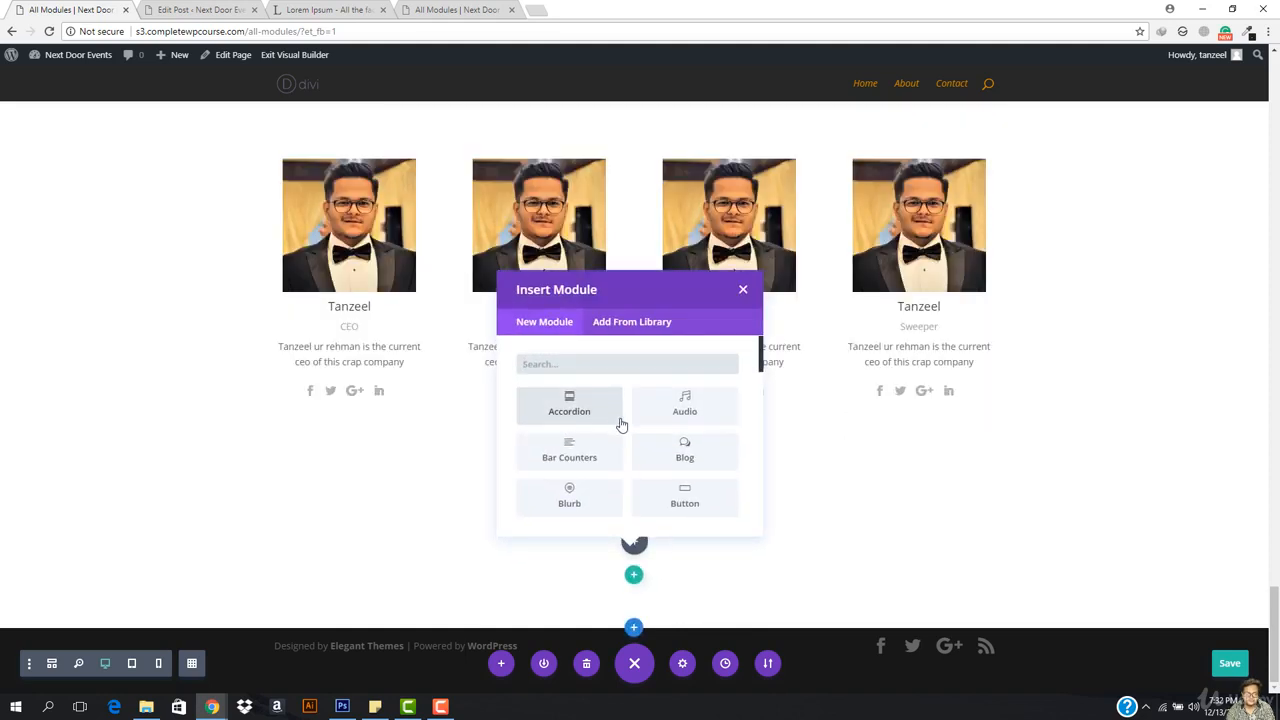
scroll(620, 425, "down", 8)
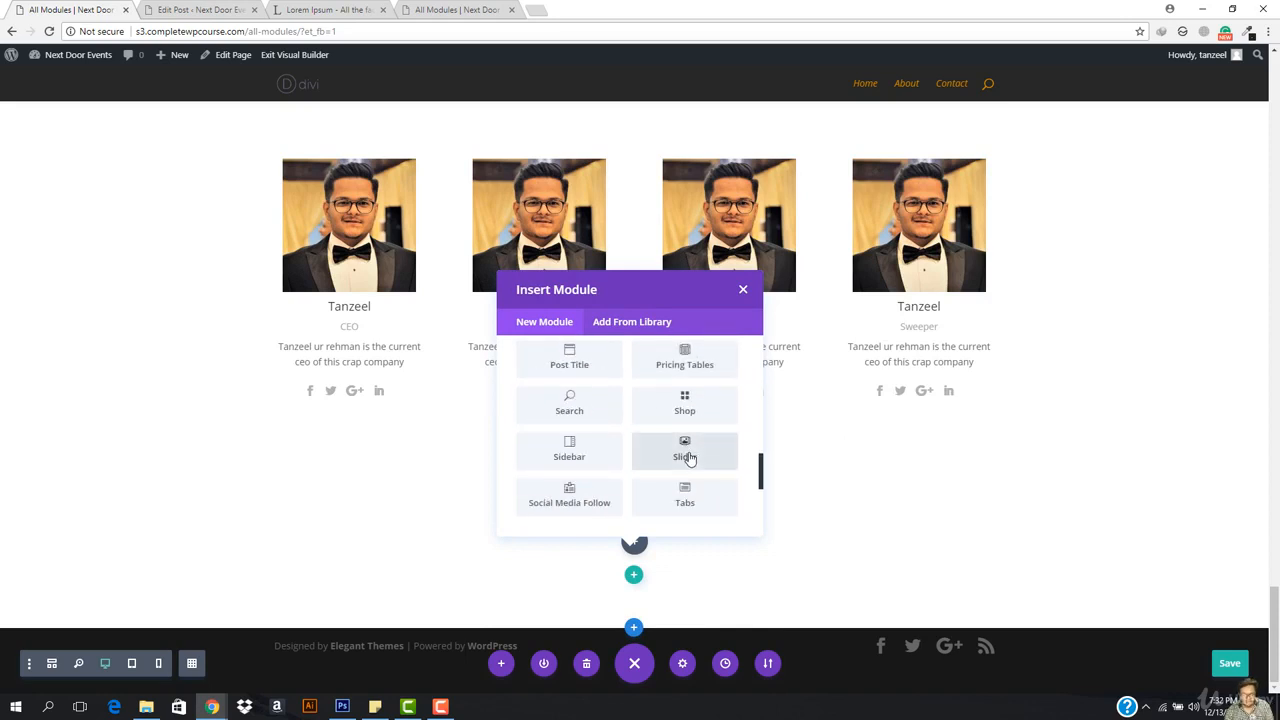
scroll(622, 420, "up", 3)
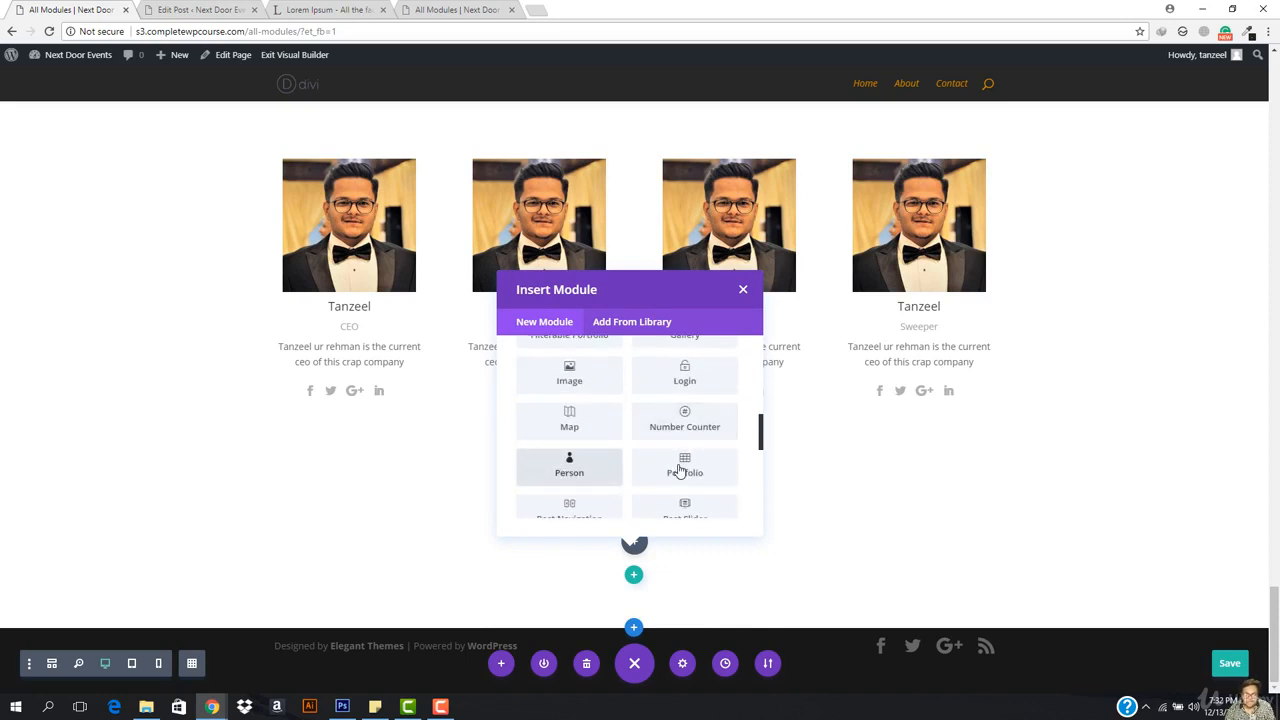
scroll(600, 452, "down", 2)
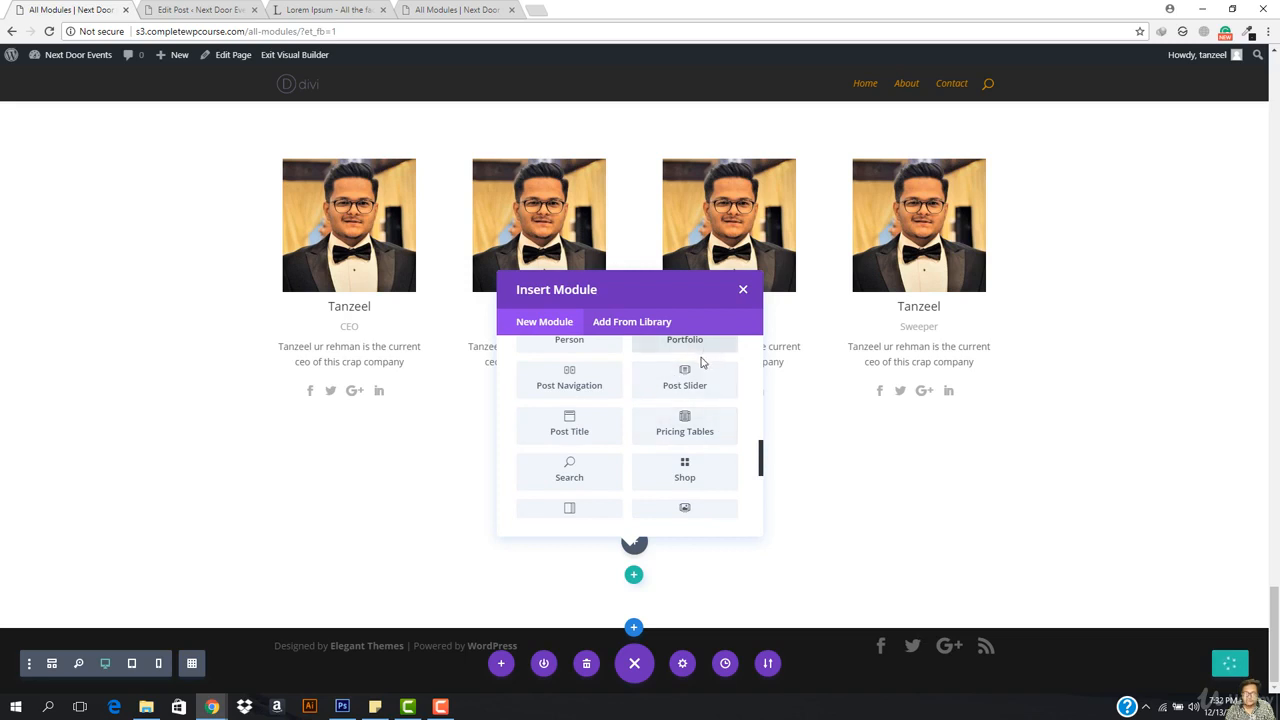
scroll(708, 405, "up", 1)
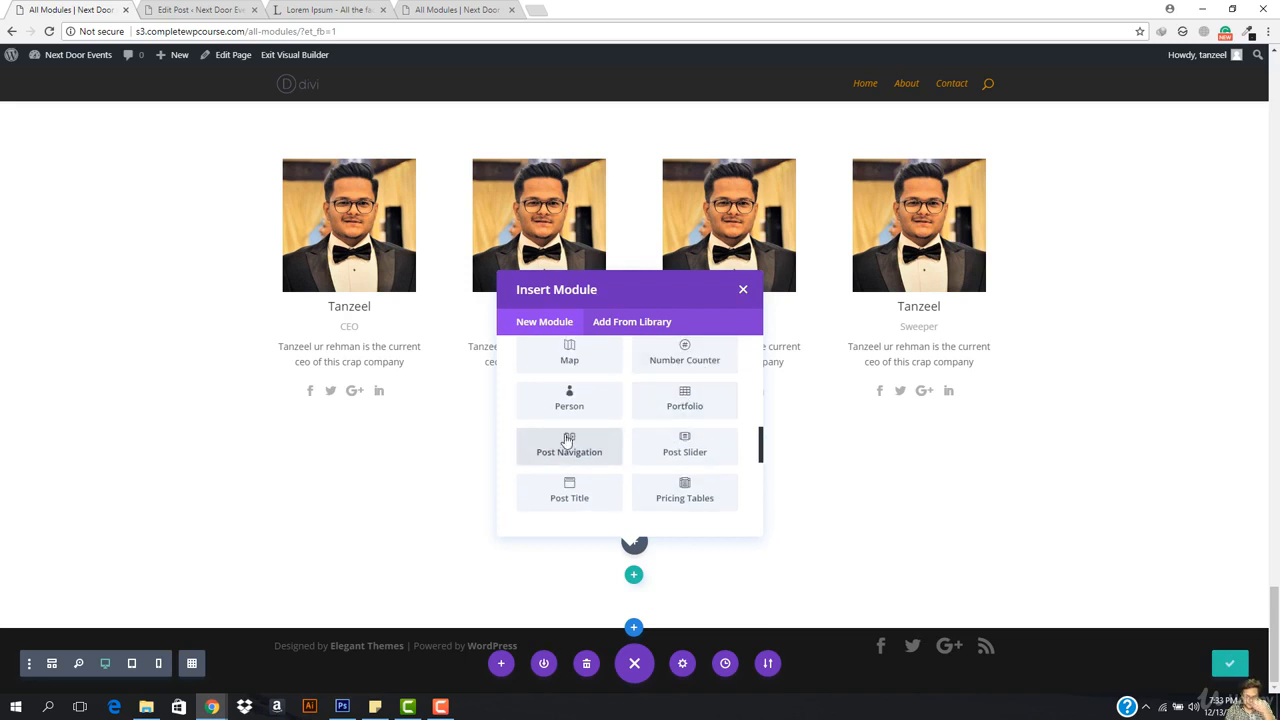
left_click(581, 440)
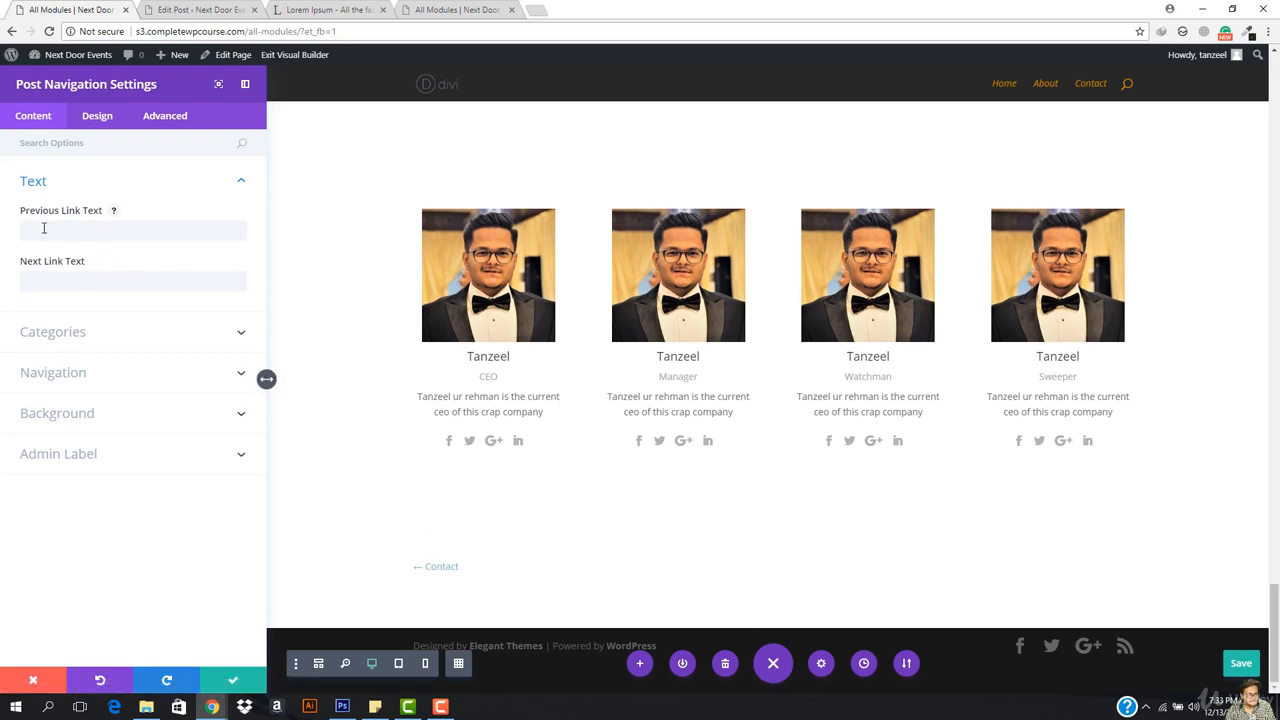
left_click(100, 221)
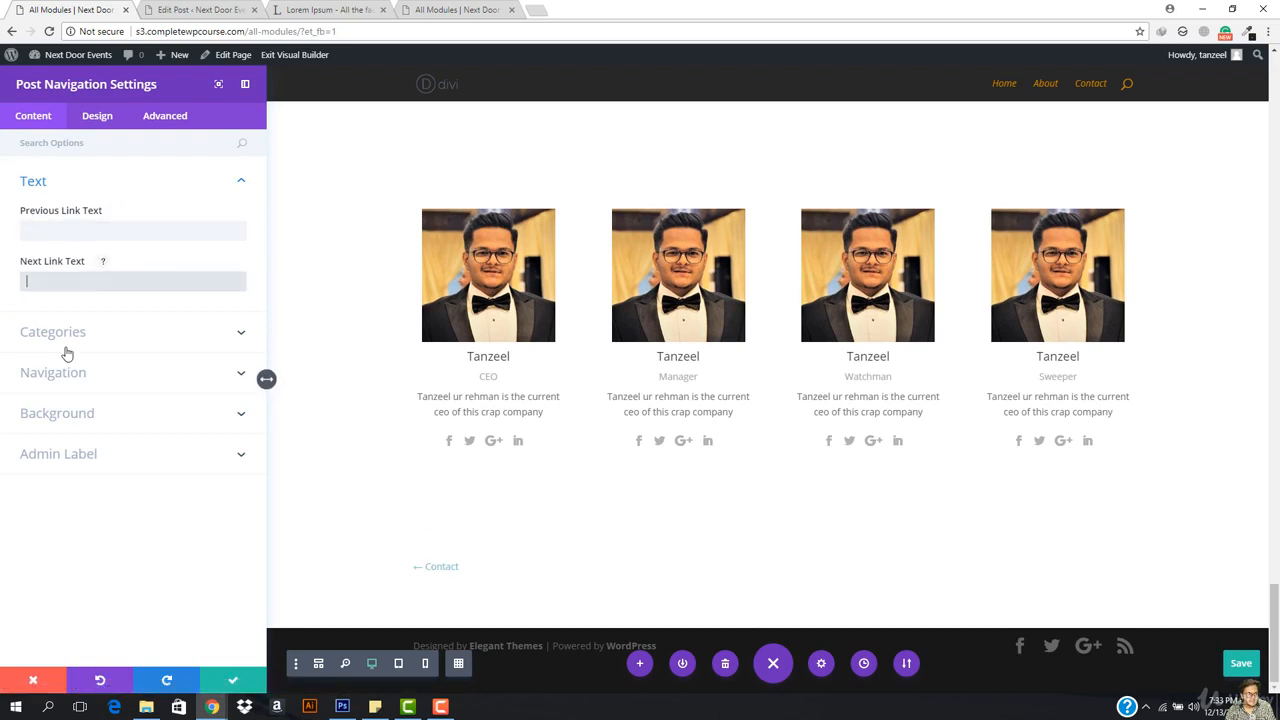
left_click(26, 348)
left_click(33, 280)
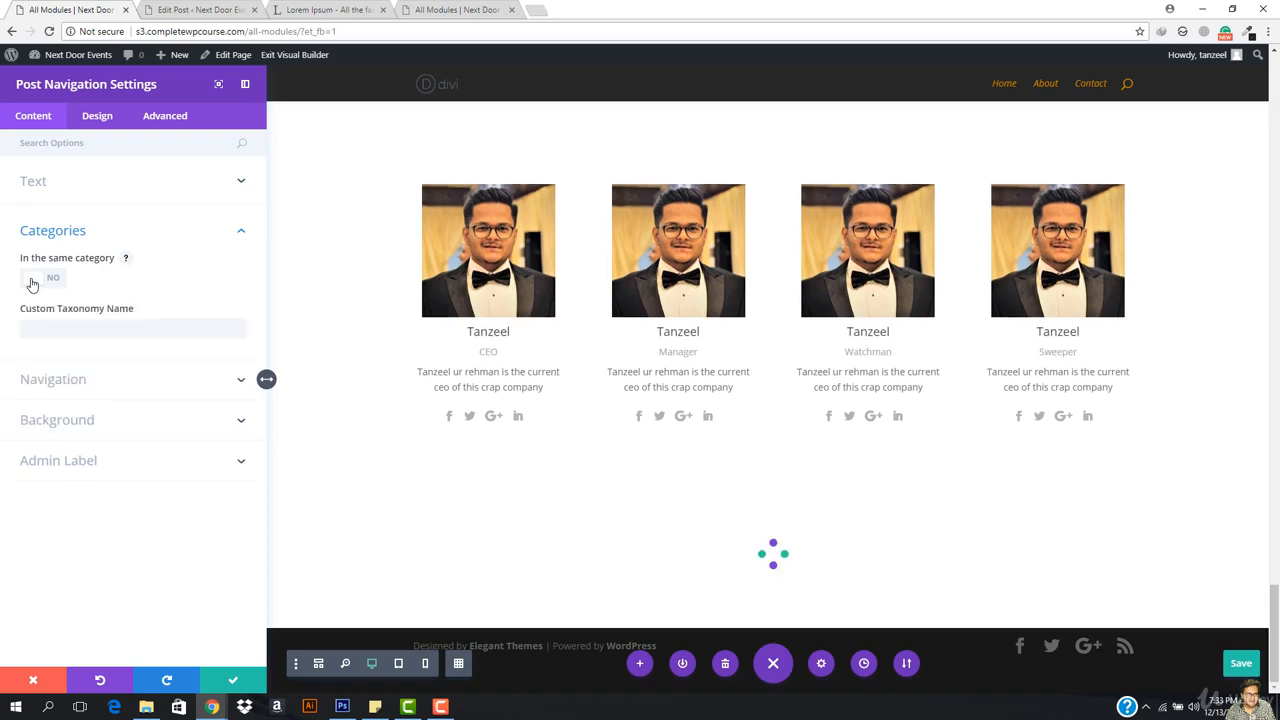
left_click(124, 336)
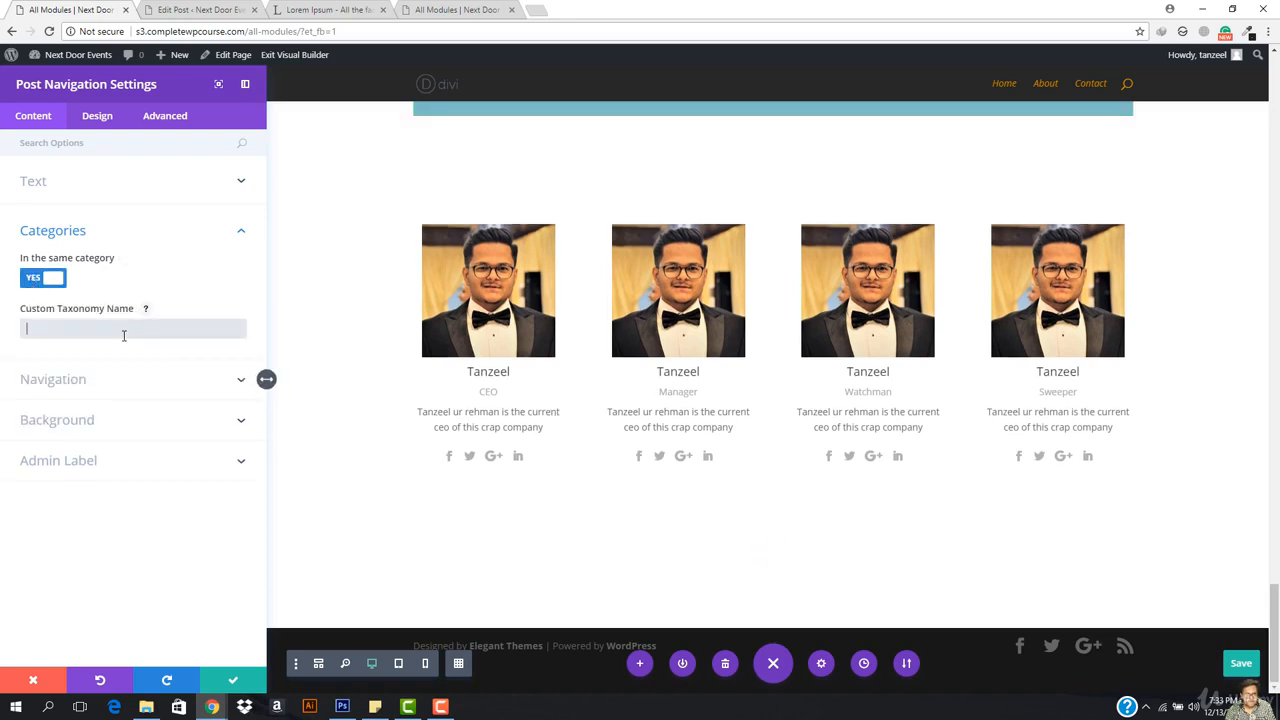
type("un")
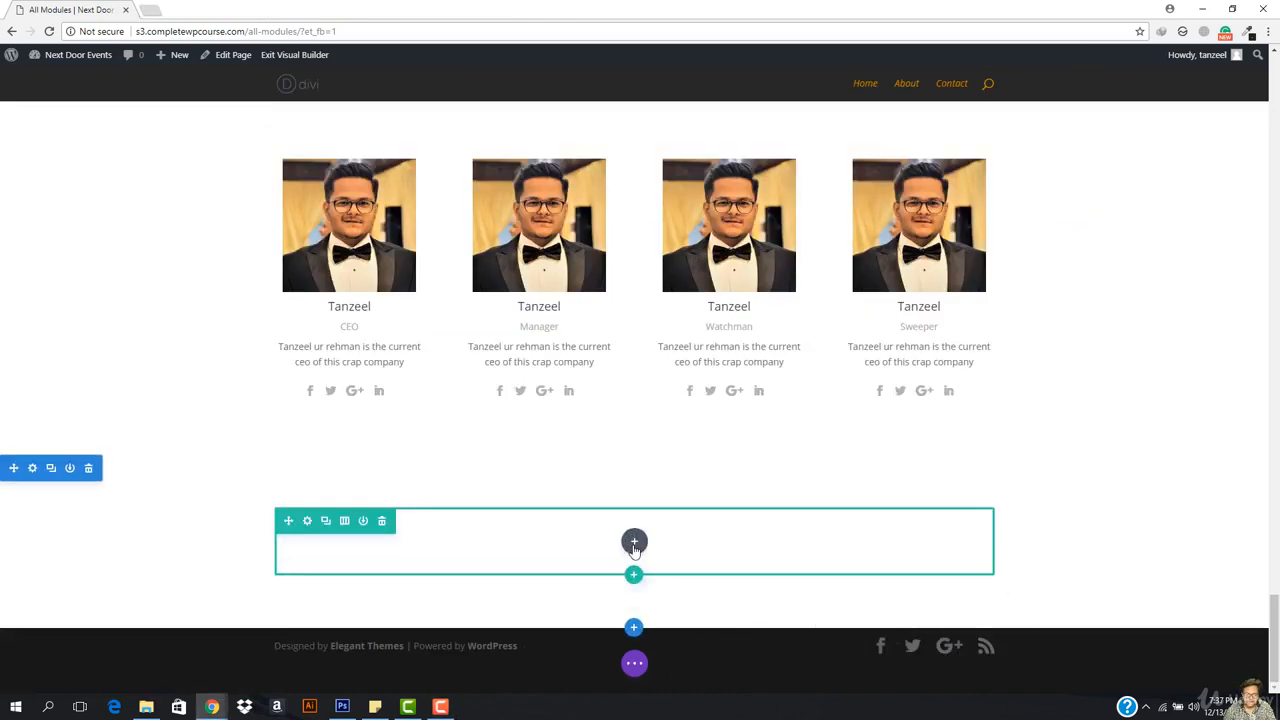
left_click(634, 541)
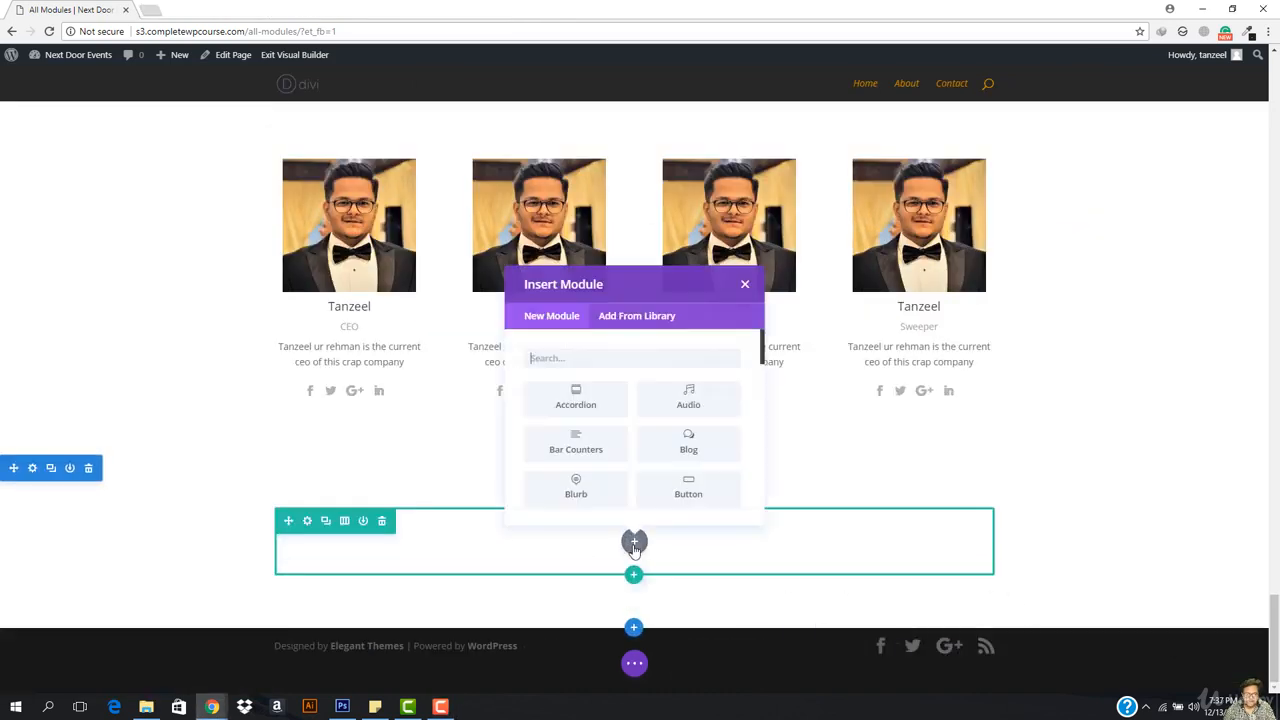
Step: Insert a Post Navigation module into the row beneath the team
scroll(633, 500, "down", 5)
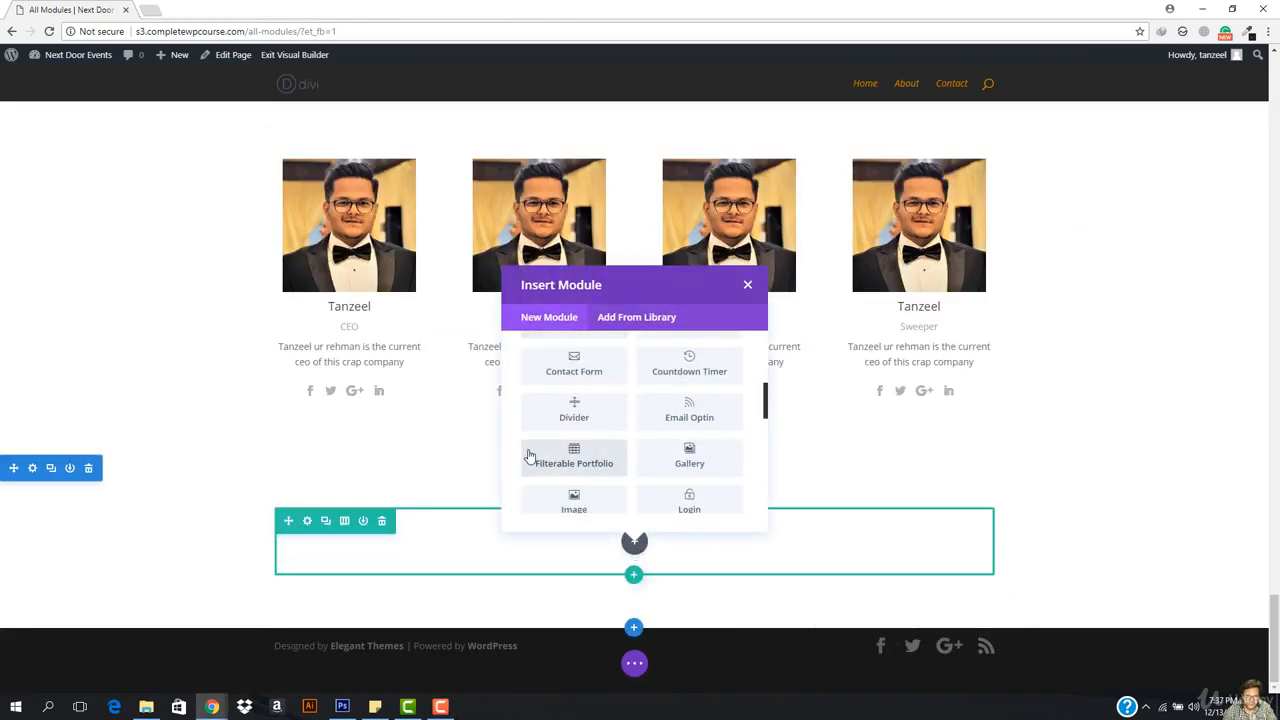
scroll(640, 440, "down", 1)
scroll(600, 470, "down", 3)
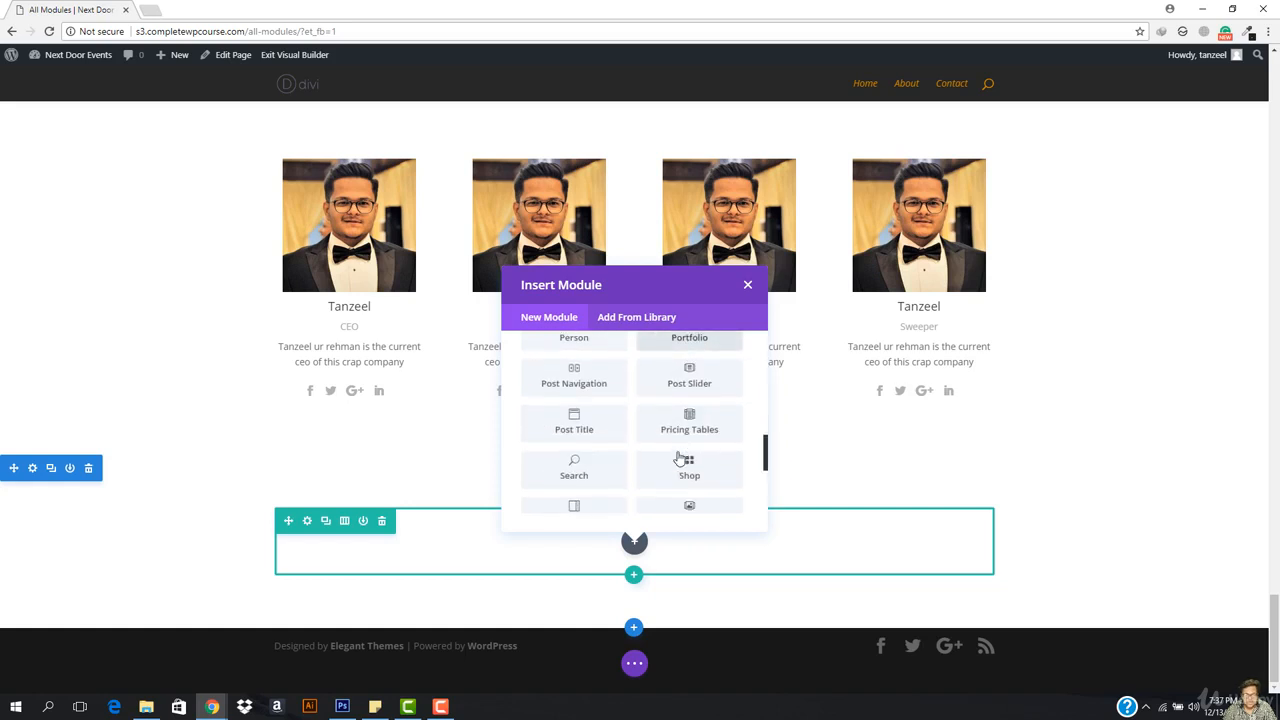
scroll(586, 395, "up", 8)
scroll(590, 420, "down", 4)
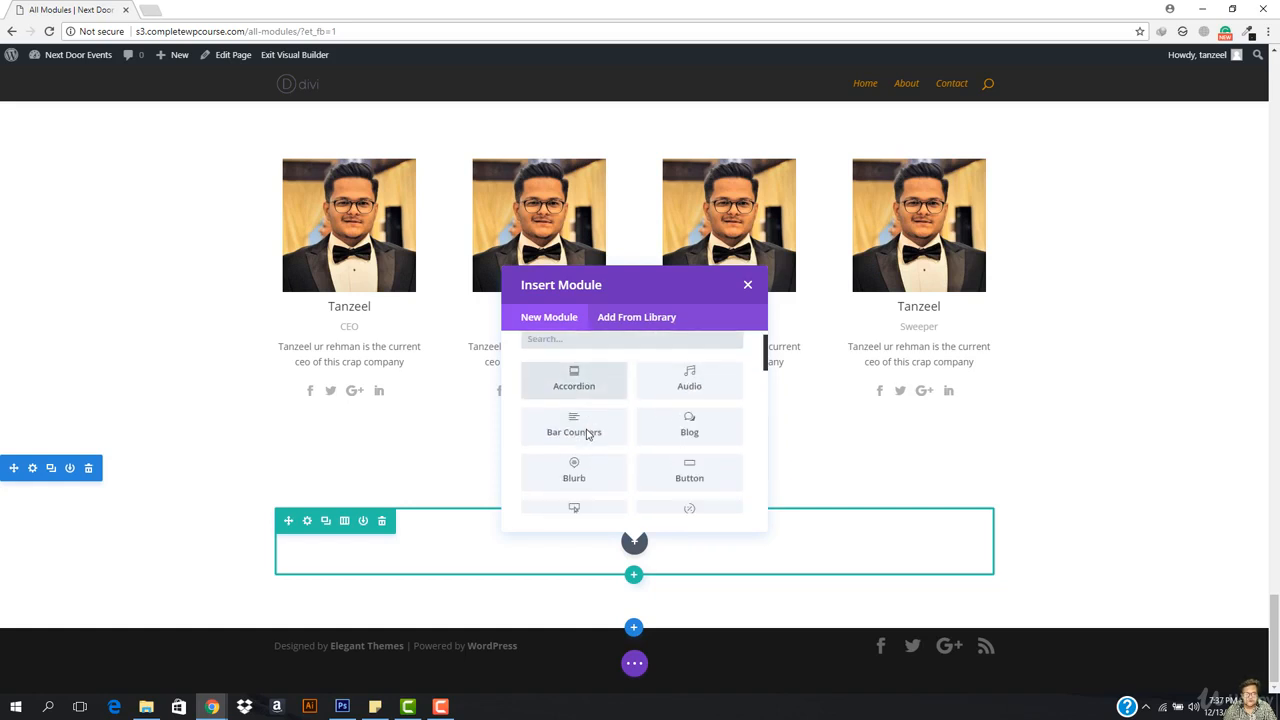
scroll(591, 440, "down", 3)
left_click(594, 440)
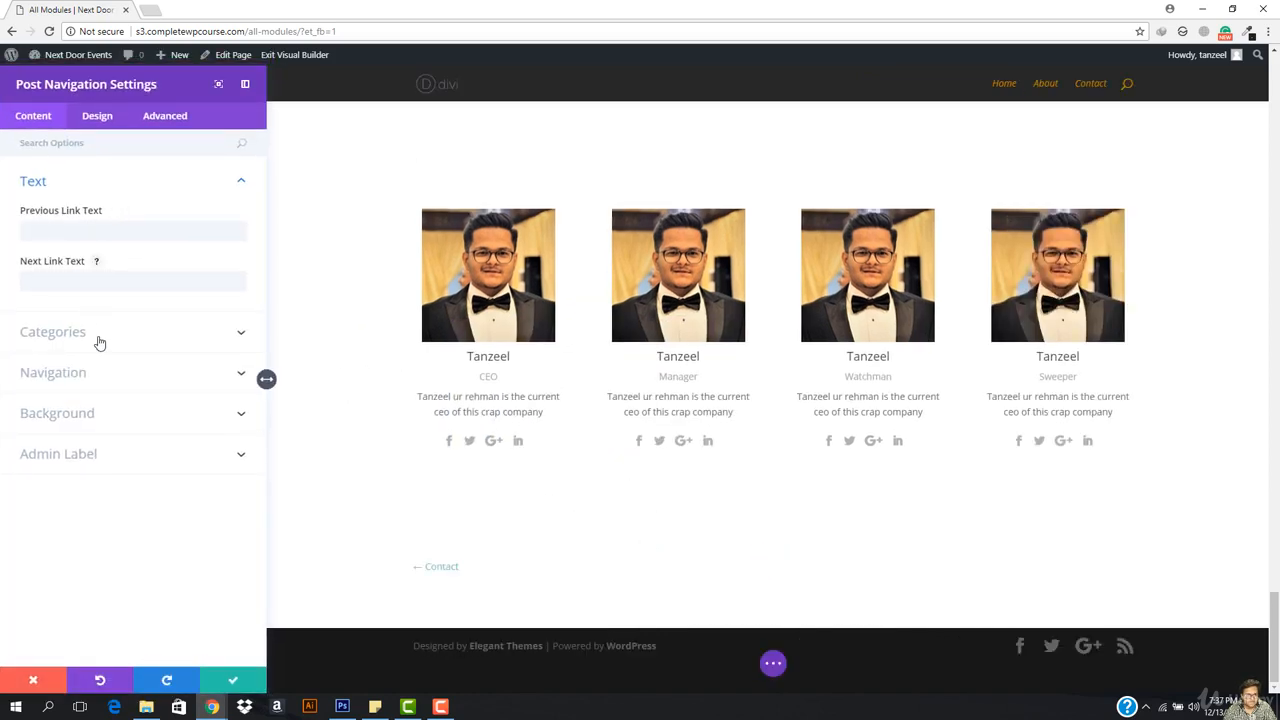
Step: Set In the same category to YES and enter 'uncategorized' as the Custom Taxonomy Name
left_click(99, 340)
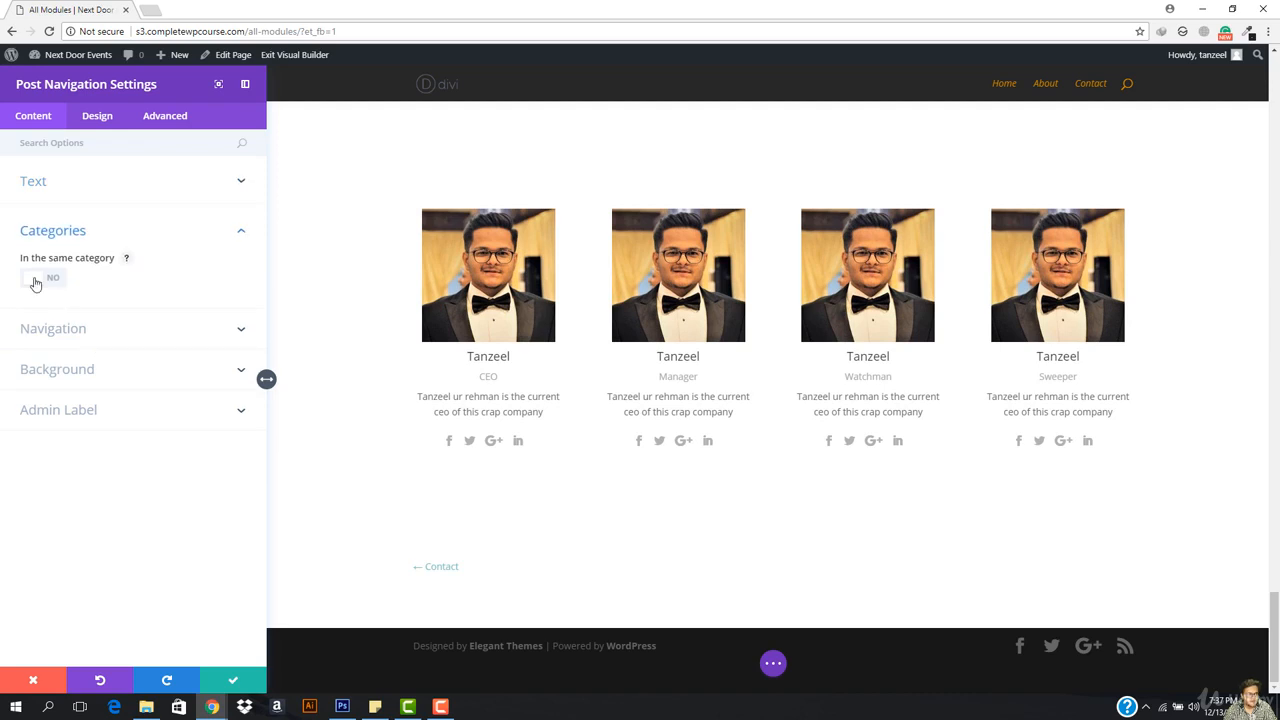
left_click(35, 282)
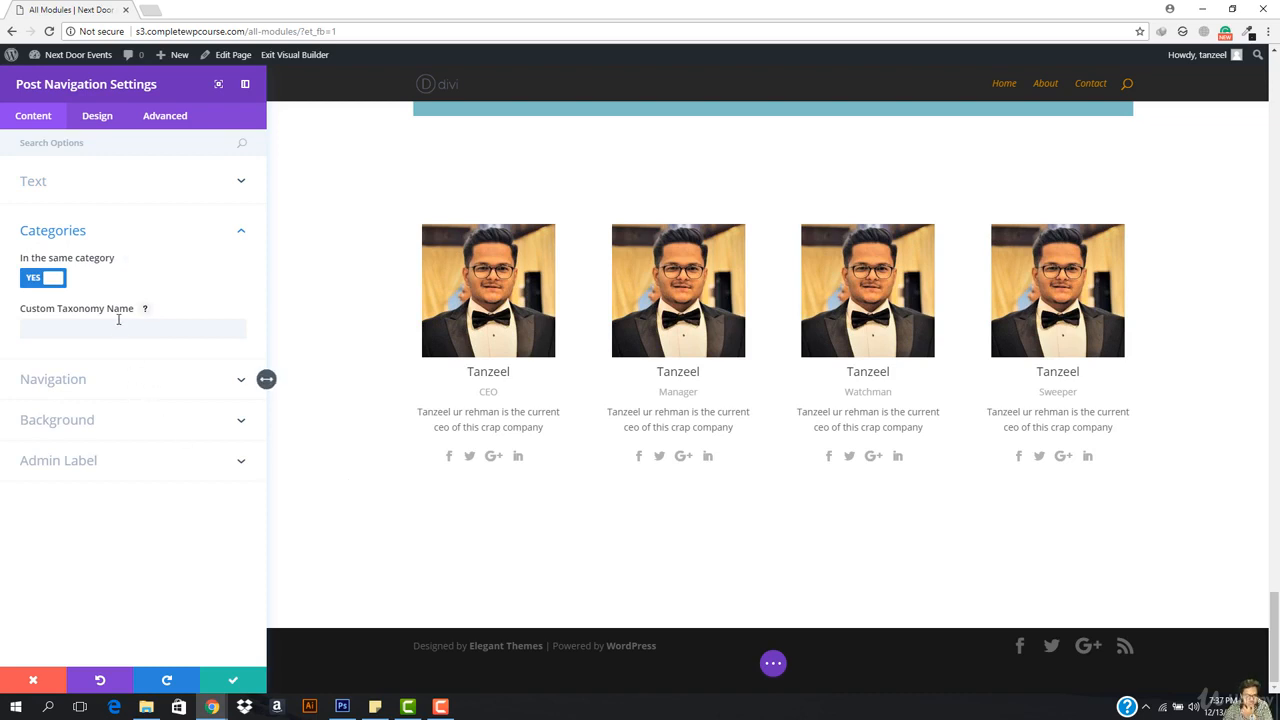
left_click(118, 319)
left_click(142, 394)
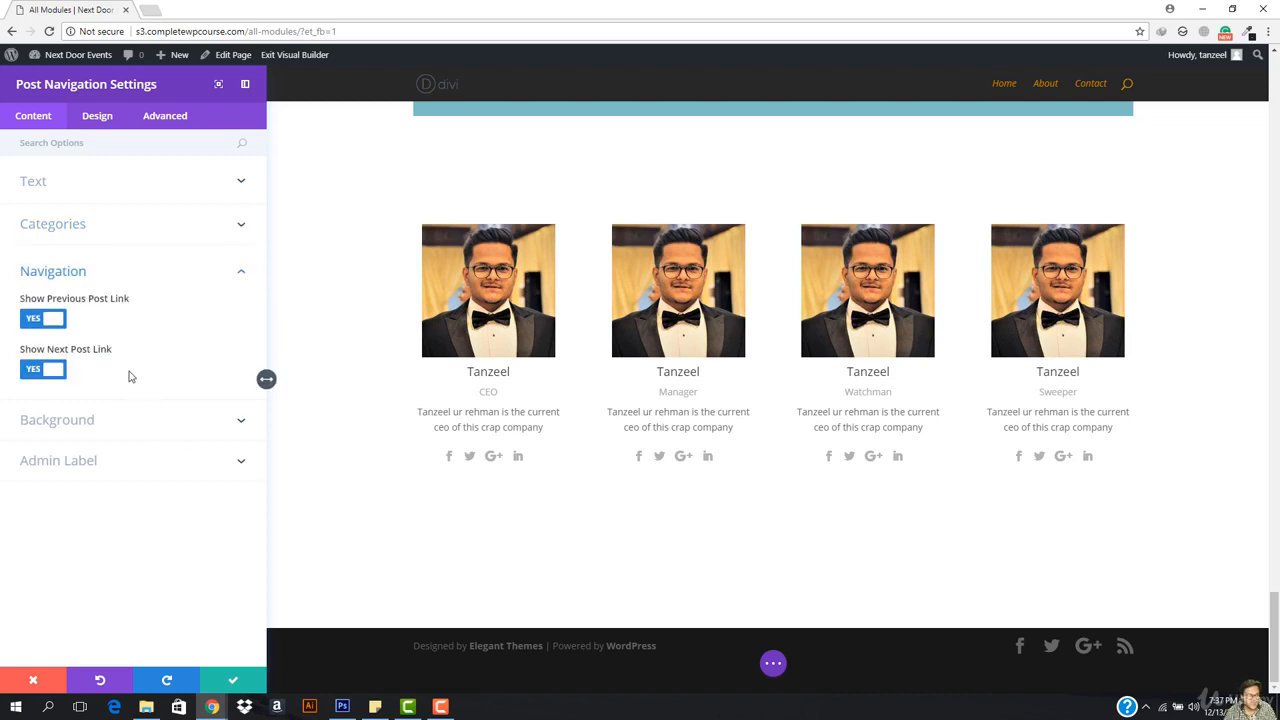
left_click(120, 226)
left_click(101, 330)
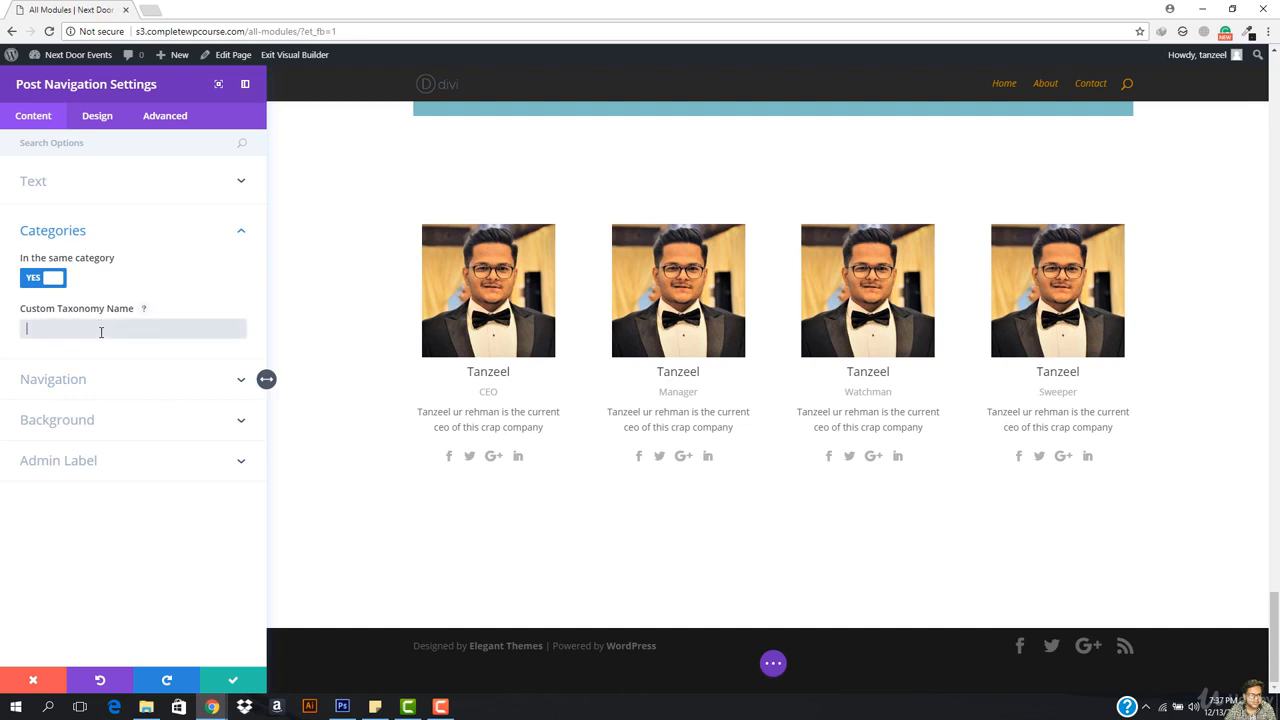
type("un")
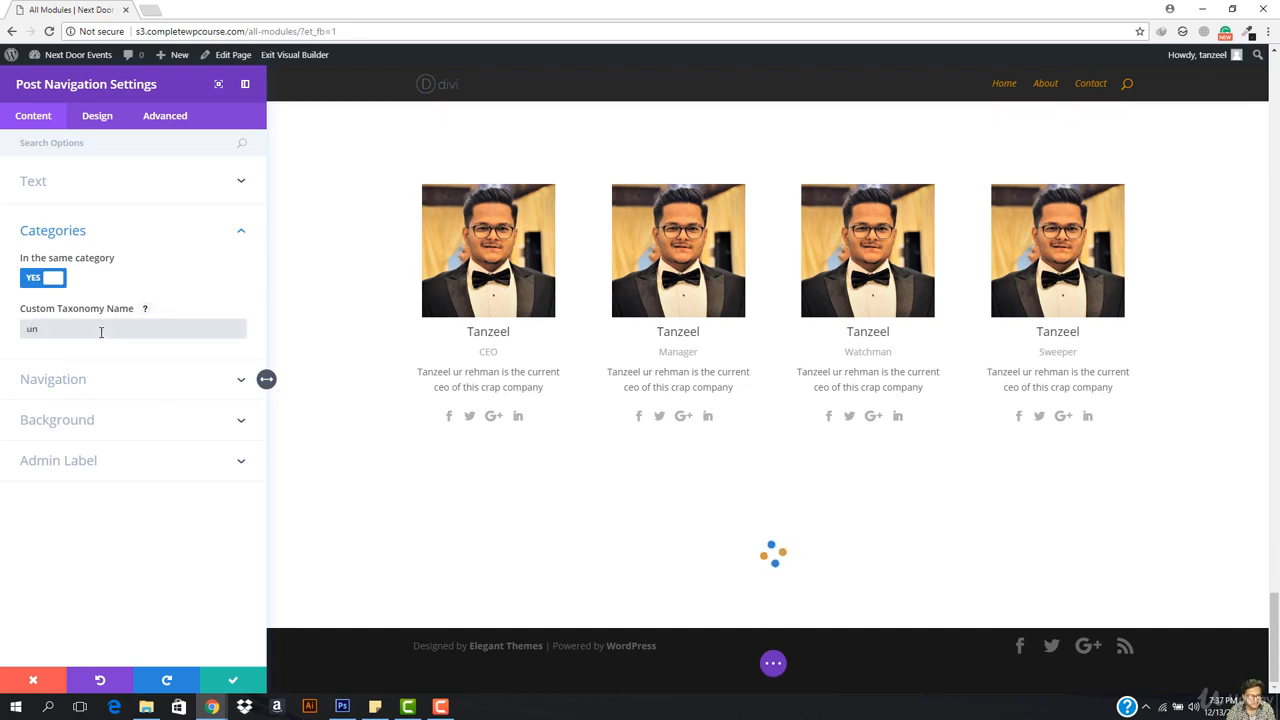
type("categorized")
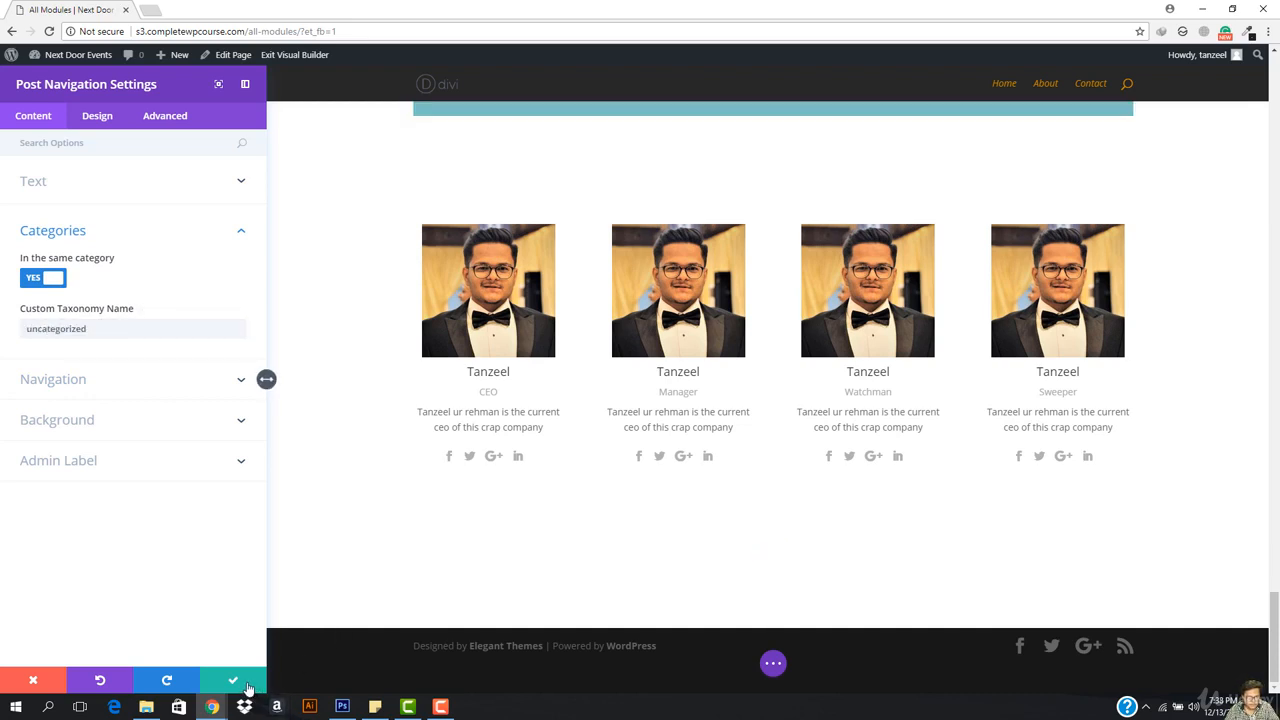
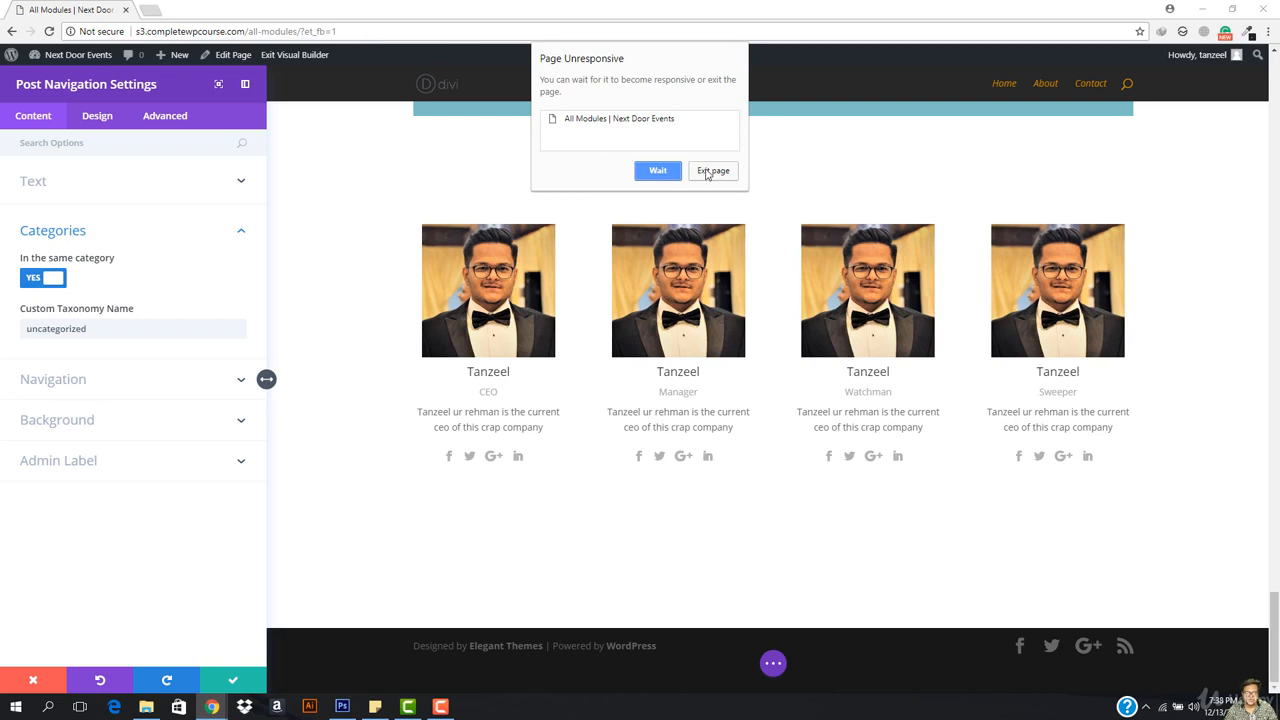
Step: Exit the unresponsive All Modules page, reload it, and restore the Divi browser backup
left_click(709, 172)
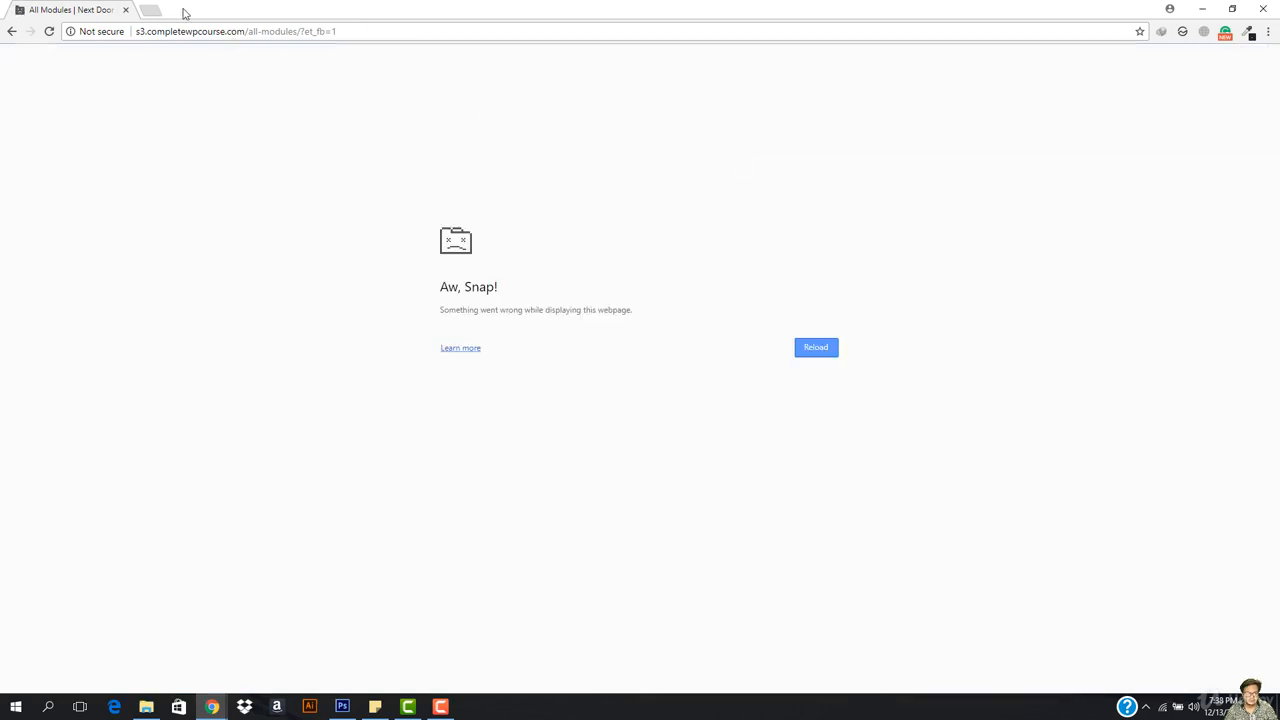
left_click(395, 29)
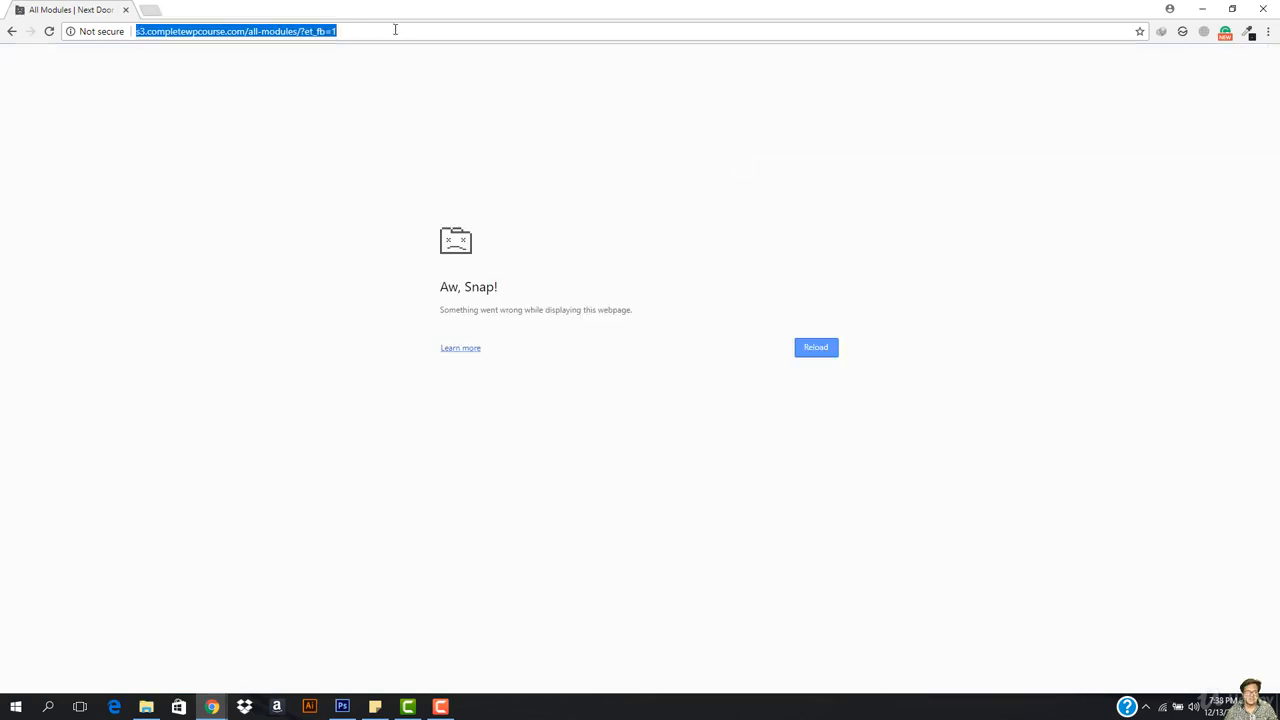
key("Return")
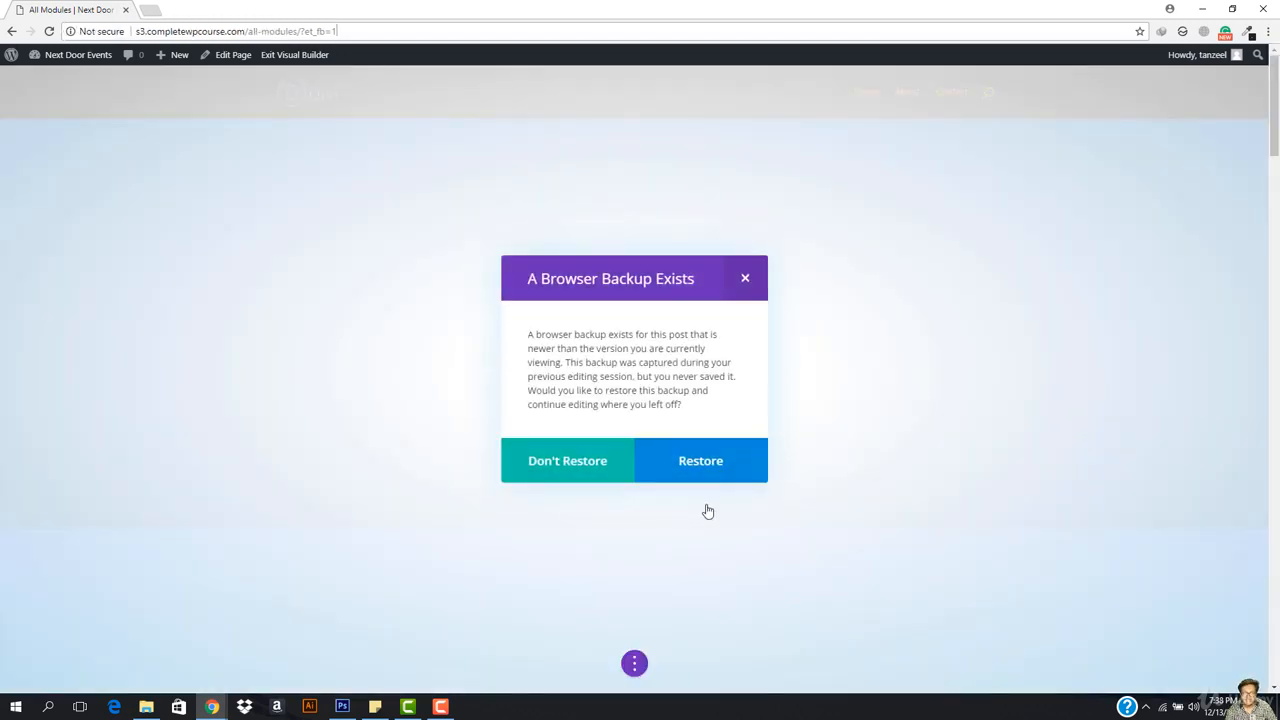
left_click(738, 448)
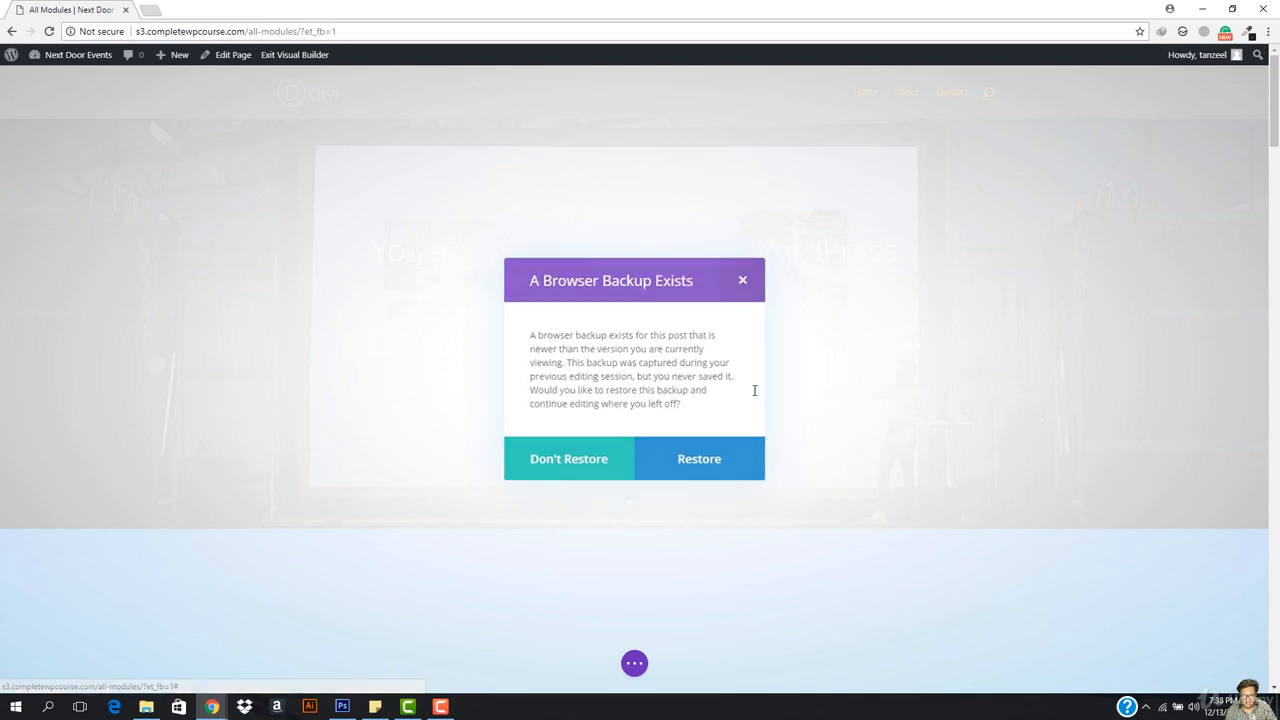
Step: Scroll to the team cards and delete the module below them
scroll(737, 417, "down", 4)
scroll(737, 417, "down", 20)
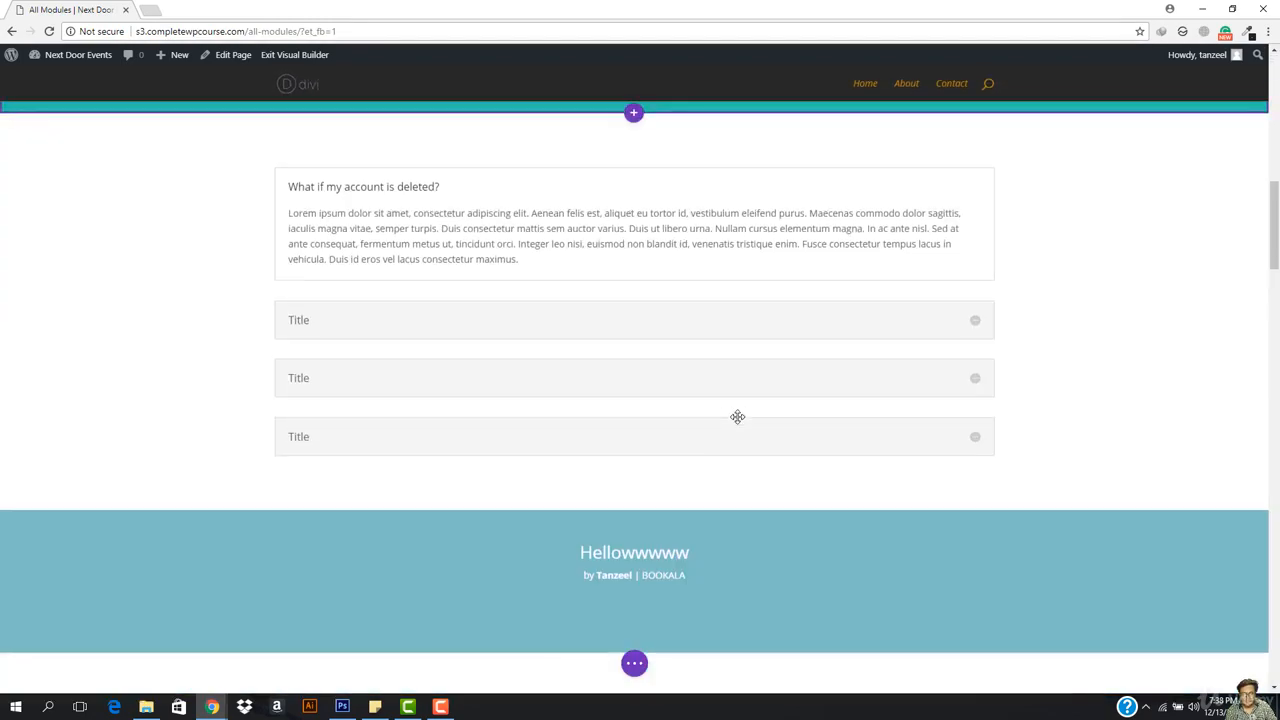
scroll(737, 417, "down", 20)
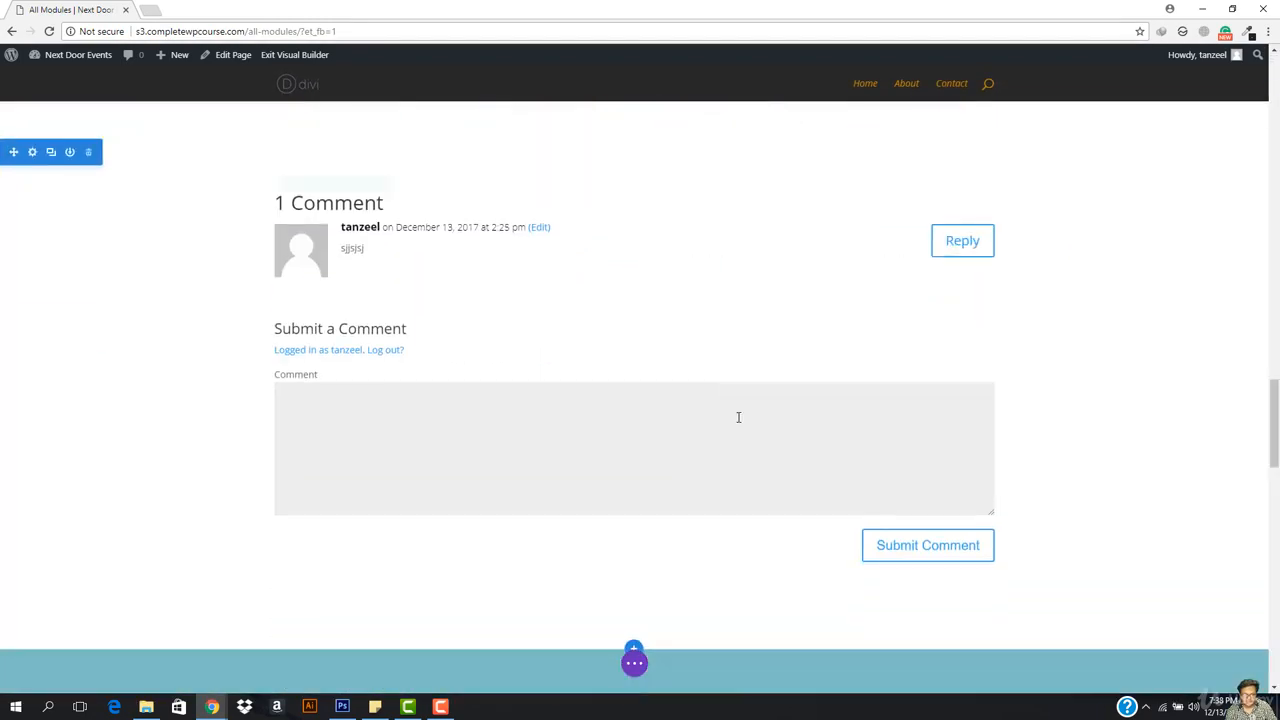
scroll(737, 417, "down", 2)
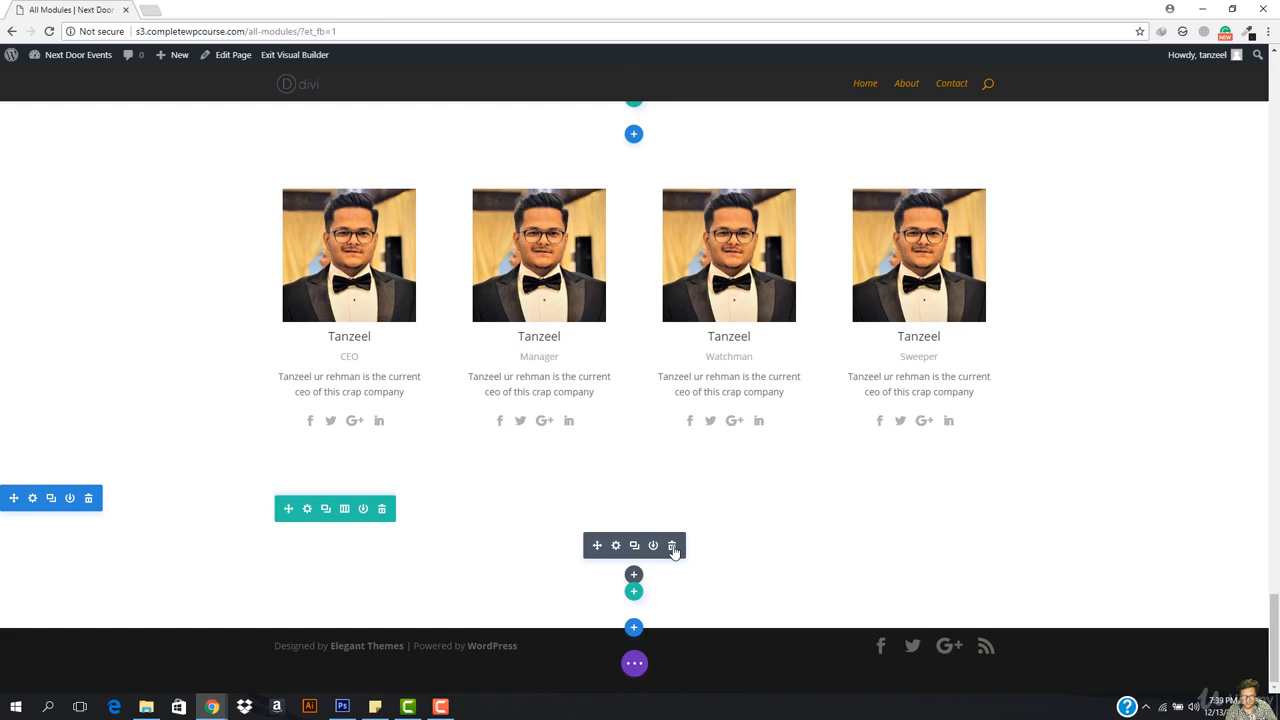
left_click(673, 547)
Step: Browse the Insert Module list for the emptied row
left_click(634, 572)
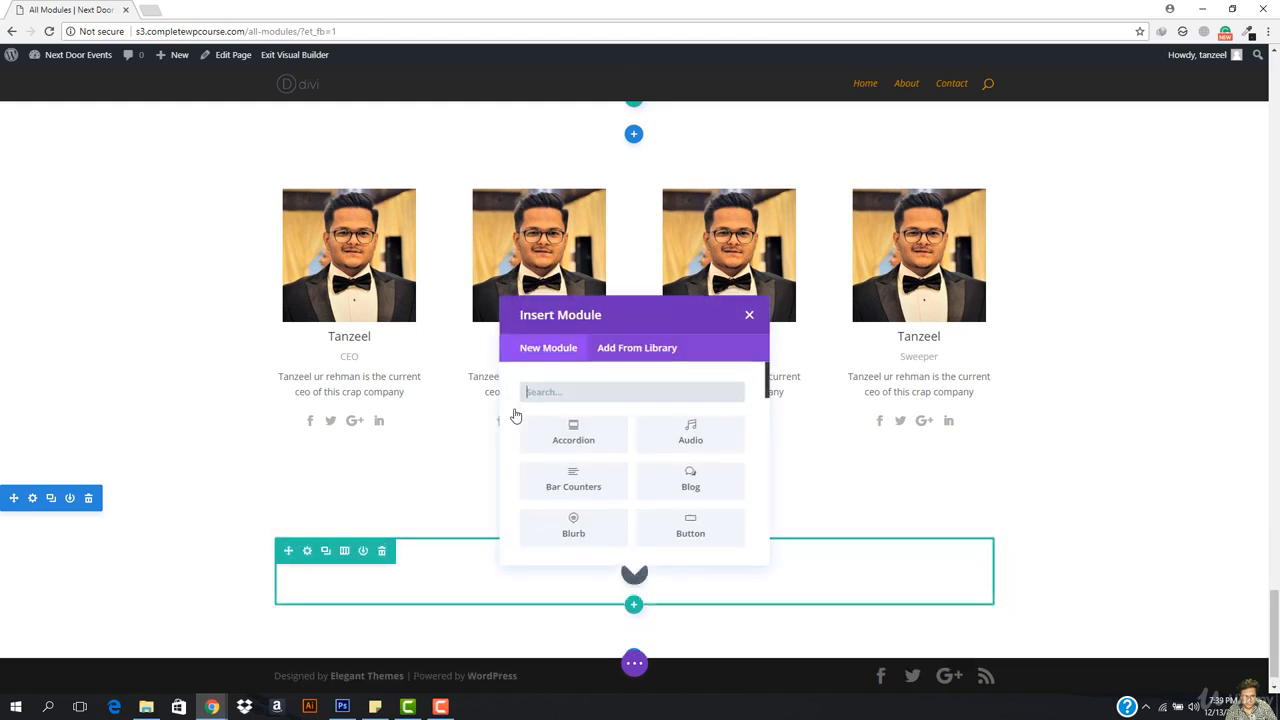
scroll(677, 491, "down", 3)
scroll(560, 477, "down", 2)
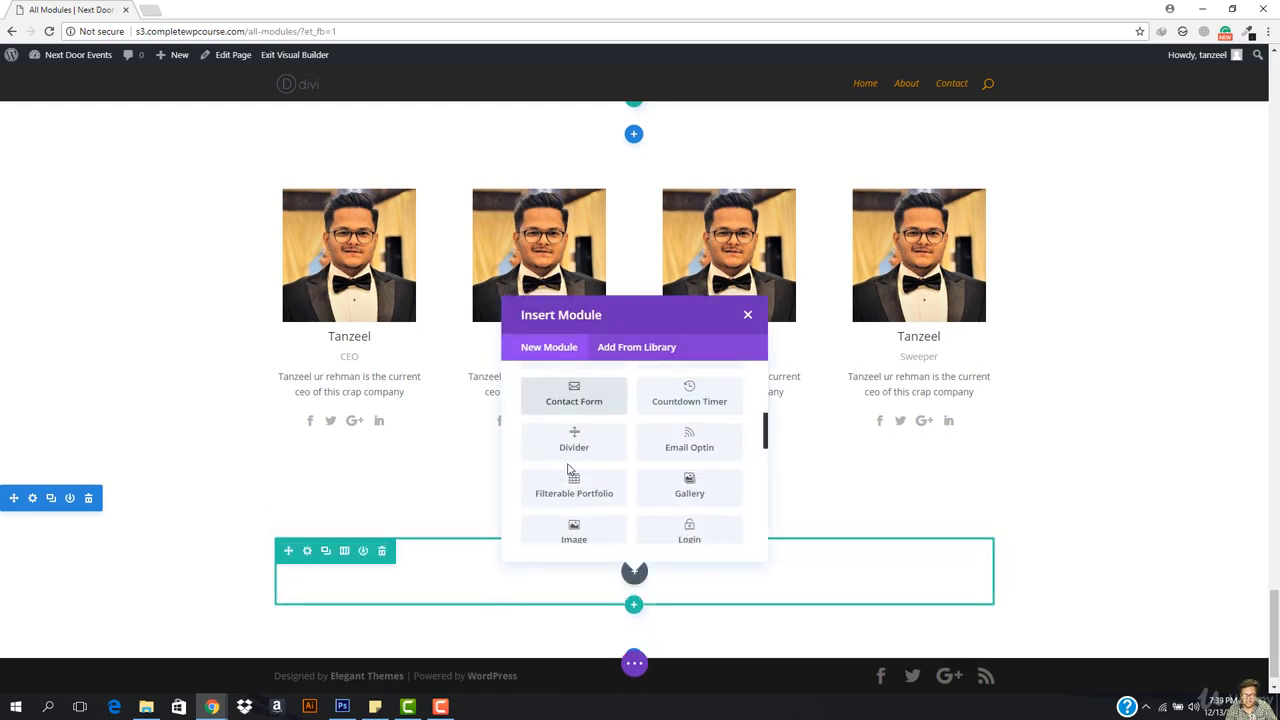
scroll(649, 460, "up", 5)
scroll(689, 483, "down", 5)
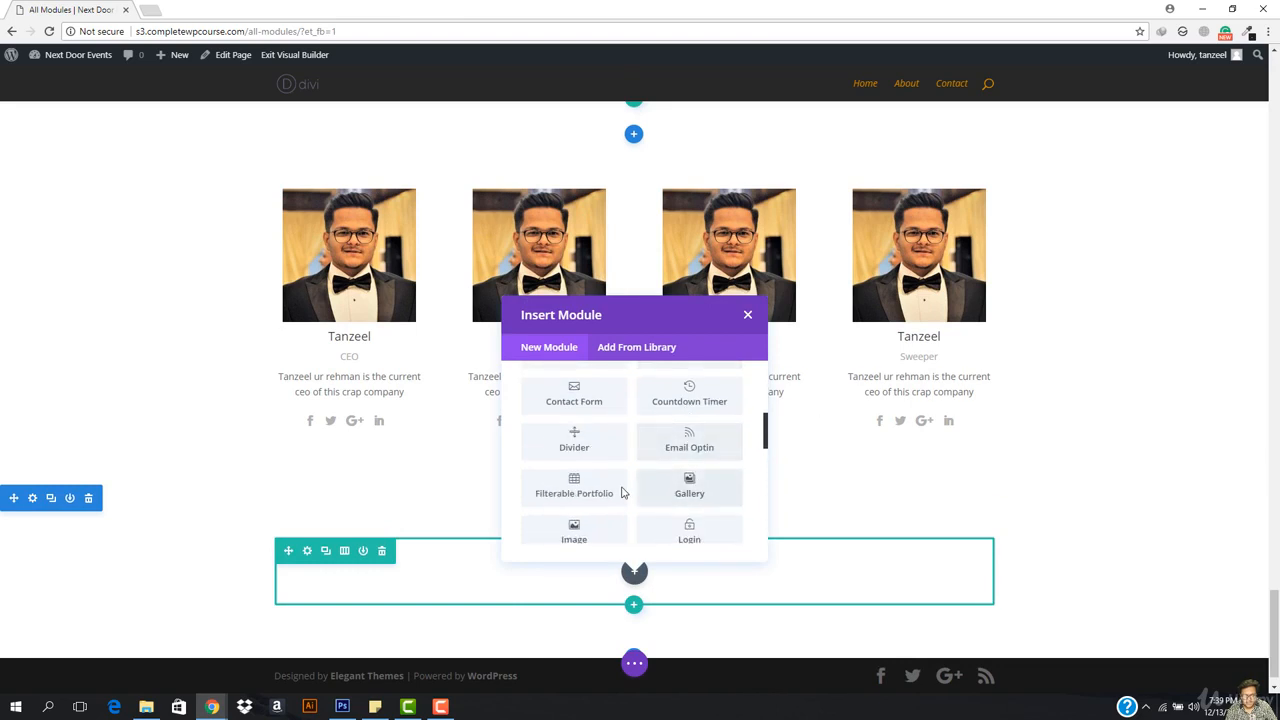
scroll(572, 490, "down", 2)
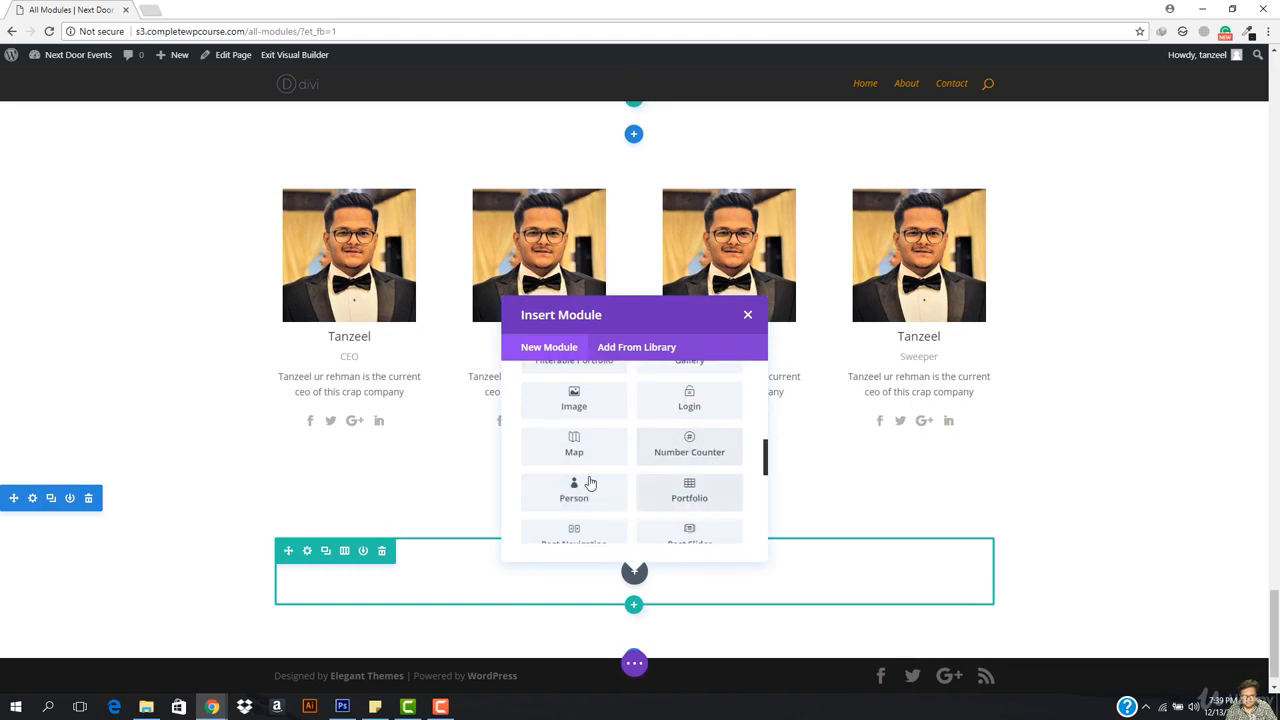
scroll(585, 490, "down", 1)
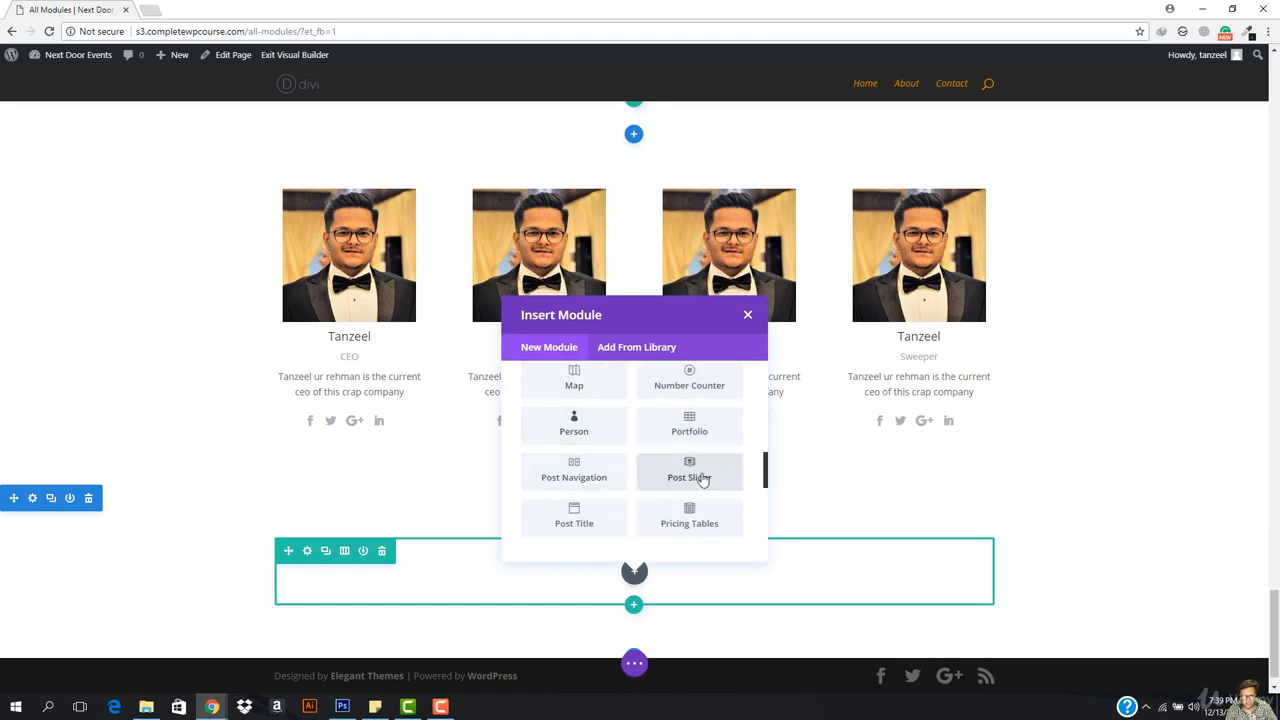
scroll(692, 460, "down", 1)
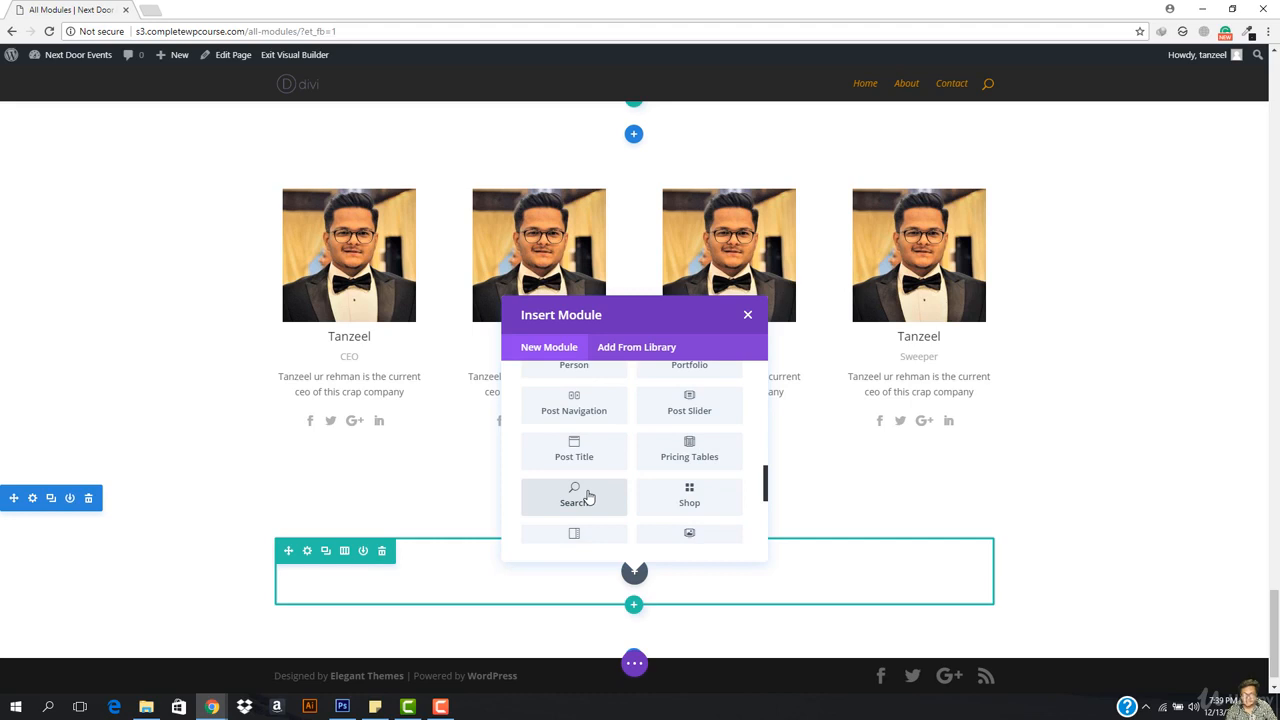
scroll(695, 485, "down", 1)
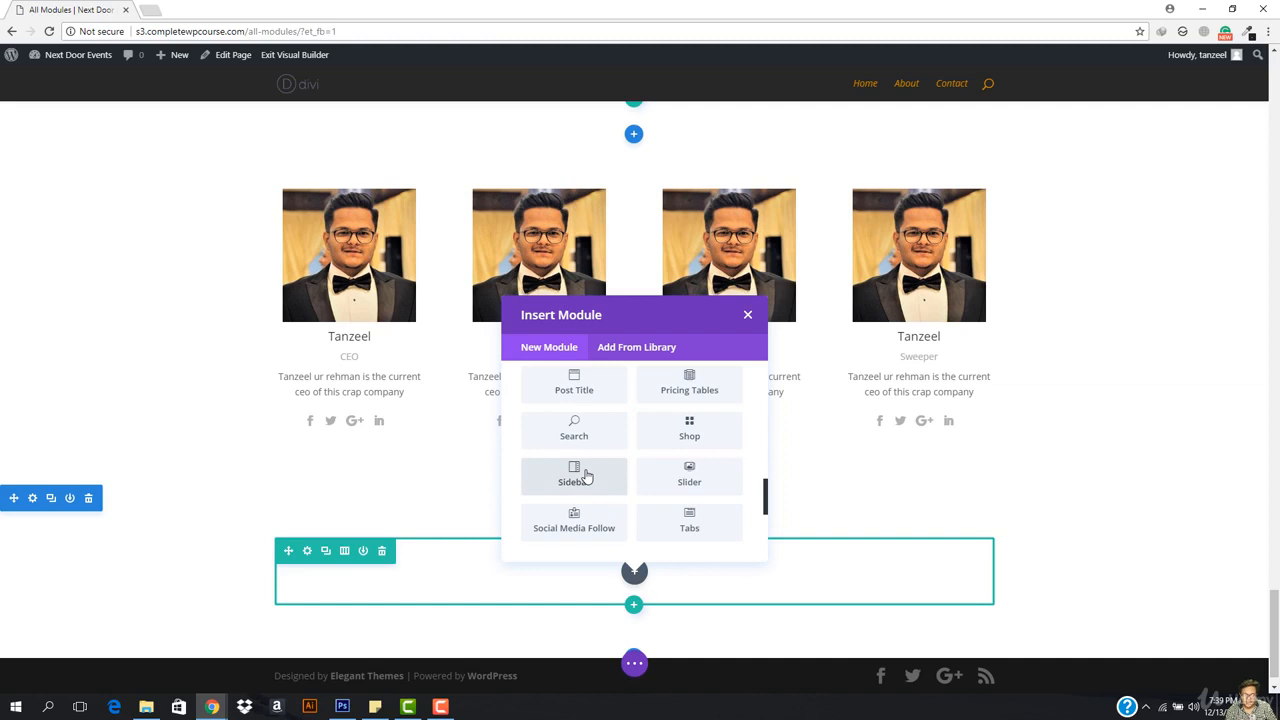
Step: Add a Sidebar module using the Sidebar widget area, save it, and widen its first widget column
left_click(587, 478)
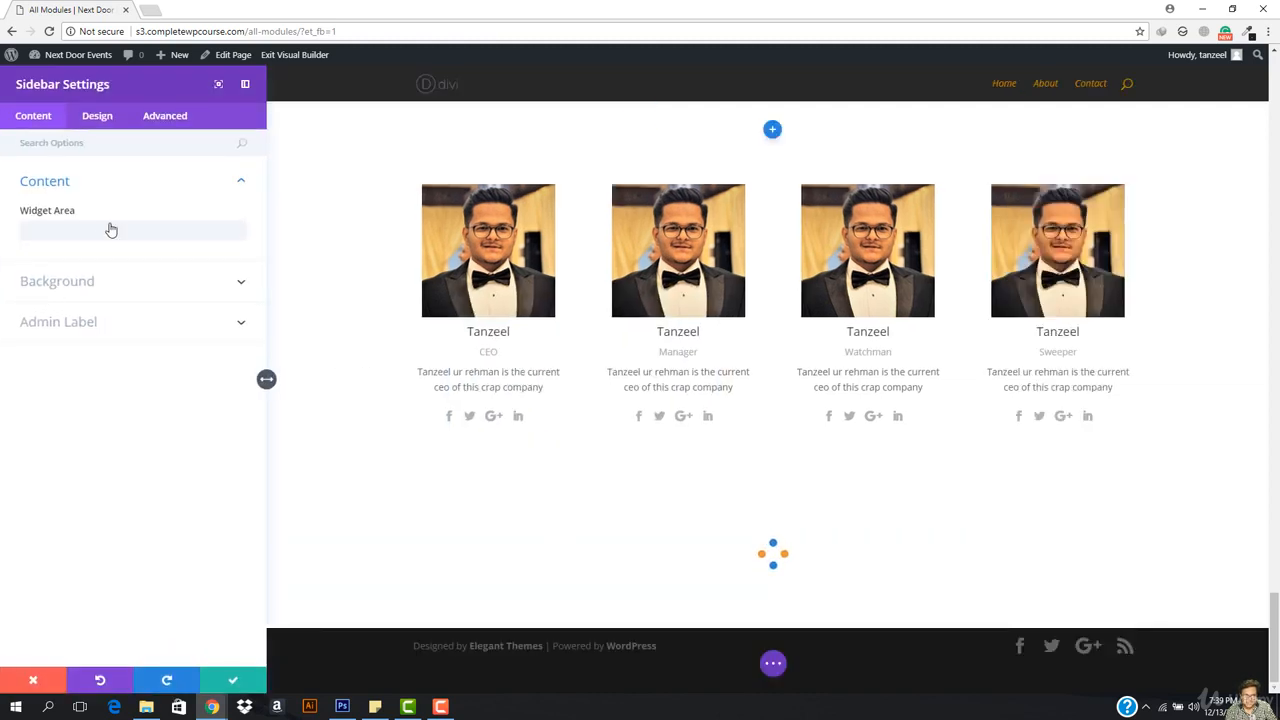
left_click(116, 236)
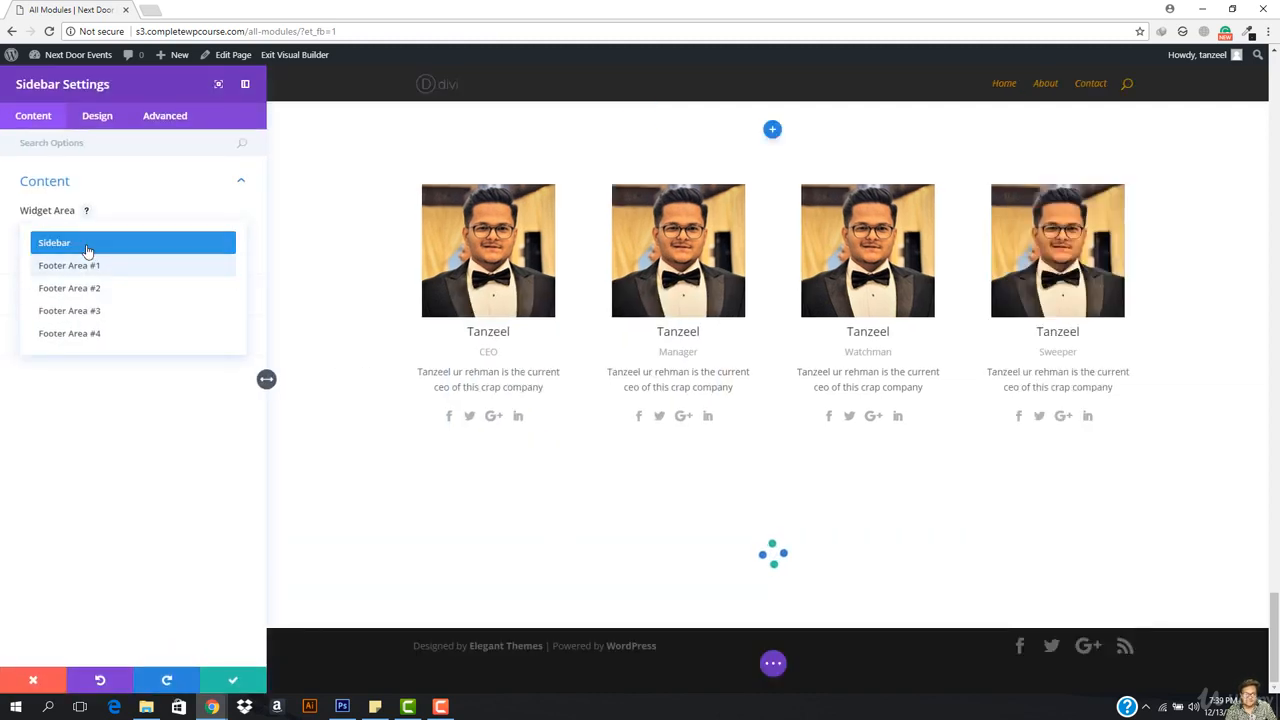
left_click(87, 250)
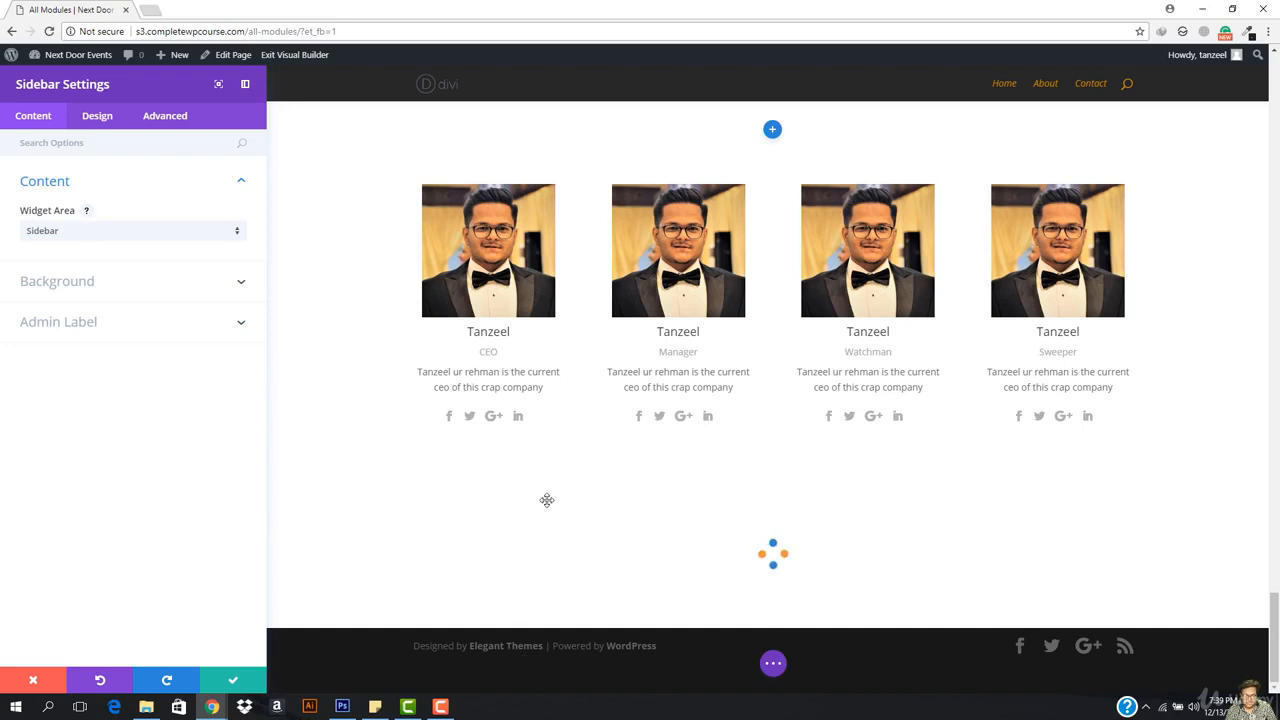
scroll(534, 486, "down", 4)
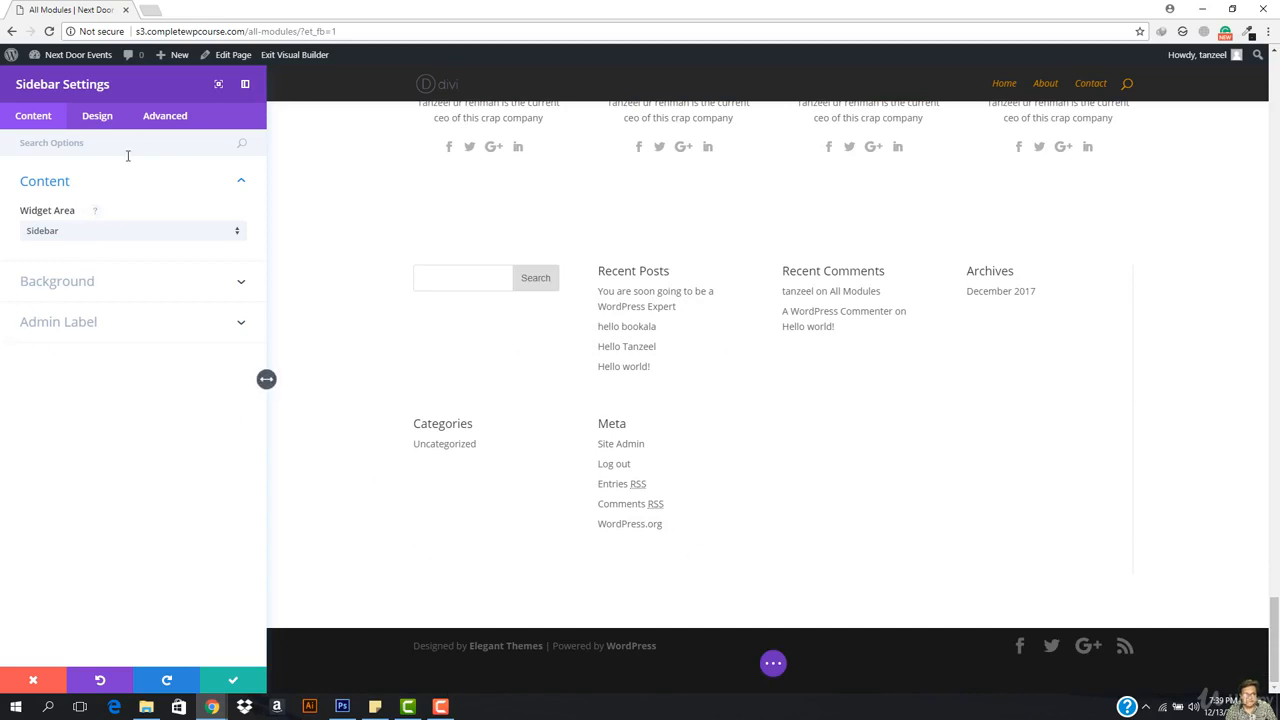
left_click(236, 684)
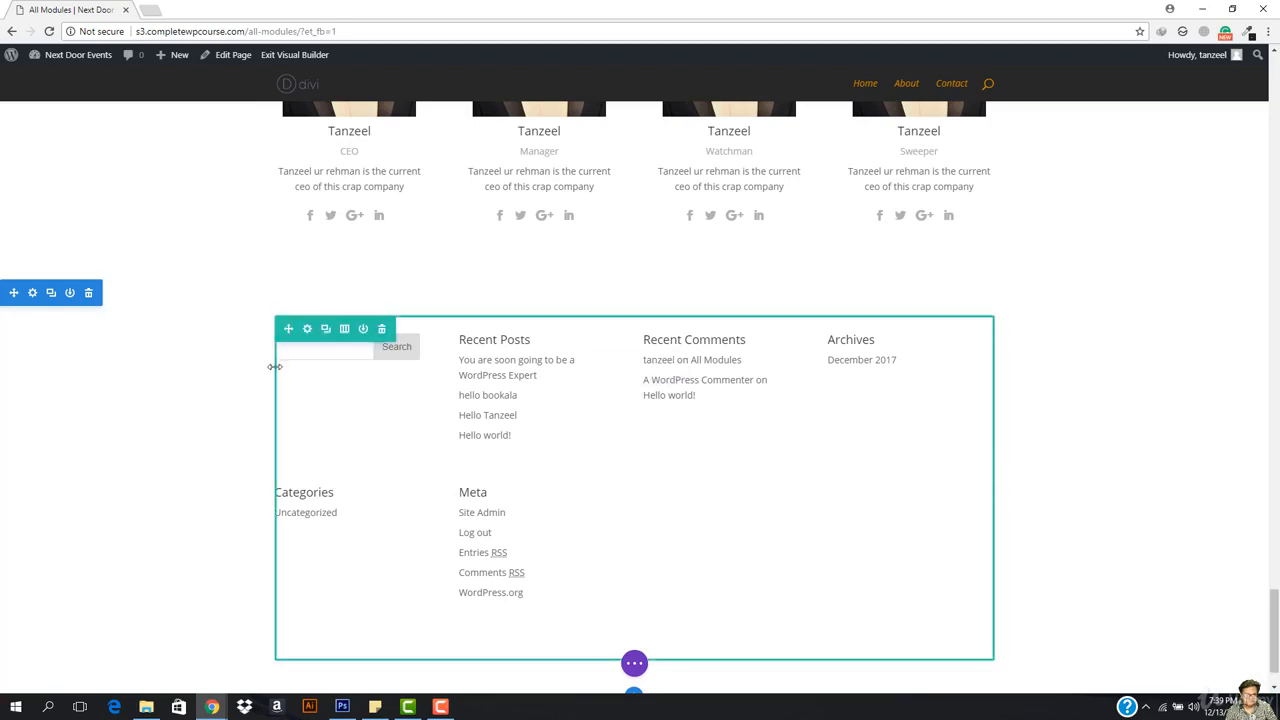
left_click_drag(345, 368, 664, 372)
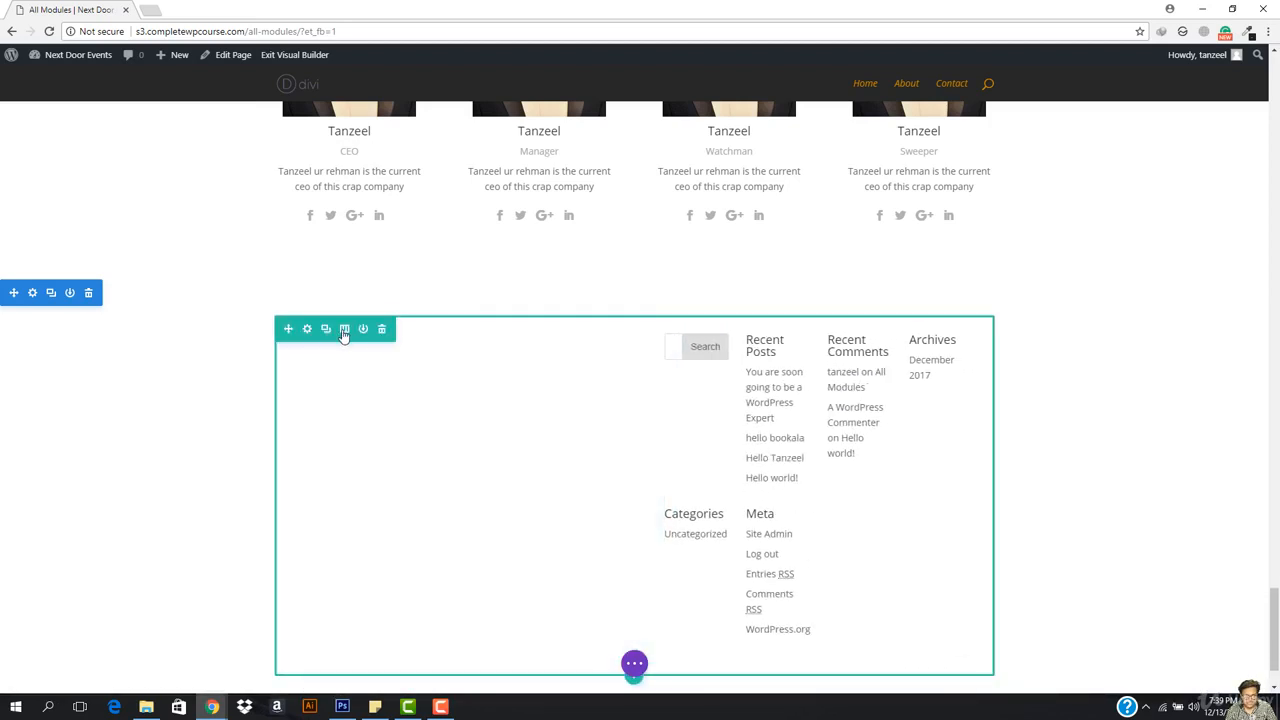
Step: Disable the Sidebar's border separator, set orientation to Right, and drag its widgets back left
left_click(344, 330)
left_click(266, 183)
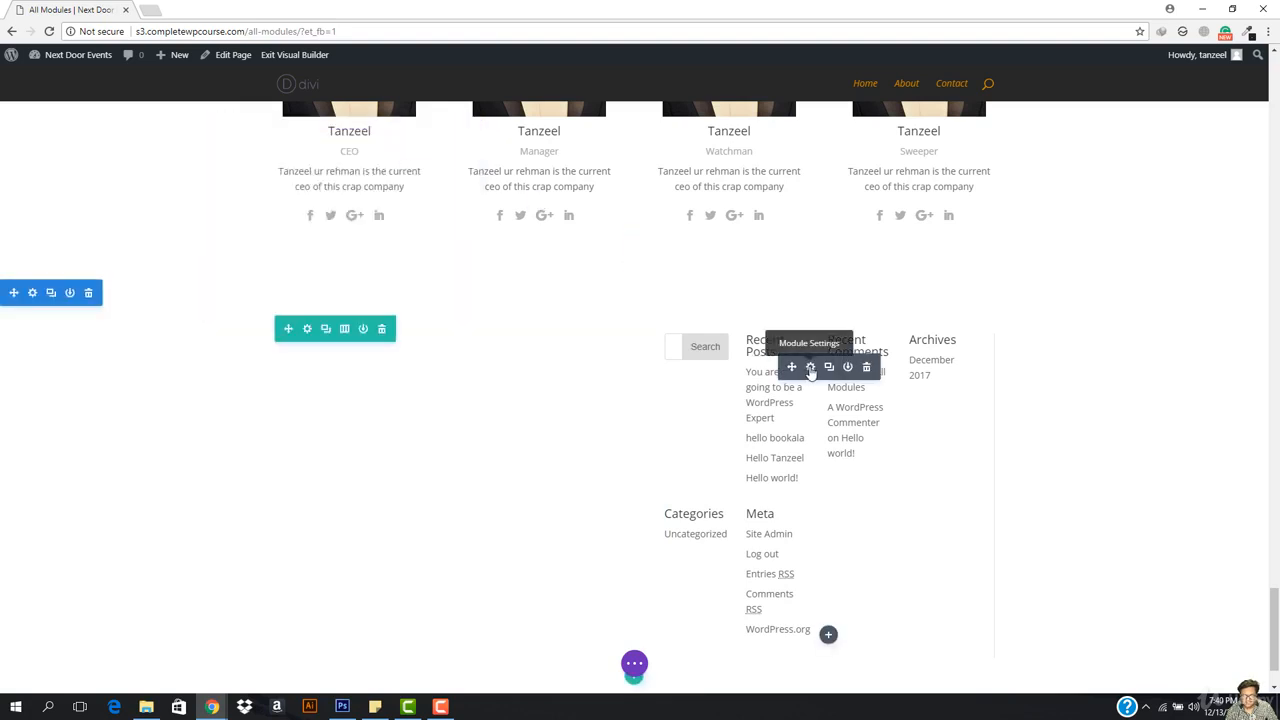
left_click(810, 368)
left_click(89, 283)
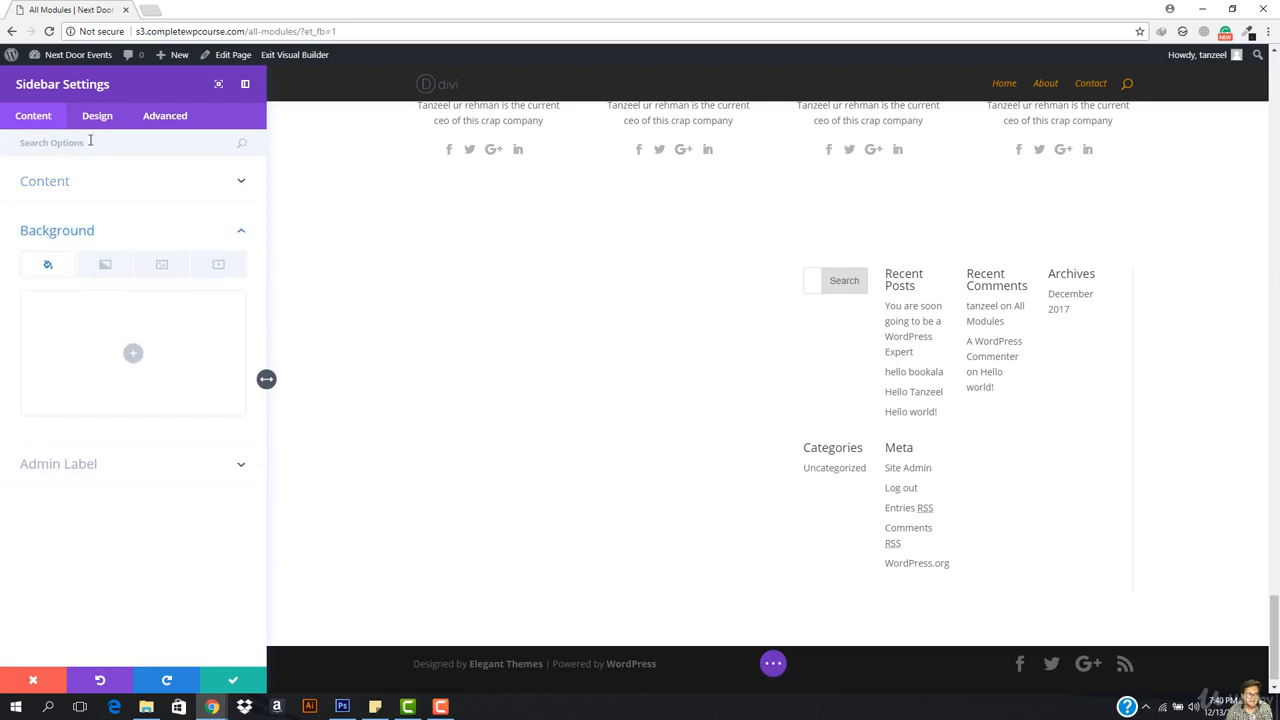
left_click(97, 128)
left_click(80, 184)
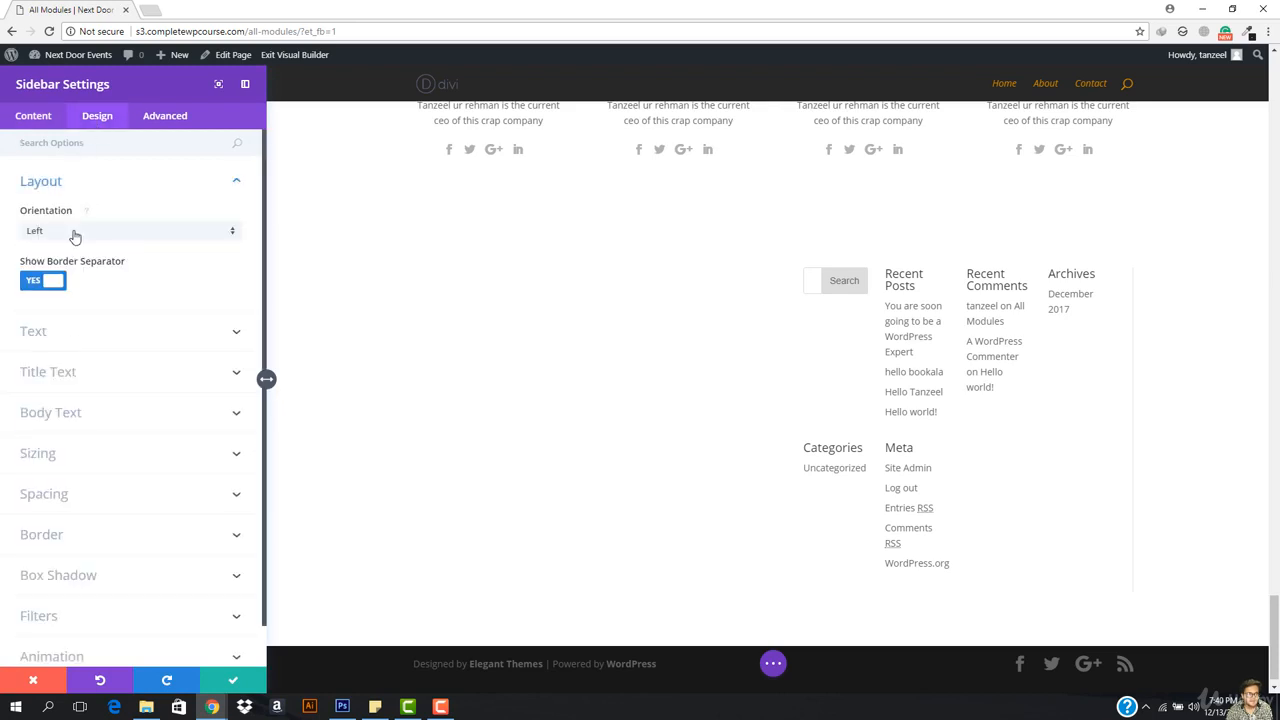
left_click(54, 285)
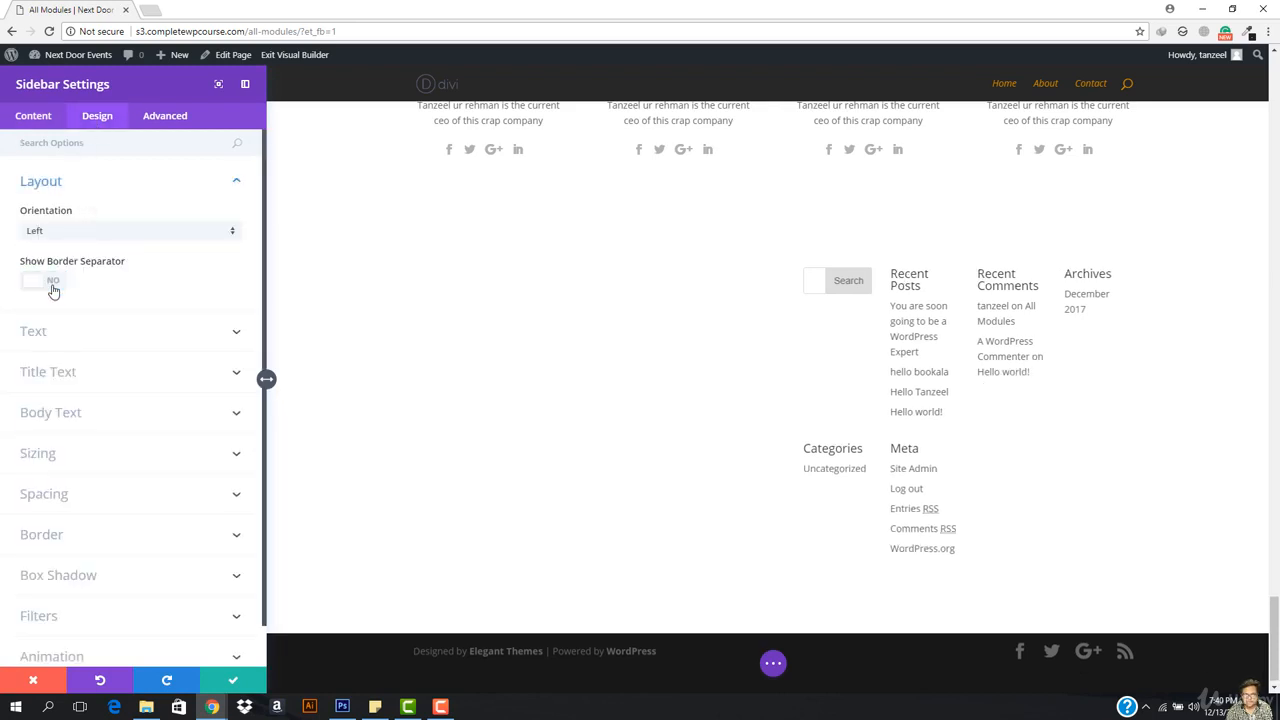
left_click(112, 233)
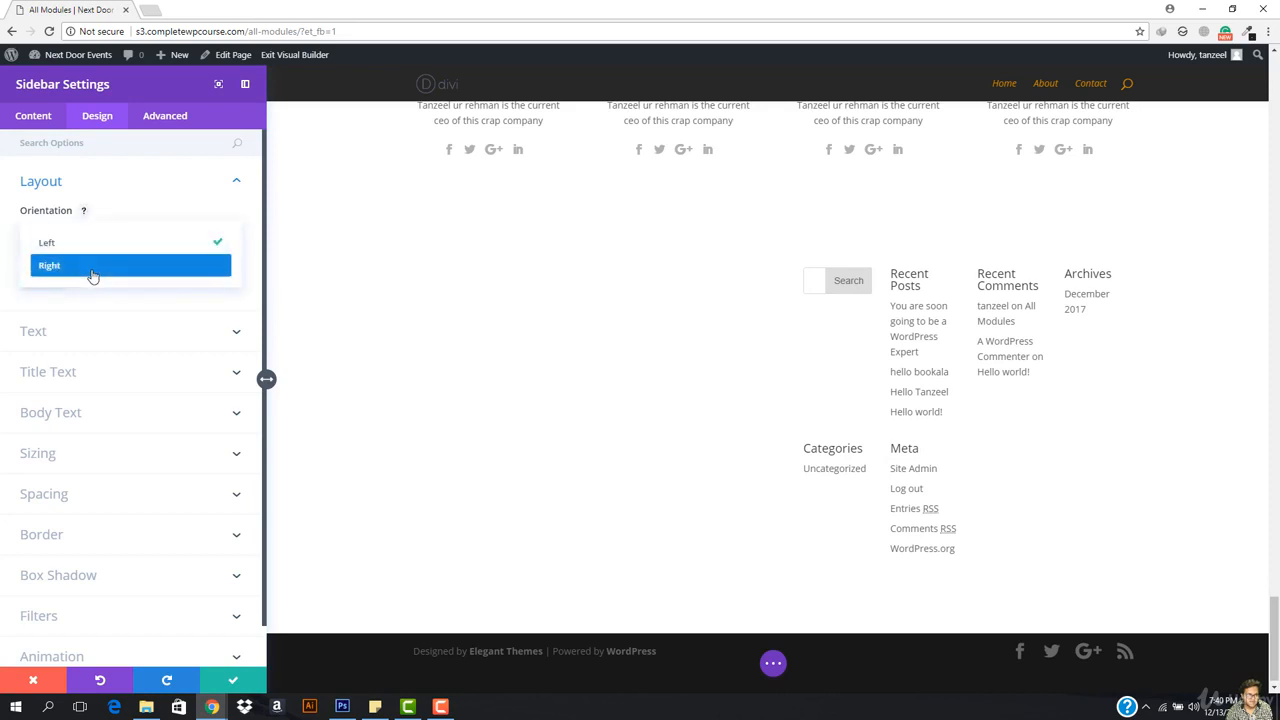
left_click(92, 266)
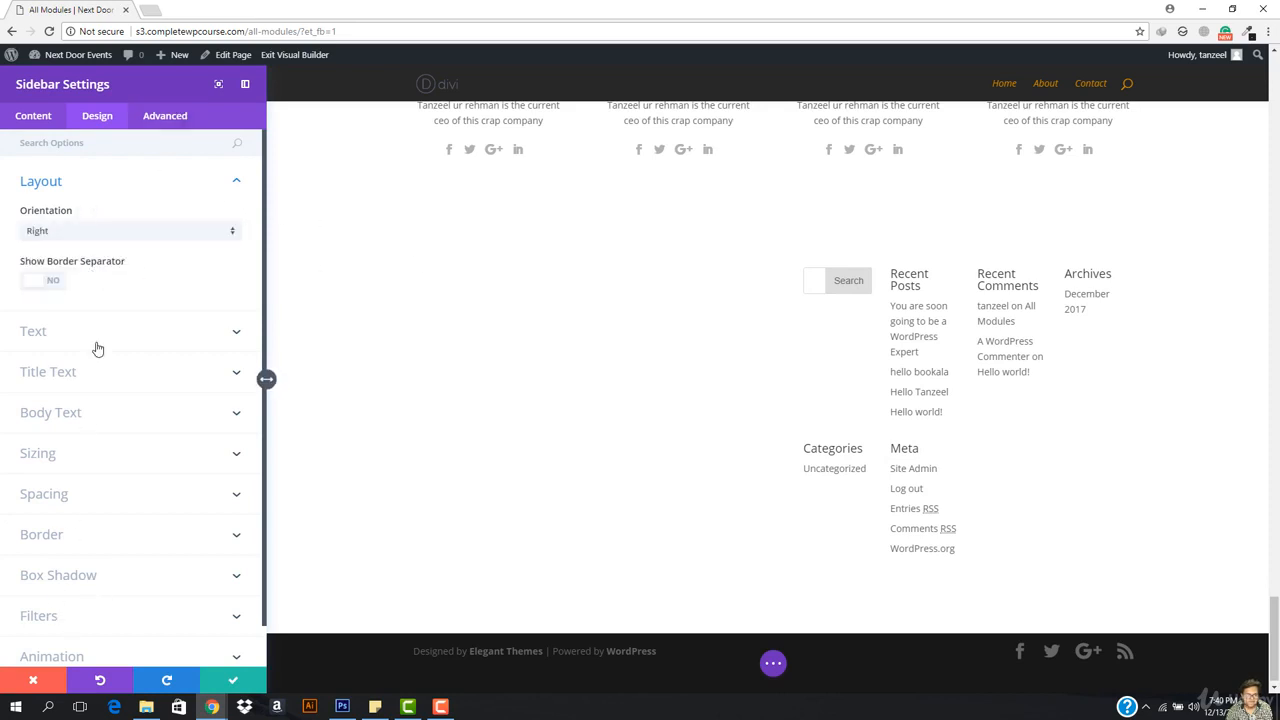
left_click(33, 680)
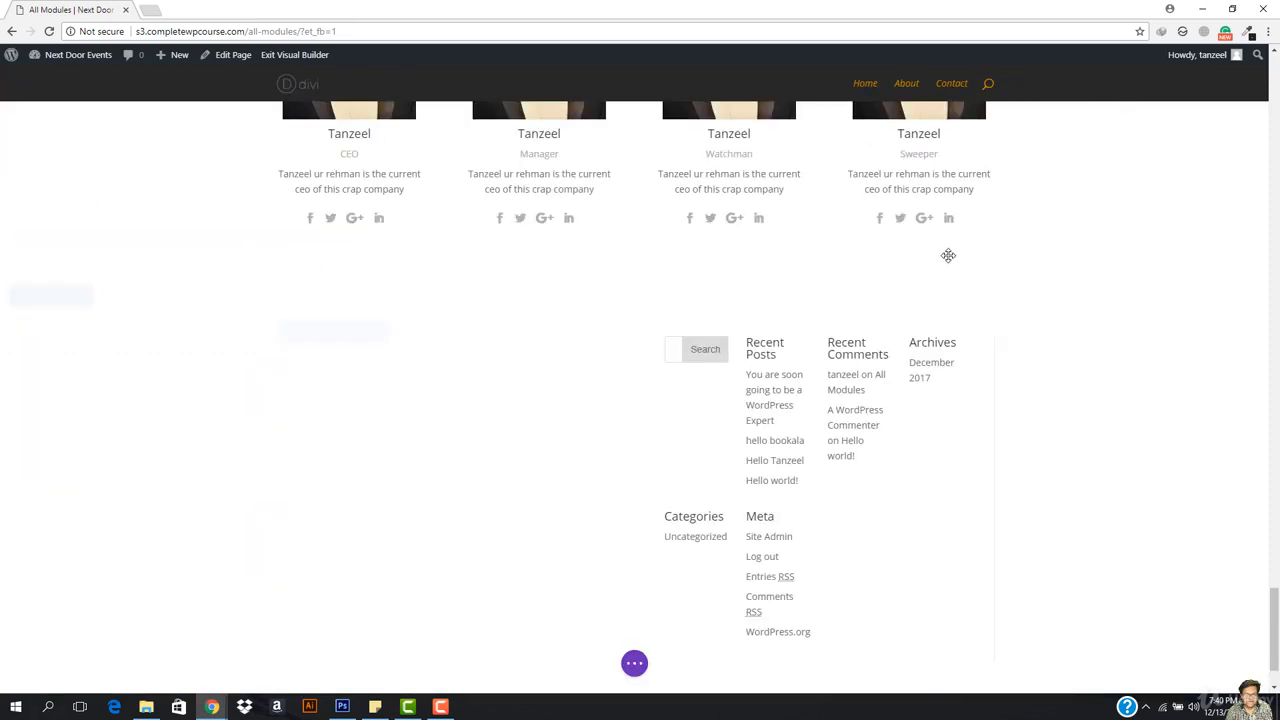
left_click_drag(657, 381, 194, 408)
scroll(586, 426, "down", 1)
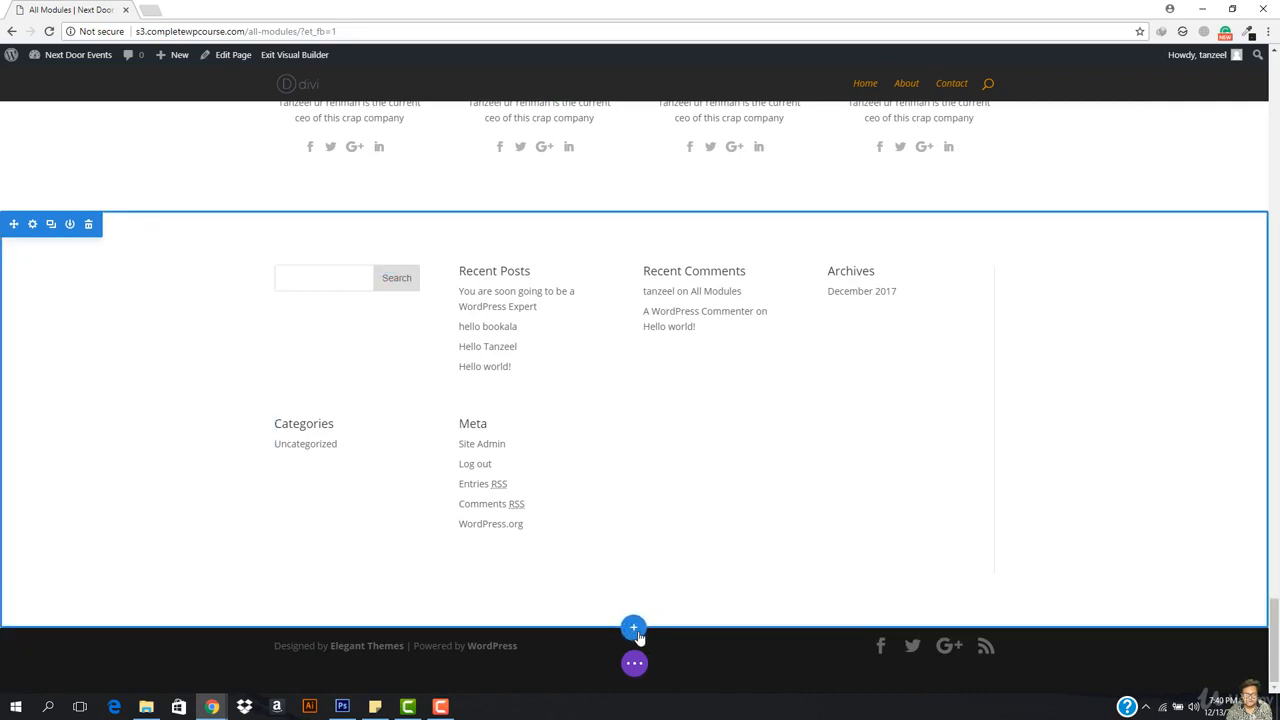
Step: Add a regular section with a one-column row below the Sidebar and browse the module list
left_click(634, 626)
left_click(548, 592)
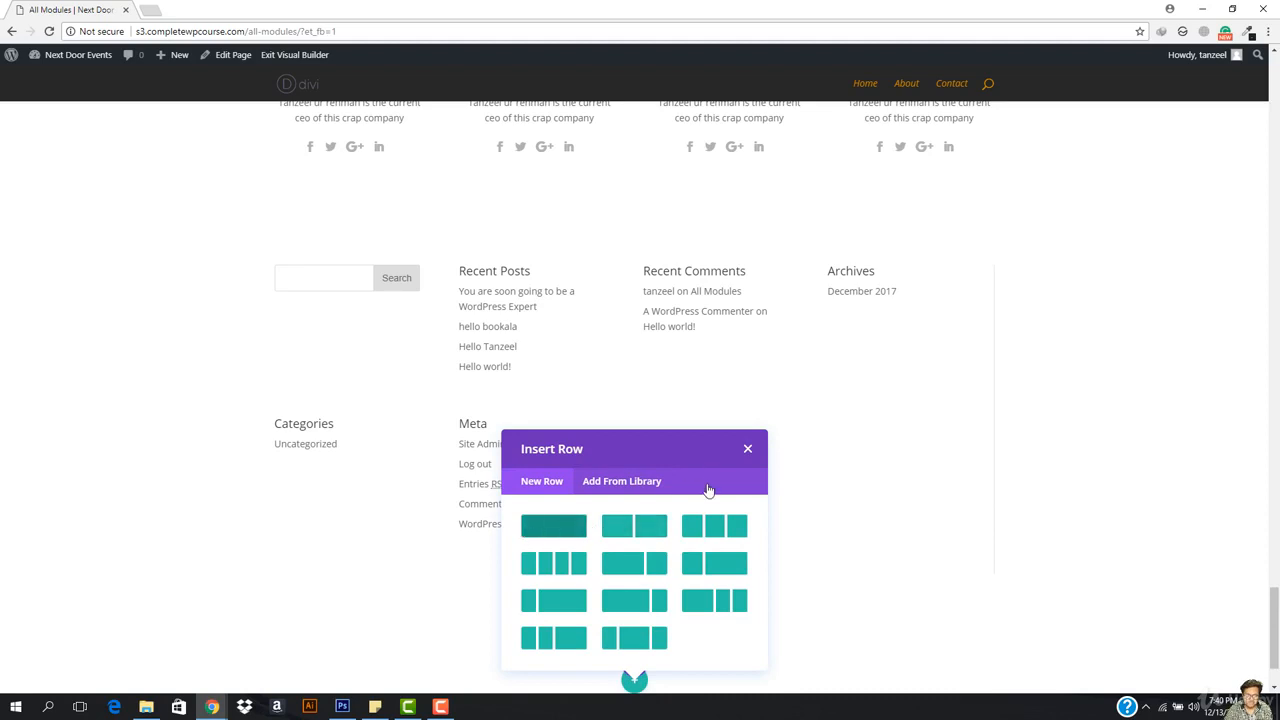
left_click(714, 563)
scroll(663, 557, "down", 2)
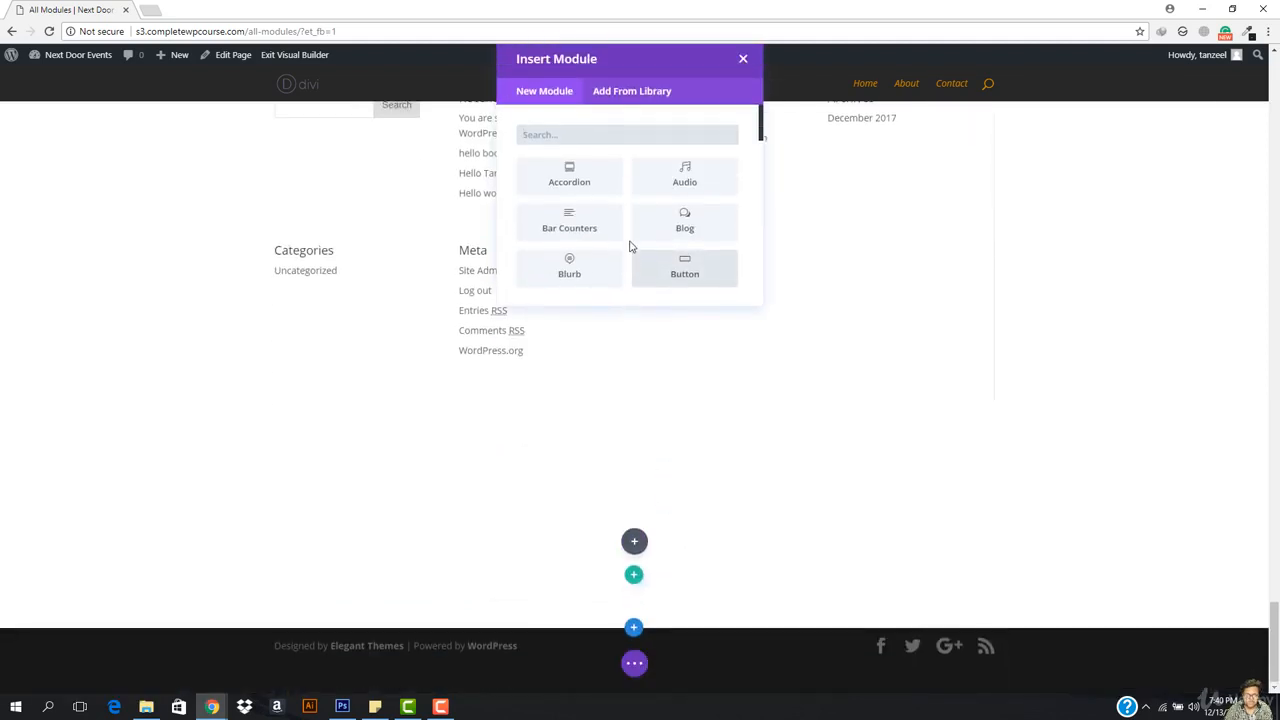
scroll(614, 471, "down", 5)
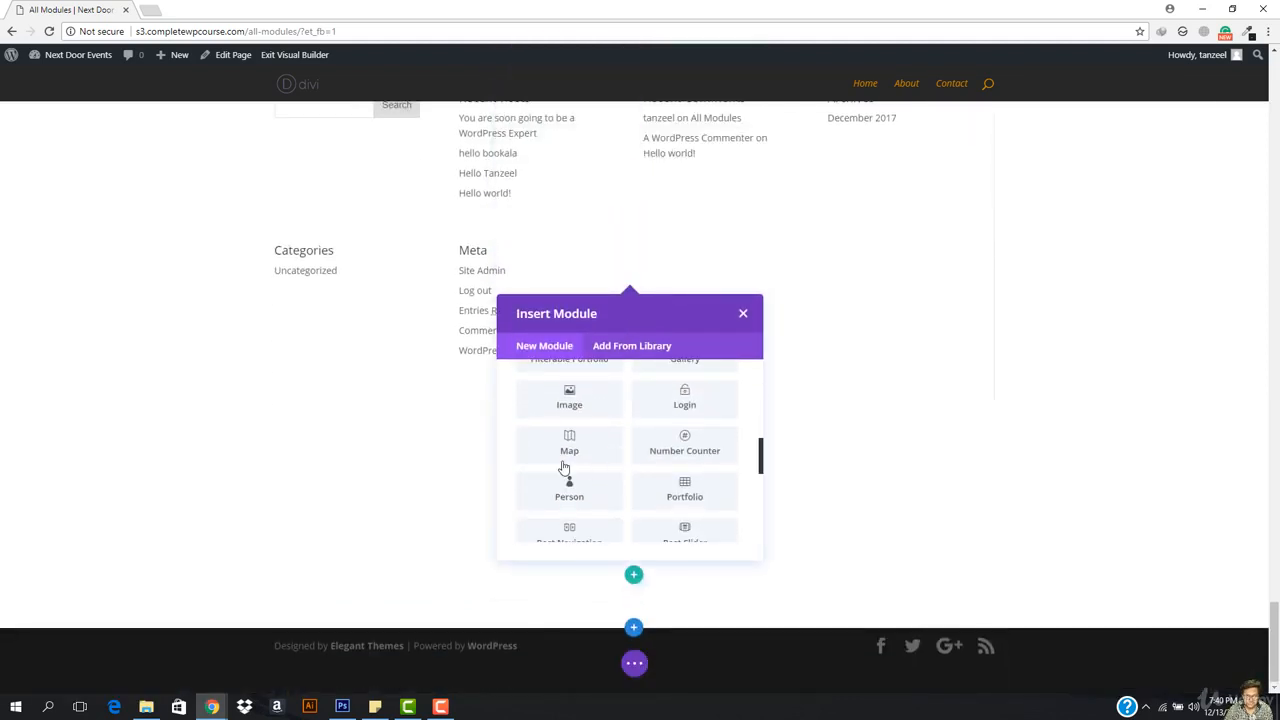
scroll(649, 471, "down", 3)
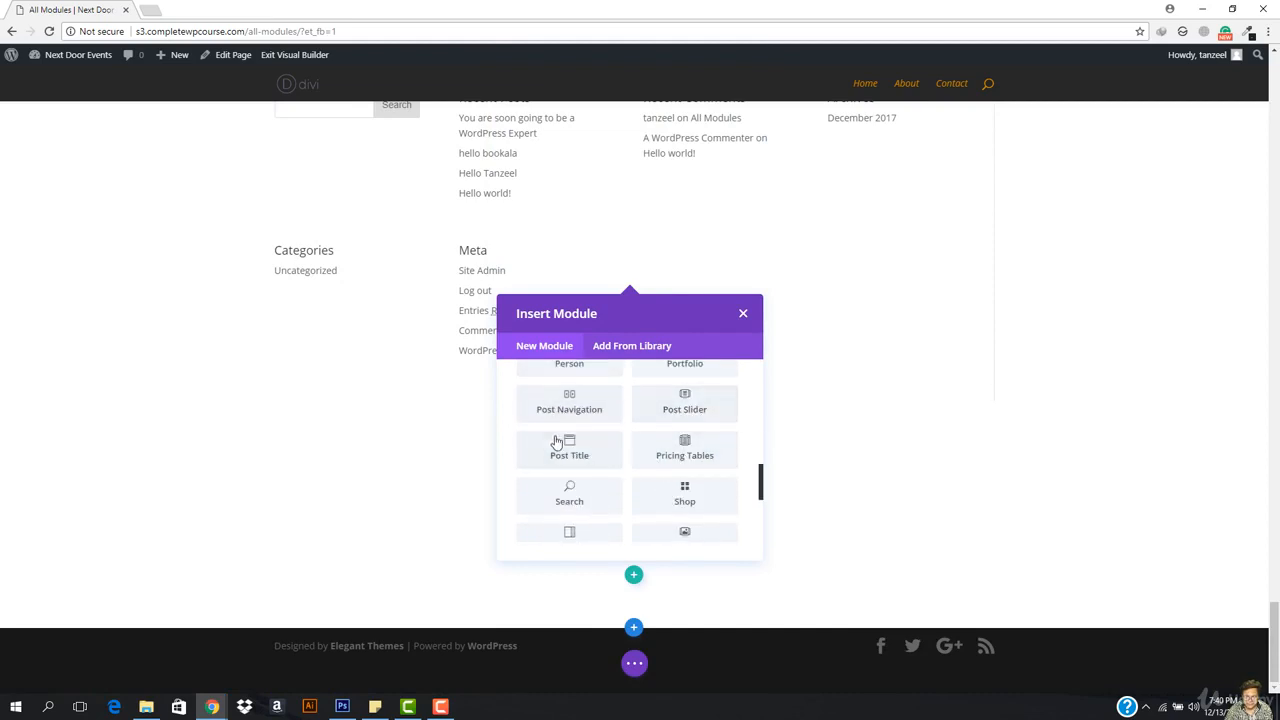
scroll(670, 470, "down", 2)
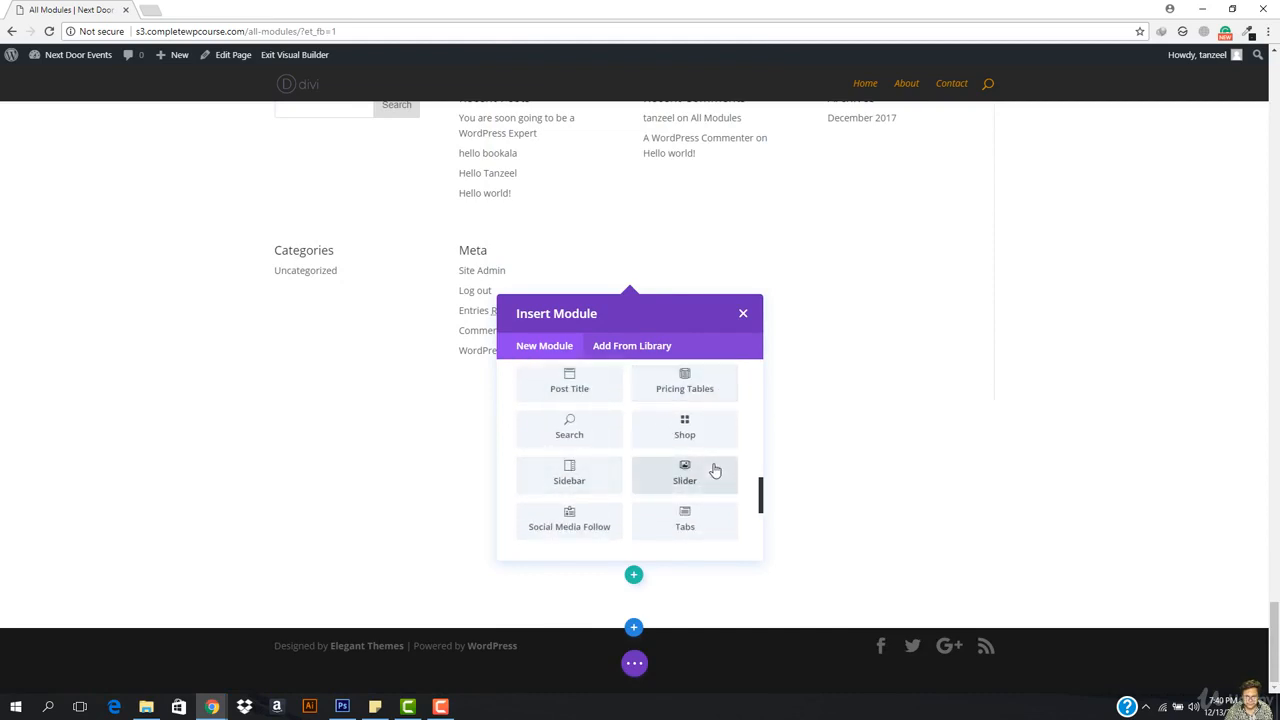
scroll(660, 487, "down", 2)
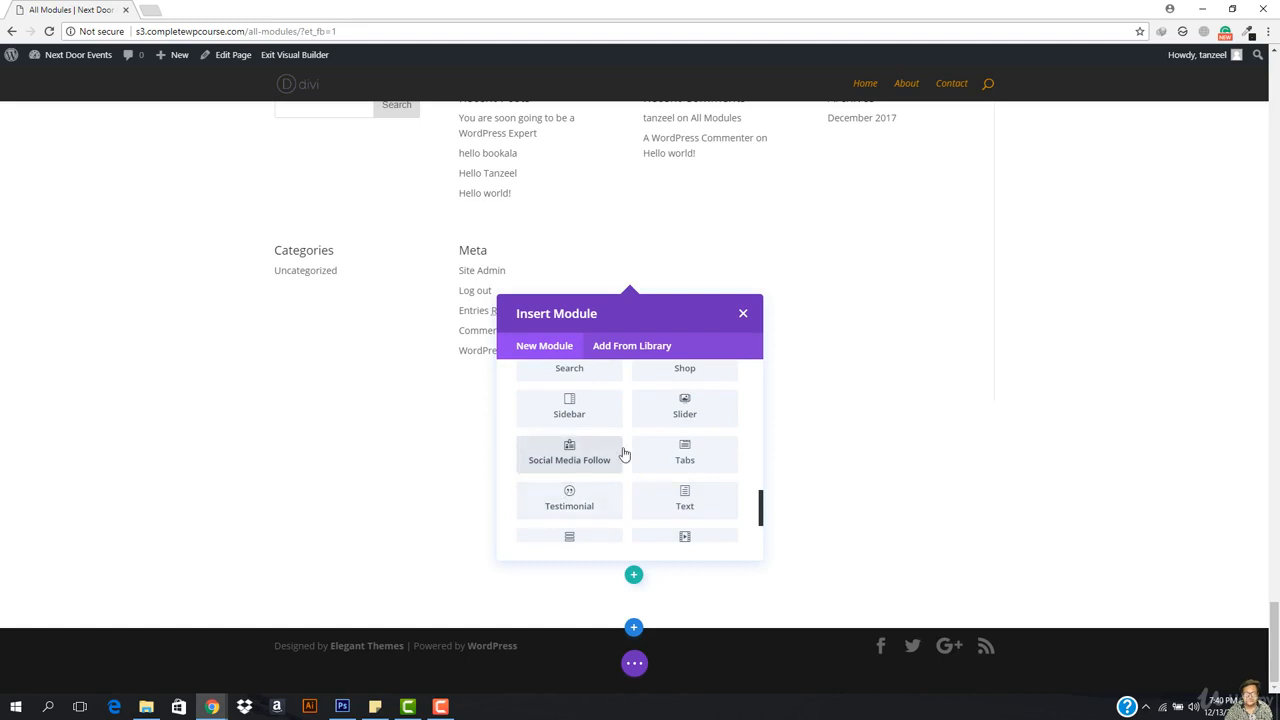
Step: Insert a Social Media Follow module and add a Facebook network item
left_click(567, 455)
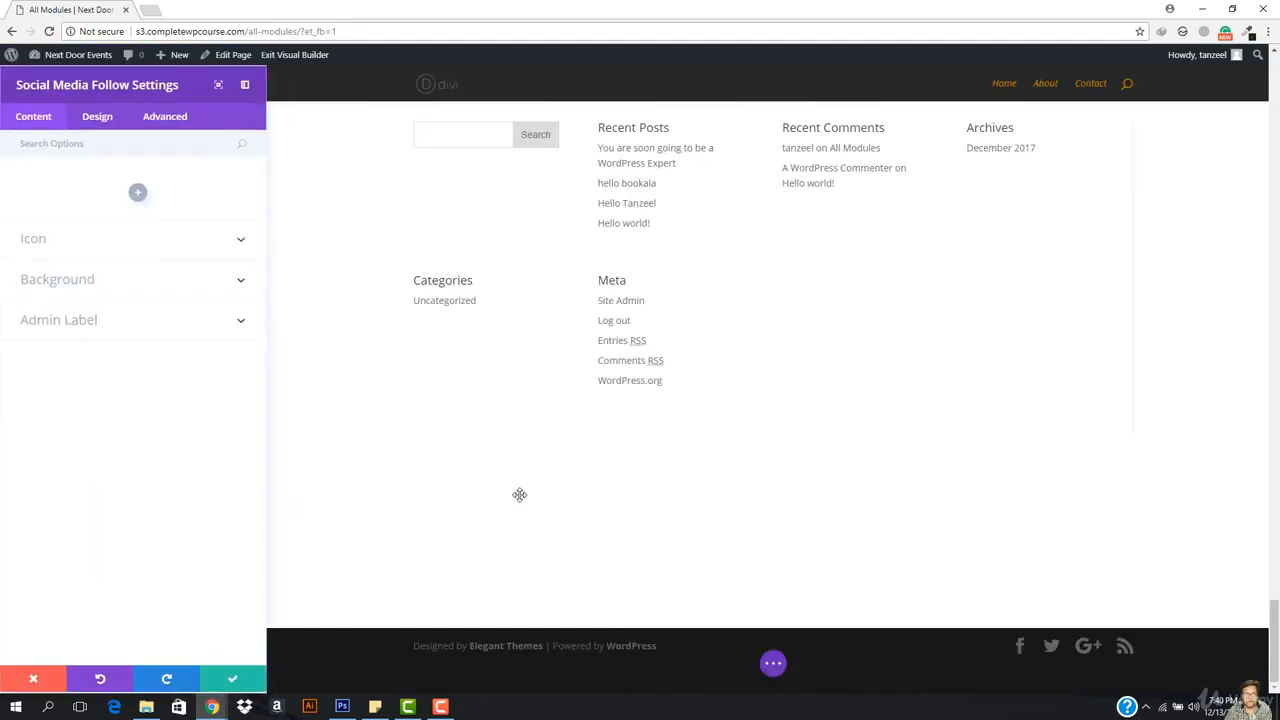
left_click(138, 192)
left_click(112, 234)
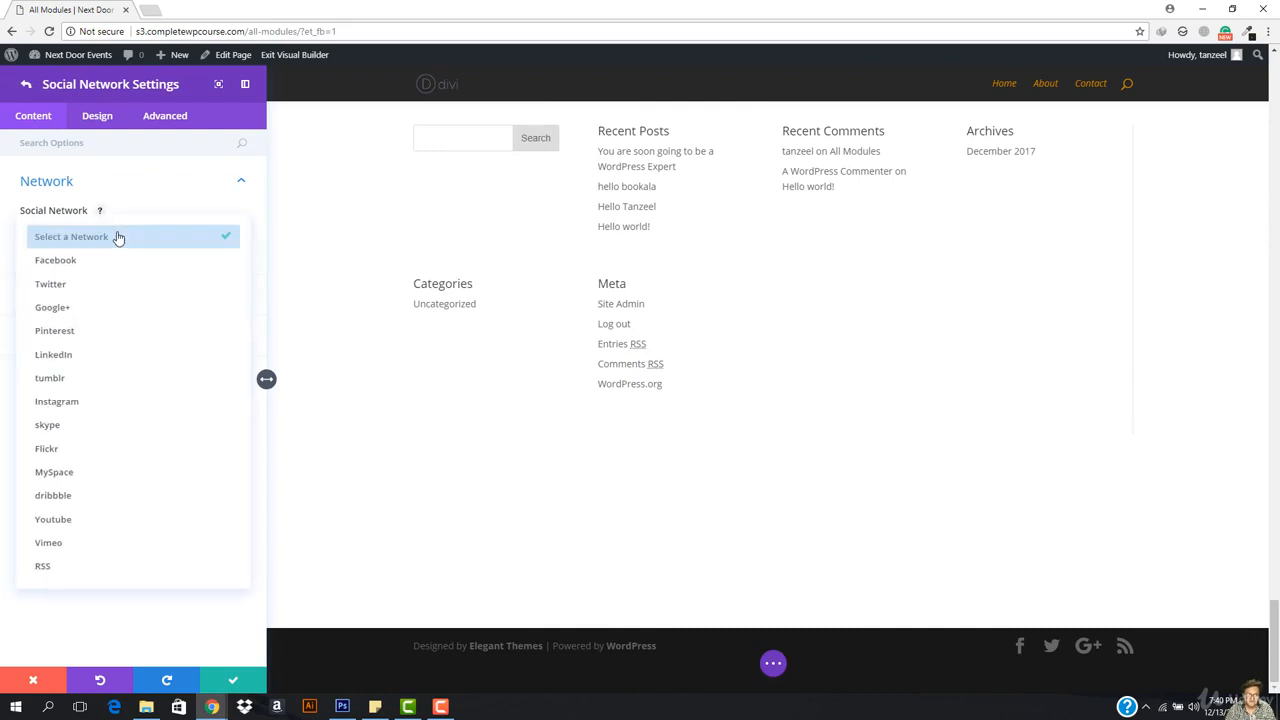
left_click(108, 266)
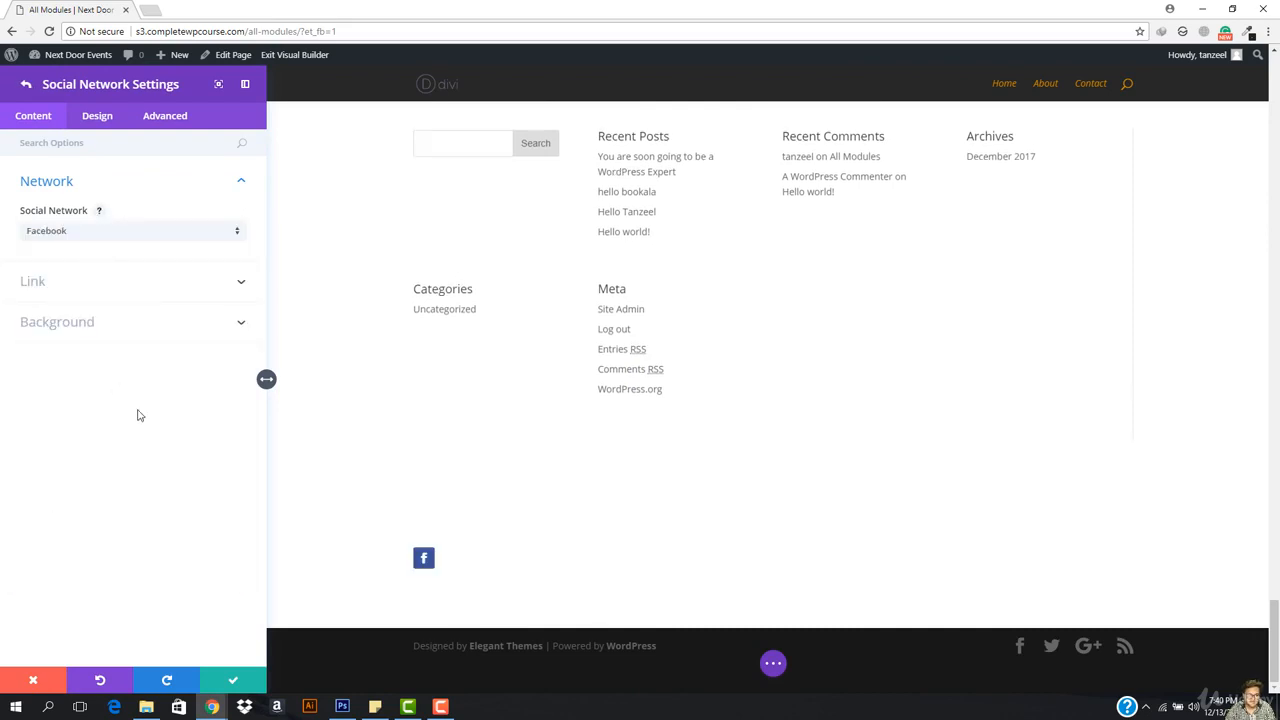
left_click(60, 280)
left_click(65, 282)
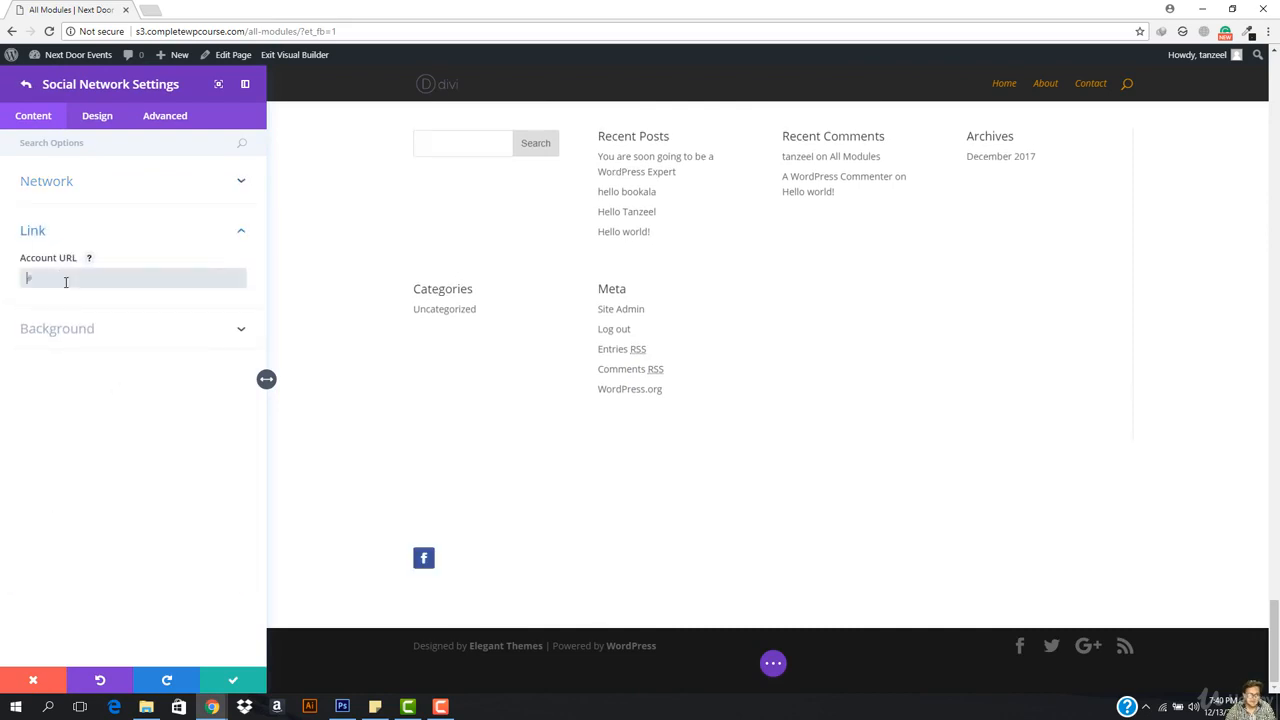
left_click(86, 181)
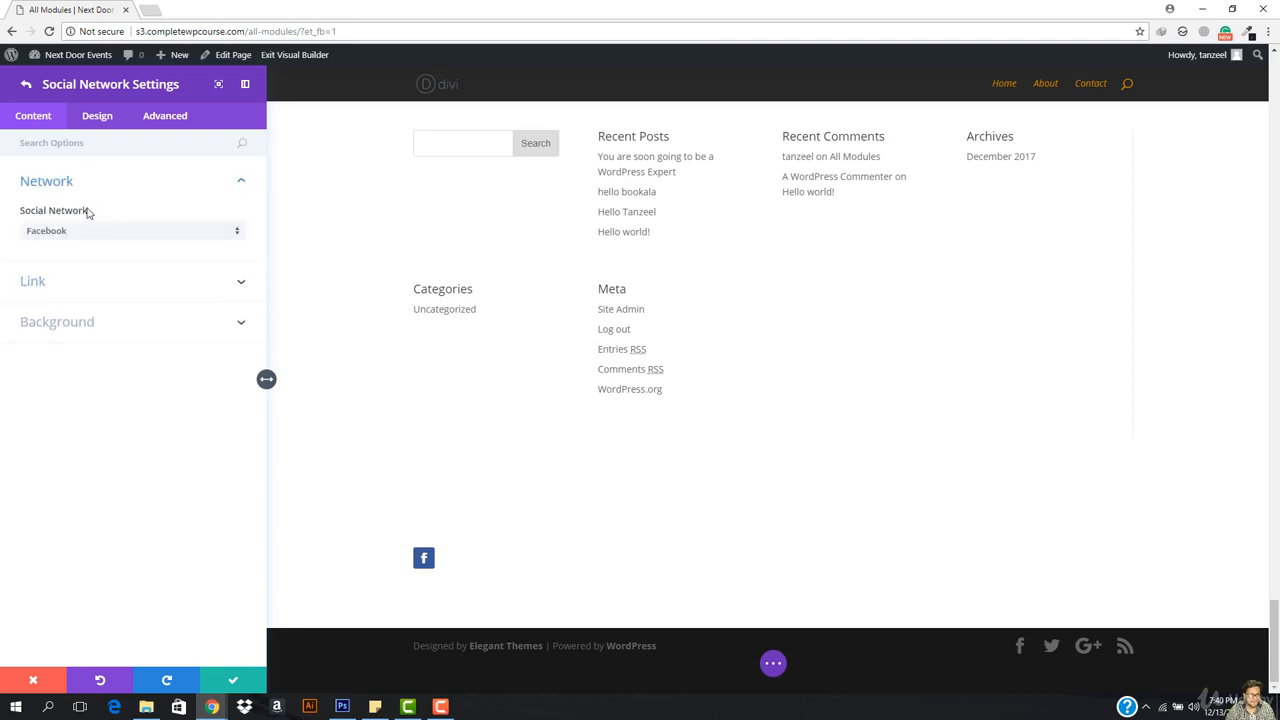
left_click(57, 317)
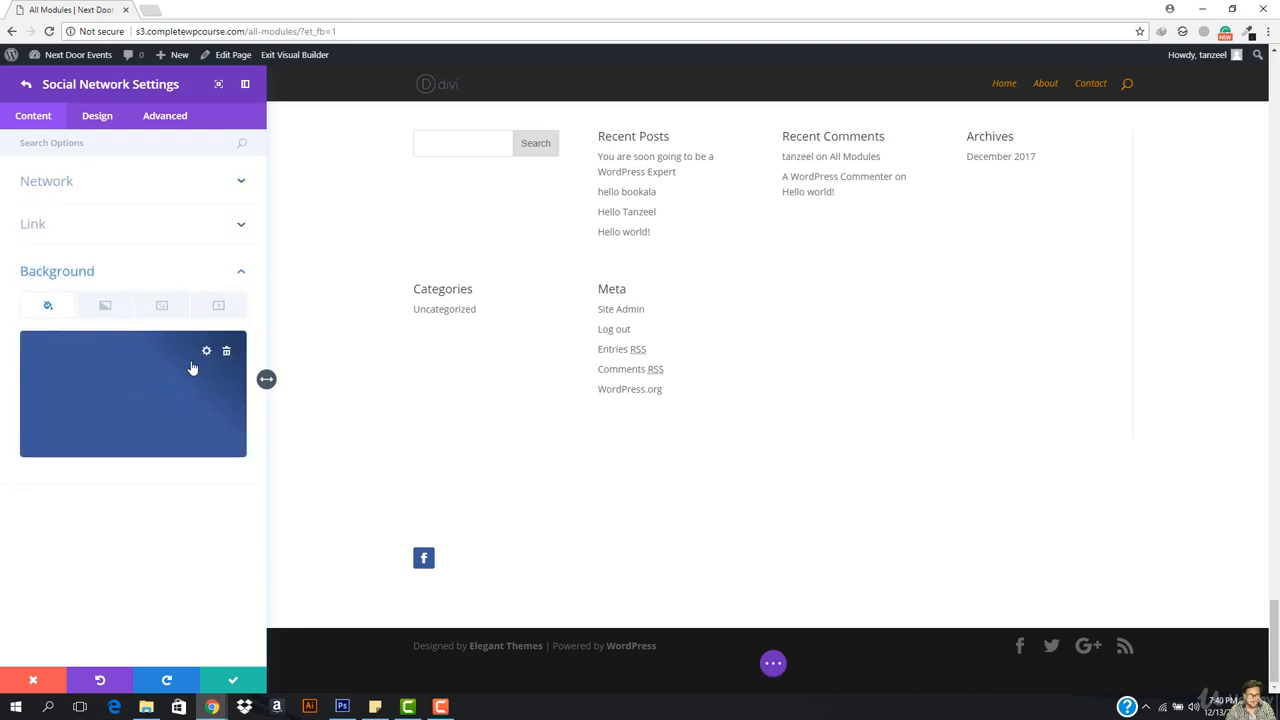
left_click(26, 86)
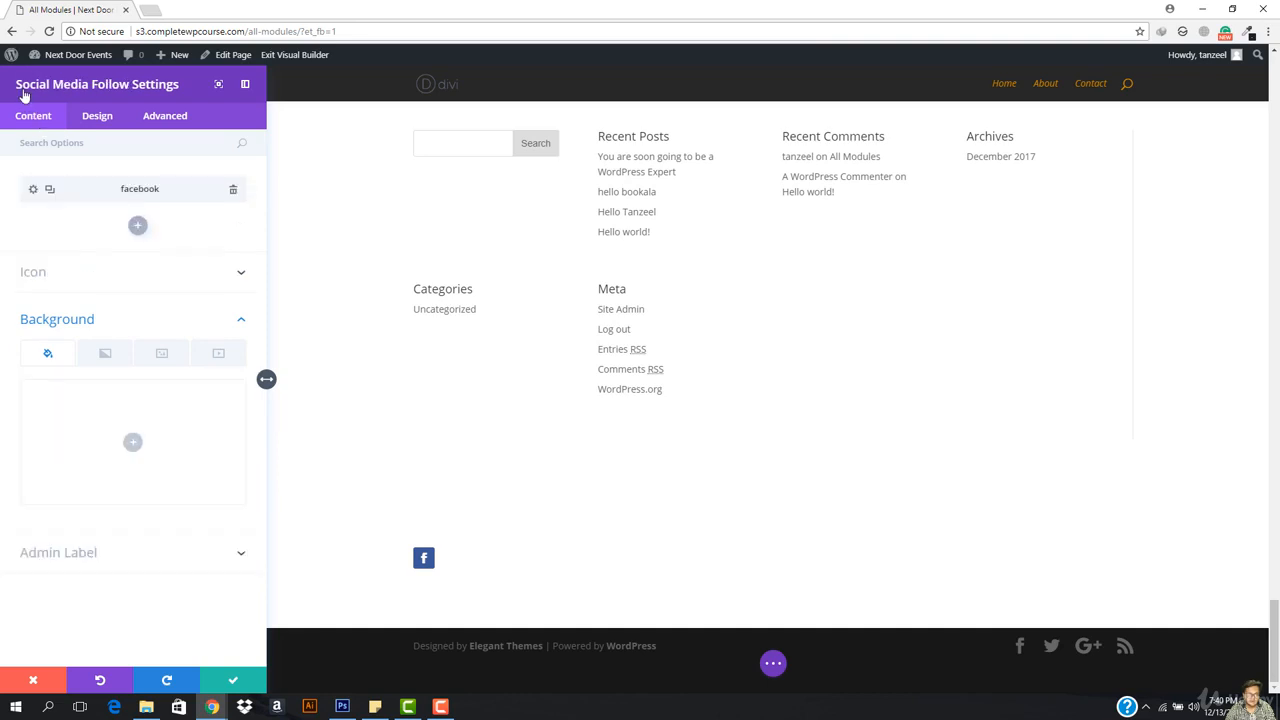
Step: Add Twitter and Google+ network items to the social follow module
left_click(139, 229)
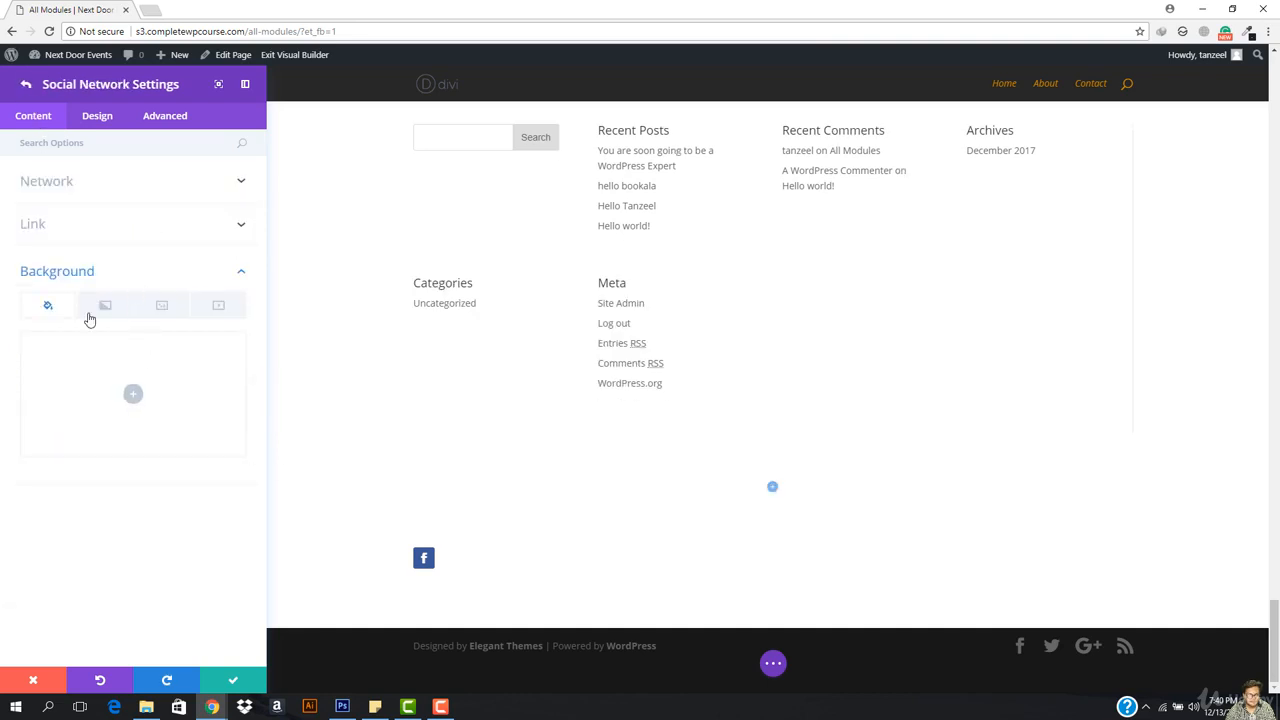
left_click(90, 183)
left_click(77, 238)
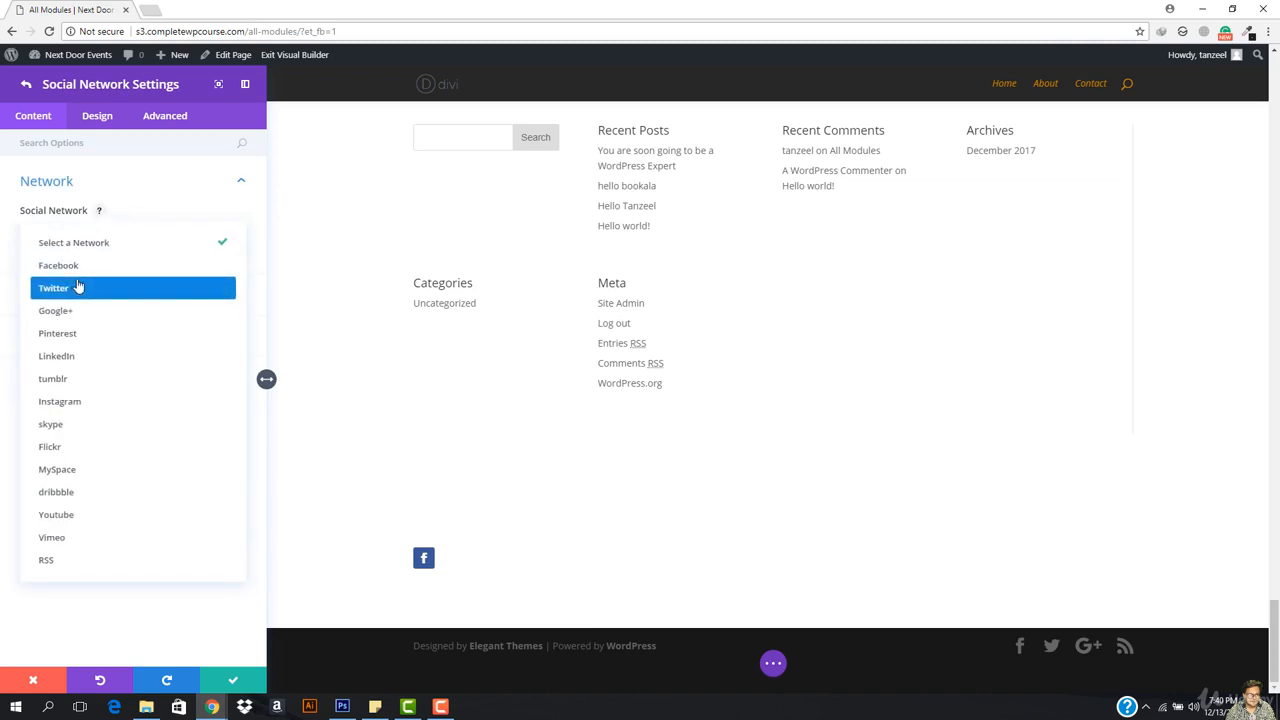
left_click(78, 292)
left_click(24, 88)
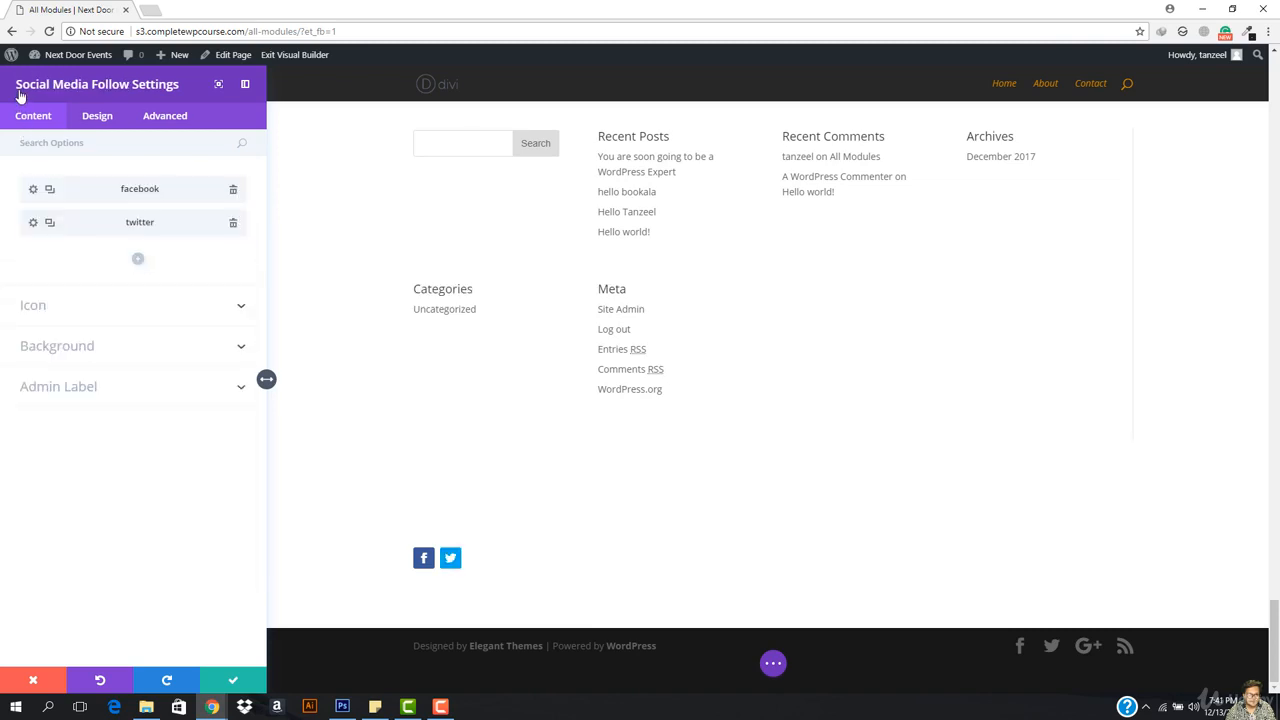
left_click(137, 258)
left_click(126, 248)
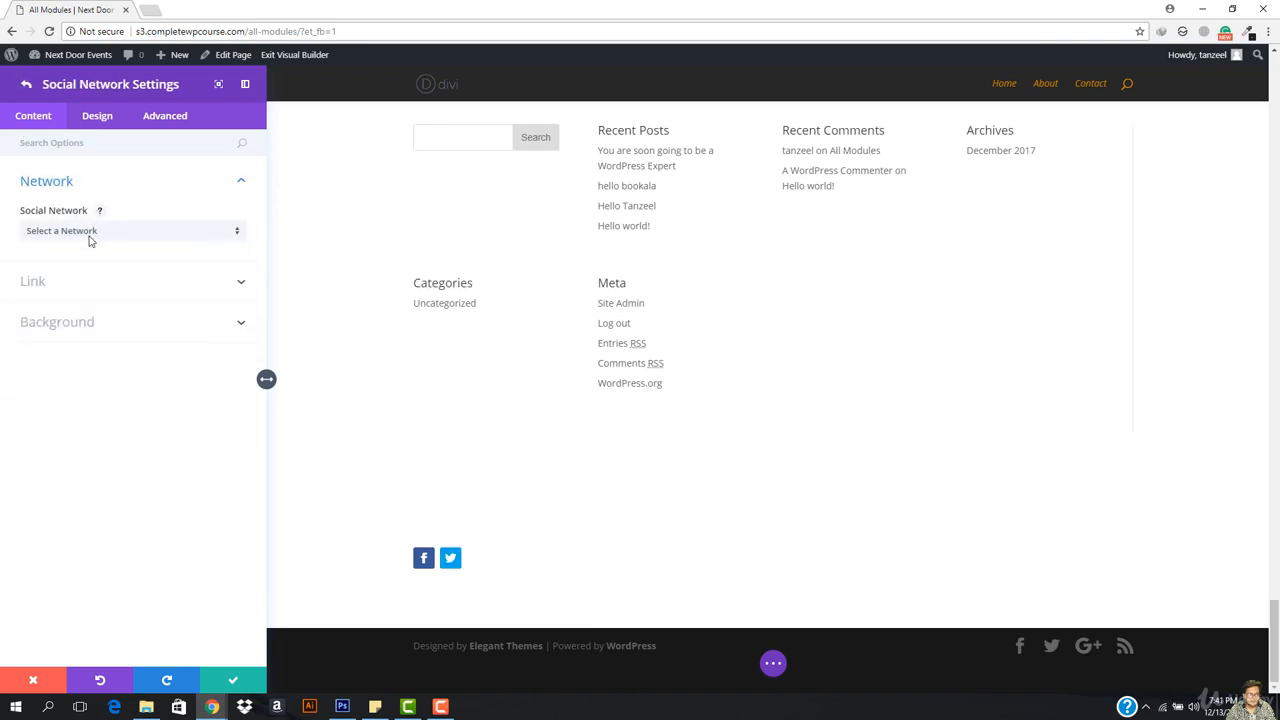
left_click(87, 241)
left_click(75, 312)
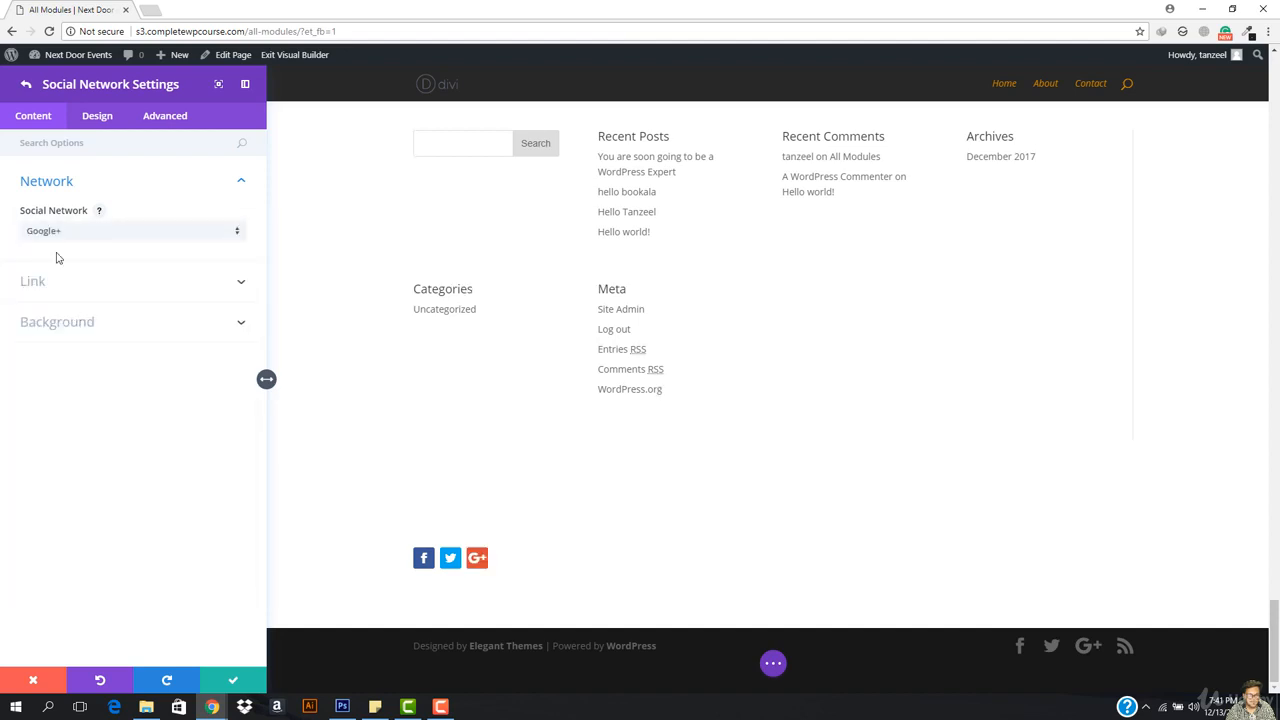
left_click(24, 88)
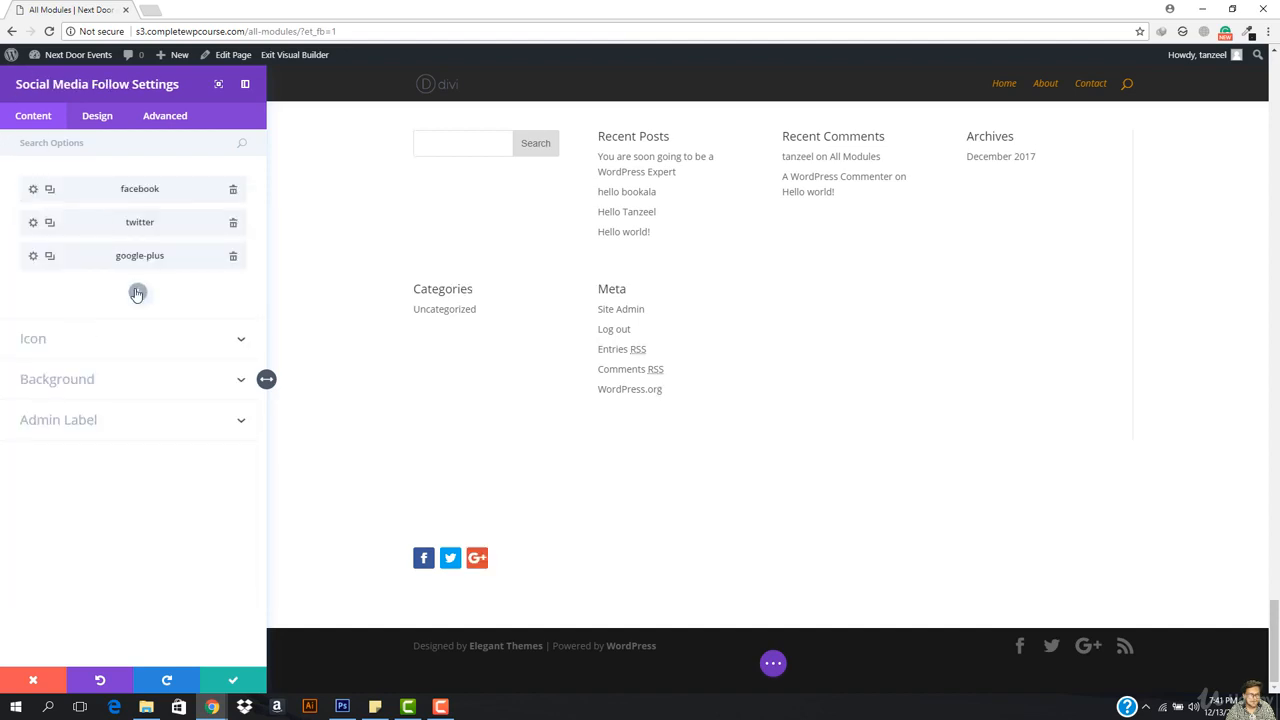
Step: Add Pinterest and Instagram network items to the social follow module
left_click(137, 293)
left_click(77, 236)
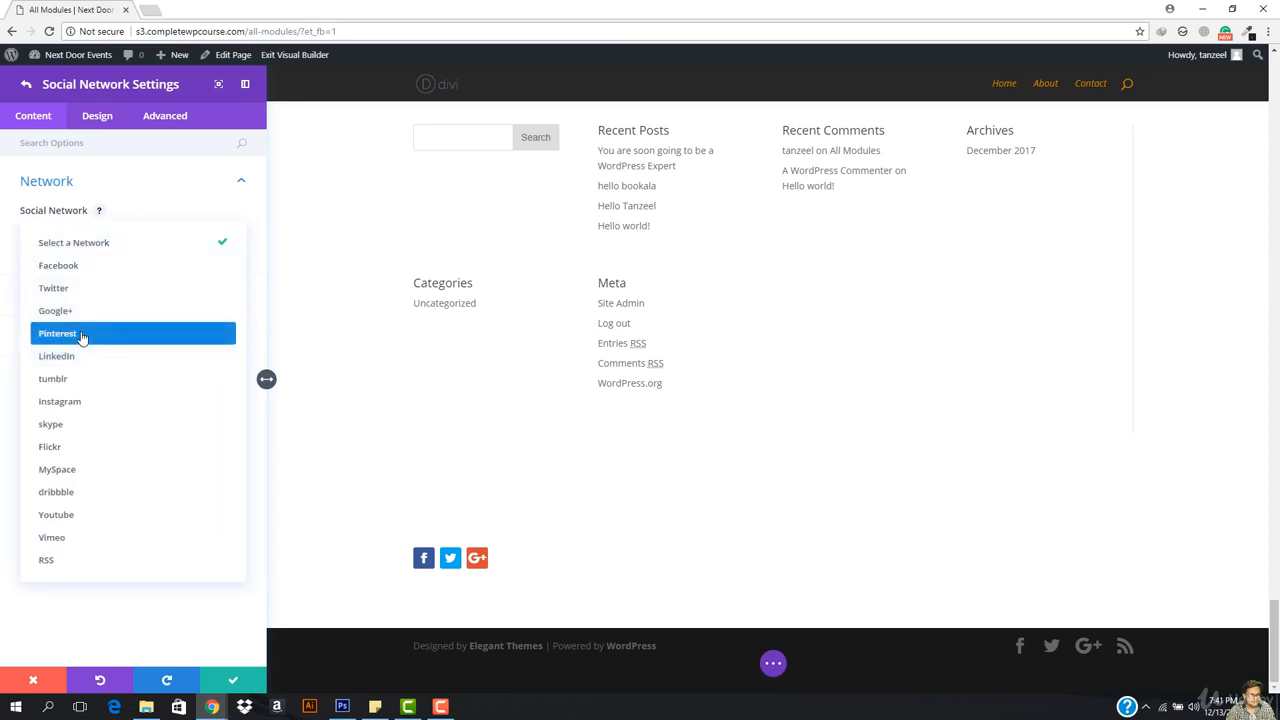
left_click(83, 336)
left_click(26, 85)
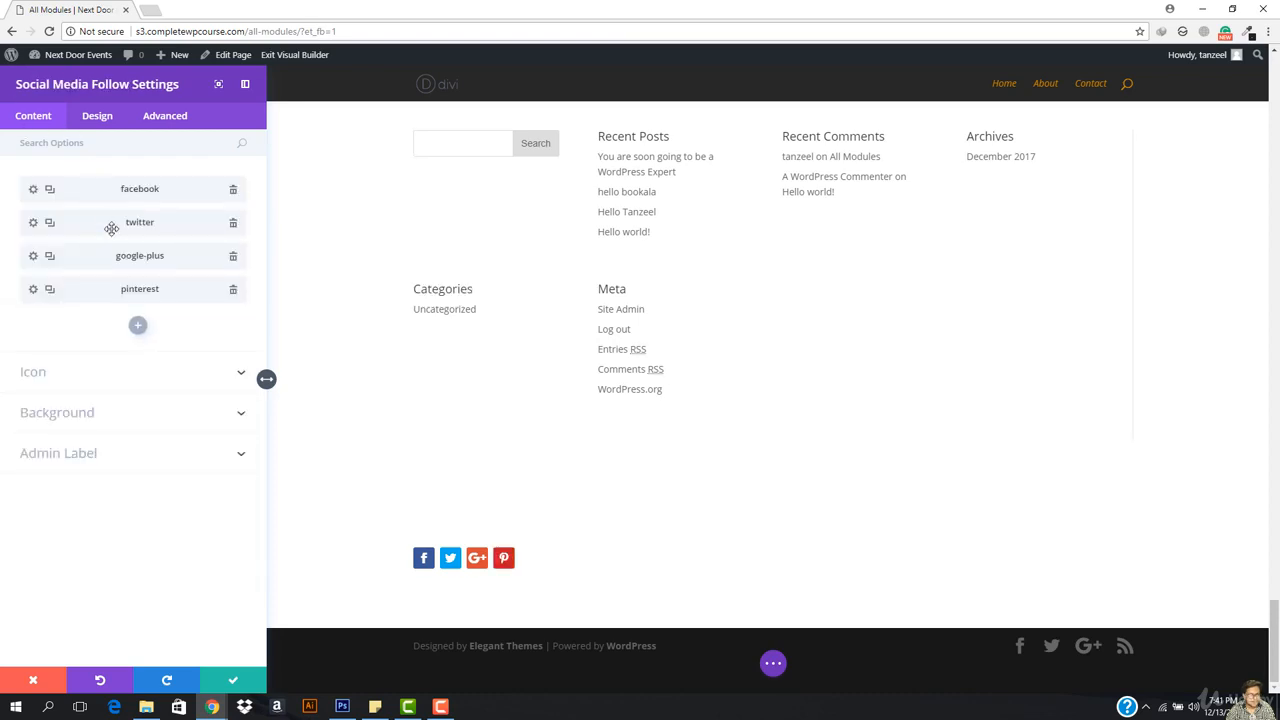
left_click(138, 327)
left_click(78, 233)
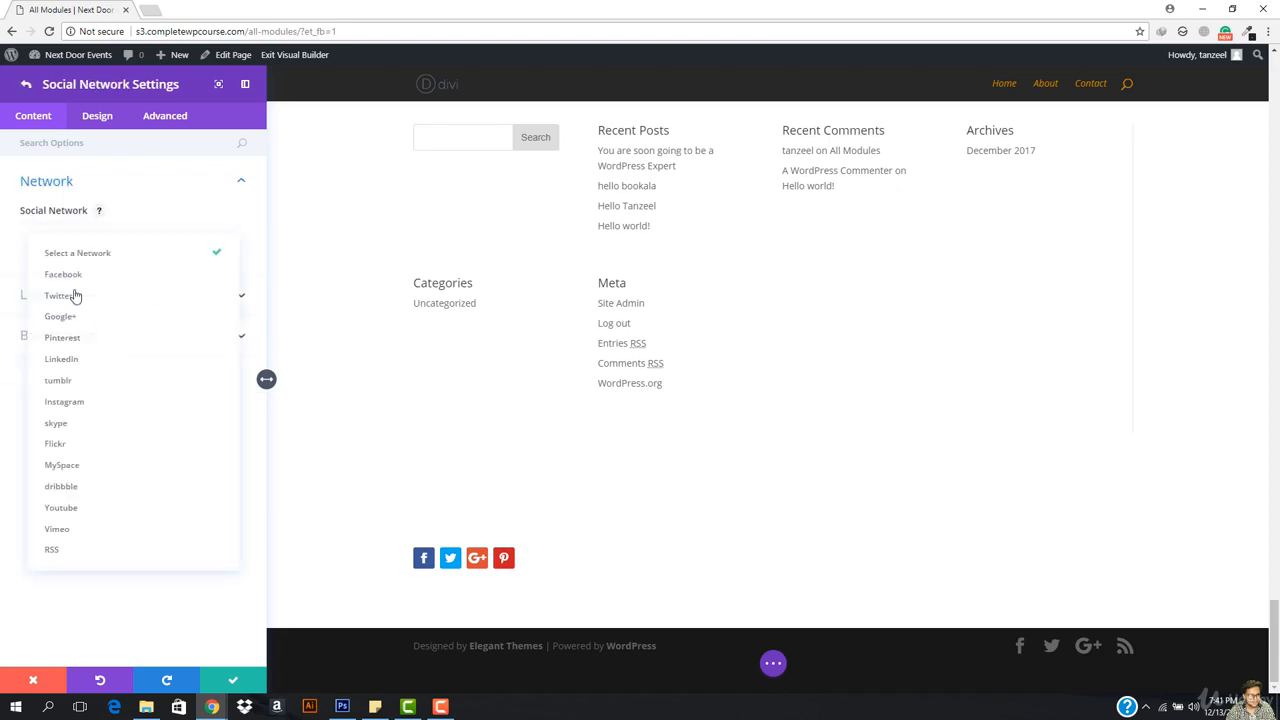
left_click(83, 403)
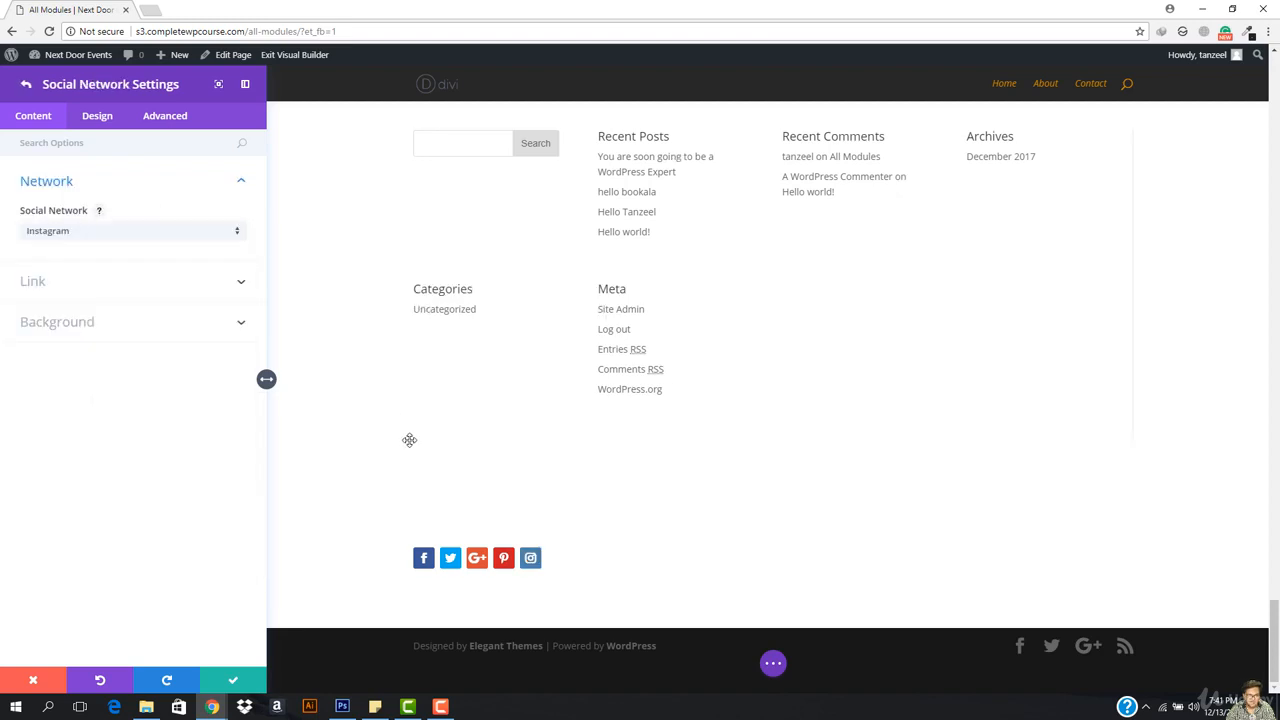
left_click(95, 118)
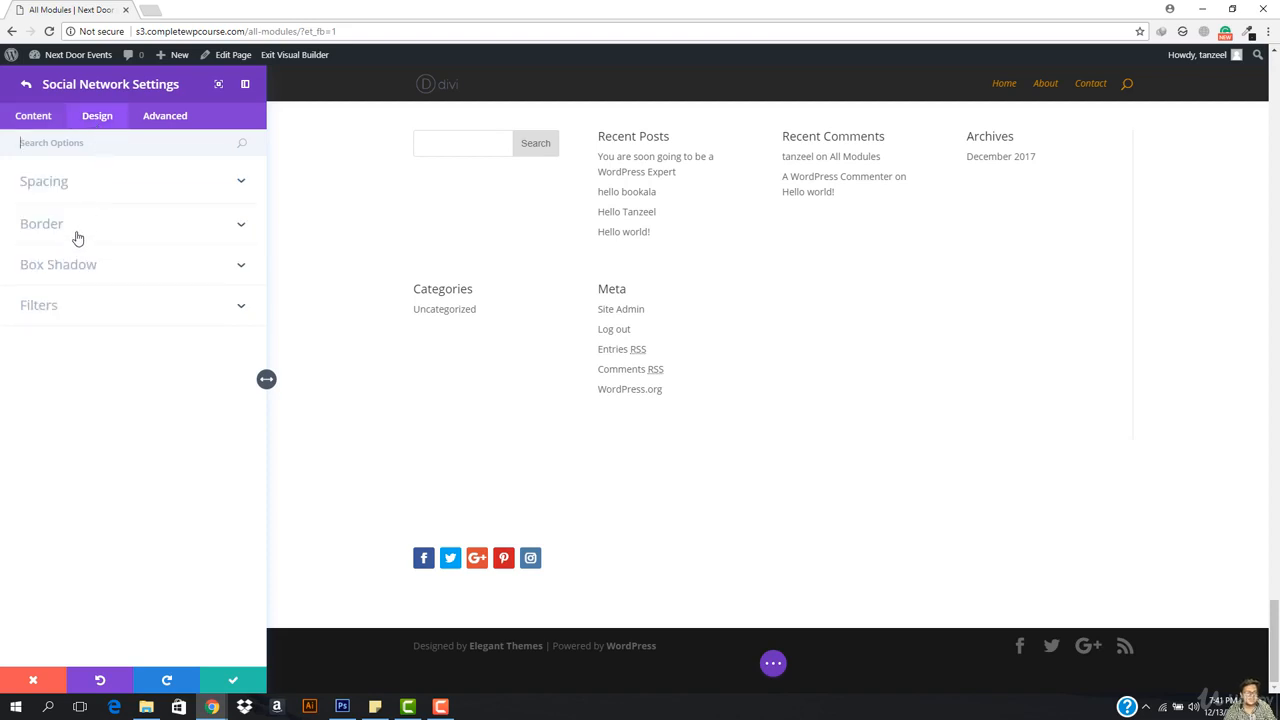
left_click(95, 180)
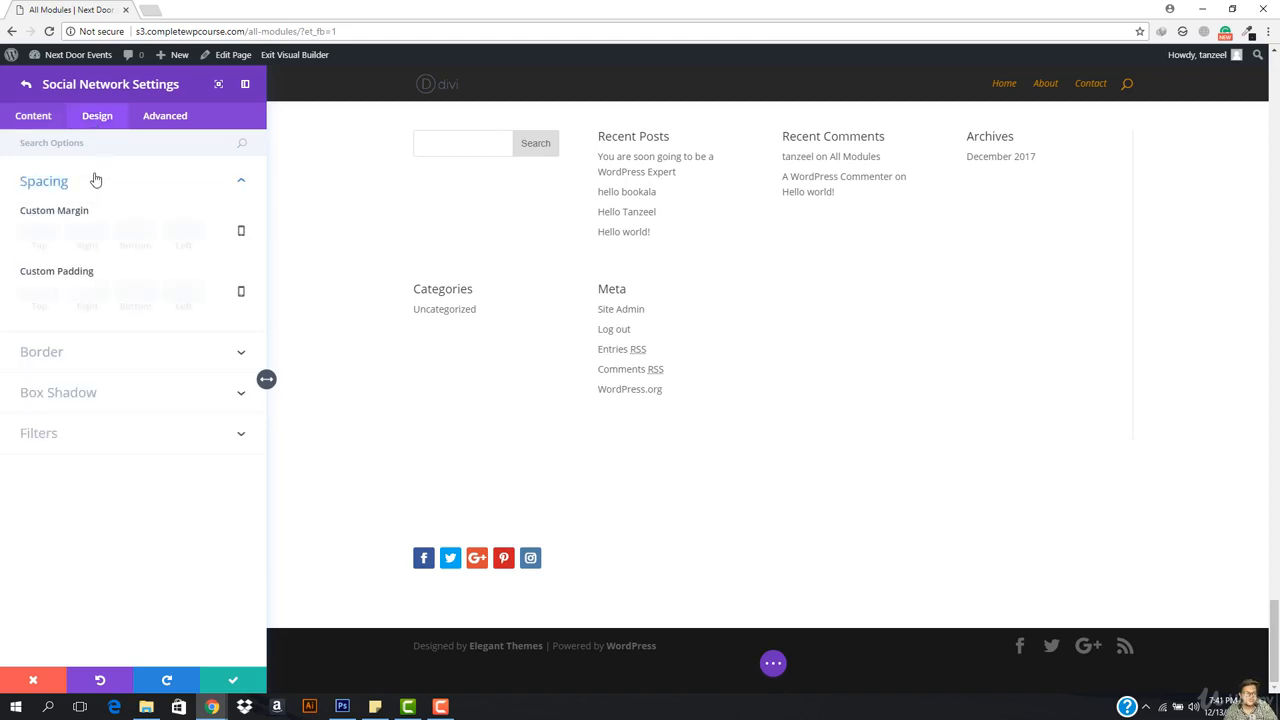
left_click(89, 349)
scroll(92, 400, "down", 2)
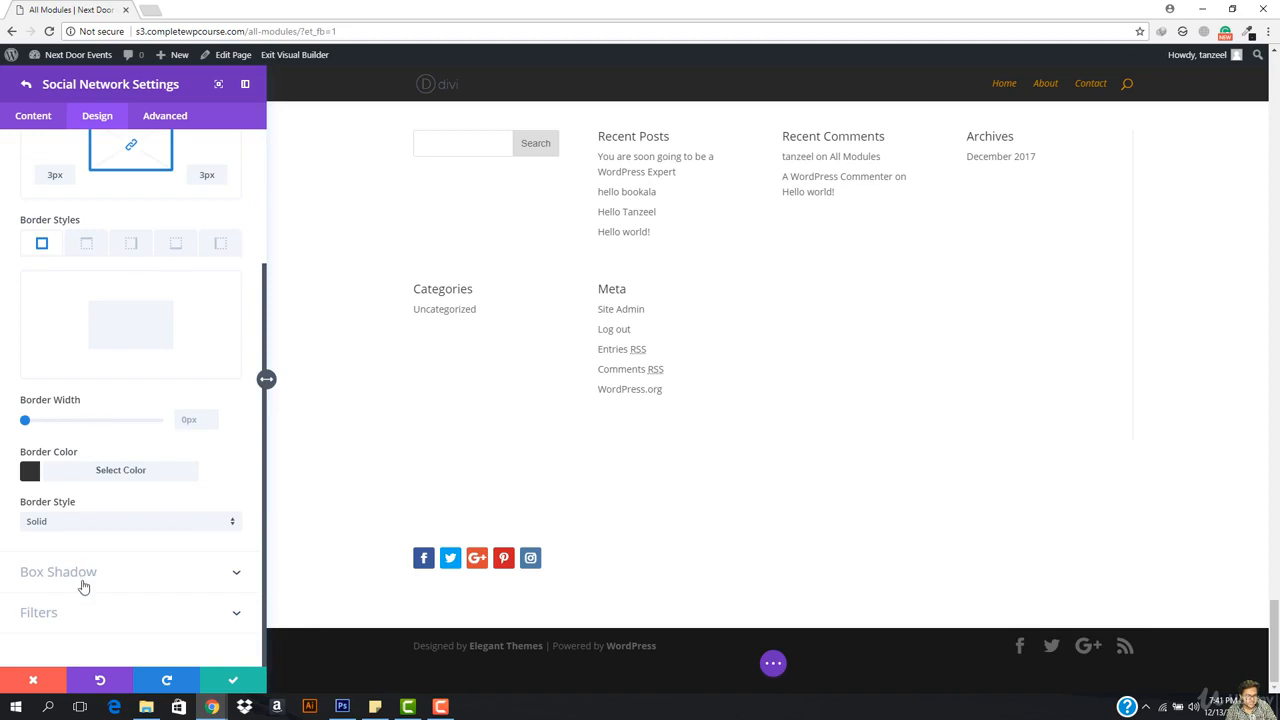
left_click(84, 587)
left_click(38, 450)
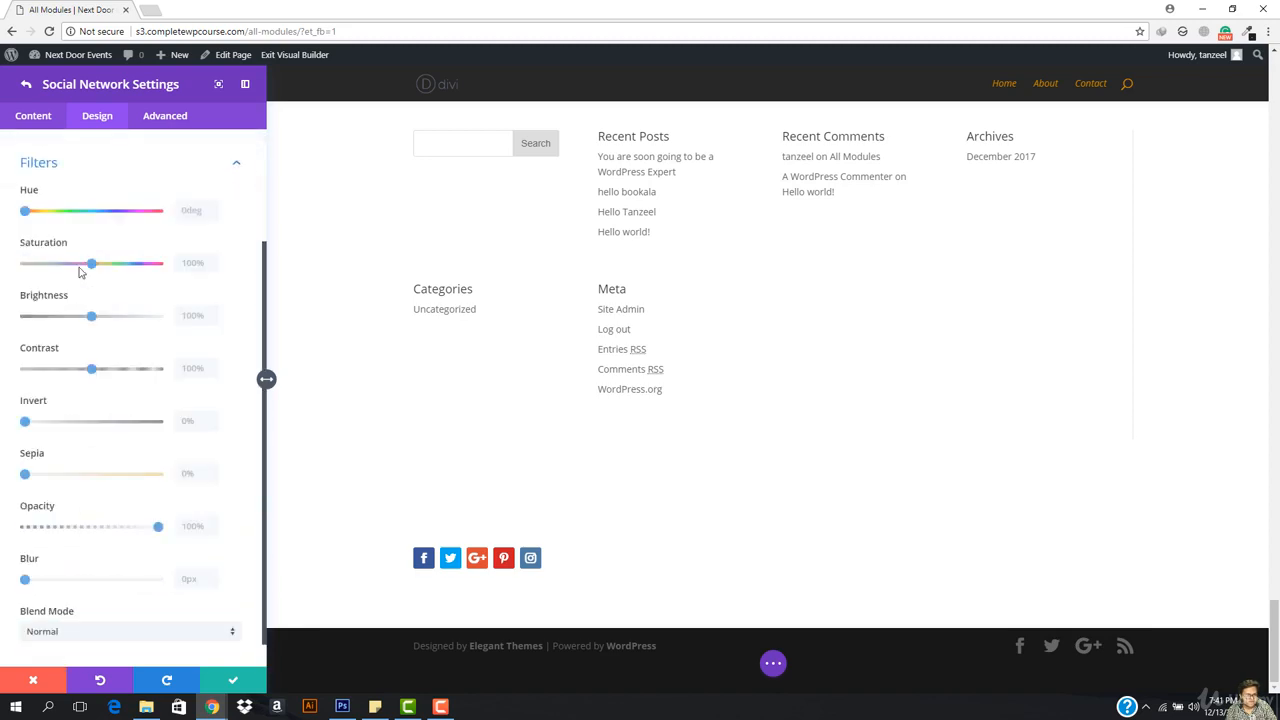
left_click(55, 117)
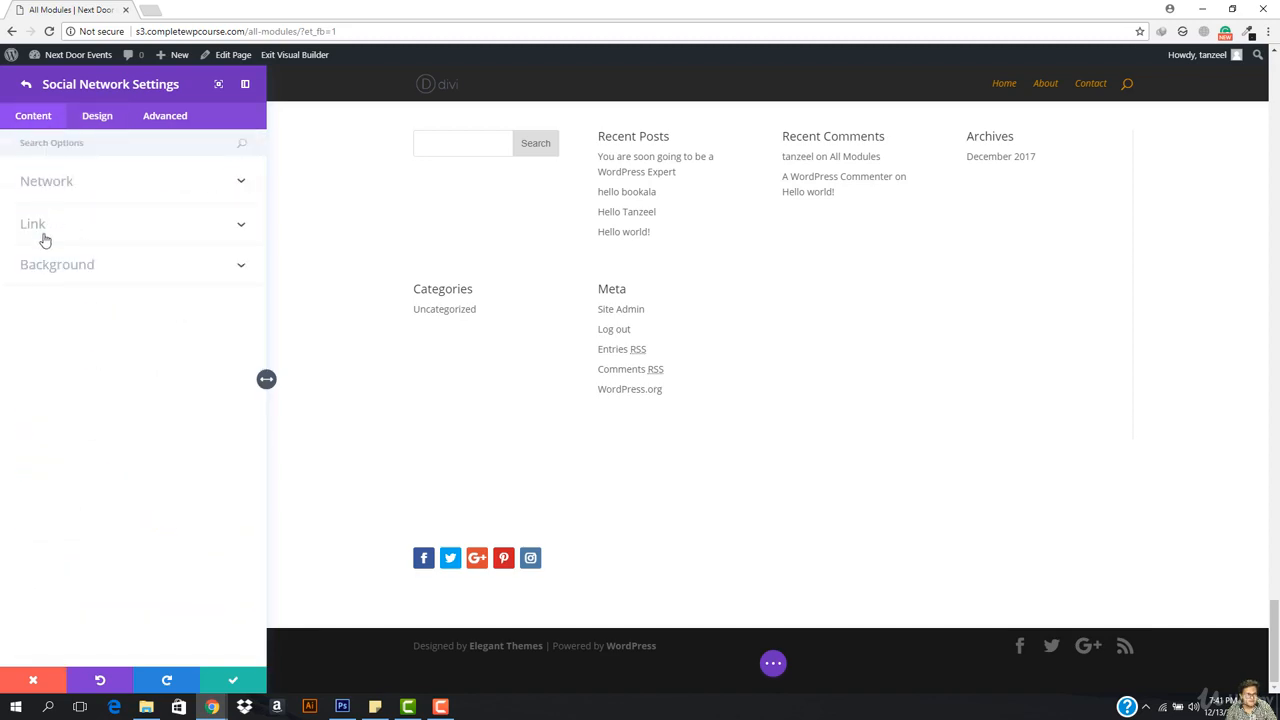
left_click(24, 83)
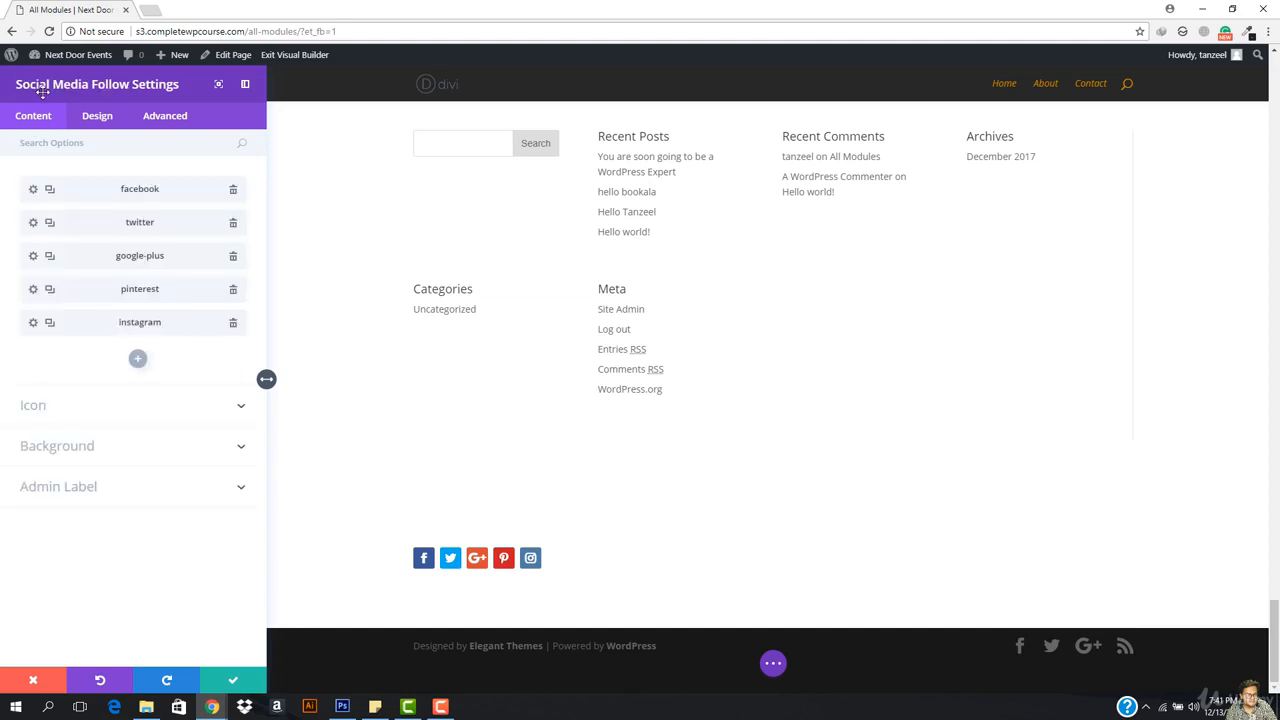
left_click(100, 116)
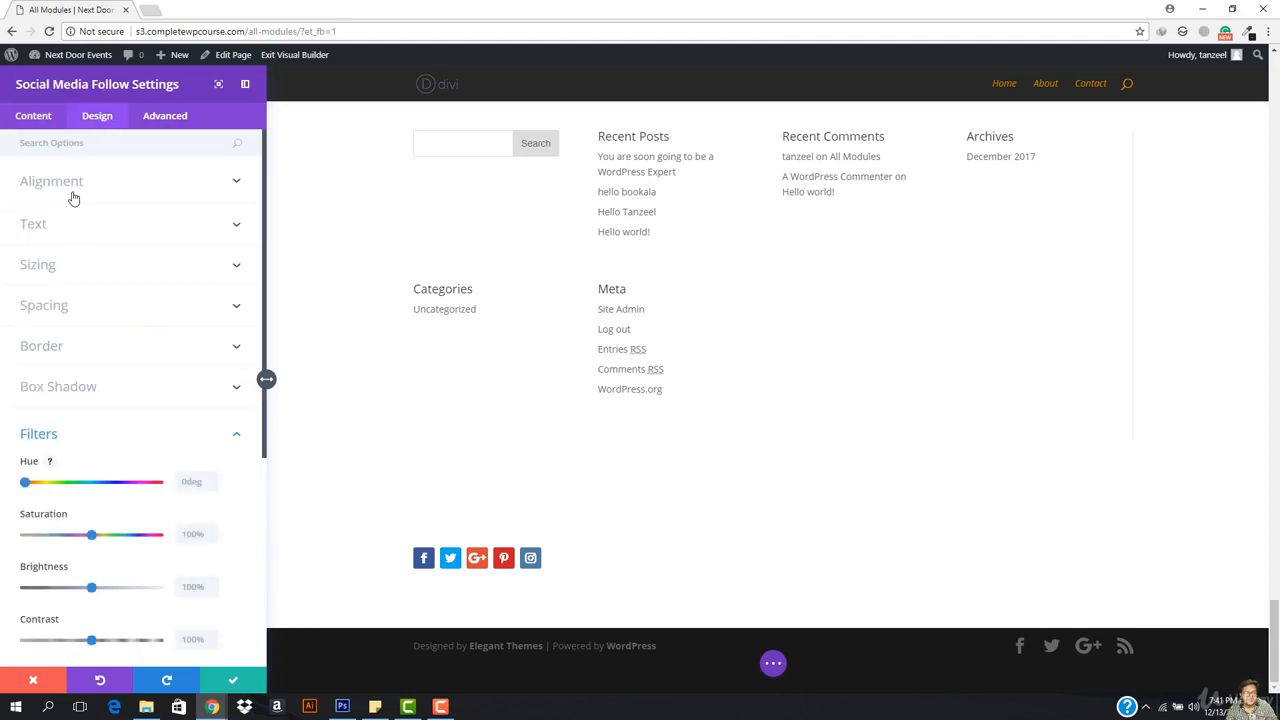
left_click(77, 191)
left_click(77, 198)
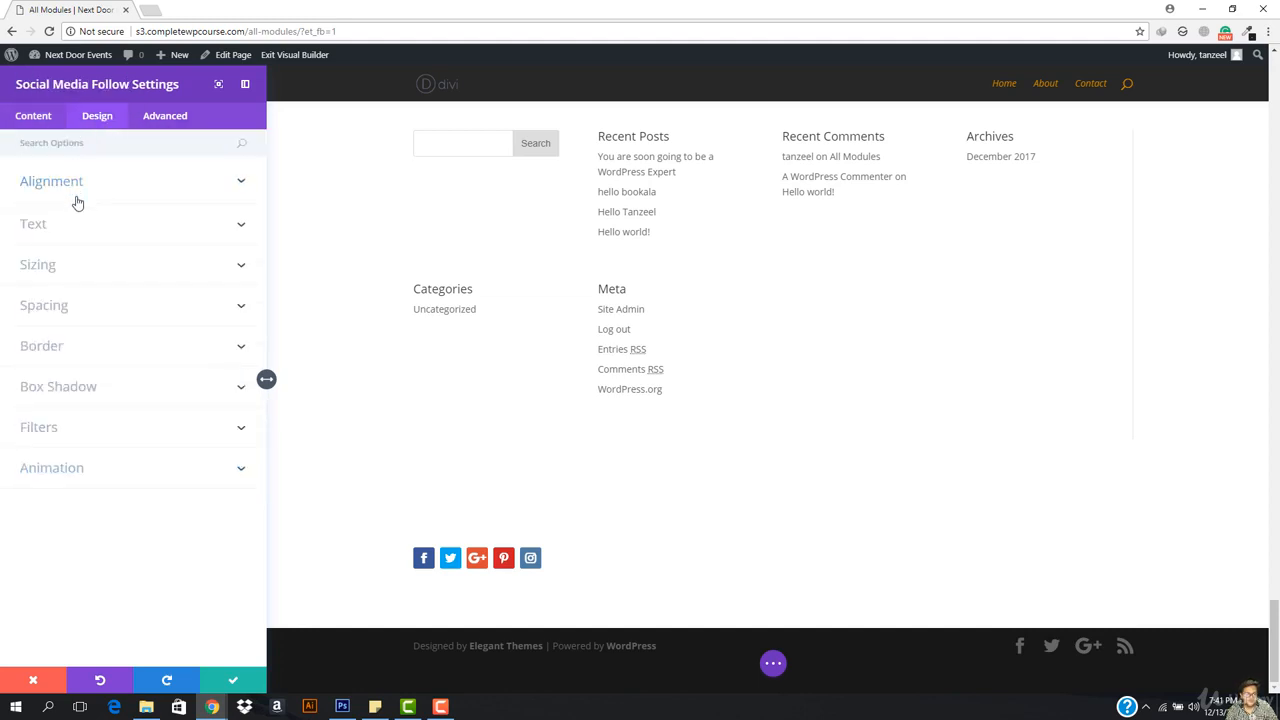
left_click(126, 234)
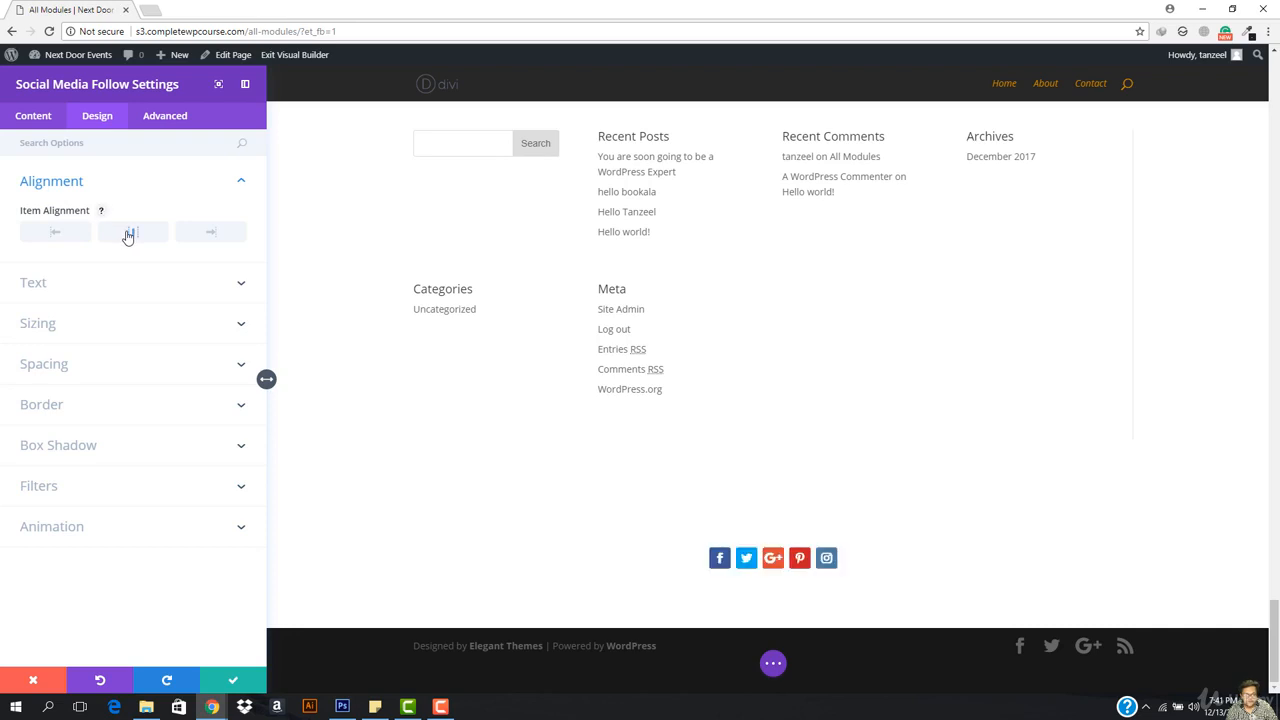
left_click(92, 290)
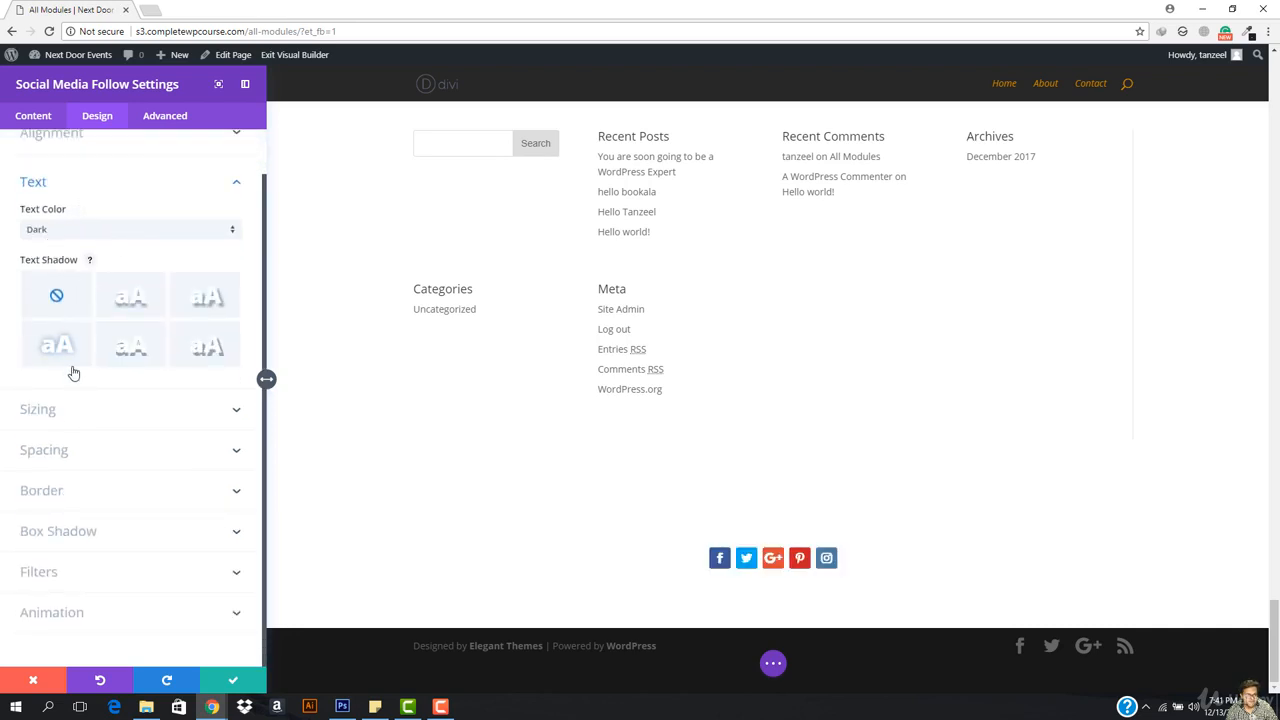
left_click(66, 411)
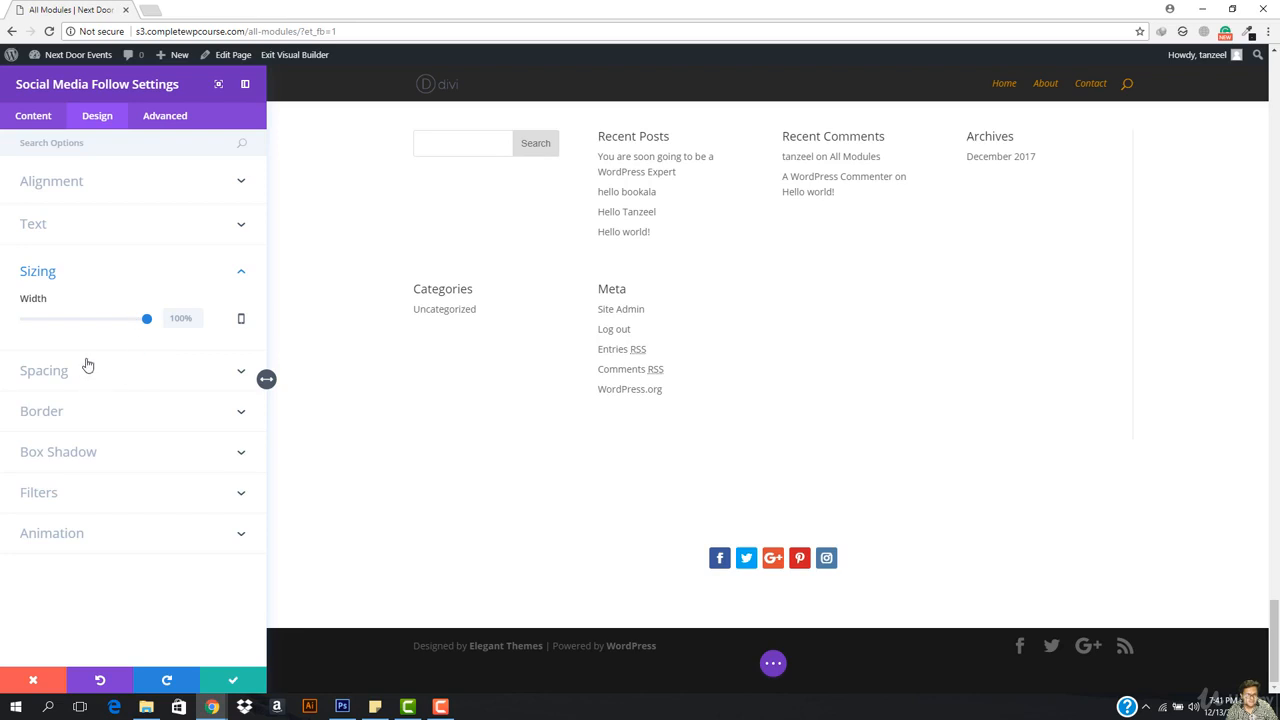
left_click(95, 217)
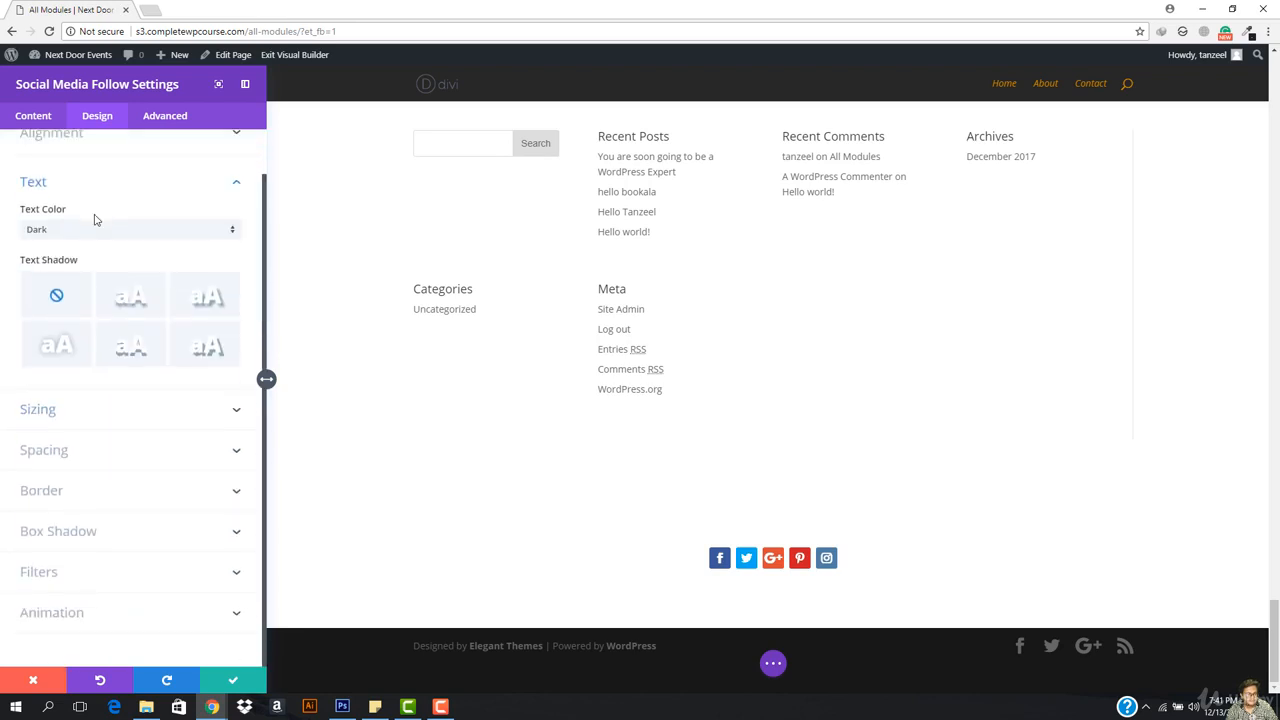
left_click(99, 452)
left_click(73, 484)
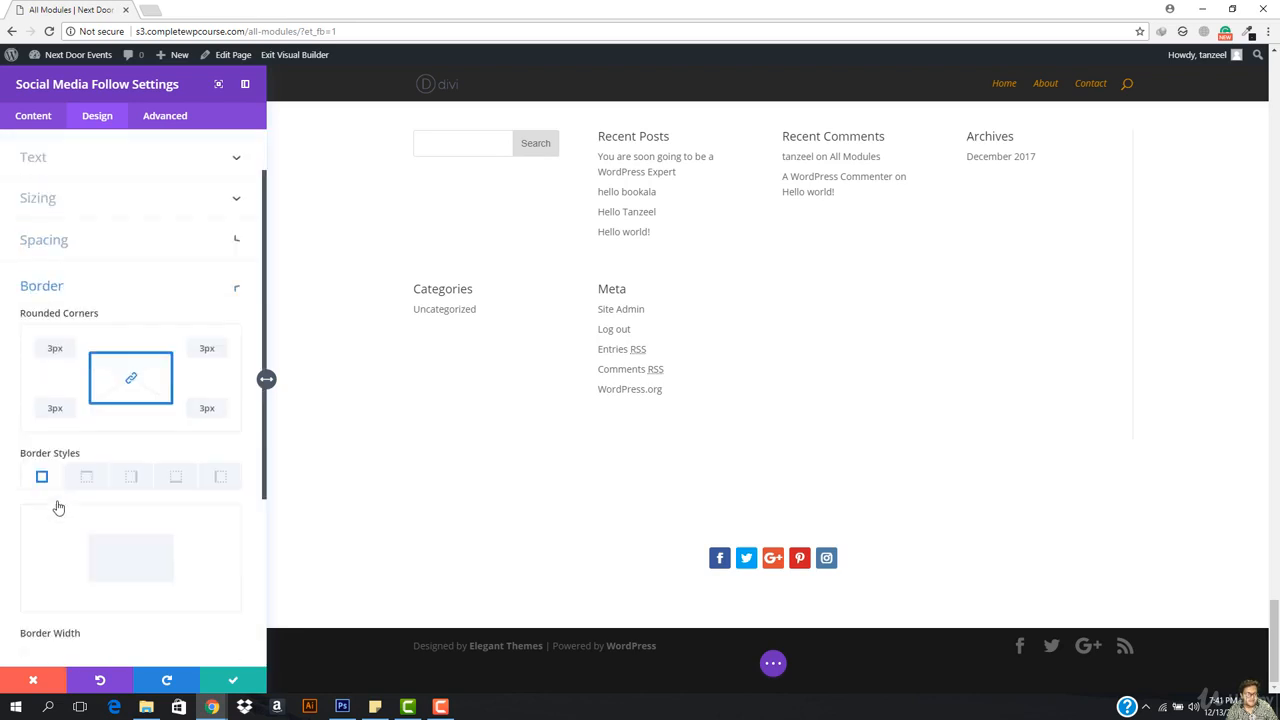
scroll(60, 508, "down", 4)
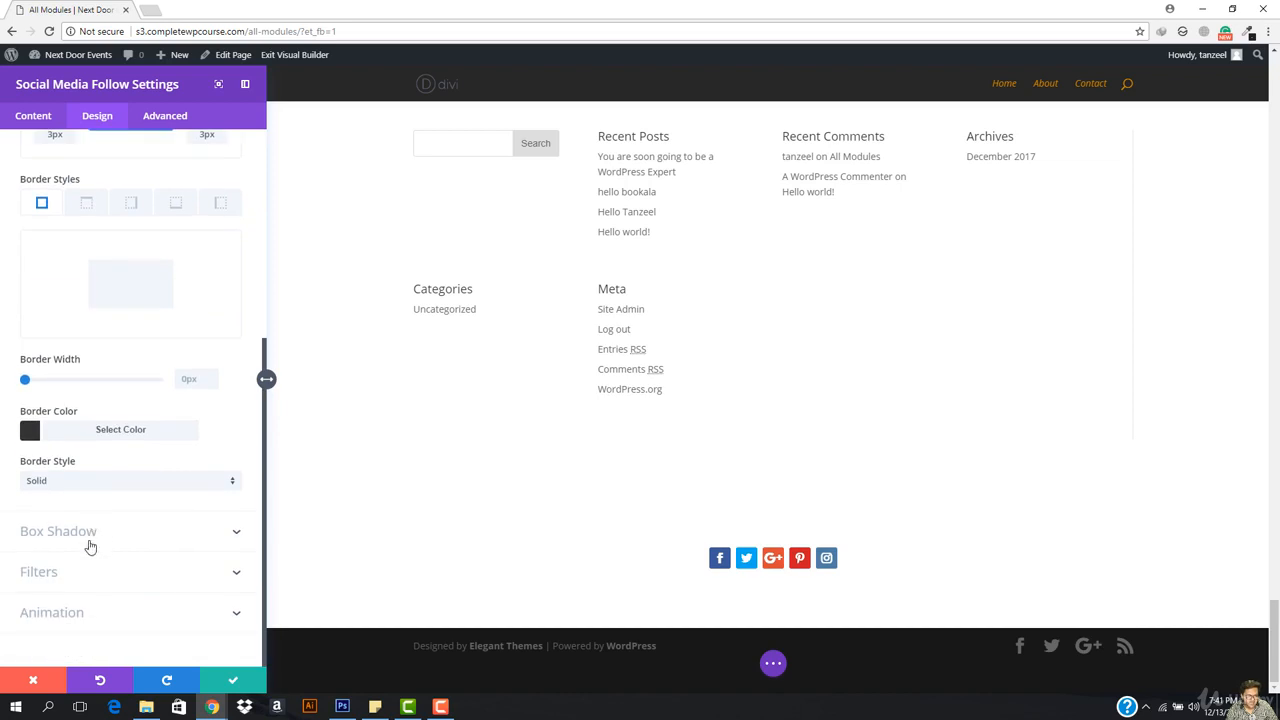
left_click(90, 533)
left_click(35, 117)
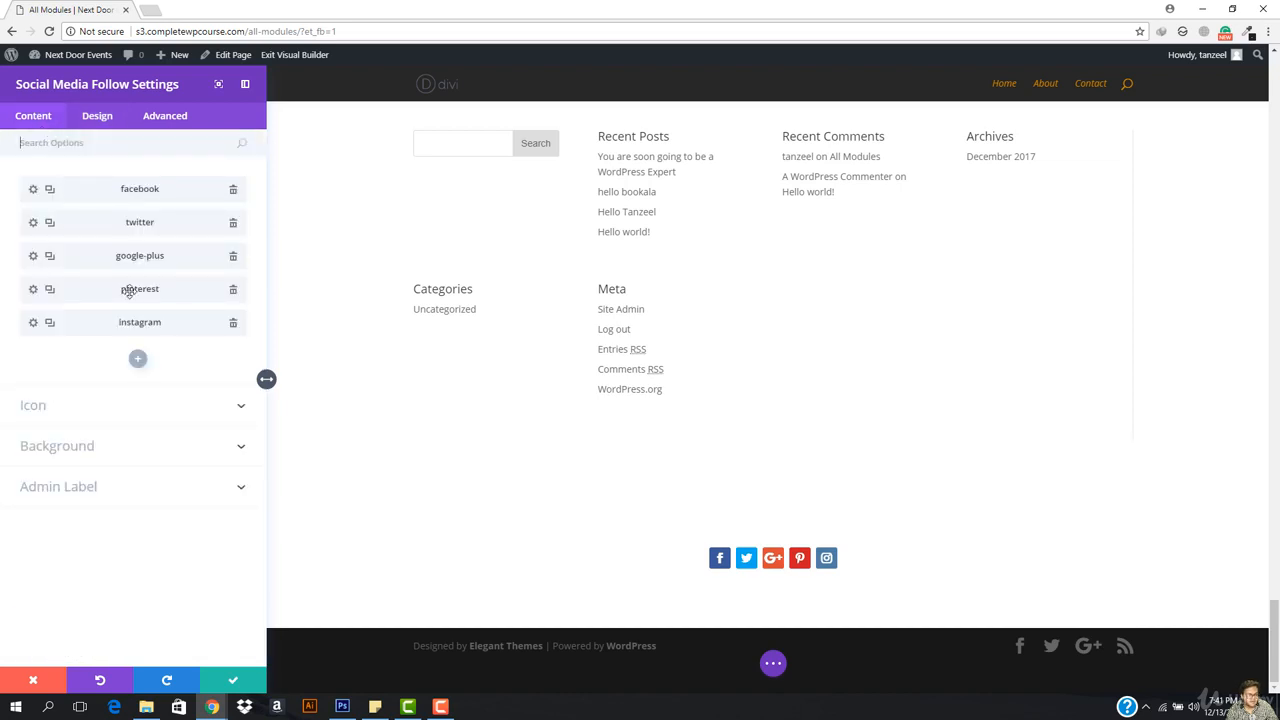
left_click(98, 413)
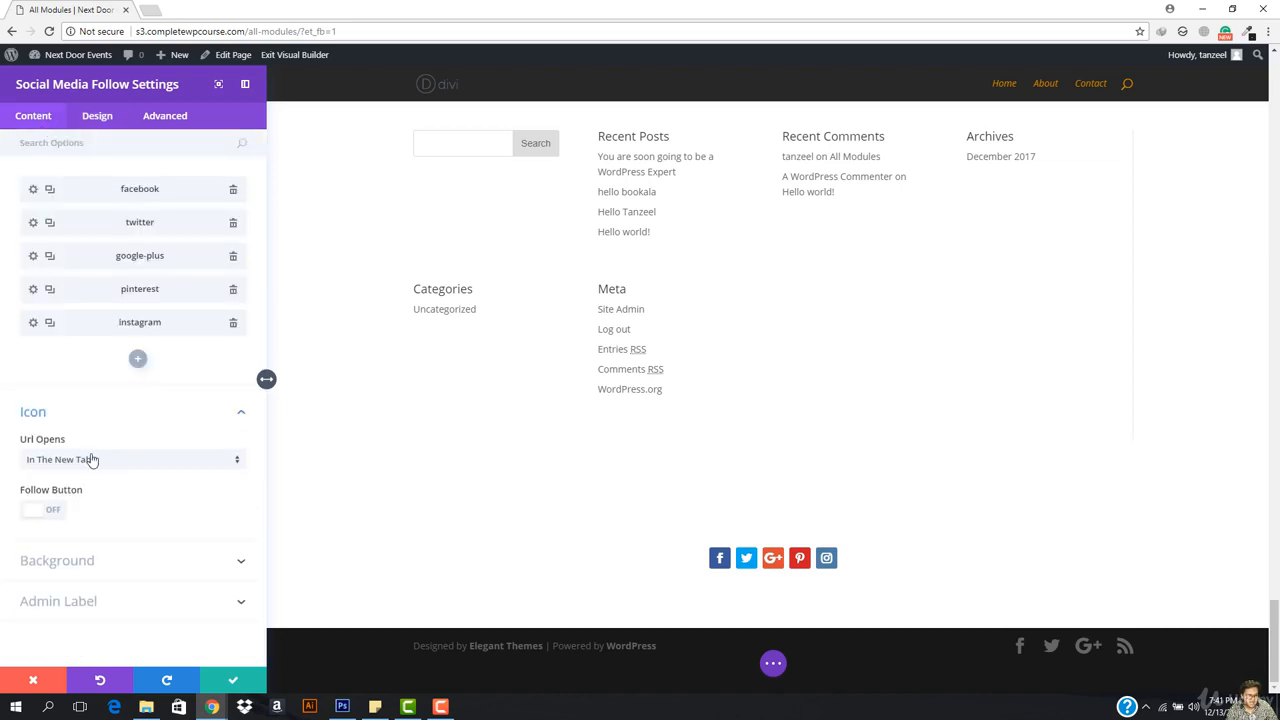
left_click(47, 515)
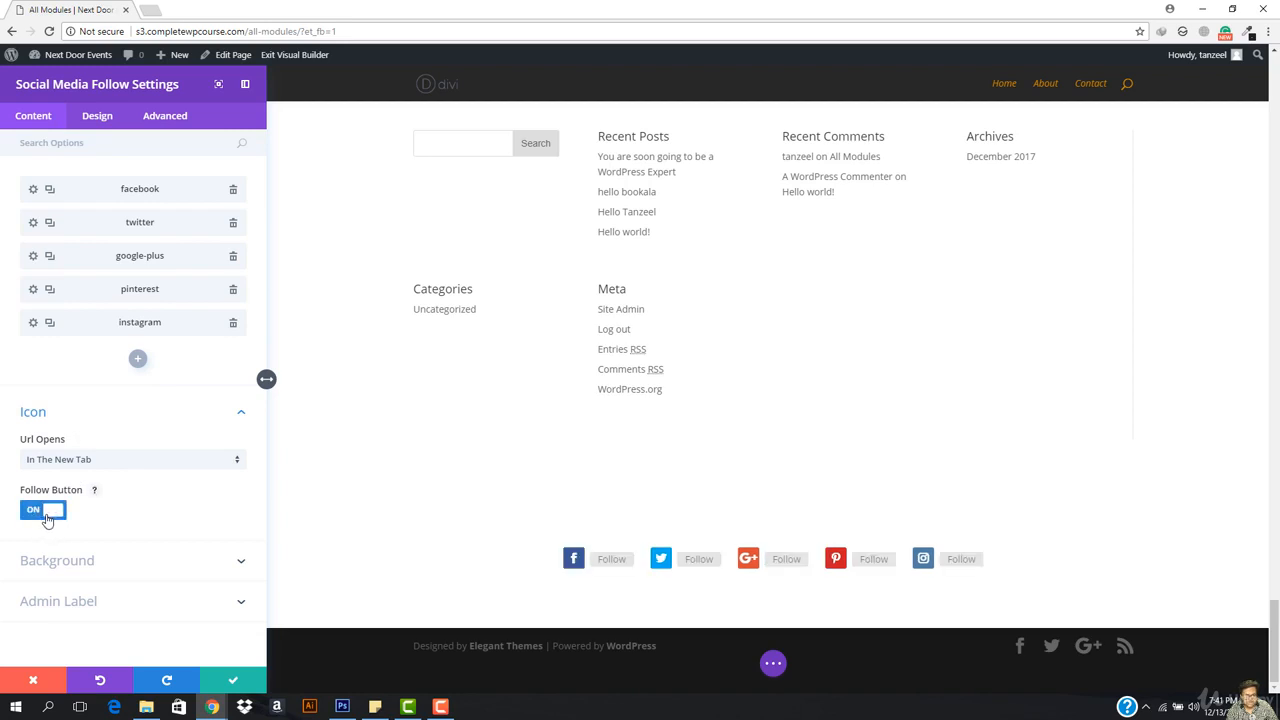
left_click(47, 515)
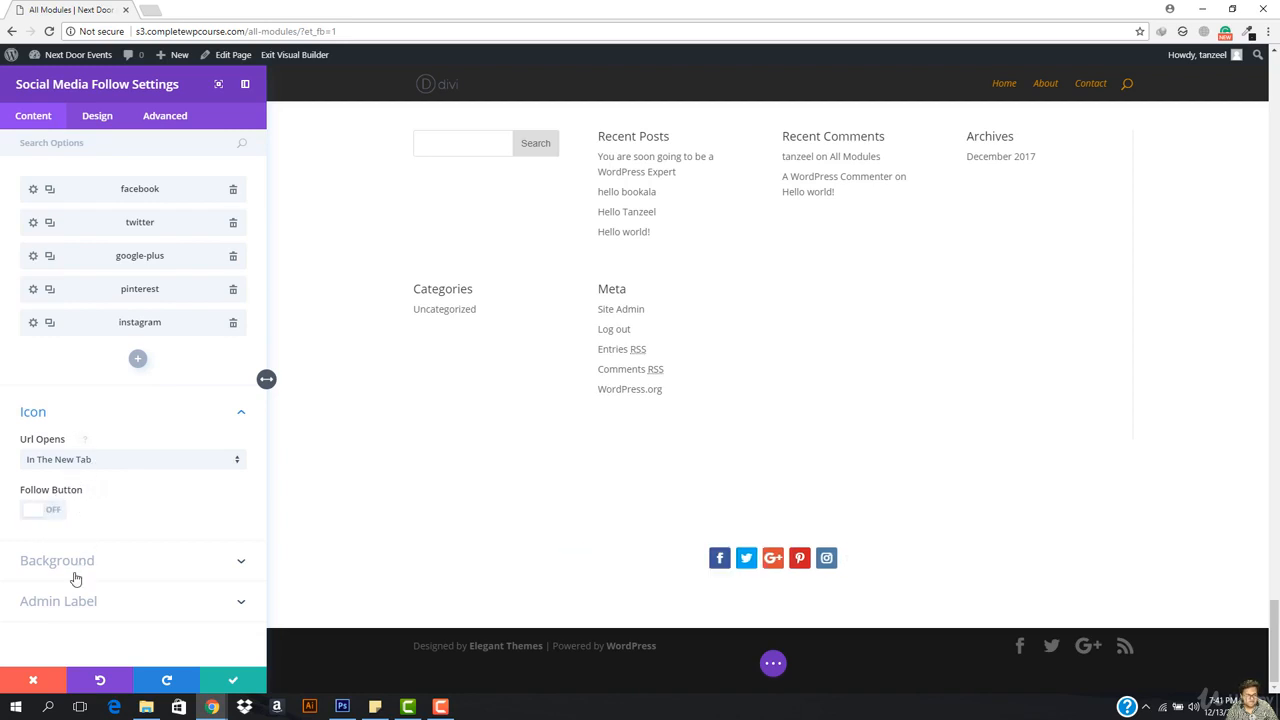
left_click(75, 578)
scroll(83, 528, "down", 1)
left_click(96, 608)
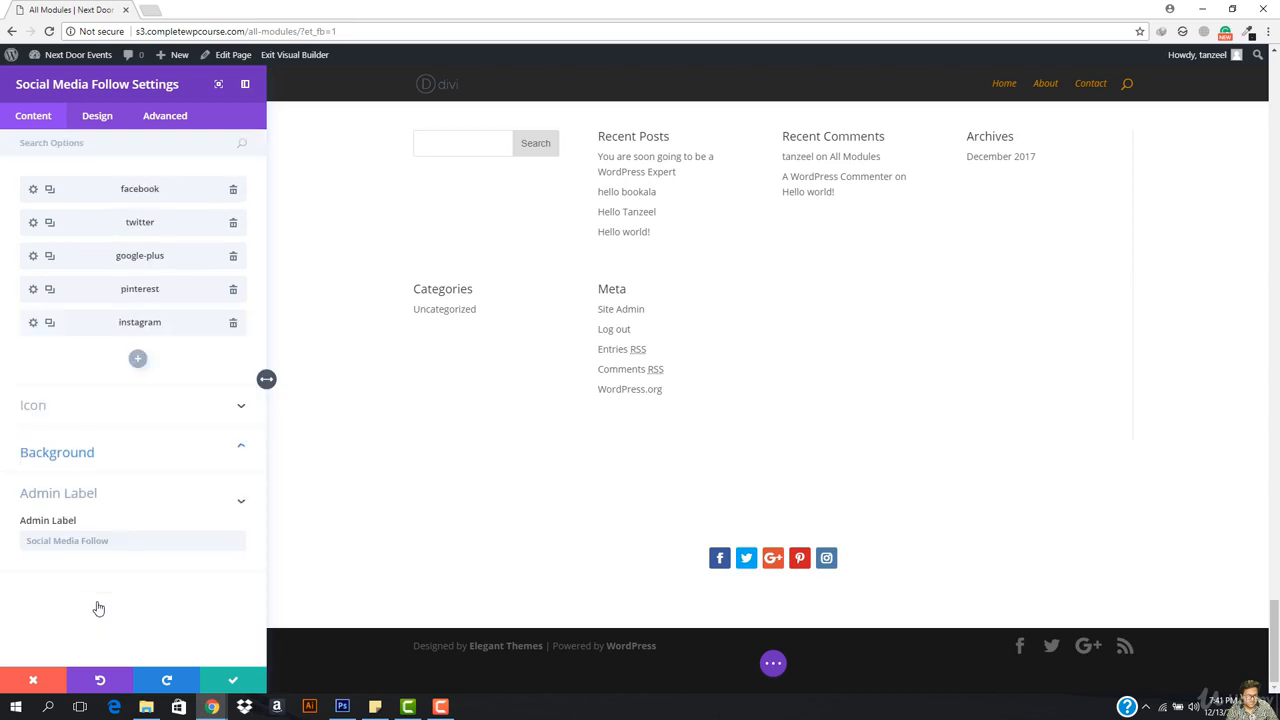
left_click(97, 117)
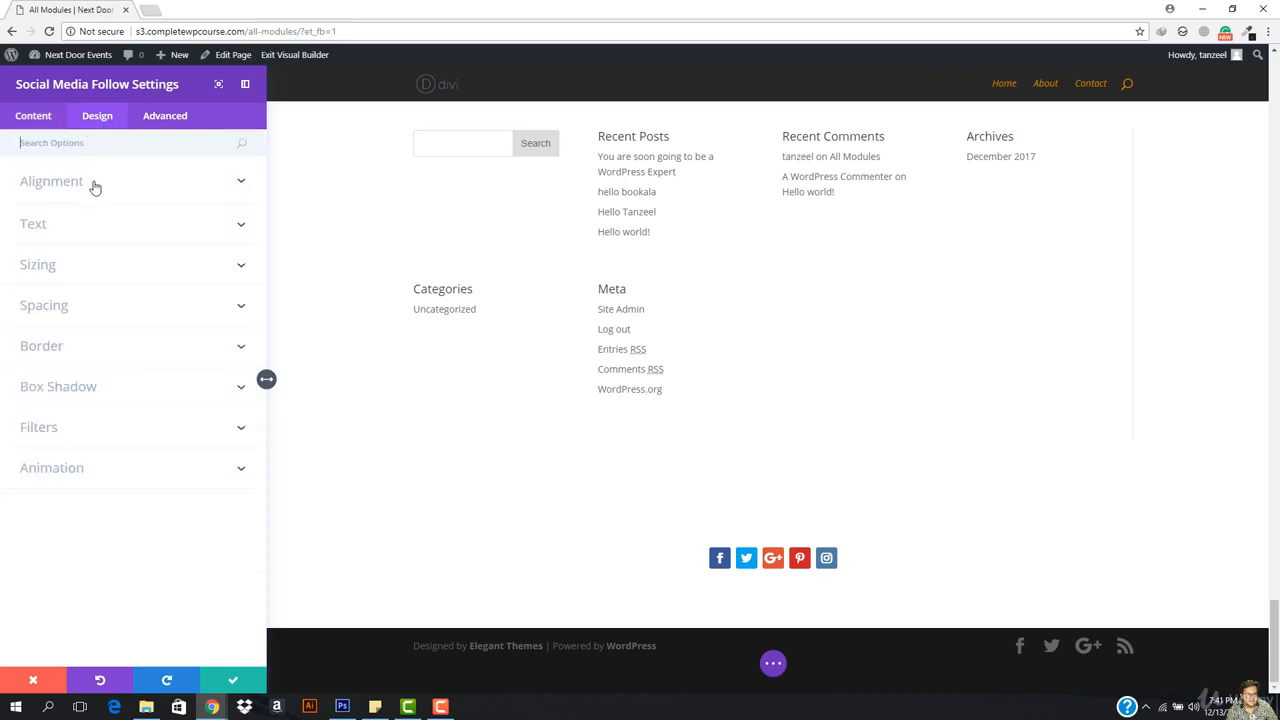
left_click(81, 190)
left_click(72, 298)
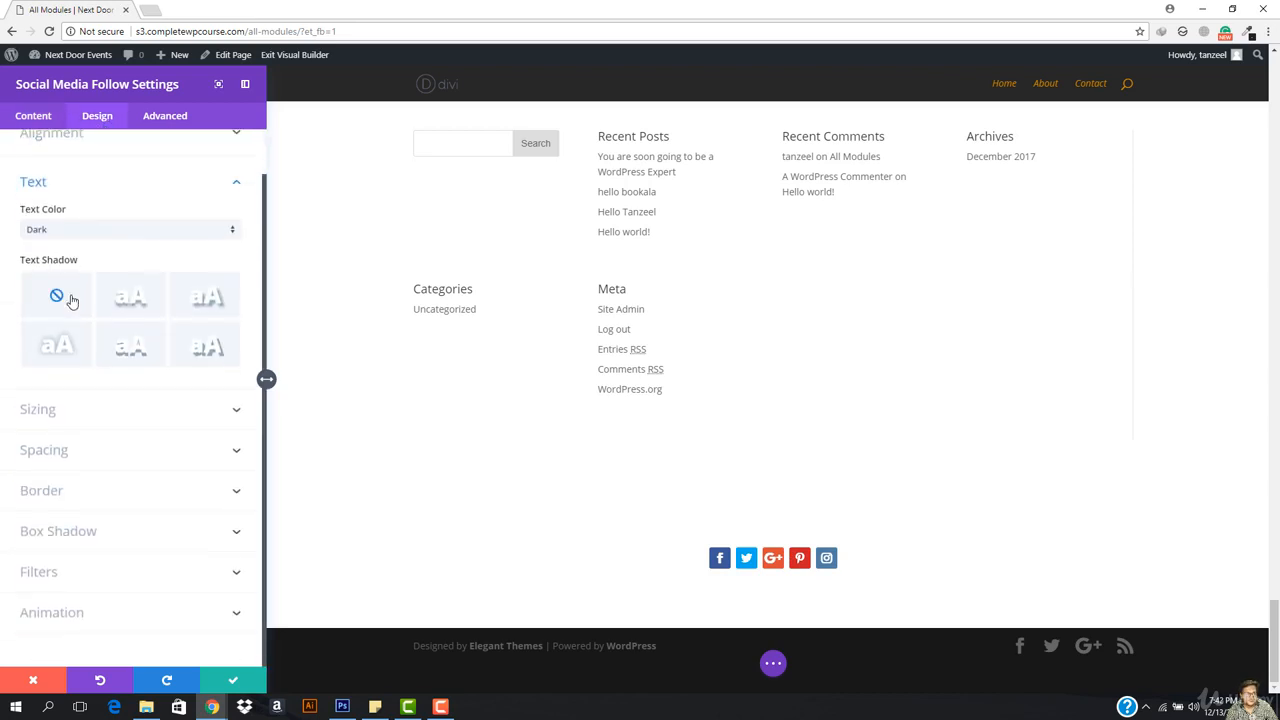
left_click(98, 422)
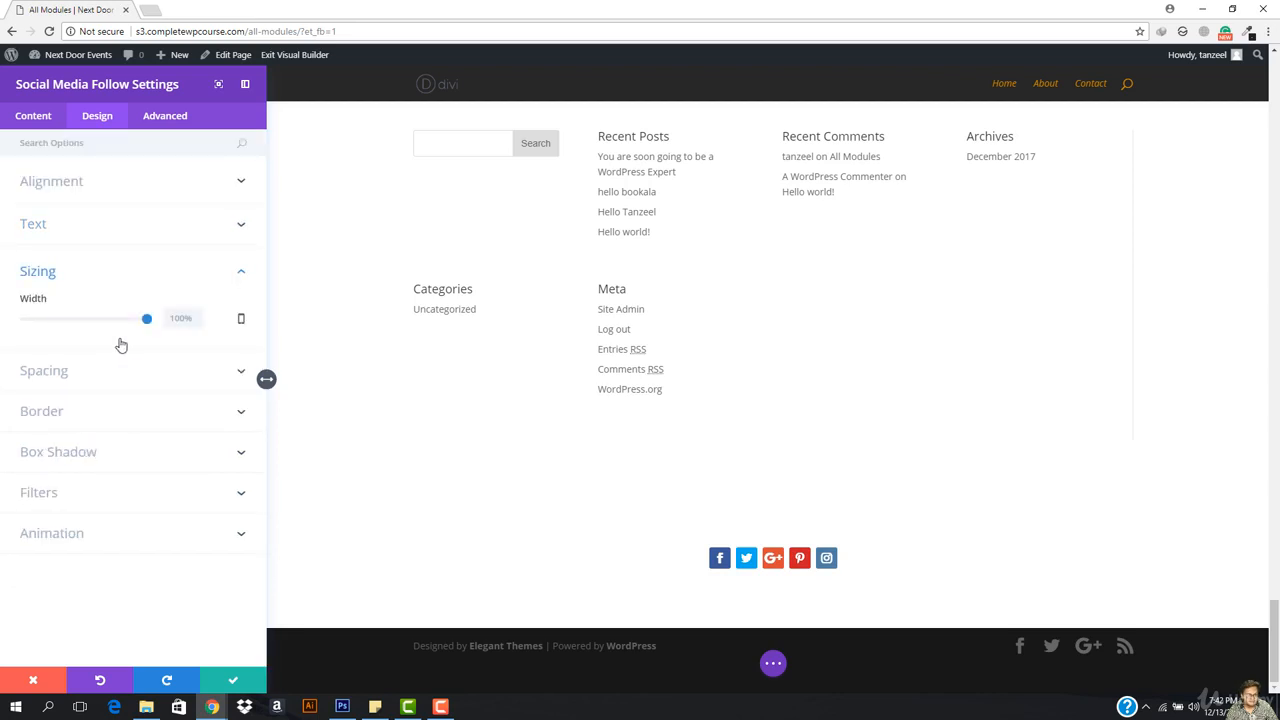
mouse_move(146, 320)
left_mouse_down()
mouse_move(117, 320)
mouse_move(163, 330)
left_mouse_up()
left_click(116, 371)
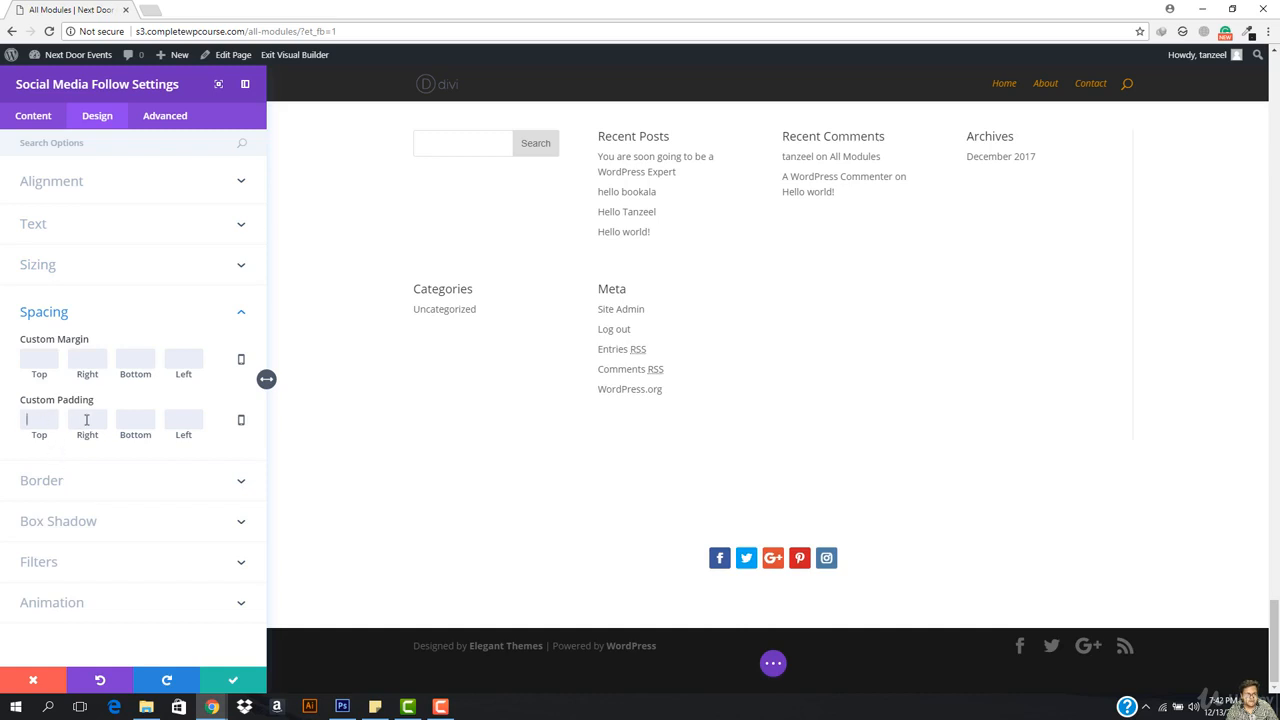
type("2")
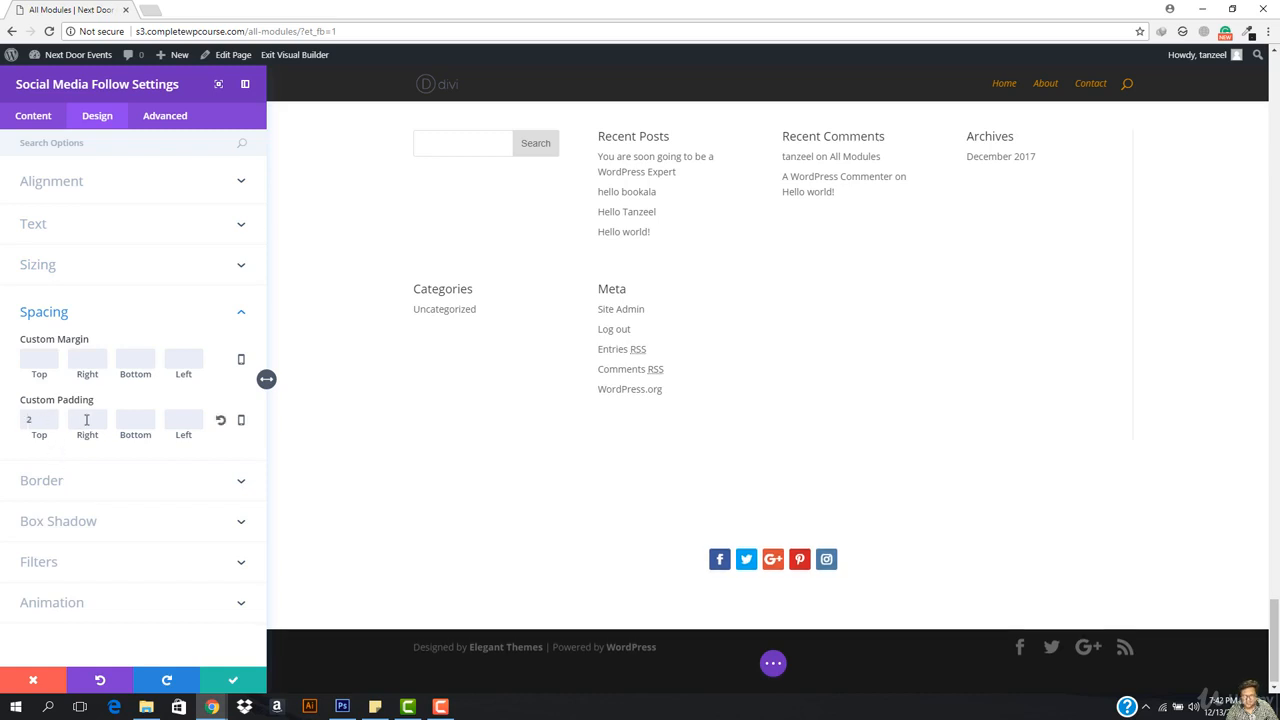
type("5")
key("BackSpace")
key("BackSpace")
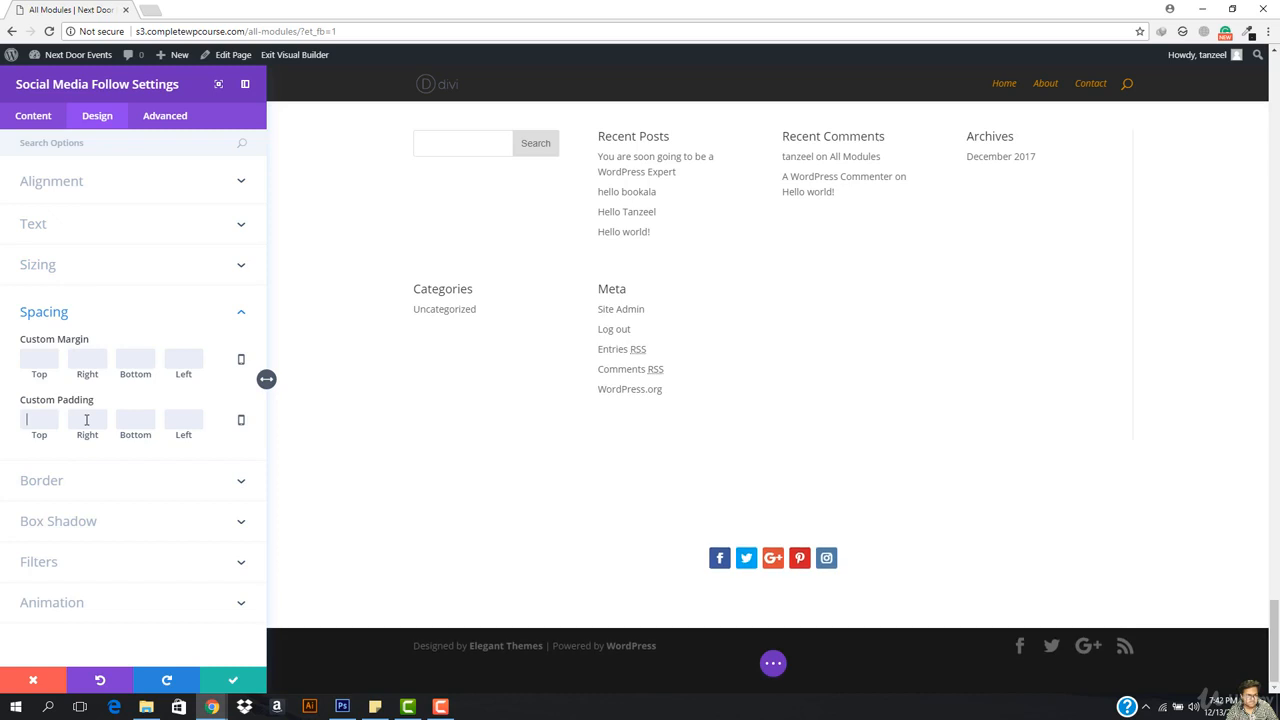
left_click(84, 521)
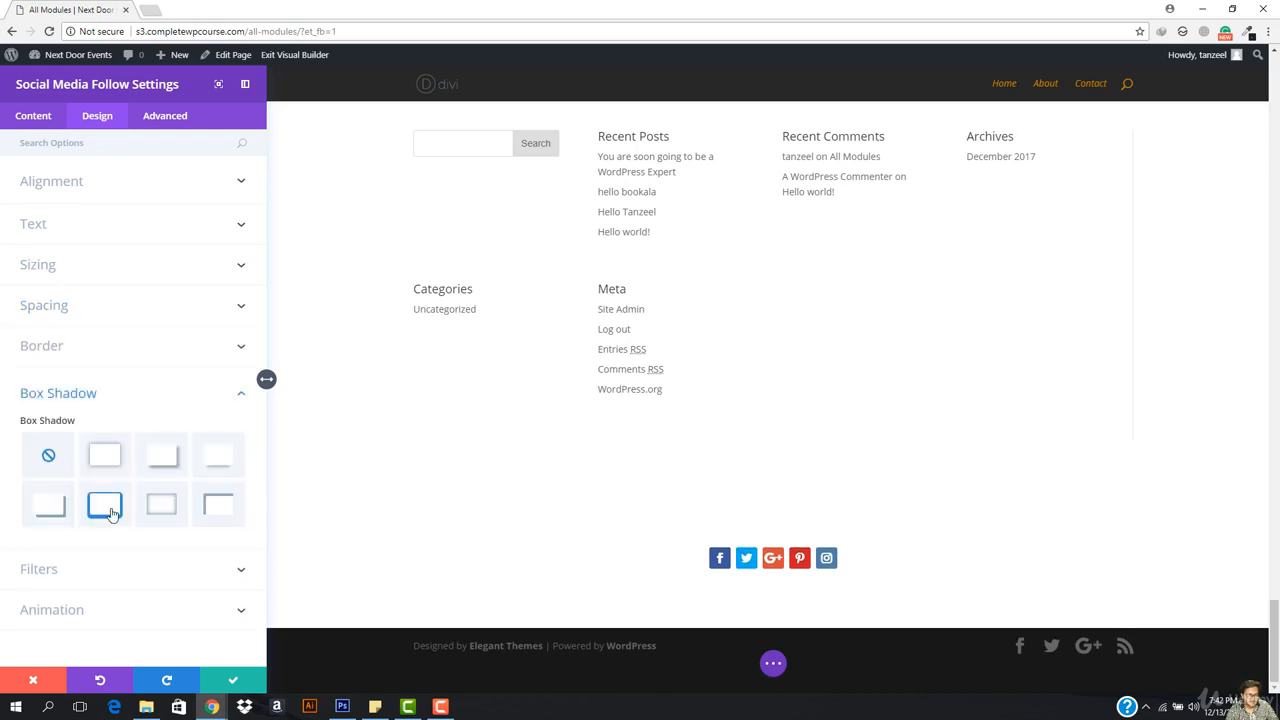
left_click(177, 113)
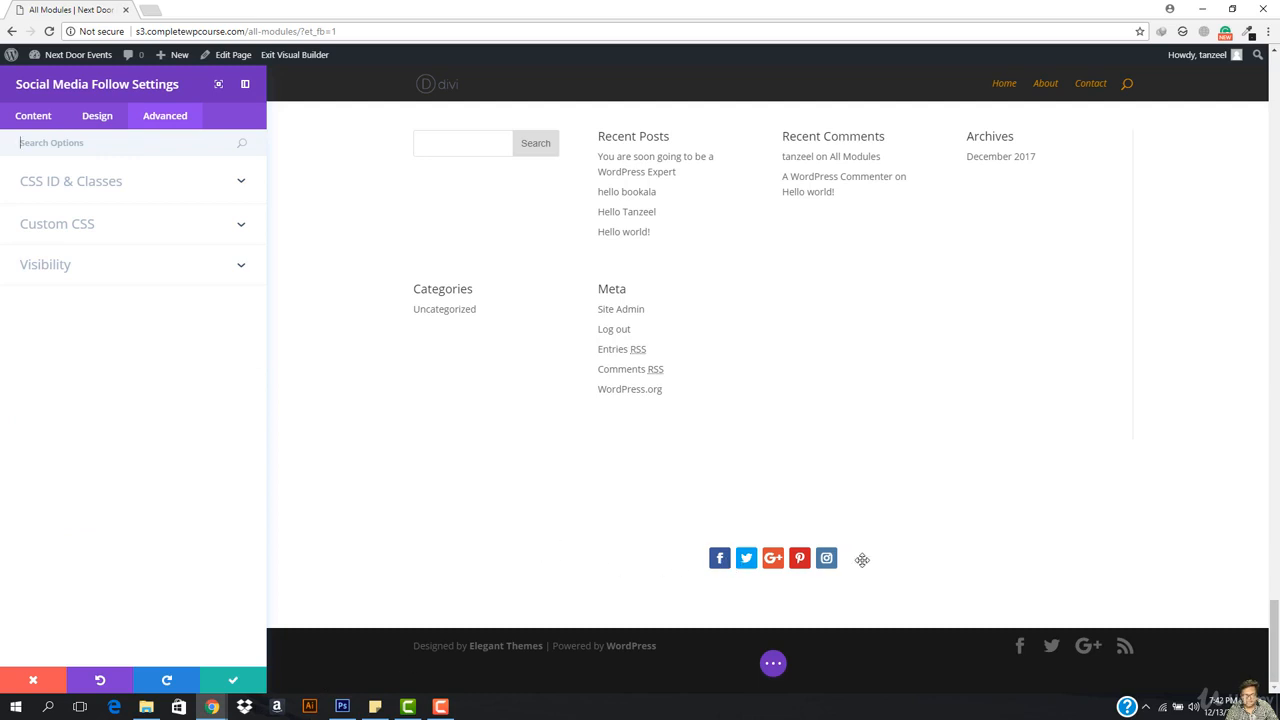
left_click(33, 115)
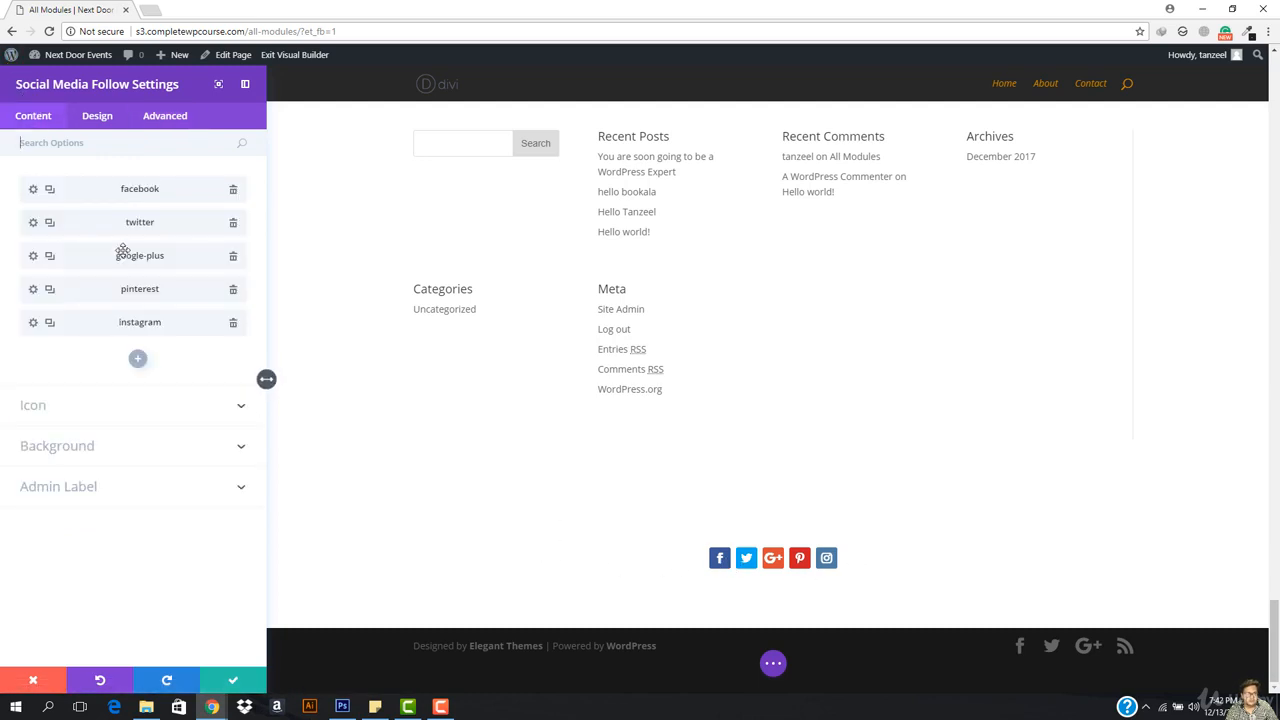
Step: Save the social icons and add a regular section with a one-column row below
left_click(240, 684)
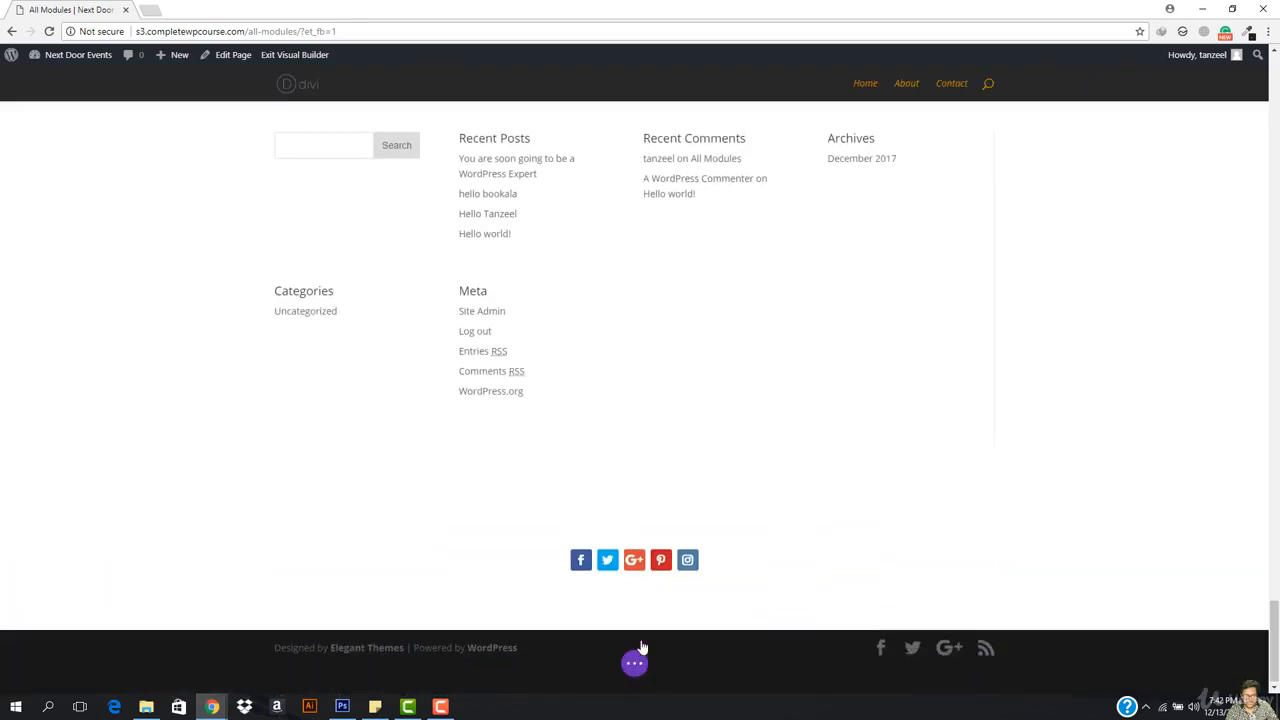
left_click(634, 626)
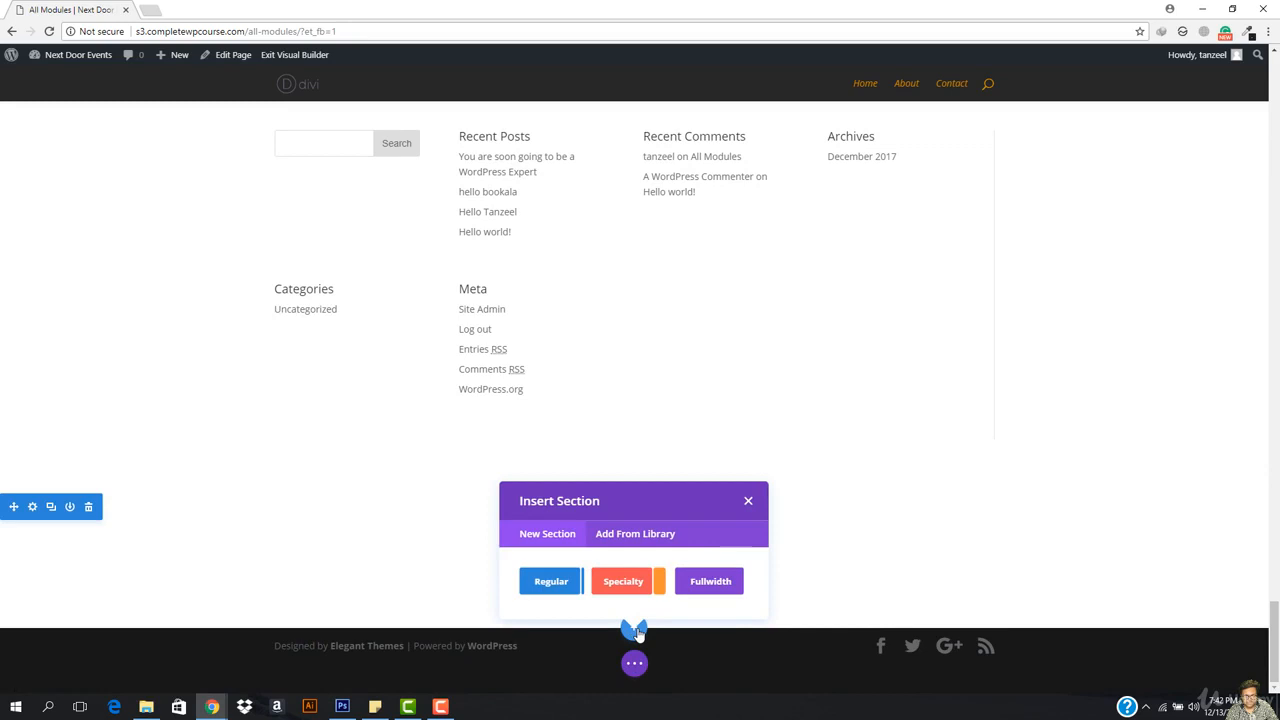
left_click(543, 579)
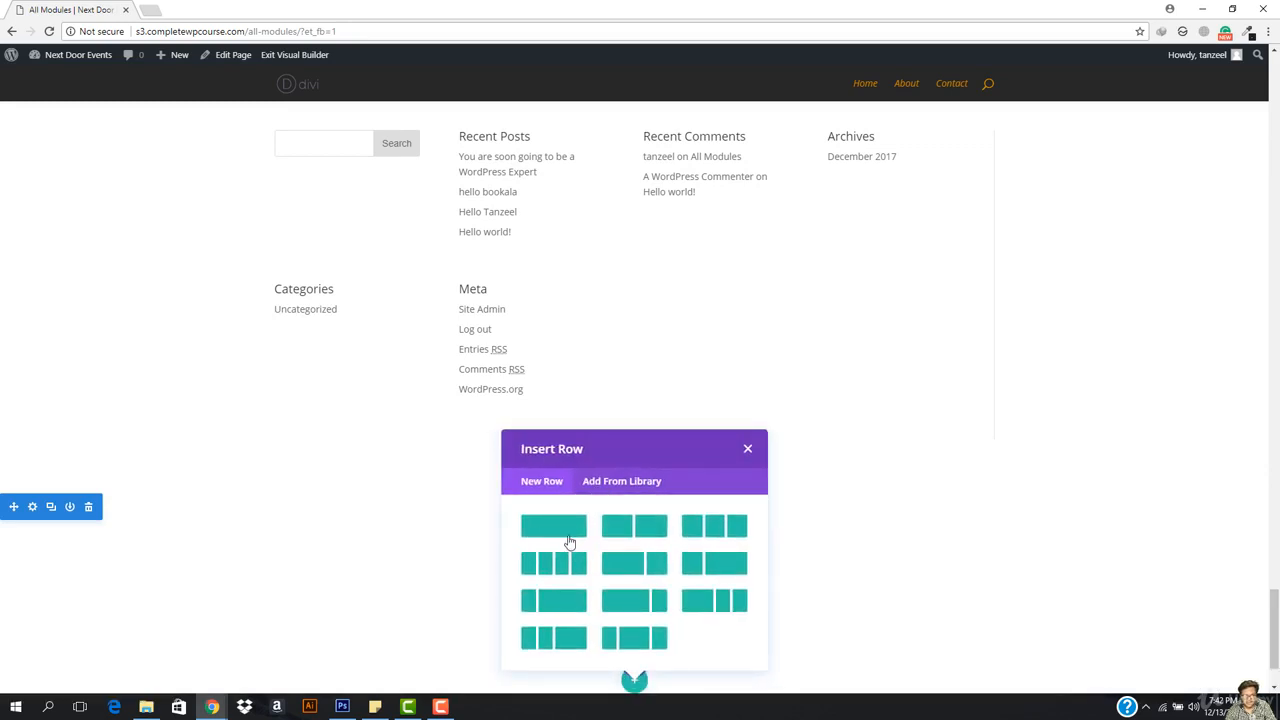
left_click(553, 527)
Step: Insert a Tabs module into the new row
scroll(706, 546, "down", 3)
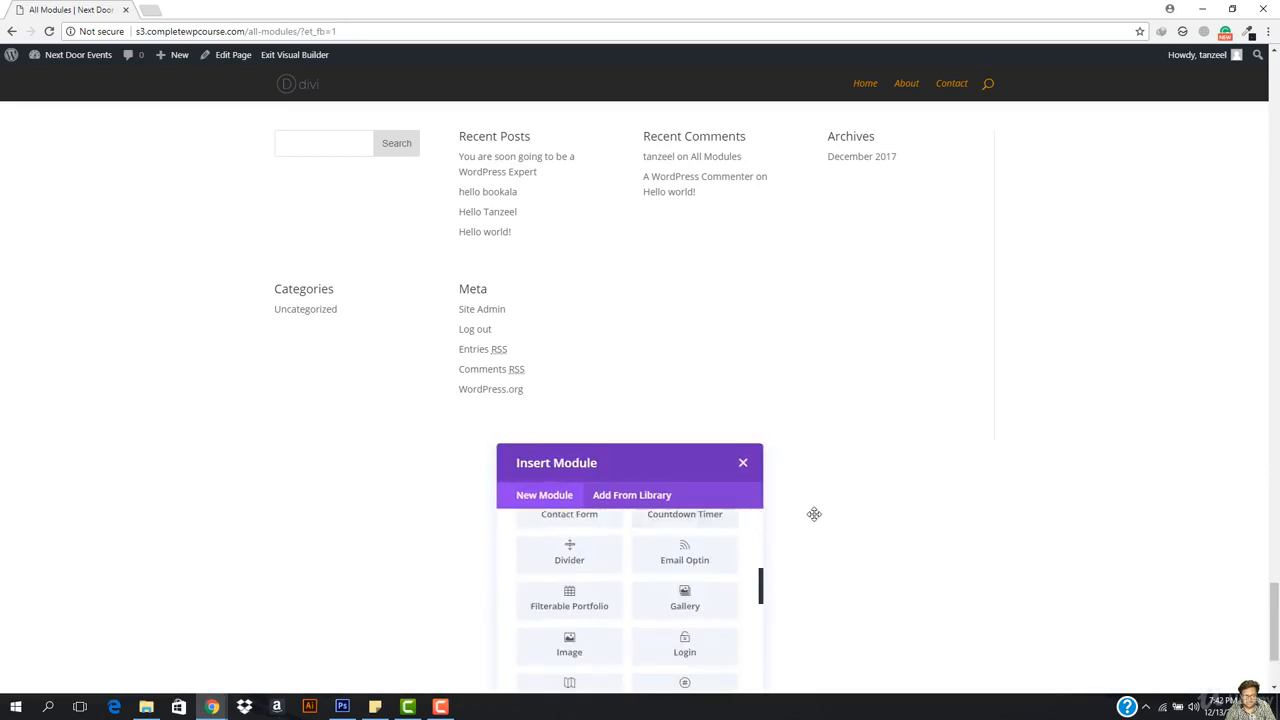
scroll(814, 514, "down", 2)
scroll(683, 469, "down", 3)
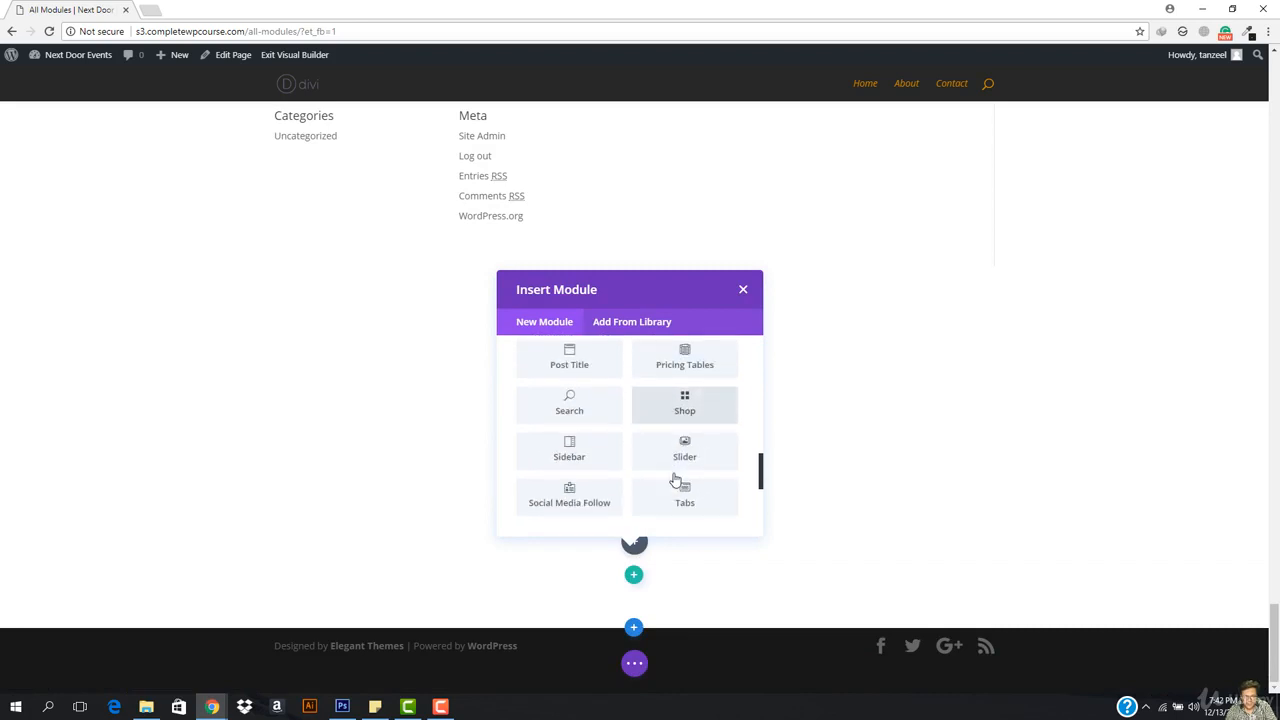
scroll(660, 481, "down", 2)
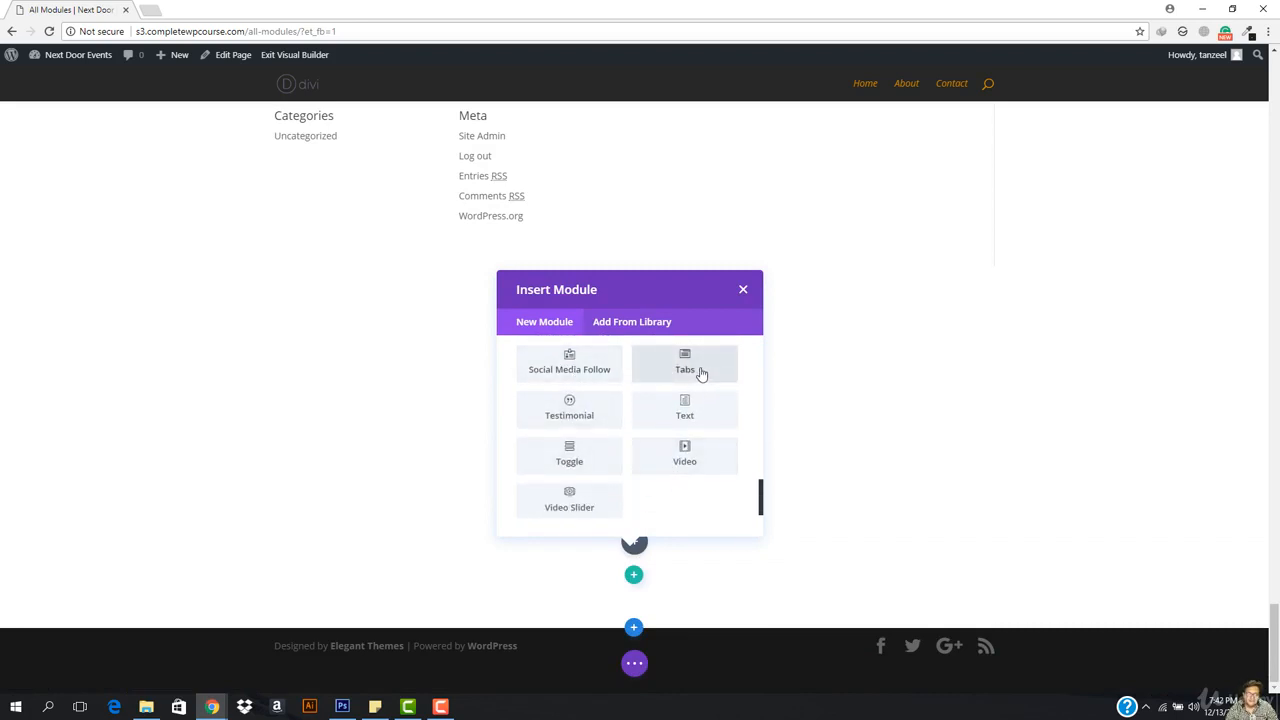
left_click(701, 373)
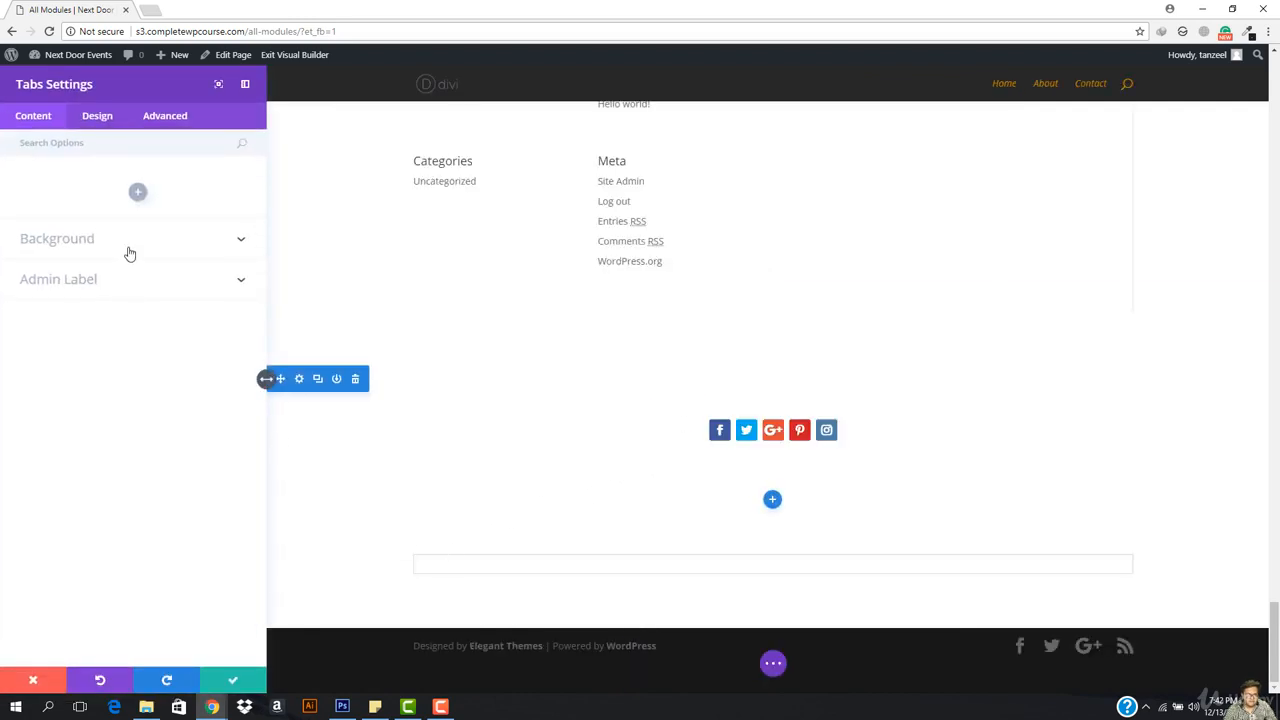
Step: Add a first tab titled 'kokkokookko', clear its content, and open a new Chrome tab
left_click(138, 192)
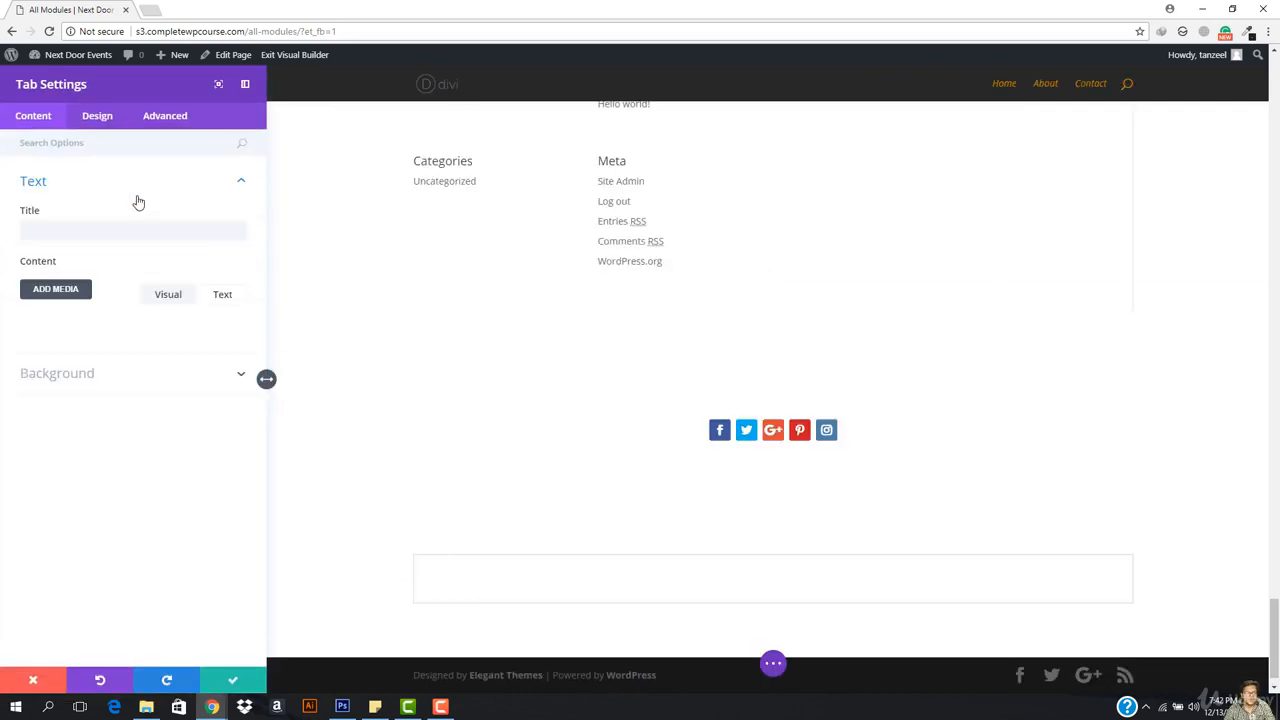
left_click(89, 238)
type("kokkokookko")
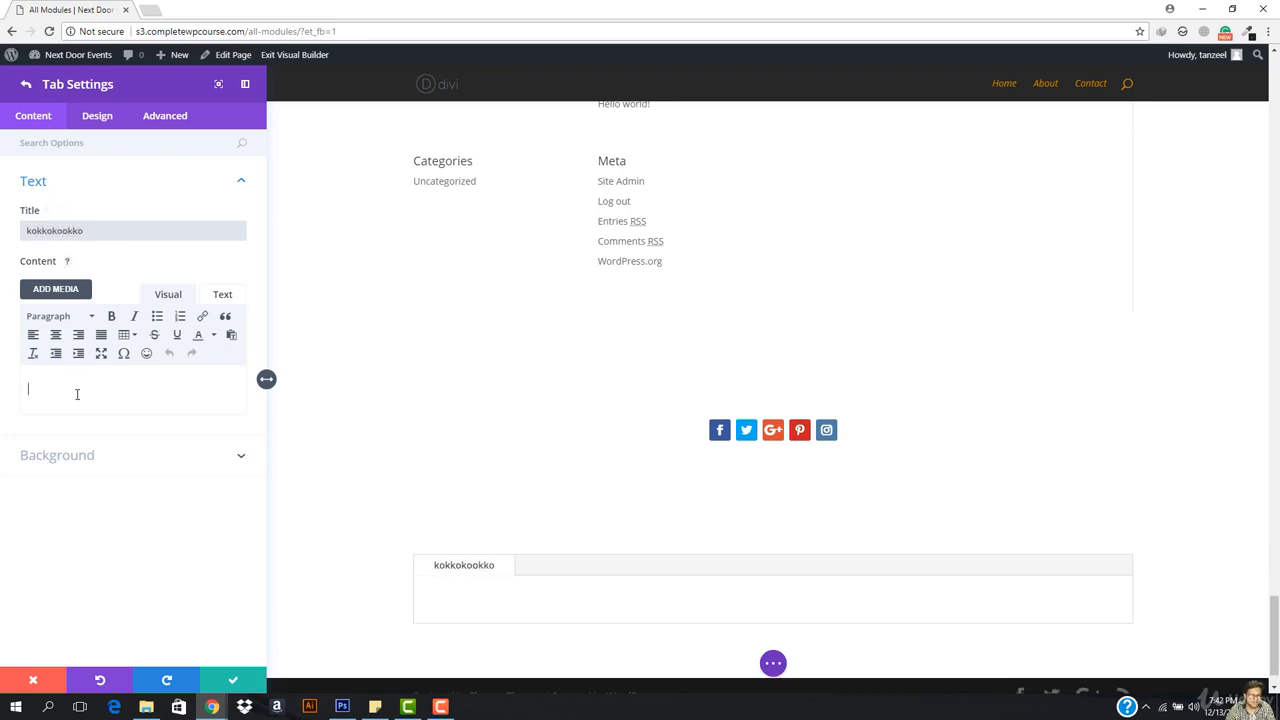
type("http://s3.completewpcourse.com/all-modules/")
key("ctrl+a")
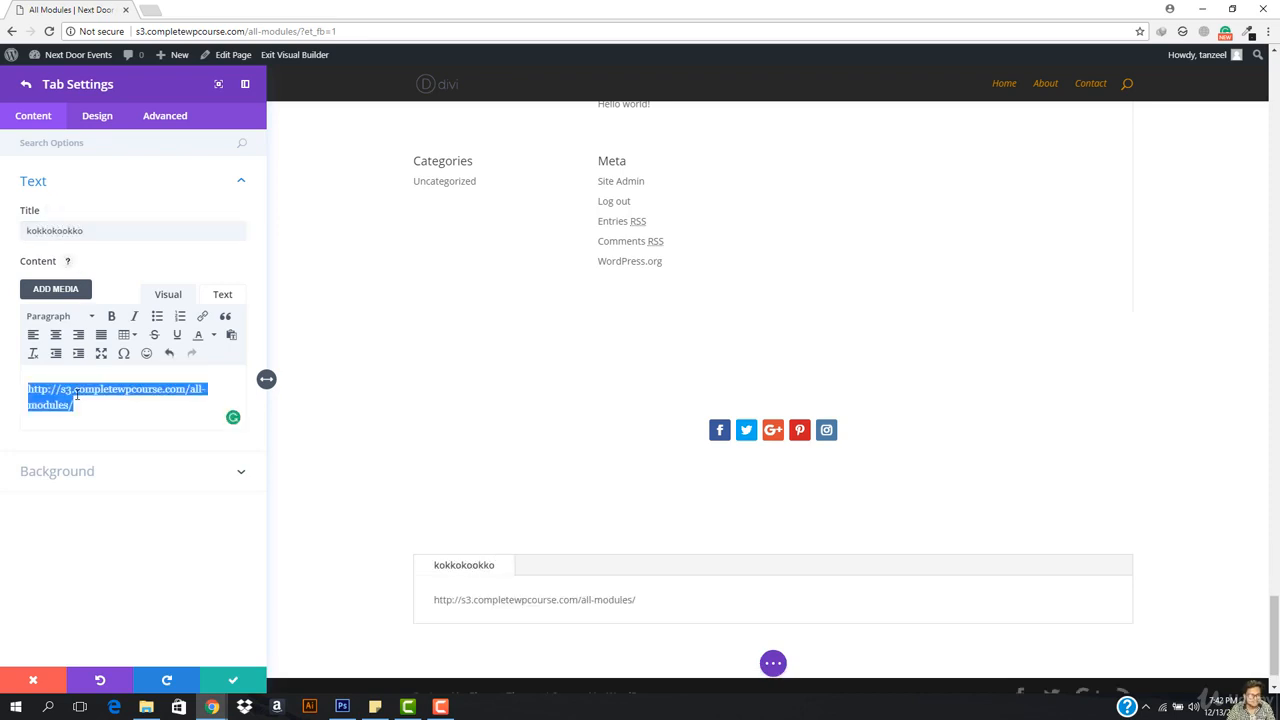
key("BackSpace")
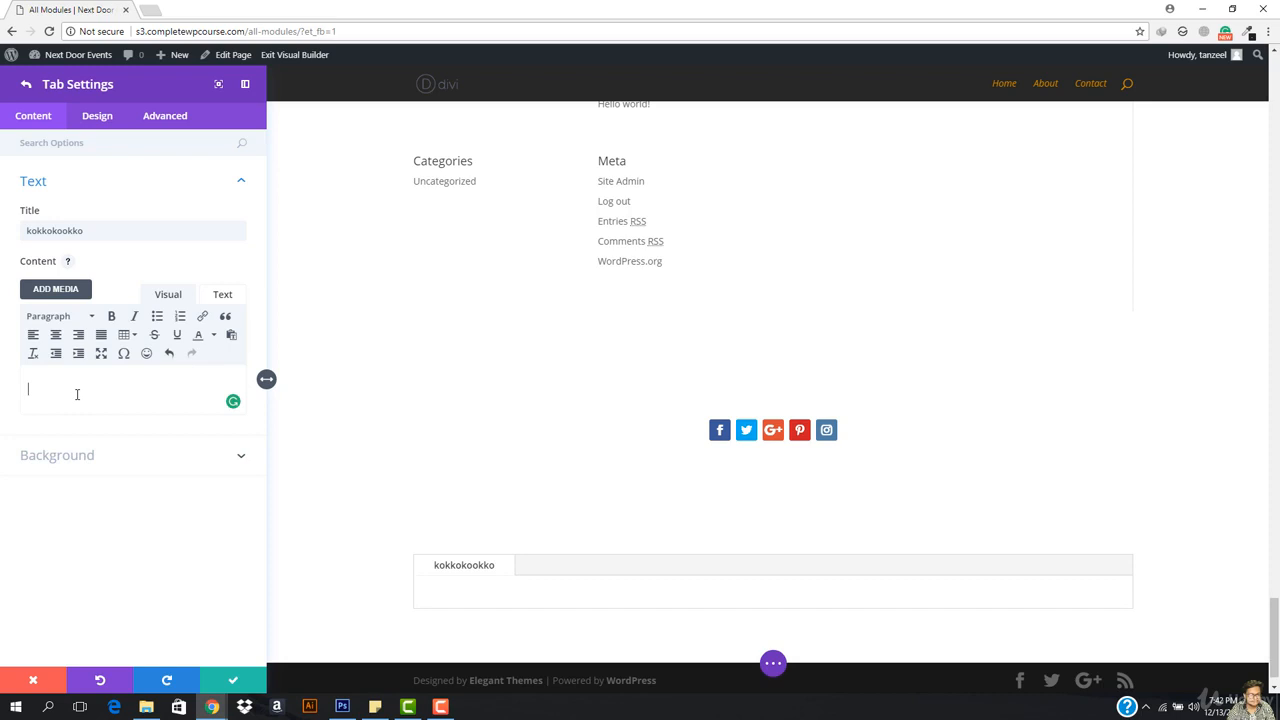
left_click(147, 11)
Step: Load lipsum.com, copy the first two Lorem ipsum paragraphs, and return to the builder tab
type("li")
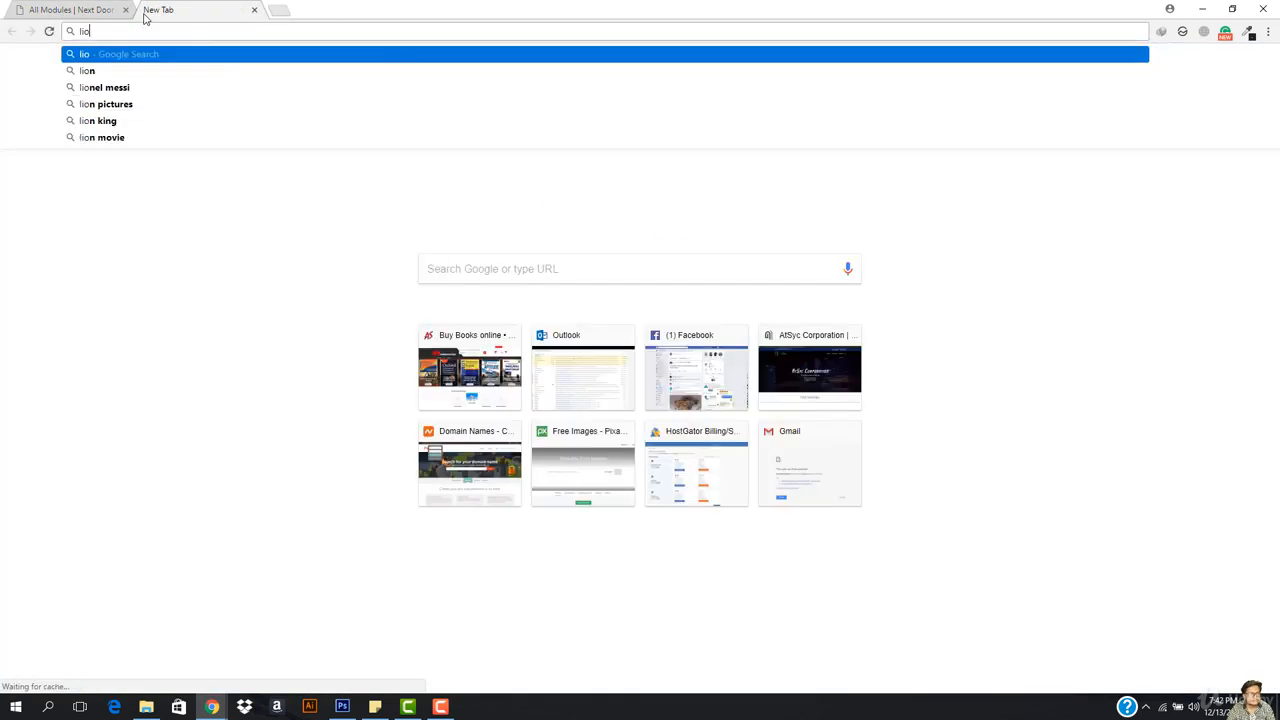
key("Down")
key("Down")
key("Return")
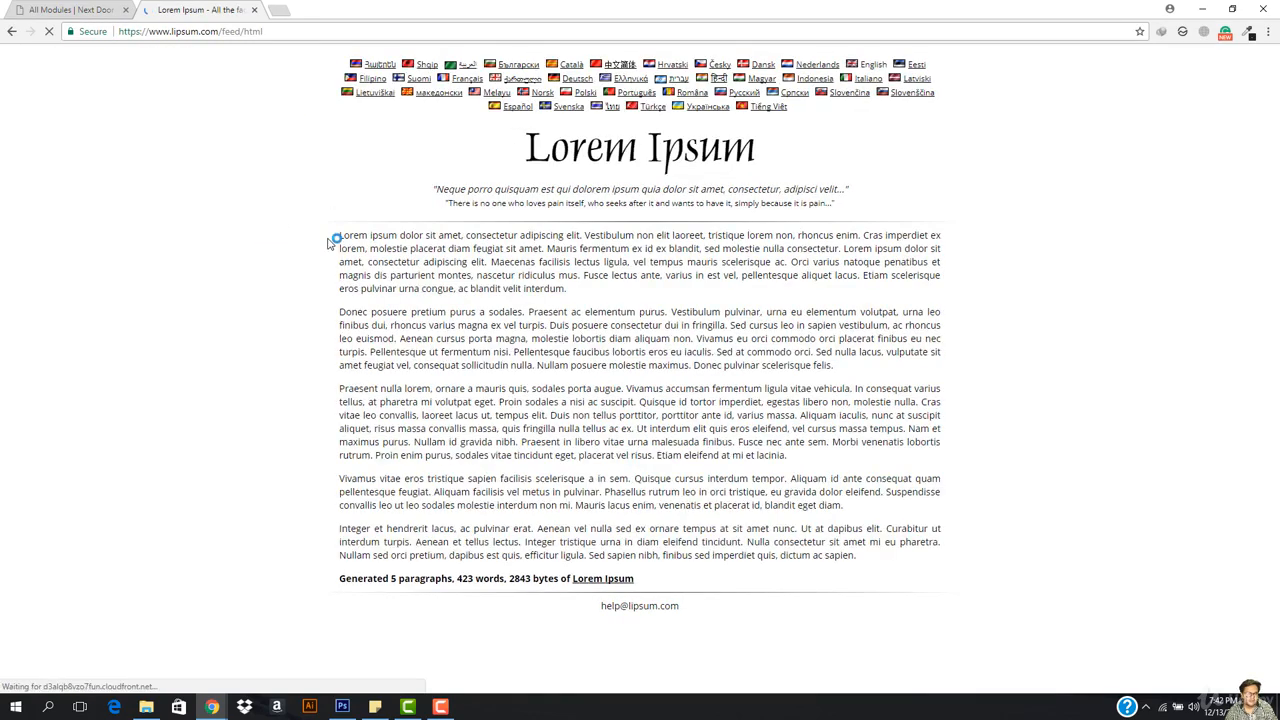
left_click_drag(339, 236, 843, 443)
key("ctrl+c")
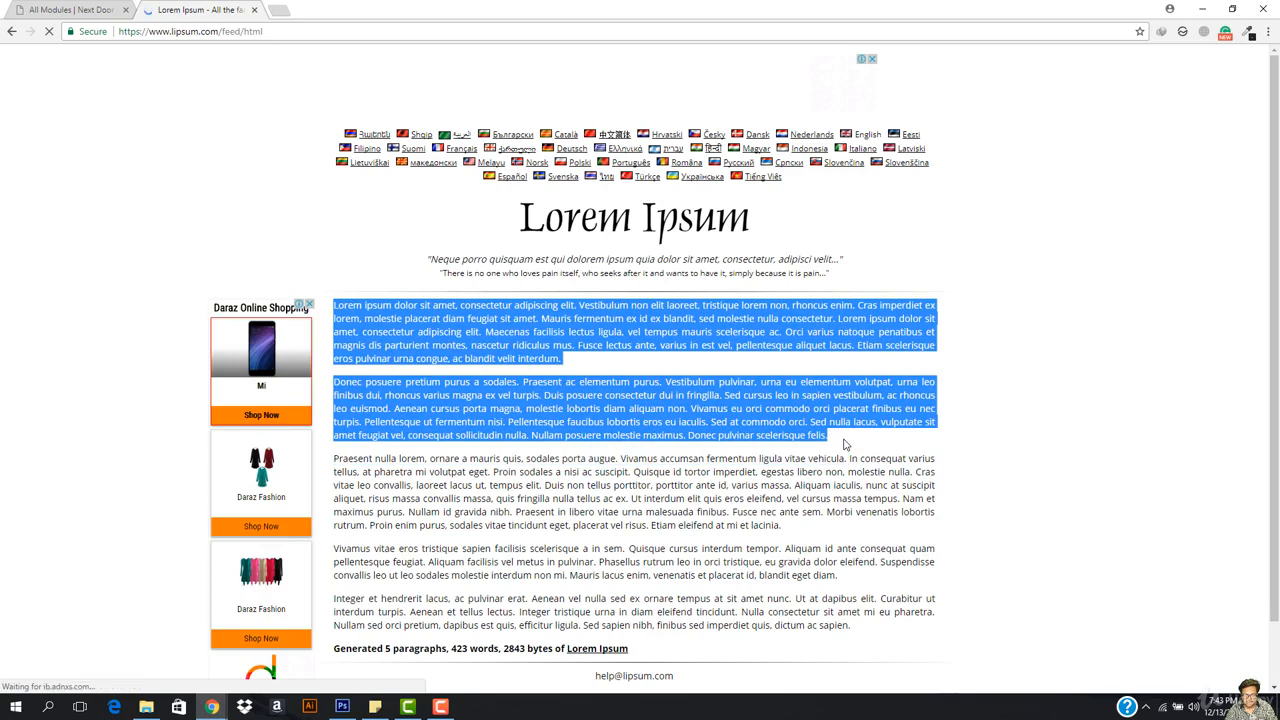
left_click(70, 9)
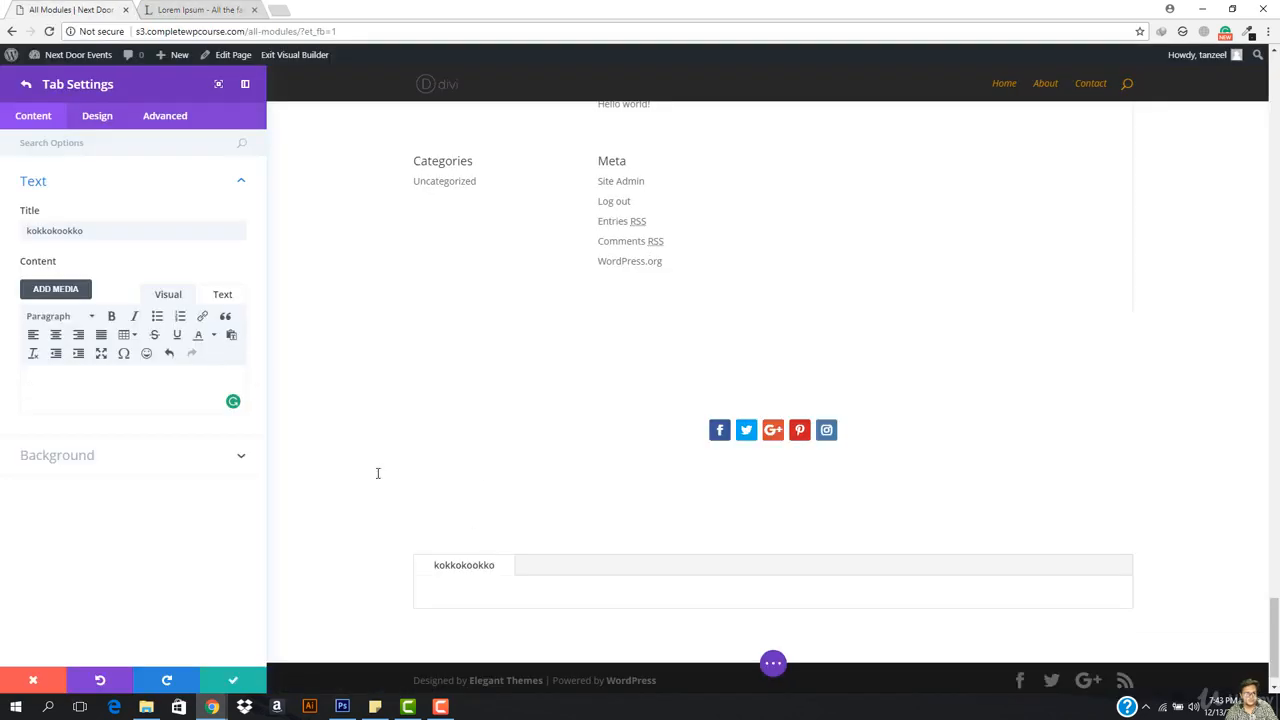
Step: Paste Lorem ipsum into the kokkokookko tab and add a second tab with the same text
key("ctrl+v")
scroll(451, 443, "down", 5)
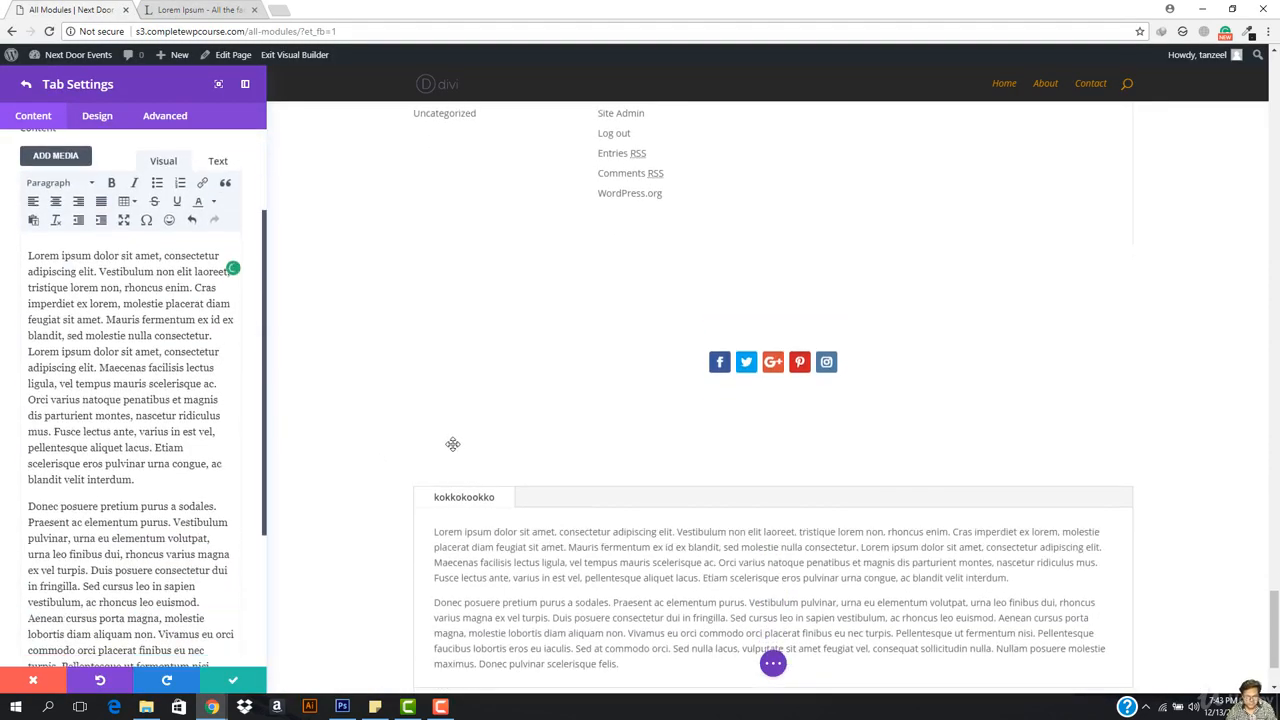
scroll(188, 418, "up", 3)
left_click(24, 84)
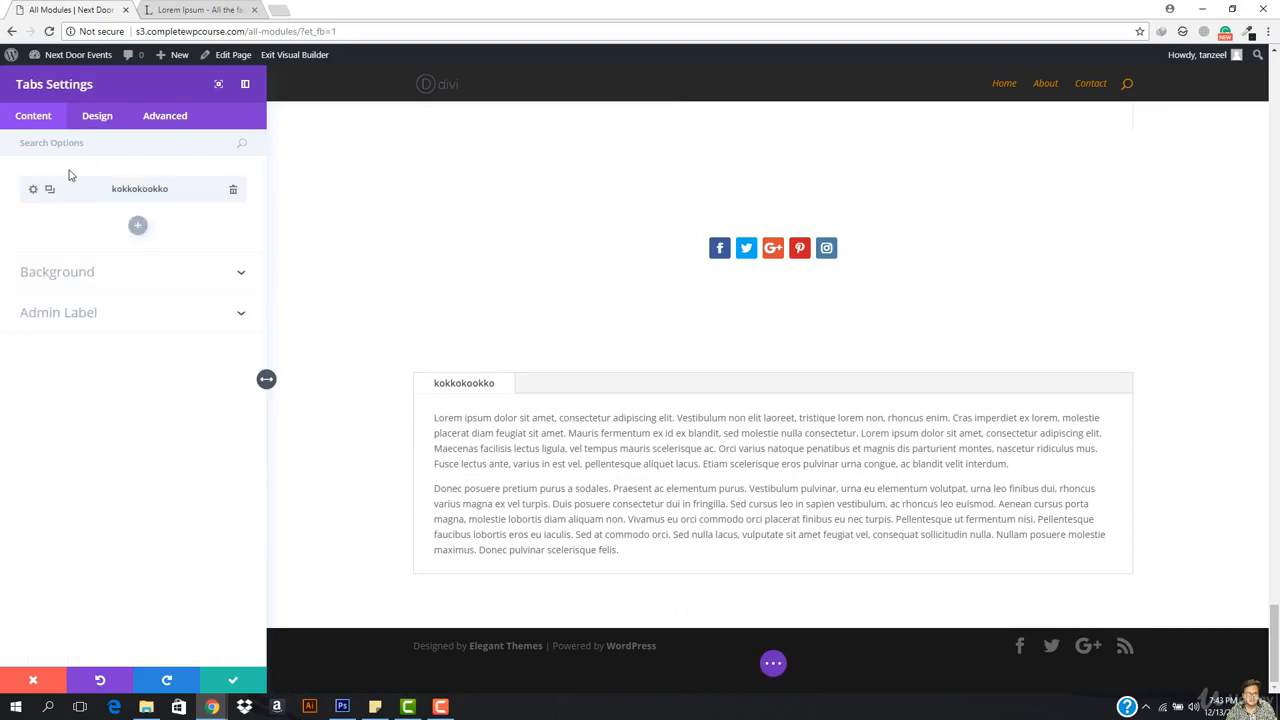
left_click(138, 228)
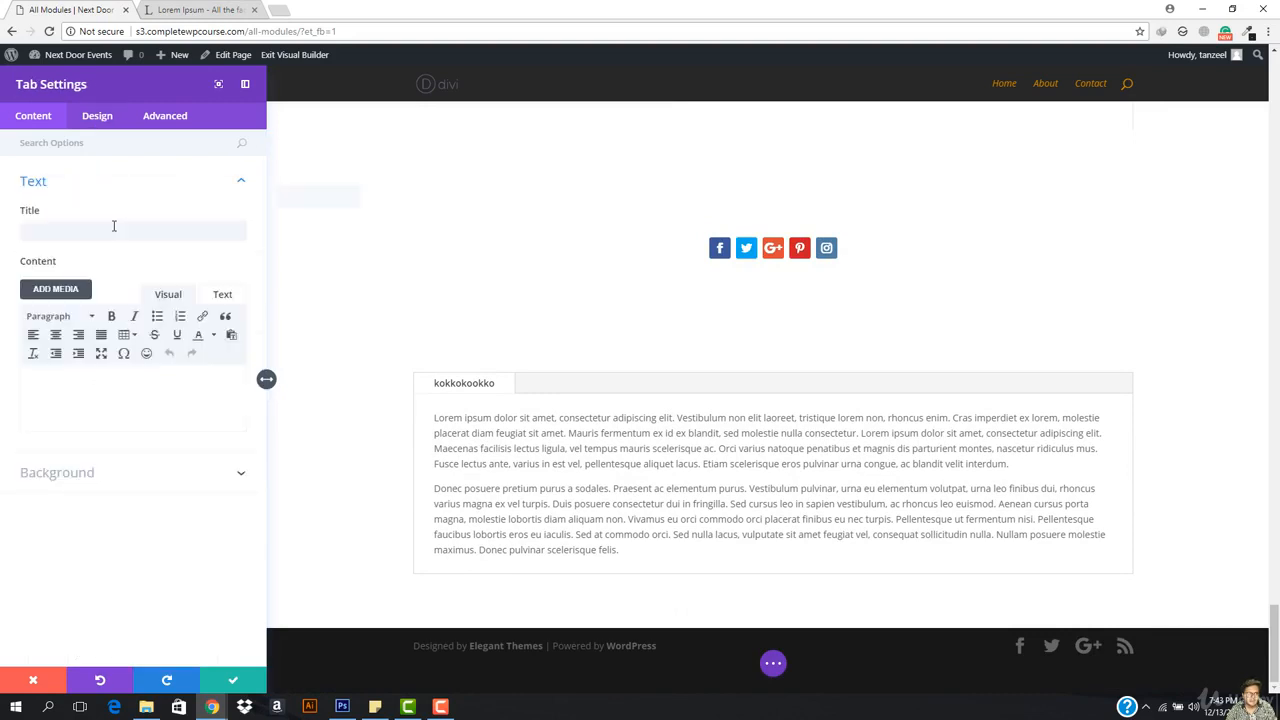
left_click(98, 233)
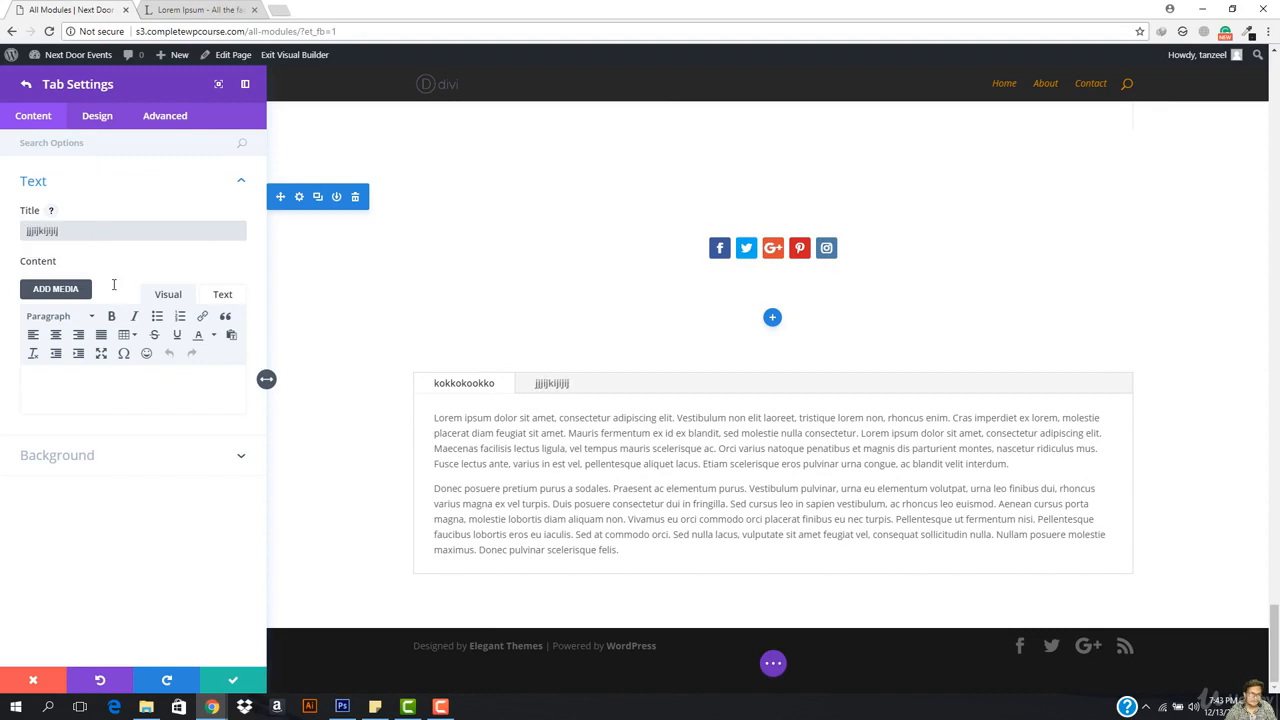
left_click(117, 397)
key("ctrl+v")
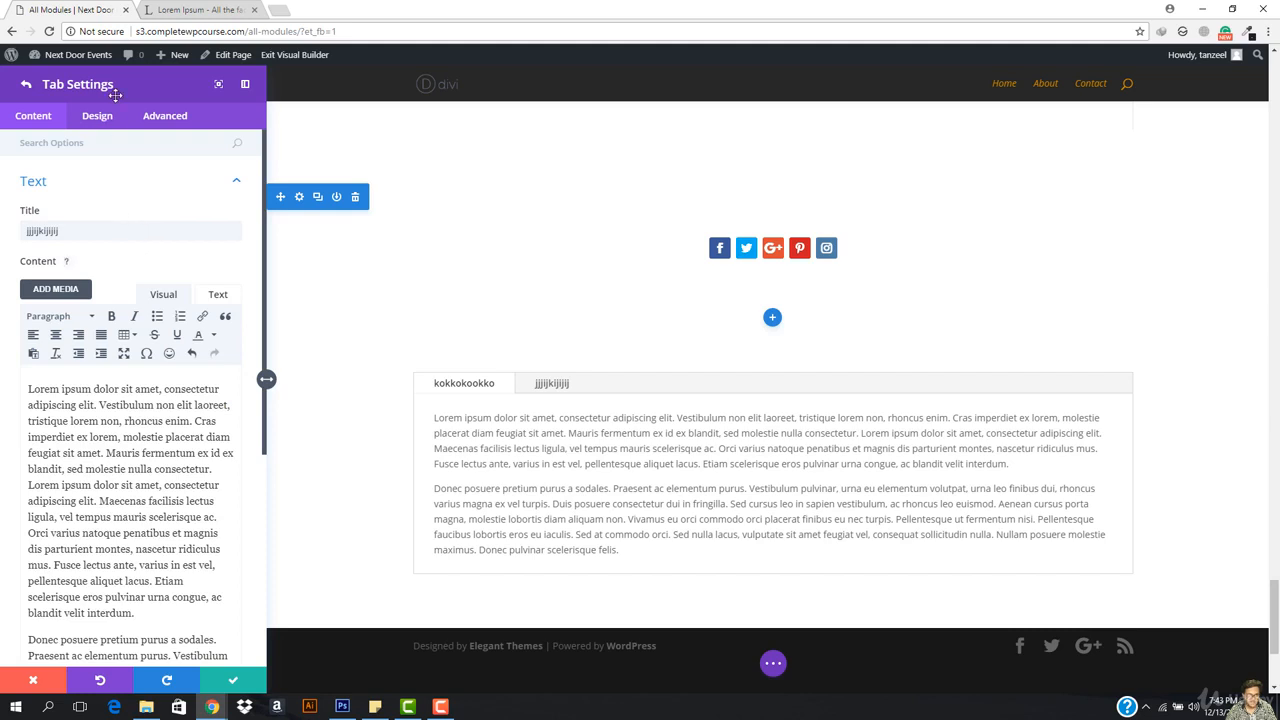
left_click(25, 87)
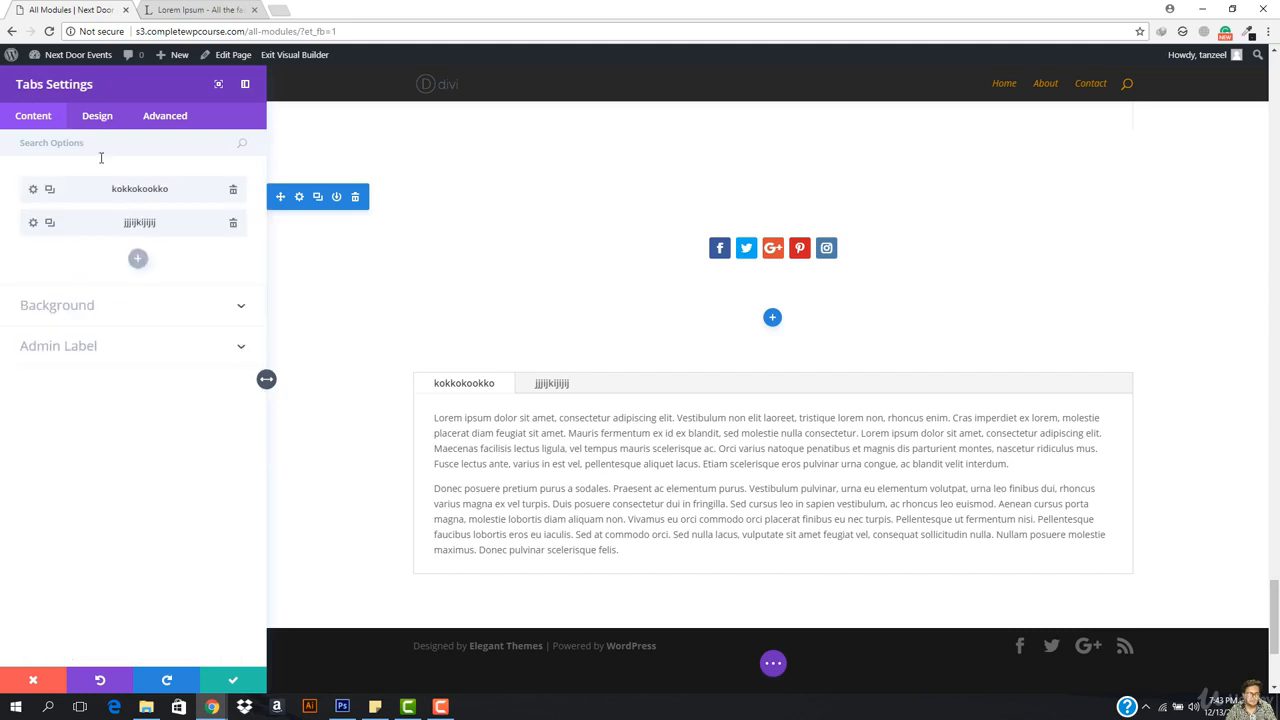
Step: Duplicate the kokkokookko tab and delete the empty New Tab
left_click(138, 258)
left_click(25, 87)
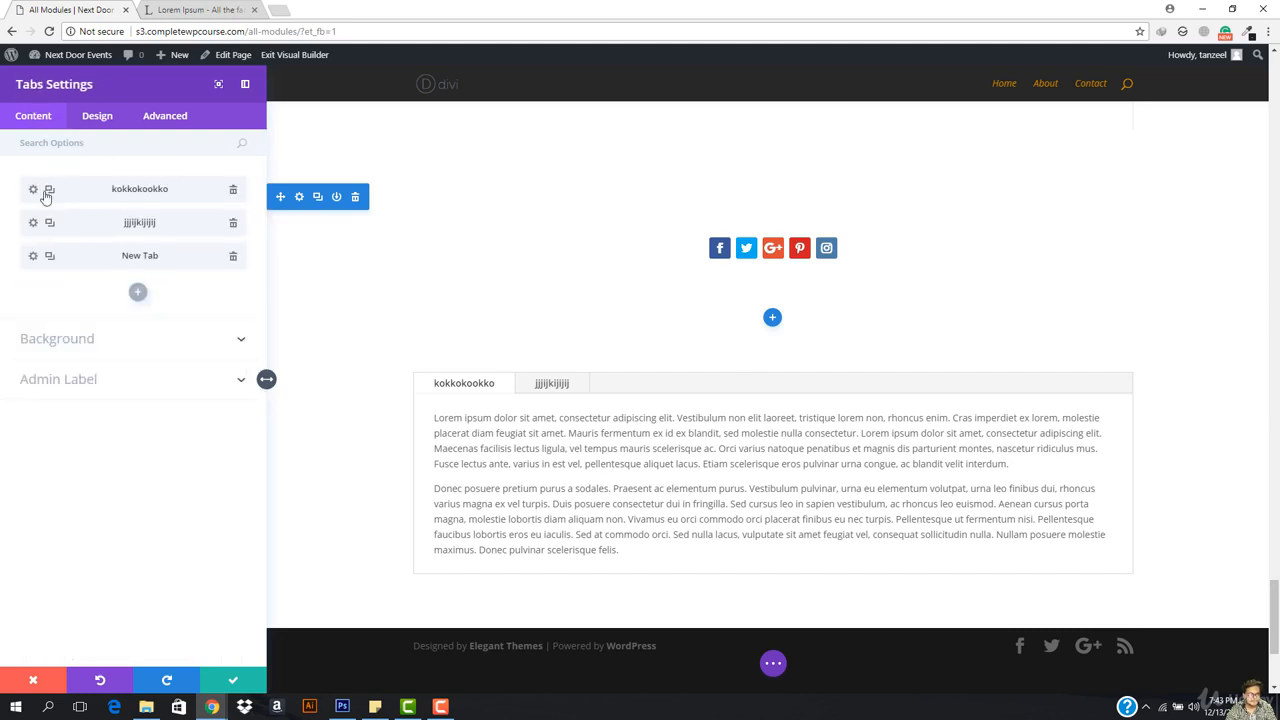
left_click(50, 190)
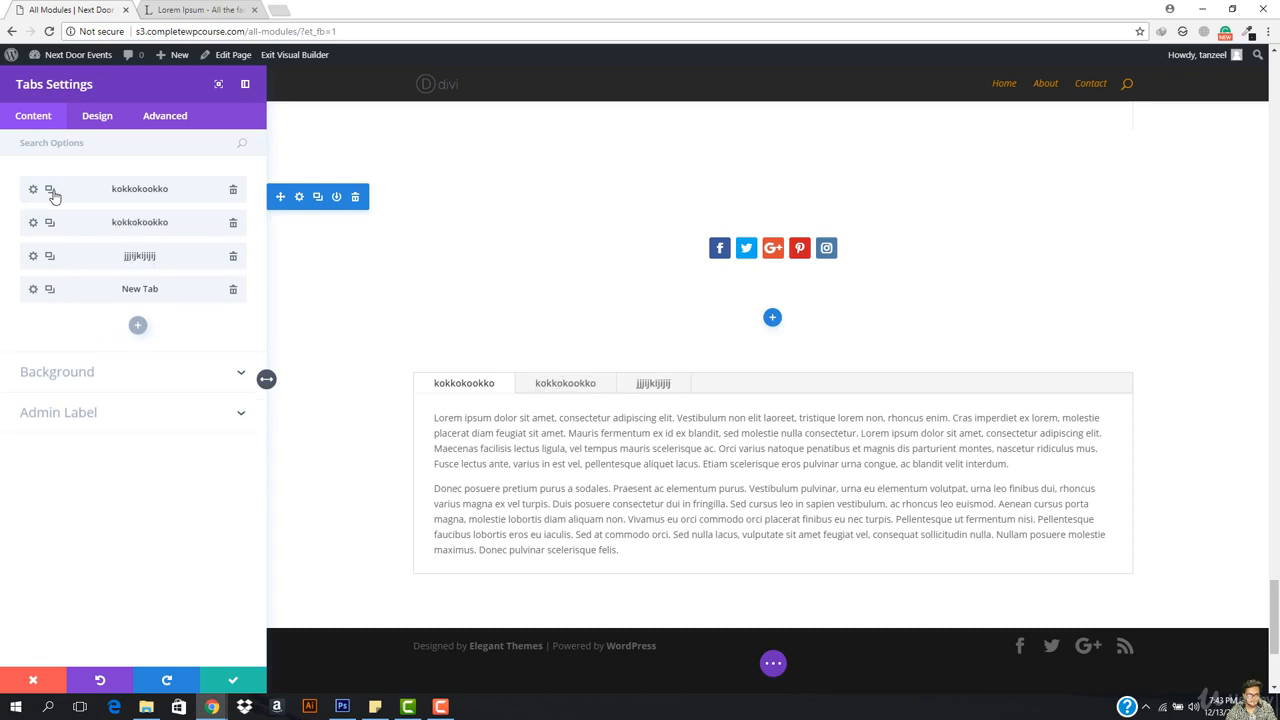
left_click(233, 294)
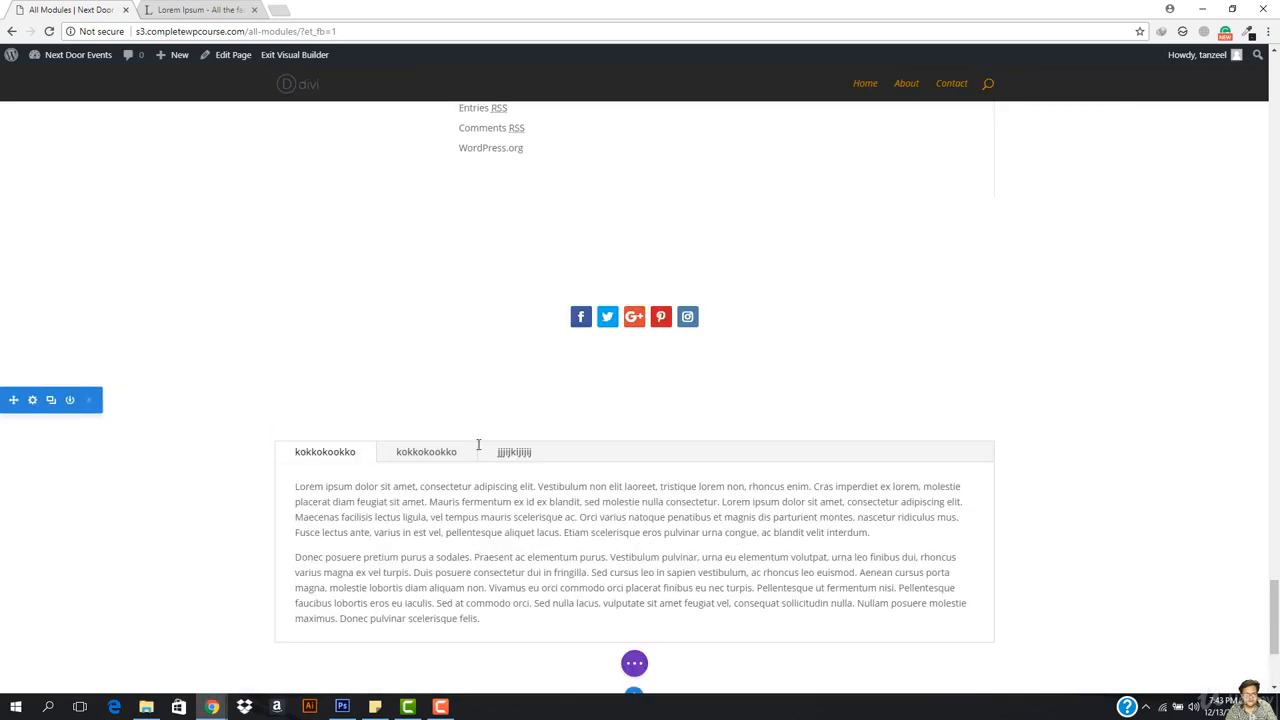
left_click(435, 449)
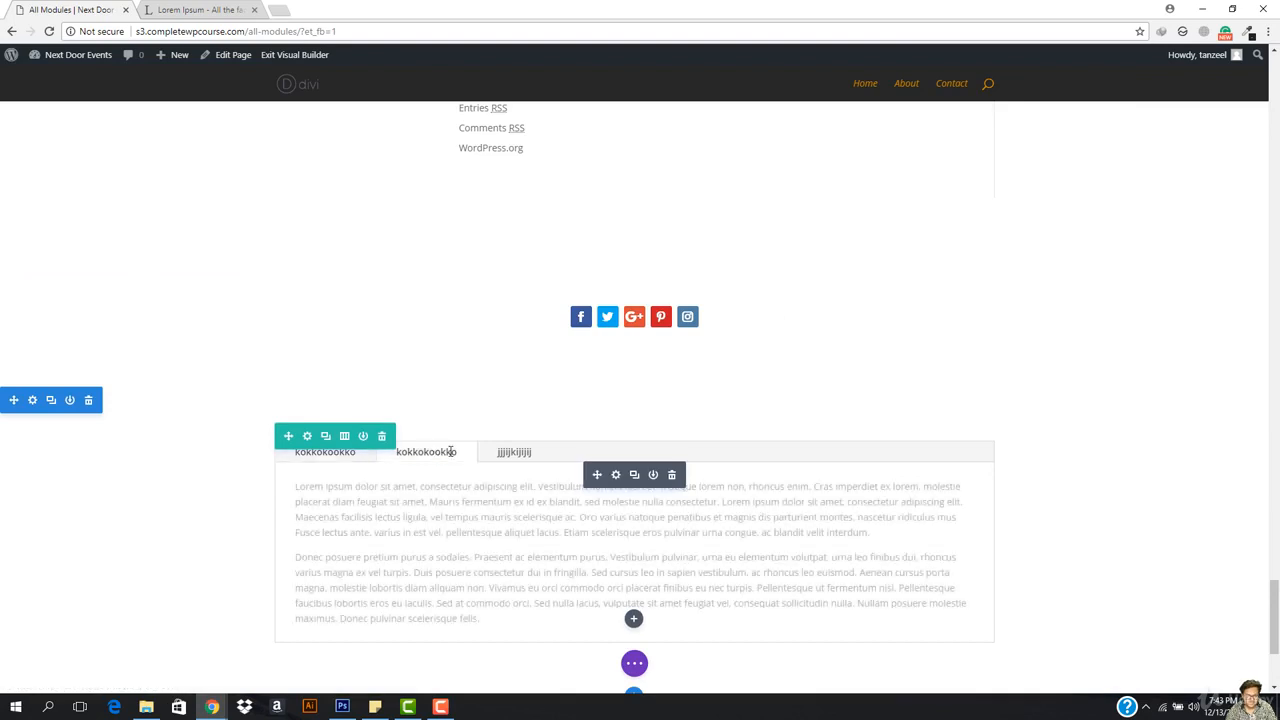
left_click(514, 452)
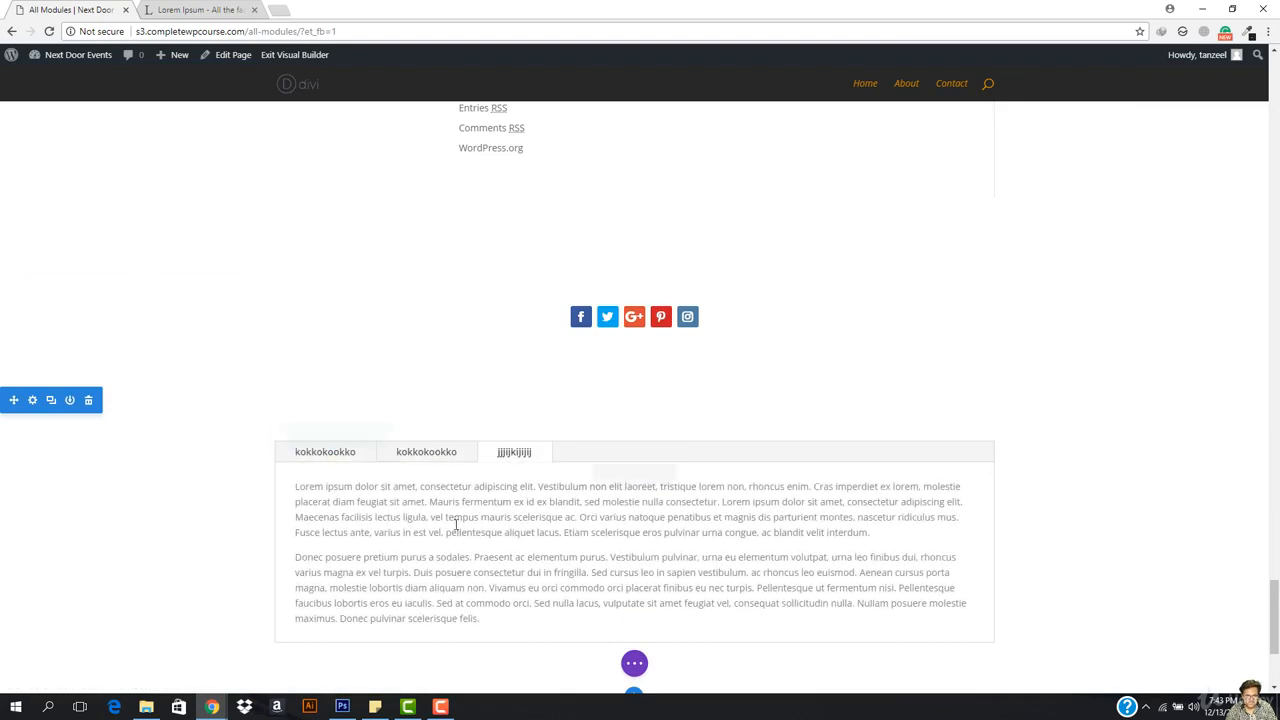
left_click(324, 457)
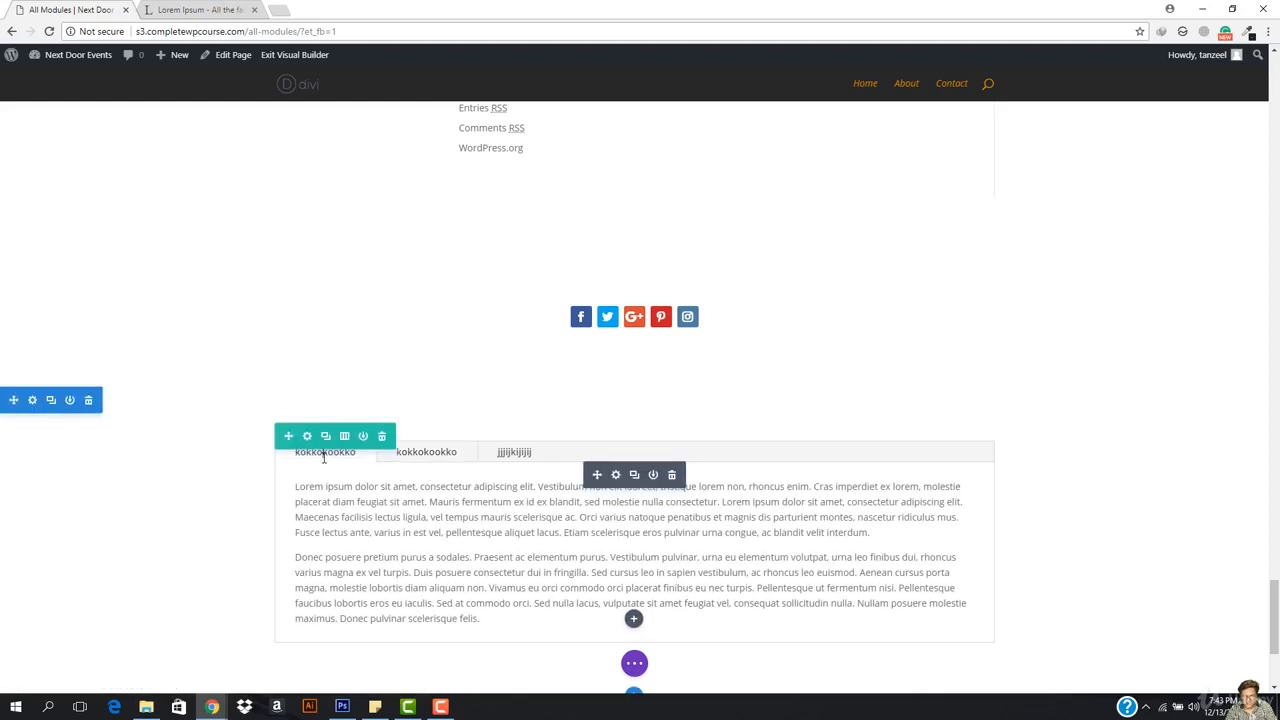
left_click(474, 532)
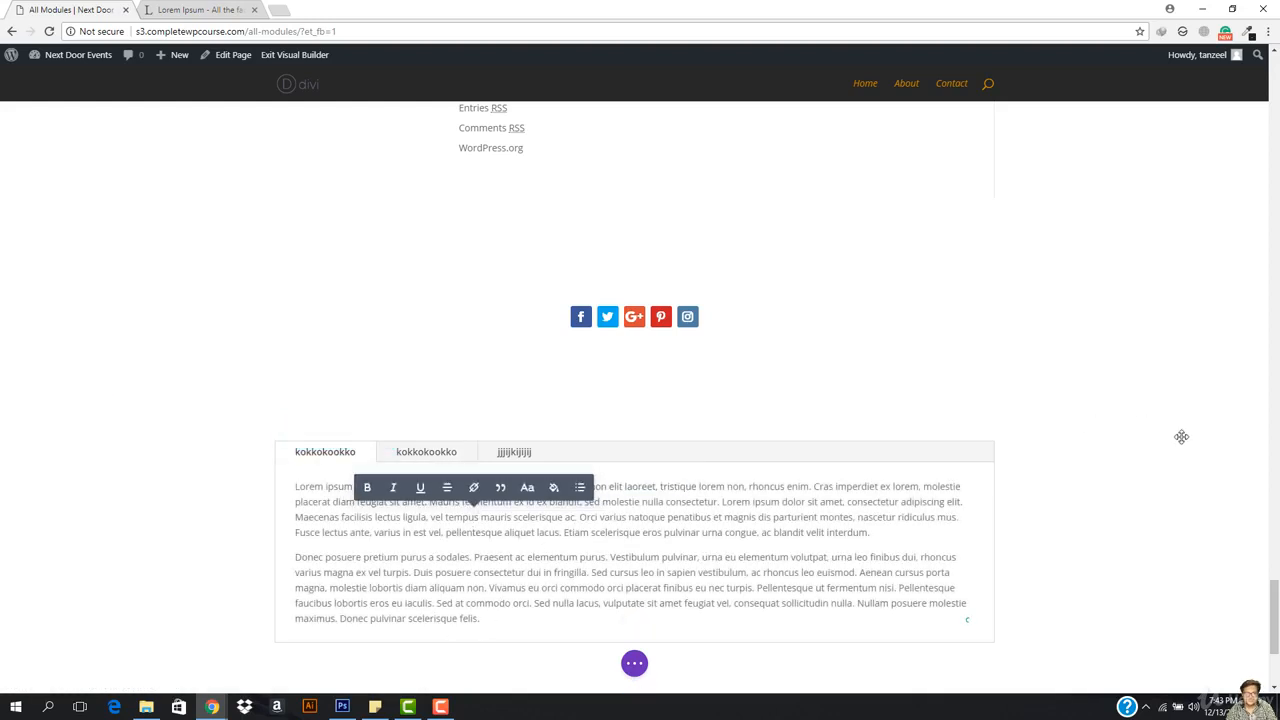
left_click(1086, 491)
scroll(1086, 491, "down", 5)
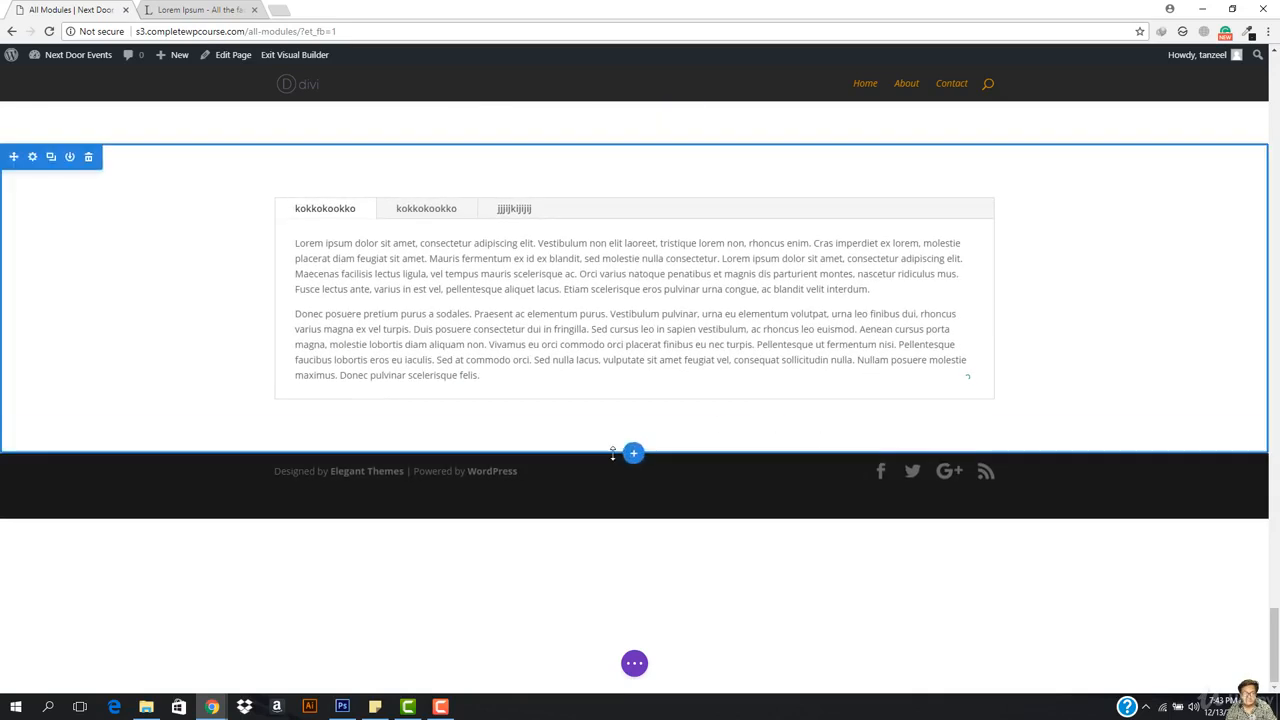
Step: Add a regular one-column section below the tabs and insert a Pricing Tables module
left_click(634, 456)
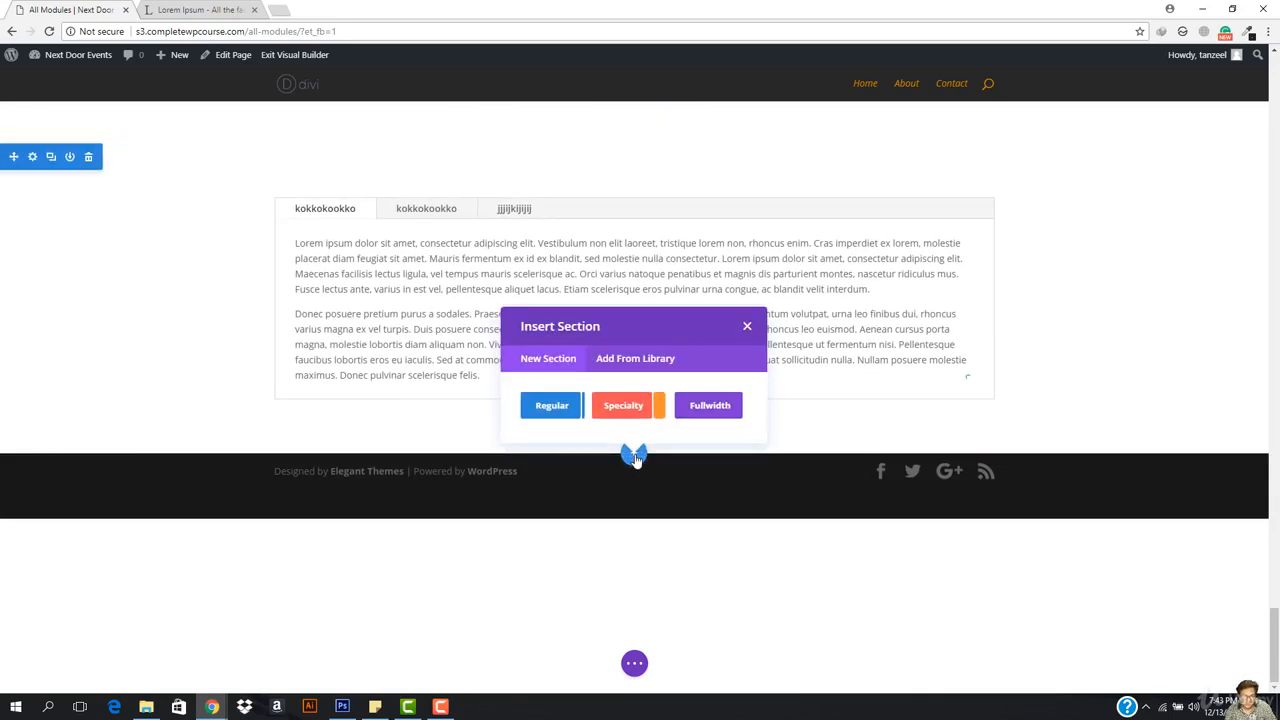
left_click(577, 410)
left_click(541, 360)
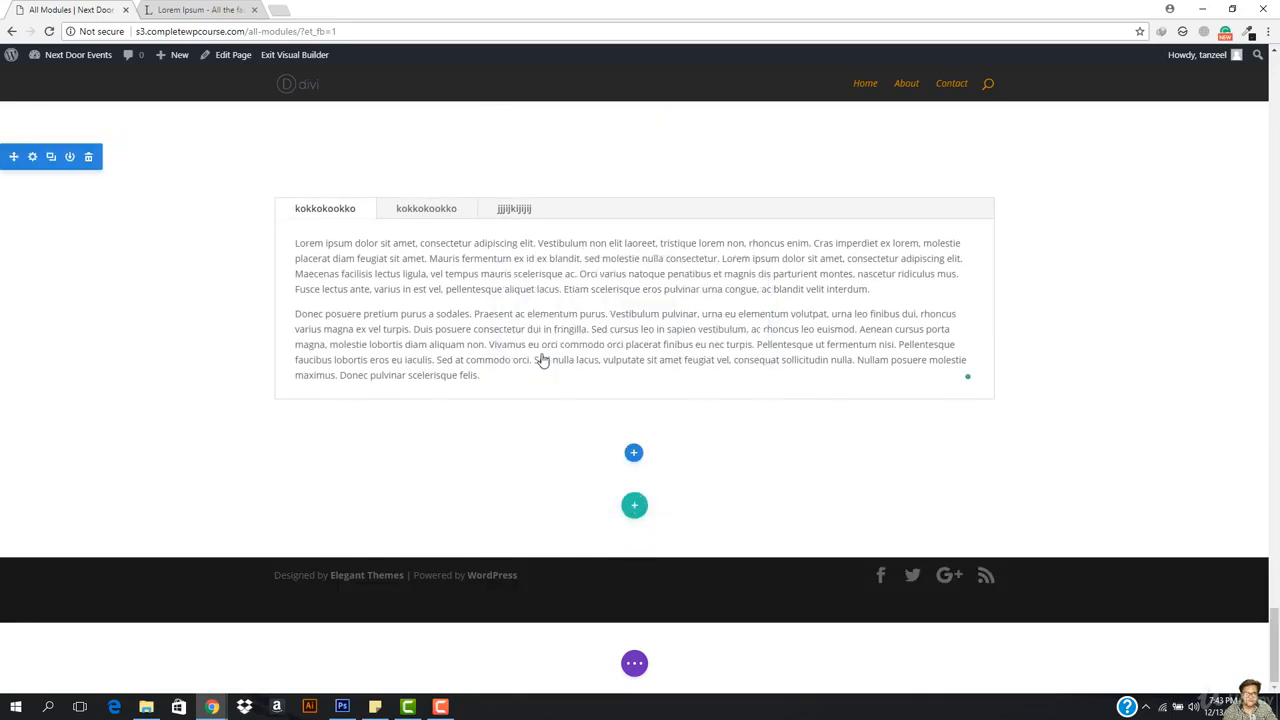
scroll(615, 455, "down", 5)
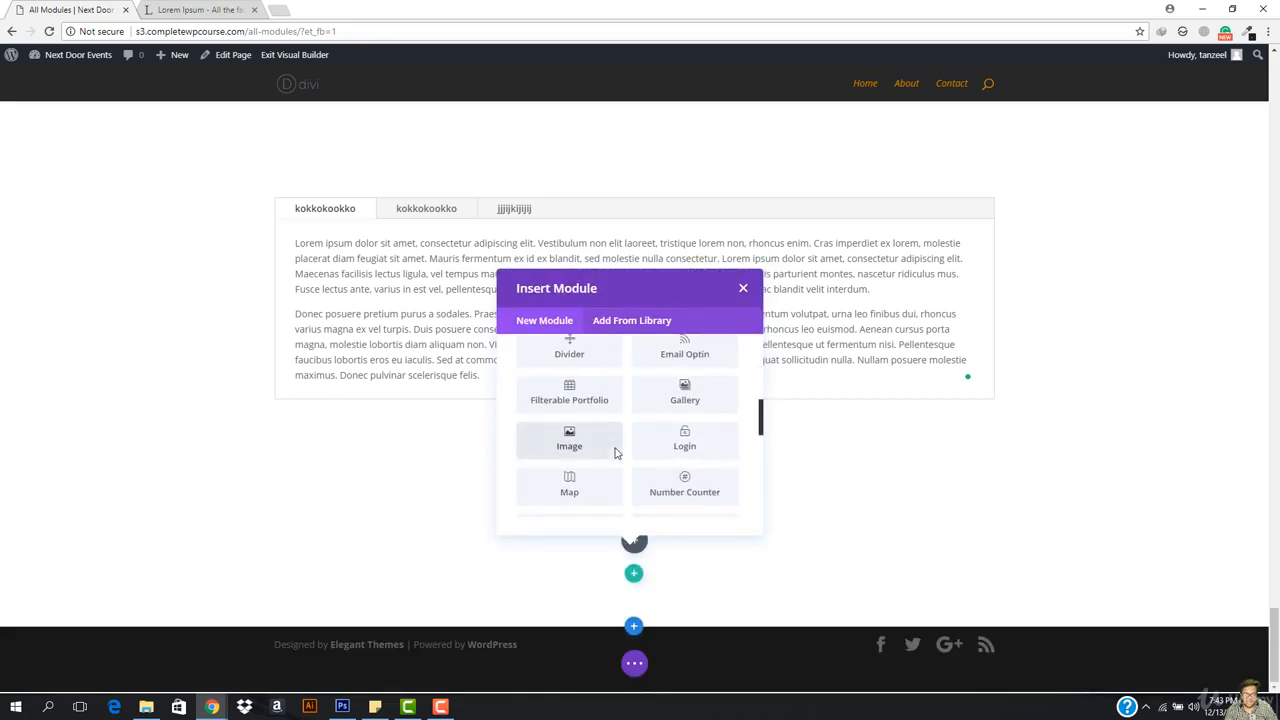
scroll(703, 432, "down", 1)
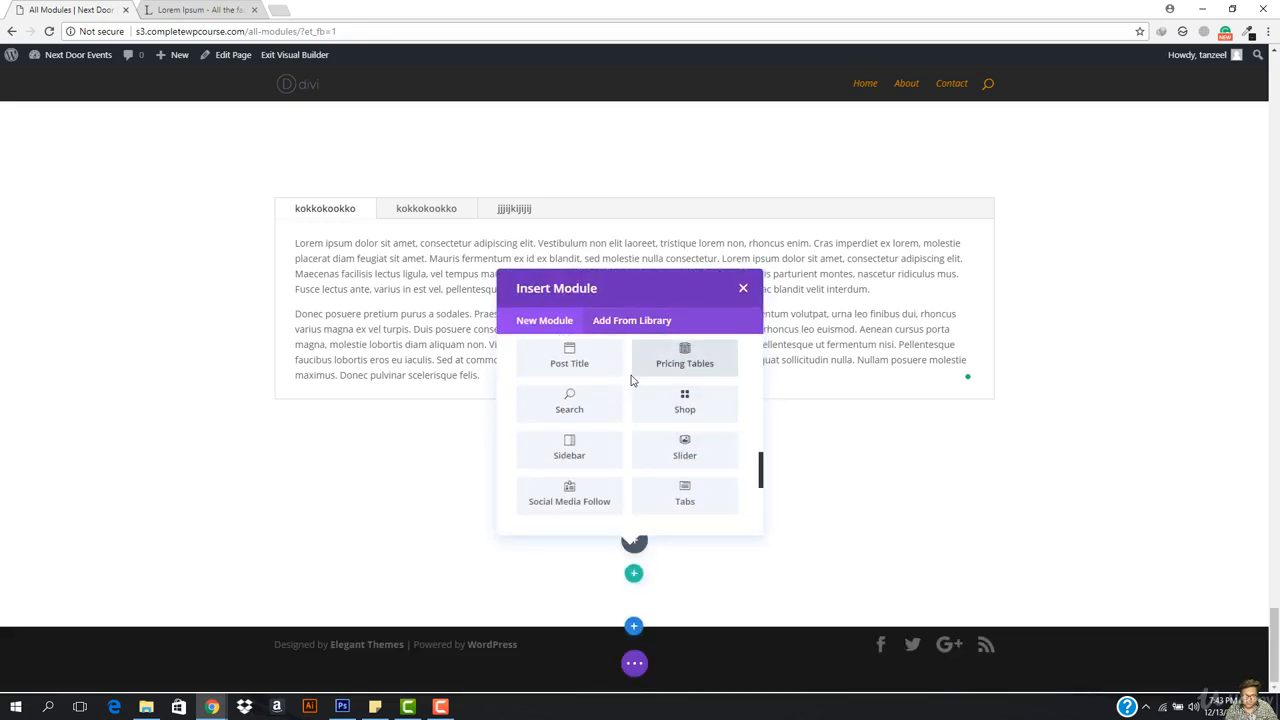
scroll(666, 363, "up", 2)
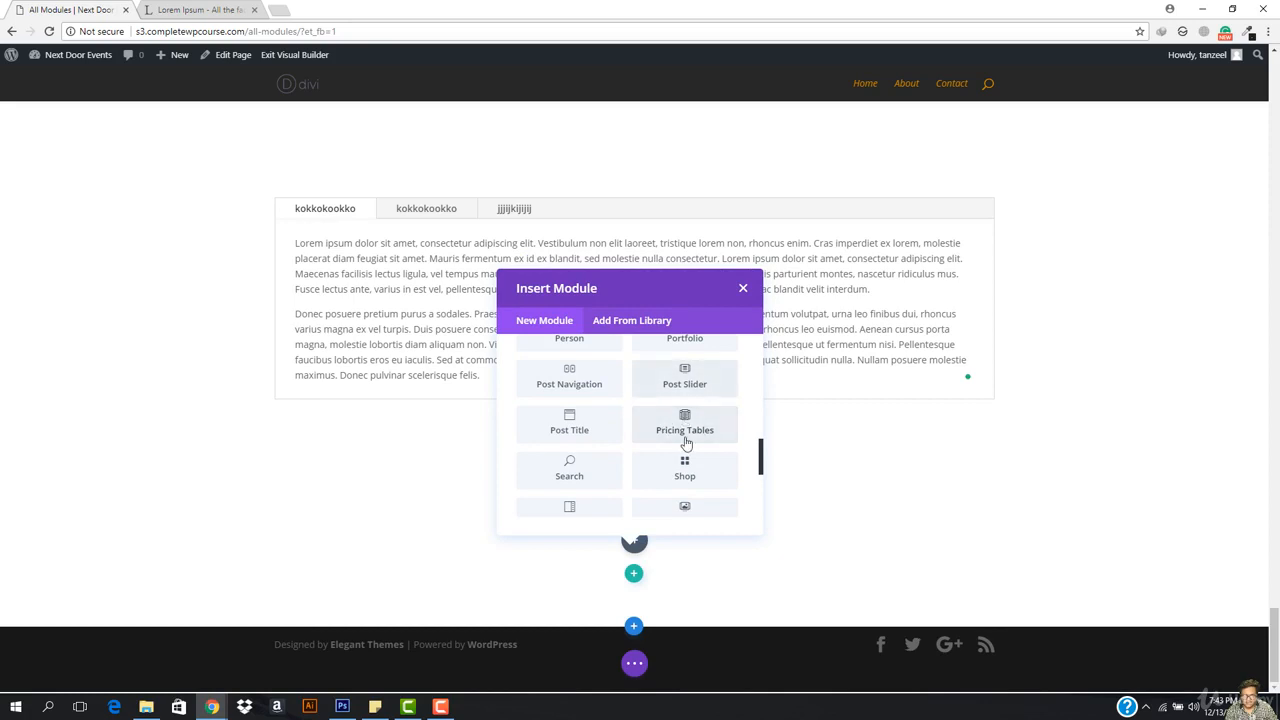
scroll(692, 465, "up", 1)
scroll(698, 480, "down", 1)
scroll(700, 460, "down", 2)
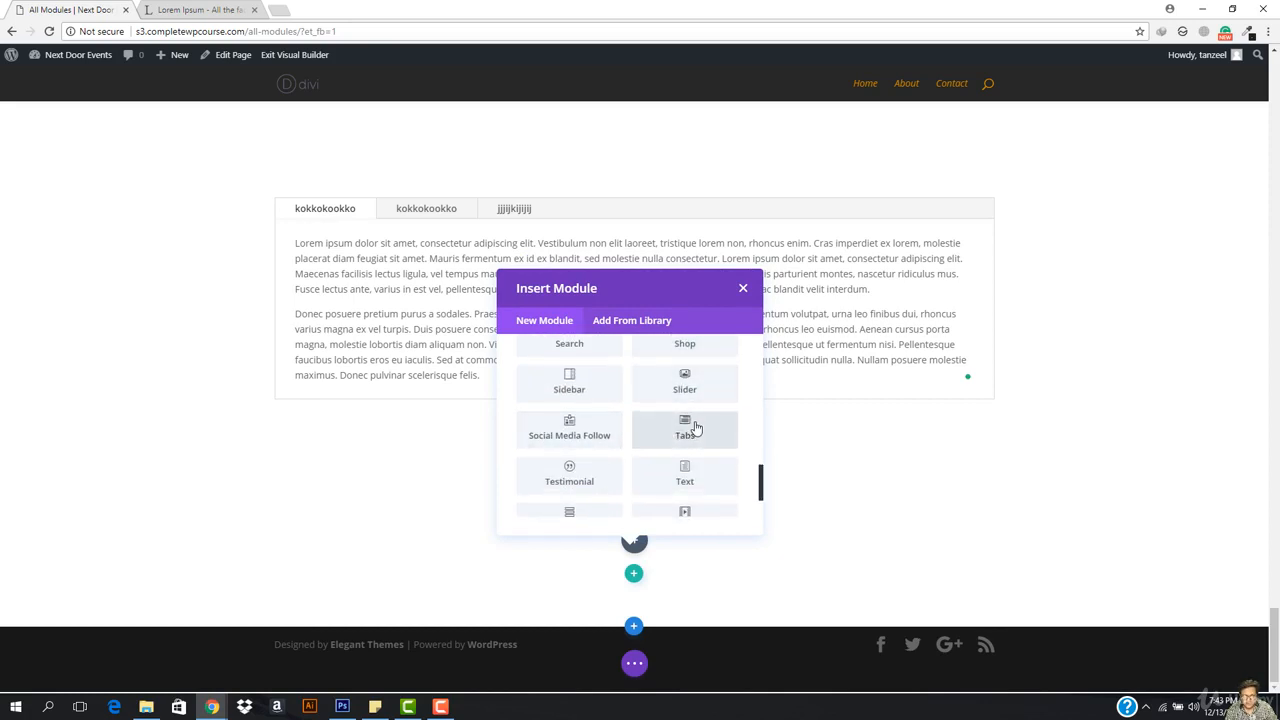
scroll(691, 426, "up", 2)
left_click(688, 444)
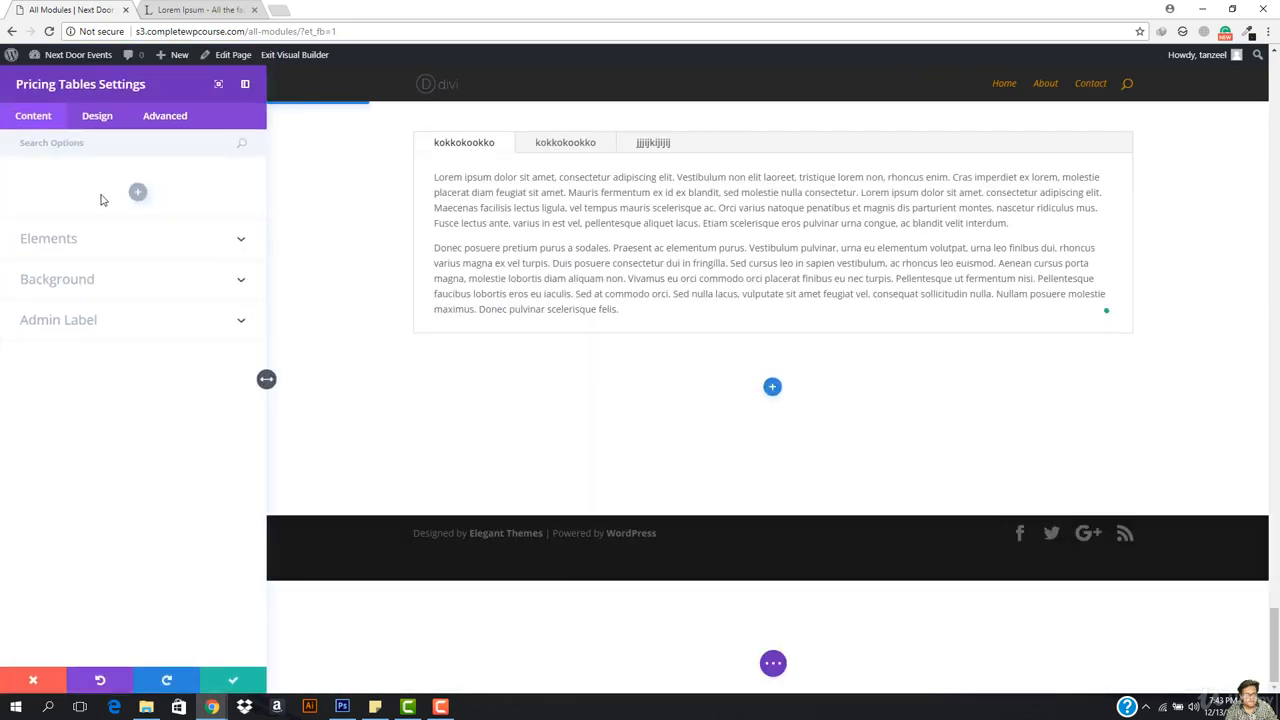
Step: Add a first pricing table titled 'Super Plan' with subtitle 'Best For Web Developer'
left_click(137, 192)
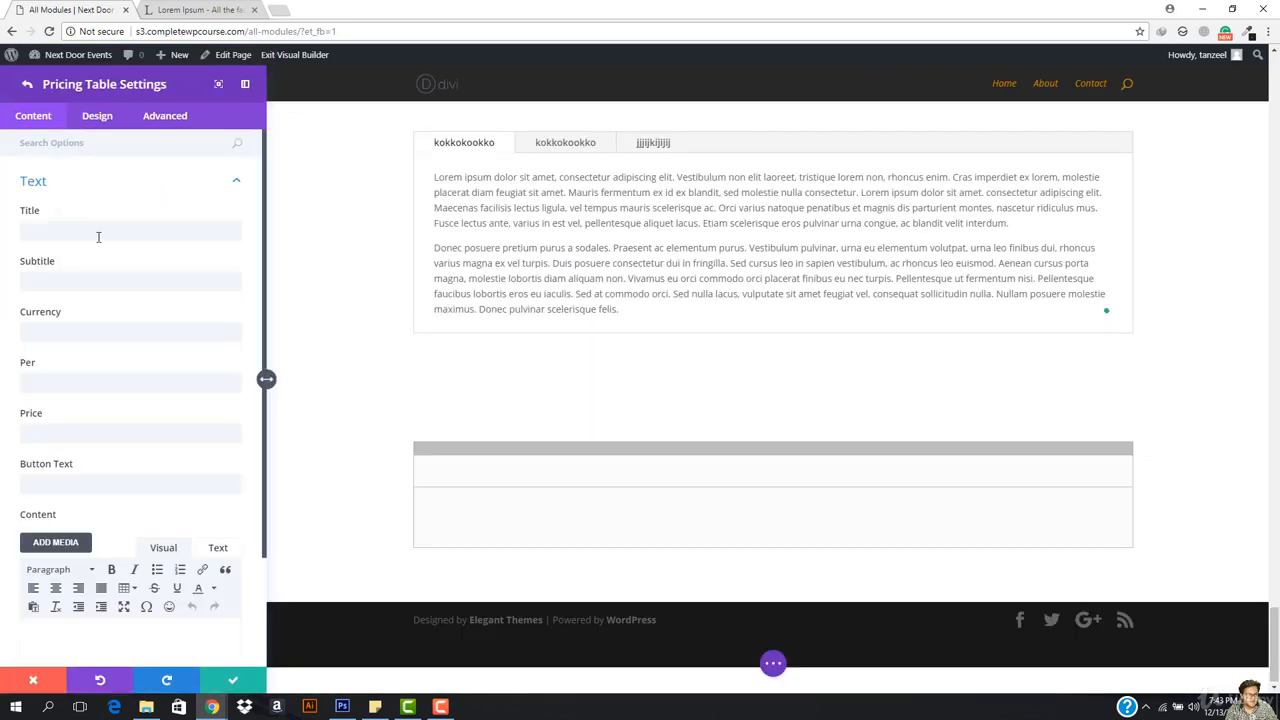
left_click(98, 234)
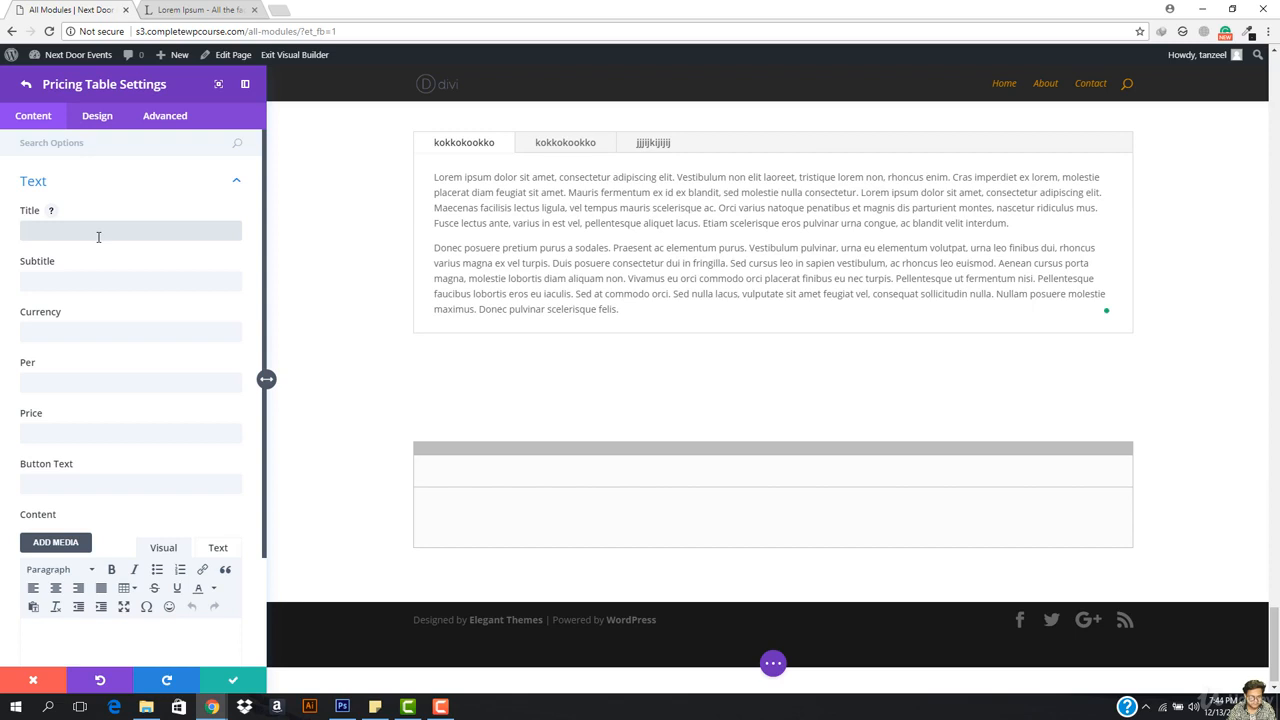
type("Super")
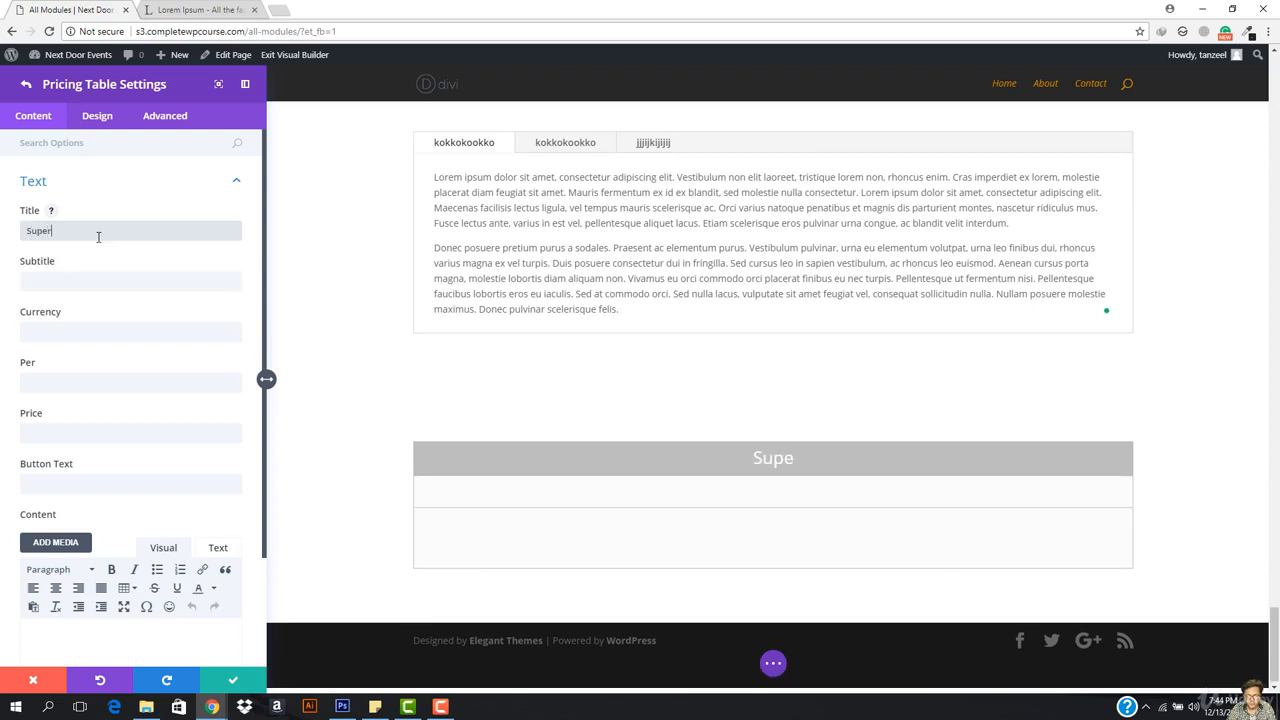
type(" Plan")
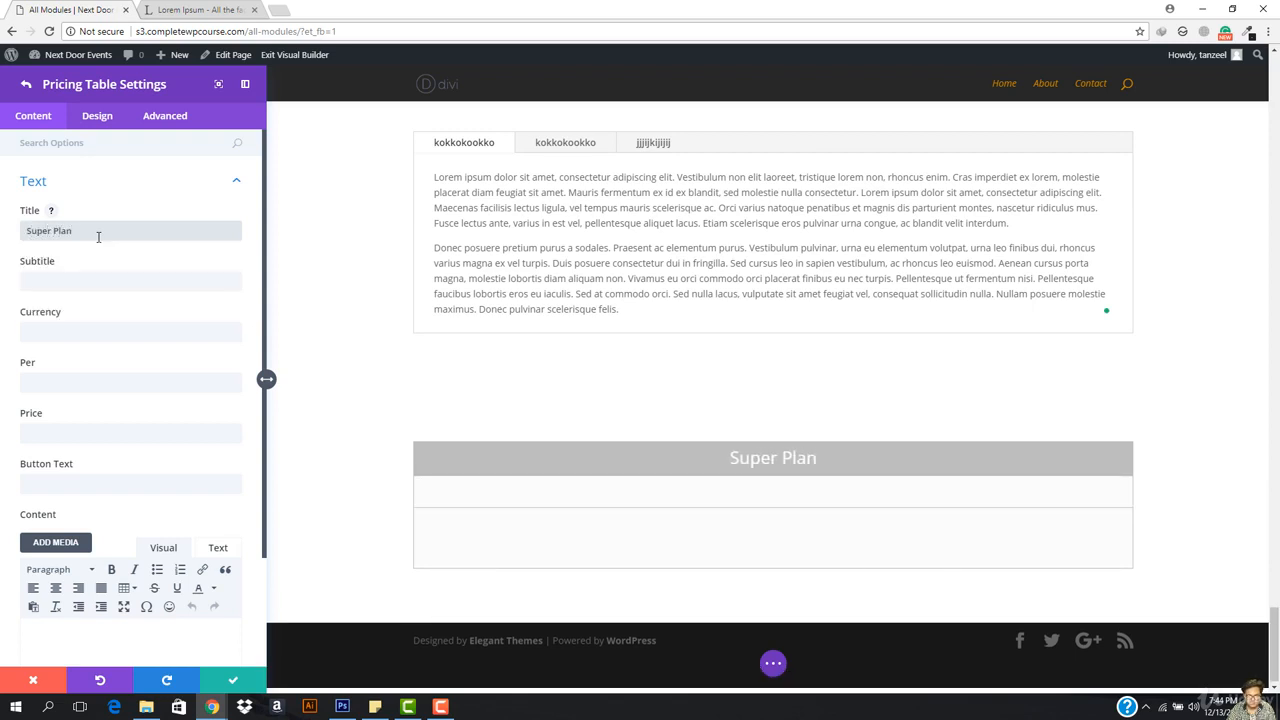
left_click(98, 279)
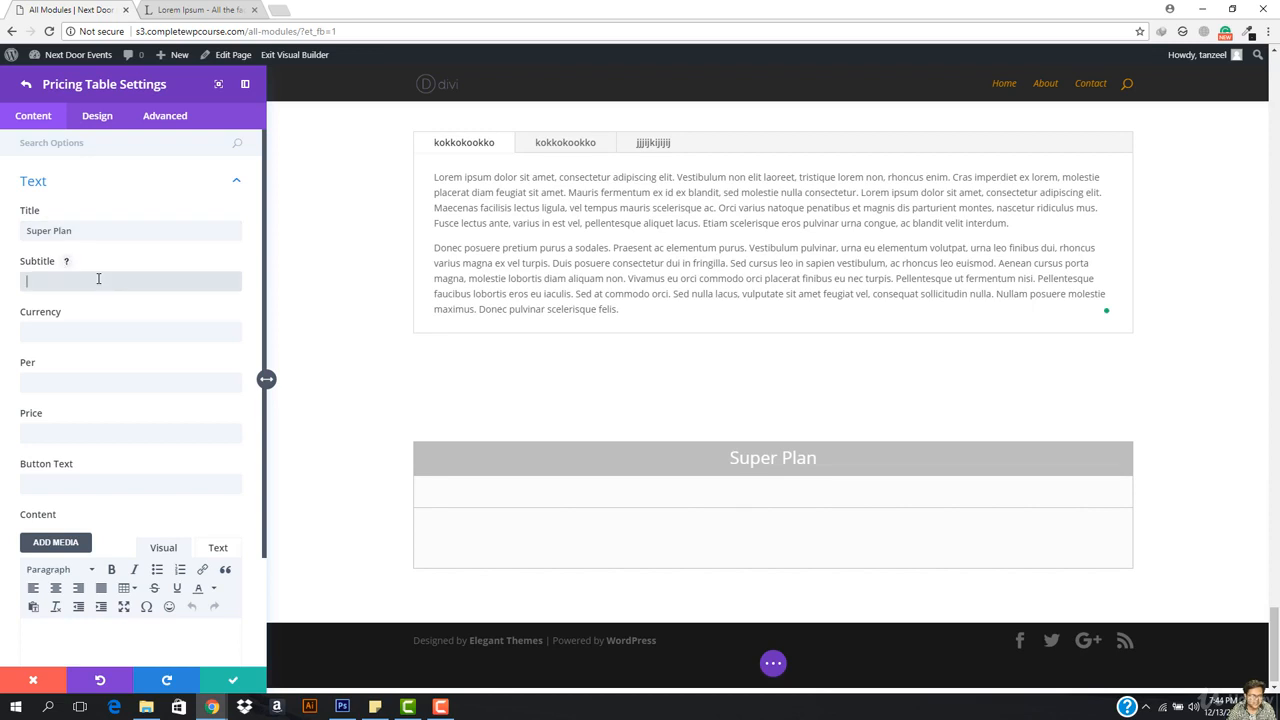
type("s")
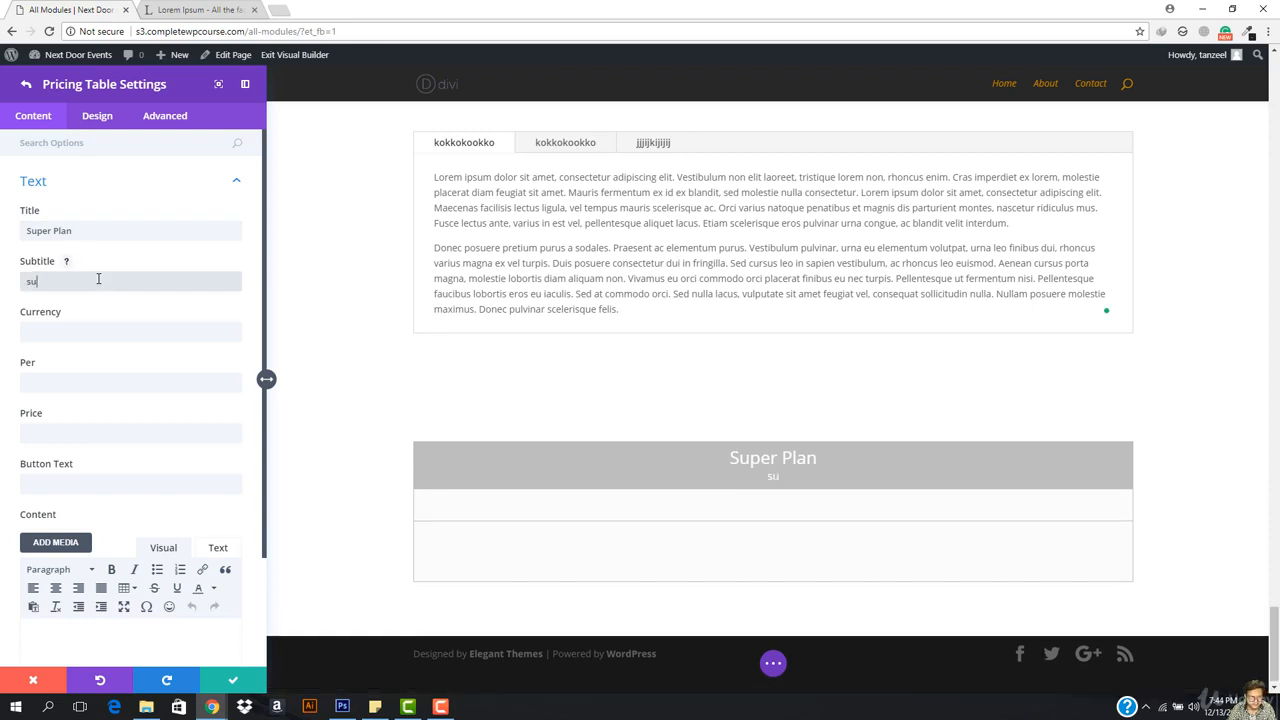
key("BackSpace")
type("Best For We")
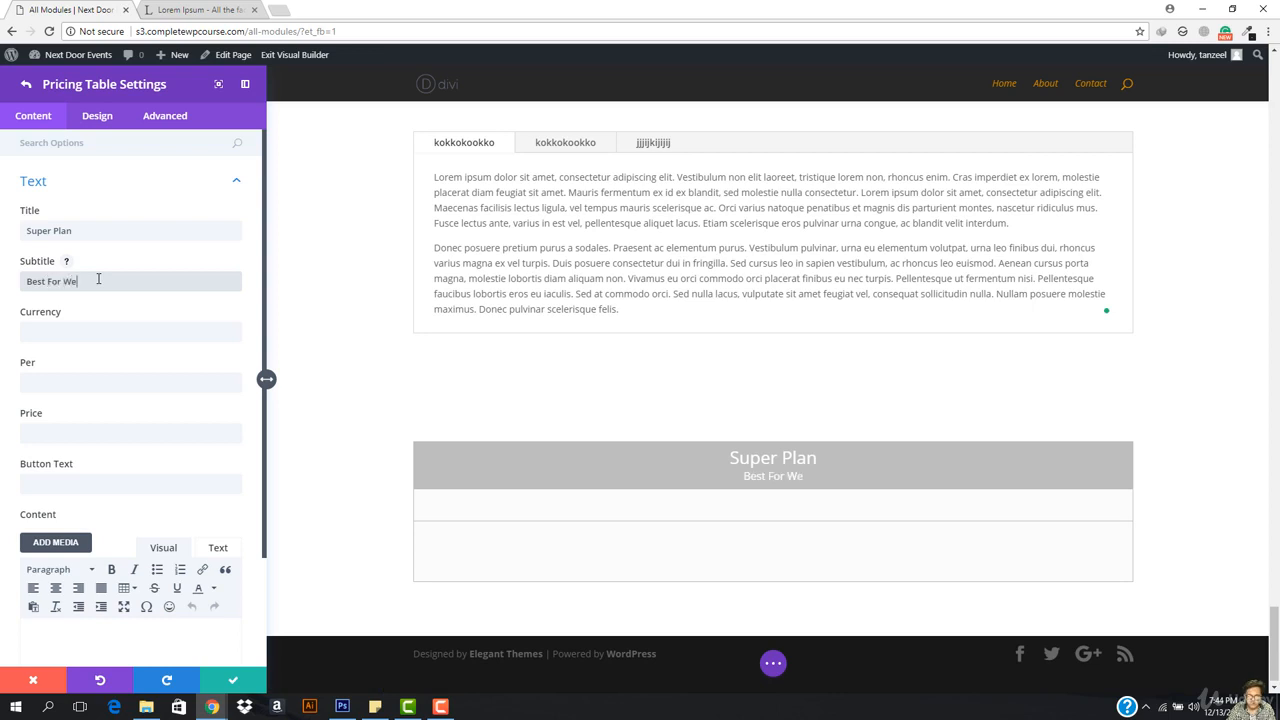
type("b Deve")
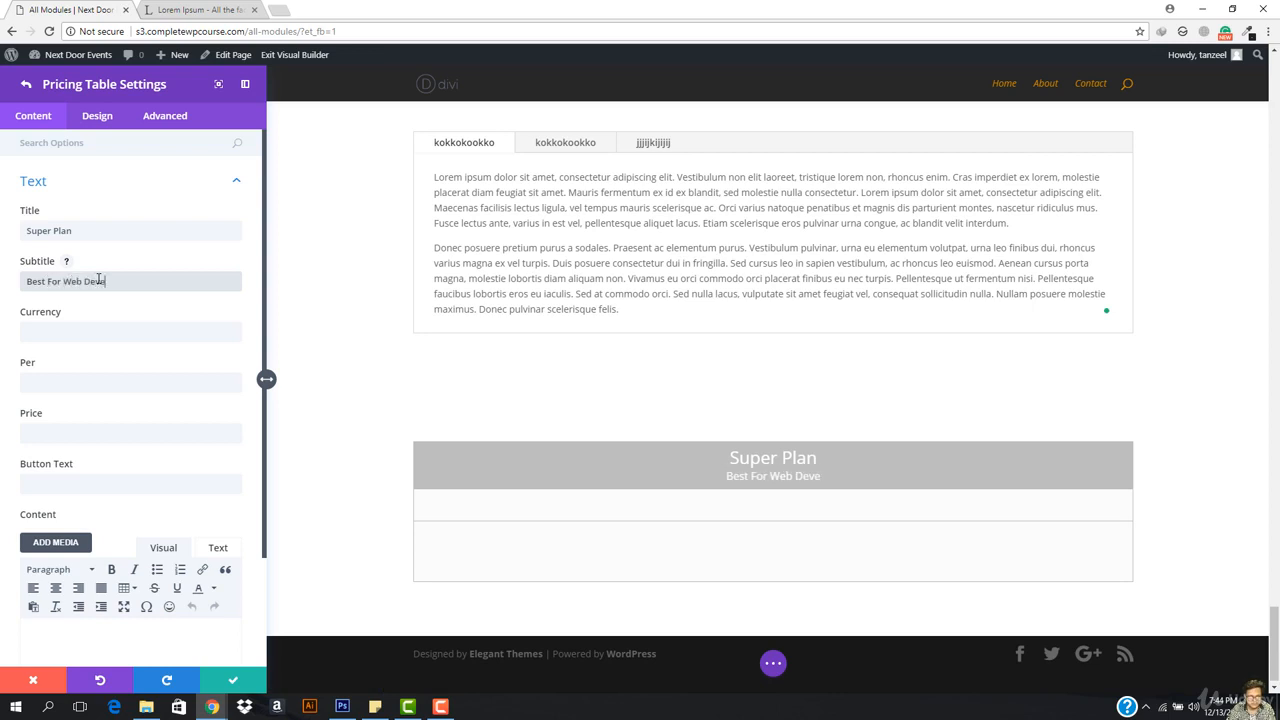
type("loper")
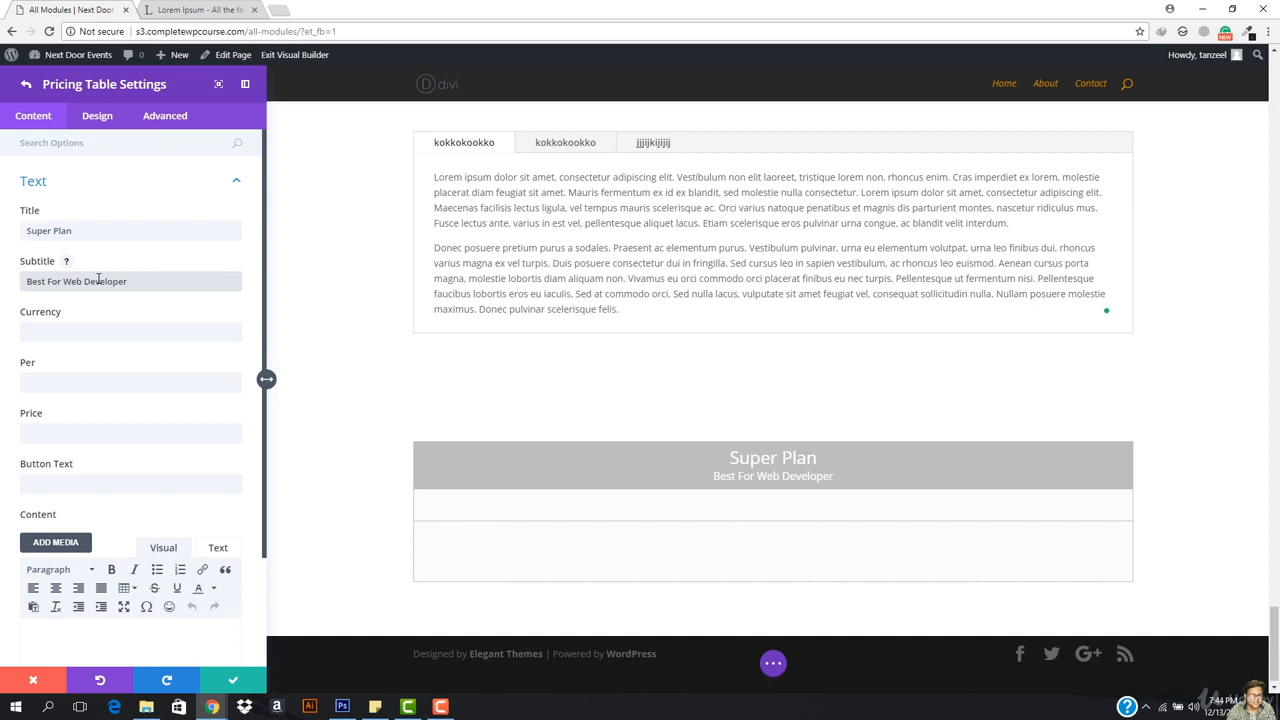
Step: Give the Super Plan a $45 price billed per month
left_click(77, 339)
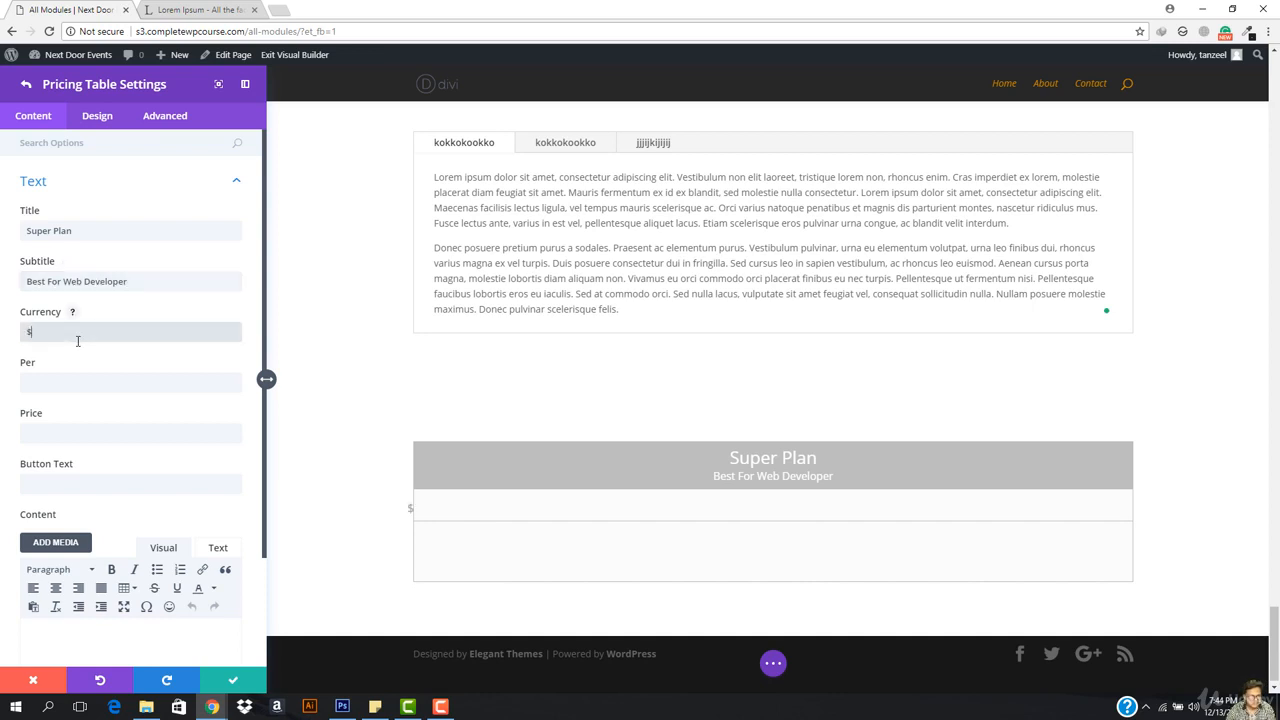
left_click(74, 313)
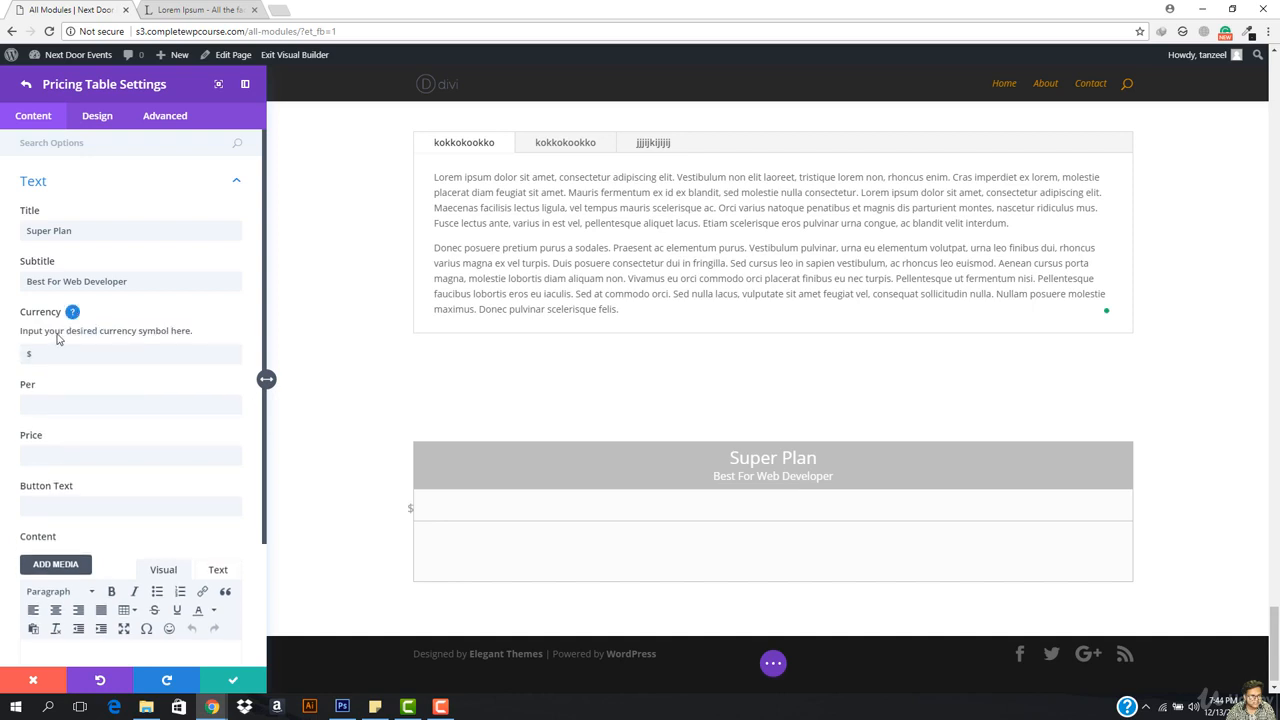
left_click(72, 312)
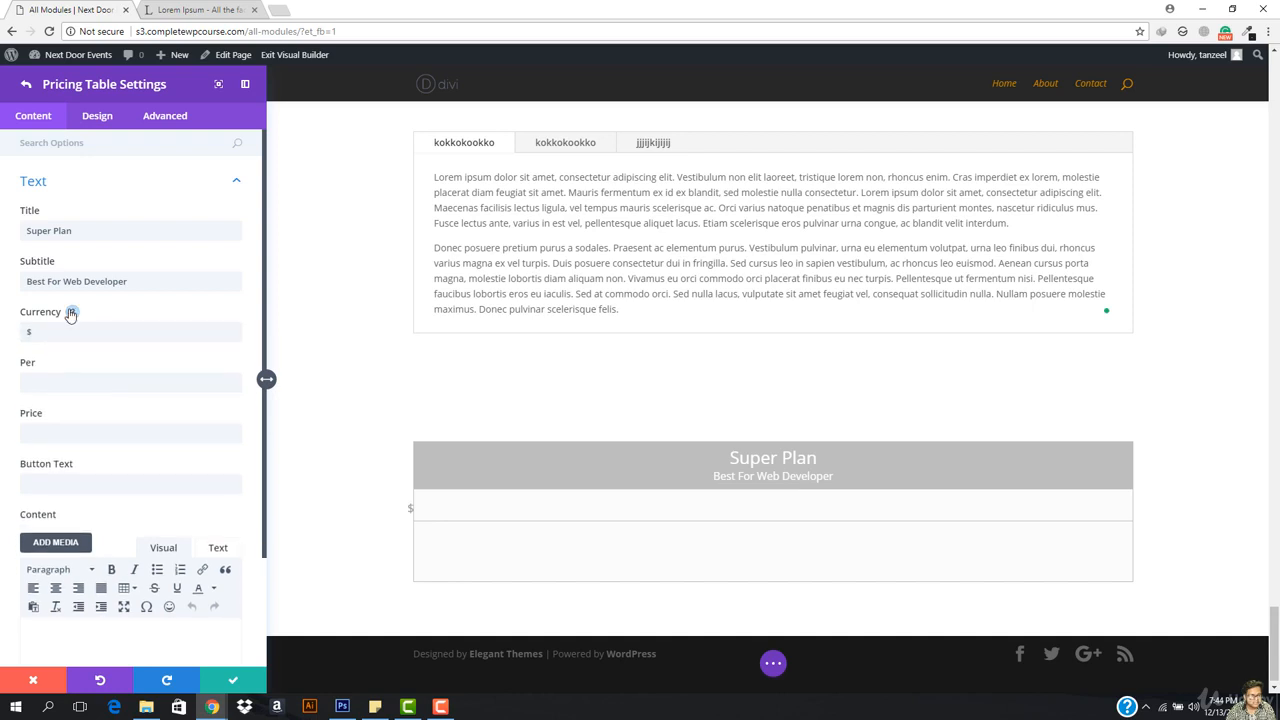
left_click(47, 365)
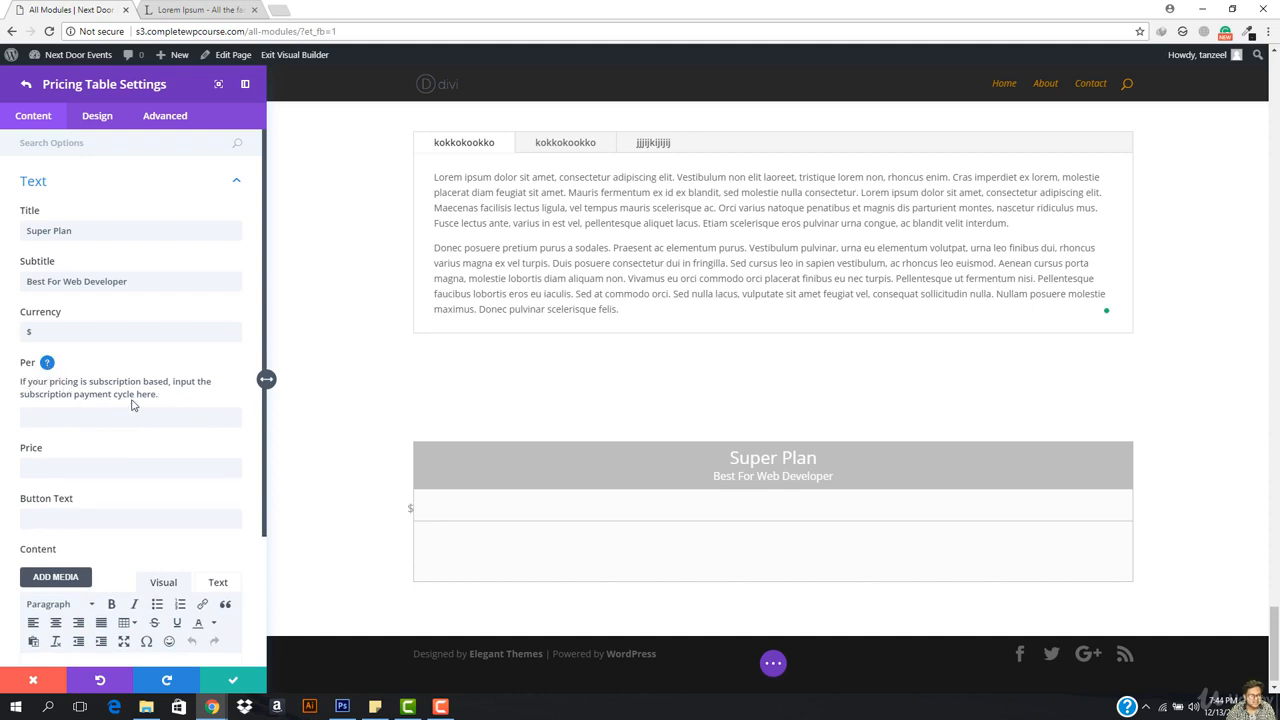
left_click(47, 365)
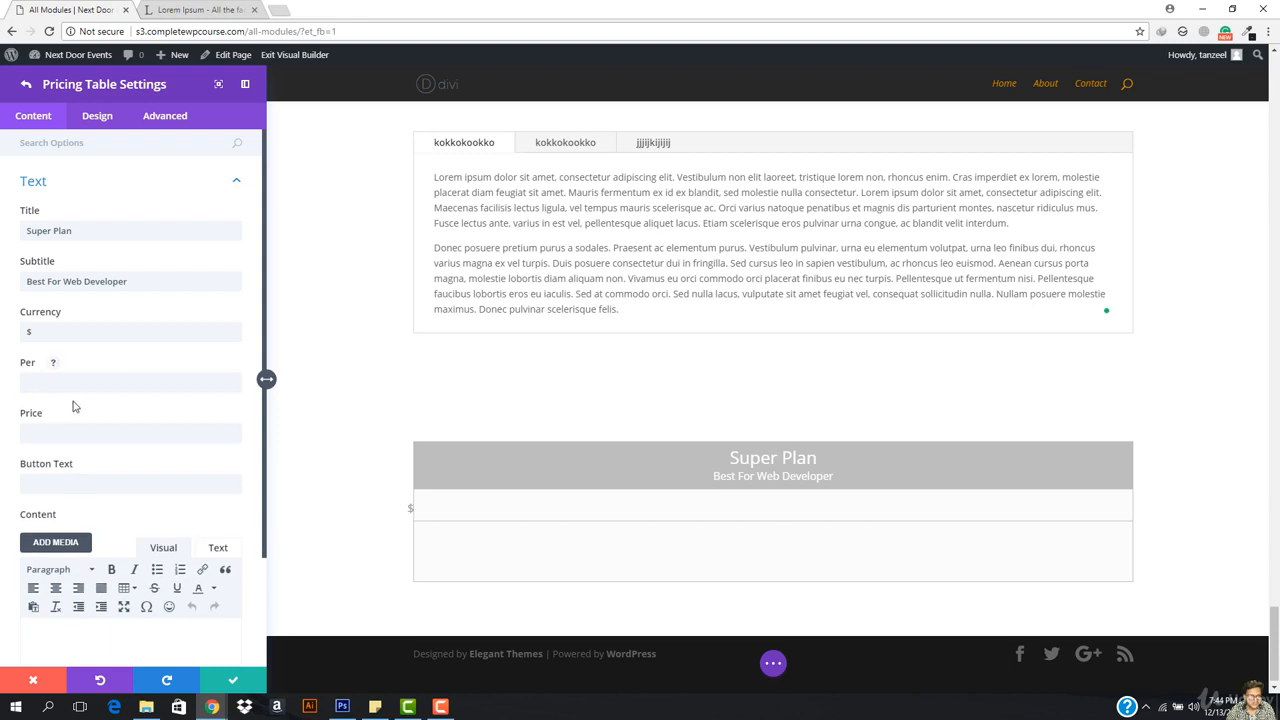
left_click(65, 438)
type("4")
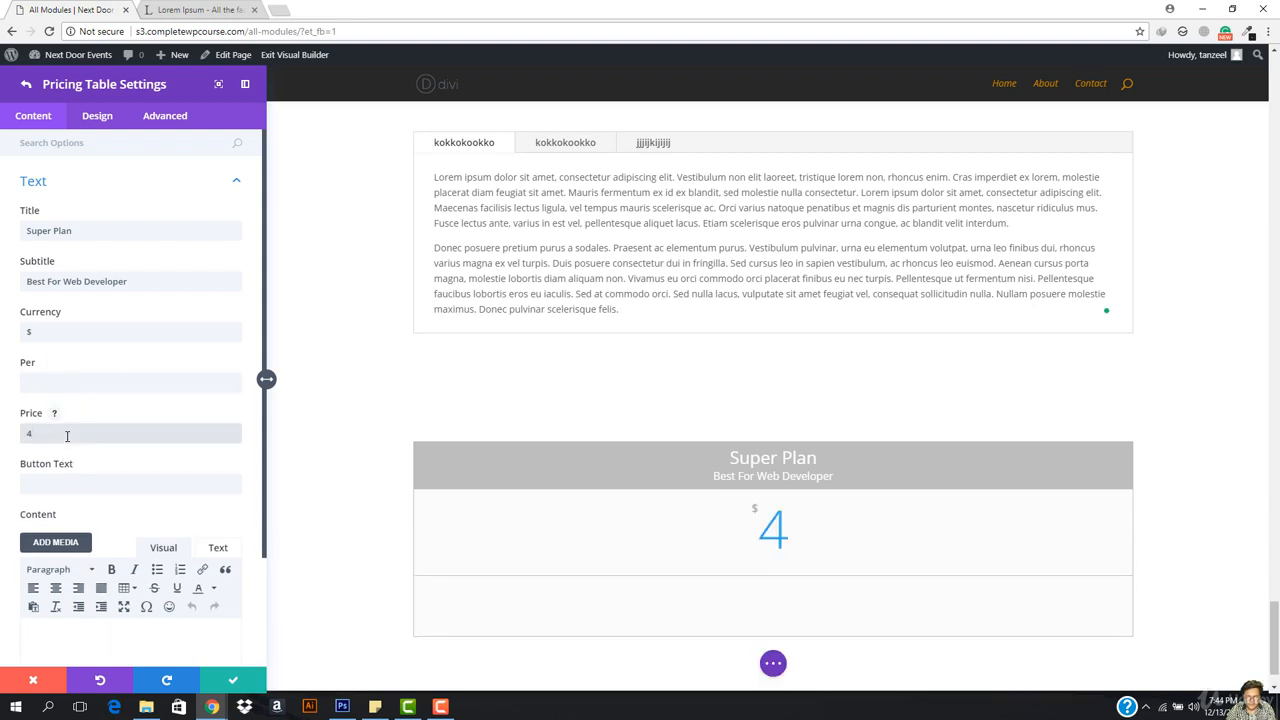
type("5")
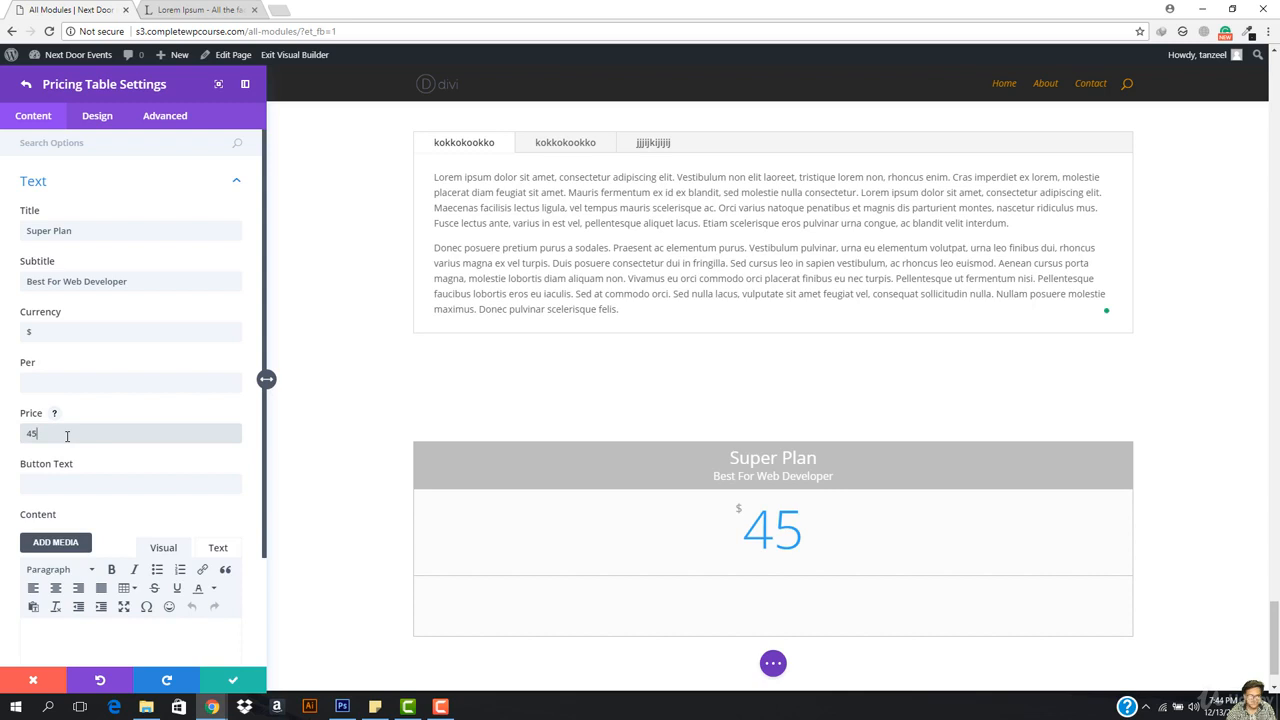
left_click(65, 380)
type("/")
key("BackSpace")
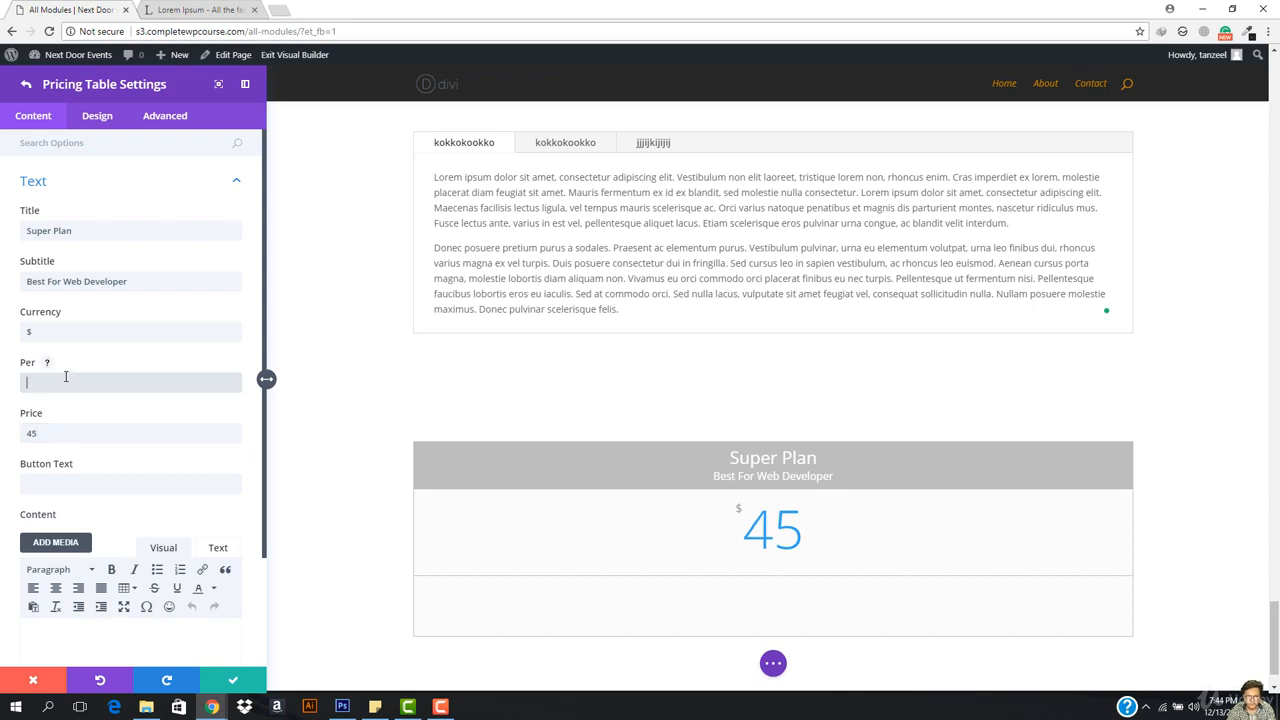
type("month")
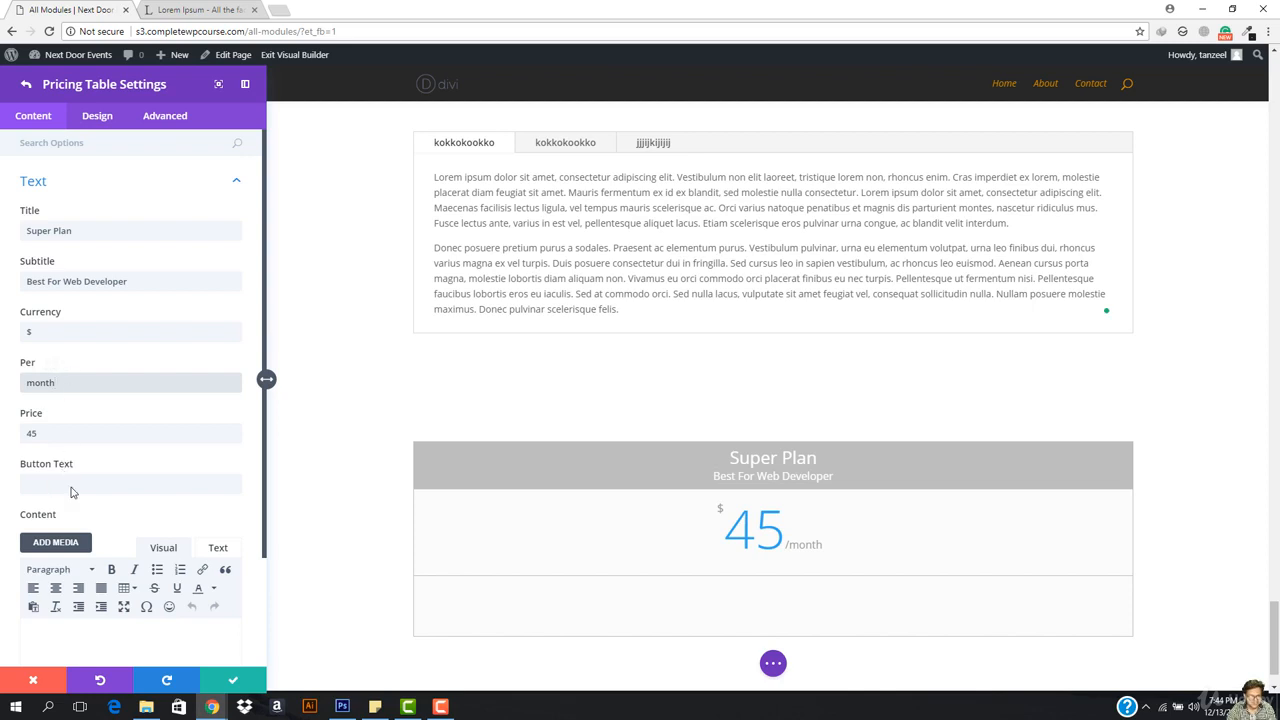
scroll(95, 478, "down", 2)
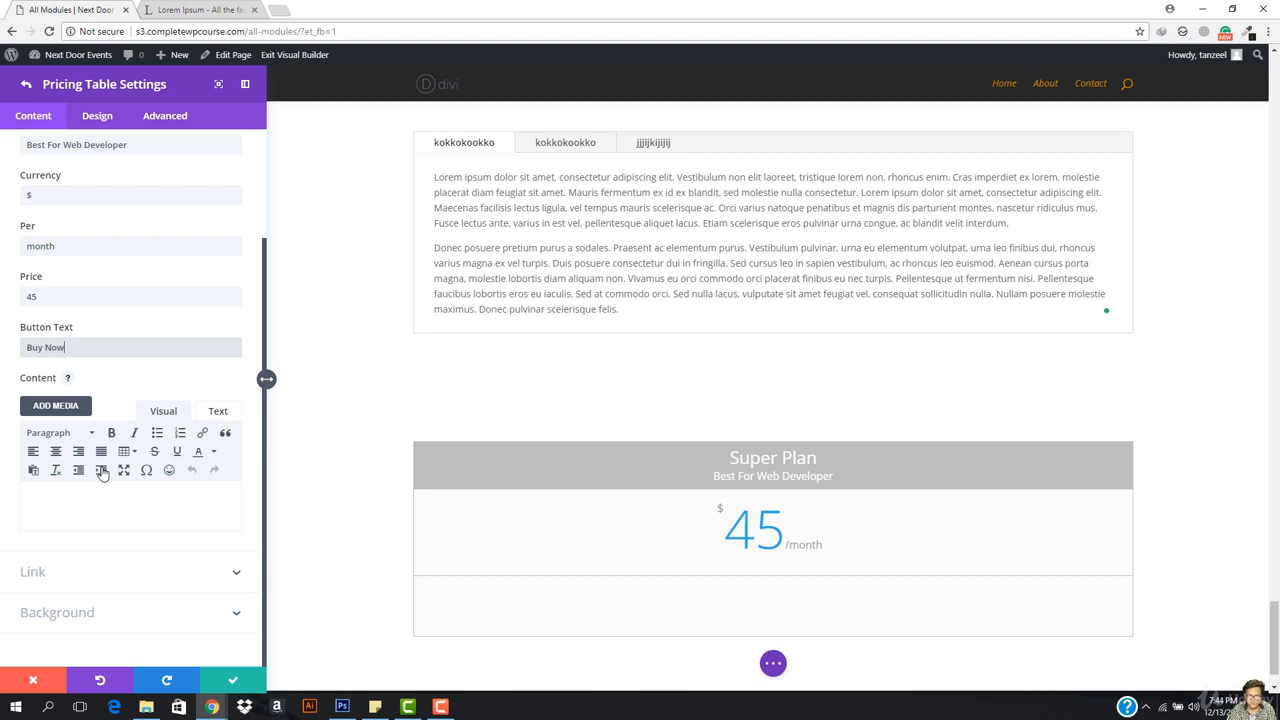
Step: Enter four placeholder feature lines in the Super Plan's content
left_click(100, 520)
scroll(641, 471, "down", 2)
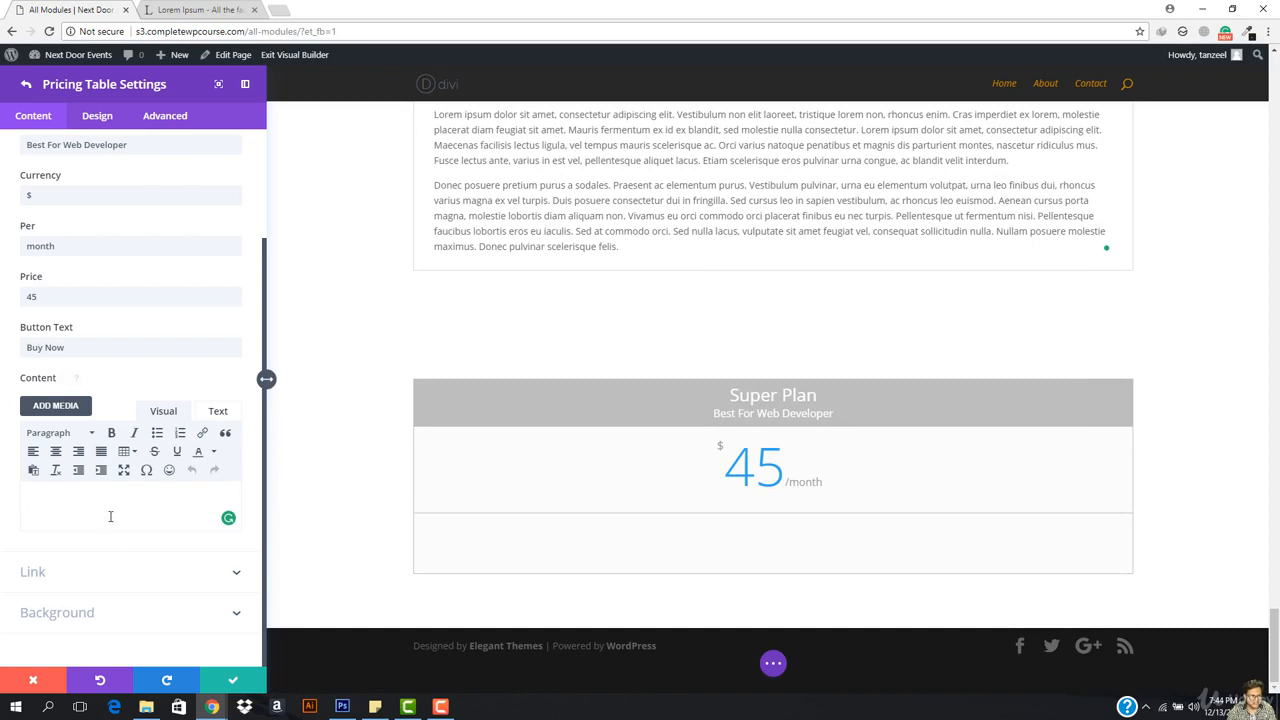
type("hhh")
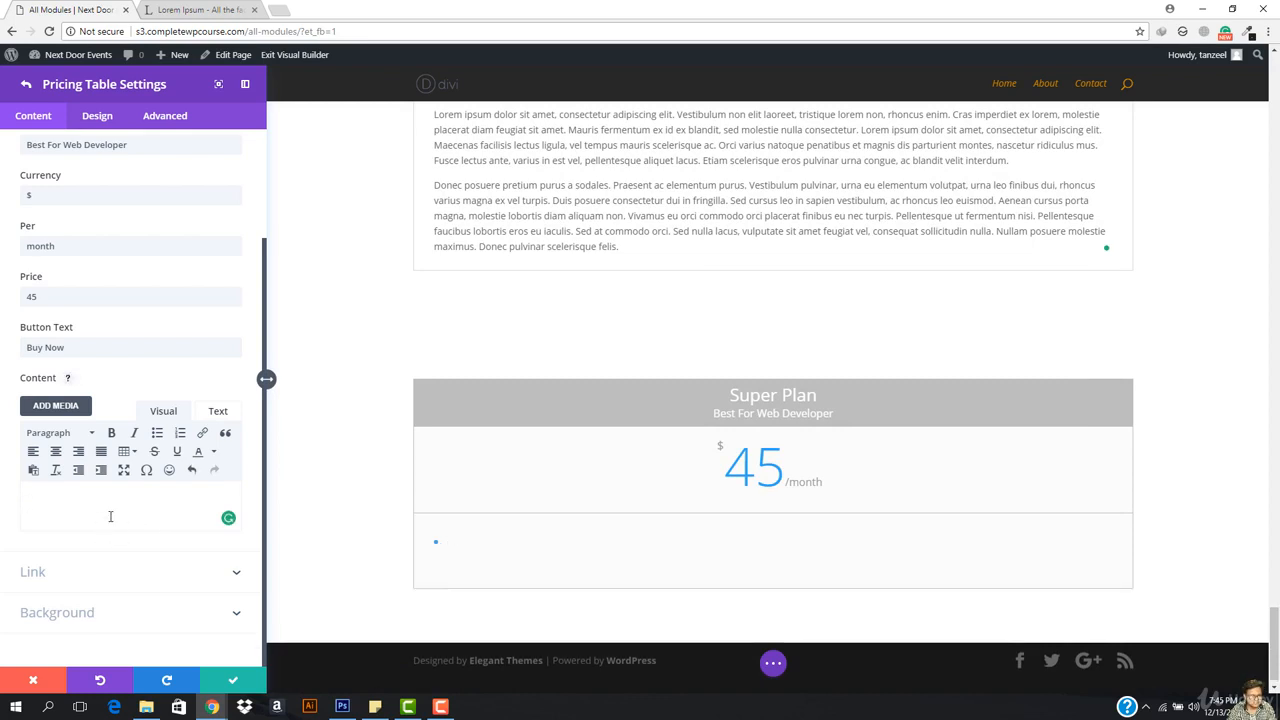
type("kjsajskskj")
key("Return")
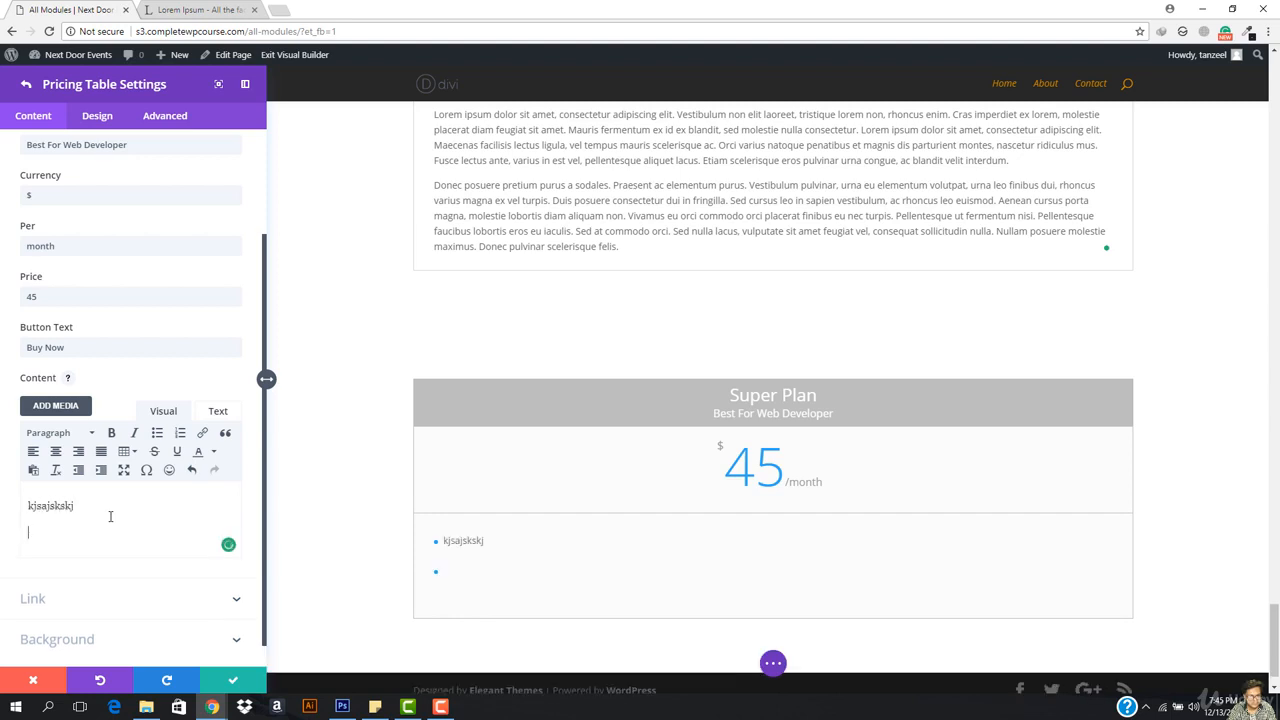
type("jksjkskjsjk")
key("Return")
type("jsksjs")
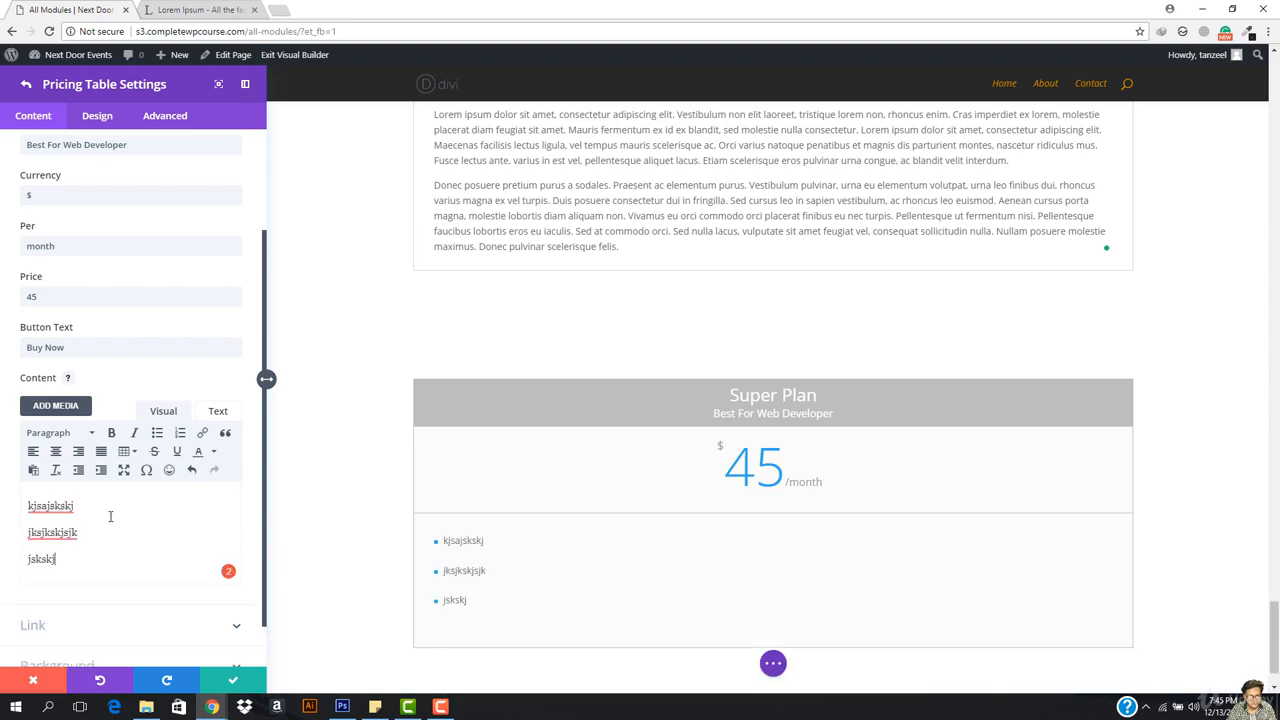
key("Return")
type("jksjks")
key("Return")
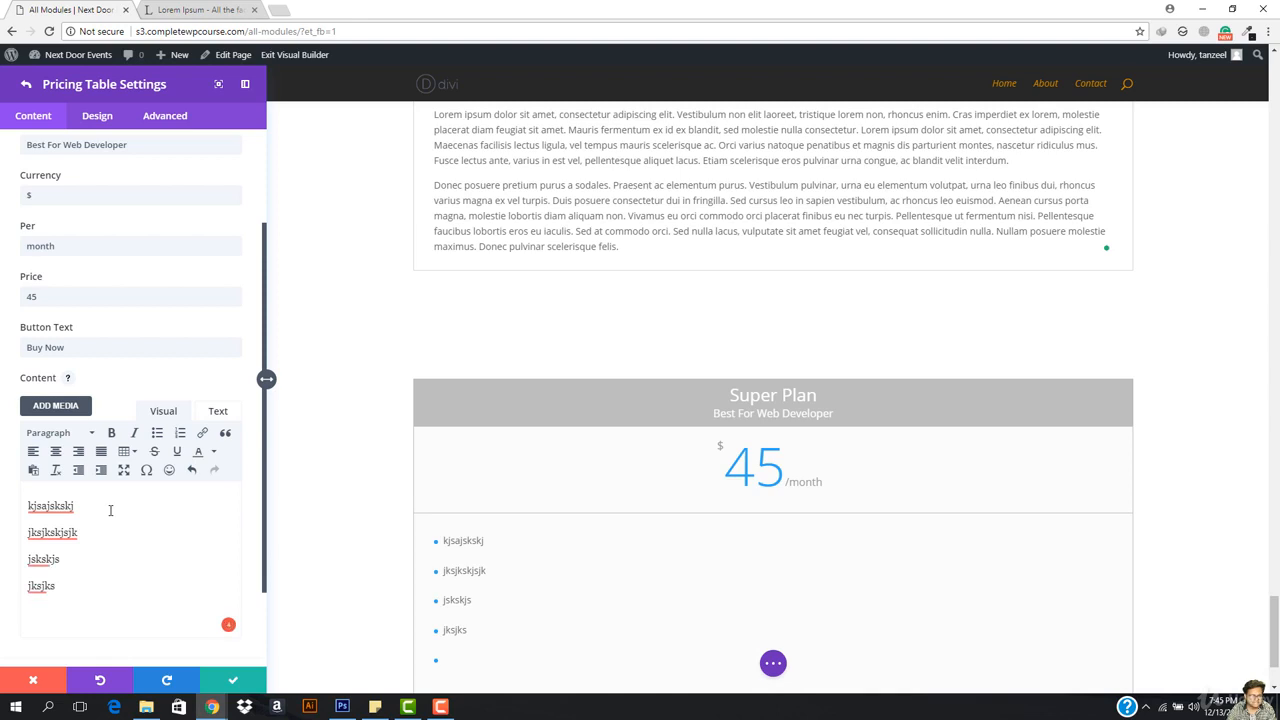
key("BackSpace")
Step: Set the Buy Now button URL to #
scroll(100, 568, "down", 1)
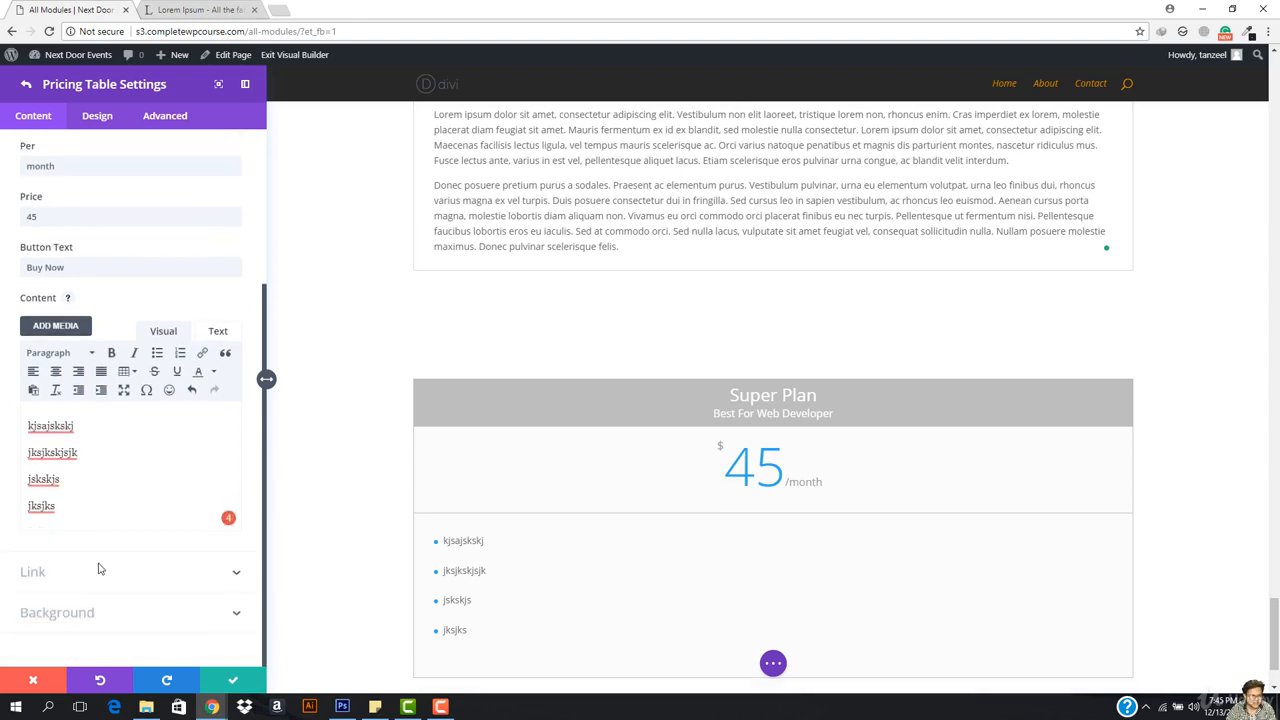
left_click(87, 575)
left_click(87, 276)
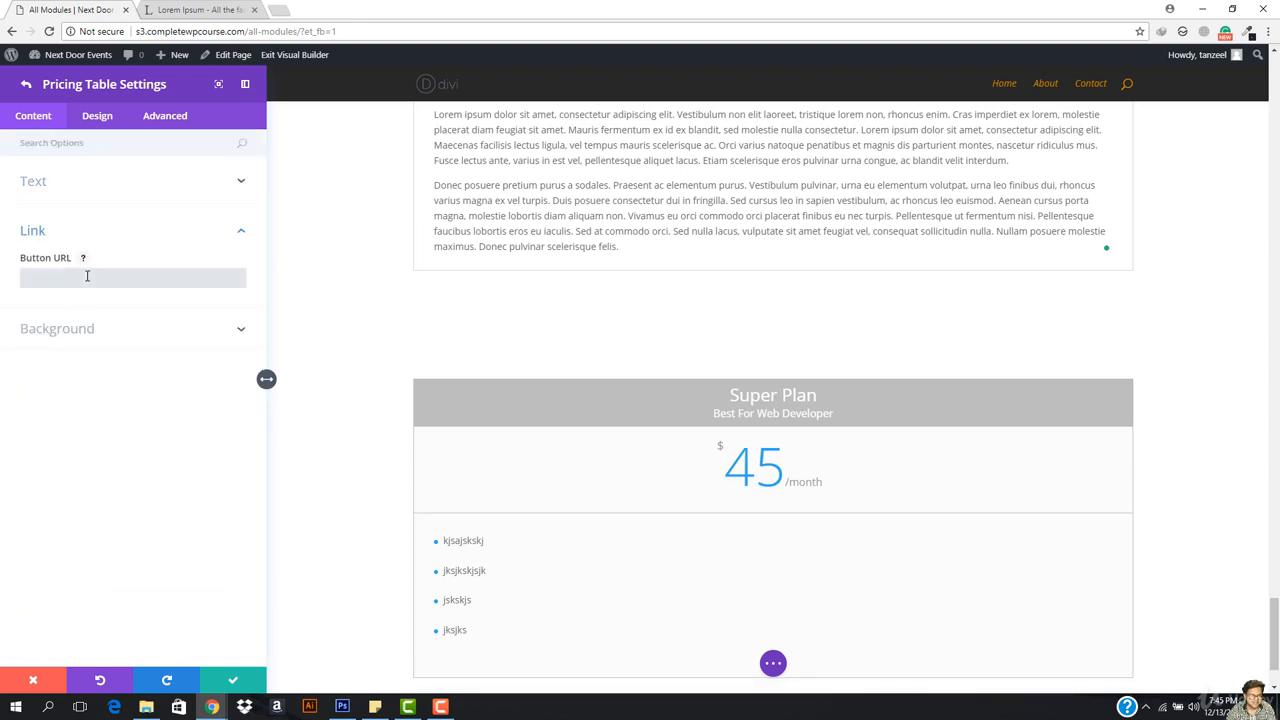
type("#")
scroll(700, 420, "down", 2)
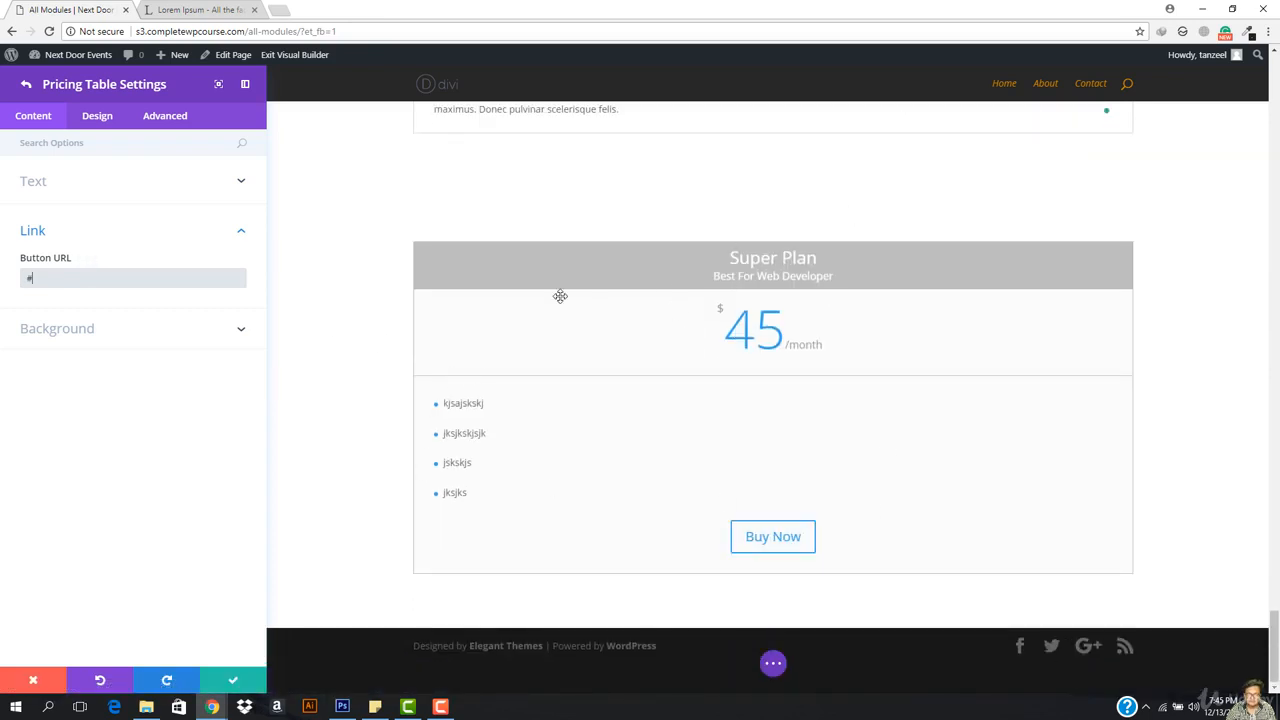
left_click(82, 338)
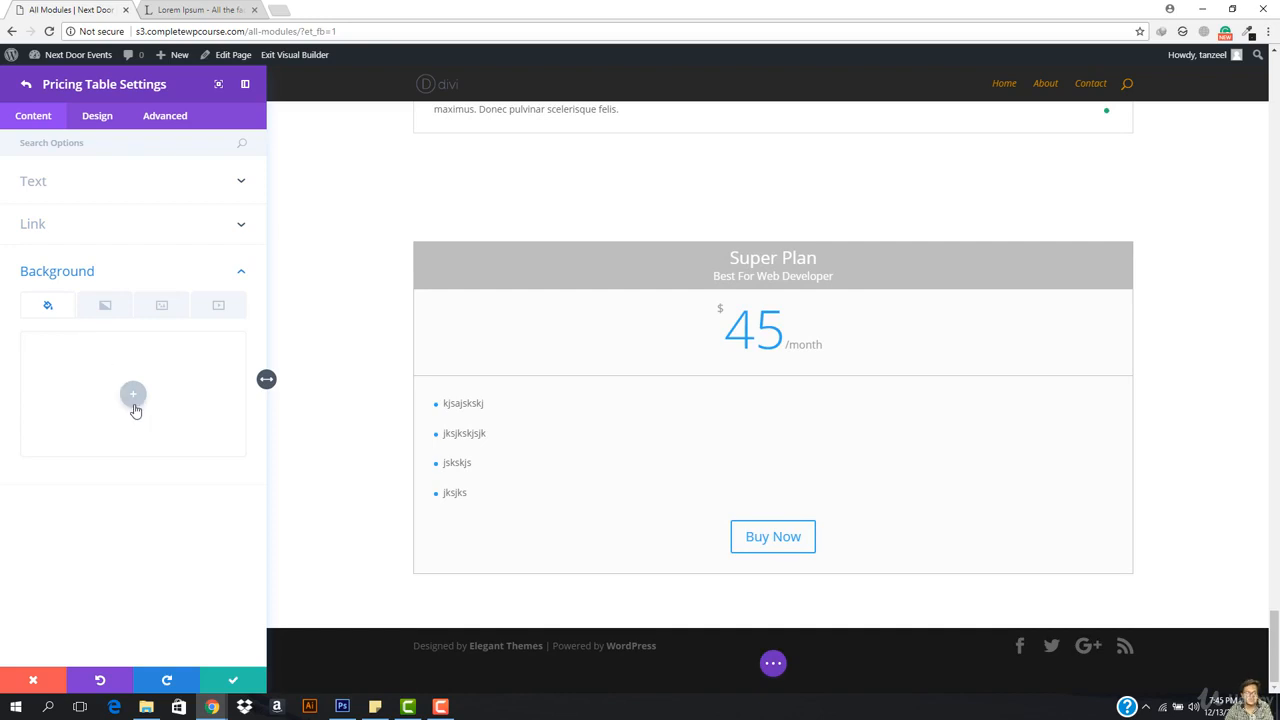
Step: Switch Show Bullet off for the pricing table's feature lists
left_click(26, 84)
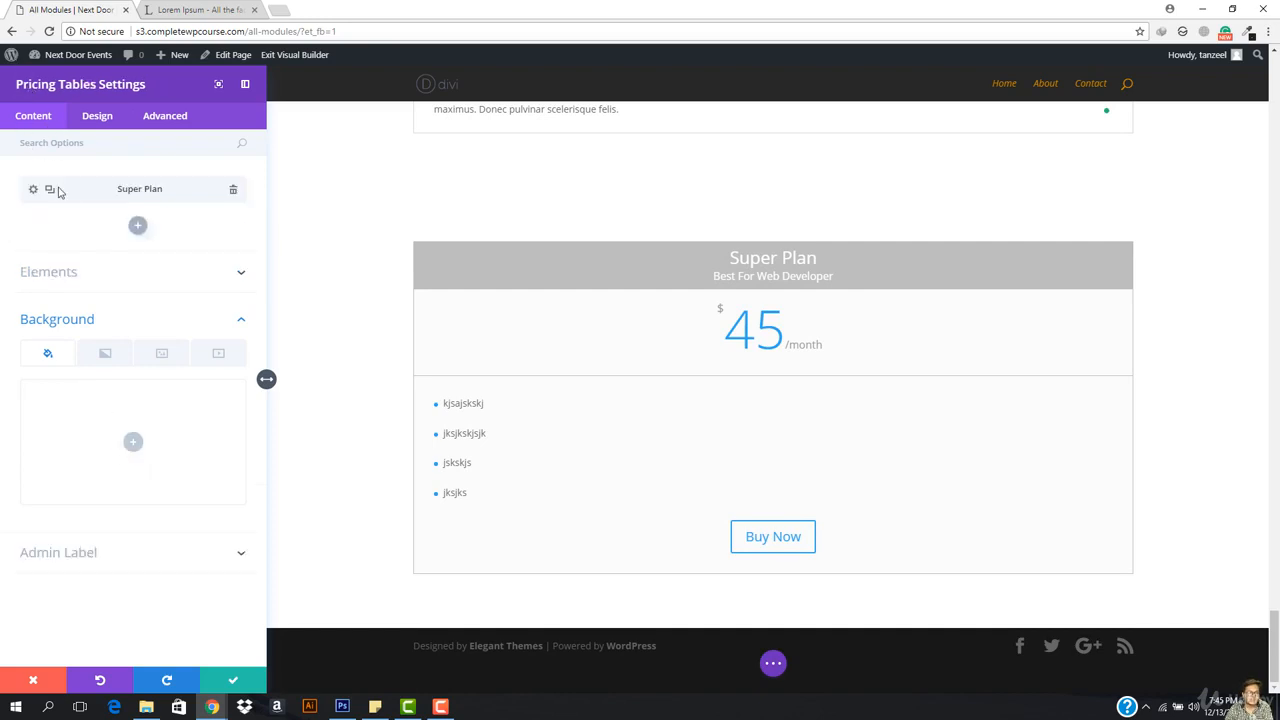
left_click(241, 275)
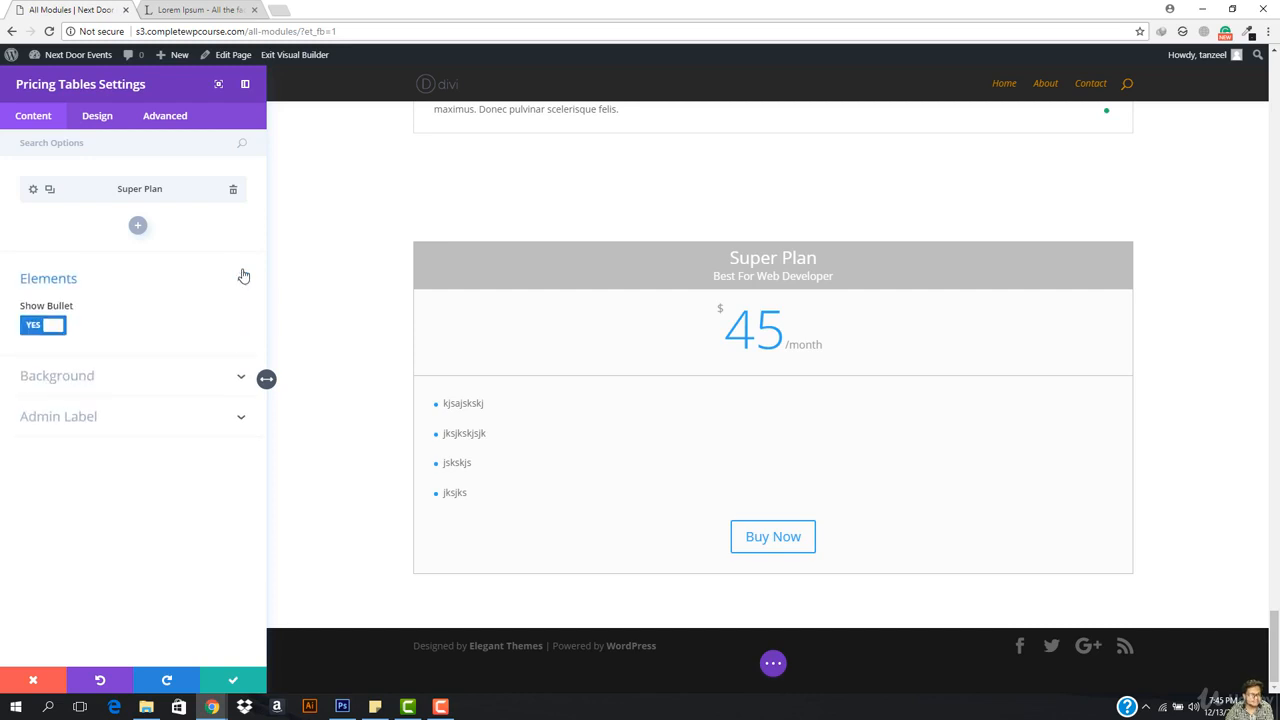
left_click(40, 326)
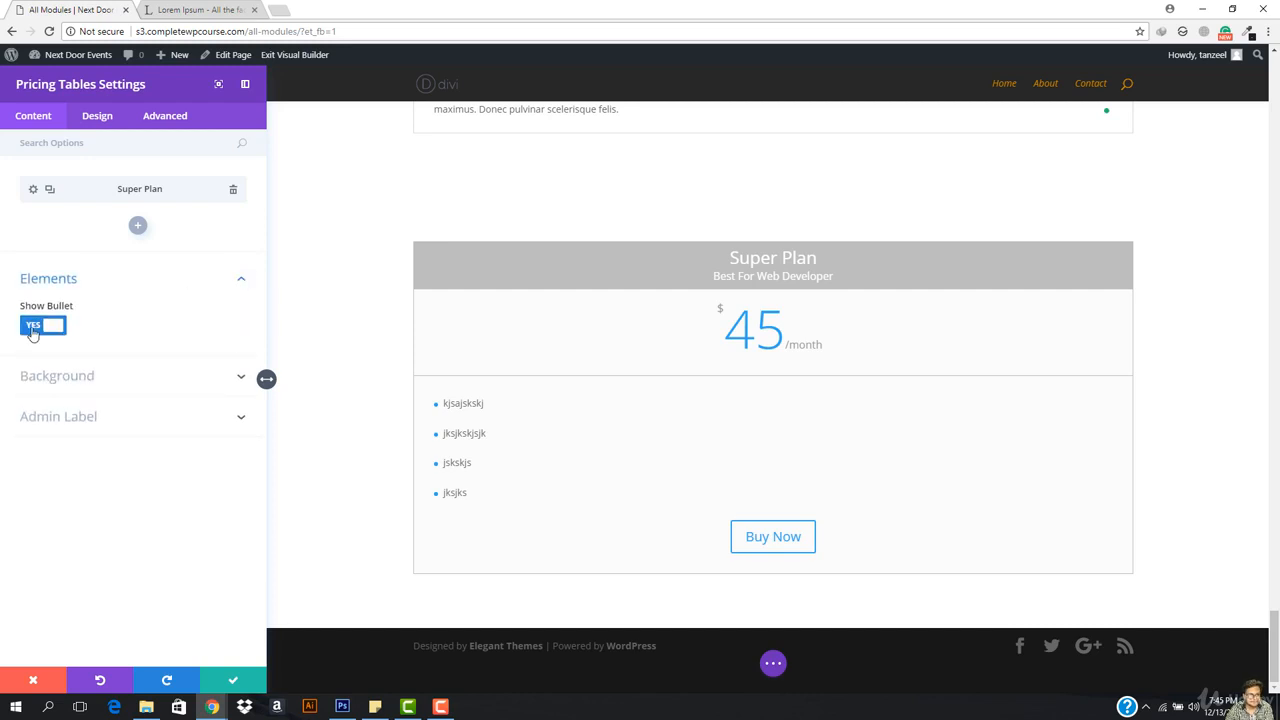
Step: Duplicate the Super Plan column twice to make three columns
left_click(50, 190)
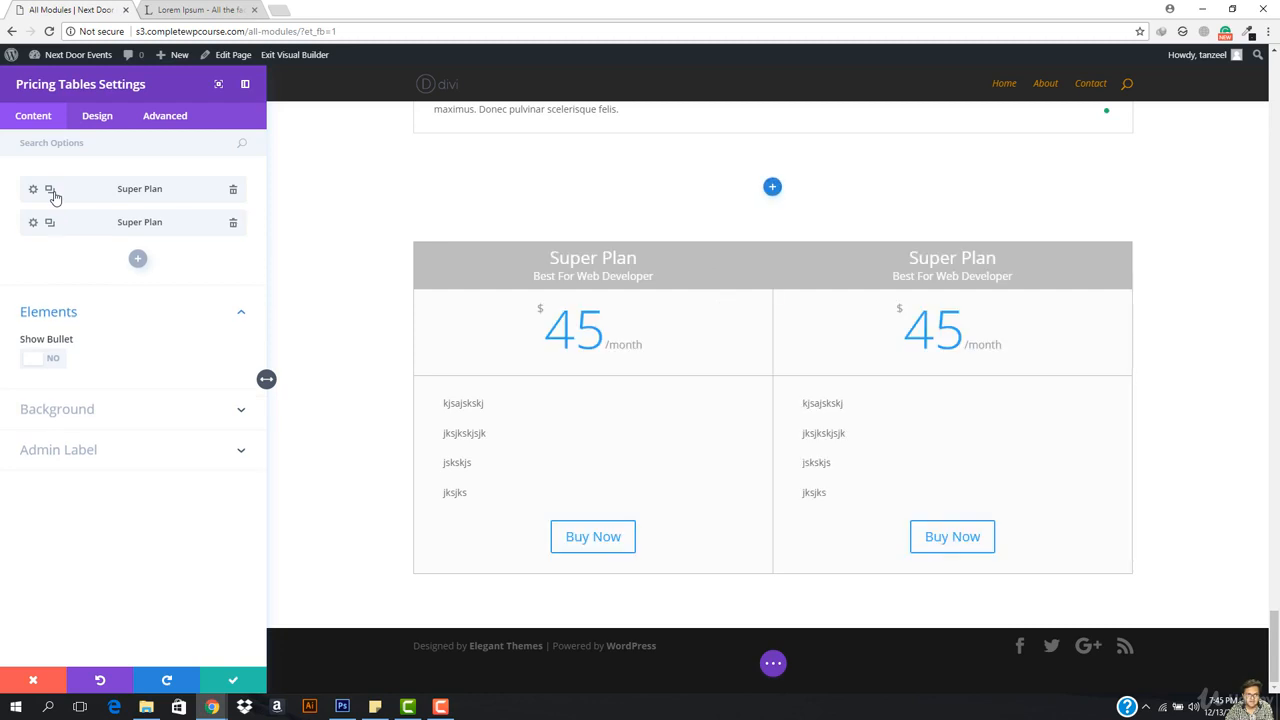
left_click(50, 190)
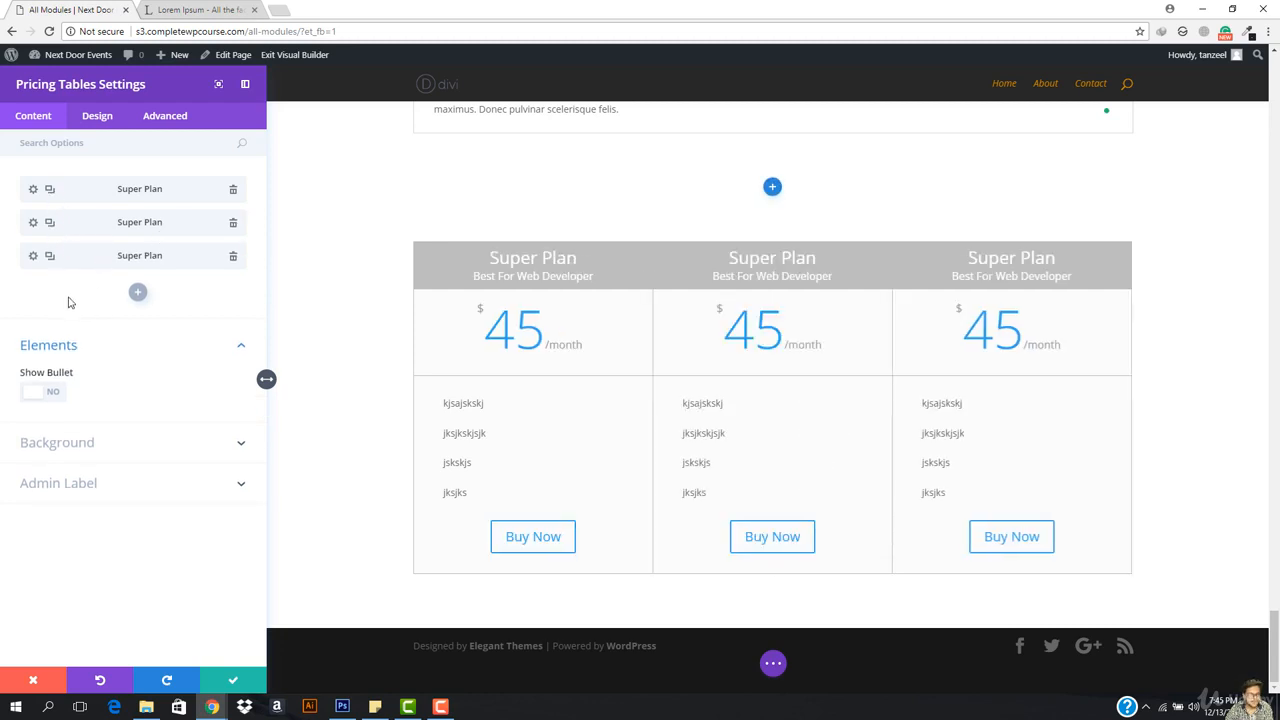
left_click(33, 222)
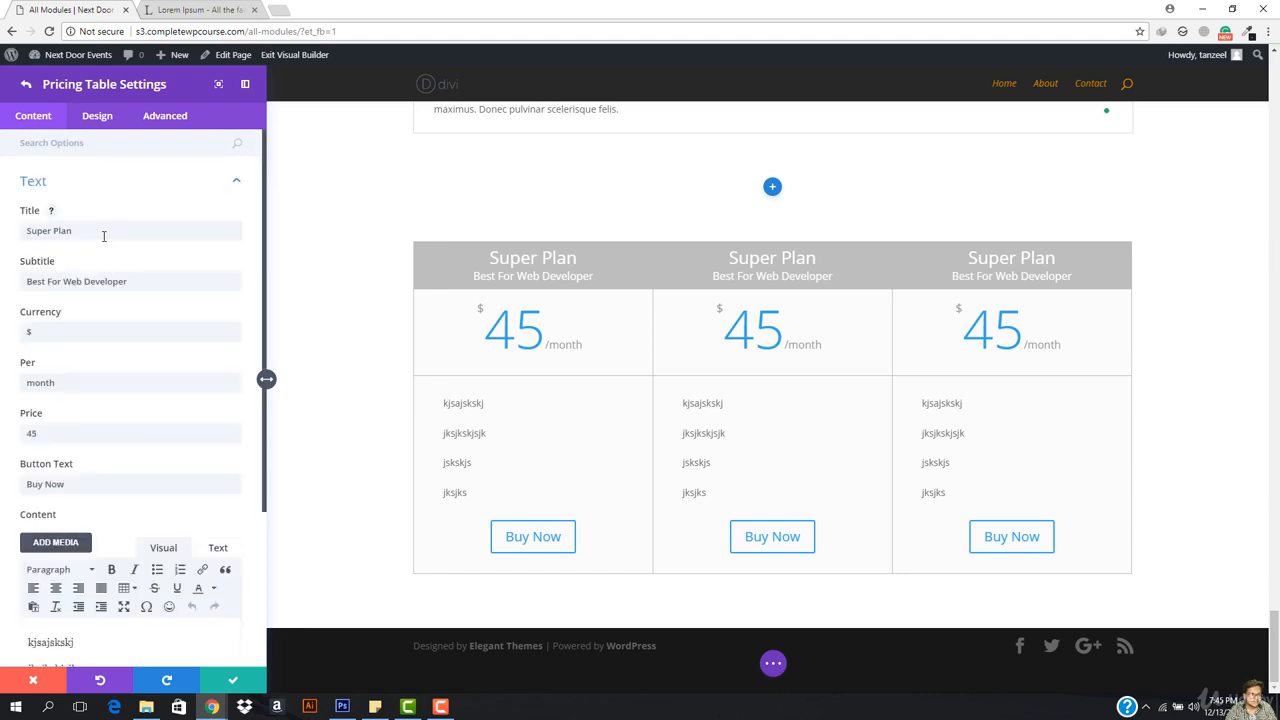
Step: Rename the second column 'Dooper Plan' with subtitle 'Best For Freelancers'
triple_click(103, 235)
type("Super")
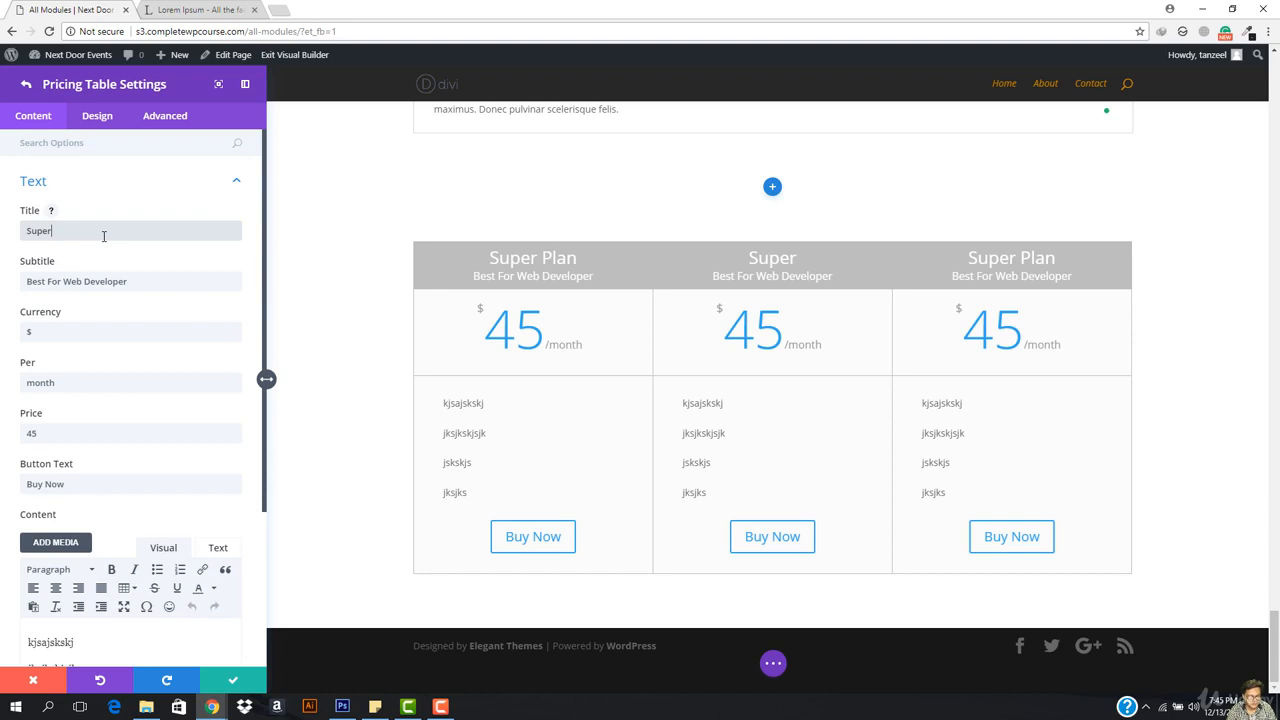
key("BackSpace")
key("BackSpace")
key("BackSpace")
key("BackSpace")
key("BackSpace")
type("Dooper Plan")
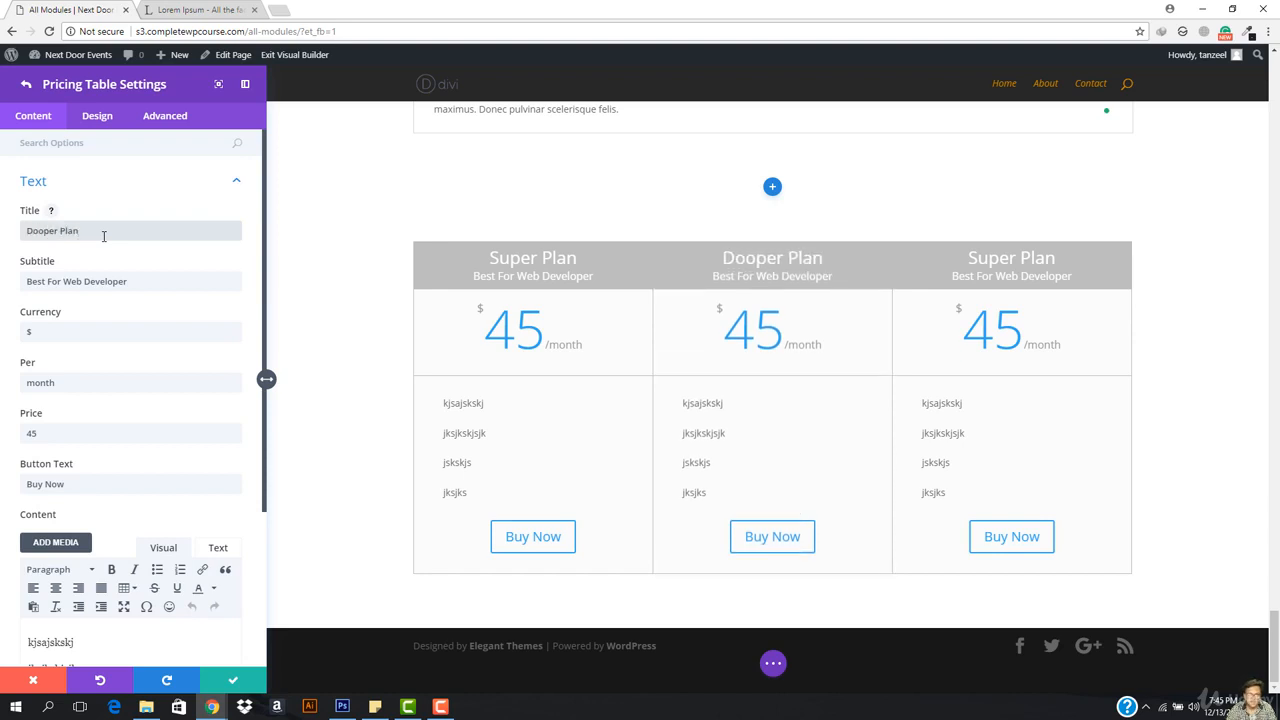
left_click_drag(125, 281, 59, 289)
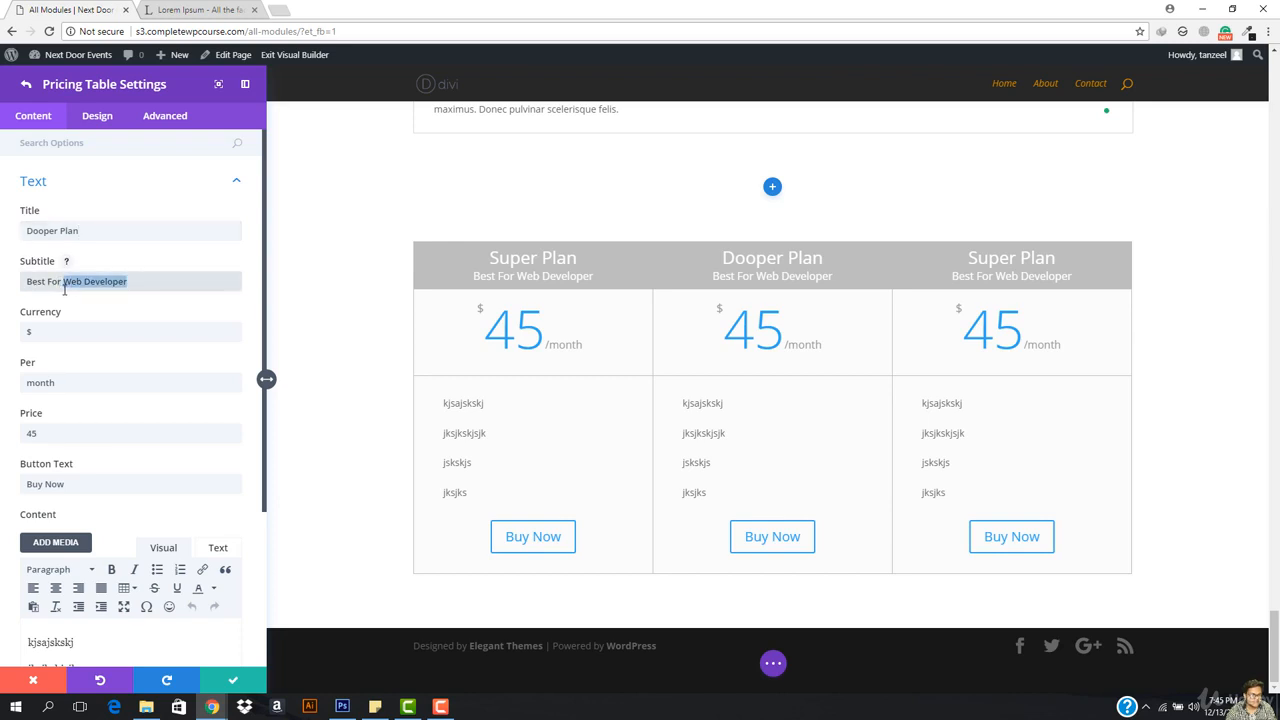
type("Fre")
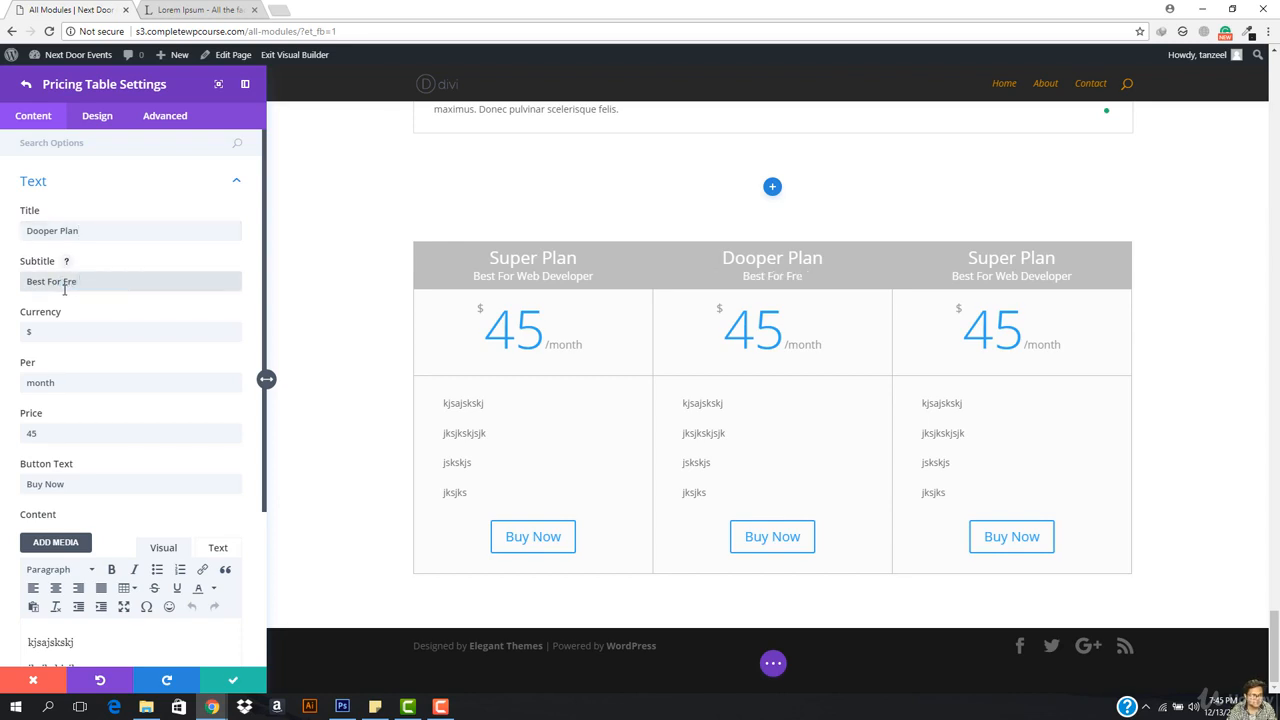
type("elancers")
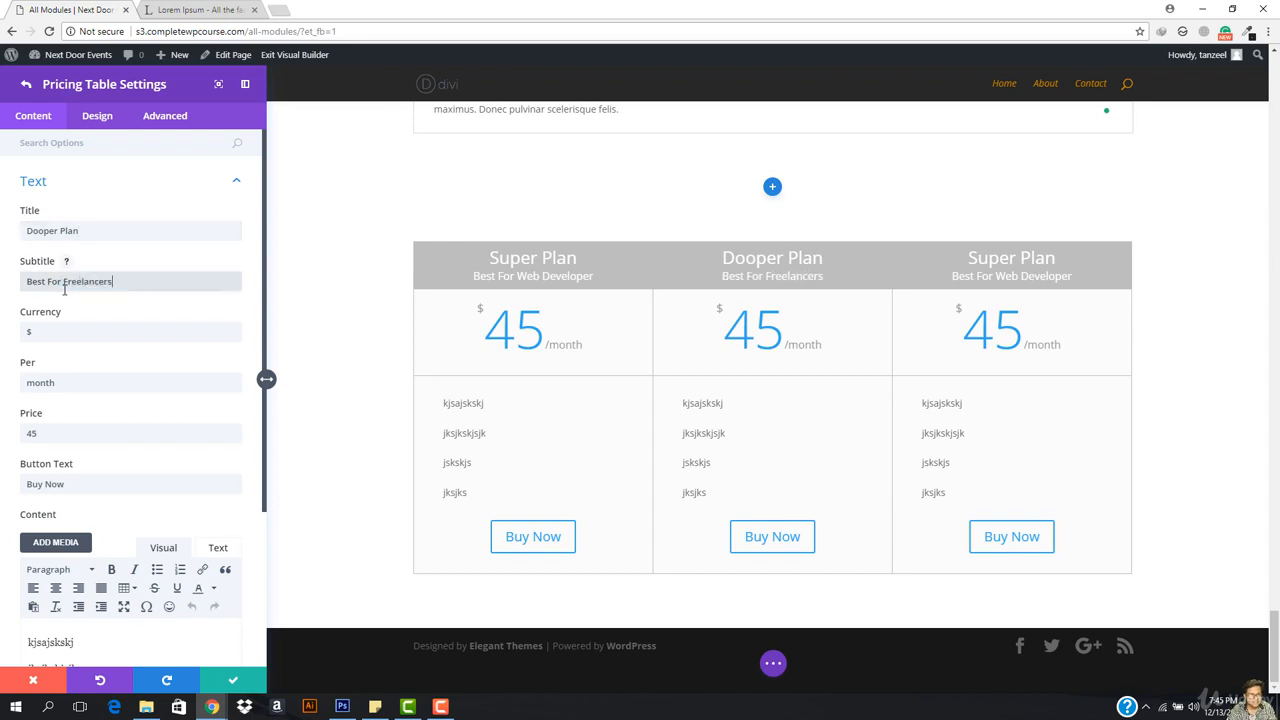
Step: Rename the third column 'Gorilla Plan' with subtitle 'Best For Gorillas'
triple_click(1006, 260)
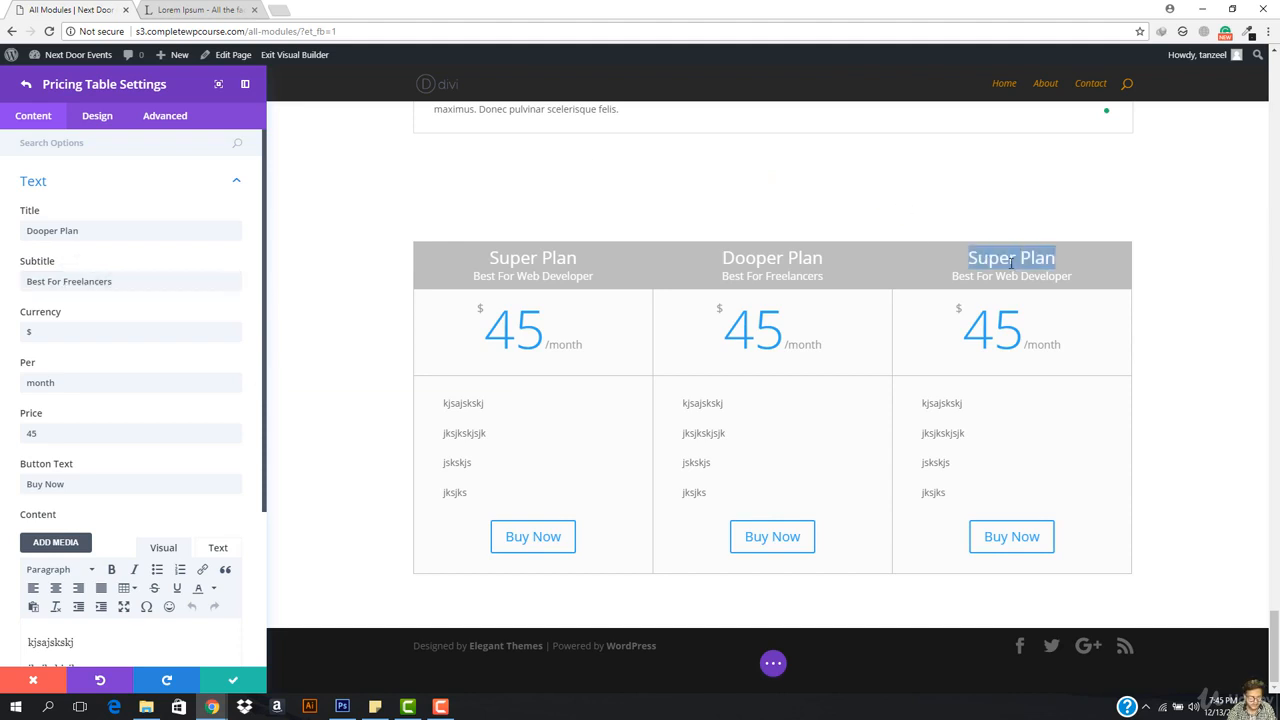
key("BackSpace")
type("Gorilla ")
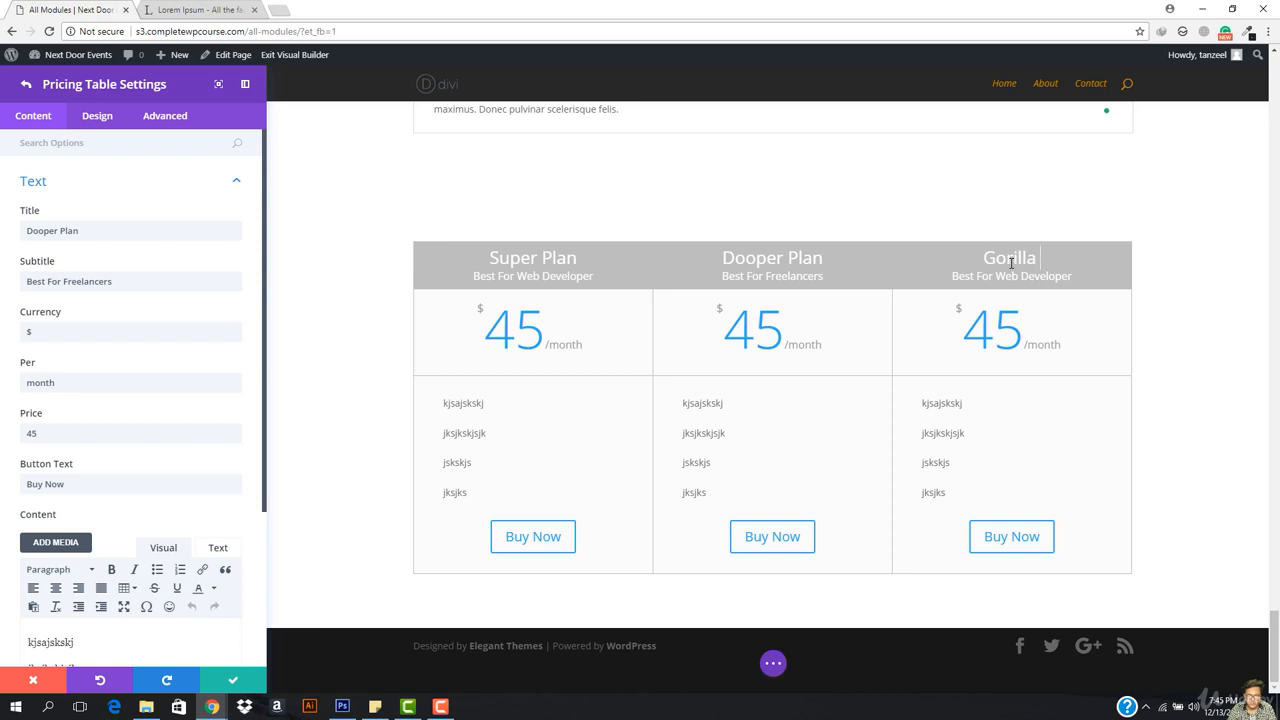
type("Plan")
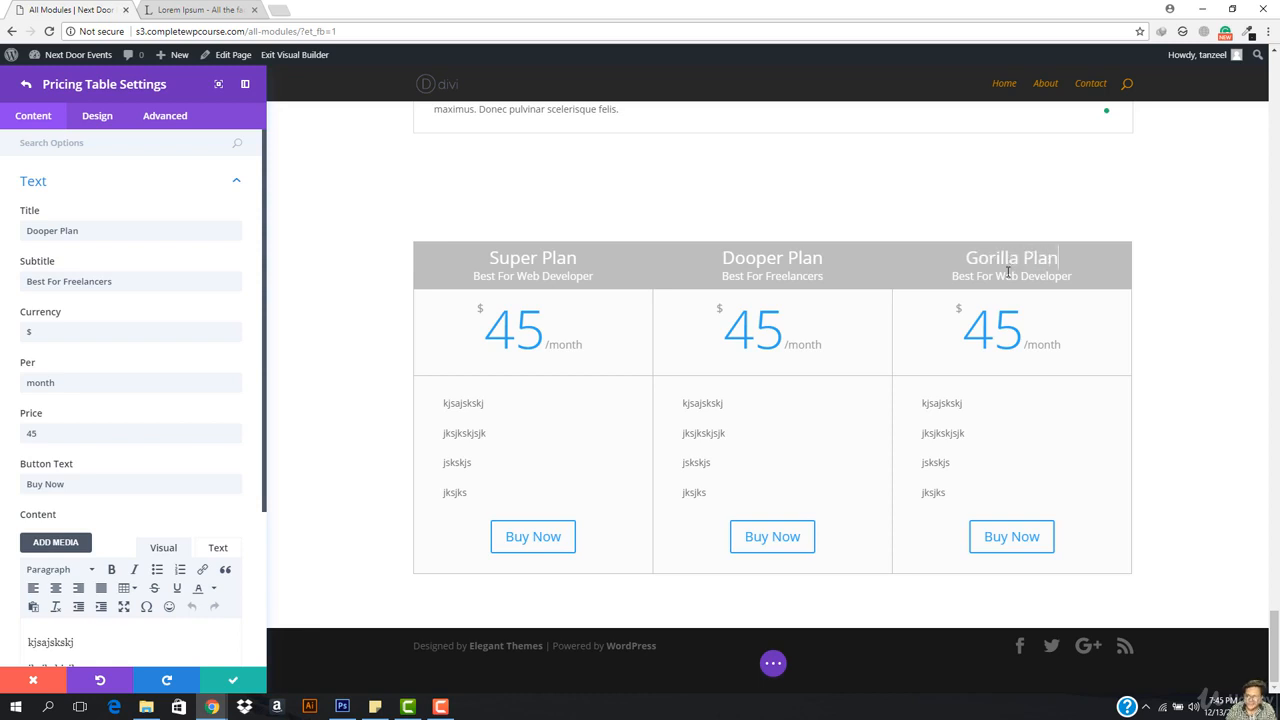
left_click_drag(1006, 276, 1087, 278)
type("Gorillas")
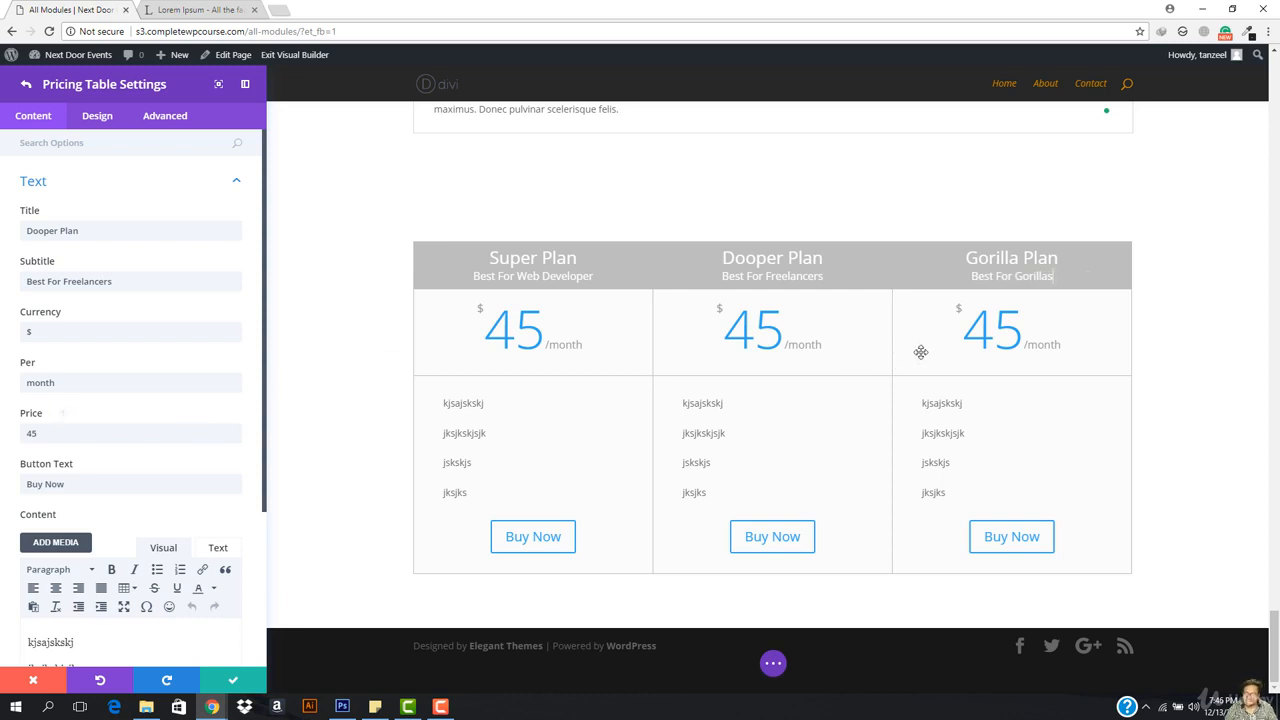
scroll(263, 377, "down", 3)
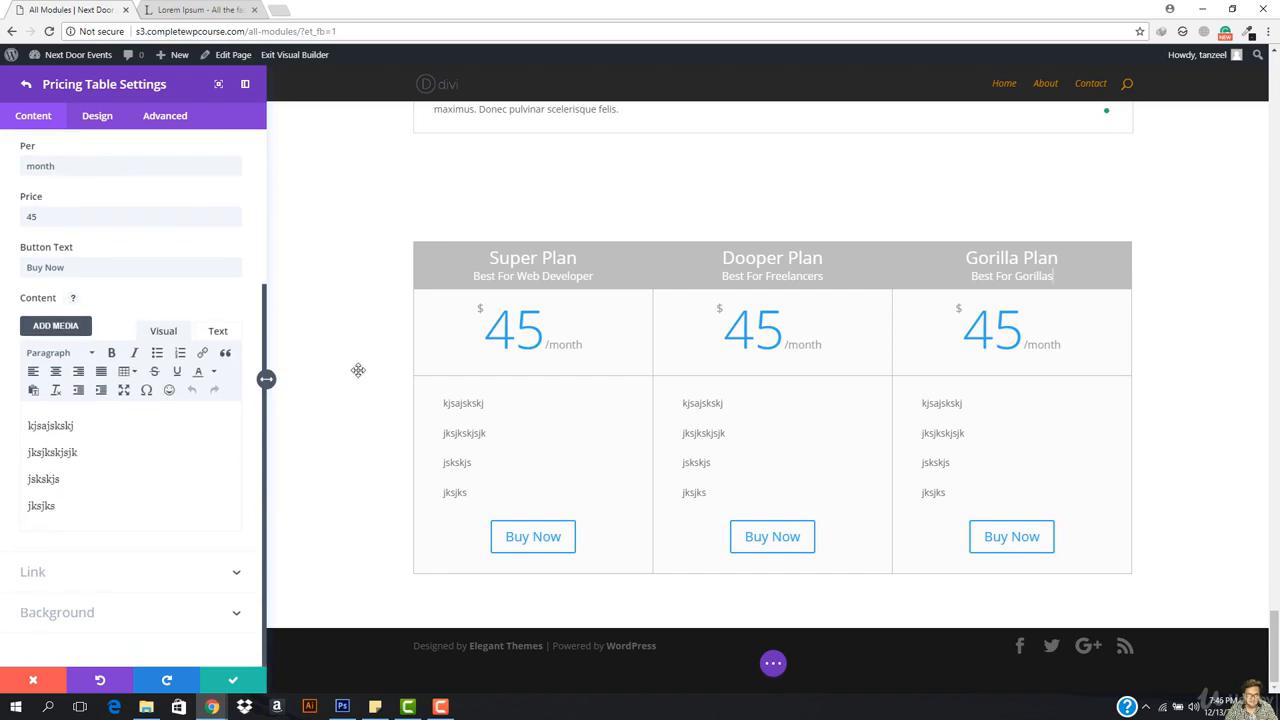
Step: Review the pricing table's featured-table layout and background colour options
left_click(26, 85)
left_click(100, 120)
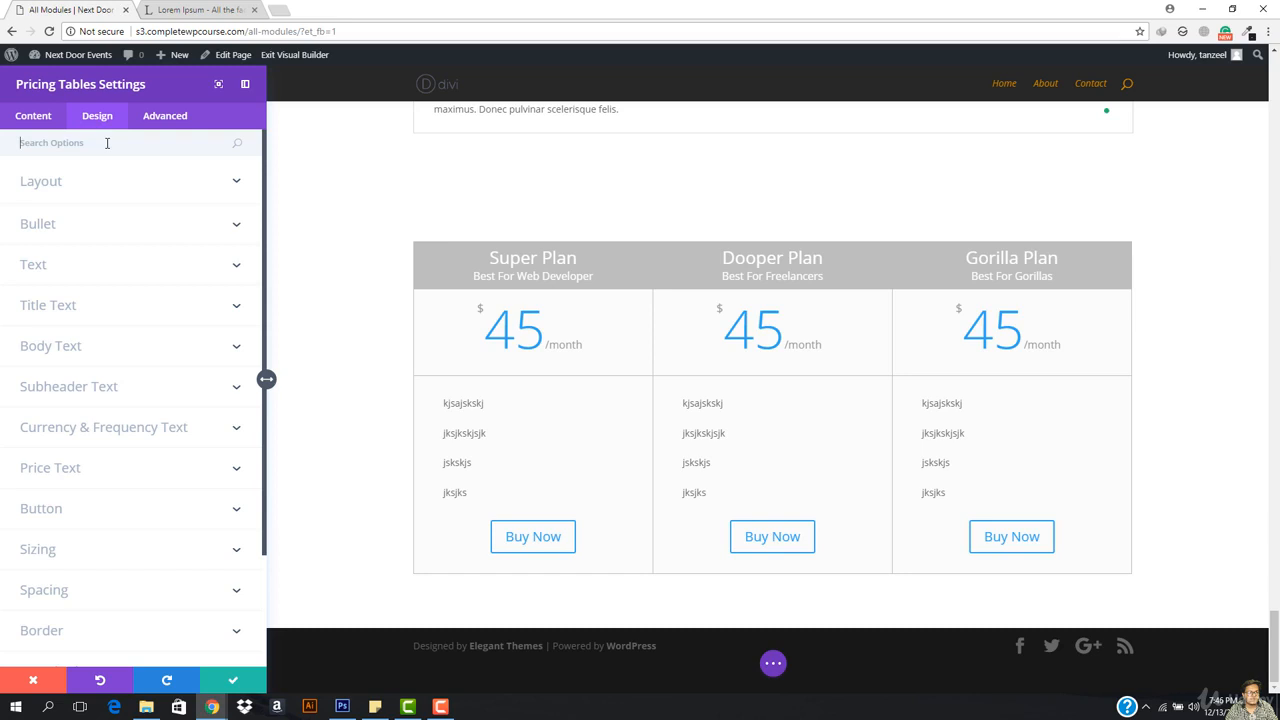
left_click(78, 190)
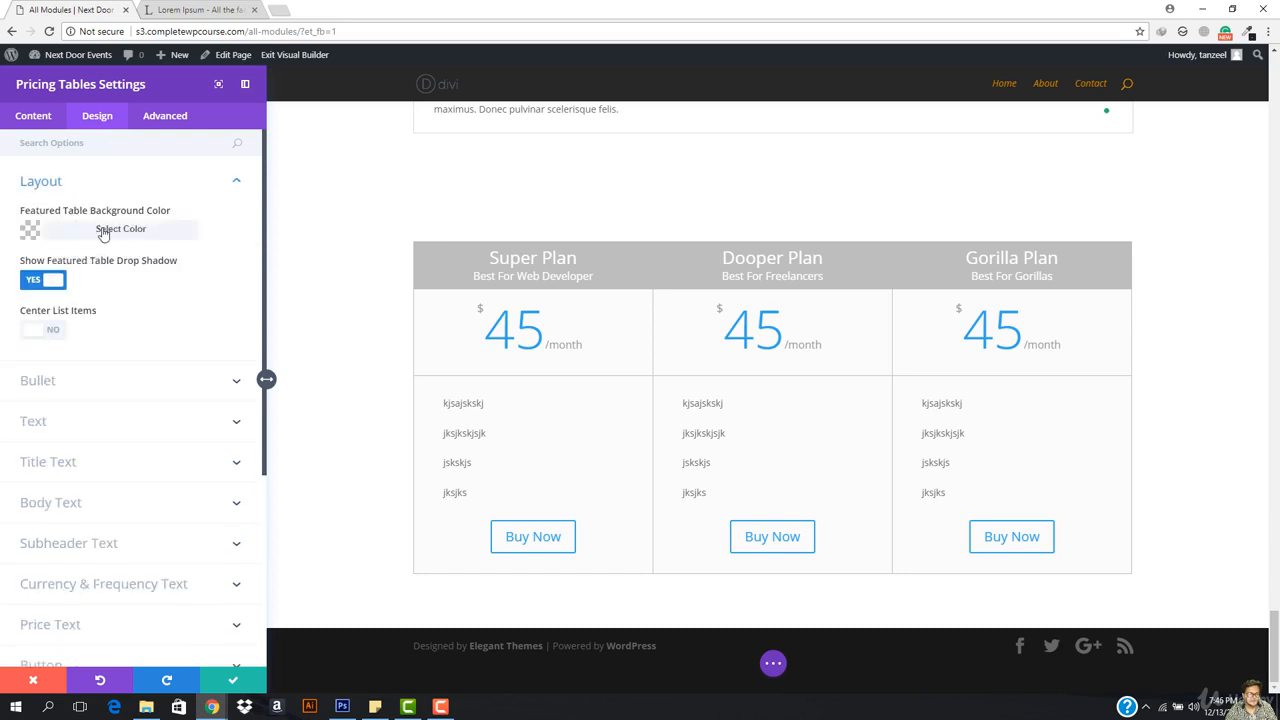
left_click(100, 228)
left_click(30, 117)
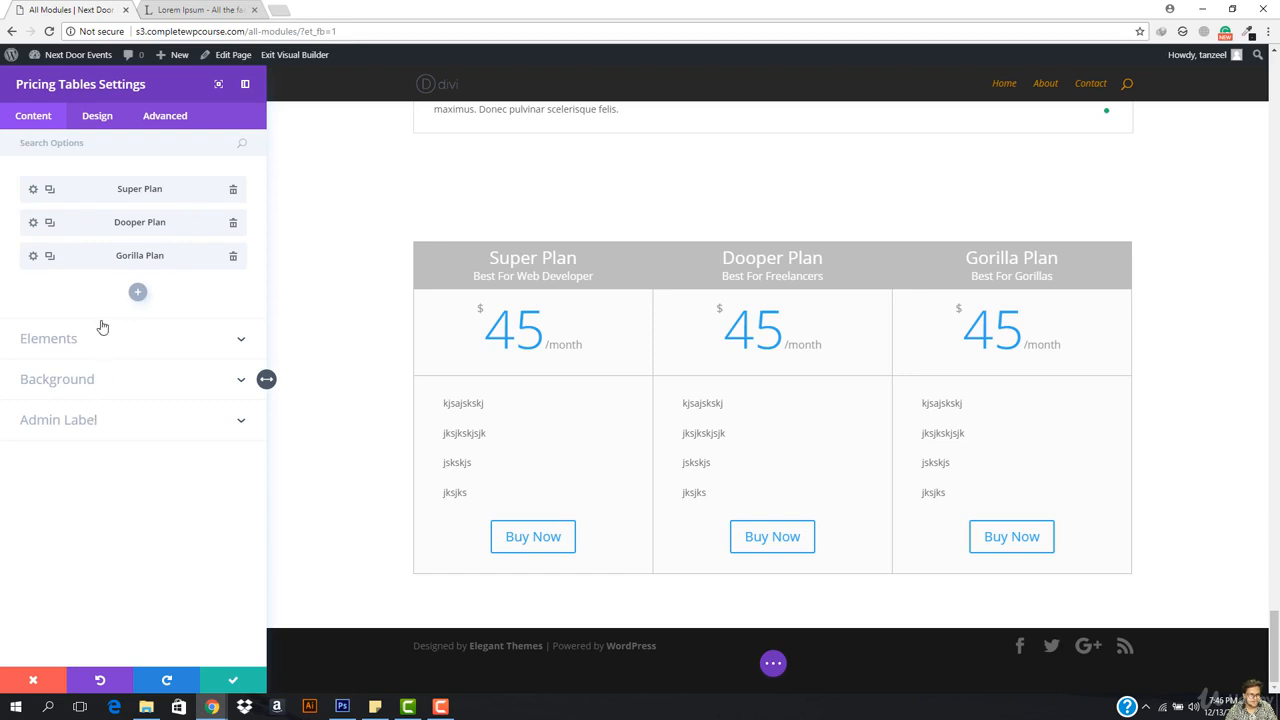
Step: Inspect the Dooper Plan's background, text and design options, then return to Pricing Tables Settings
left_click(33, 228)
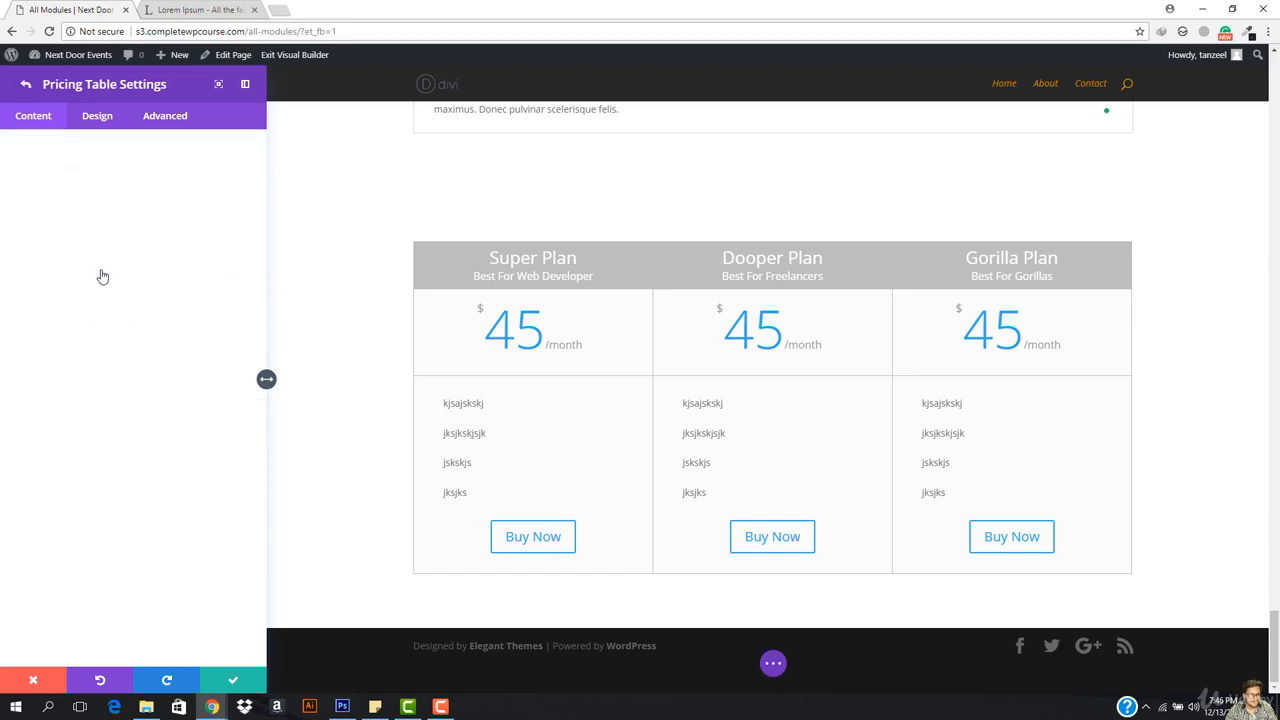
left_click(95, 265)
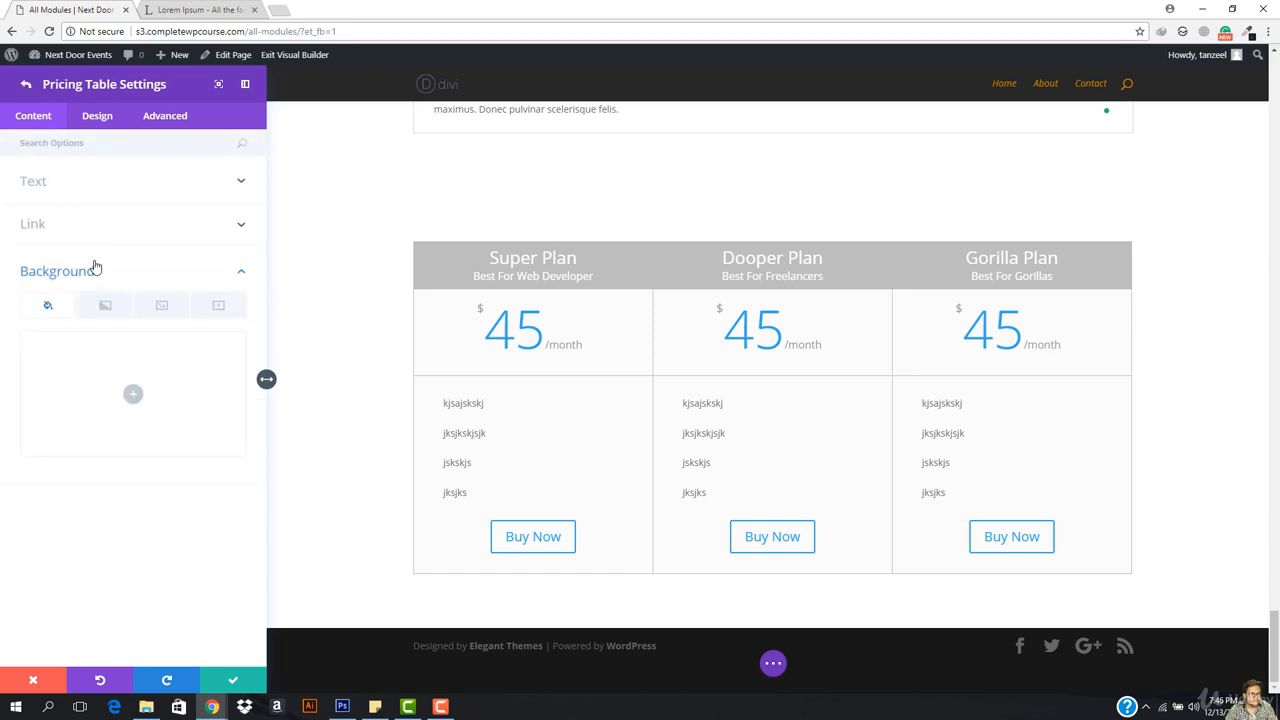
left_click(91, 265)
left_click(91, 186)
scroll(108, 380, "down", 3)
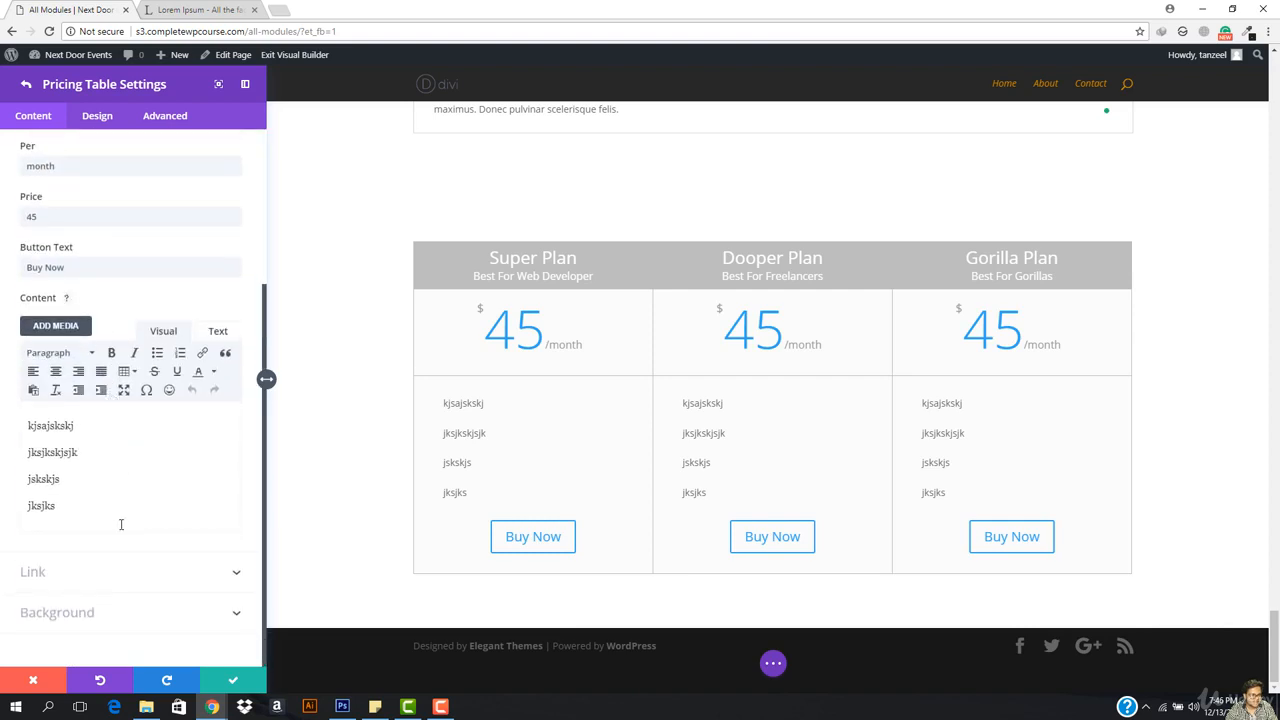
left_click(103, 116)
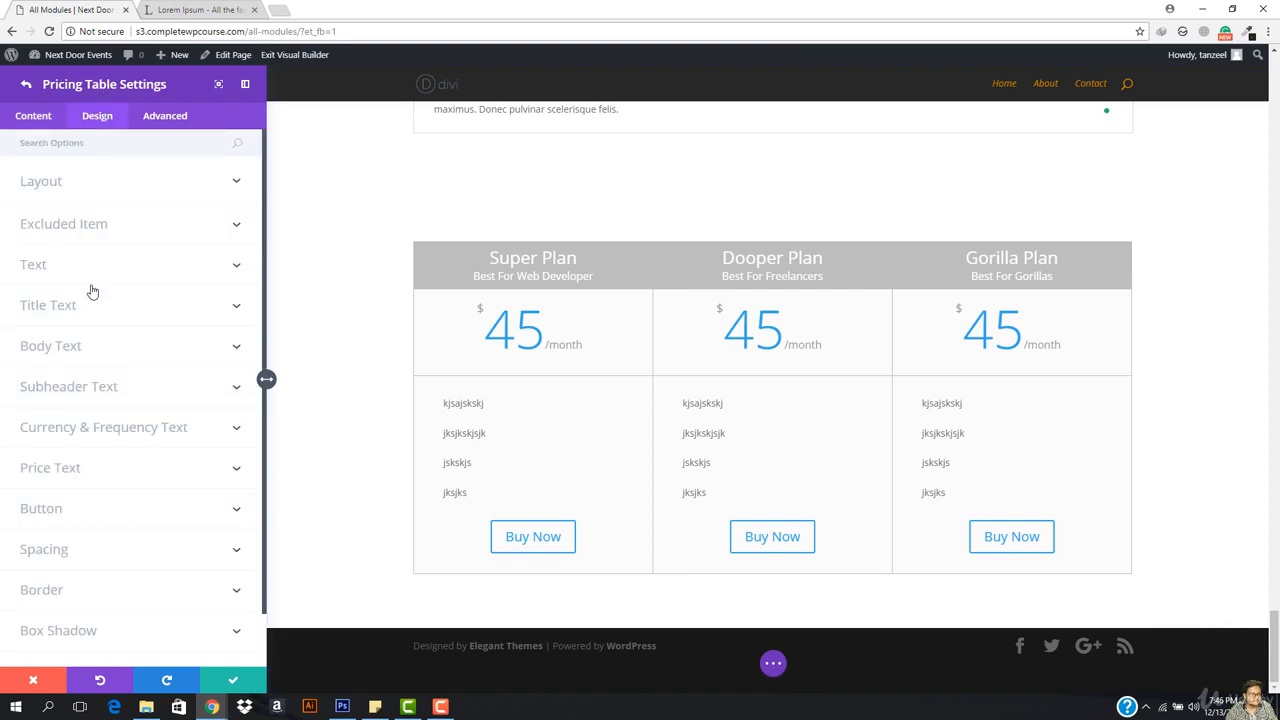
scroll(91, 291, "down", 1)
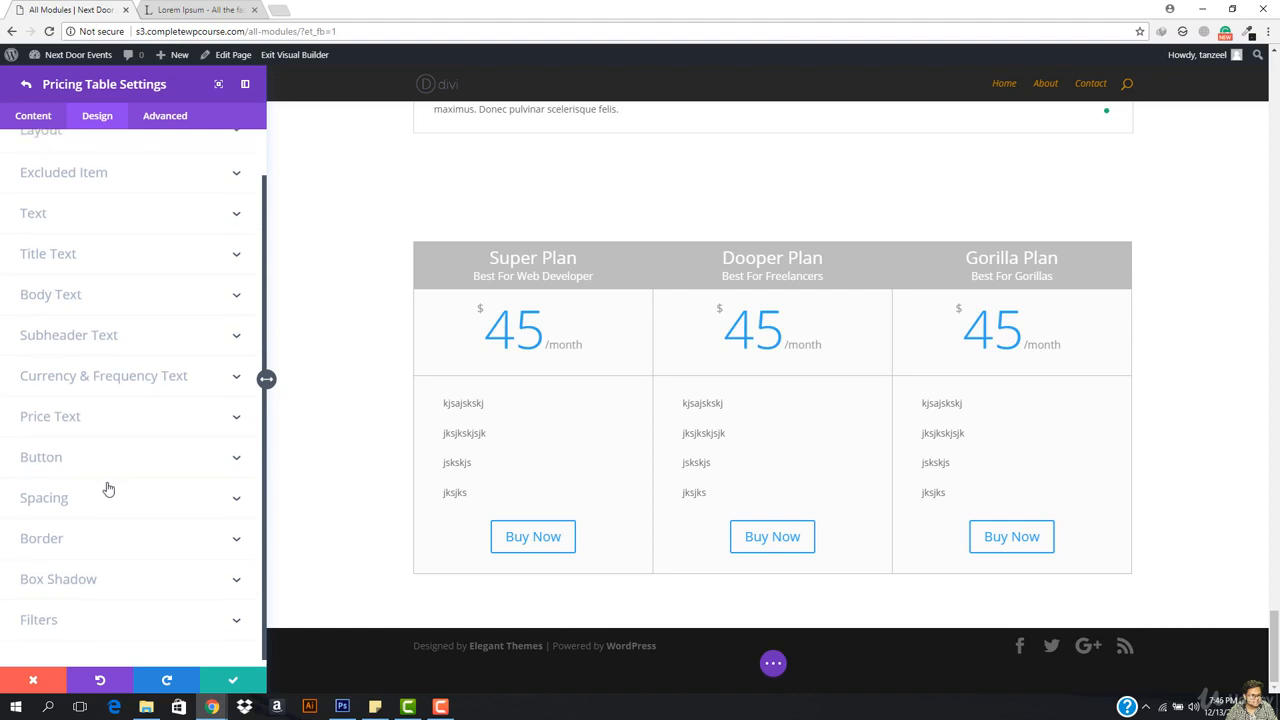
scroll(108, 489, "up", 1)
left_click(26, 84)
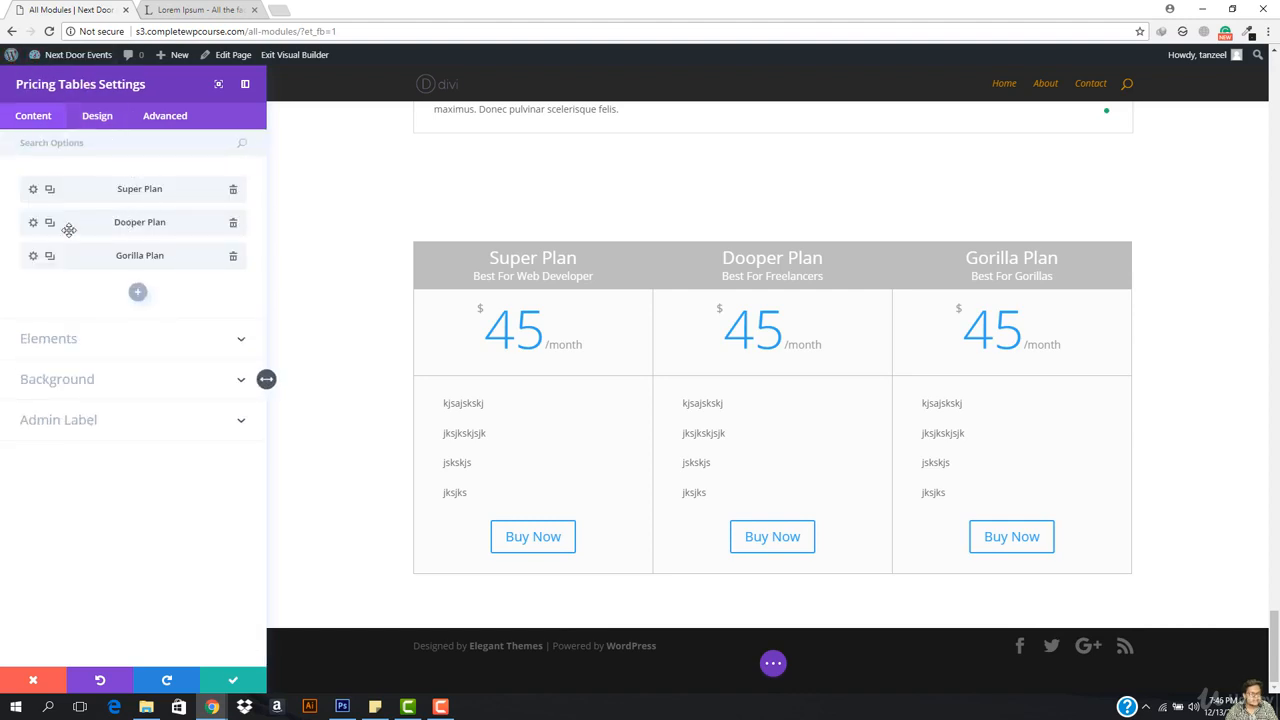
Step: Look over the Dooper Plan's content and design settings and return to the table settings
left_click(33, 222)
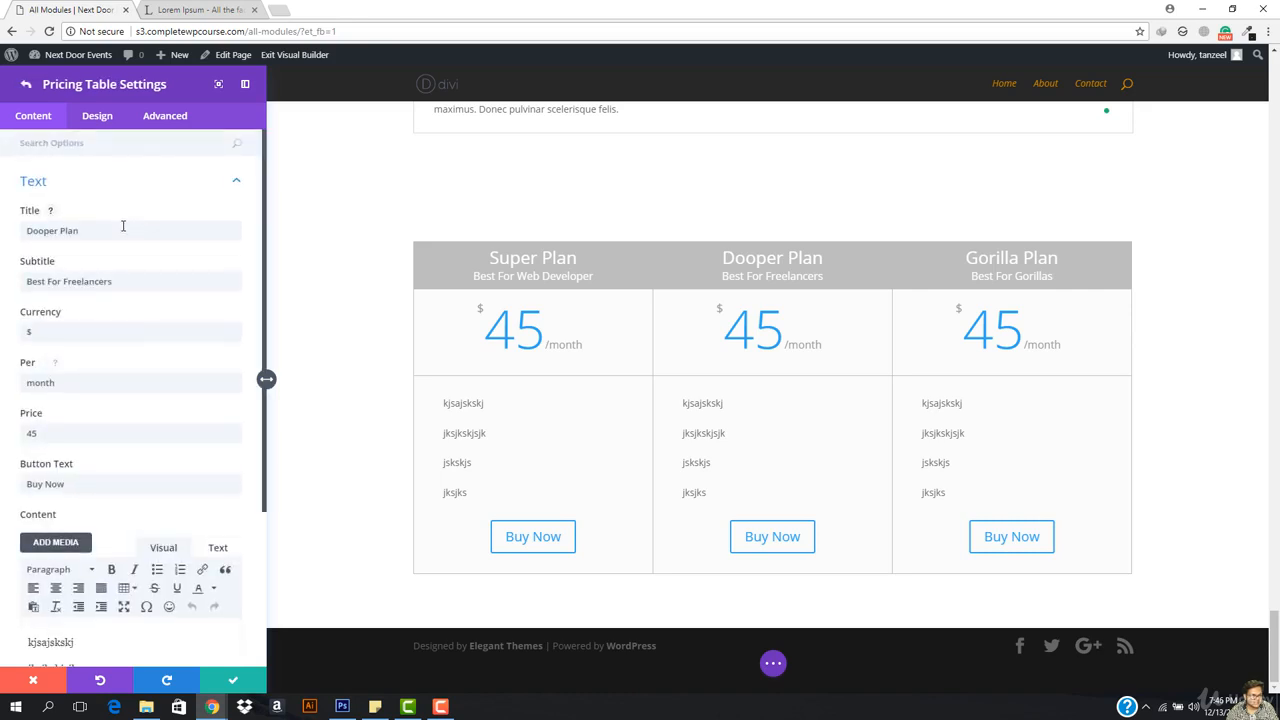
scroll(115, 250, "down", 3)
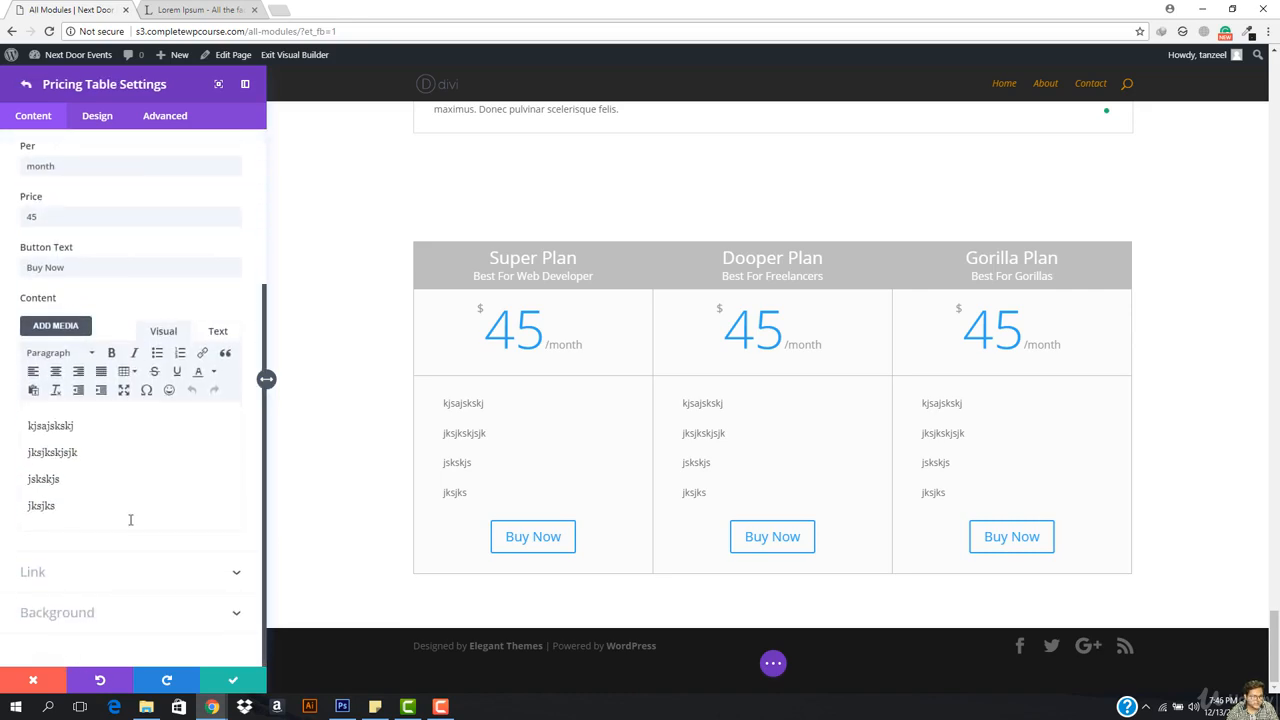
scroll(86, 293, "up", 2)
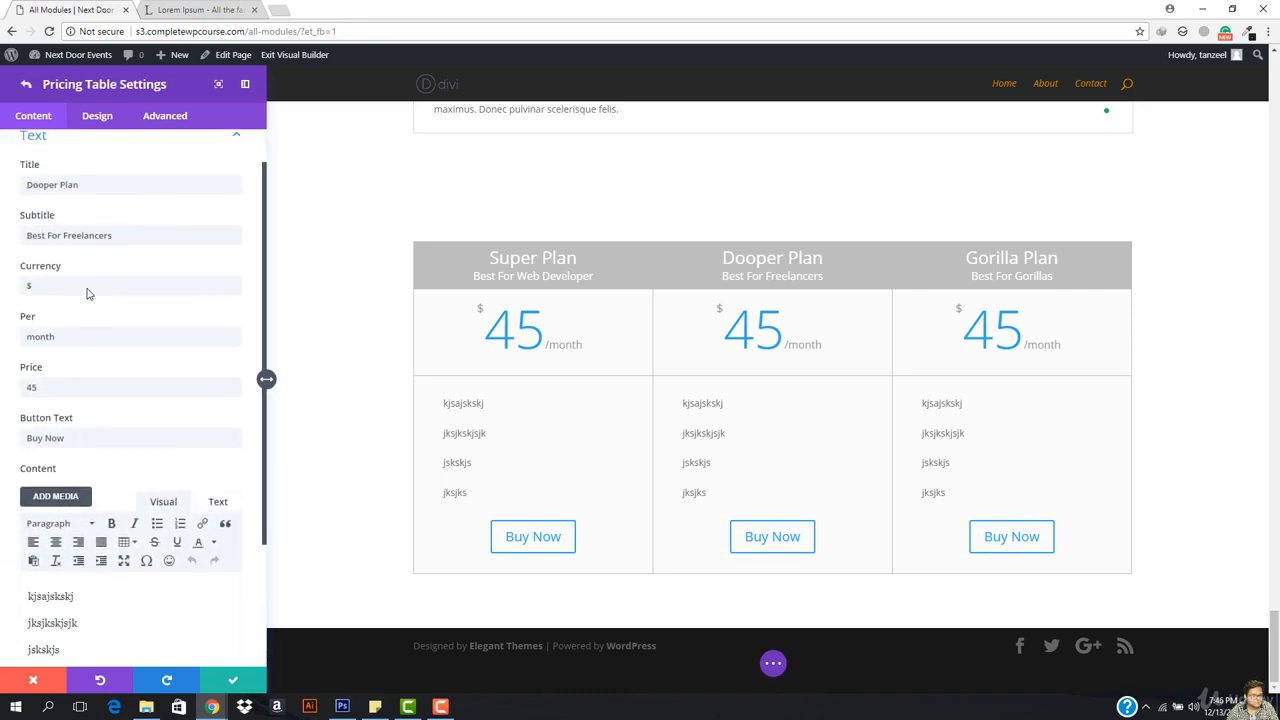
left_click(104, 117)
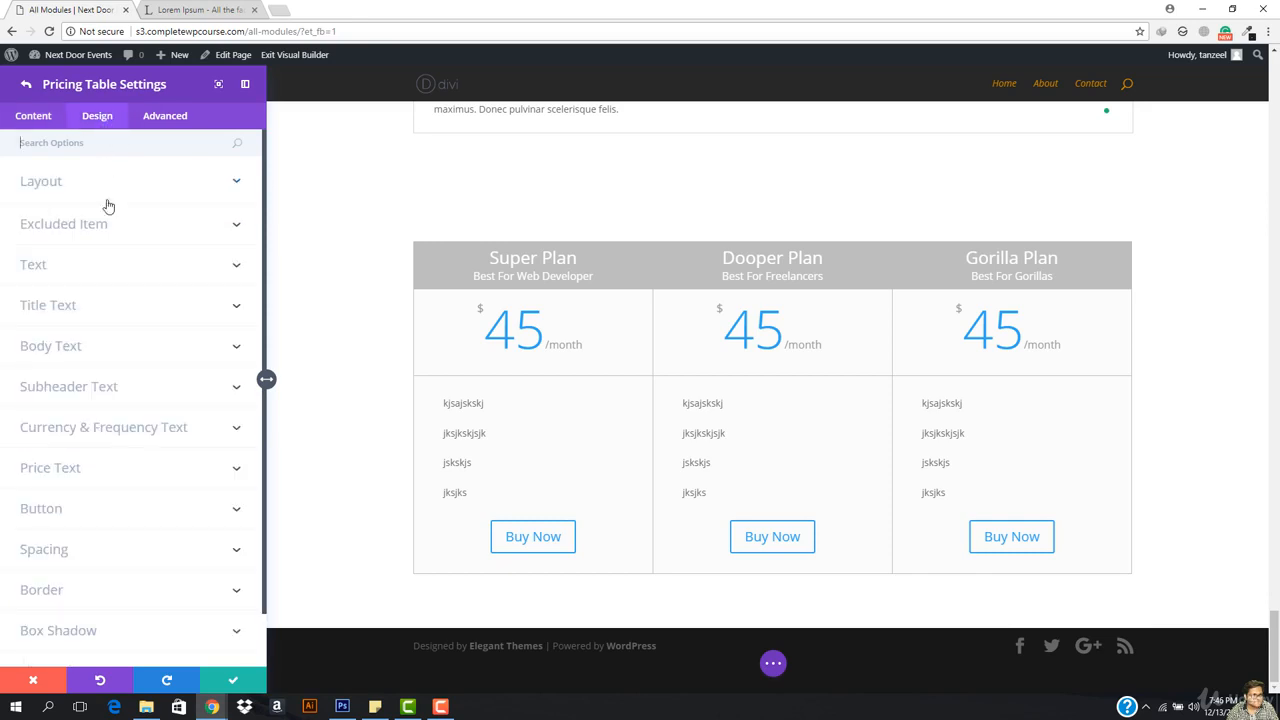
scroll(103, 406, "down", 1)
scroll(115, 453, "up", 1)
left_click(25, 84)
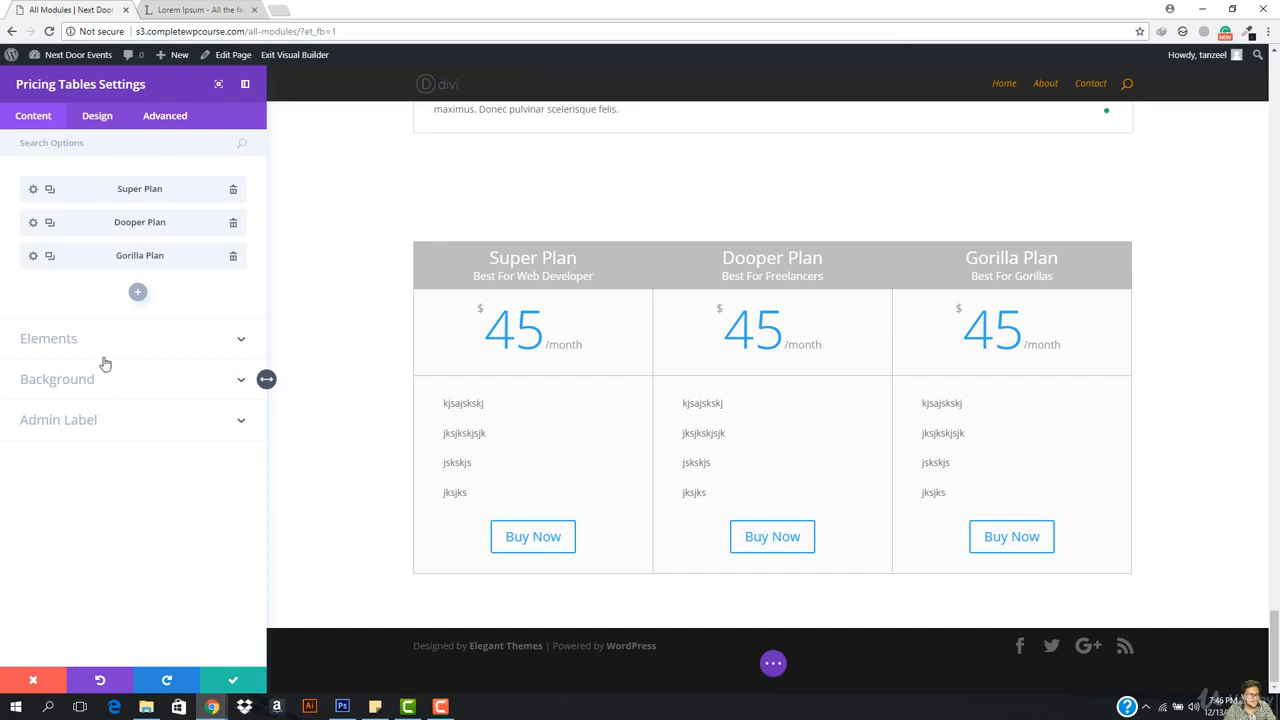
Step: Check the Elements options, then show the whole pricing table's Design options
left_click(76, 342)
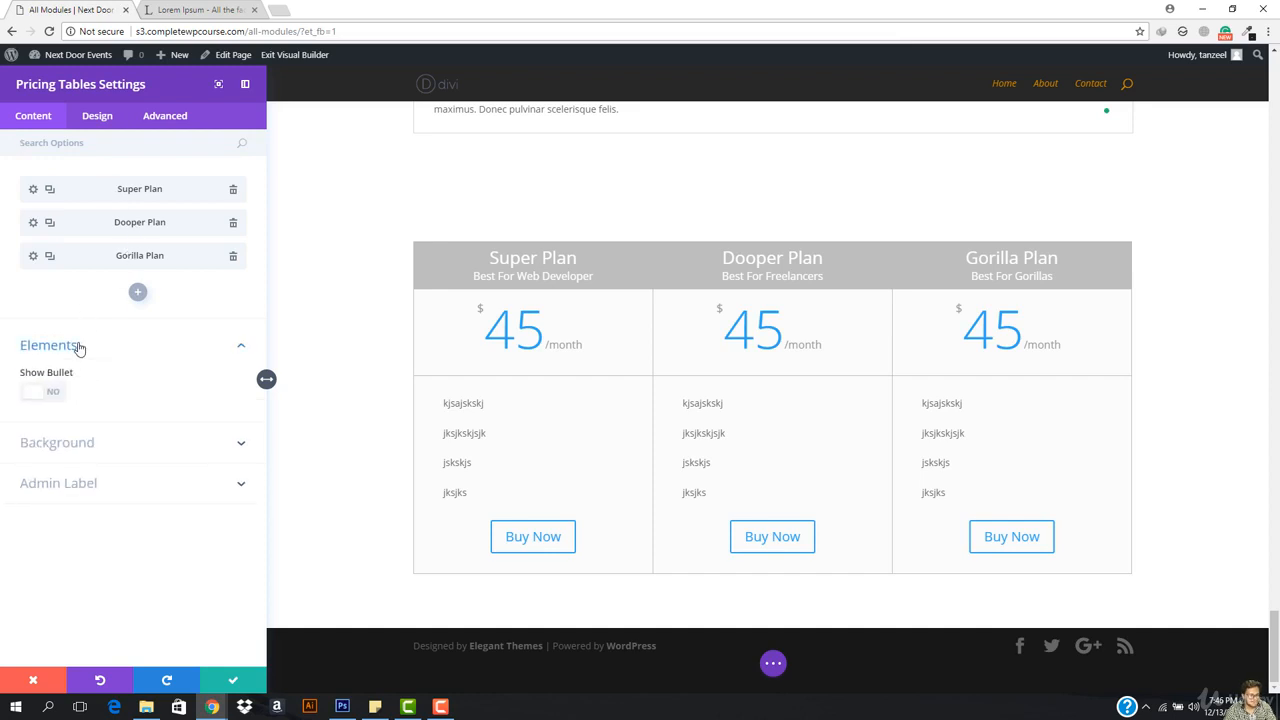
left_click(79, 346)
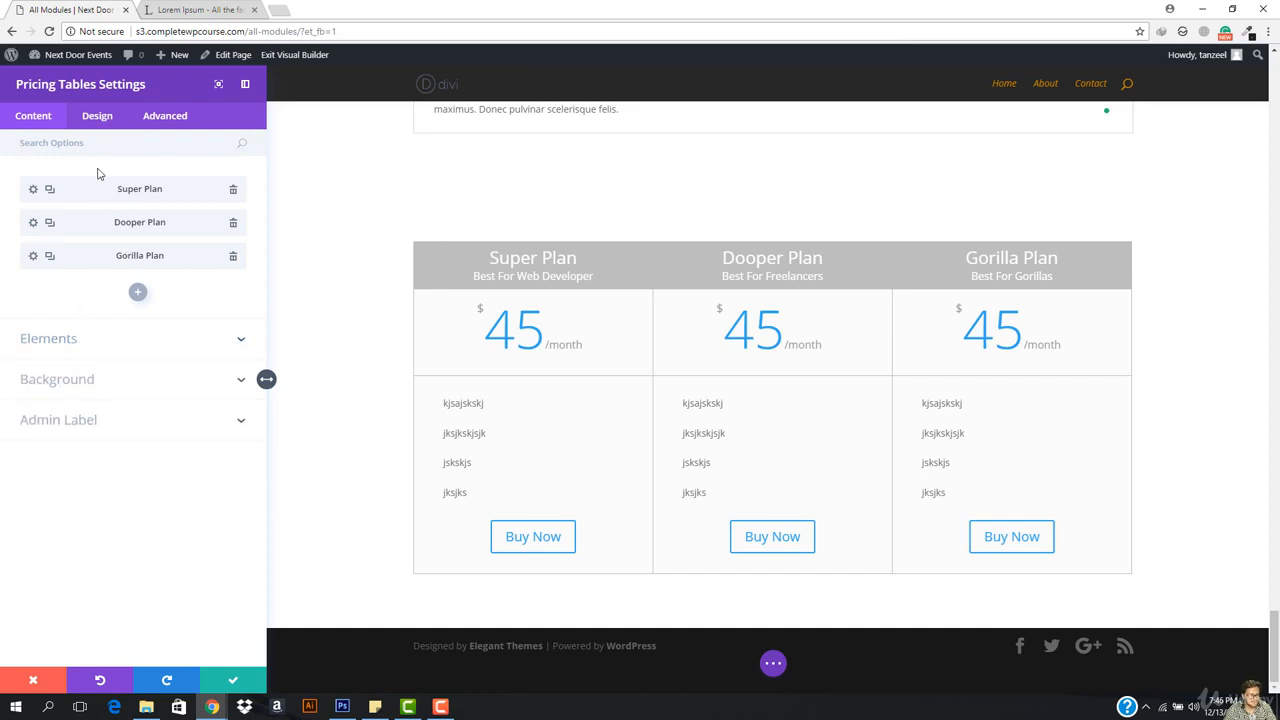
left_click(97, 116)
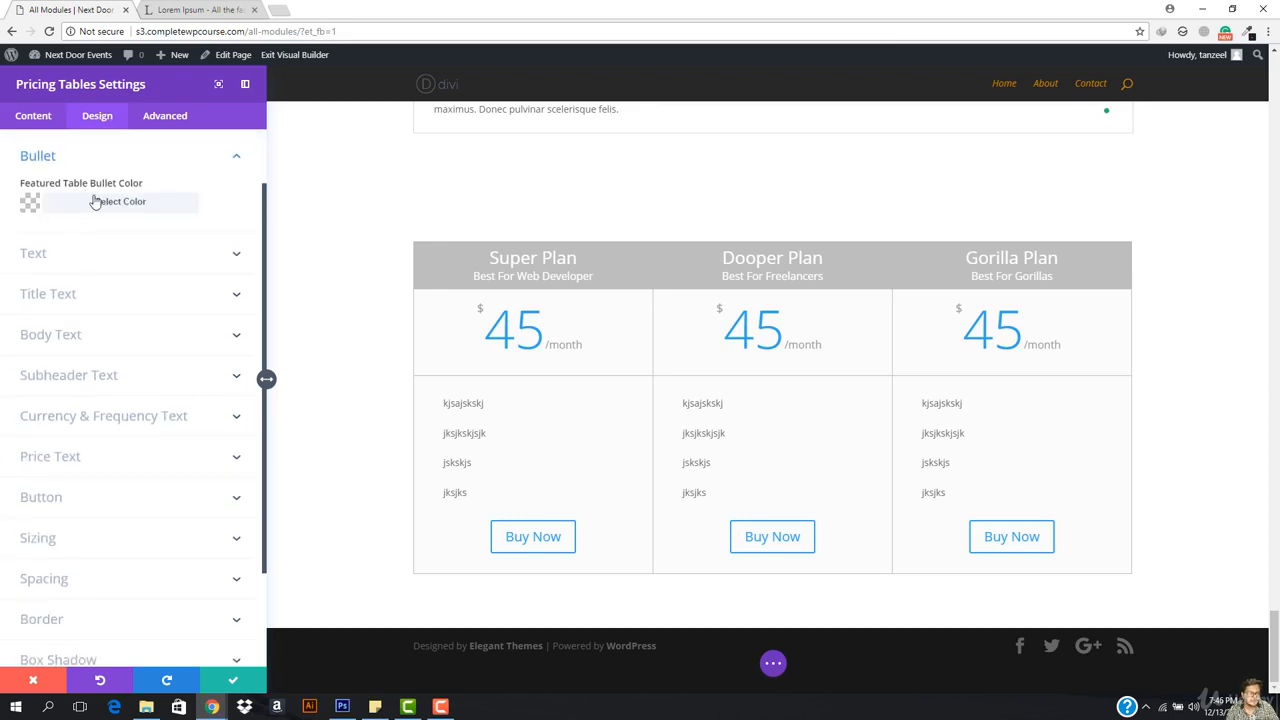
left_click(100, 162)
scroll(98, 185, "up", 1)
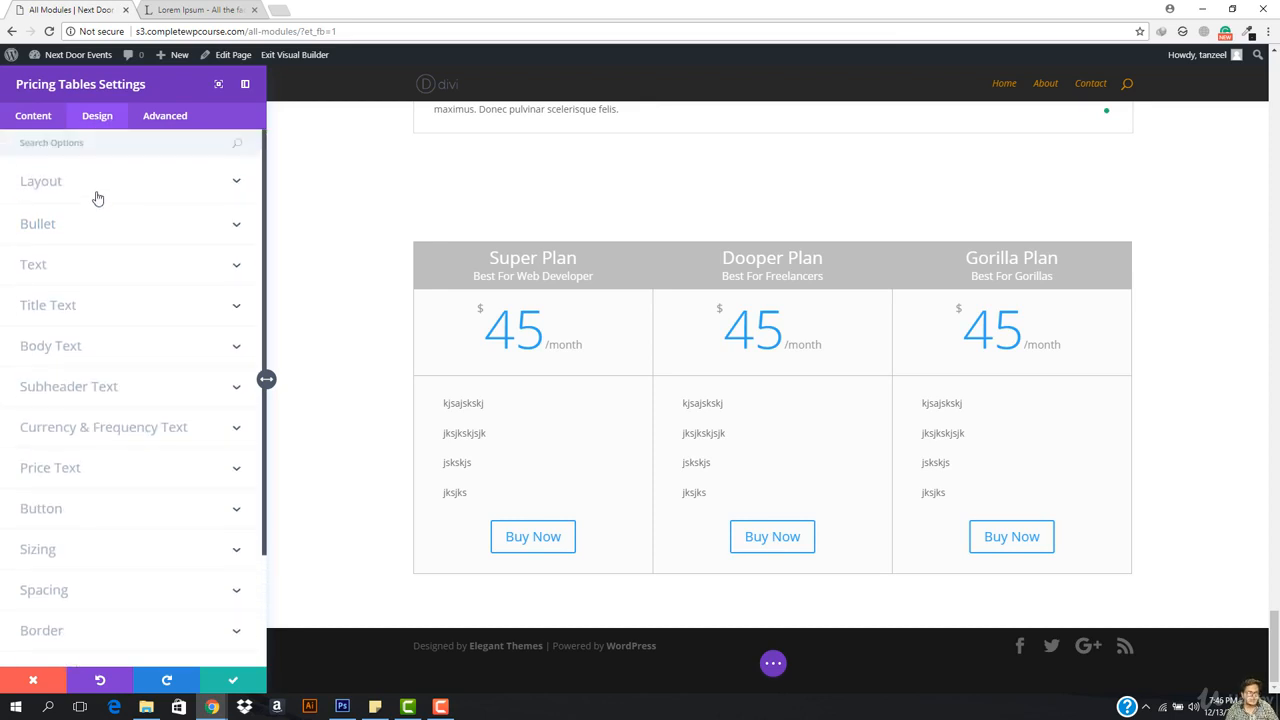
Step: Give the featured table a near-black background and center the list items
left_click(98, 190)
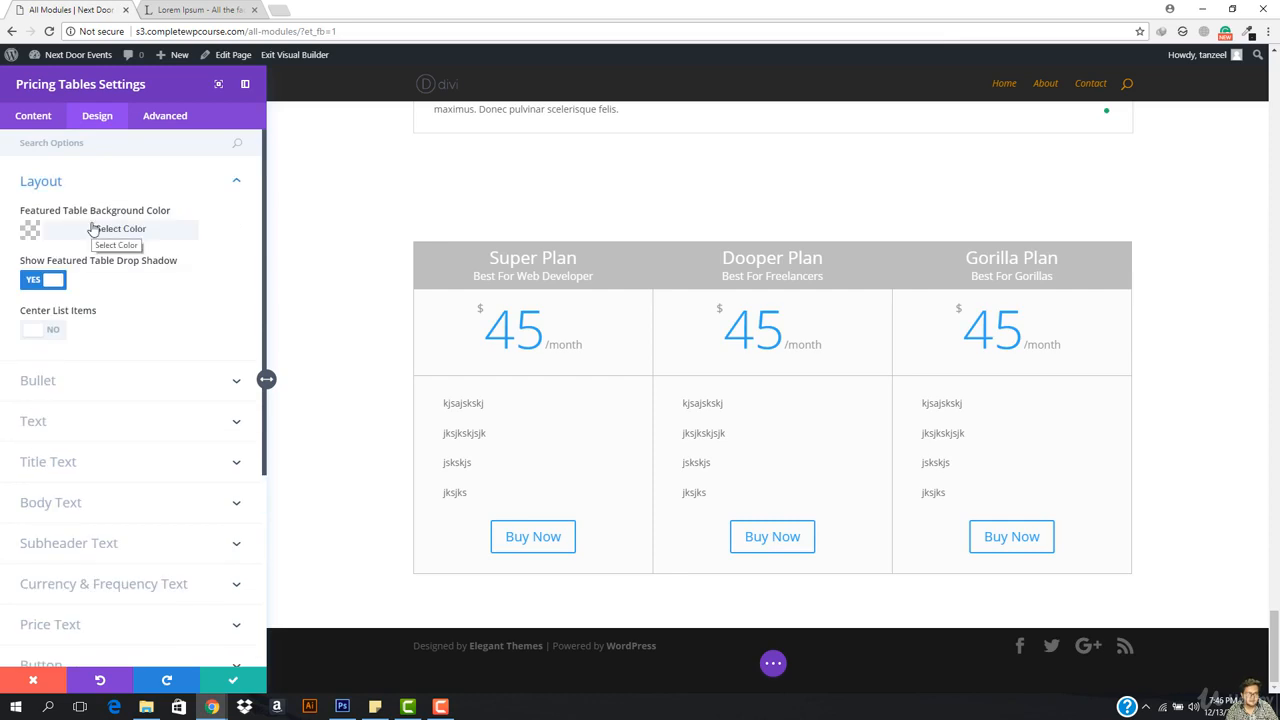
left_click(94, 230)
mouse_move(131, 338)
left_mouse_down()
mouse_move(57, 349)
mouse_move(117, 357)
mouse_move(140, 320)
mouse_move(113, 356)
left_mouse_up()
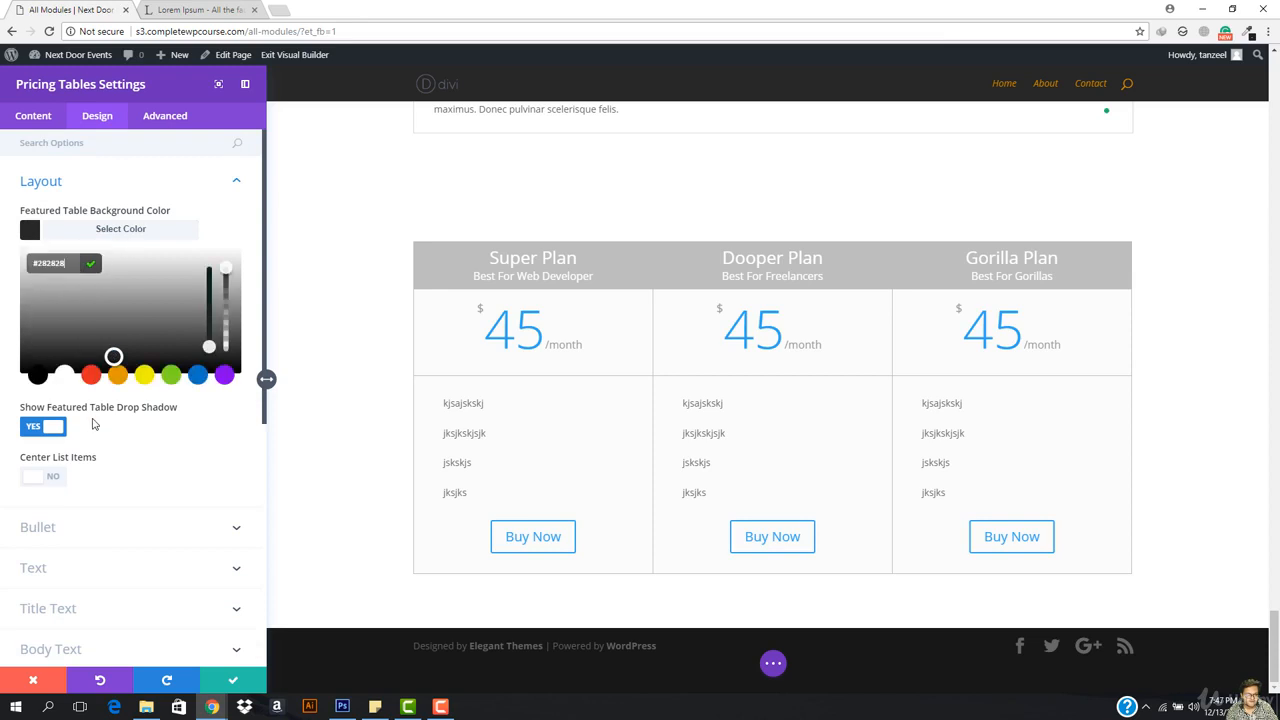
left_click(37, 485)
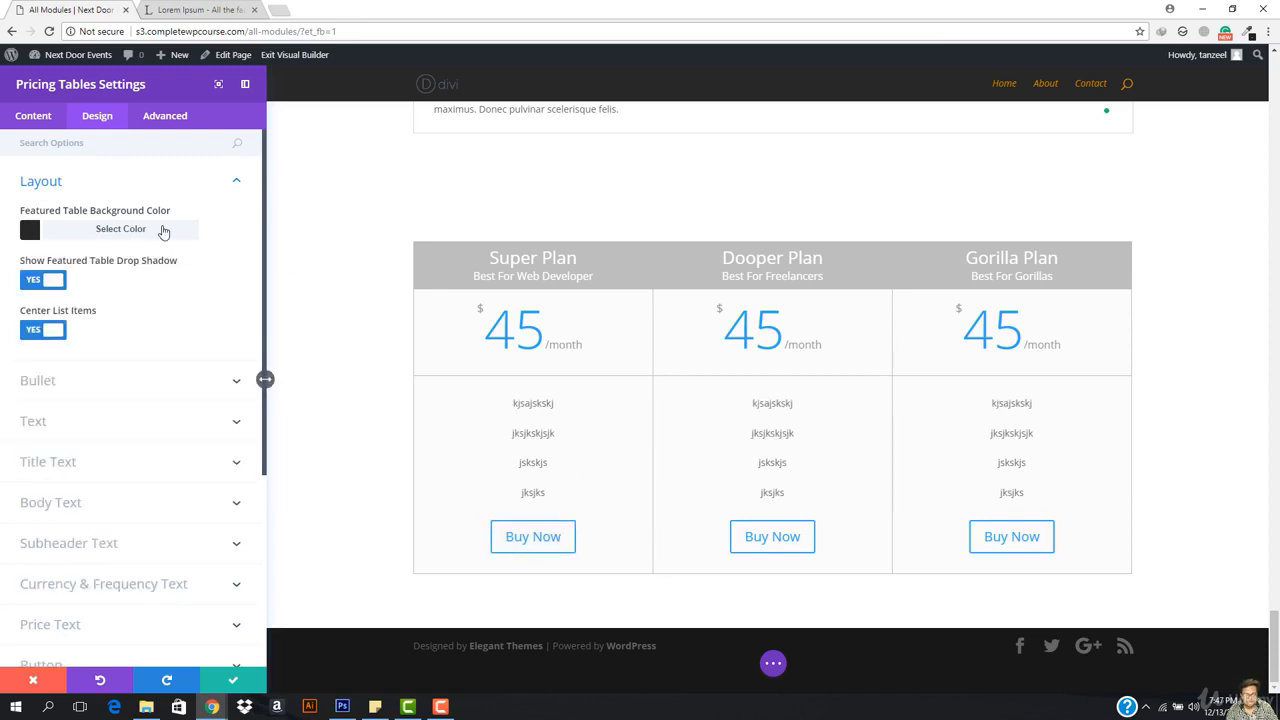
left_click(106, 180)
Step: Set Currency & Frequency text to 20px in the Annie Use Your Telescope font
scroll(170, 321, "down", 2)
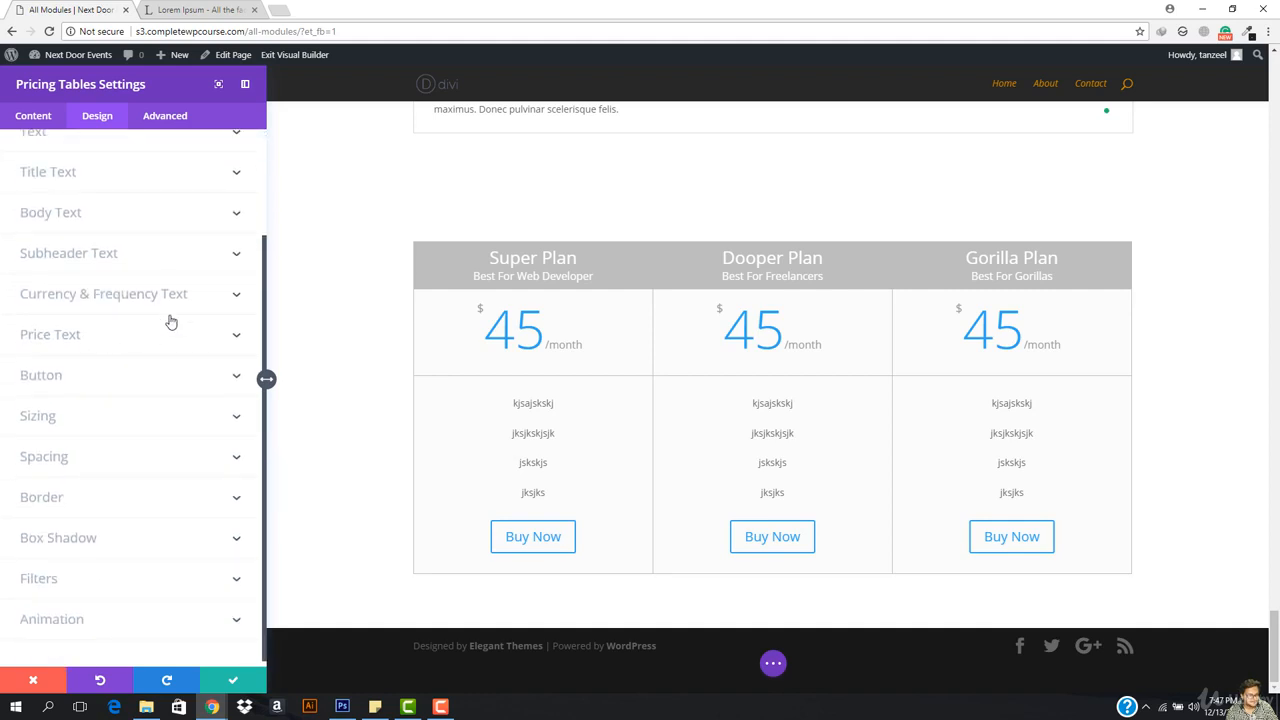
scroll(160, 315, "up", 1)
left_click(147, 364)
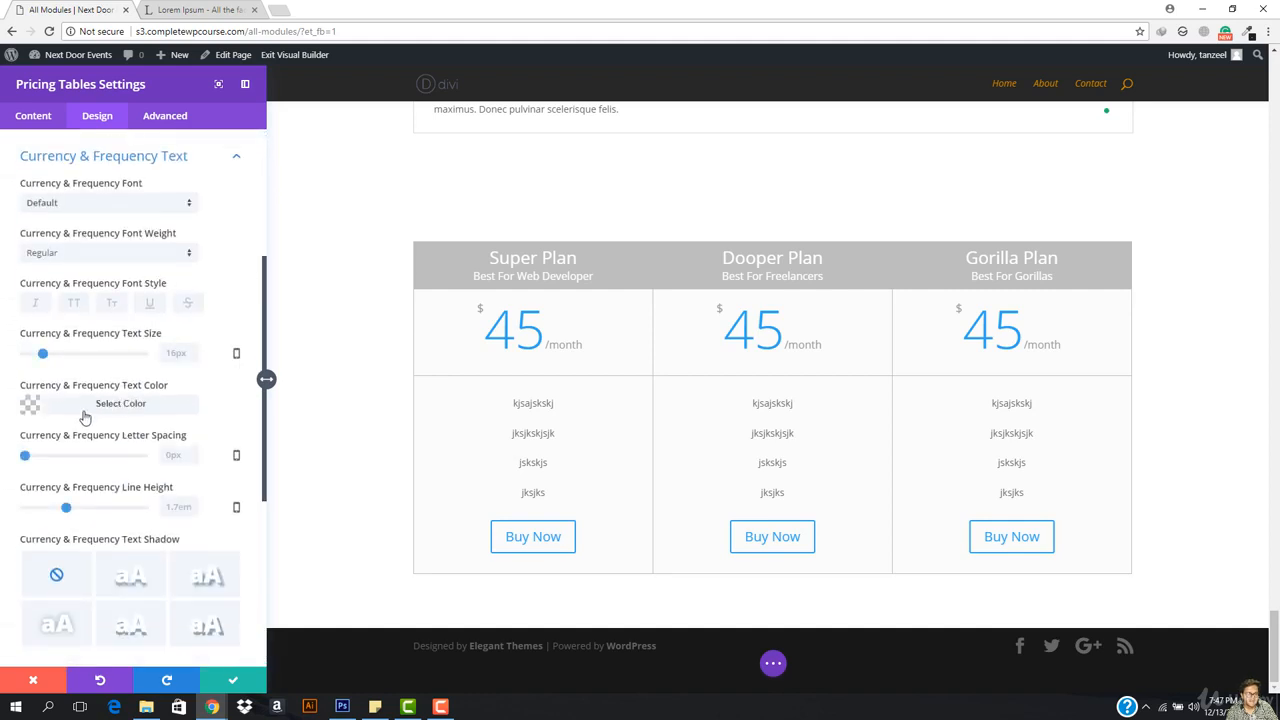
mouse_move(45, 357)
left_mouse_down()
mouse_move(72, 355)
mouse_move(47, 355)
left_mouse_up()
scroll(65, 340, "up", 1)
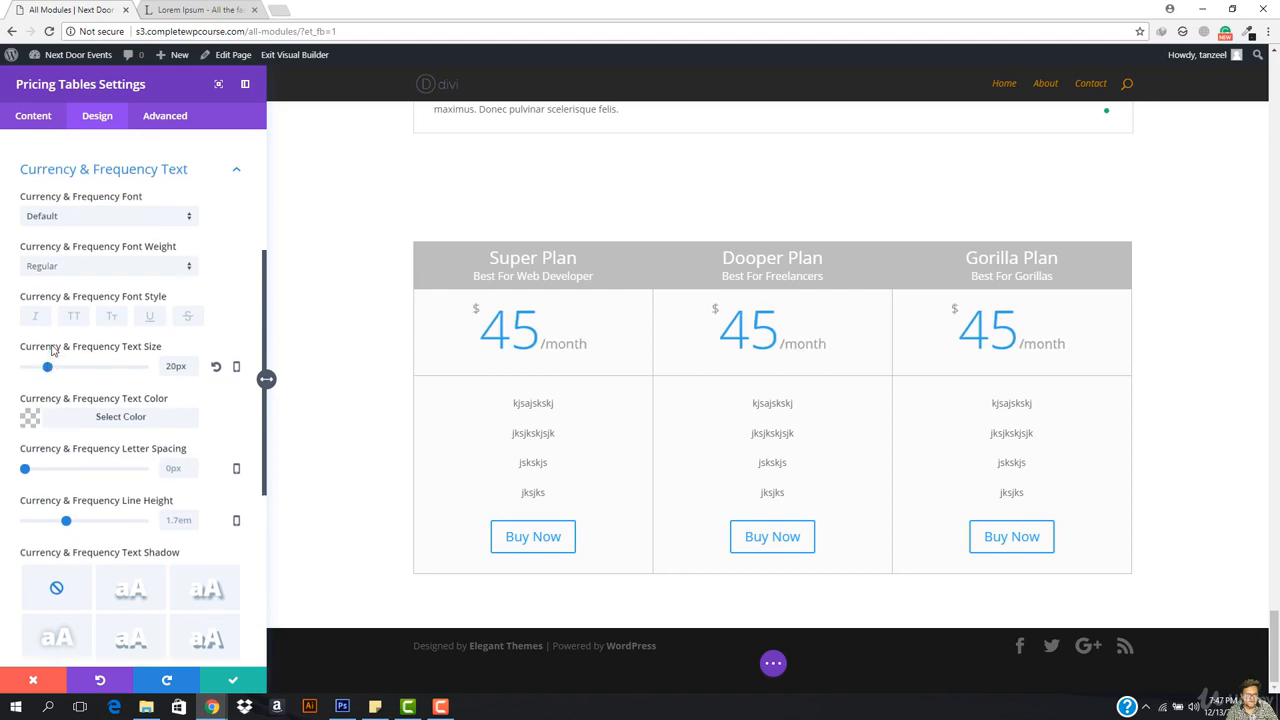
left_click(110, 278)
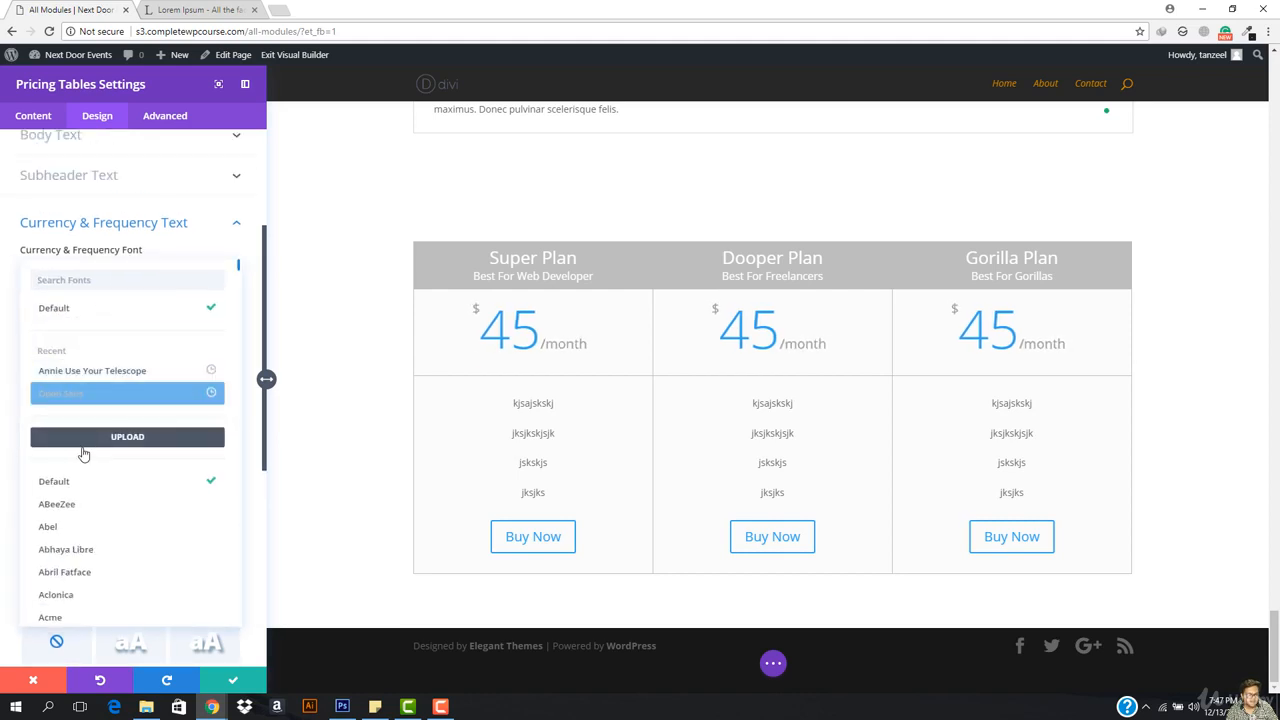
left_click(118, 372)
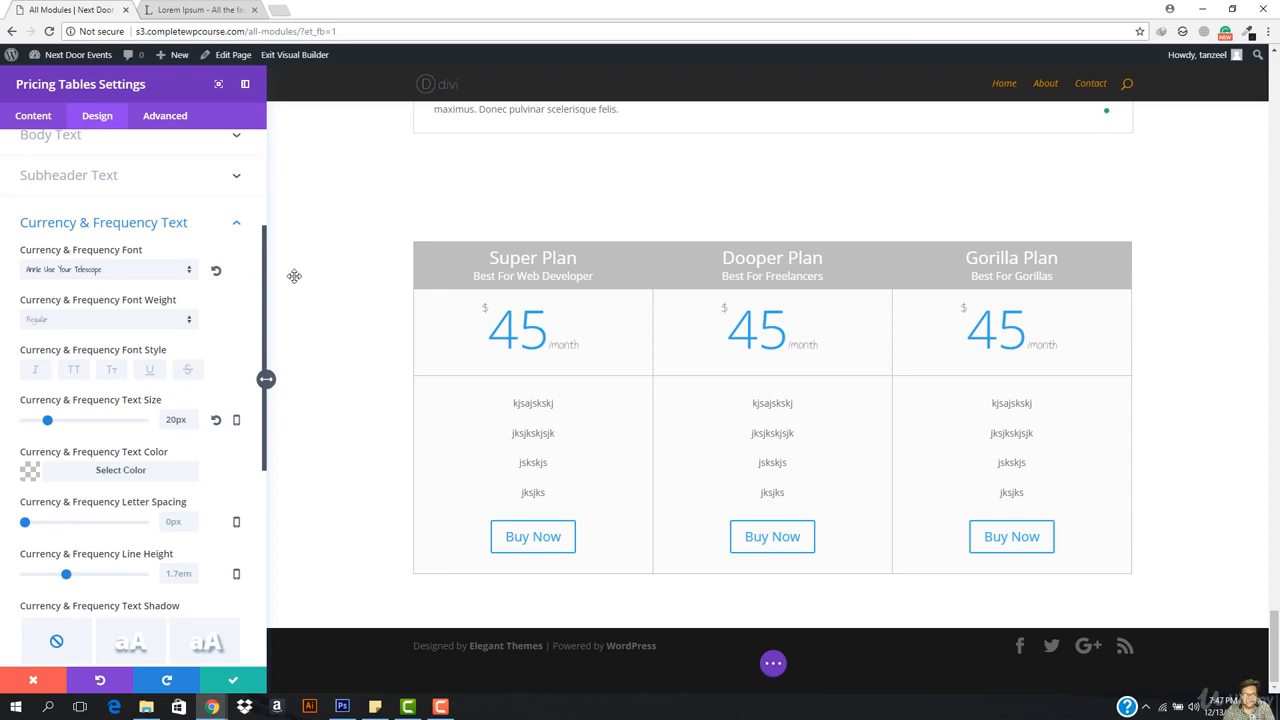
scroll(124, 486, "down", 3)
scroll(83, 402, "down", 1)
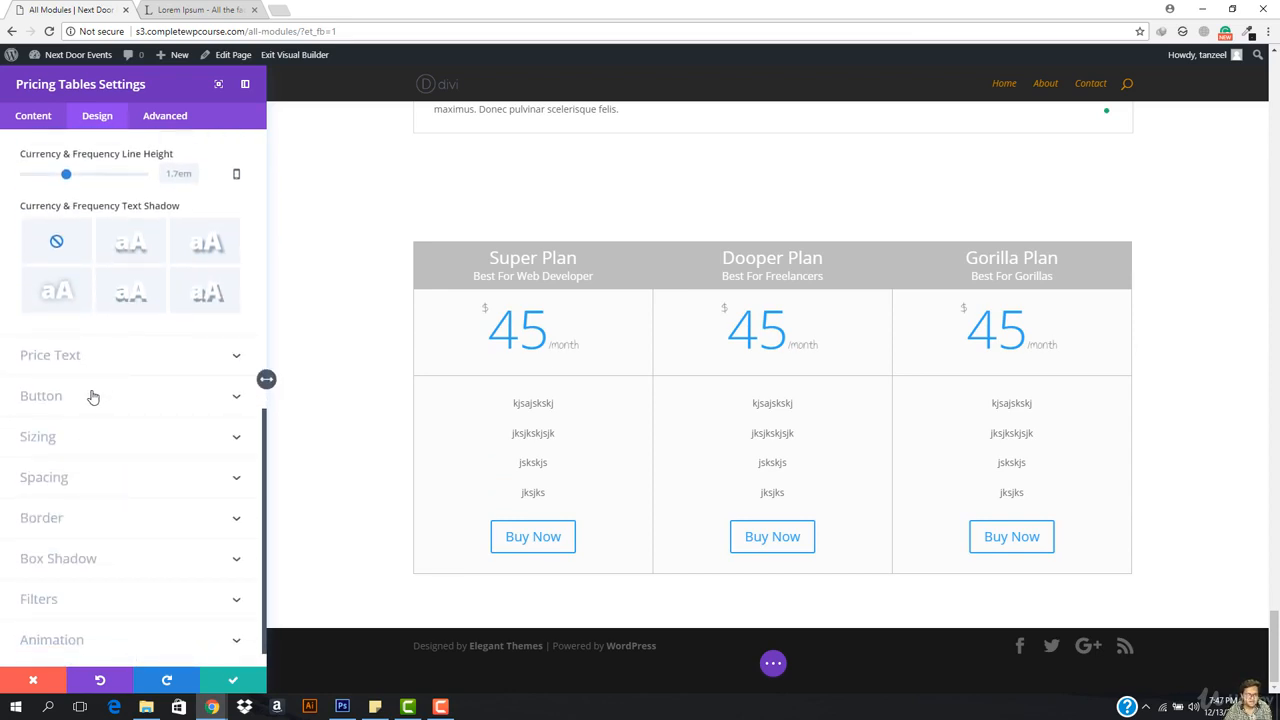
scroll(86, 492, "down", 1)
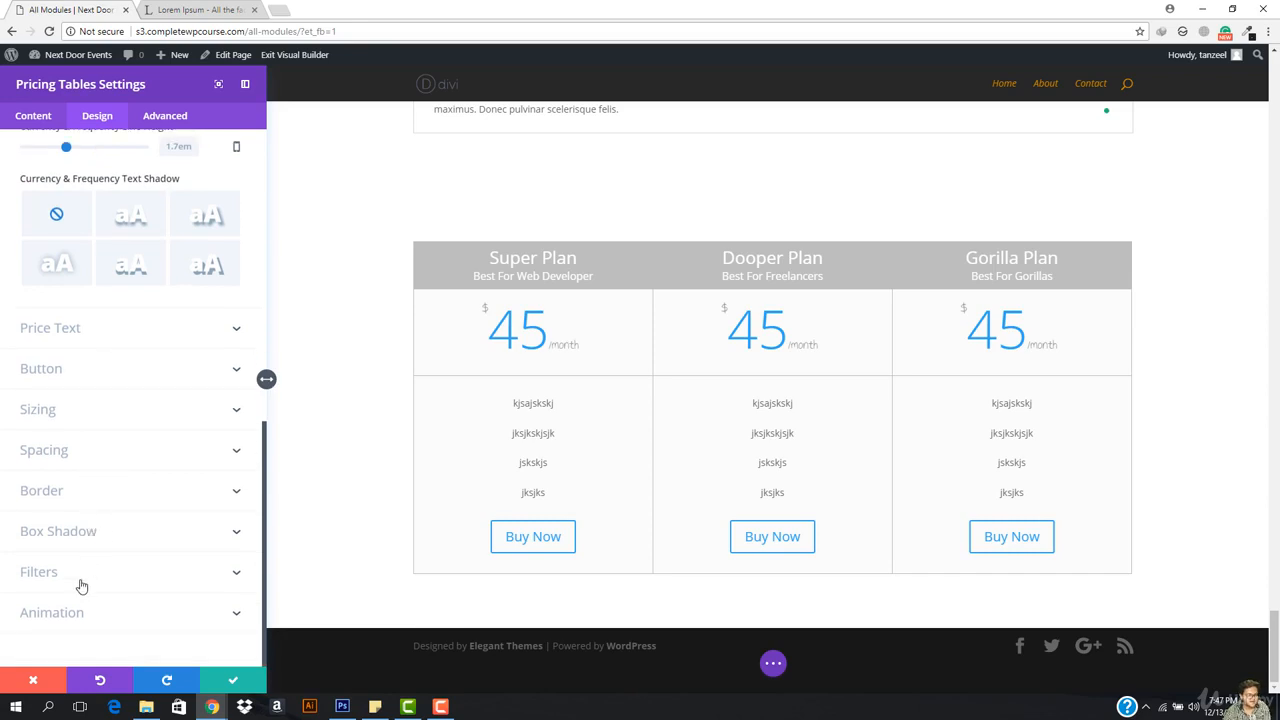
scroll(103, 581, "up", 6)
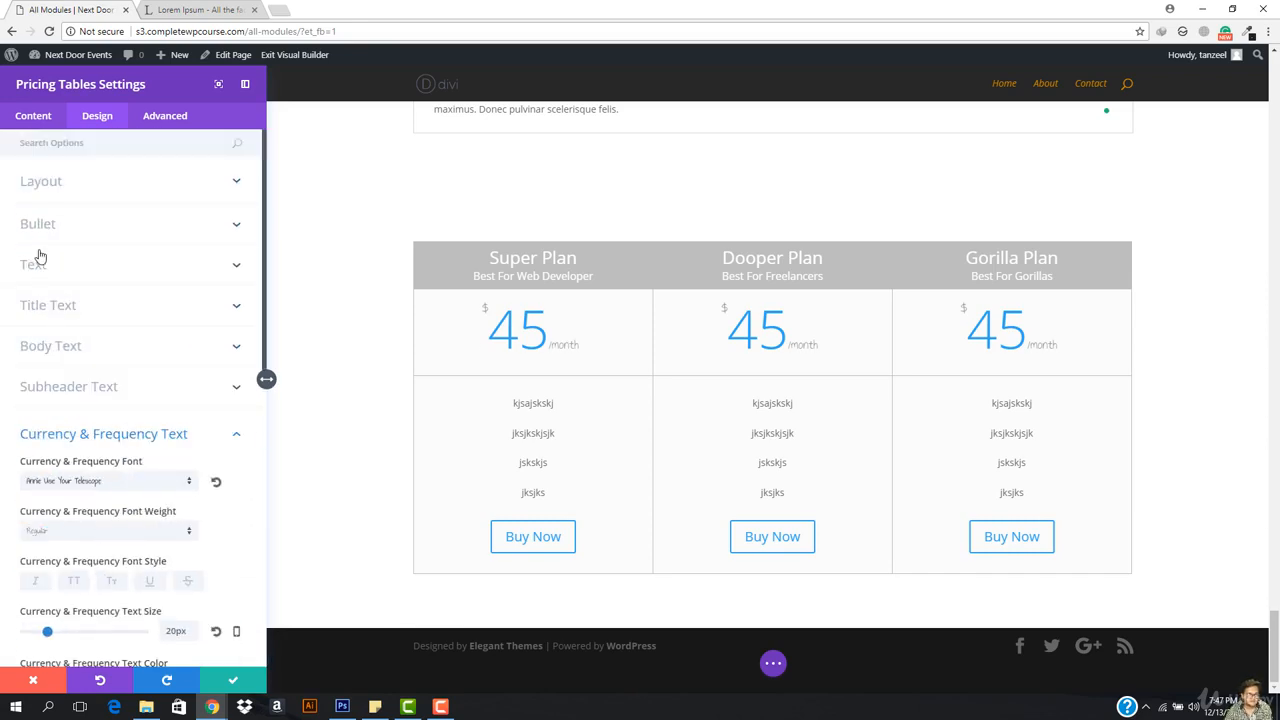
Step: Add a trial fourth pricing column and inspect its Text, Link and Background options
left_click(33, 115)
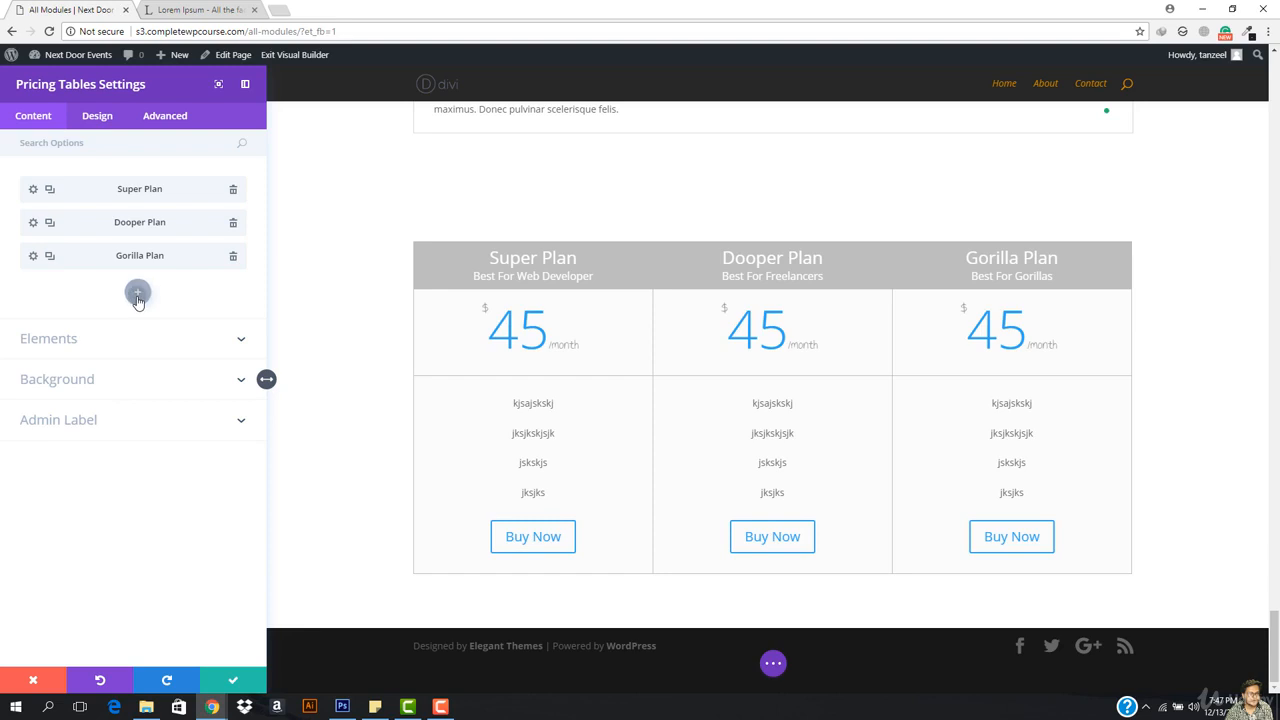
left_click(137, 293)
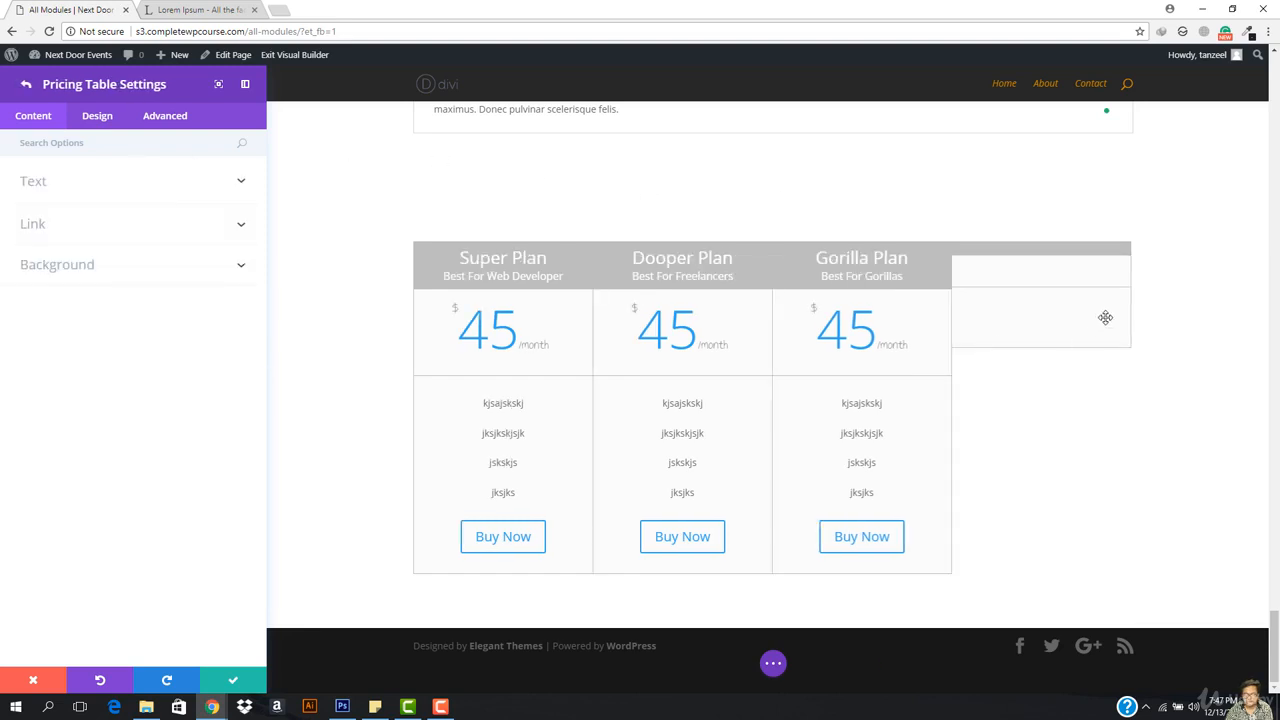
left_click(103, 183)
scroll(72, 293, "down", 3)
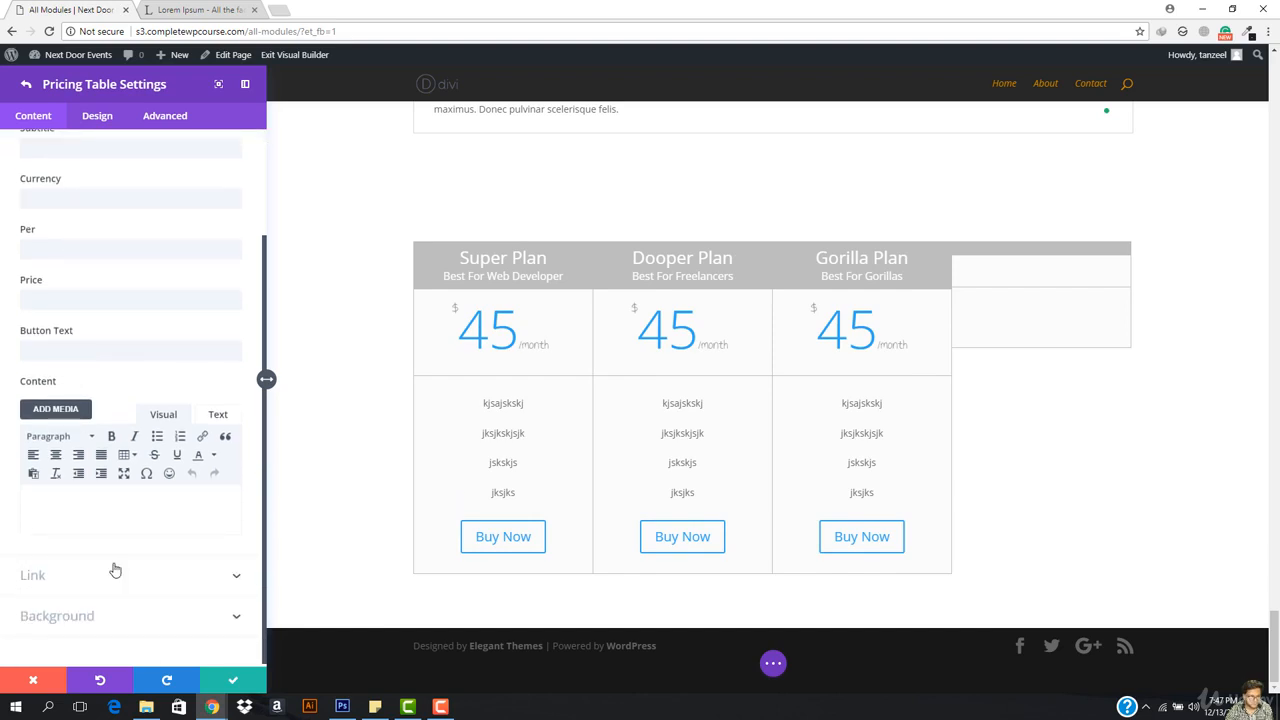
left_click(115, 574)
left_click(94, 332)
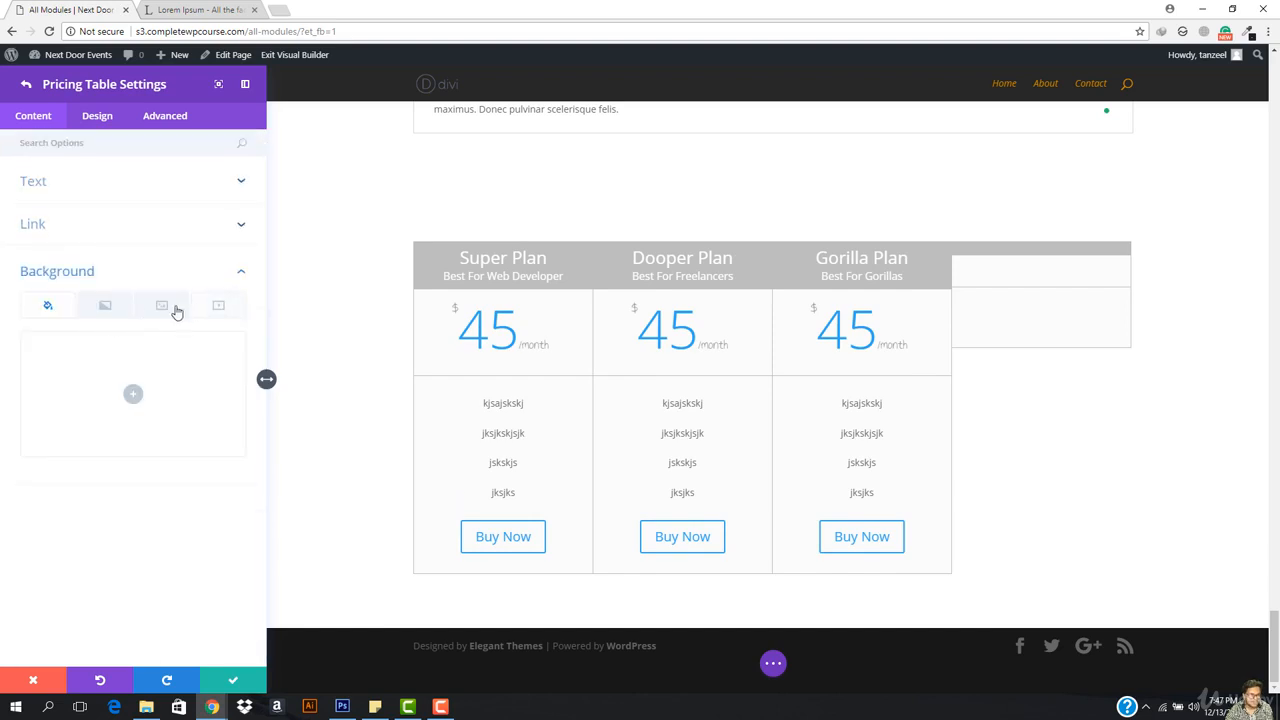
Step: Delete the empty New Pricing Table column from the plan list
left_click(26, 84)
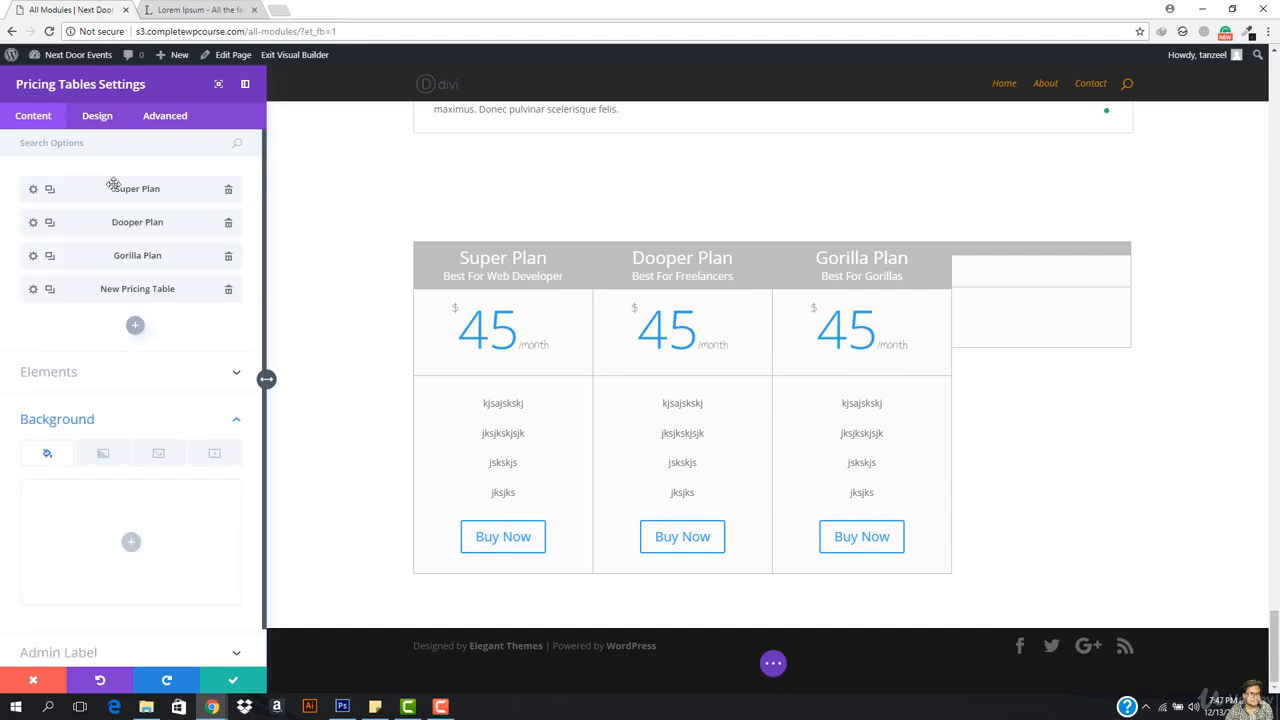
left_click(227, 292)
left_click(182, 353)
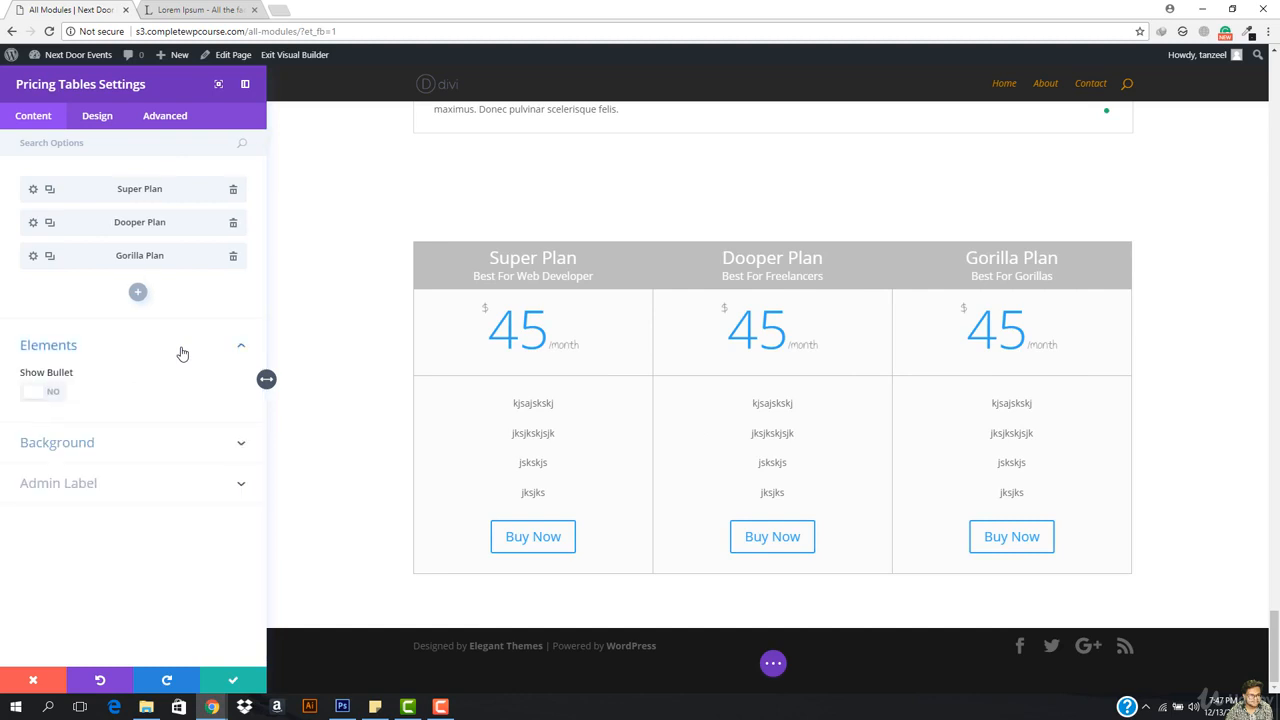
left_click(181, 354)
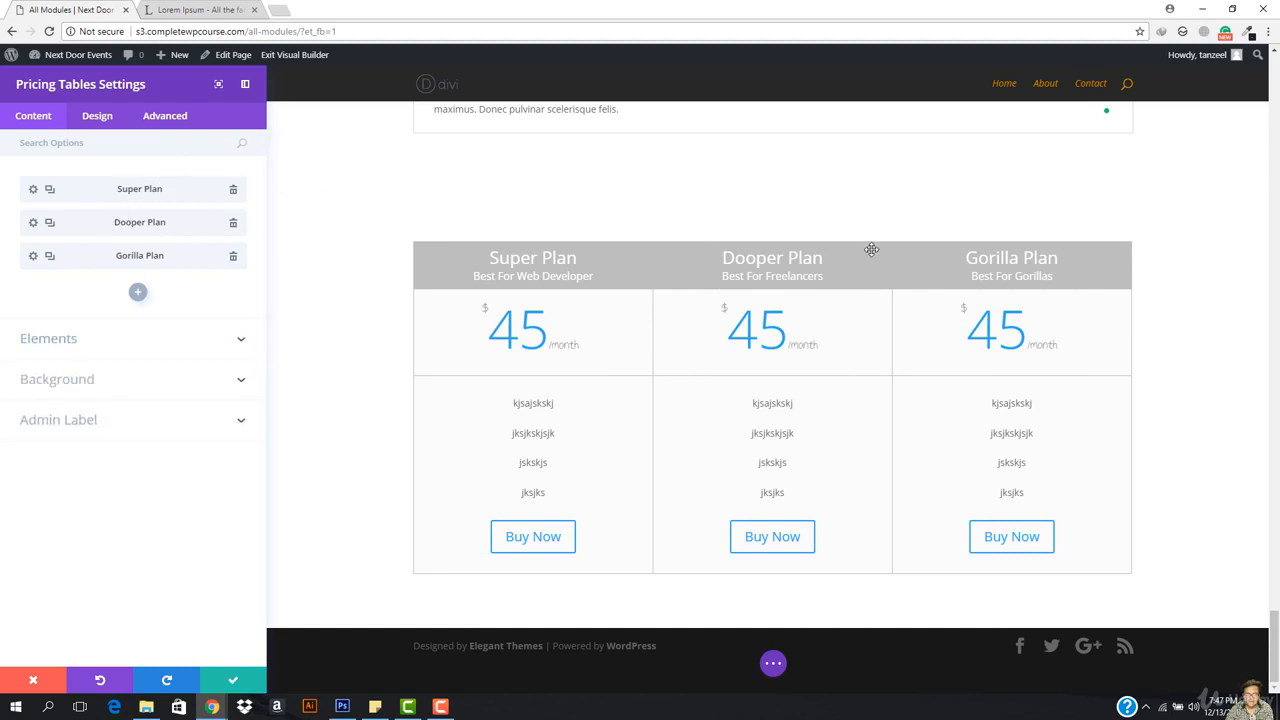
Step: Turn on Make This Table Featured for the Dooper Plan and save its settings
left_click(33, 223)
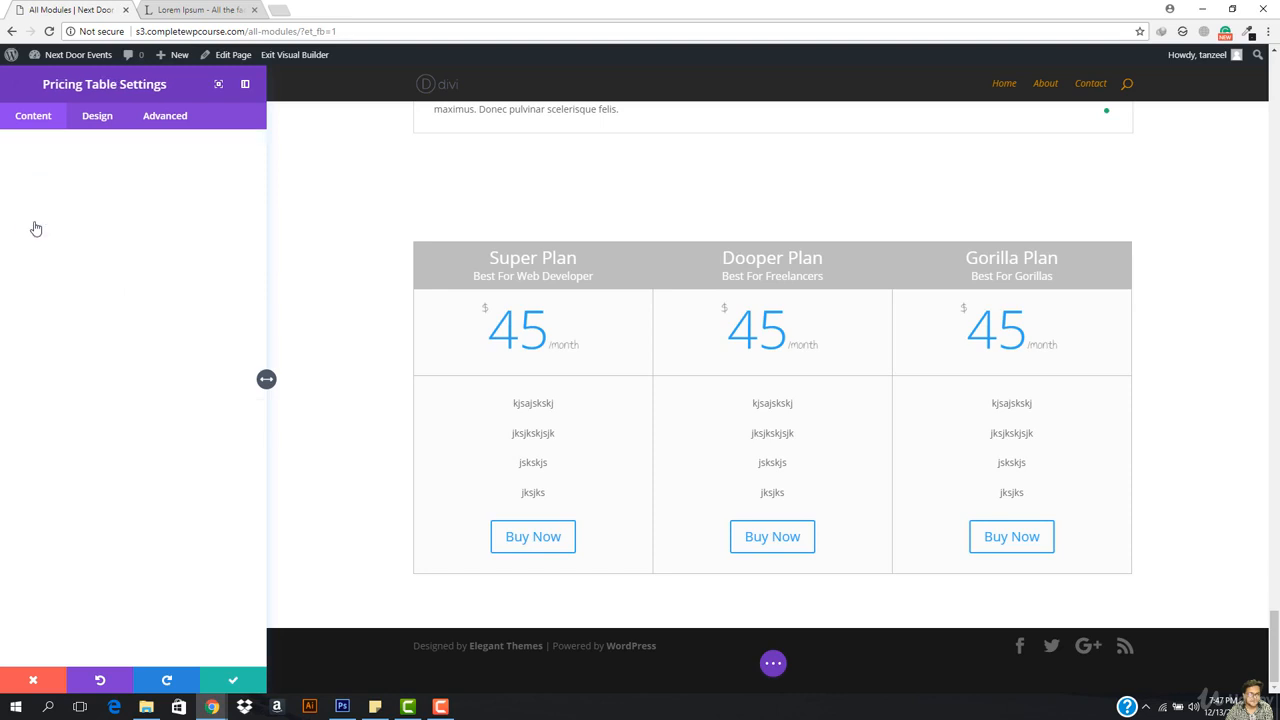
left_click(110, 117)
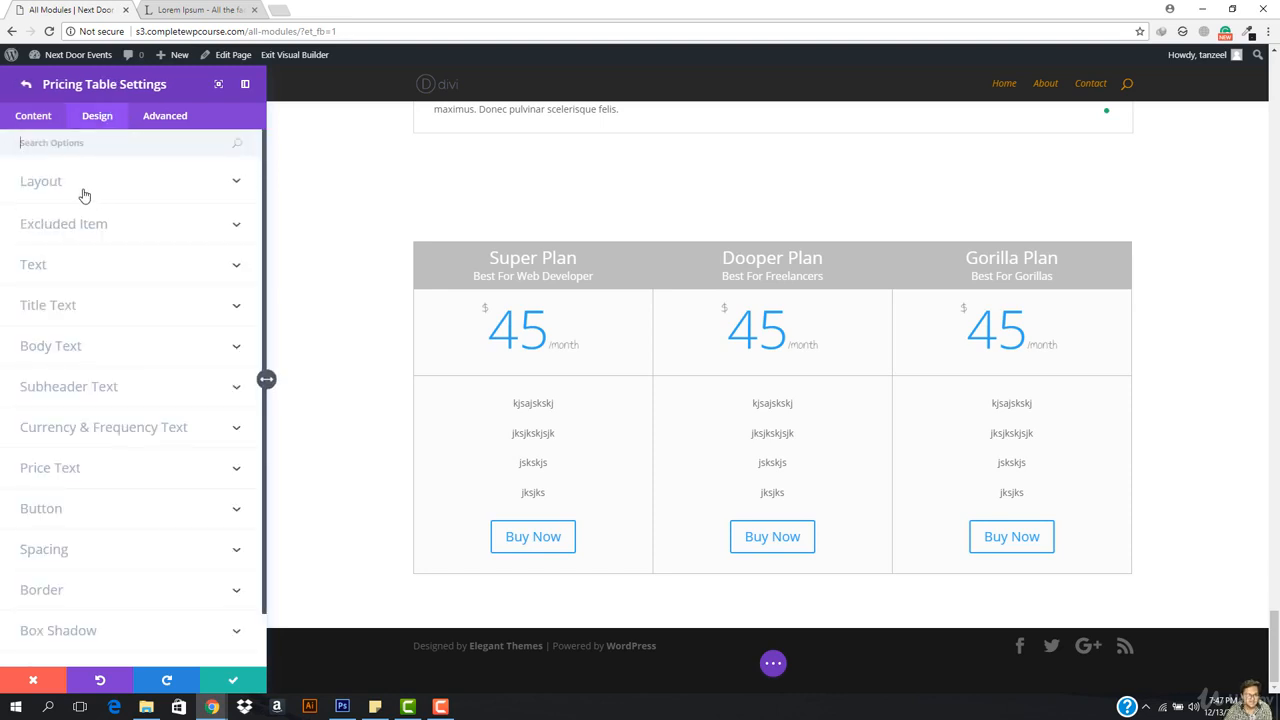
left_click(70, 230)
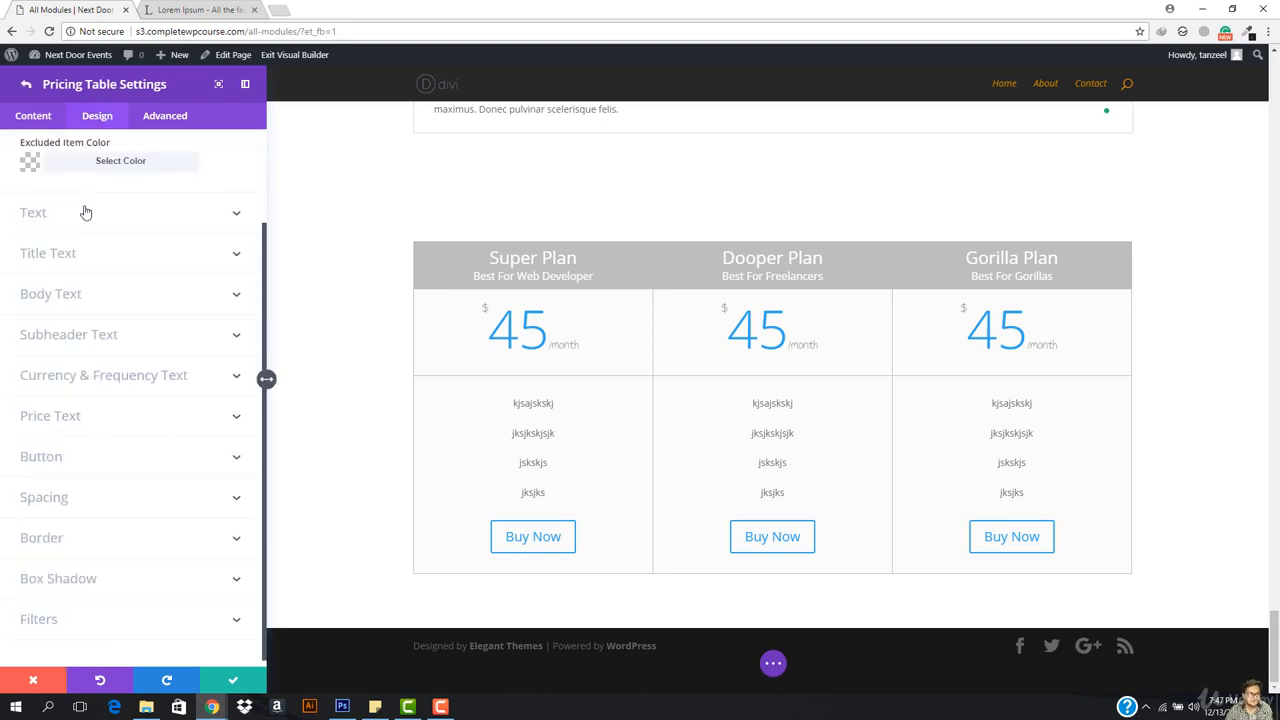
left_click(81, 185)
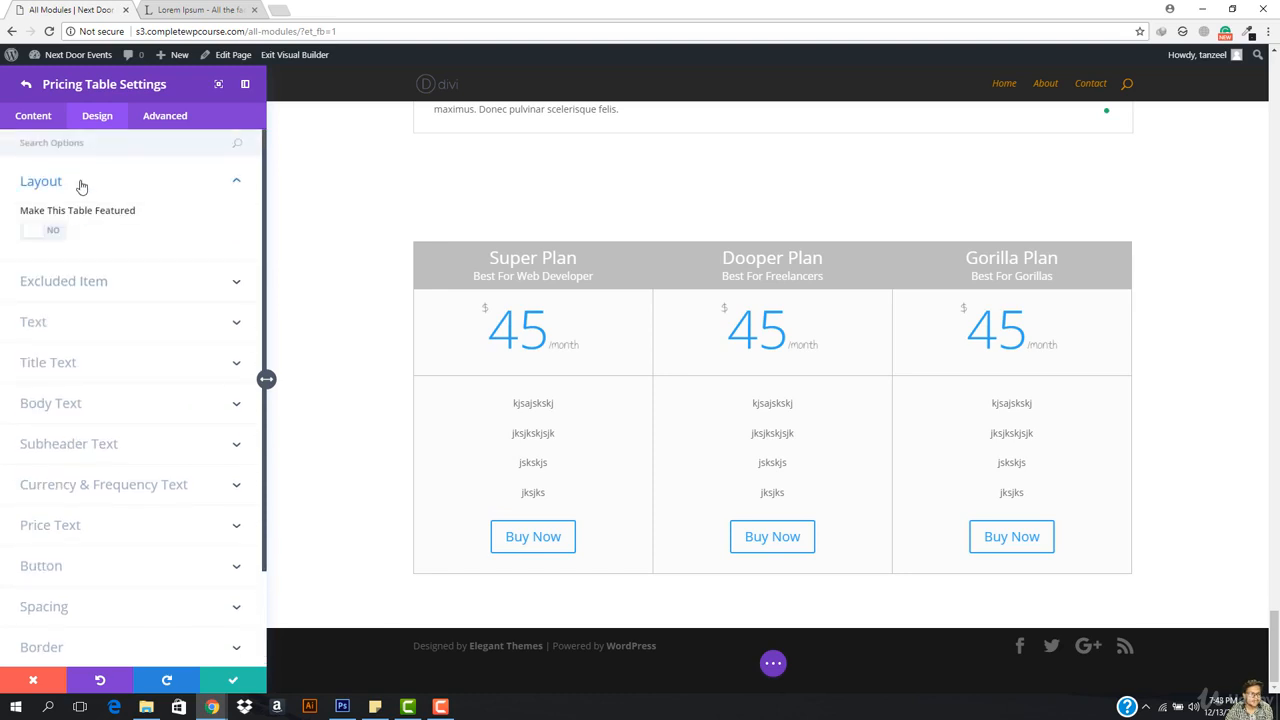
left_click(35, 232)
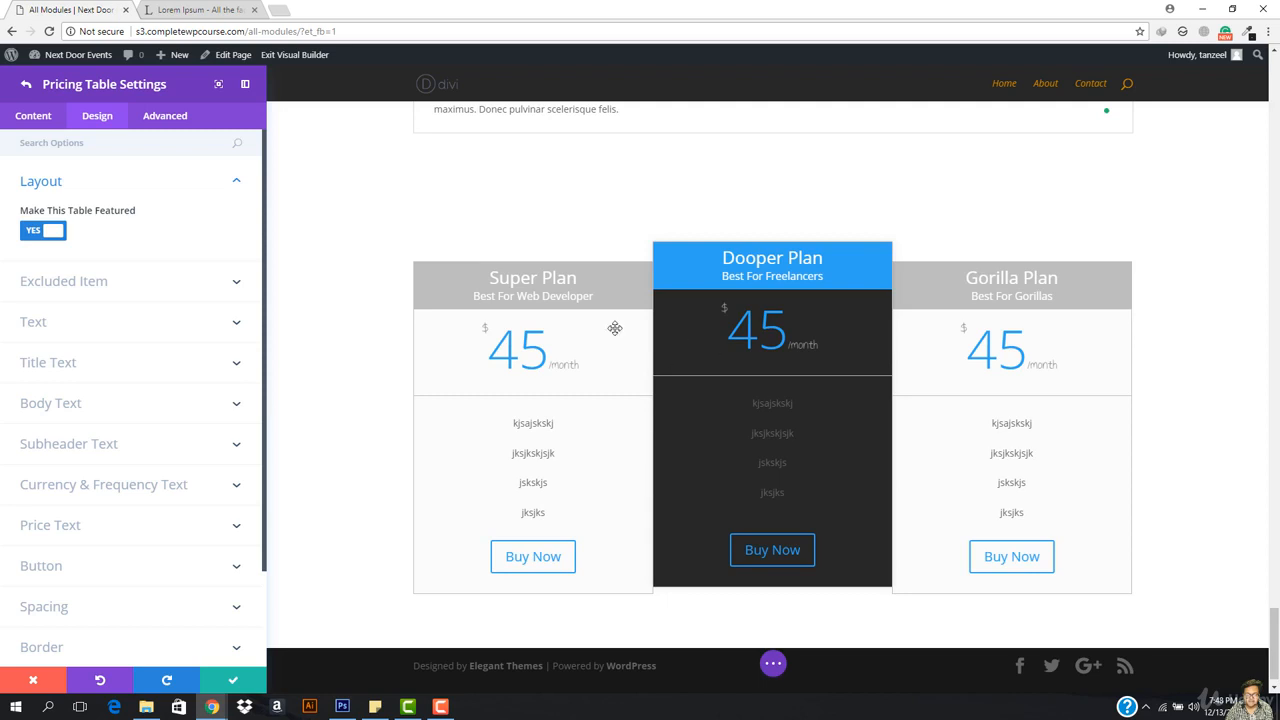
left_click(240, 683)
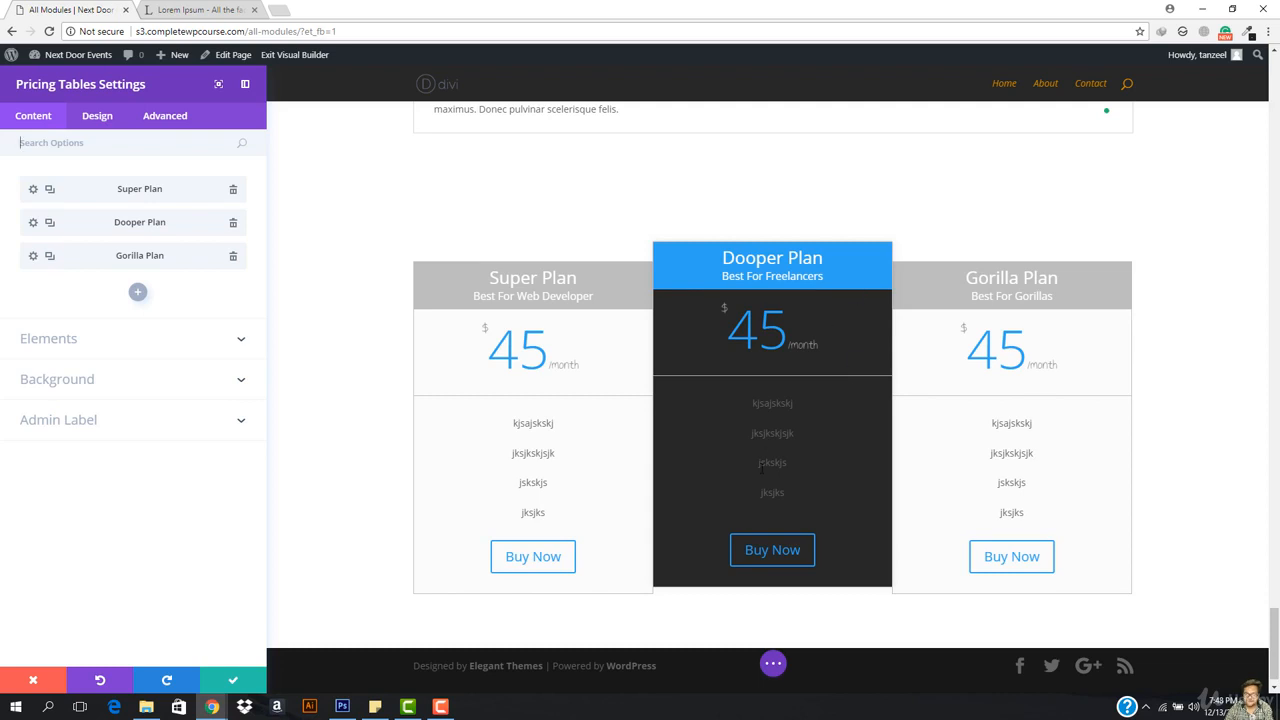
Step: Lighten the featured Dooper column's background to a softer charcoal grey, keeping its drop shadow on
left_click(100, 117)
left_click(76, 234)
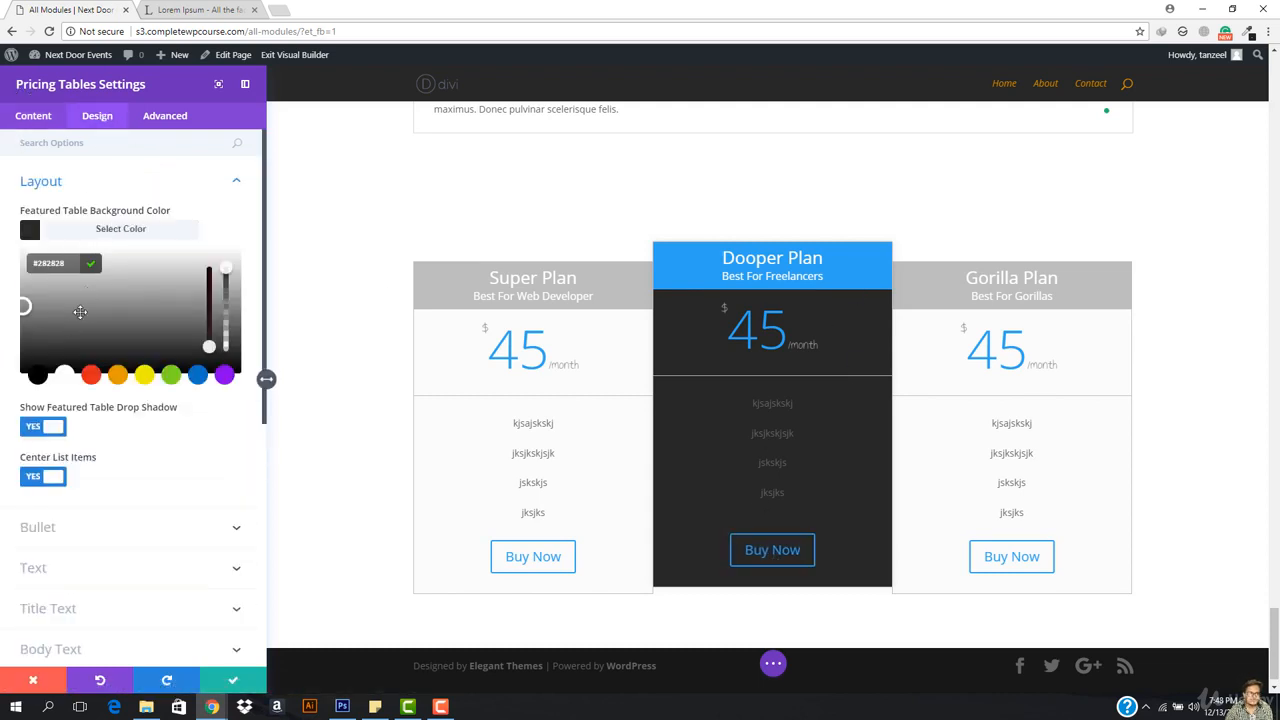
left_click_drag(80, 312, 9, 345)
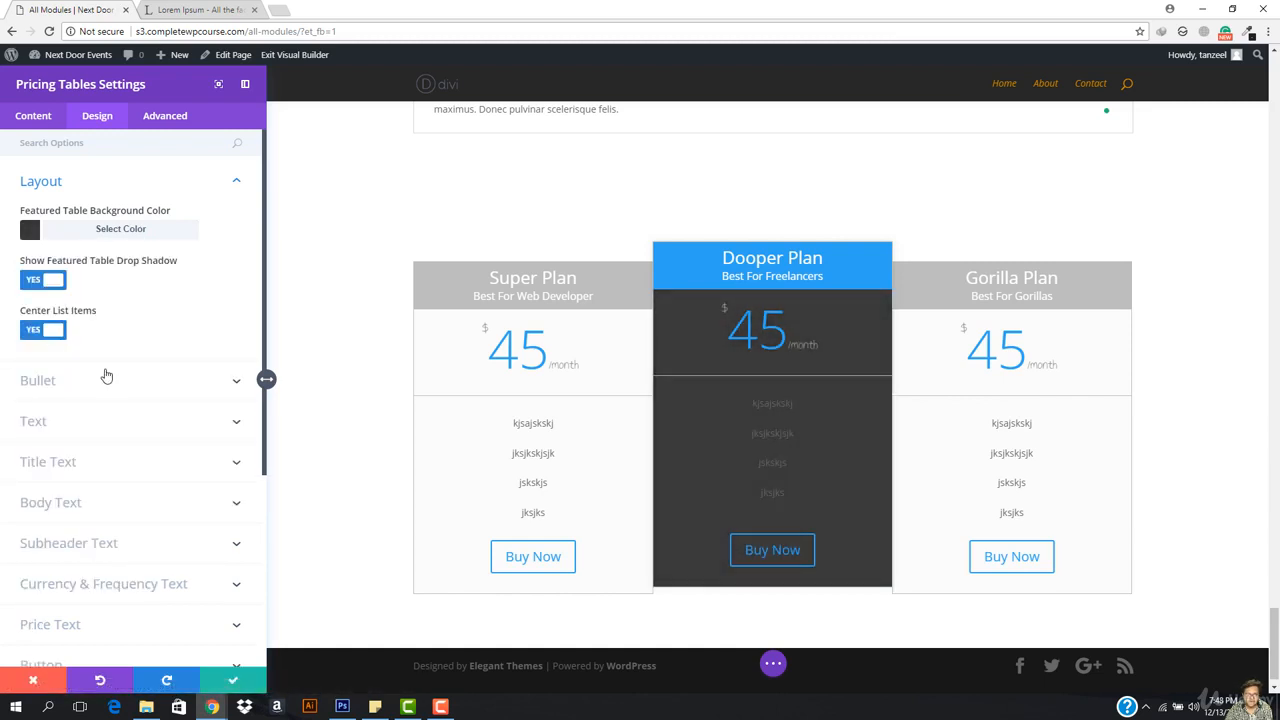
left_click(45, 288)
left_click(45, 289)
Step: Save and close the Pricing Tables module settings
scroll(106, 503, "down", 3)
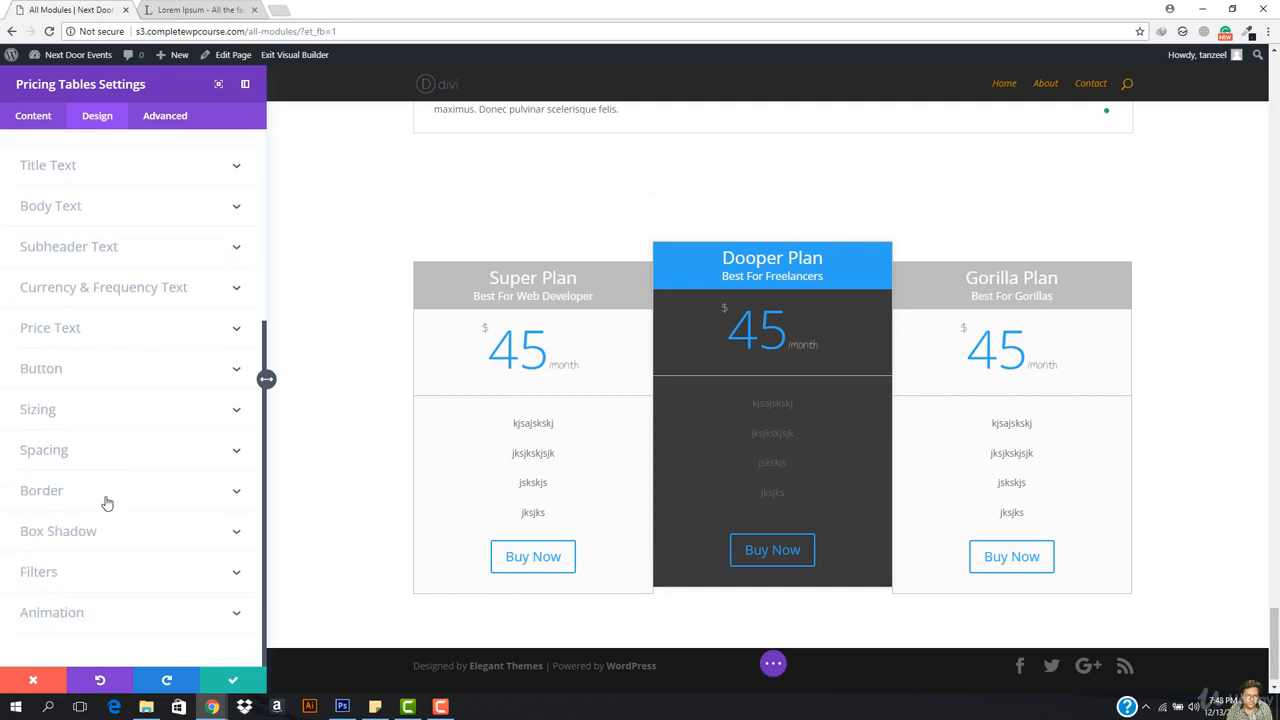
left_click(234, 683)
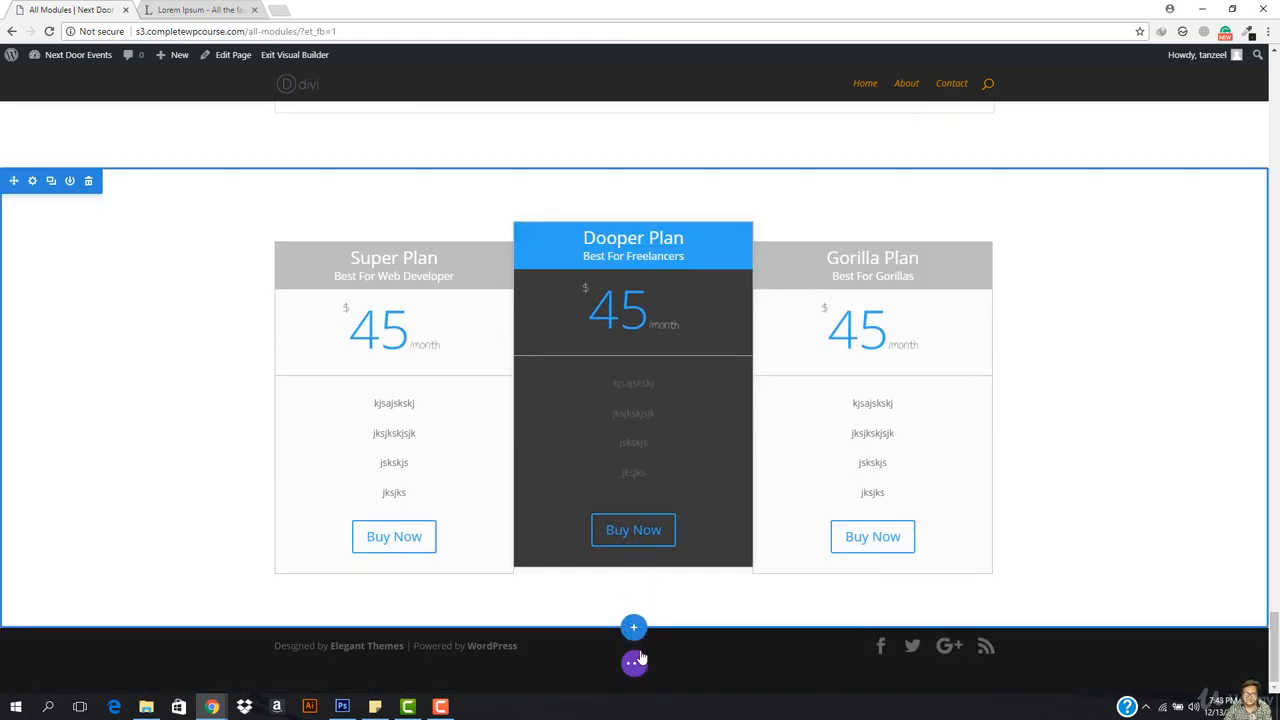
left_click(440, 706)
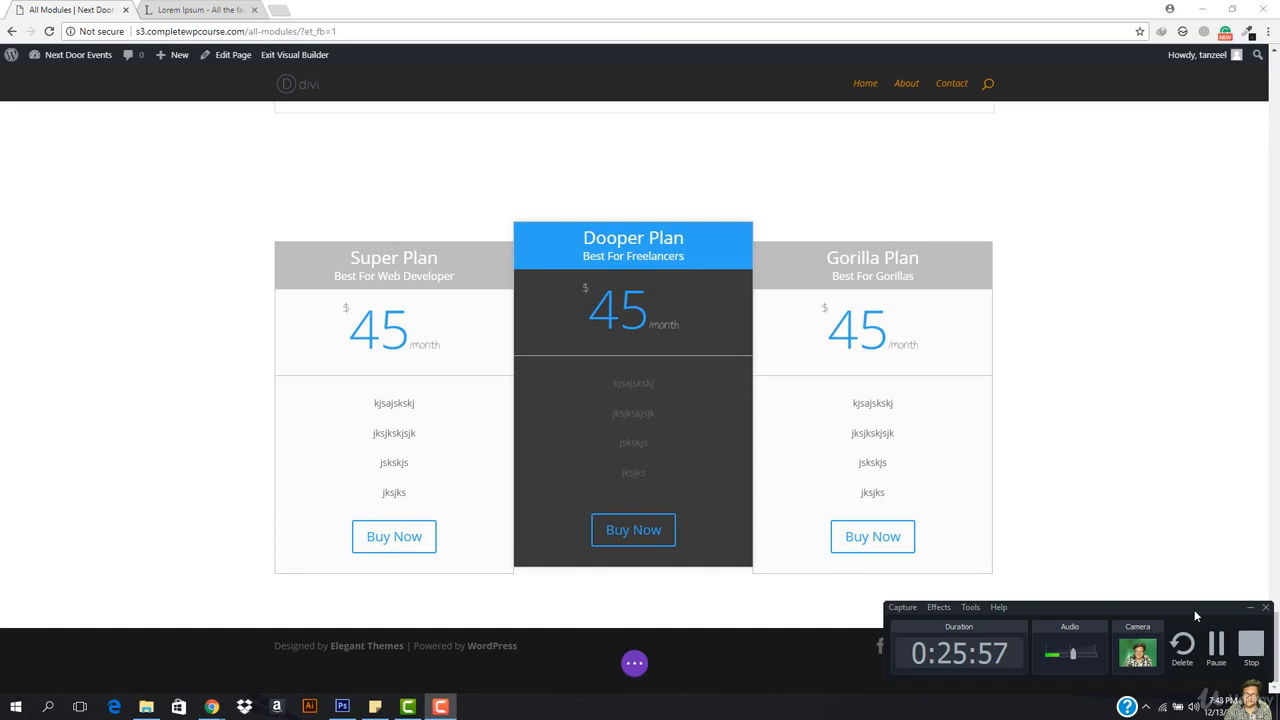